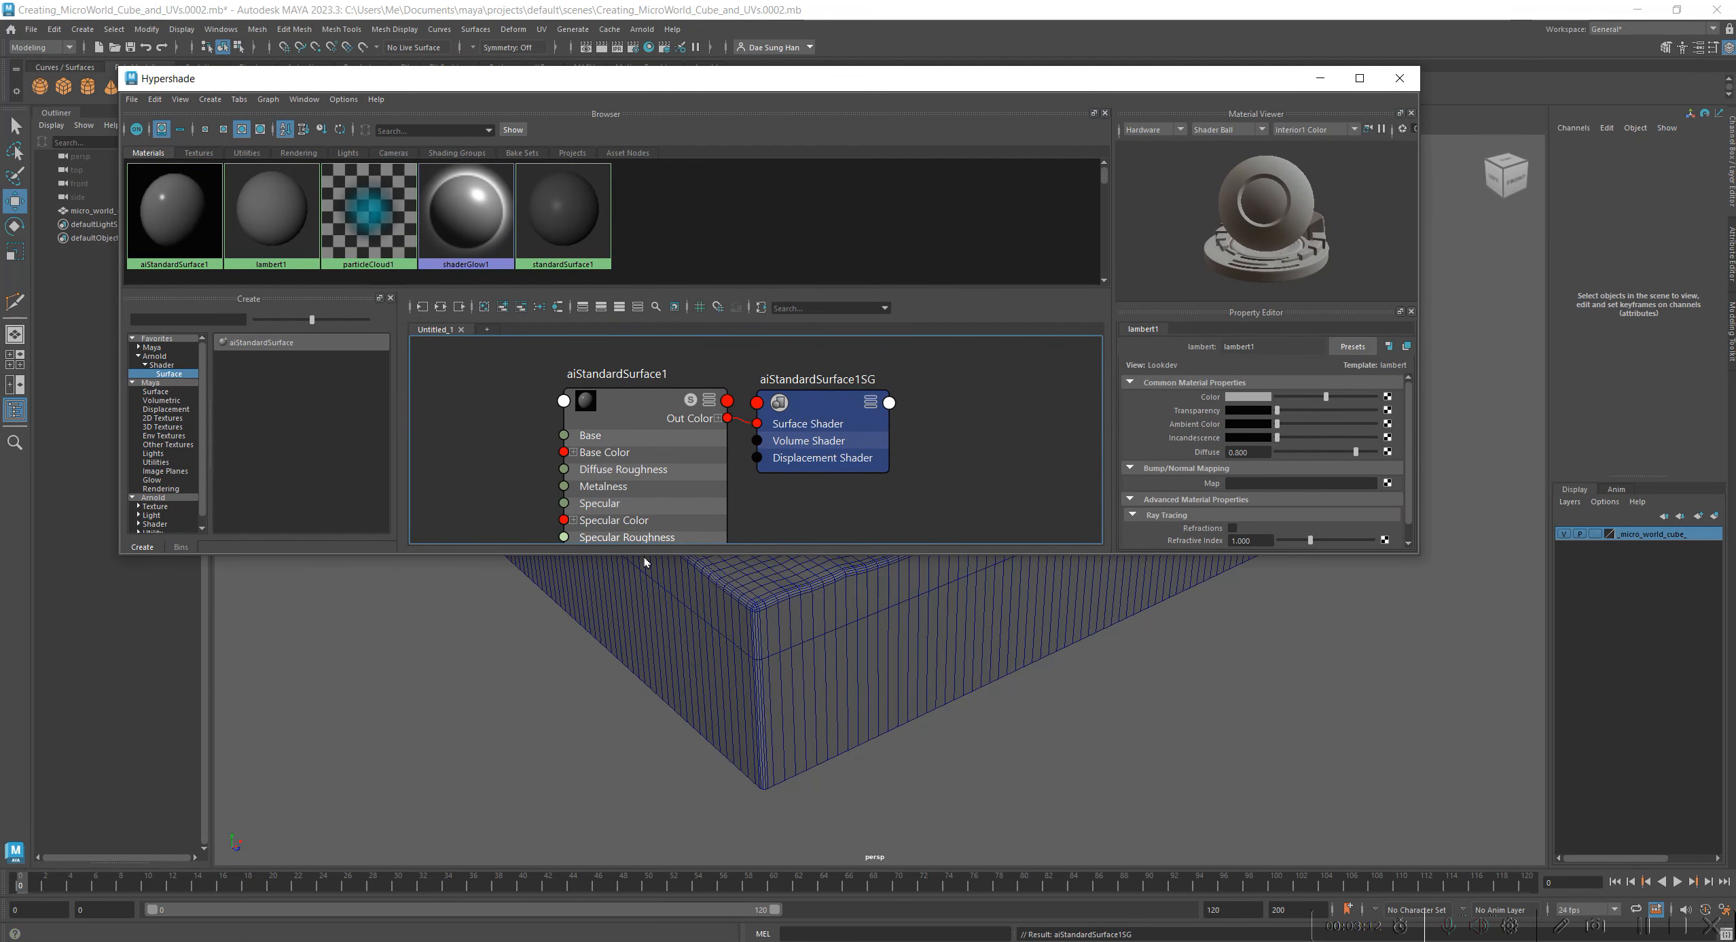
Step: Enlarge the Hypershade window and select the objects that use the aiStandardSurface1 material
left_click_drag(650, 553, 649, 792)
left_click_drag(623, 424, 543, 424)
right_click(539, 404)
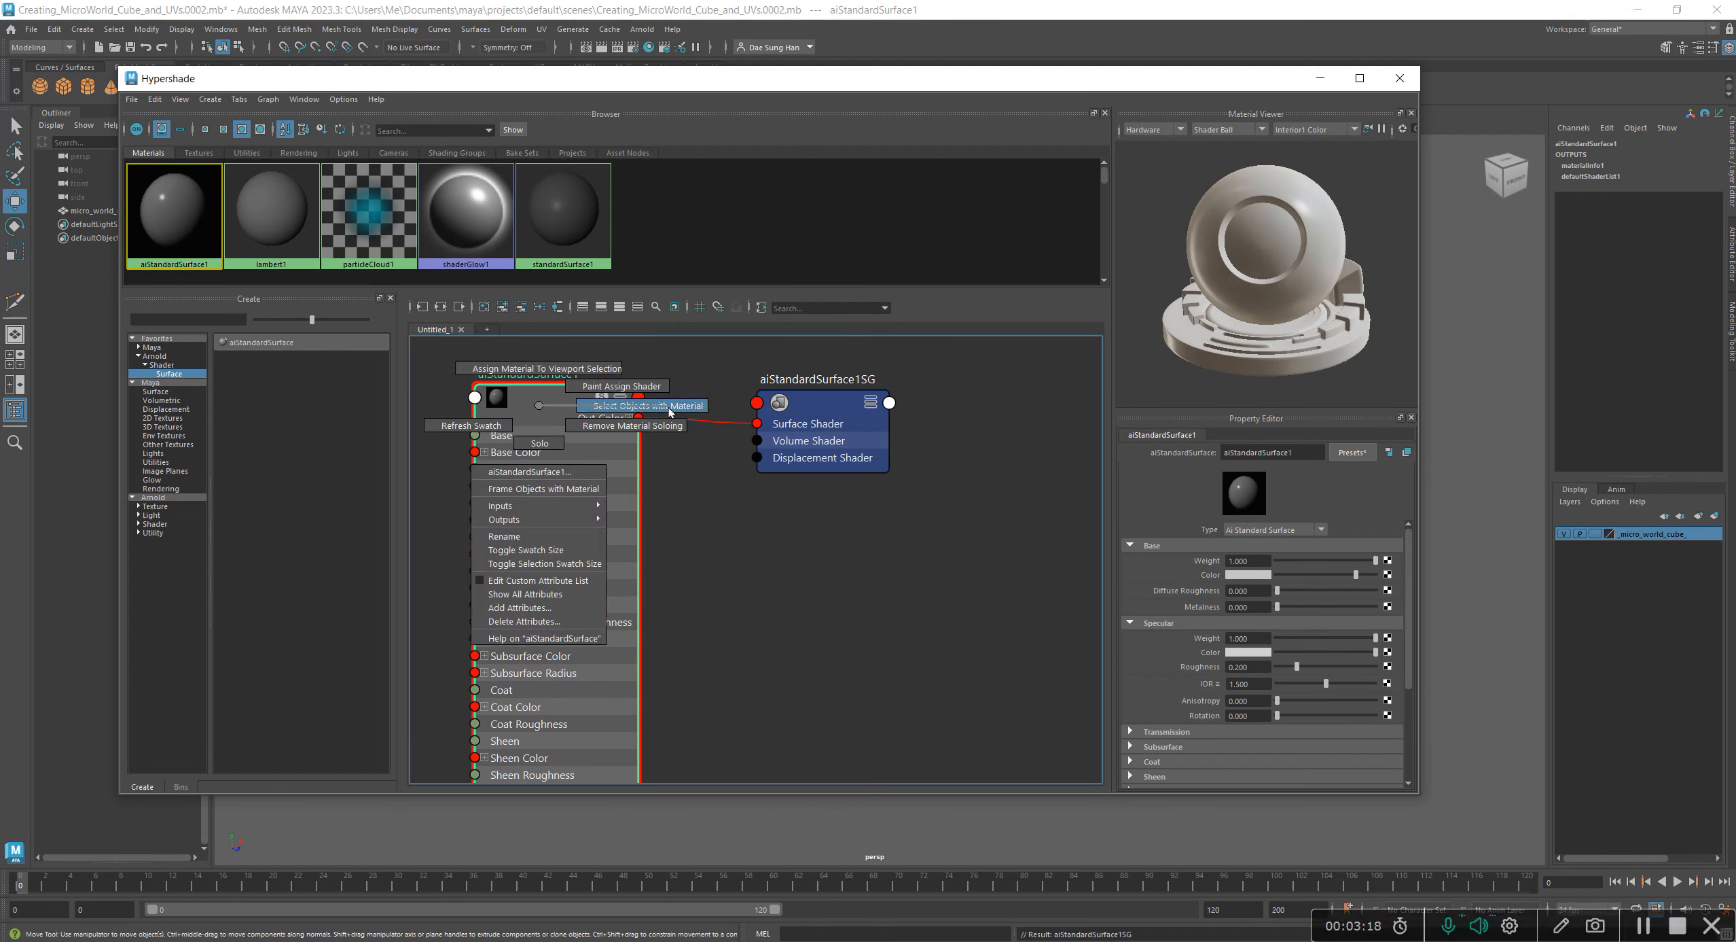
left_click(591, 405)
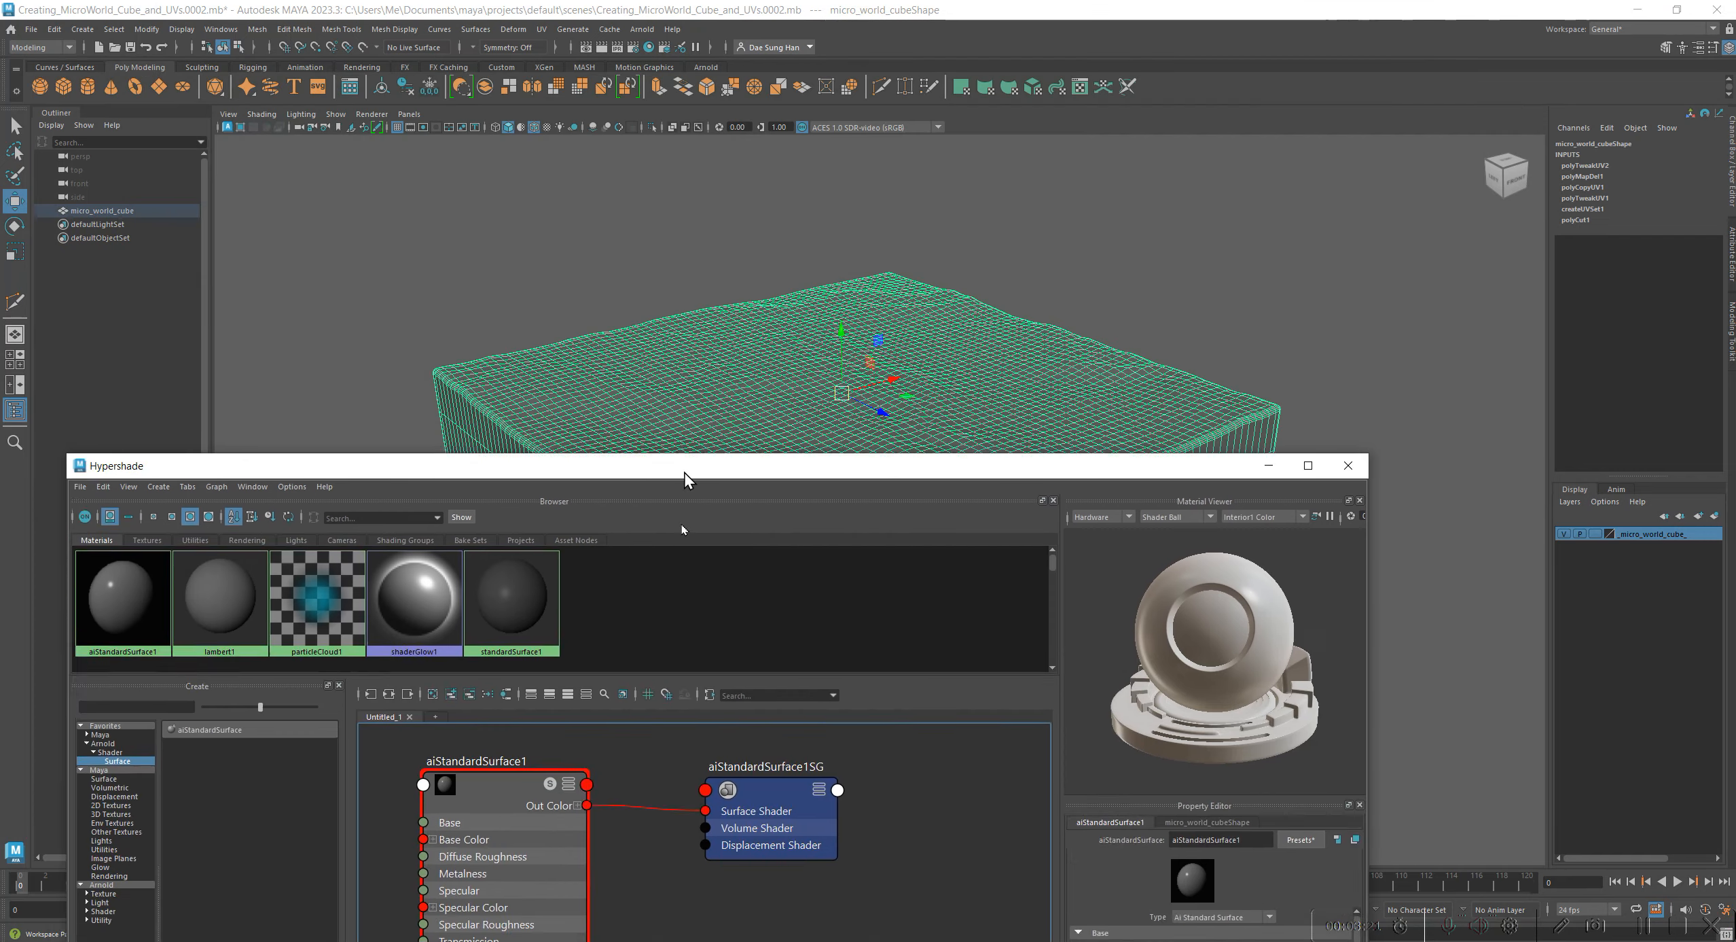
left_click_drag(736, 85, 834, 144)
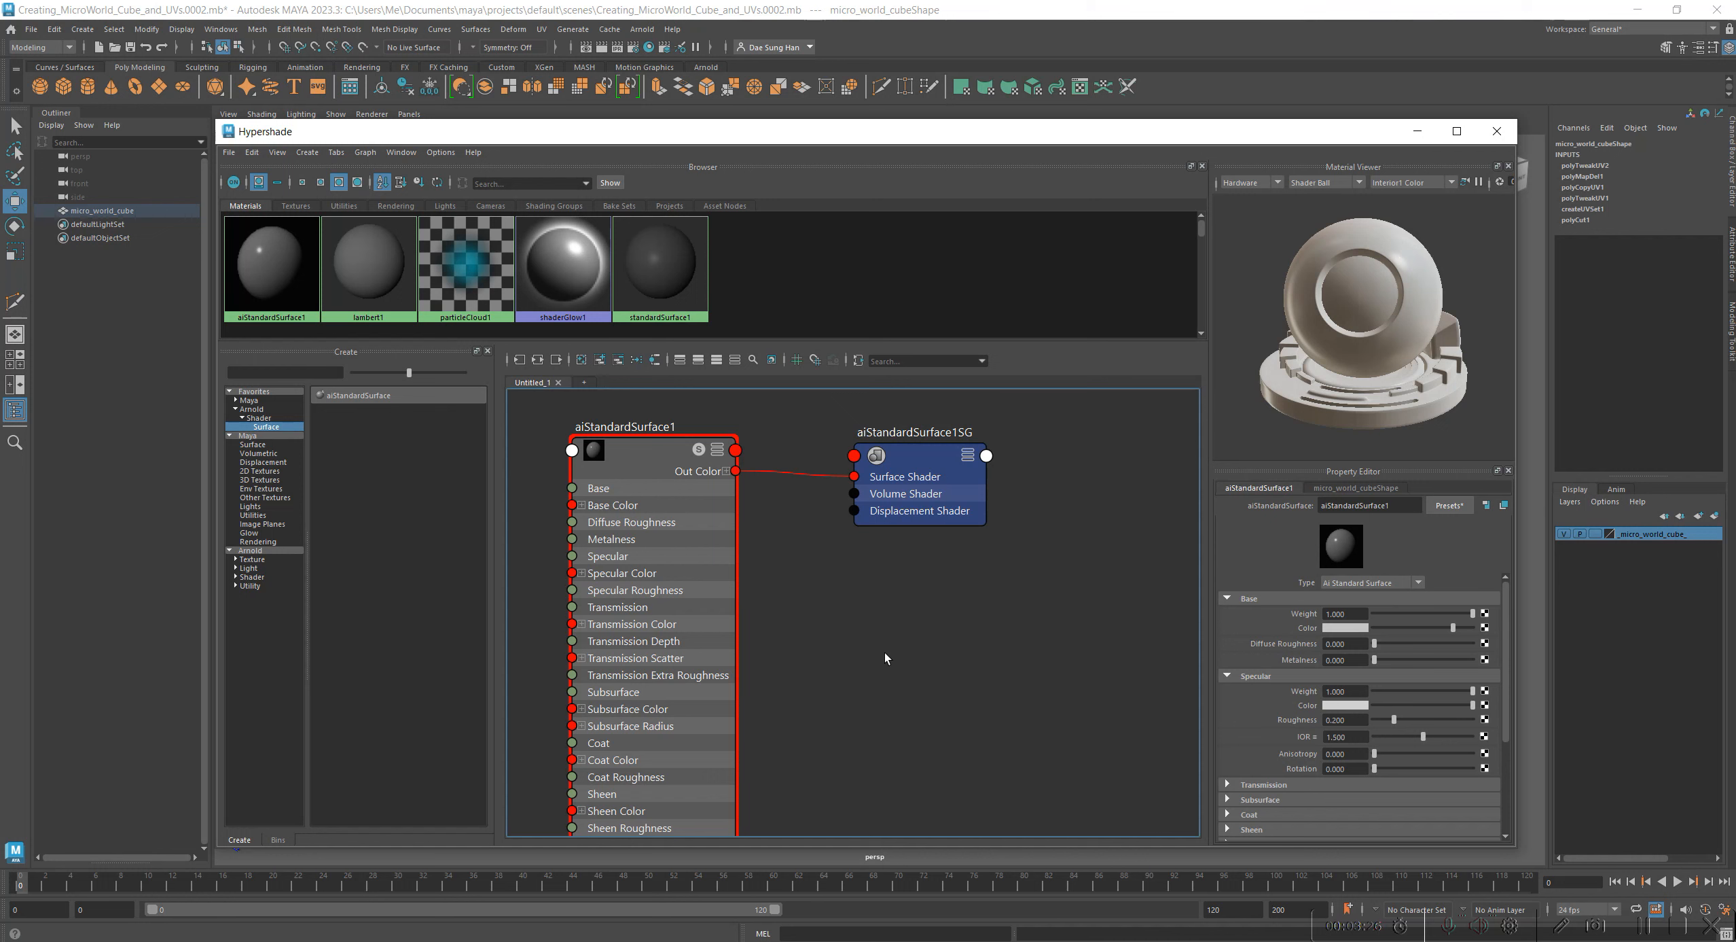
Step: Graph the input and output connections of all the materials in the Hypershade browser and inspect the resulting network
scroll(873, 663, "down", 5)
middle_click_drag(906, 571, 902, 570, "alt")
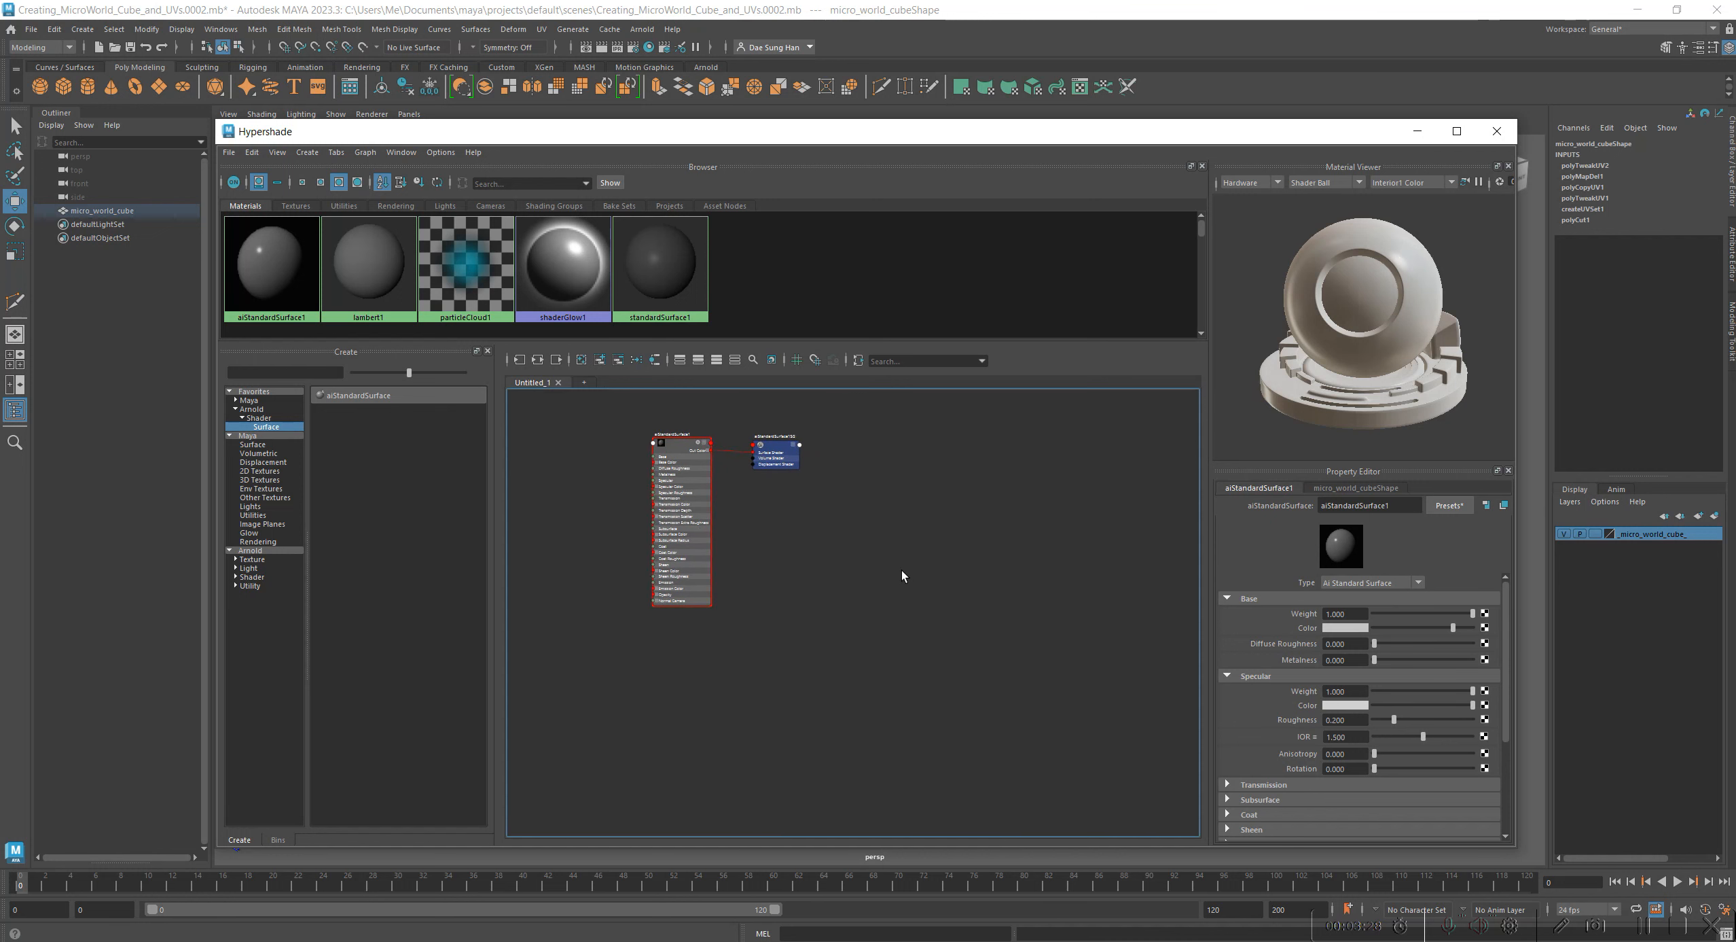
left_click_drag(759, 278, 199, 266)
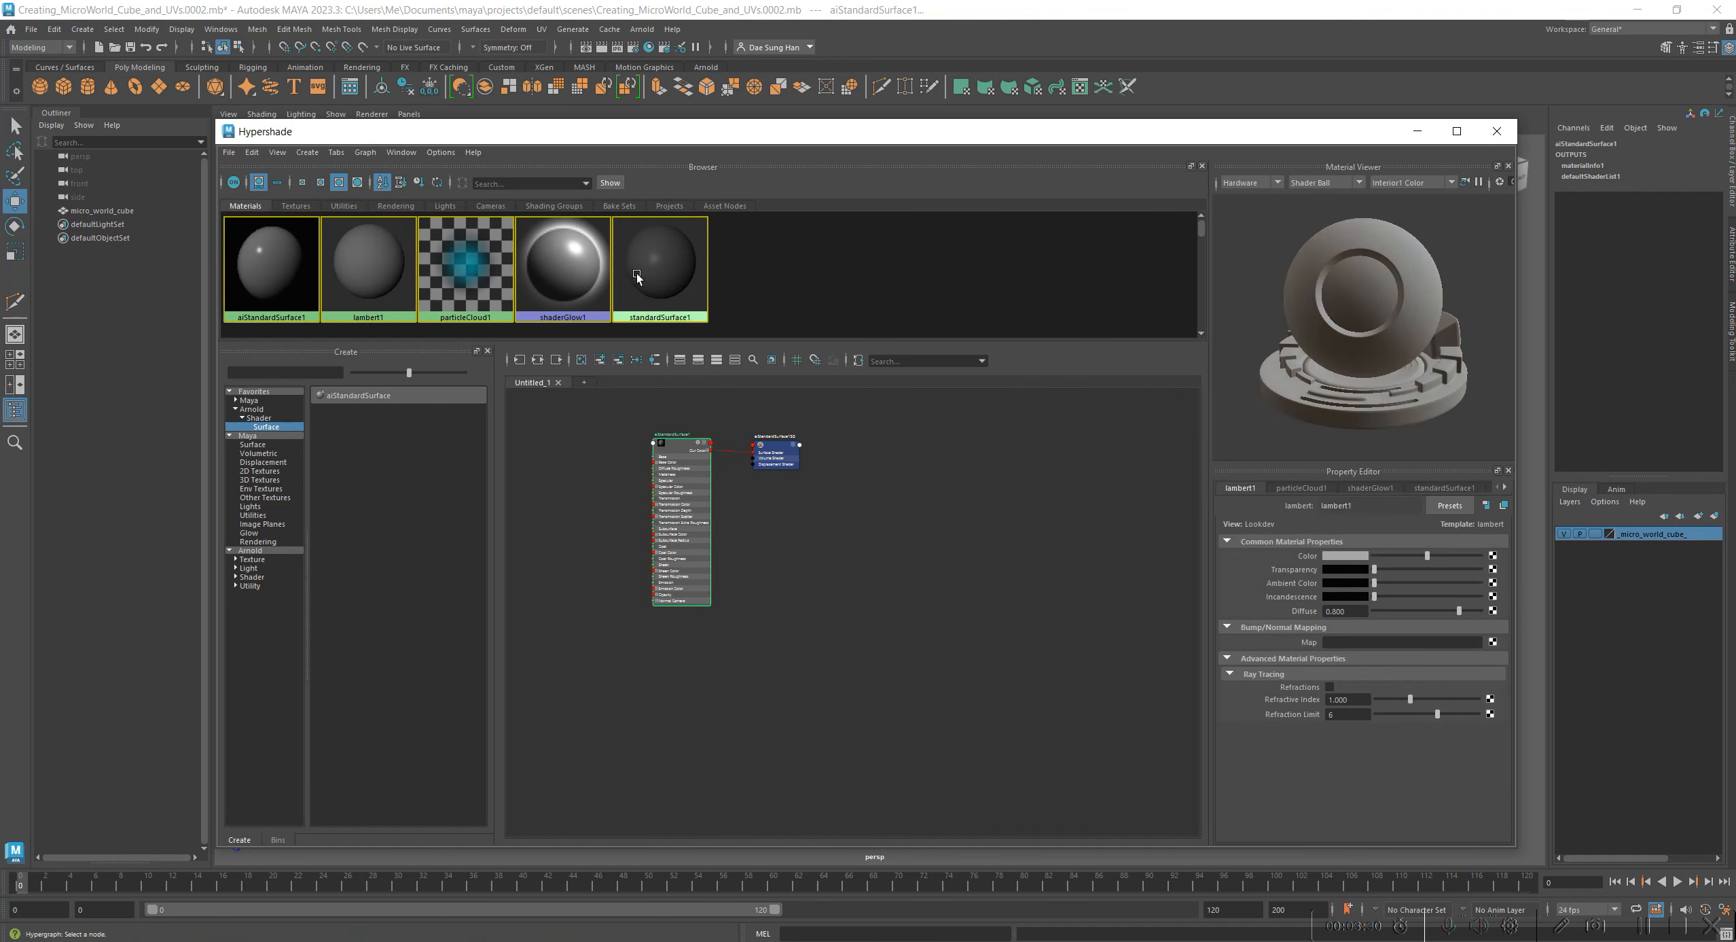
left_click(540, 359)
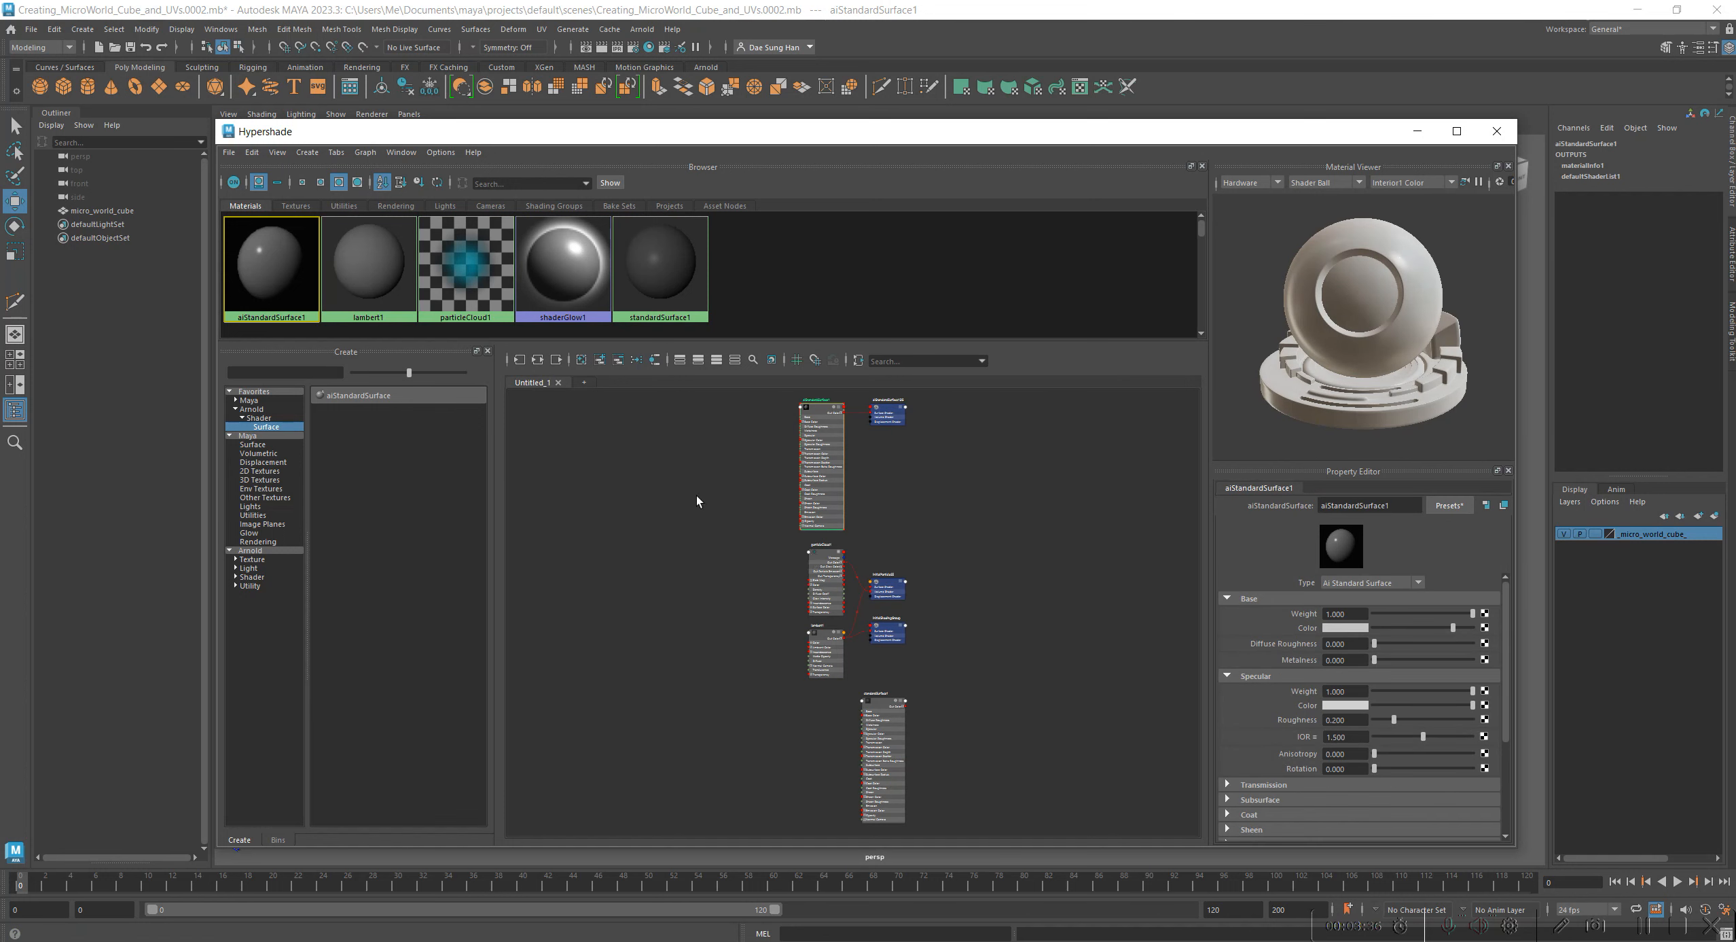
left_click(993, 544)
middle_click_drag(965, 481, 831, 677, "alt")
right_click_drag(831, 677, 1141, 671, "alt")
middle_click_drag(815, 668, 951, 543, "alt")
right_click_drag(951, 544, 1007, 659, "alt")
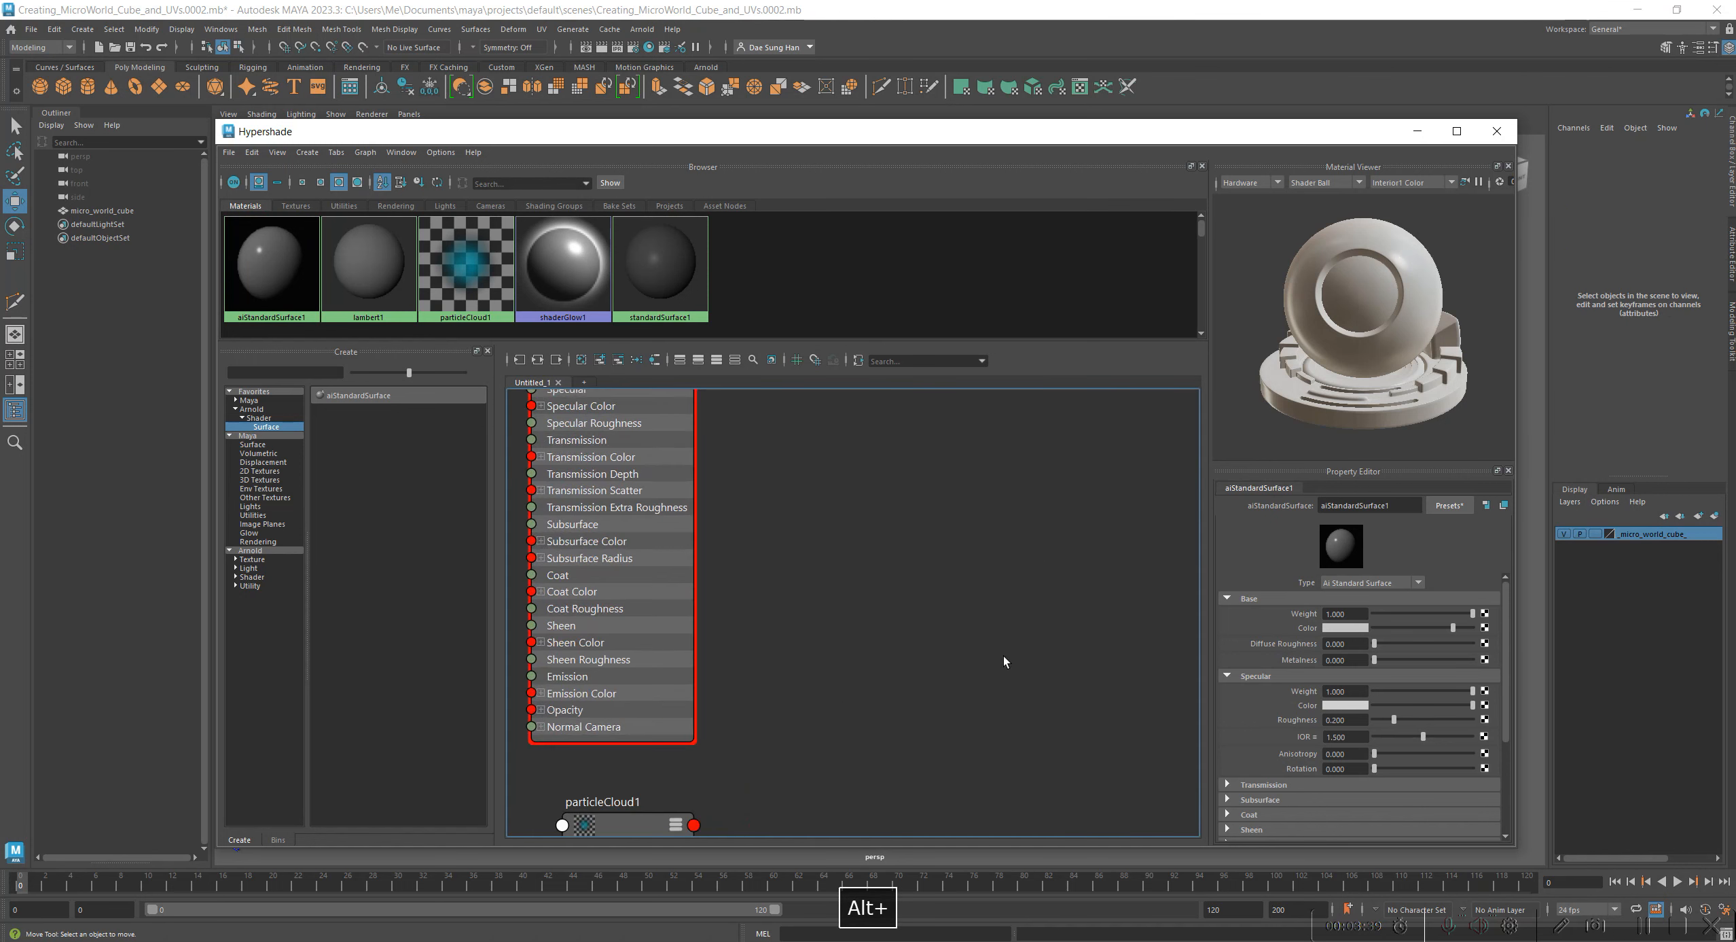
Step: Clear the Hypershade work area and graph only the aiStandardSurface1 material with its input and output connections
left_click(581, 360)
left_click(903, 658)
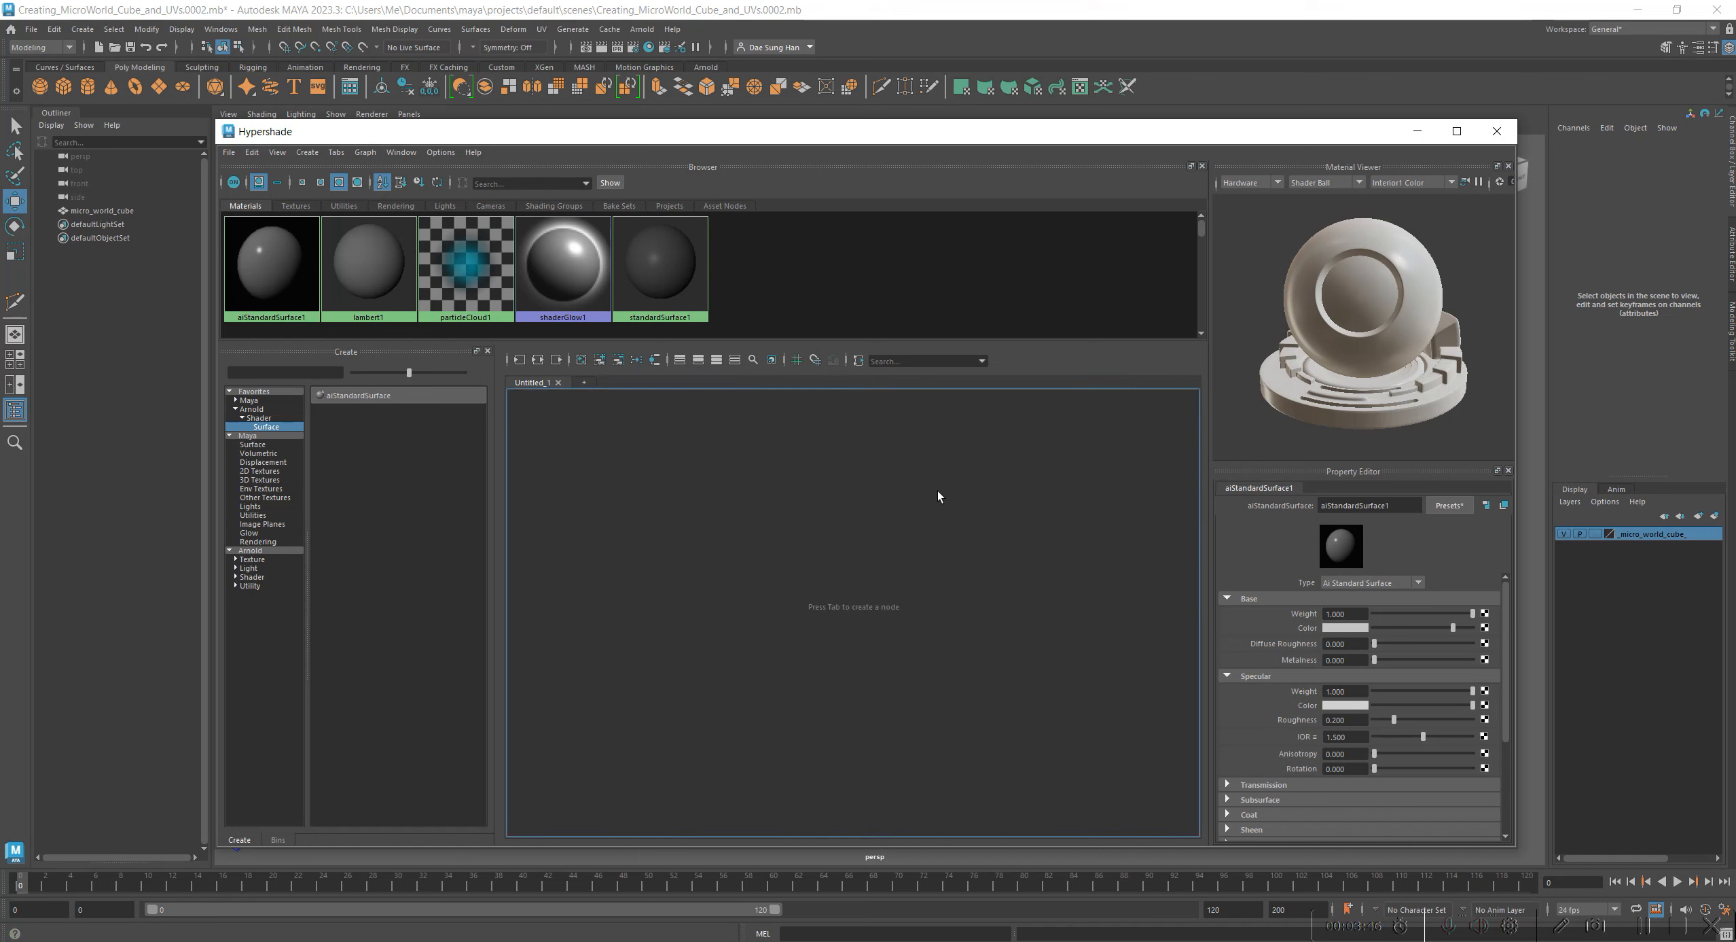
left_click(275, 259)
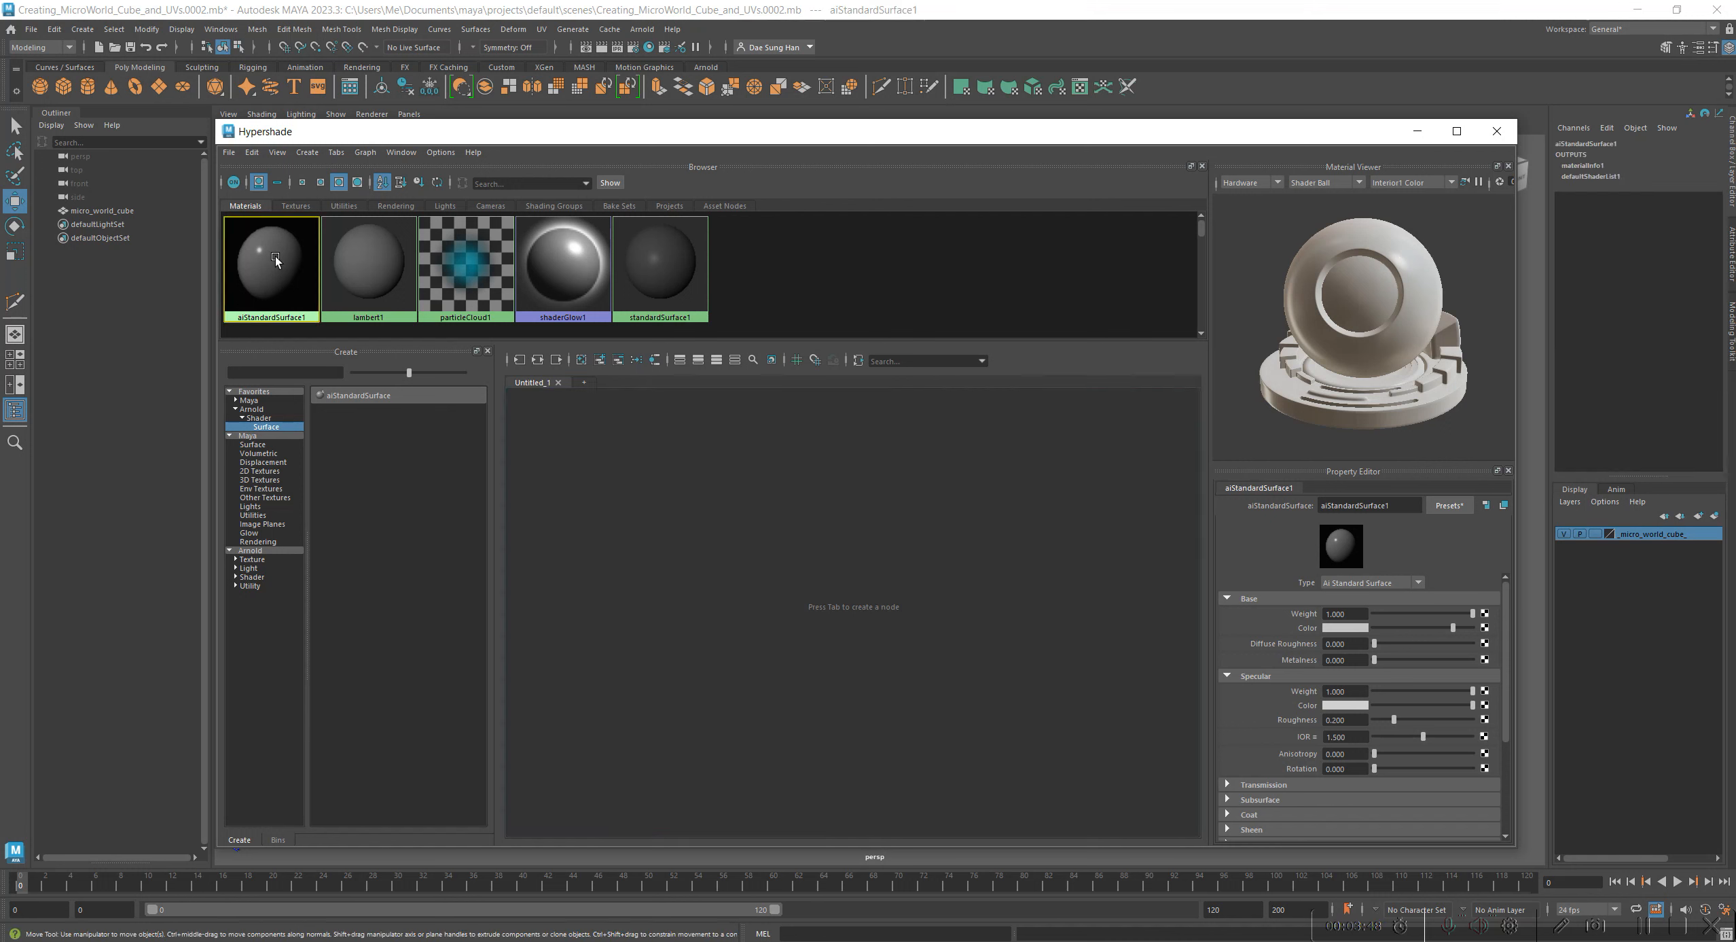
left_click_drag(280, 270, 426, 392)
left_click(538, 360)
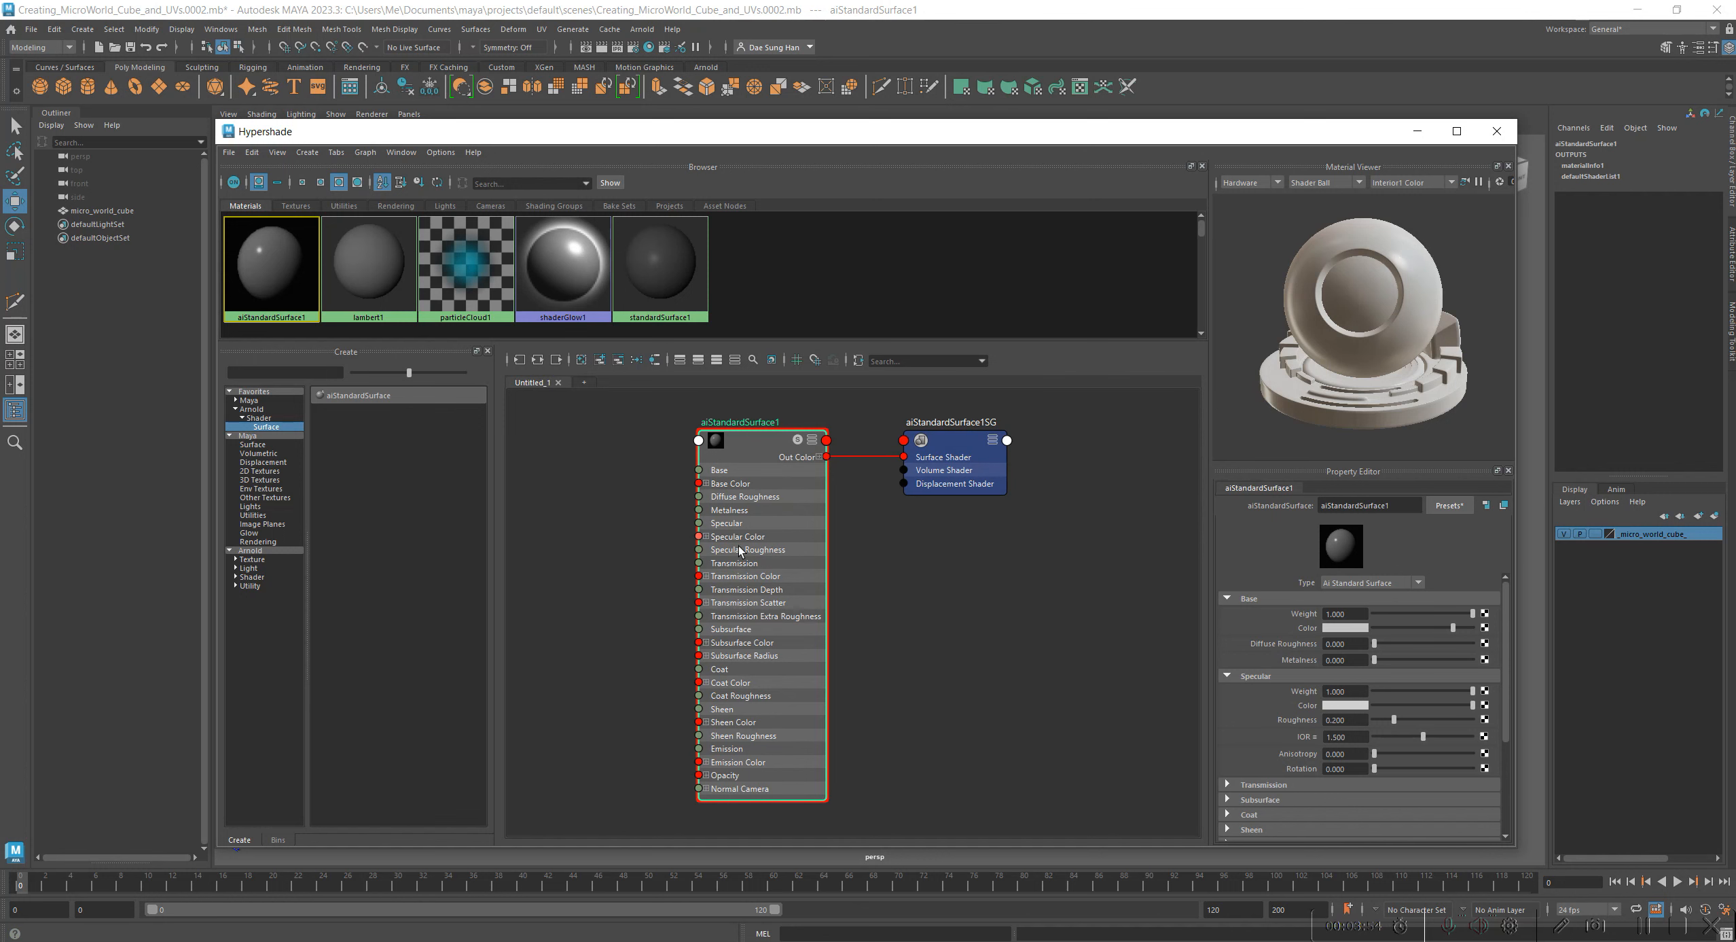
middle_click_drag(956, 610, 907, 546, "alt")
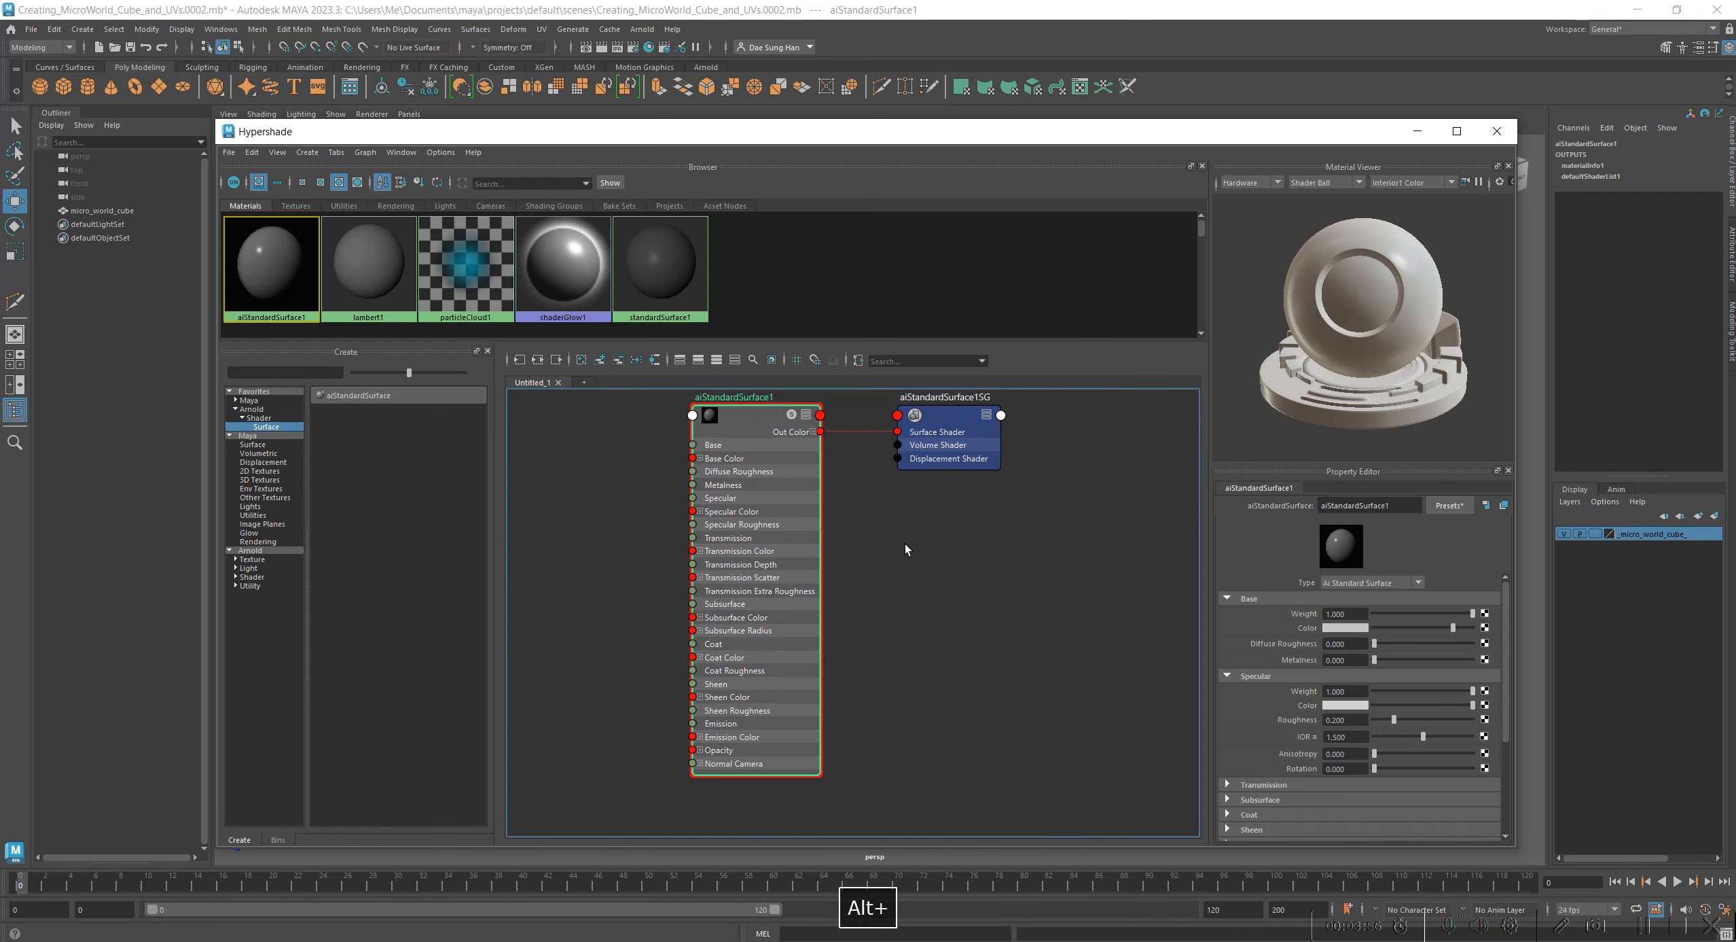
Step: Select the micro_world_cube mesh, clear the work area and graph the material assigned to the selected cube
left_click_drag(722, 139, 706, 407)
left_click(769, 346)
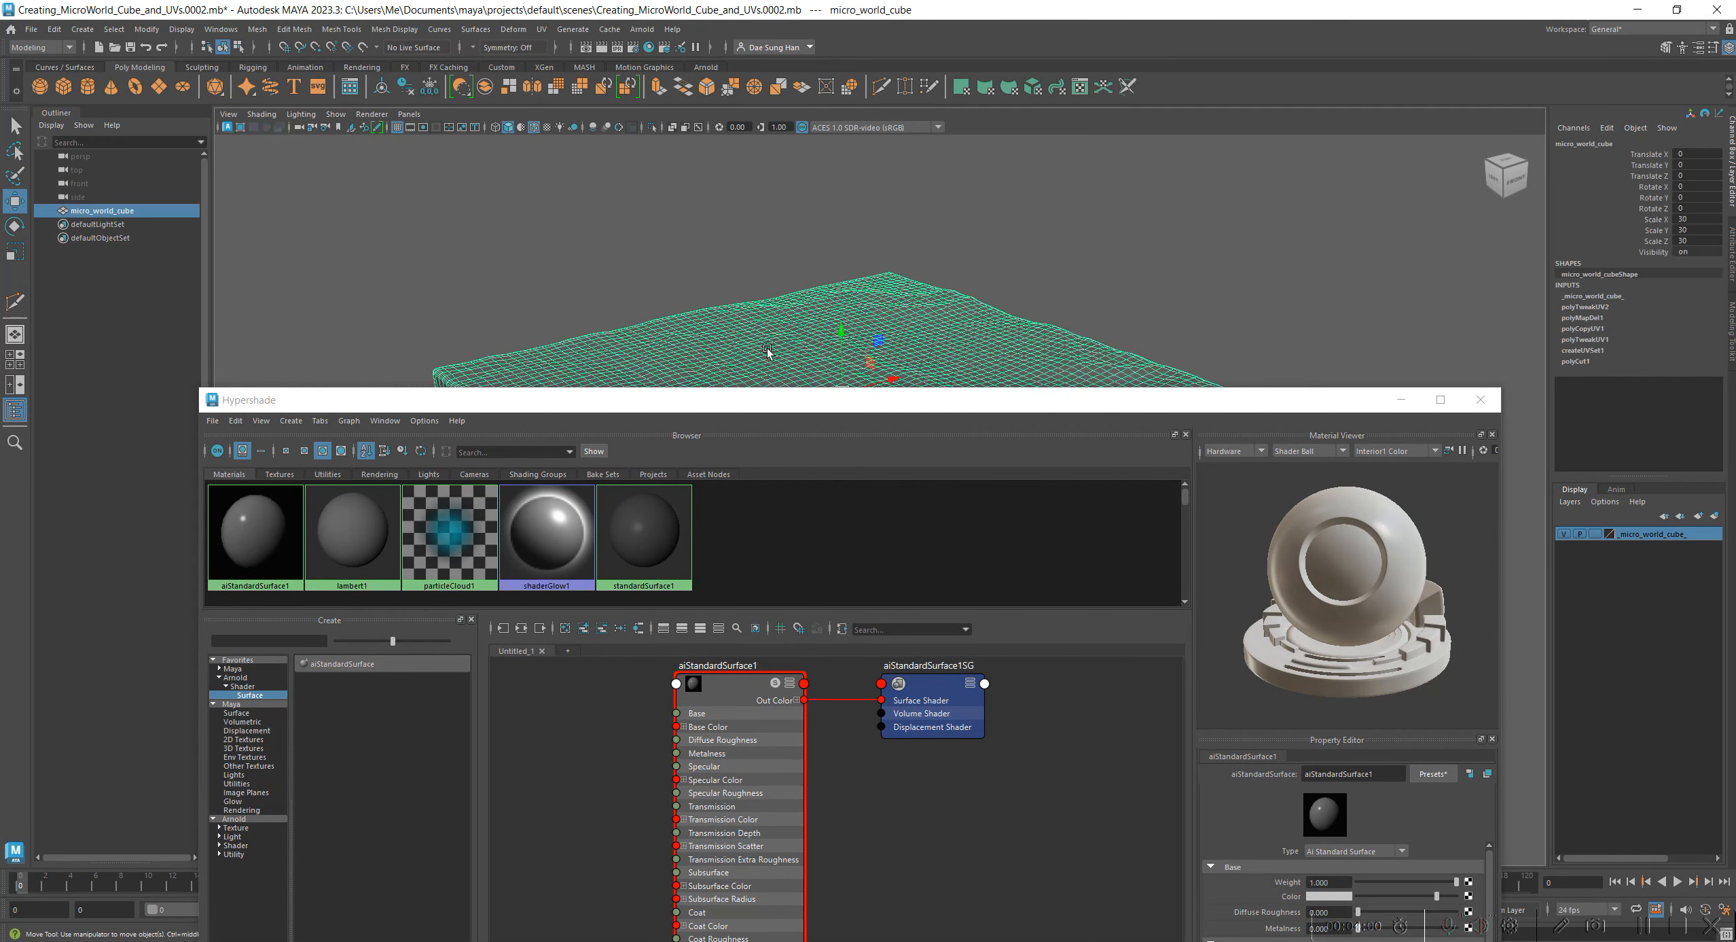
left_click(566, 630)
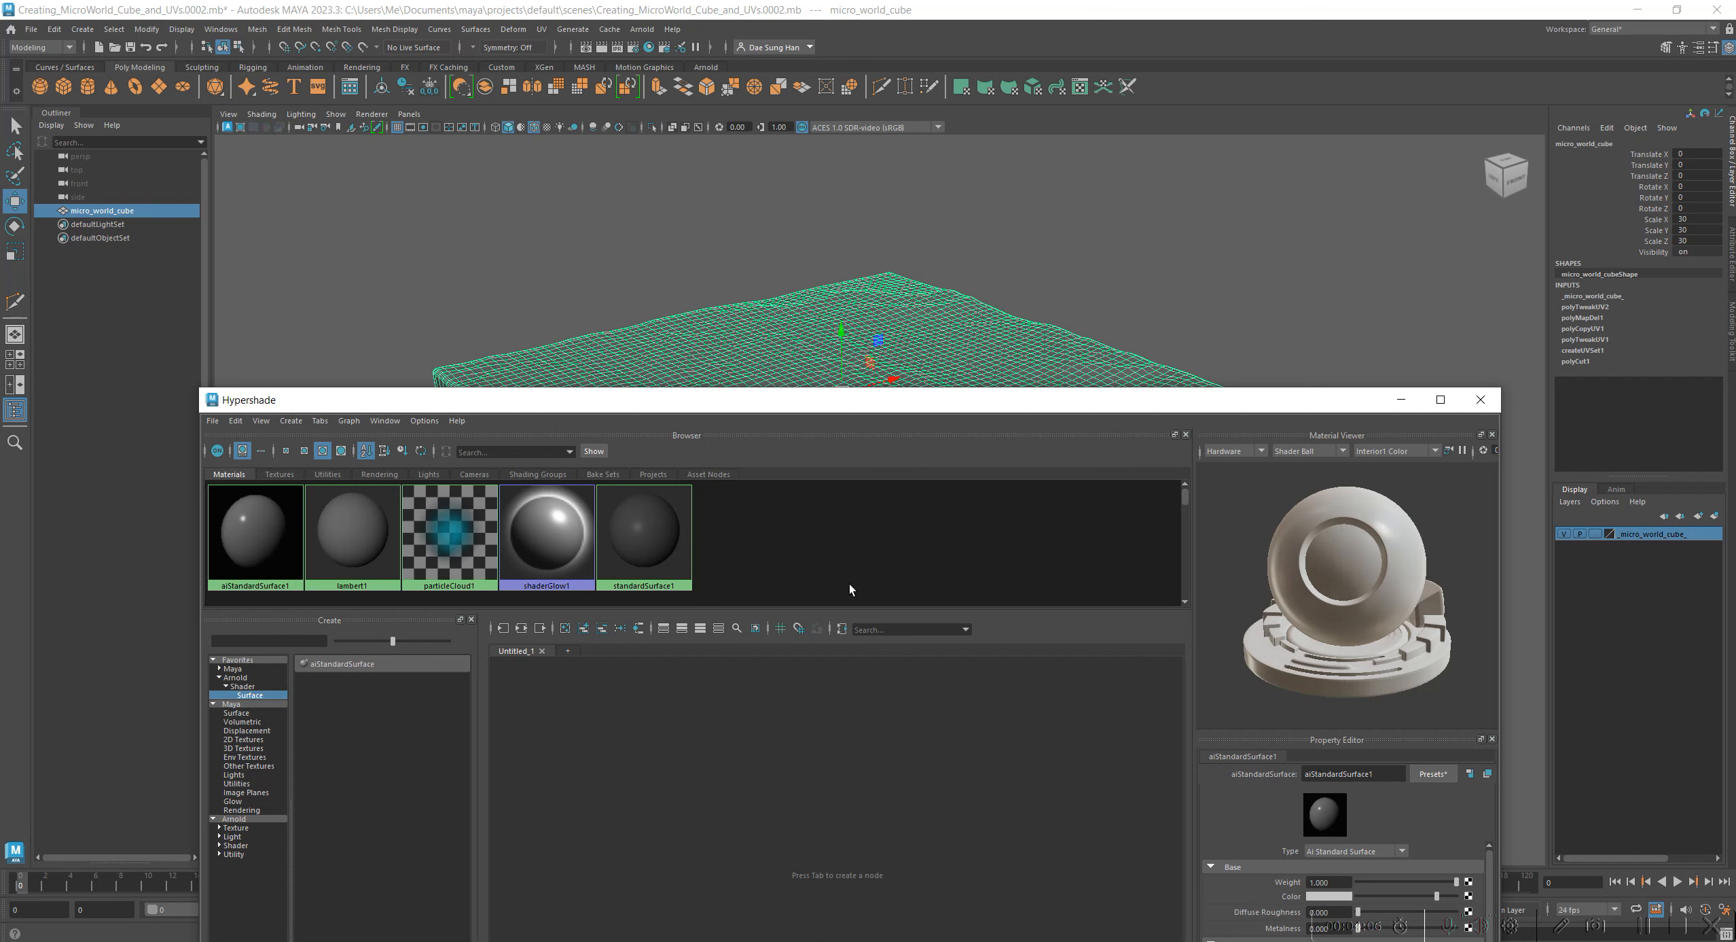
left_click(639, 629)
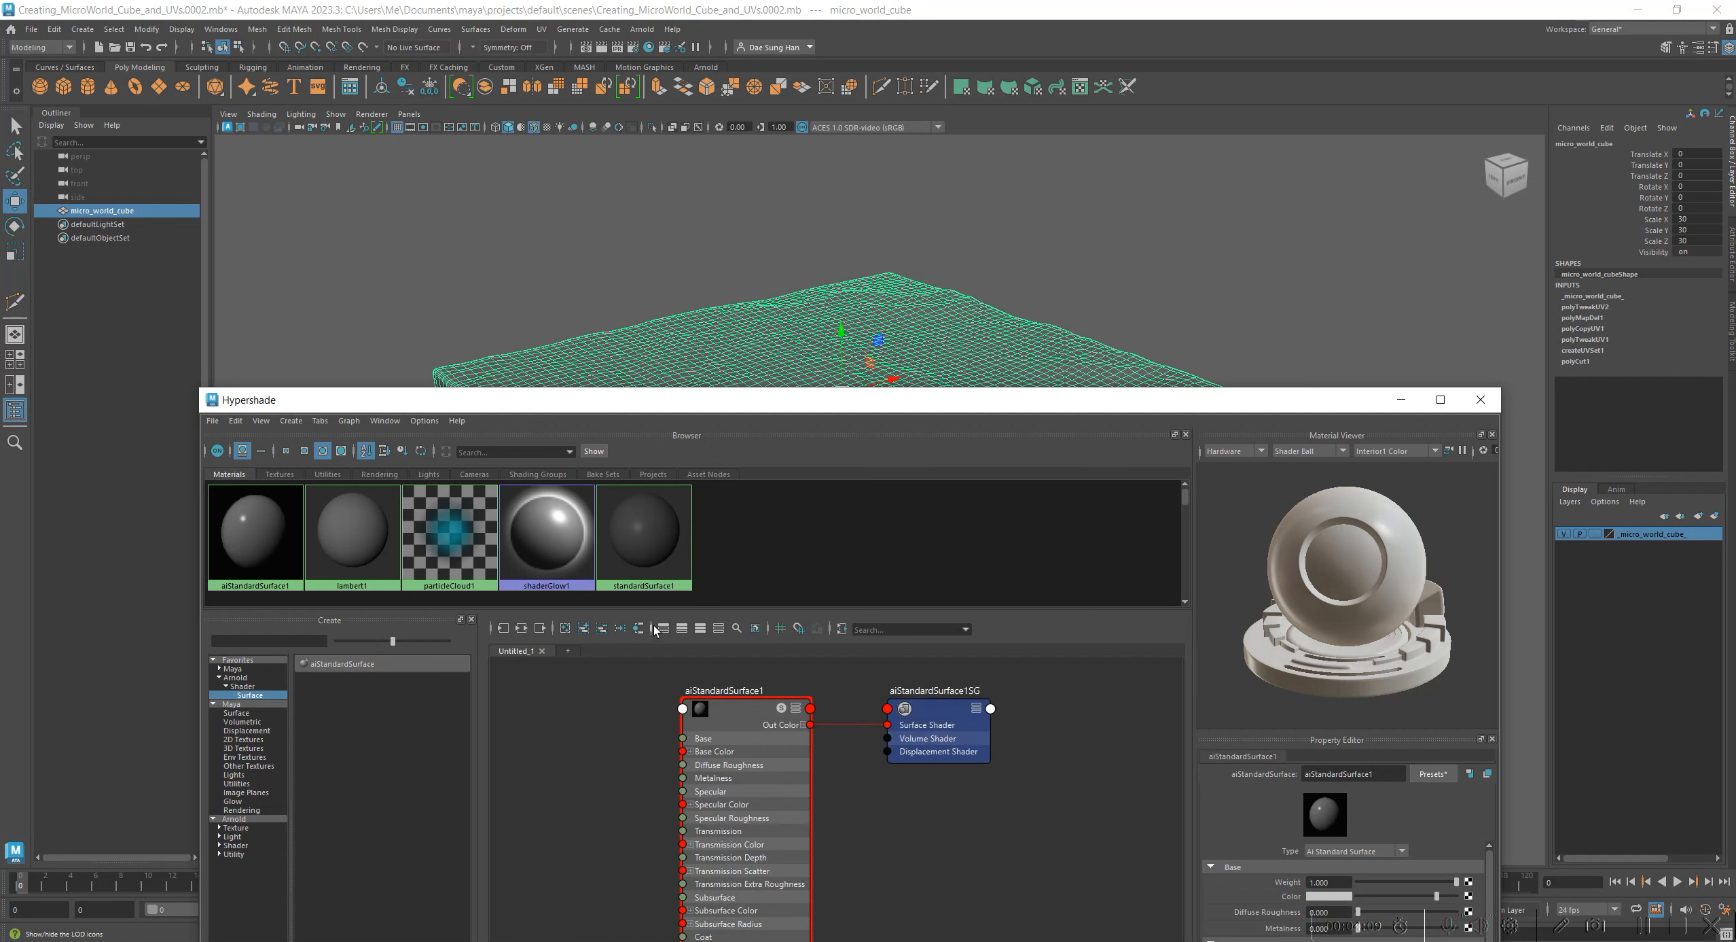
Step: Graph the cube's input and output connections, and use its aiStandardSurface1SG node to graph the connected material
left_click(521, 628)
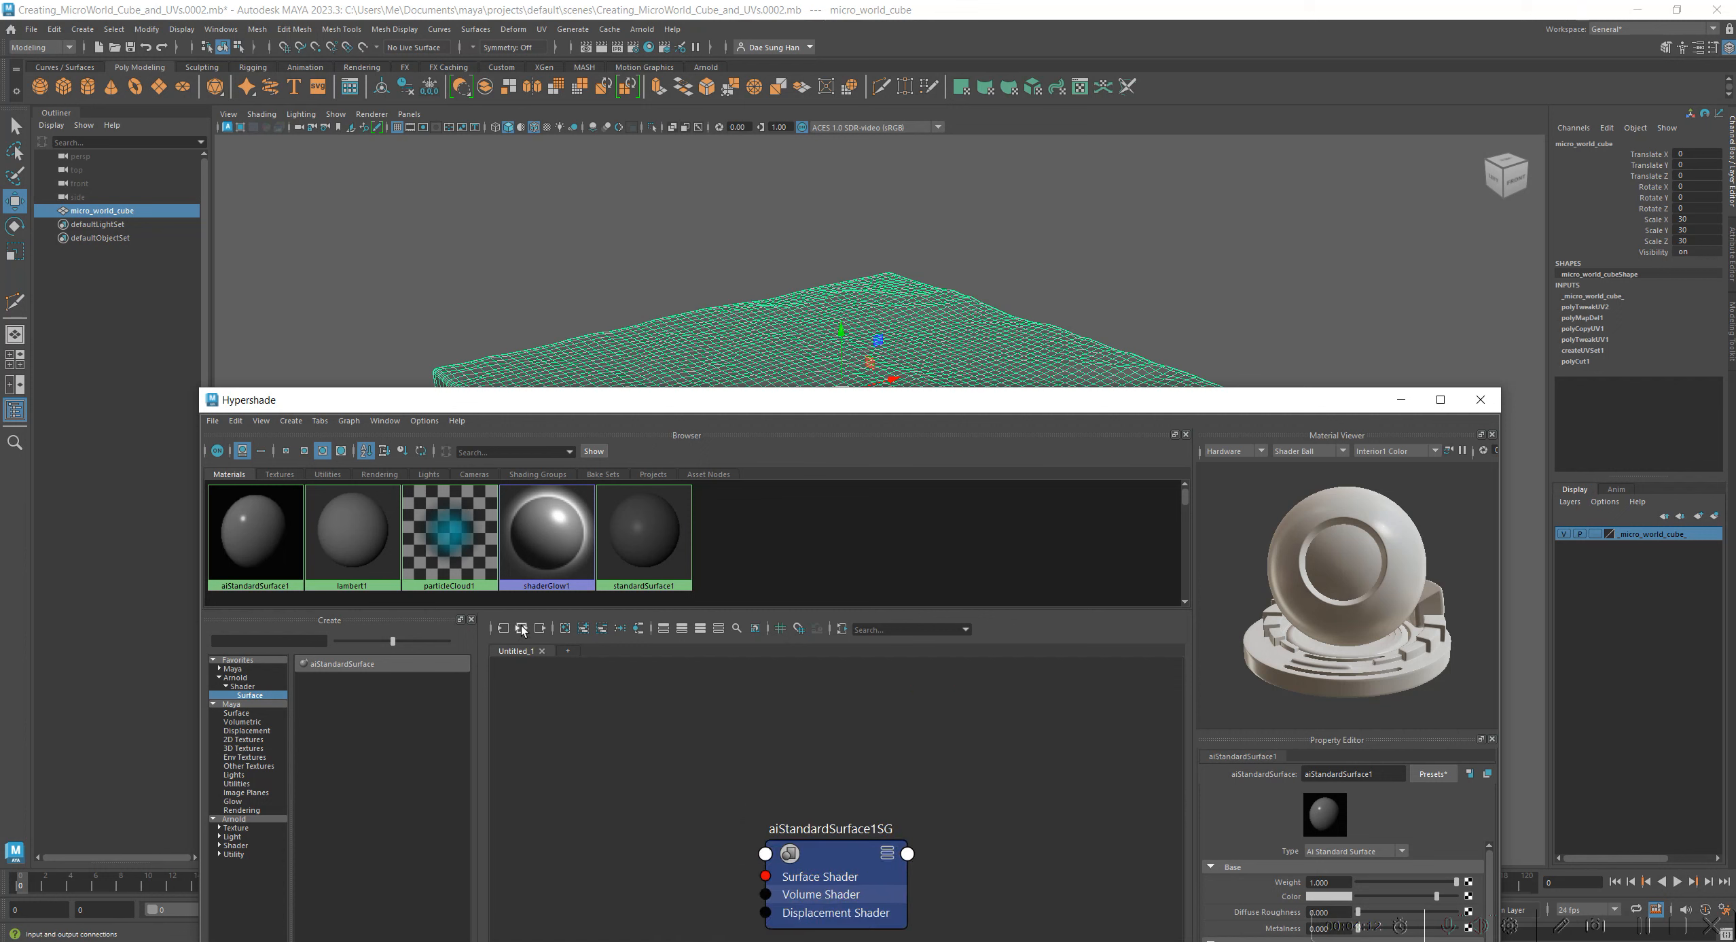
middle_click_drag(925, 760, 913, 674, "alt")
left_click(835, 773)
left_click_drag(844, 763, 821, 737)
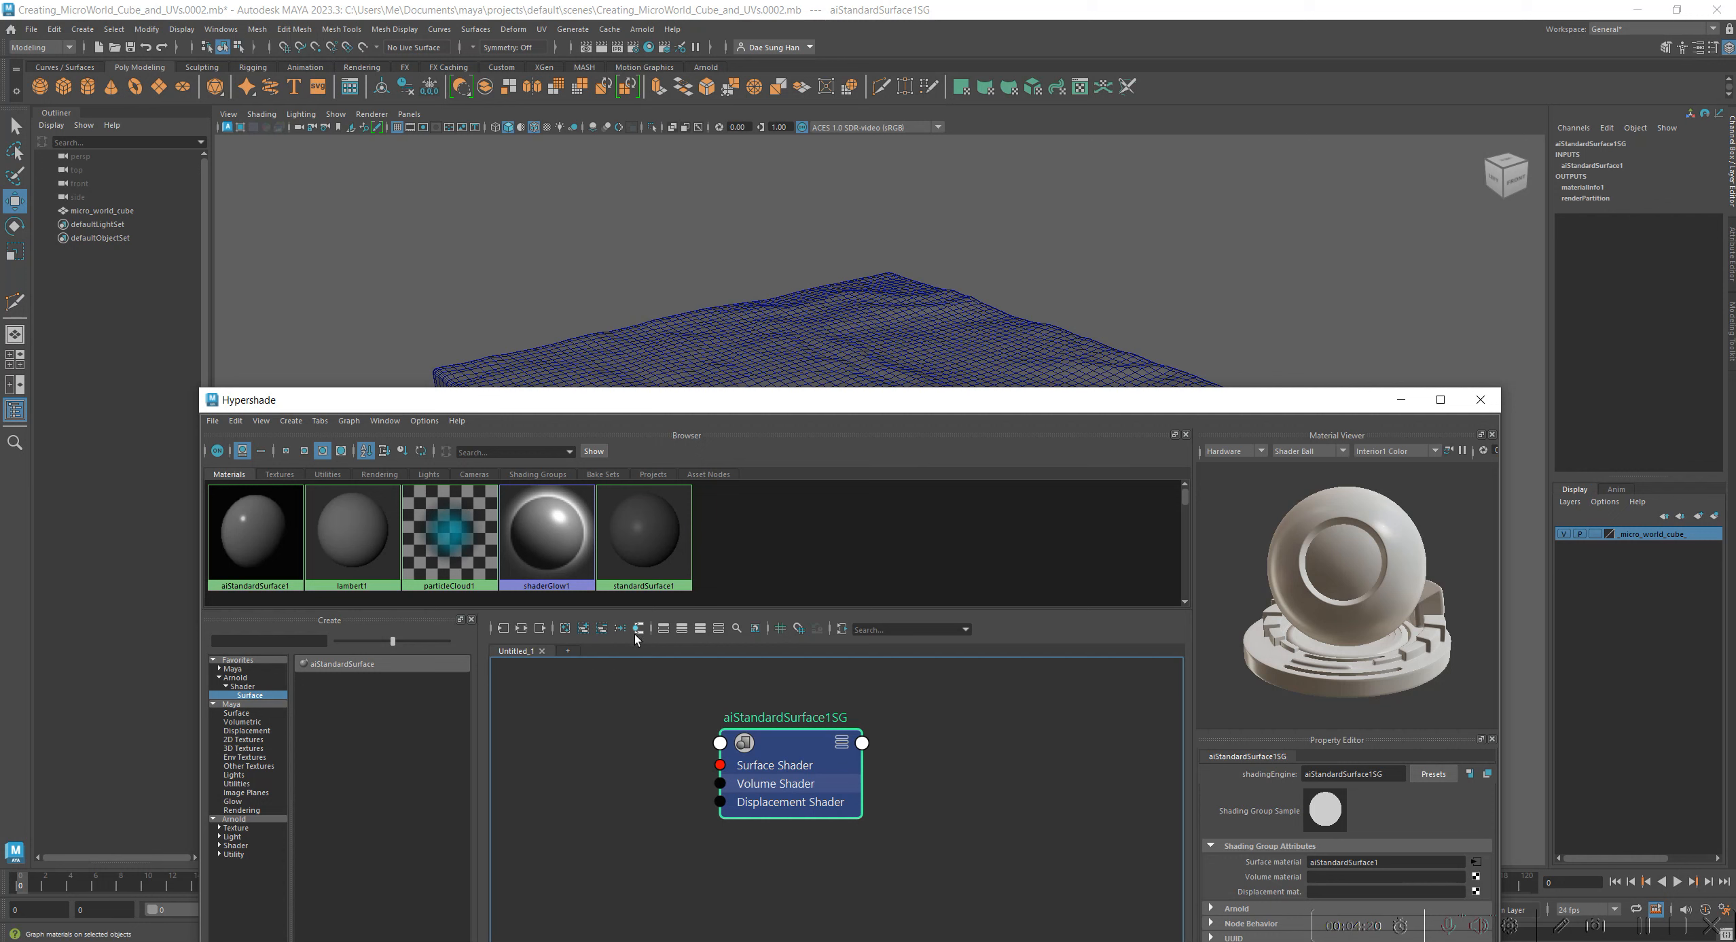
left_click_drag(798, 747, 740, 740)
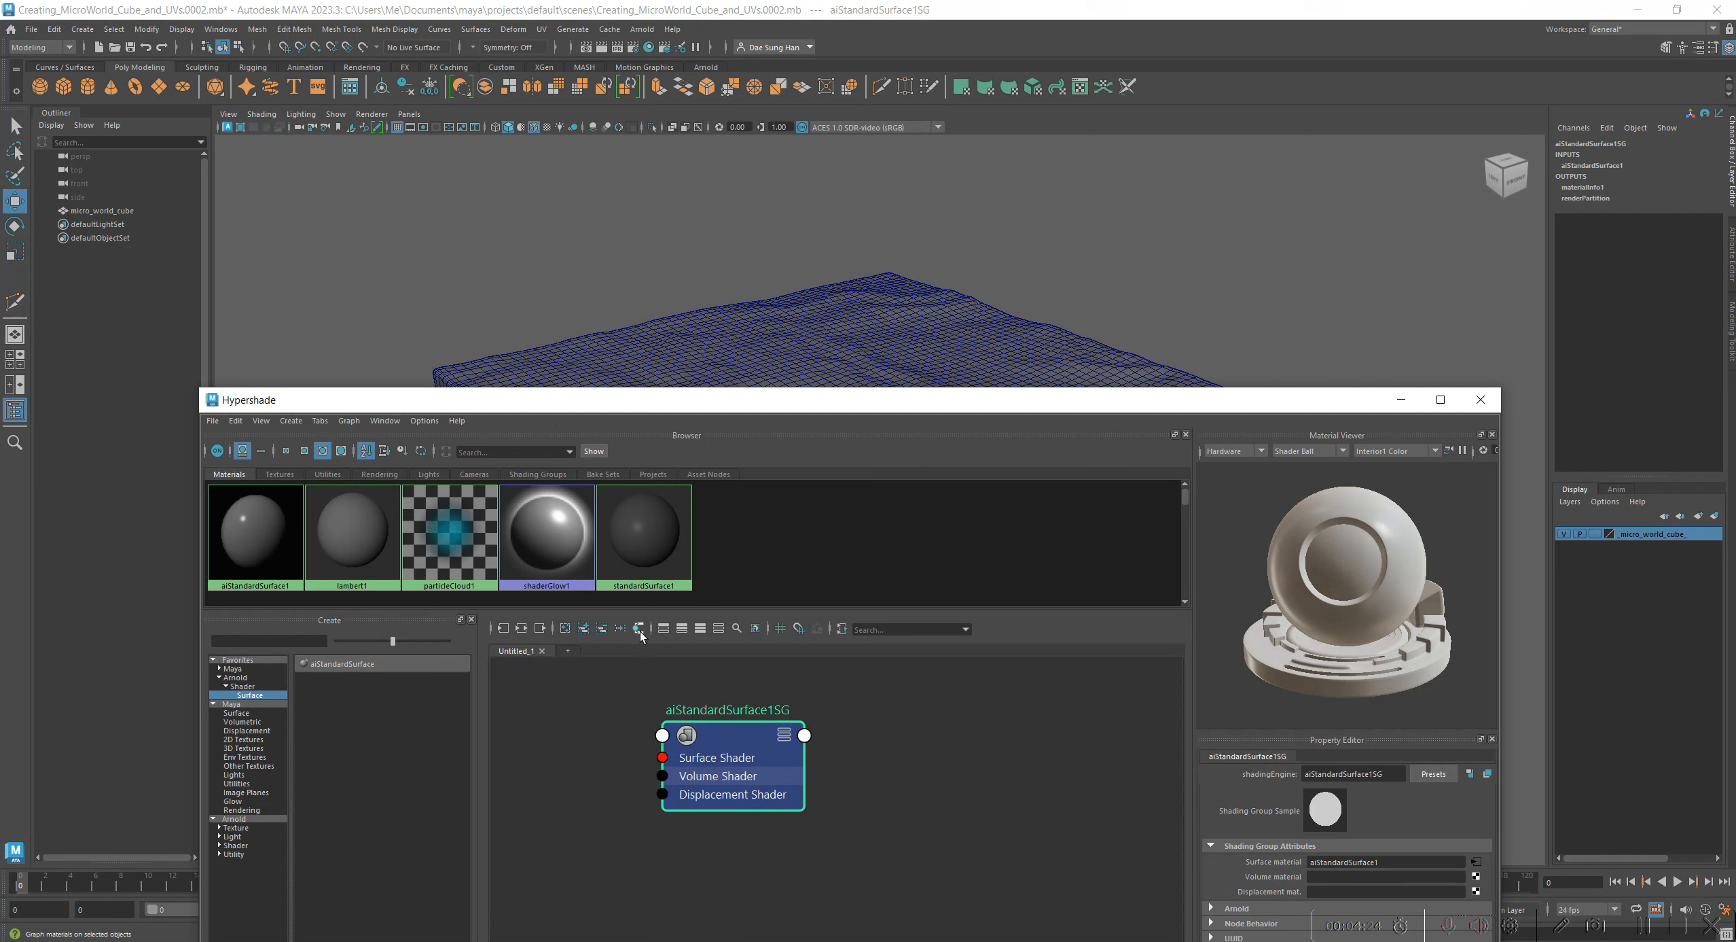
left_click(506, 630)
left_click(824, 835)
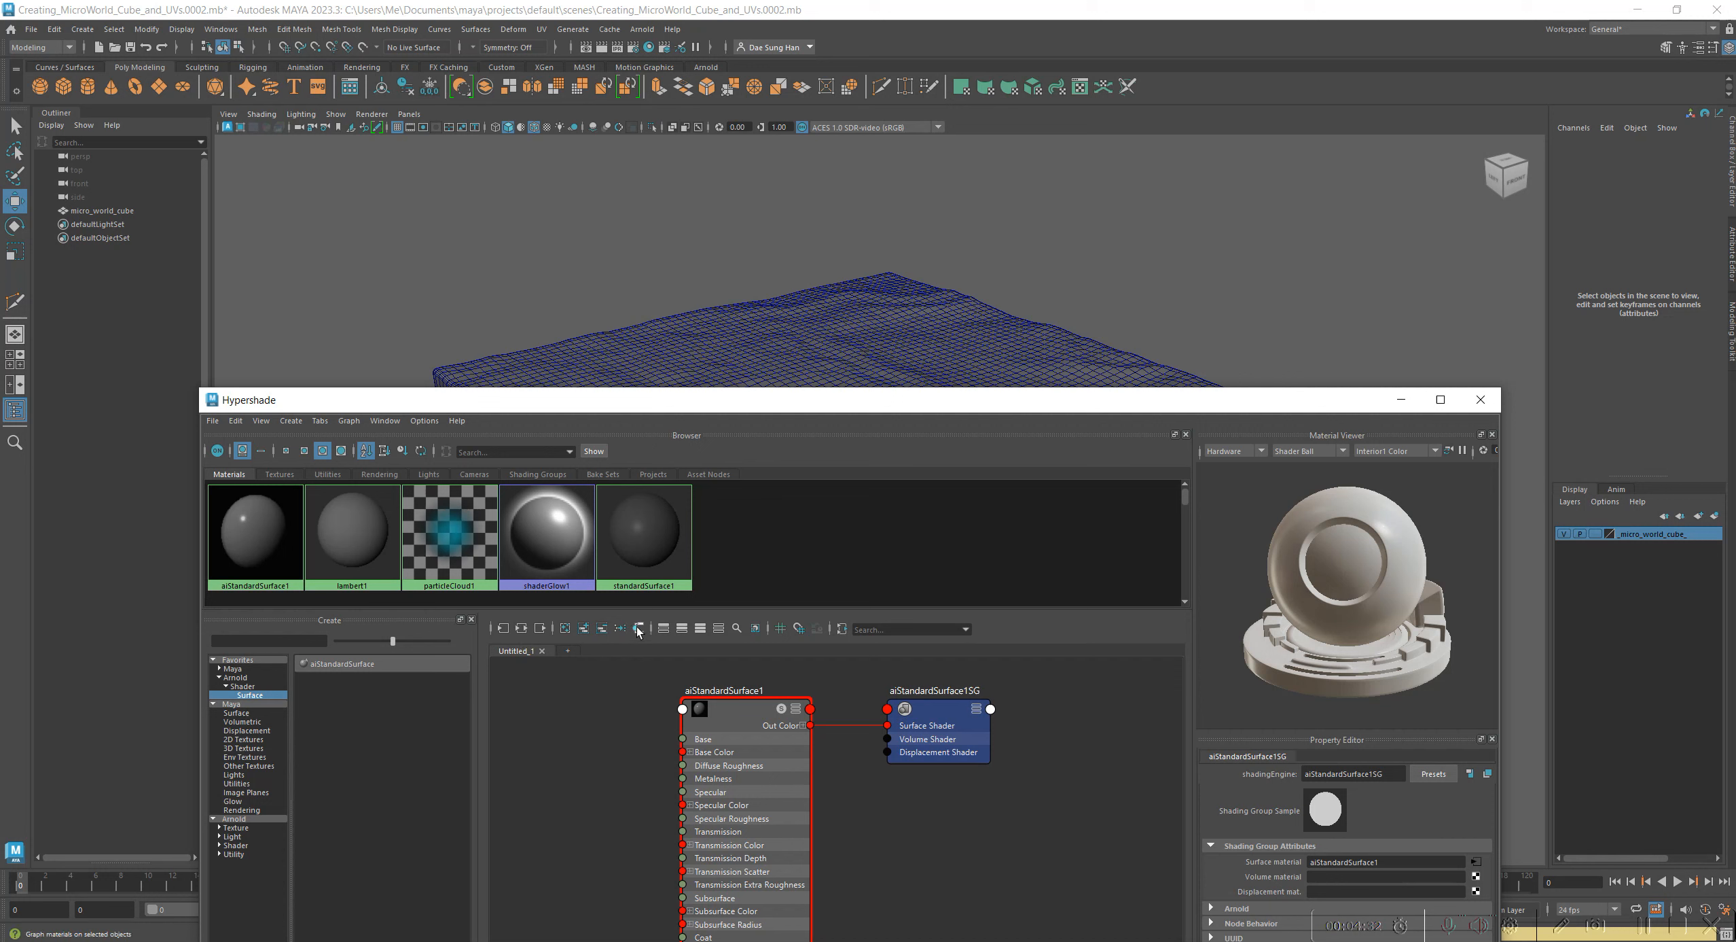
Step: Rename the aiStandardSurface1 material node as Cube_top_surface_shader
middle_click_drag(921, 818, 925, 808, "alt")
left_click_drag(755, 711, 800, 730)
double_click(784, 700)
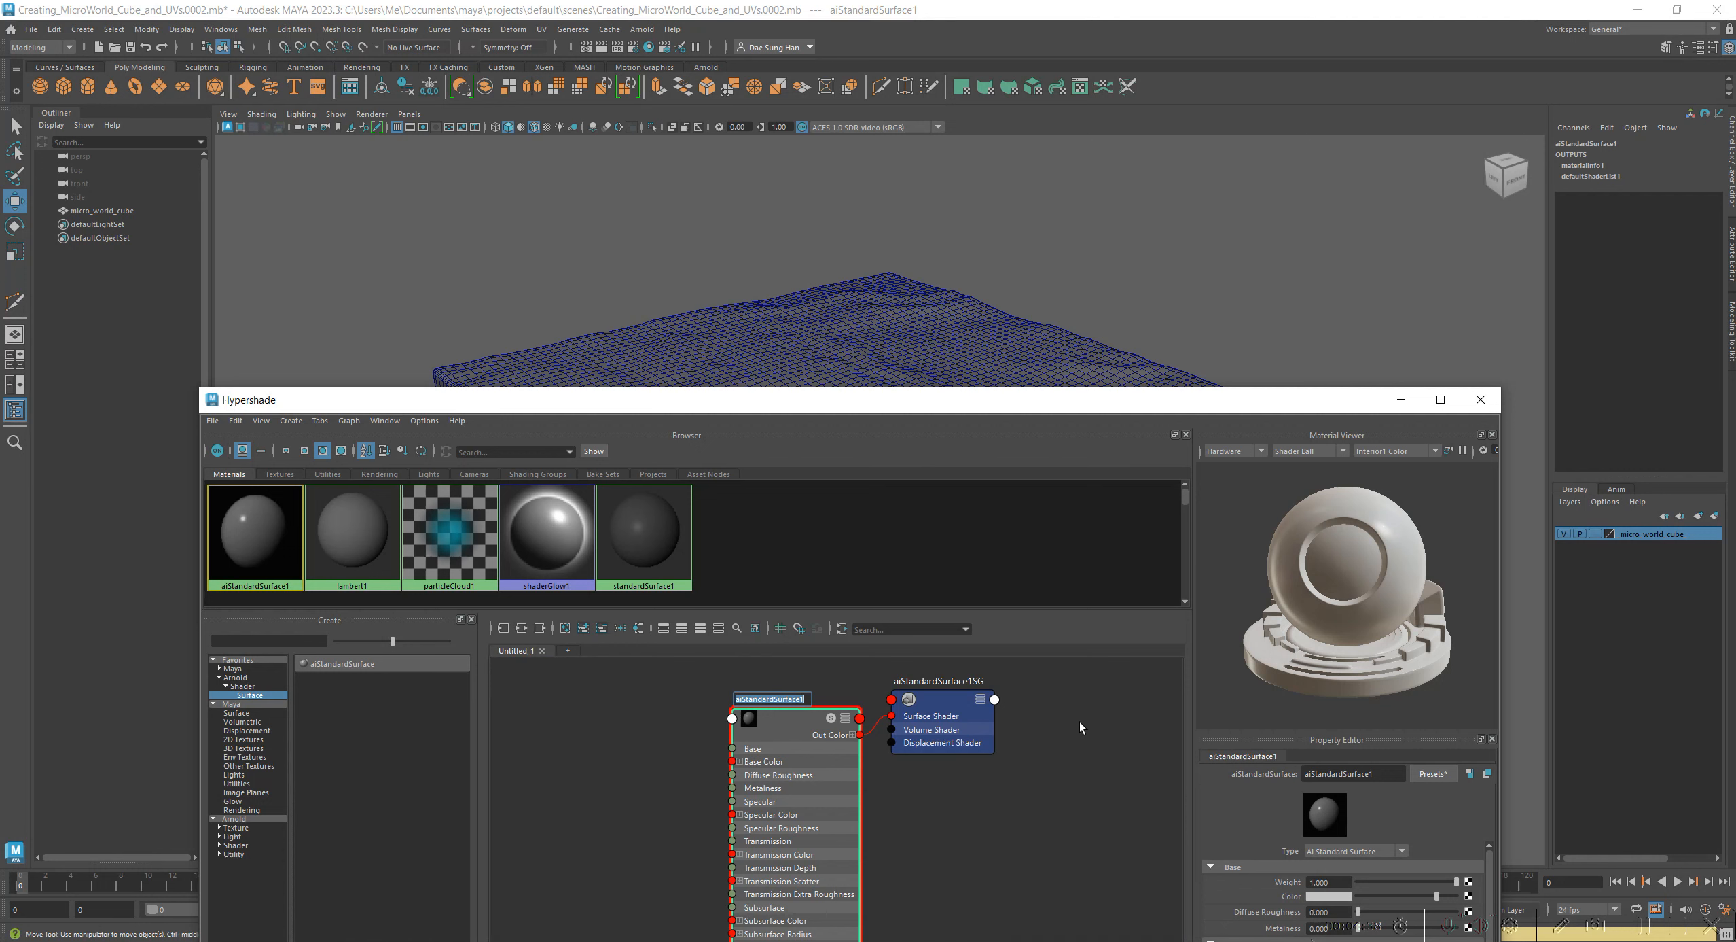
type("Cube_")
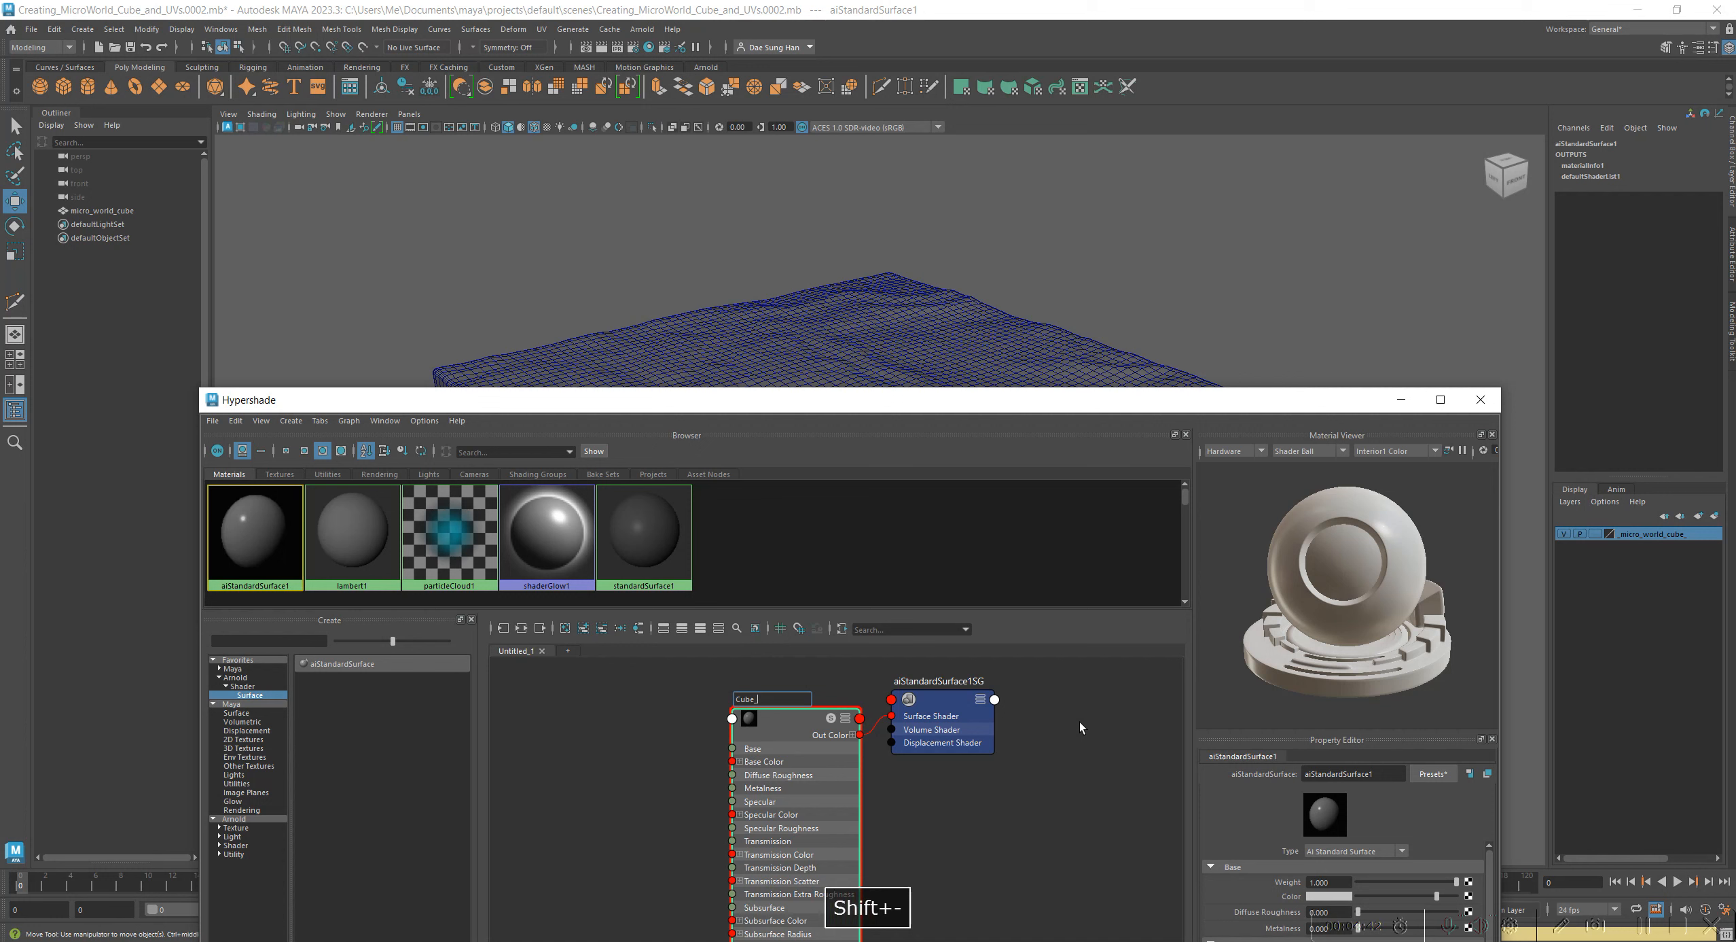
type("top_surface_sh")
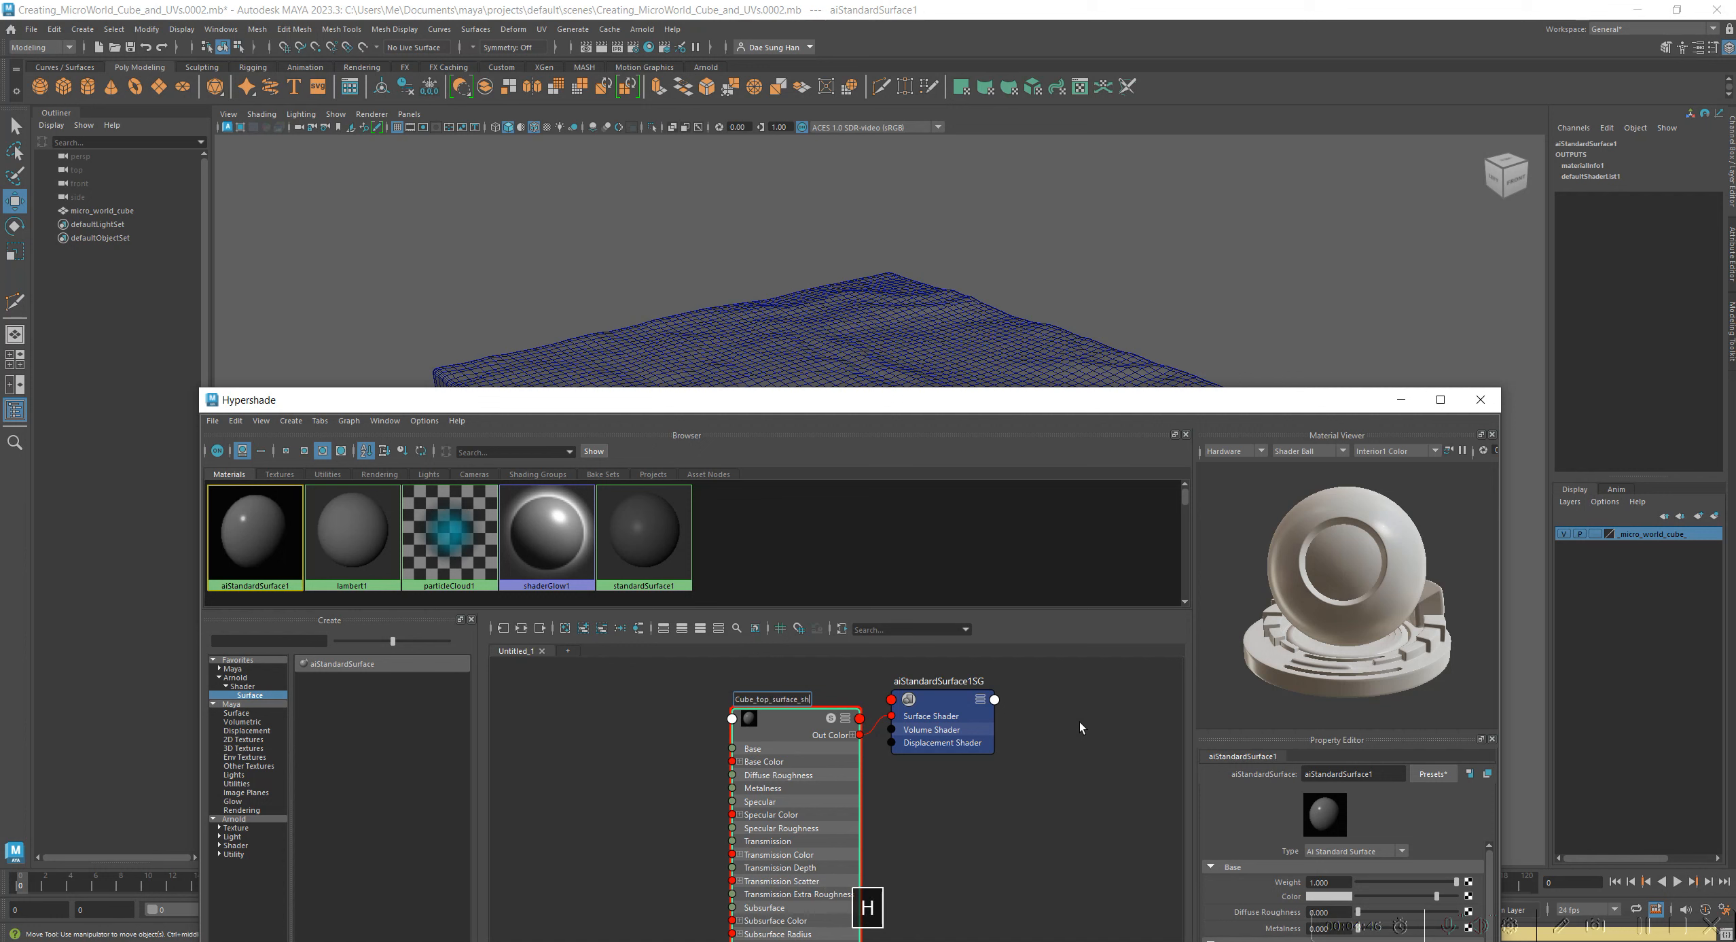
type("ader")
key("Return")
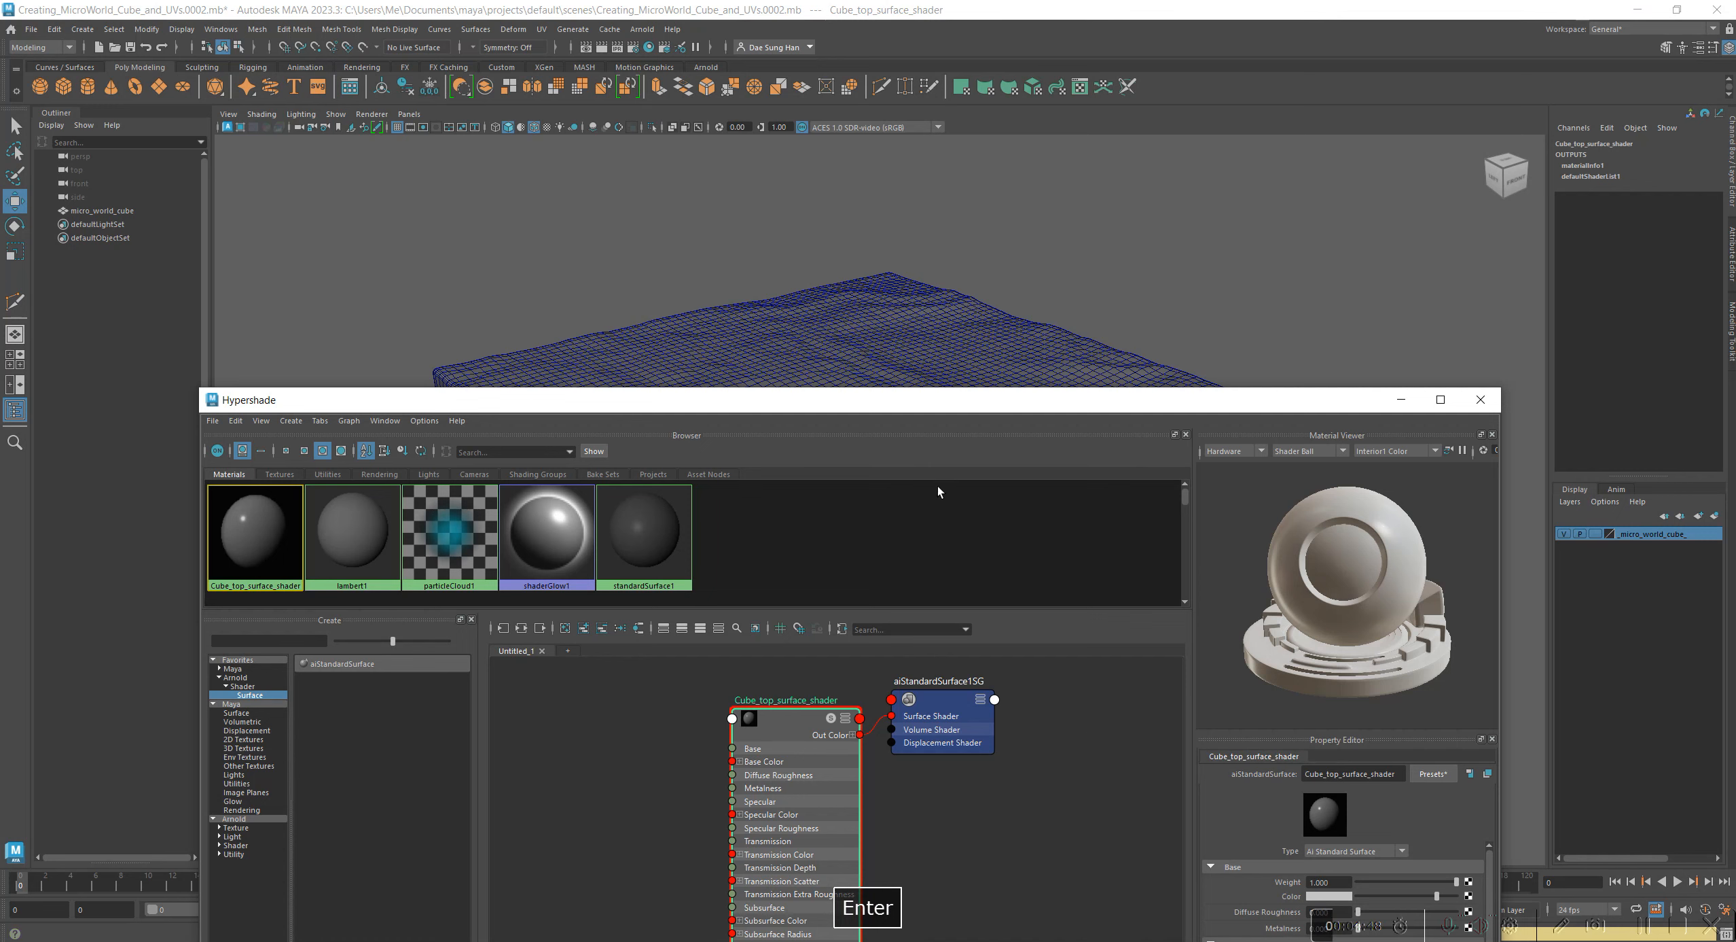
Step: Select the cube briefly, reselect the Cube_top_surface_shader node and move the Hypershade window back up over the viewport
left_click(922, 348)
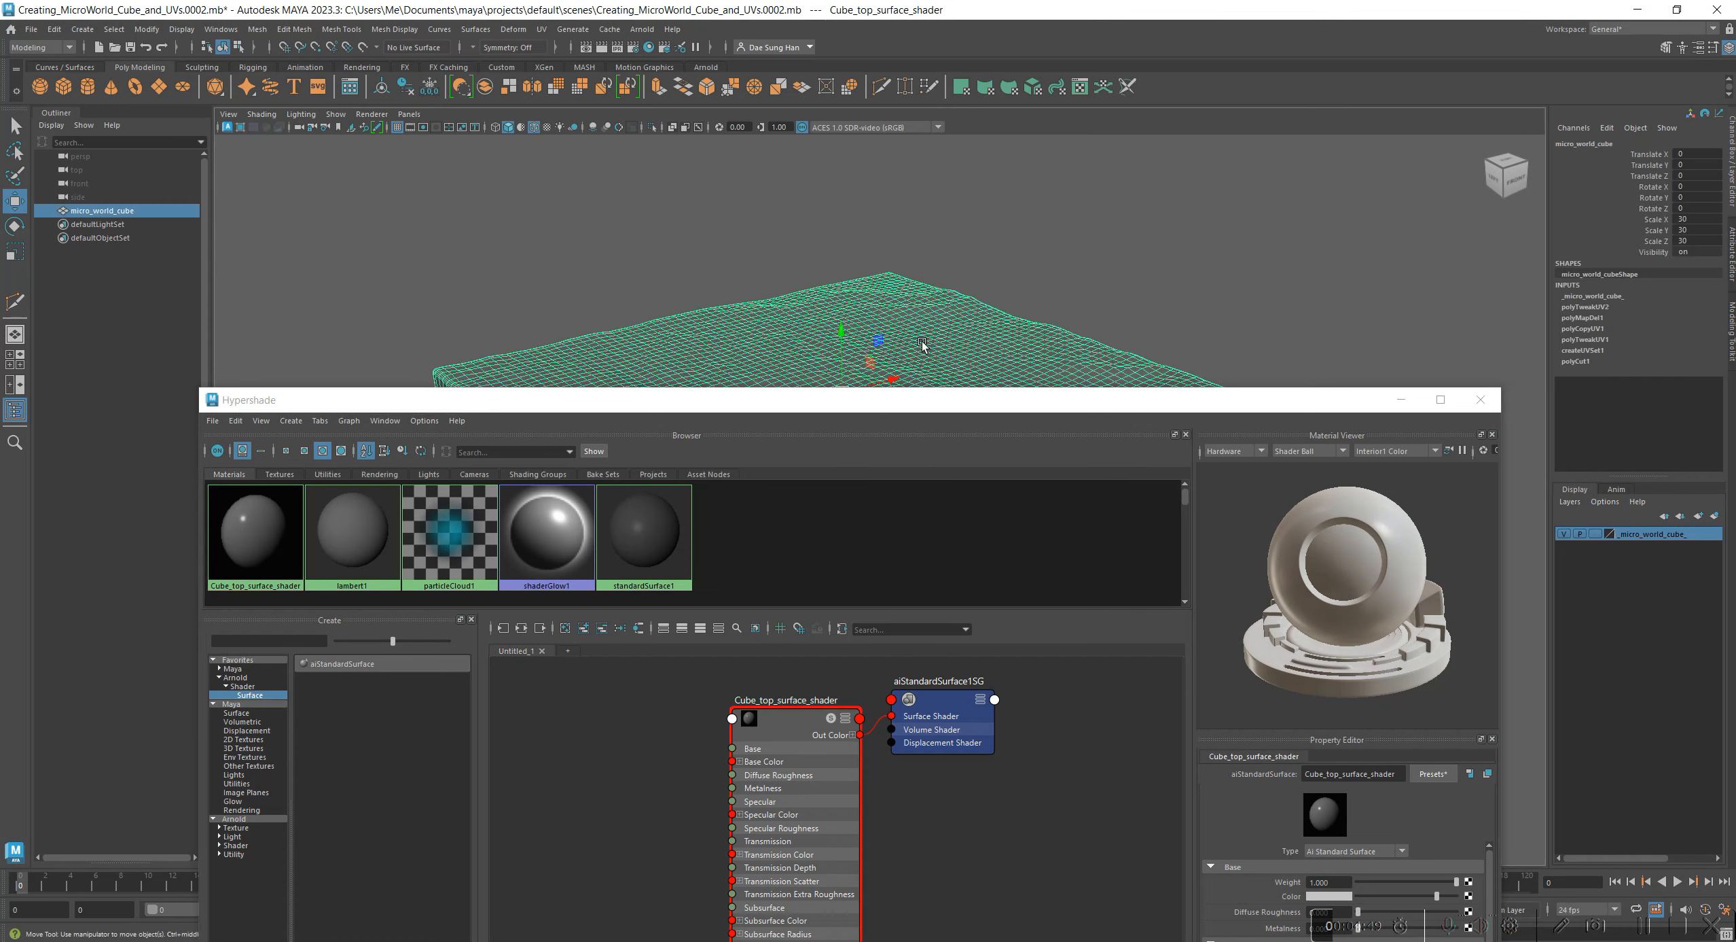
left_click(875, 806)
left_click_drag(795, 719, 797, 716)
left_click_drag(852, 405, 756, 126)
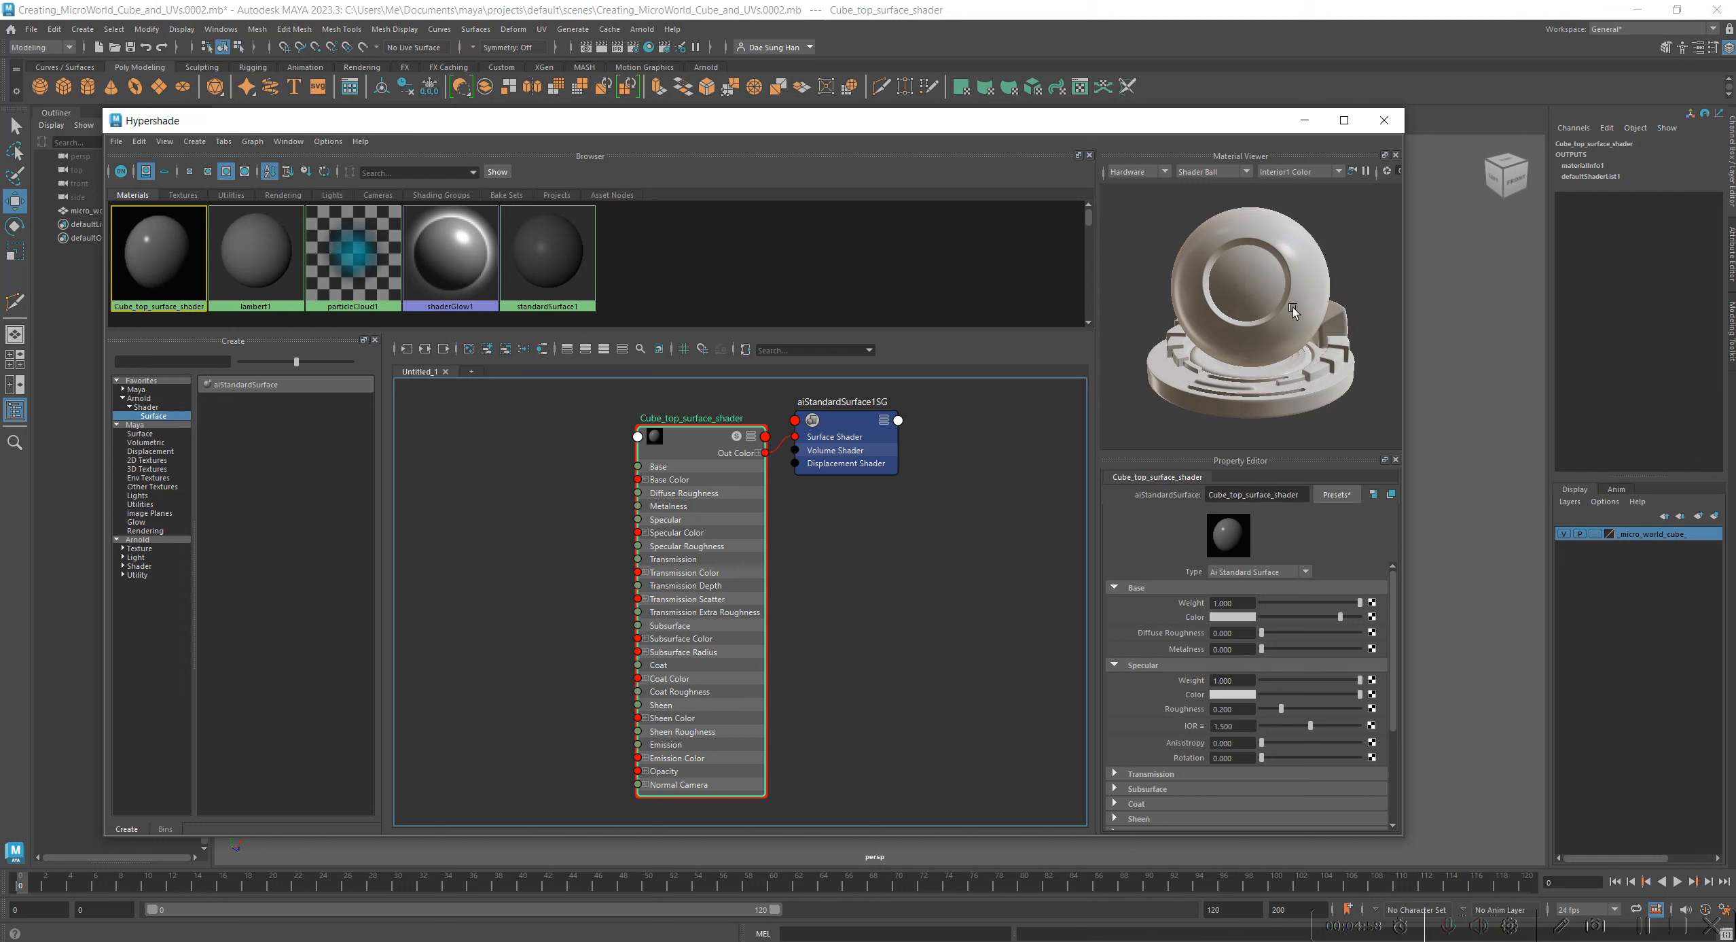
Step: Enlarge the Property Editor, show Cube_top_surface_shader in the Attribute Editor as well, and space its node away from the shading group
left_click_drag(1239, 464, 1253, 333)
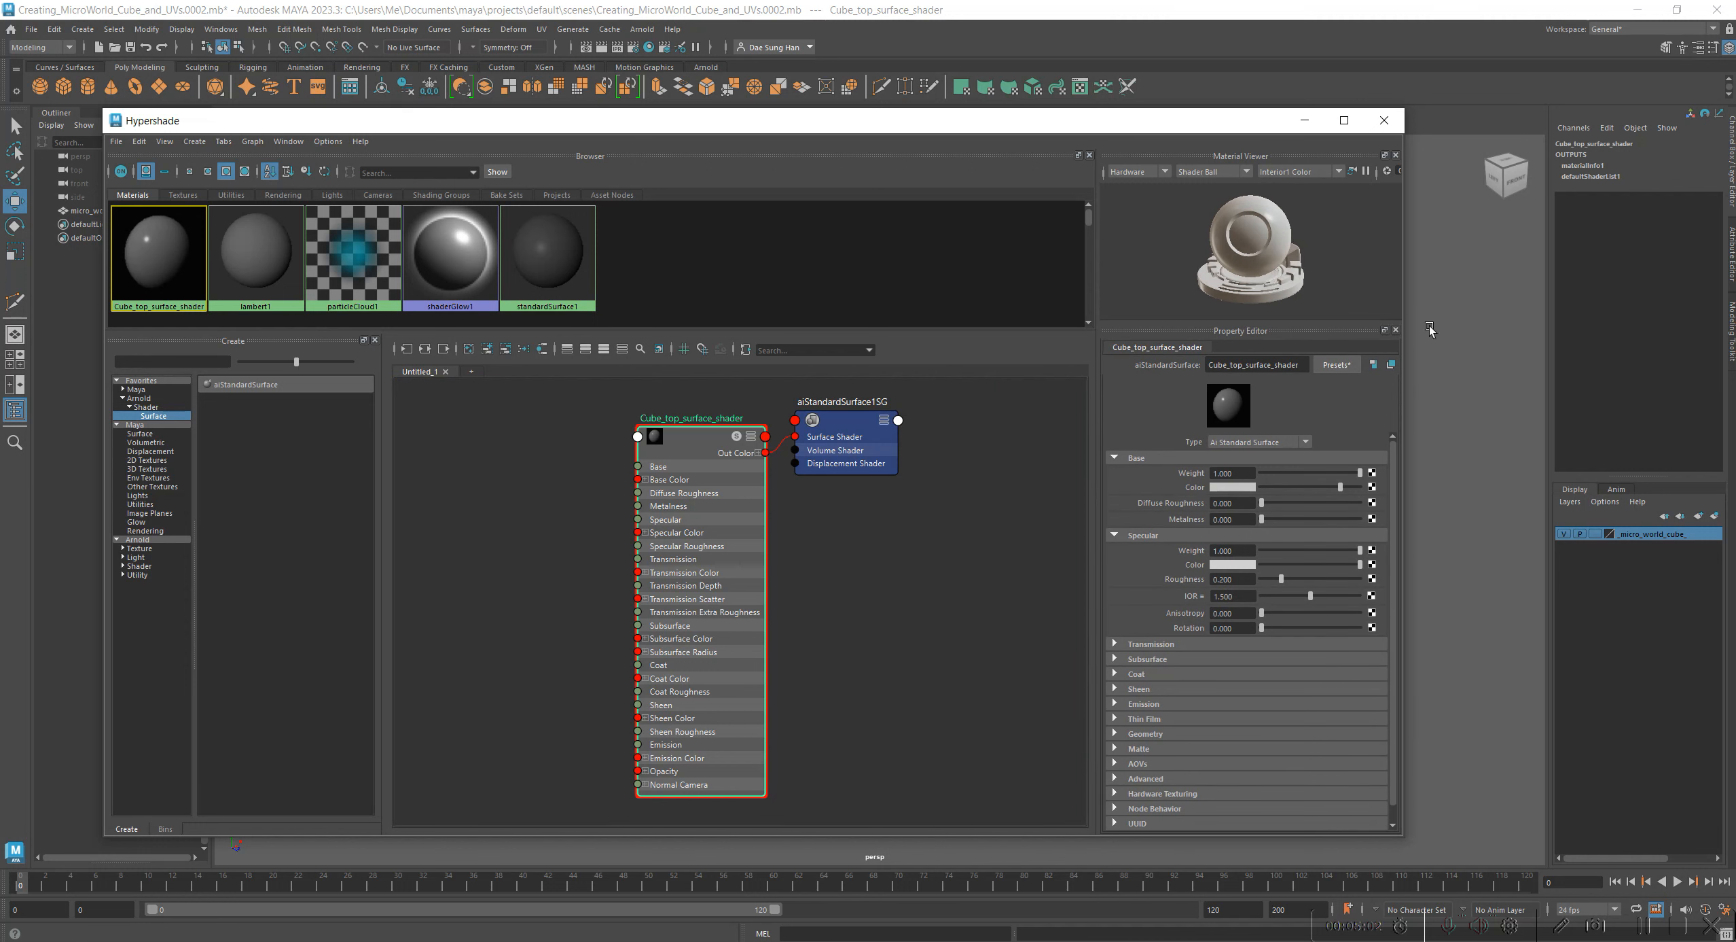
left_click(1731, 253)
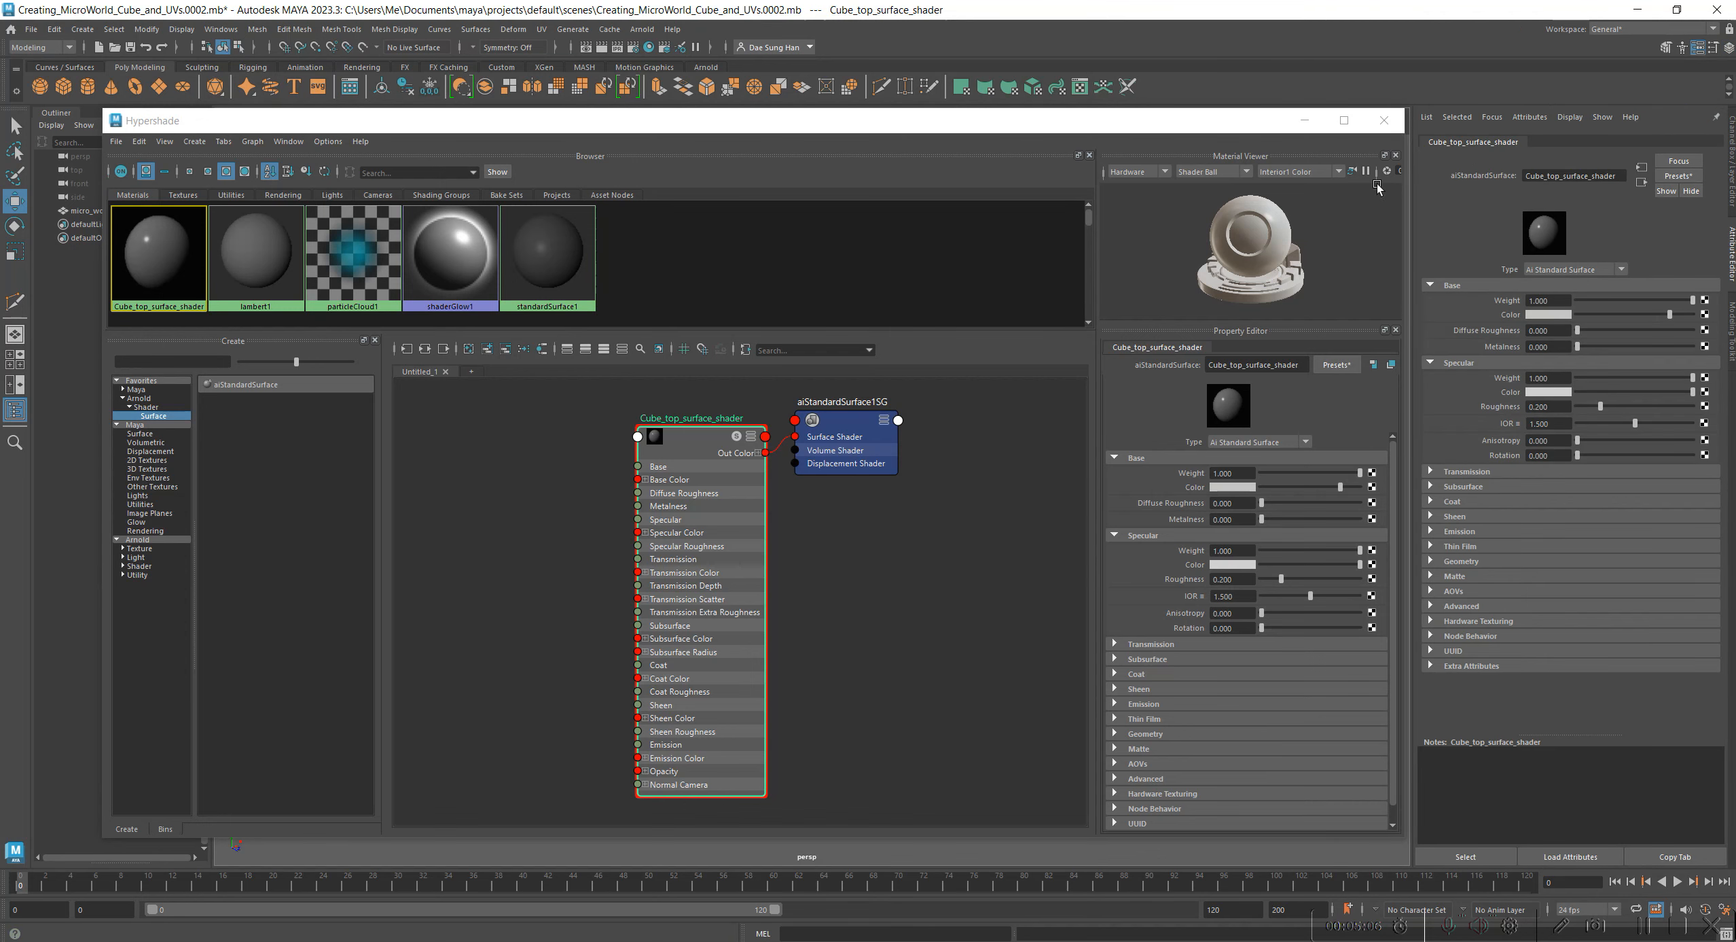
left_click_drag(1291, 120, 1185, 120)
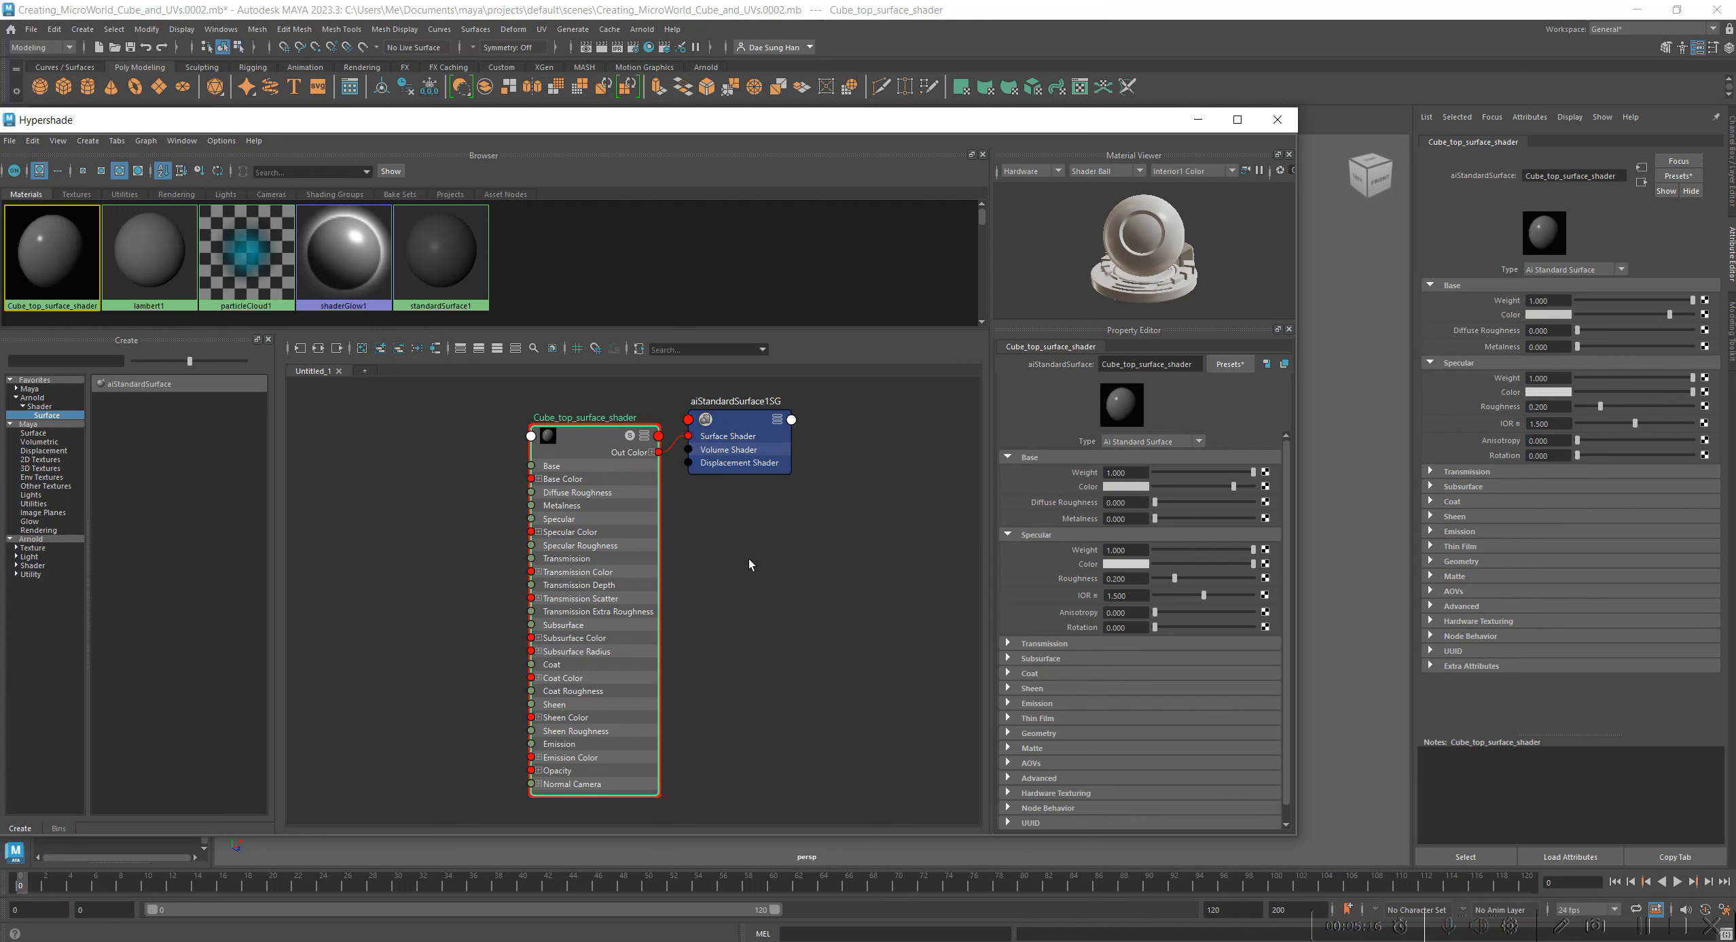
left_click(818, 574)
left_click_drag(577, 448, 518, 450)
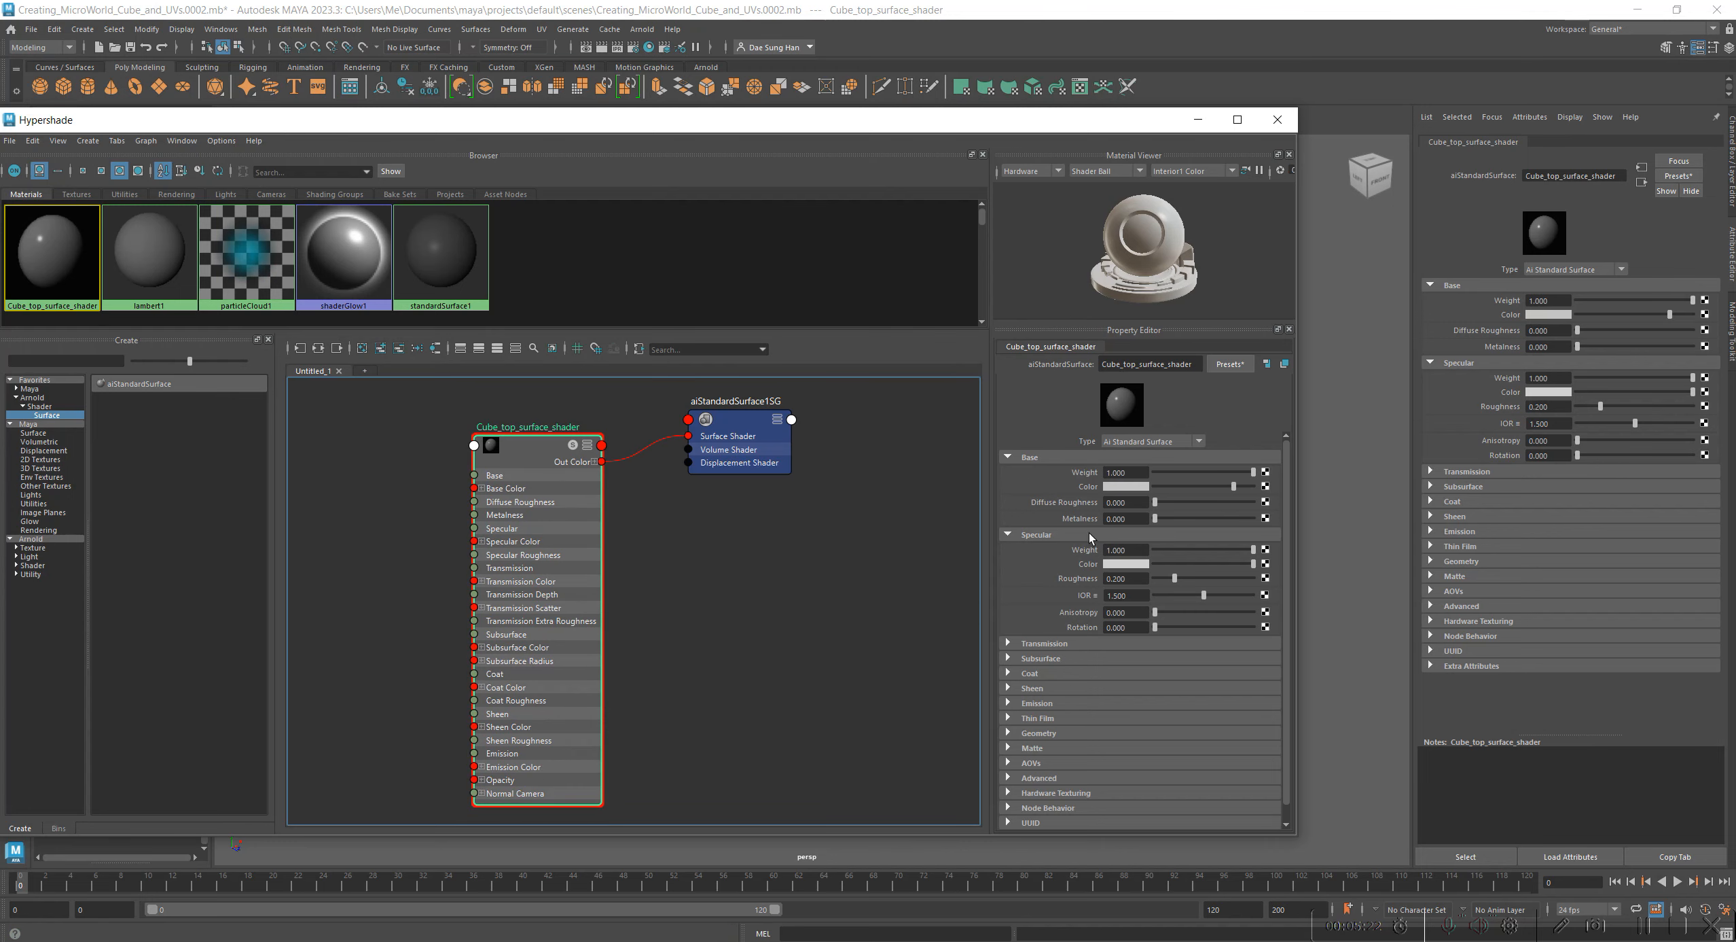
Step: Select micro_world_cube to compare the Attribute Editor with the Property Editor, and clear the selection
left_click_drag(844, 129, 960, 163)
left_click(812, 381)
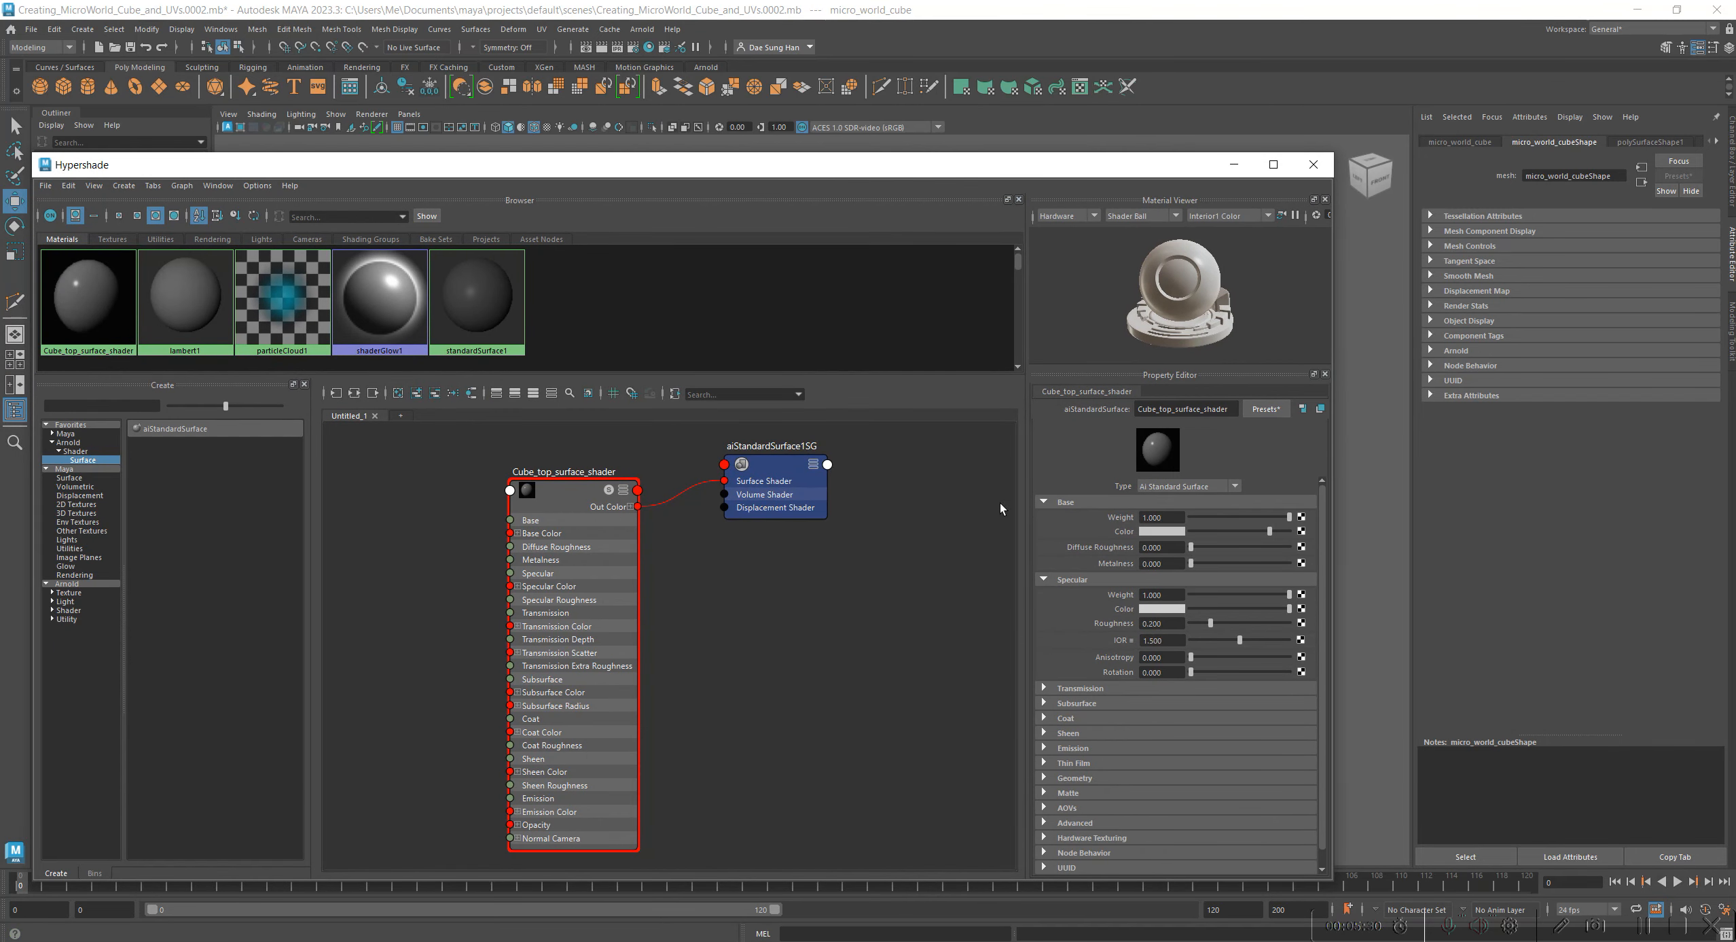
left_click_drag(603, 172, 726, 155)
left_click(932, 561)
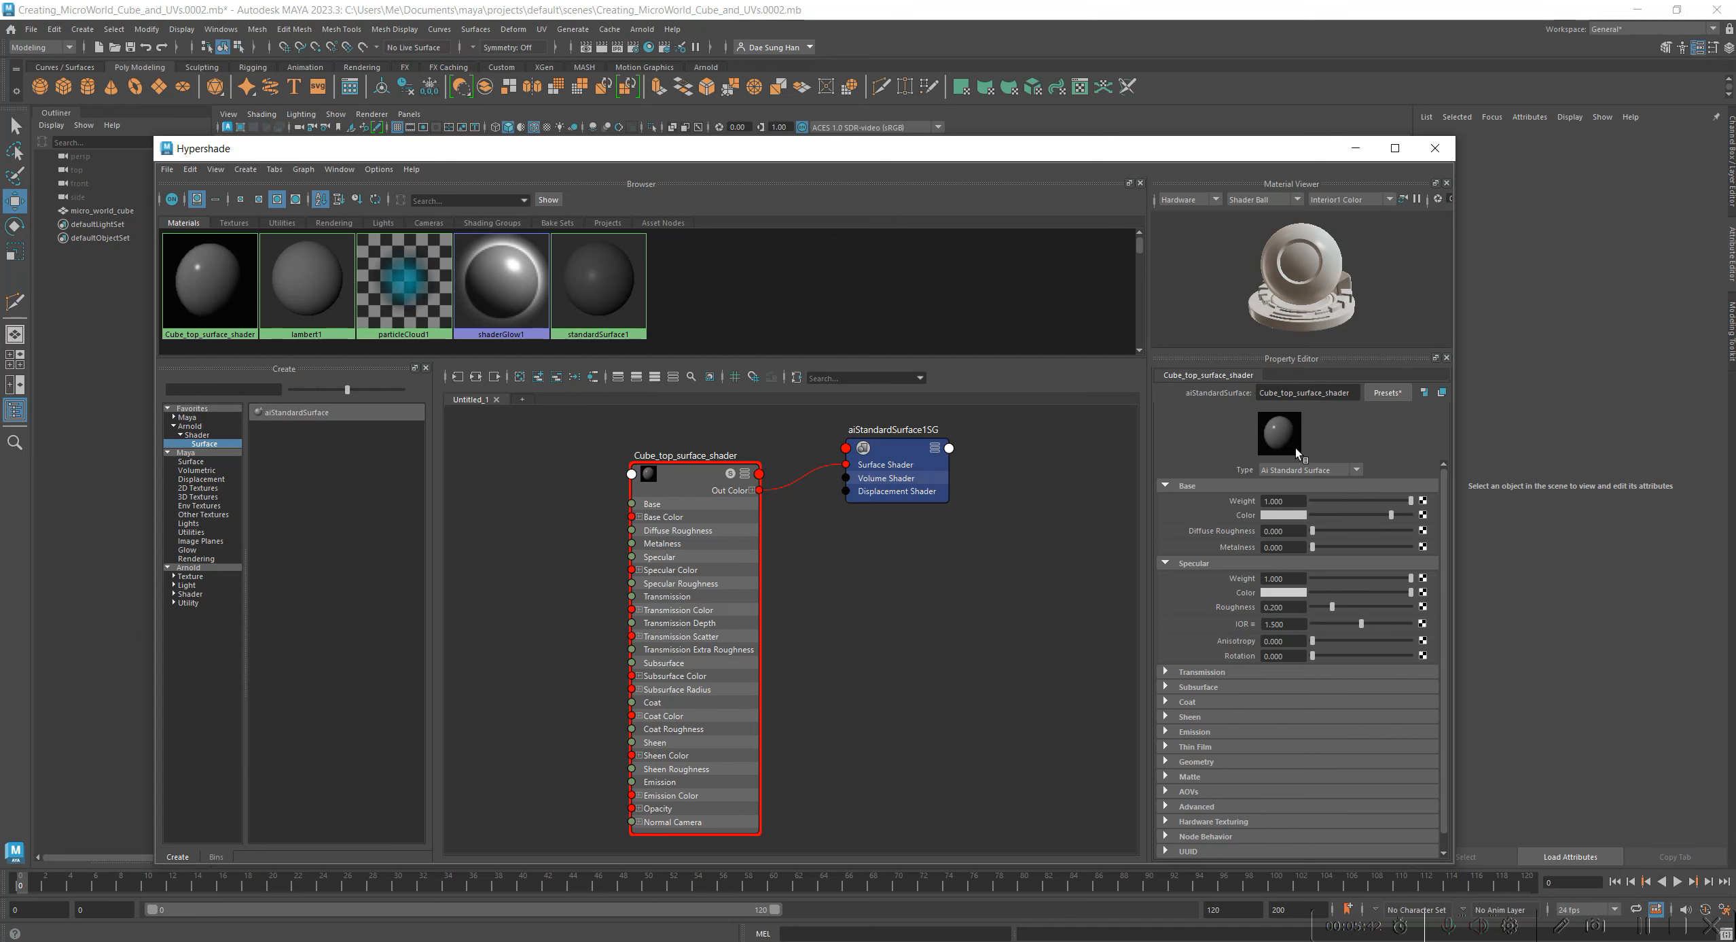
Step: Select and reposition the Cube_top_surface_shader node, and collapse its Specular section to leave only the Base attributes expanded
mouse_move(878, 154)
left_mouse_down()
mouse_move(854, 583)
mouse_move(909, 540)
mouse_move(873, 151)
mouse_move(855, 148)
left_mouse_up()
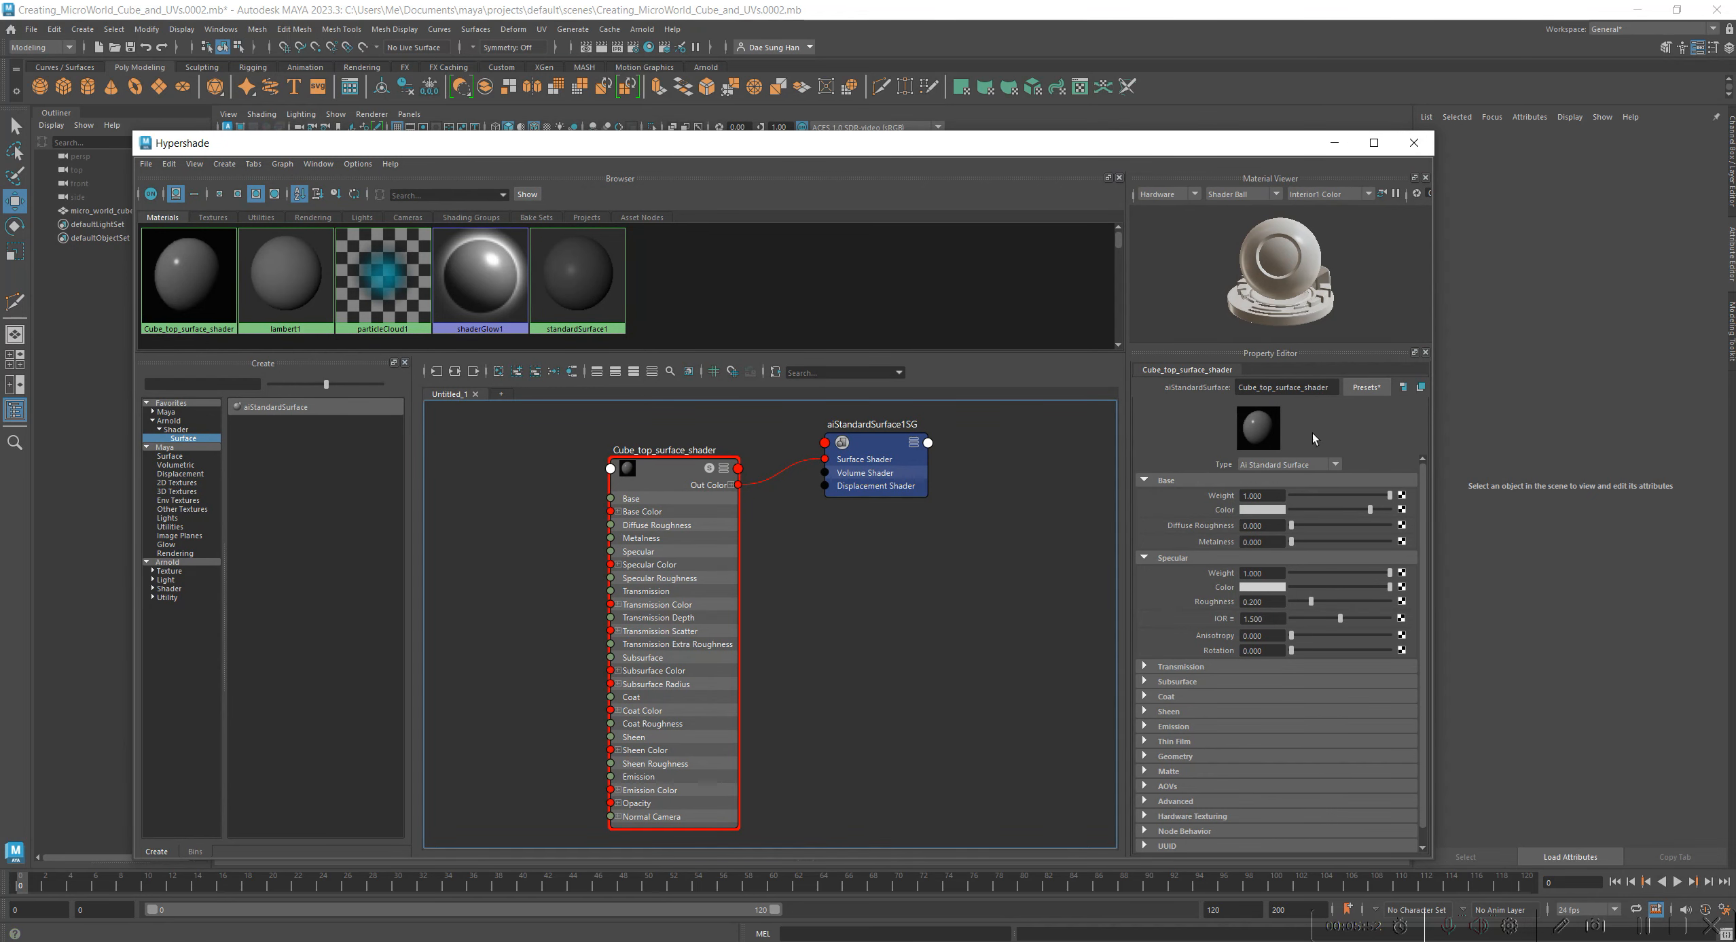
middle_click_drag(889, 618, 912, 580, "alt")
left_click_drag(657, 484, 709, 464)
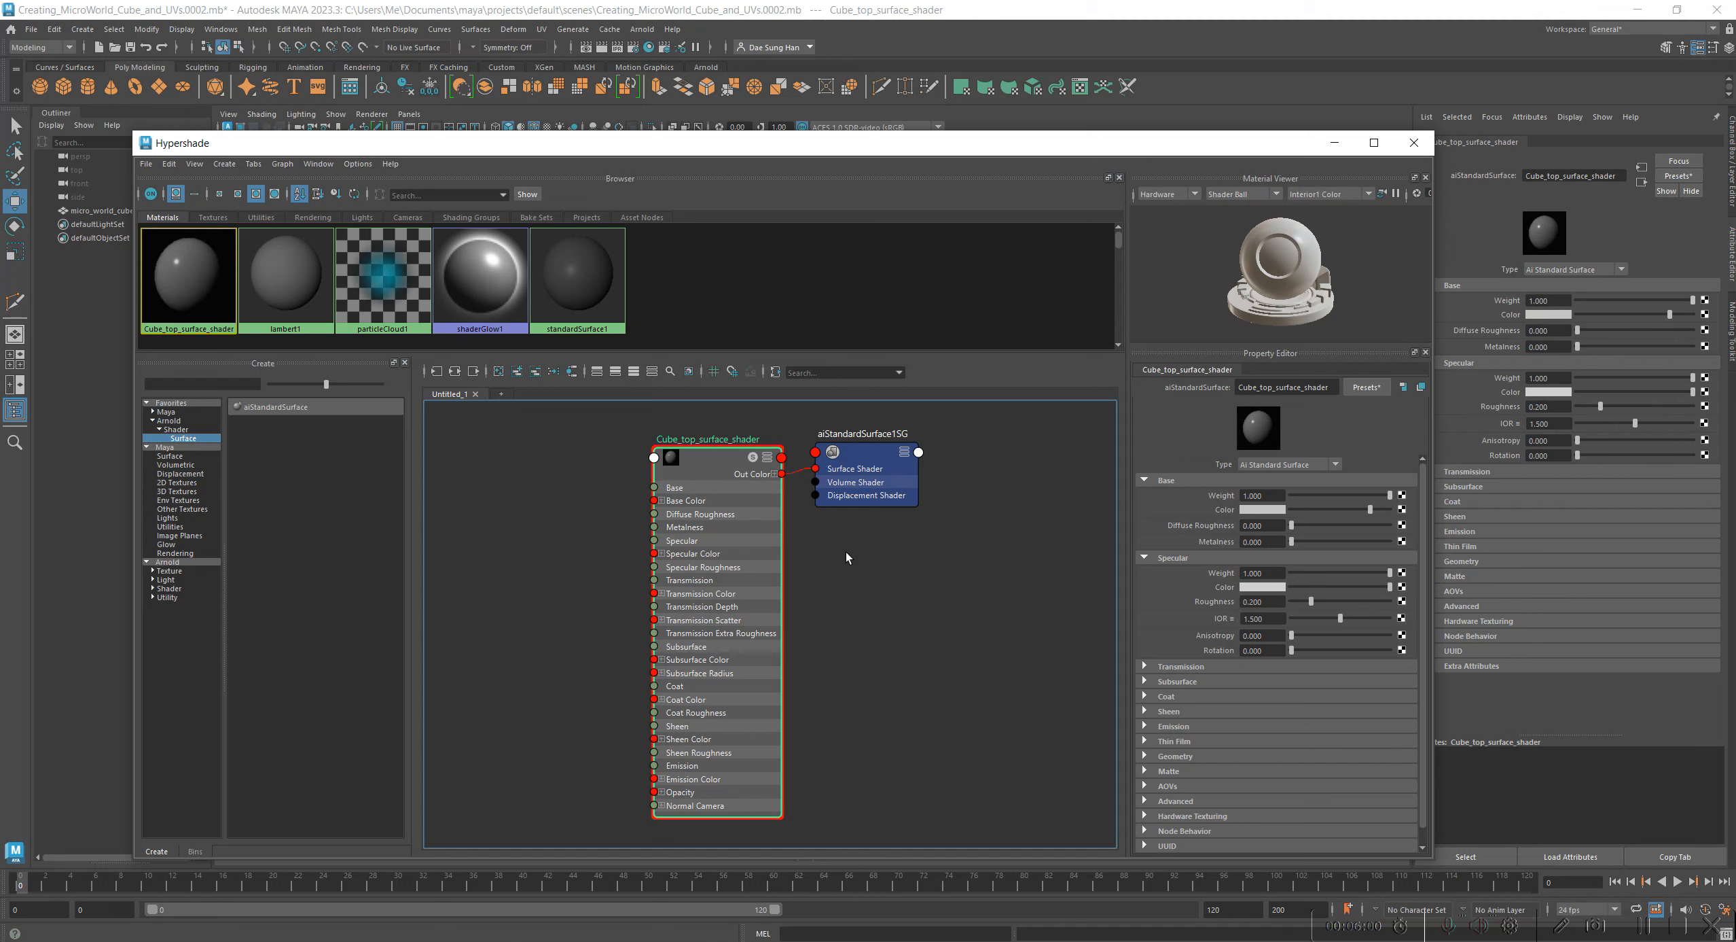
left_click_drag(740, 518, 732, 502)
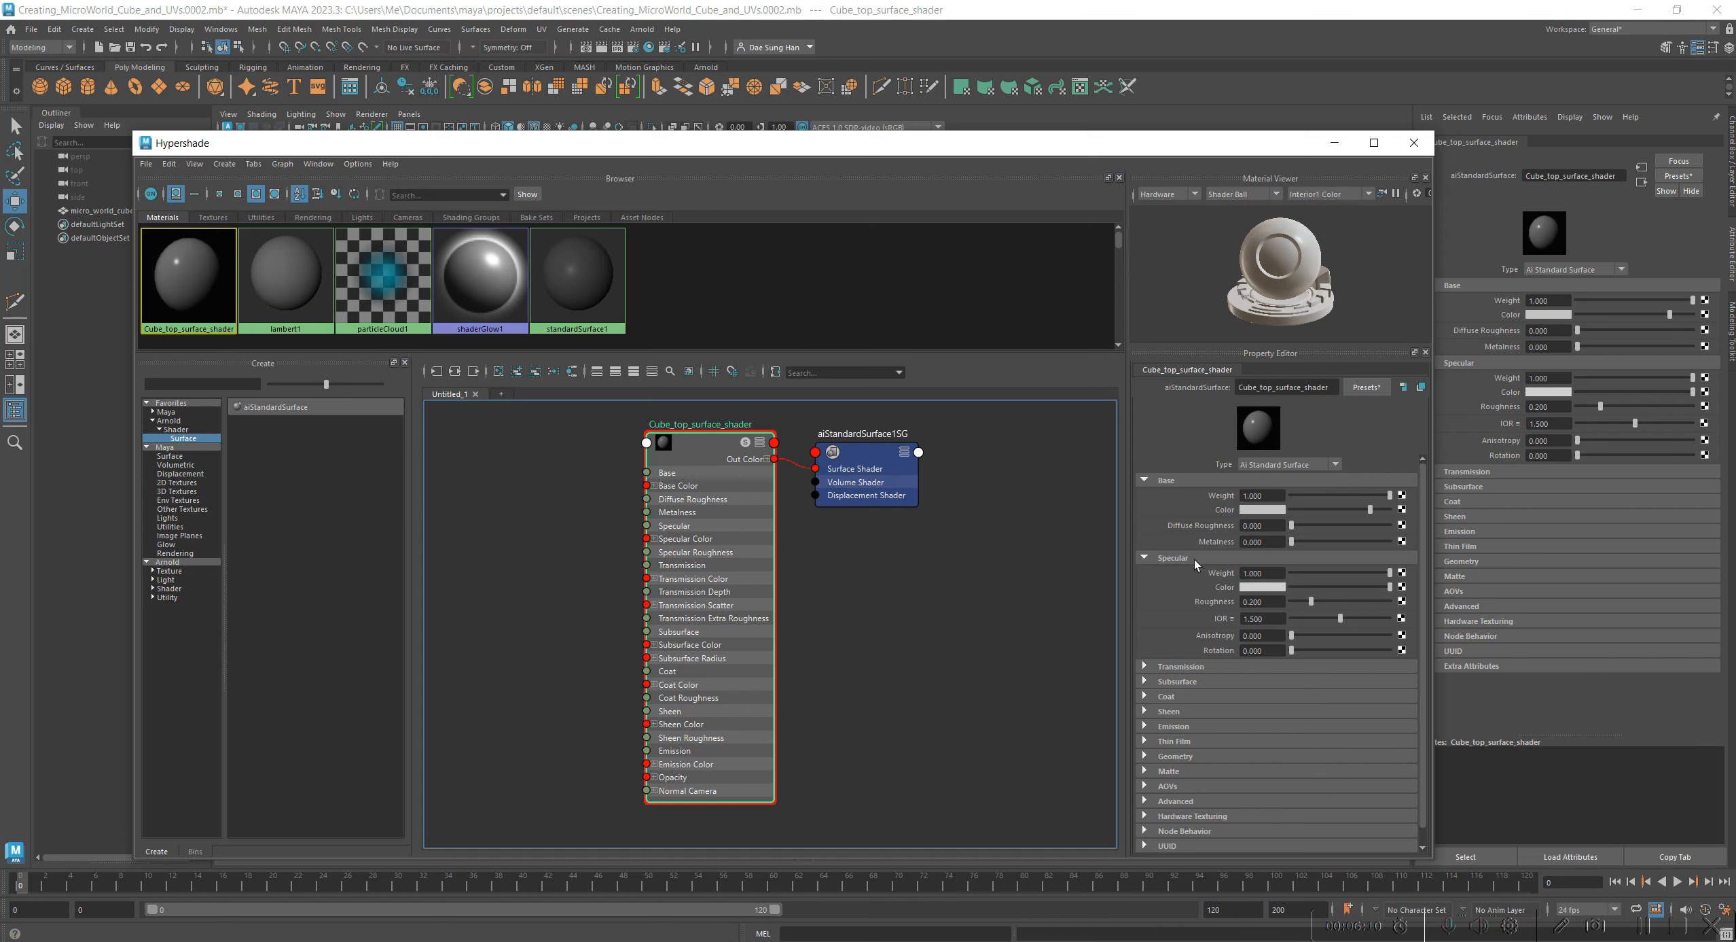
left_click(1147, 557)
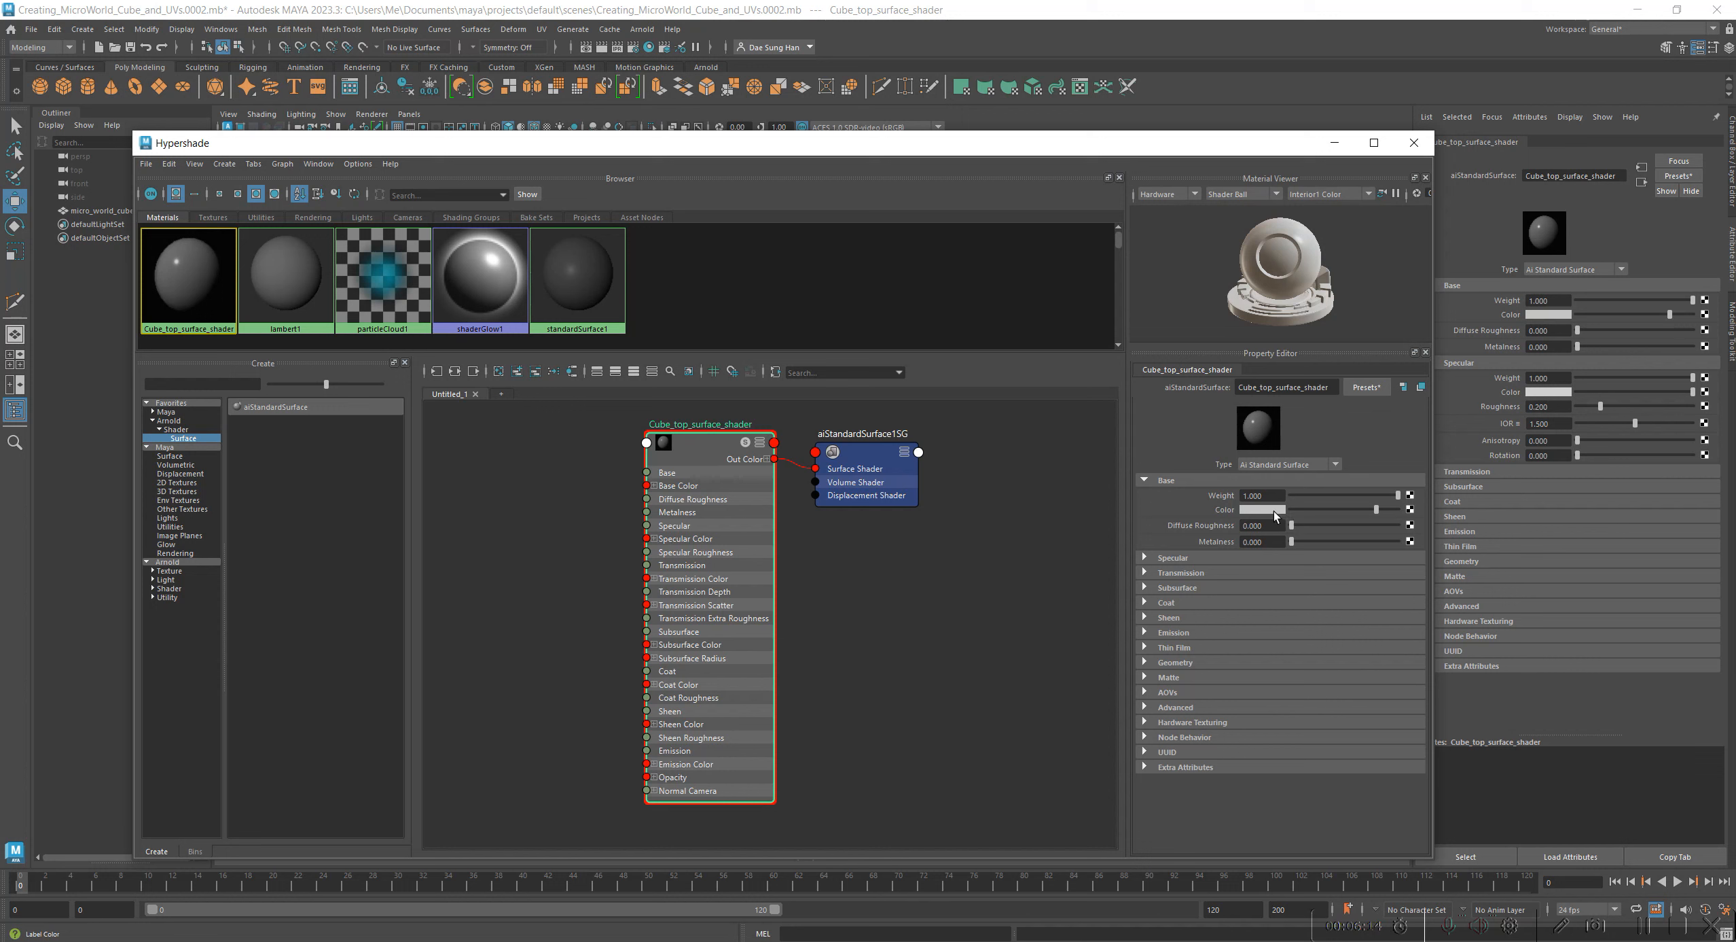
mouse_move(1397, 496)
left_mouse_down()
mouse_move(1455, 494)
mouse_move(1318, 495)
mouse_move(1424, 502)
left_mouse_up()
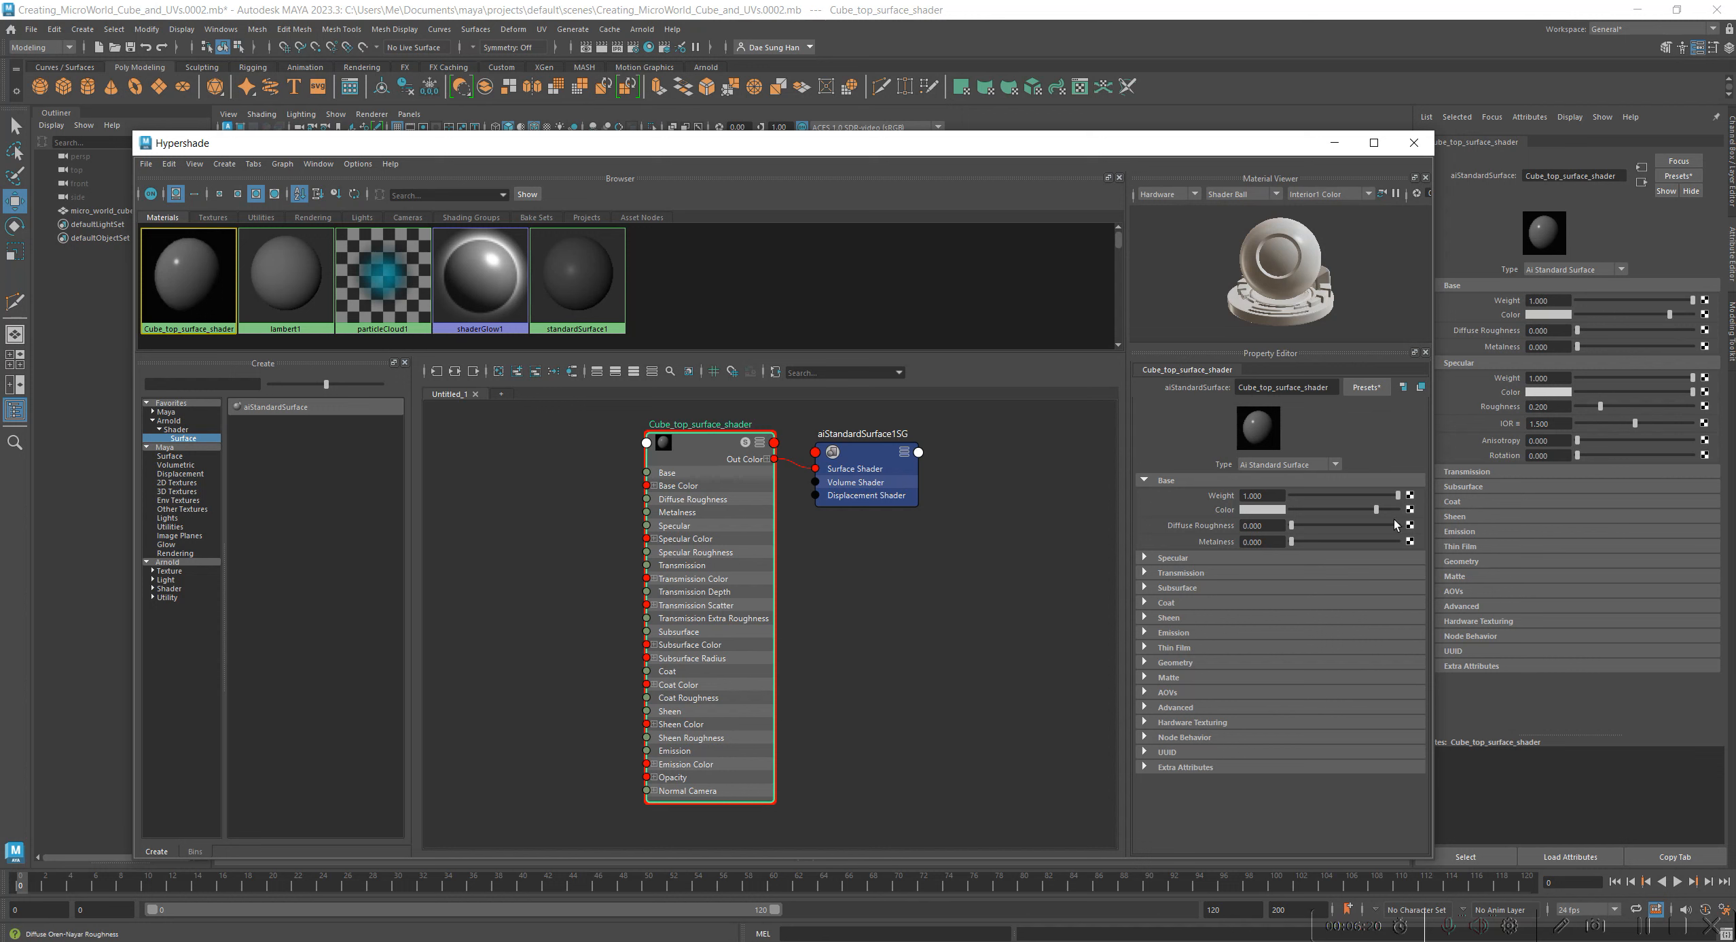
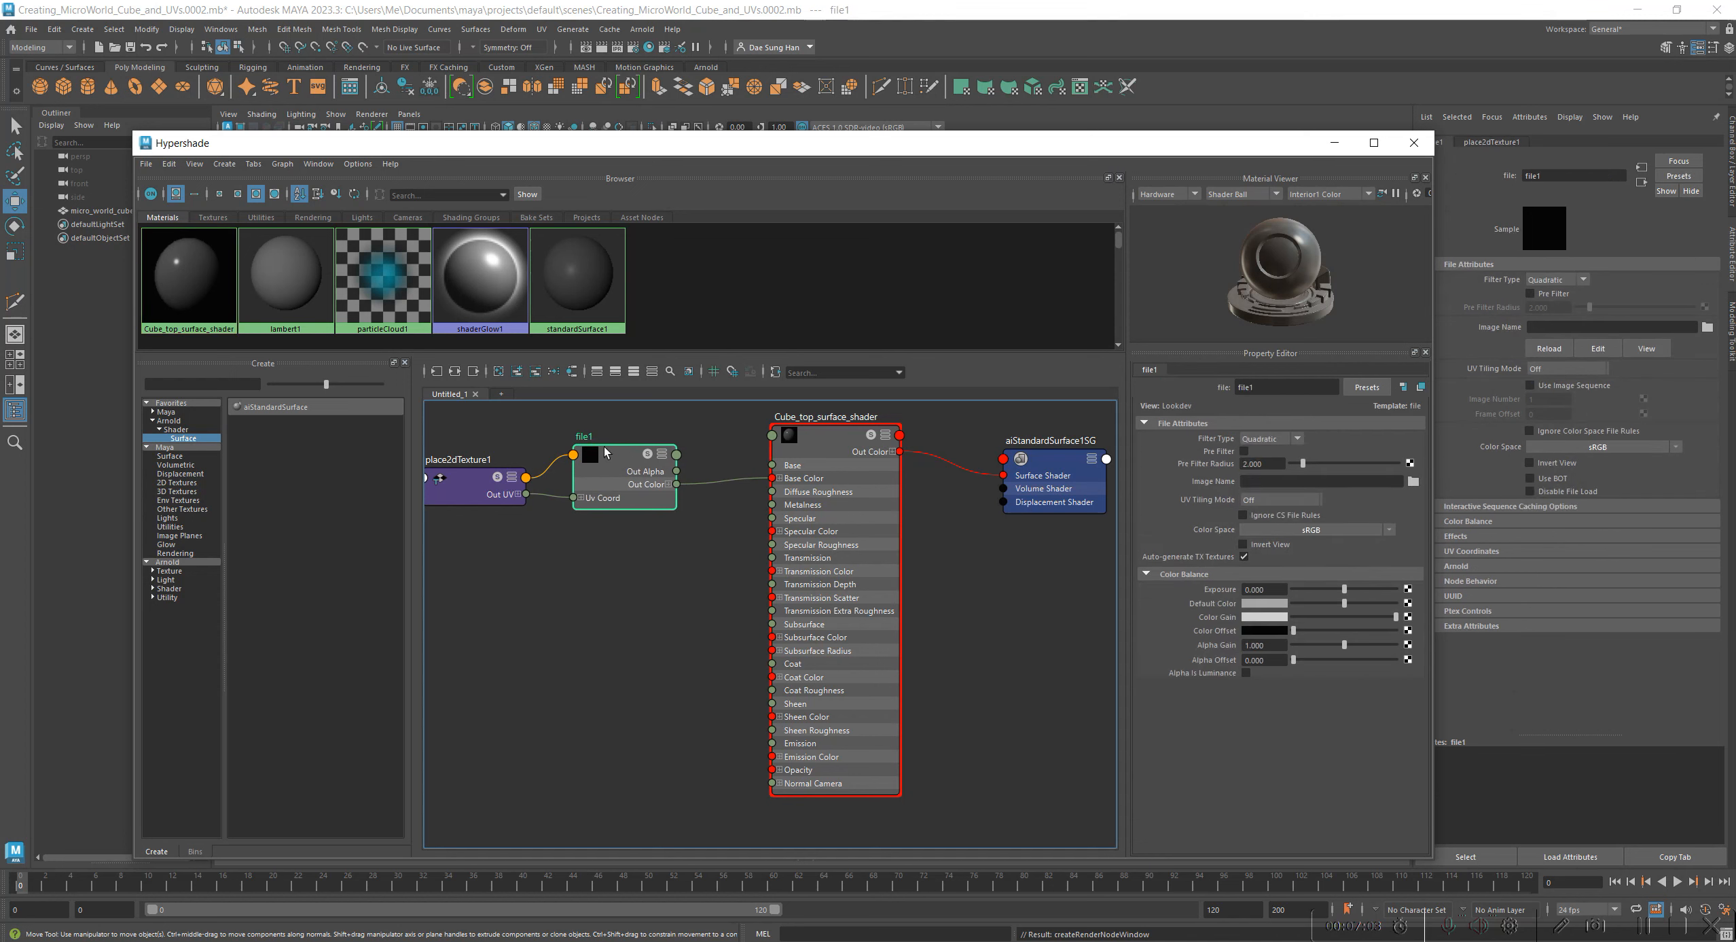
Step: Move the file1 texture node closer to the shader and rename it cube_top_surface_texture
mouse_move(635, 469)
left_mouse_down()
mouse_move(620, 463)
mouse_move(657, 458)
left_mouse_up()
double_click(1294, 387)
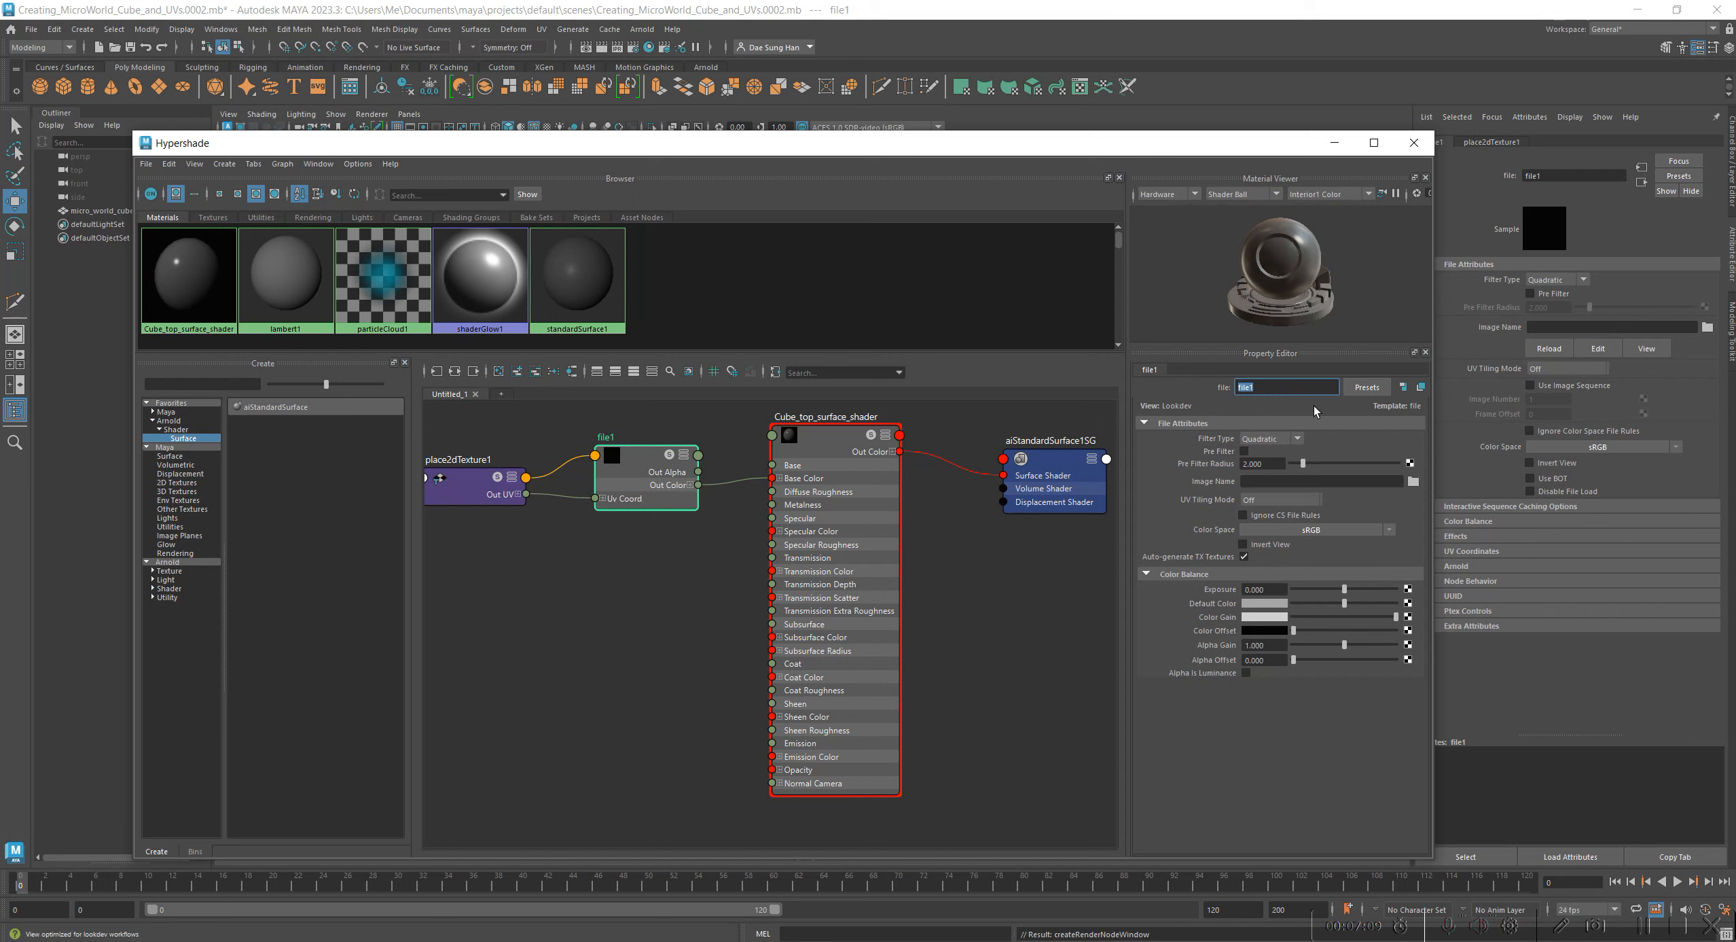
left_click(1276, 391)
type("cub")
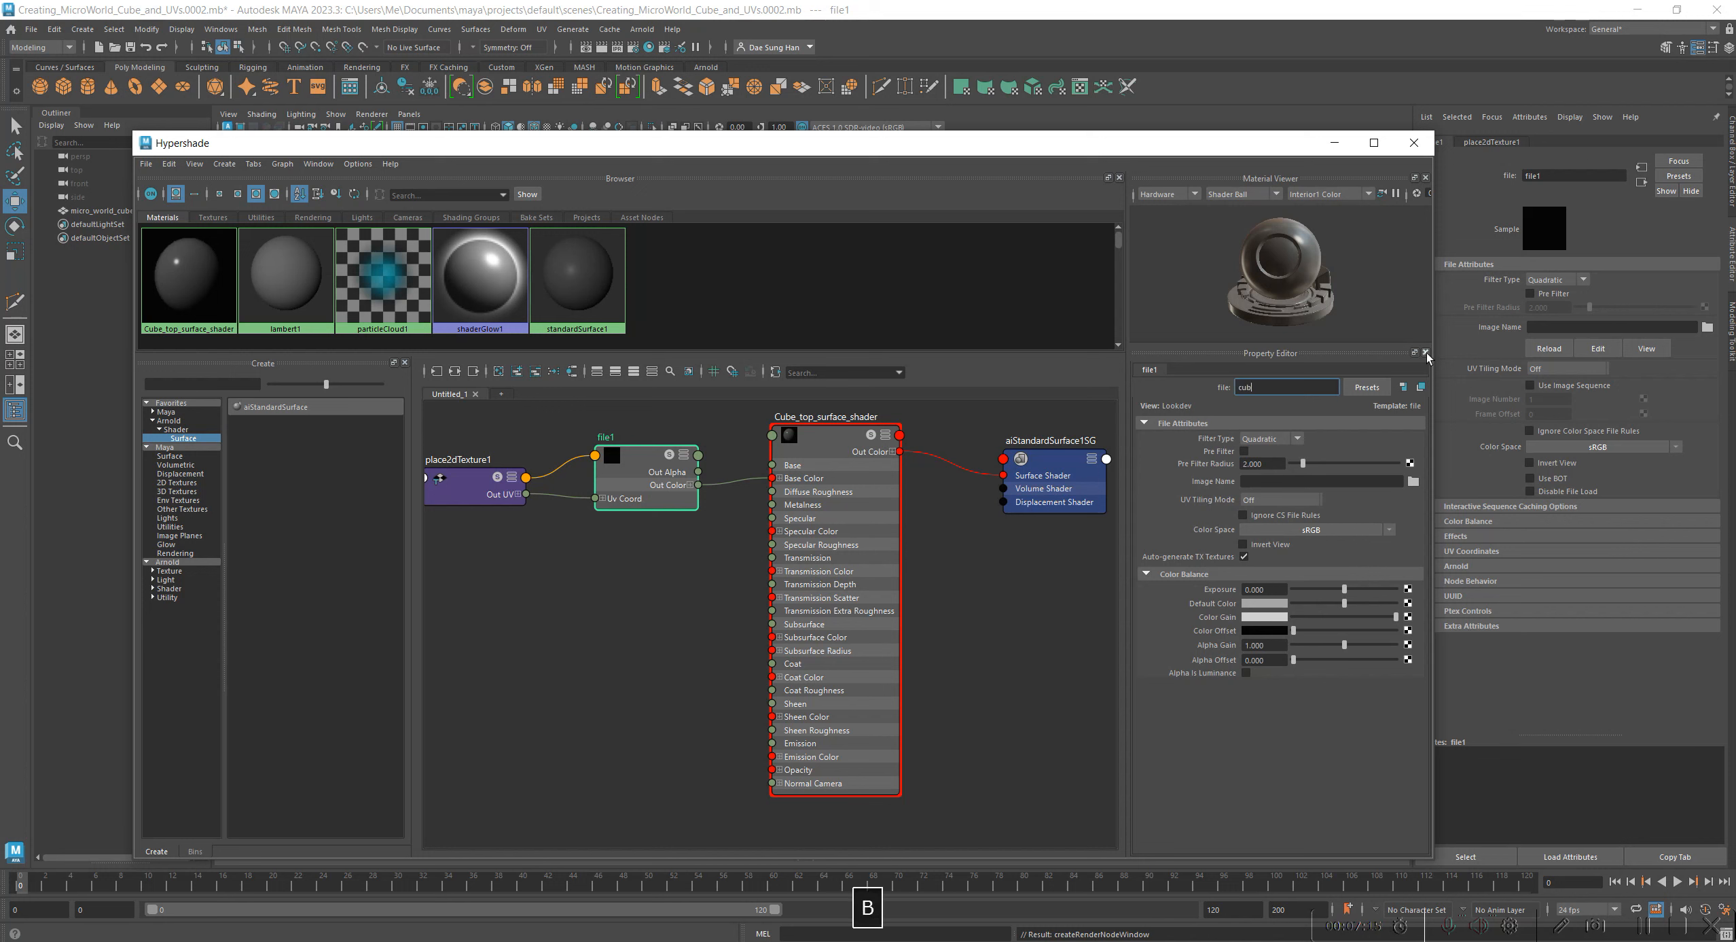
type("e top surface texture")
key("Return")
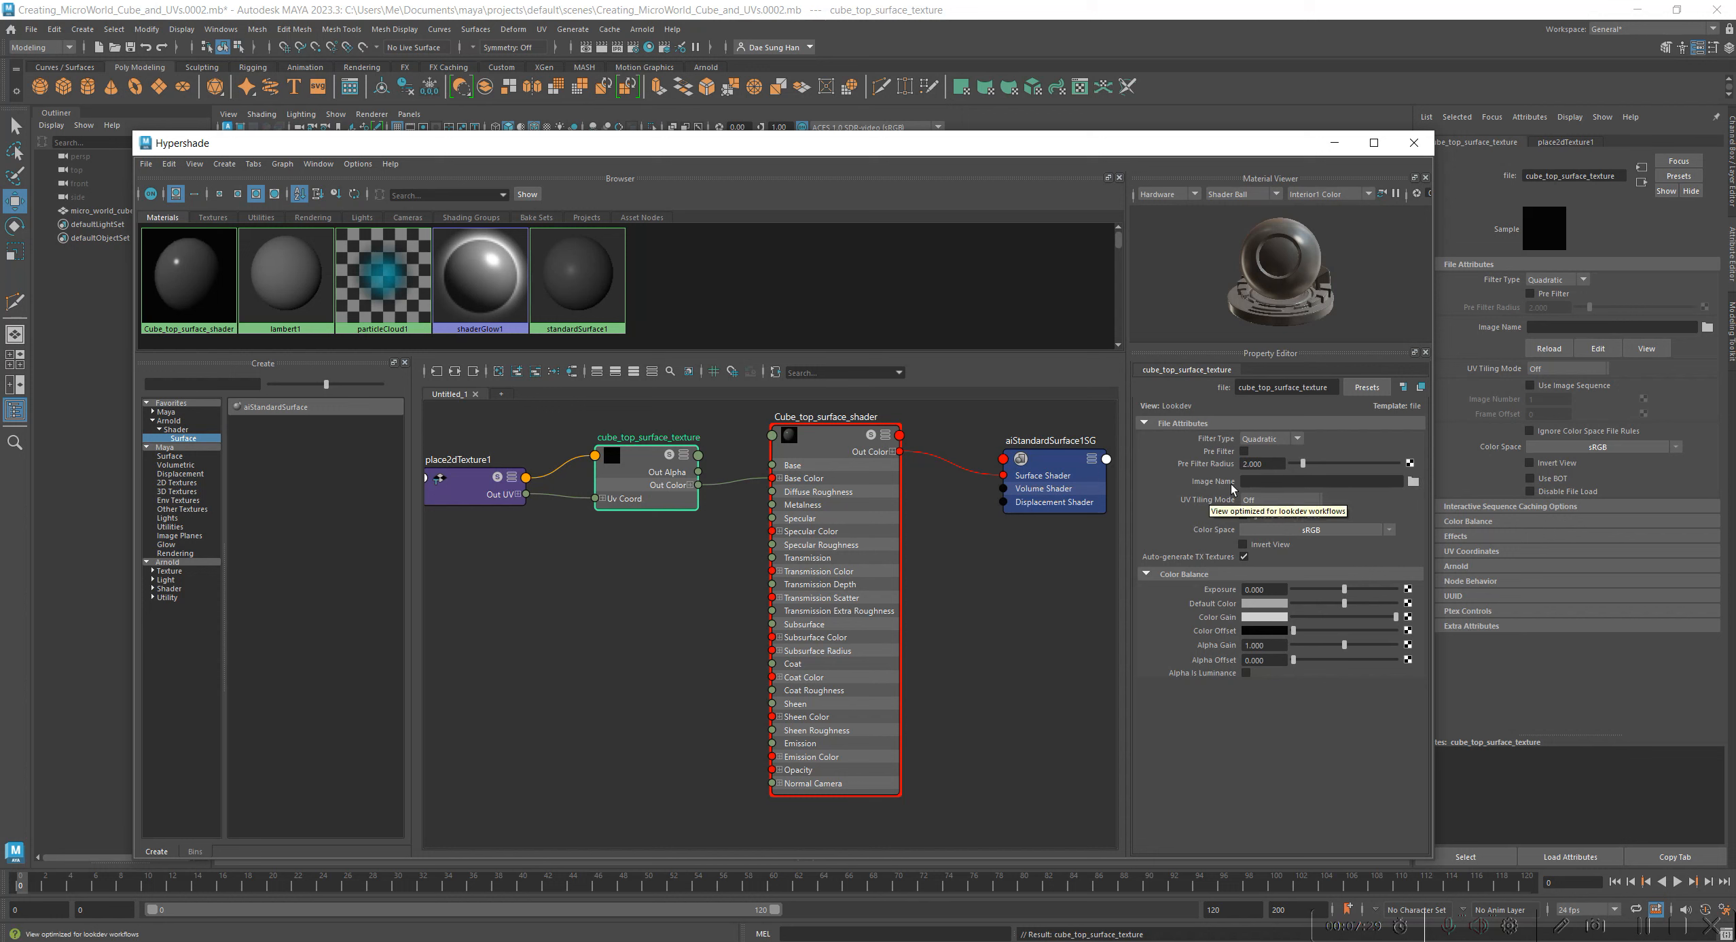
Step: Load MicroWorld_Cube_Top_Surface_Second_Example.jpg from the sourceimages folder as the image of the cube_top_surface_texture node
left_click(1414, 482)
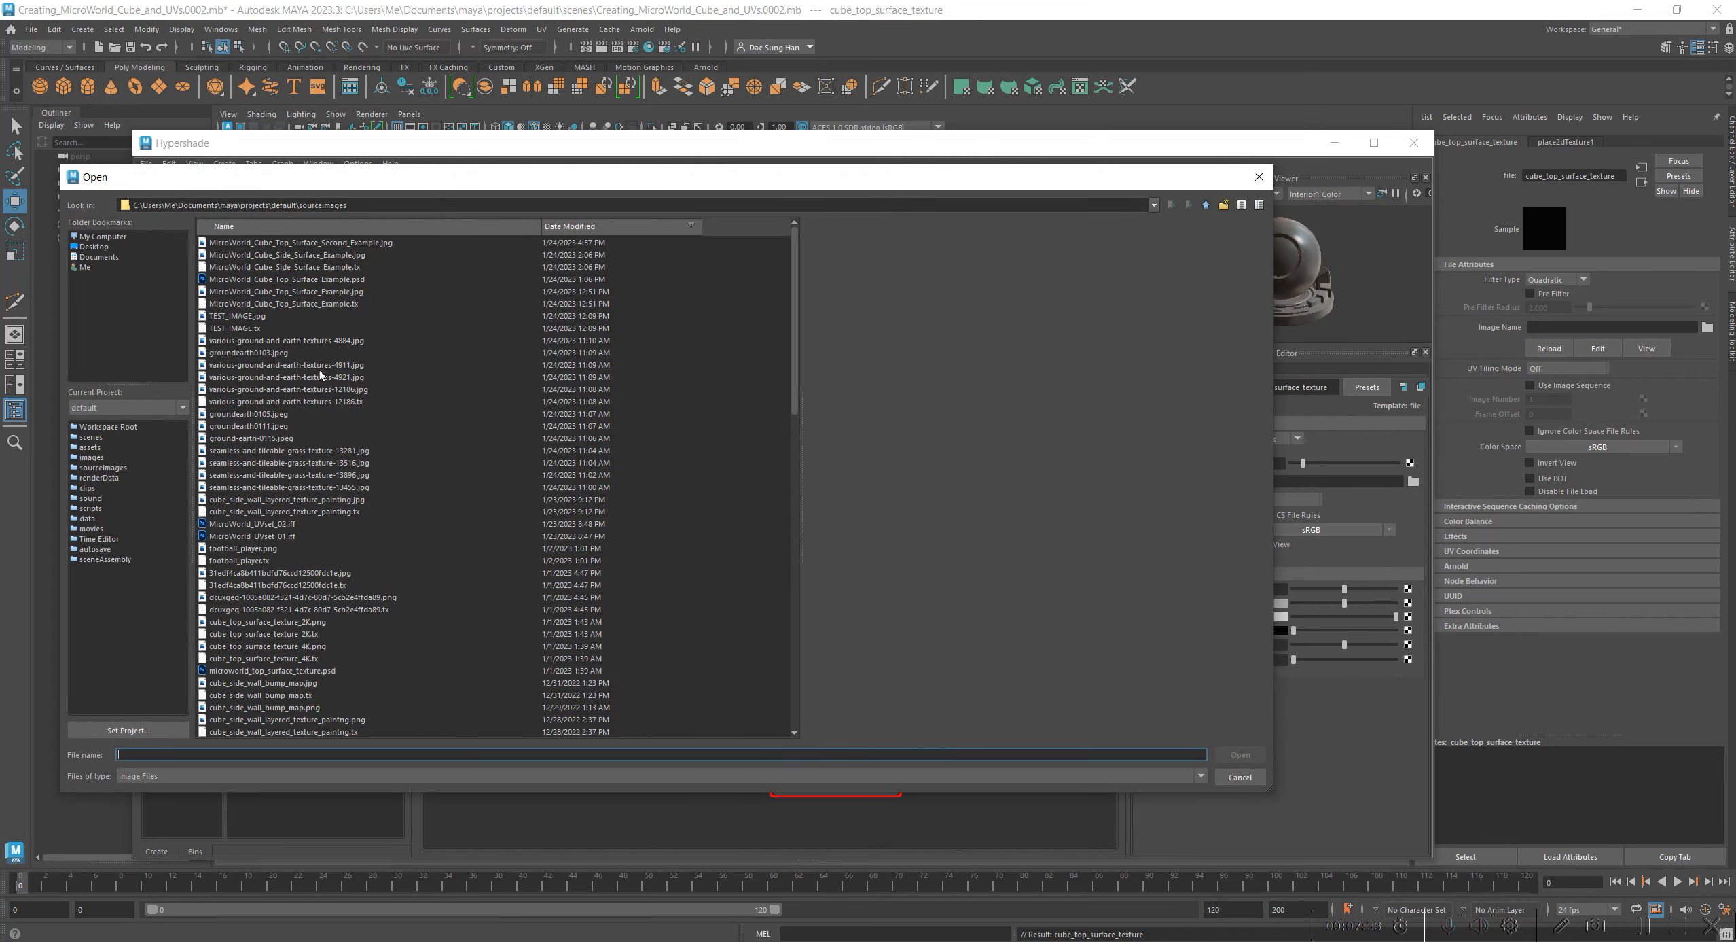
left_click_drag(330, 189, 414, 226)
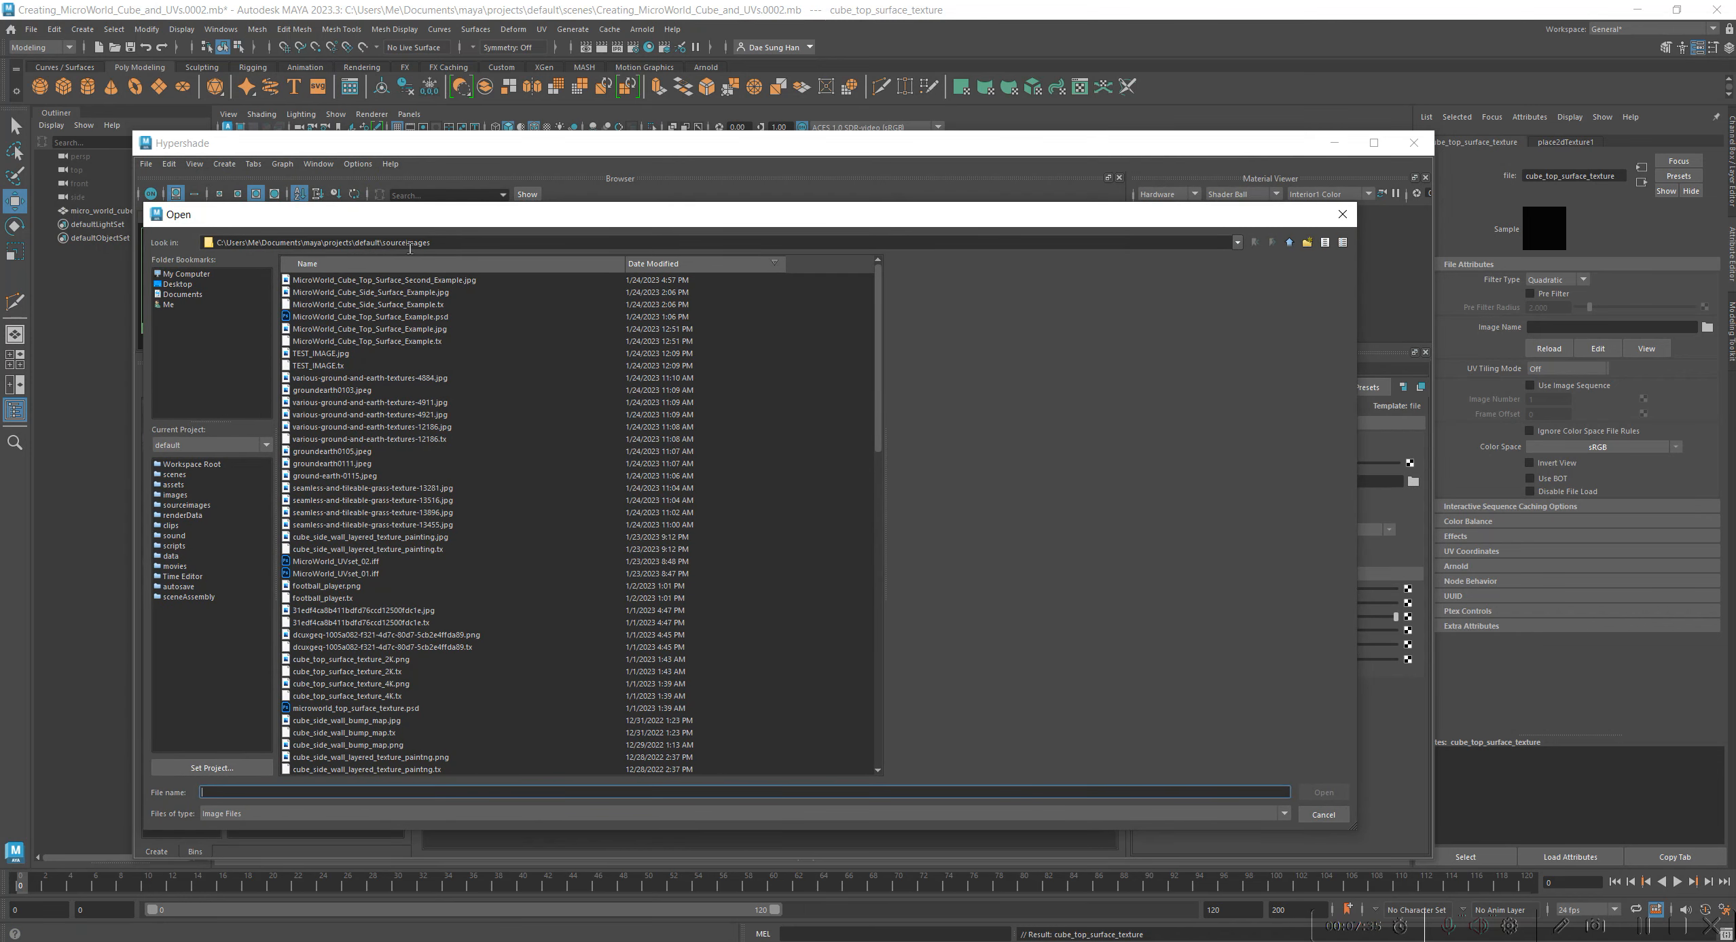
left_click(363, 282)
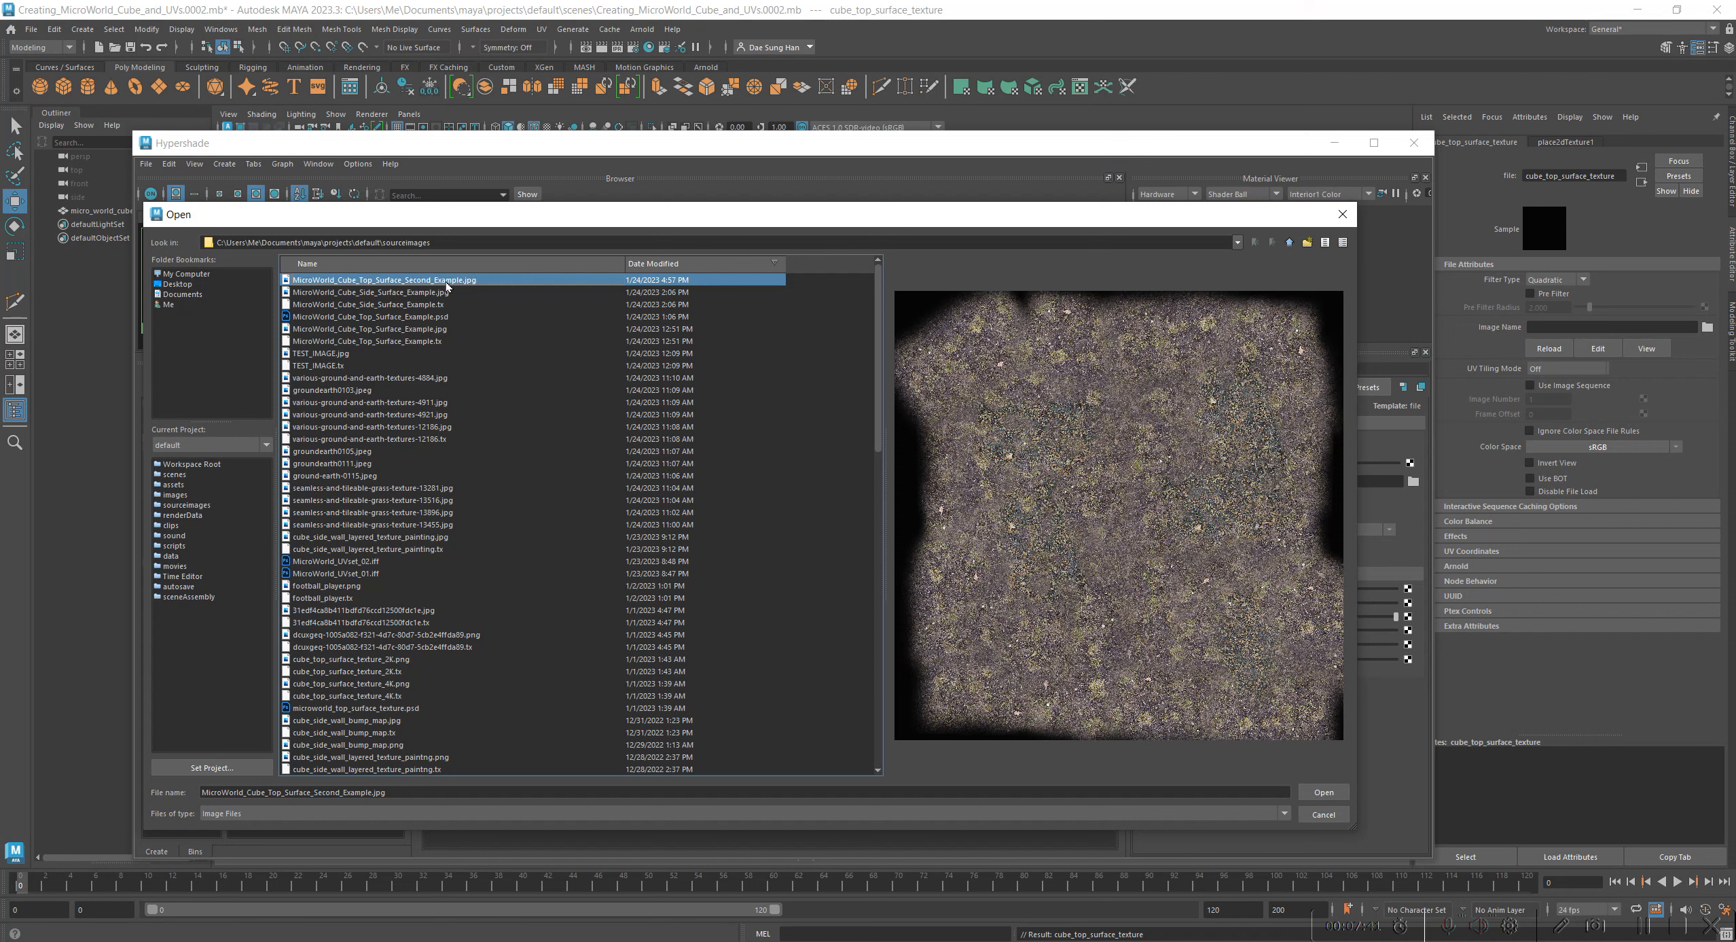
left_click(1328, 793)
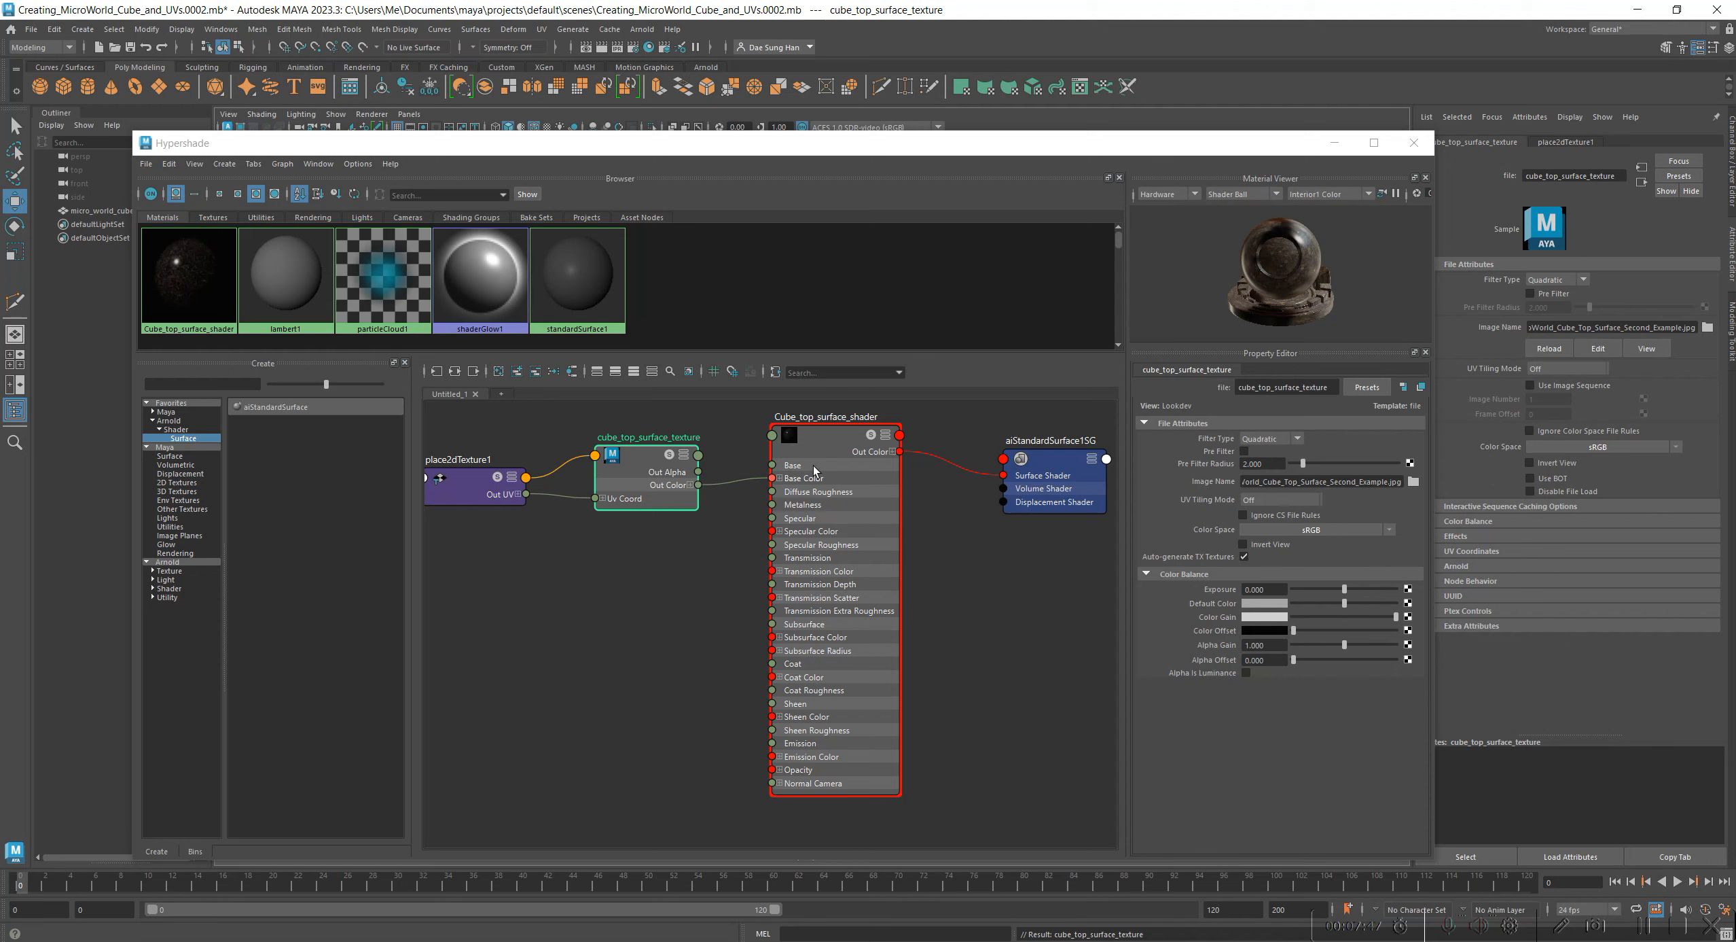
Step: Rearrange the Cube_top_surface_shader and cube_top_surface_texture nodes in the graph, leaving the shader node selected
left_click_drag(809, 436, 816, 428)
left_click(626, 464)
mouse_move(626, 464)
left_mouse_down()
mouse_move(646, 459)
mouse_move(622, 466)
left_mouse_up()
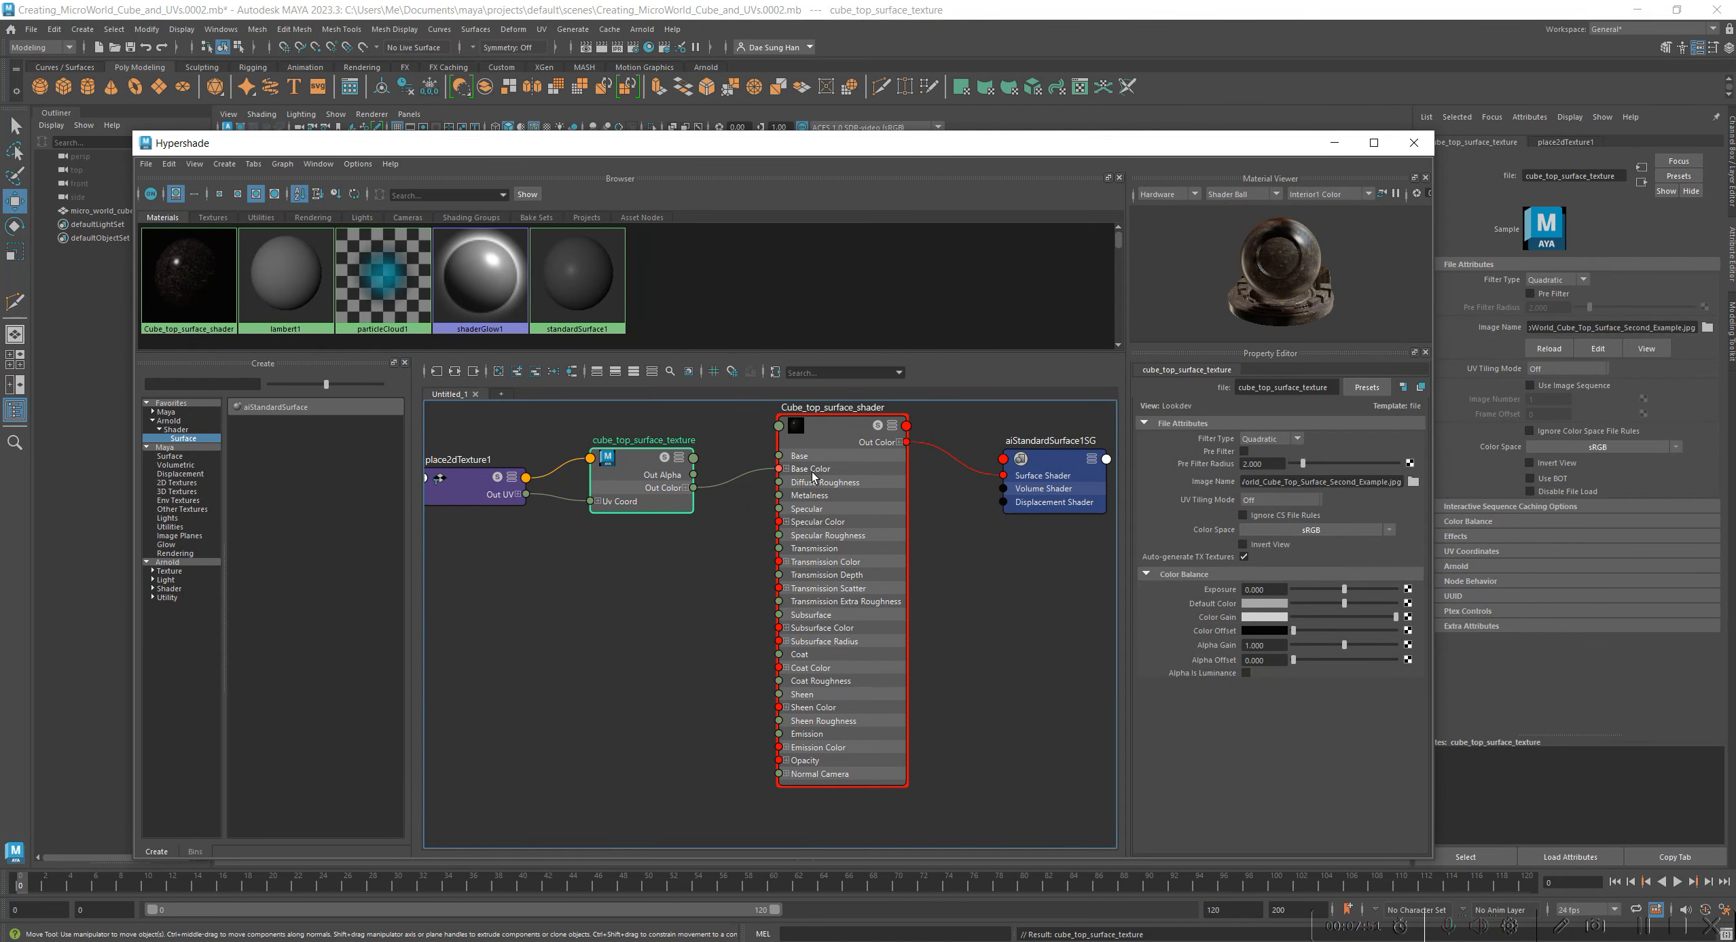
left_click_drag(862, 434, 827, 433)
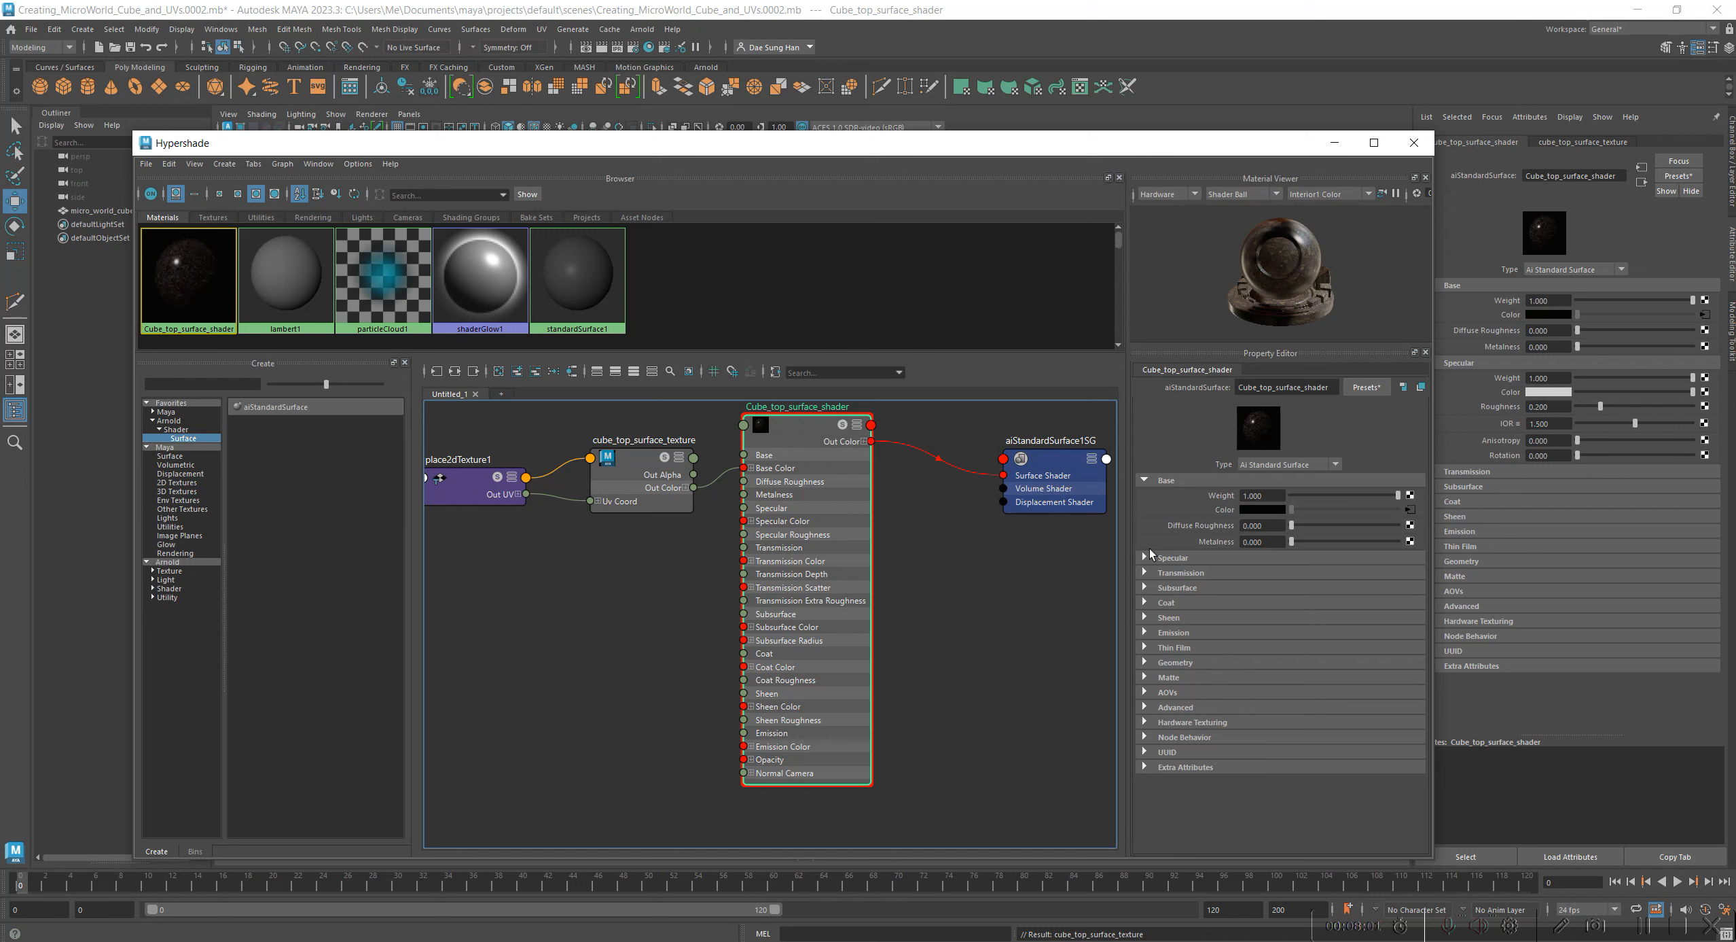
Step: Examine the shader closely on the preview ball and set its Specular Weight to 0
scroll(1311, 231, "up", 5)
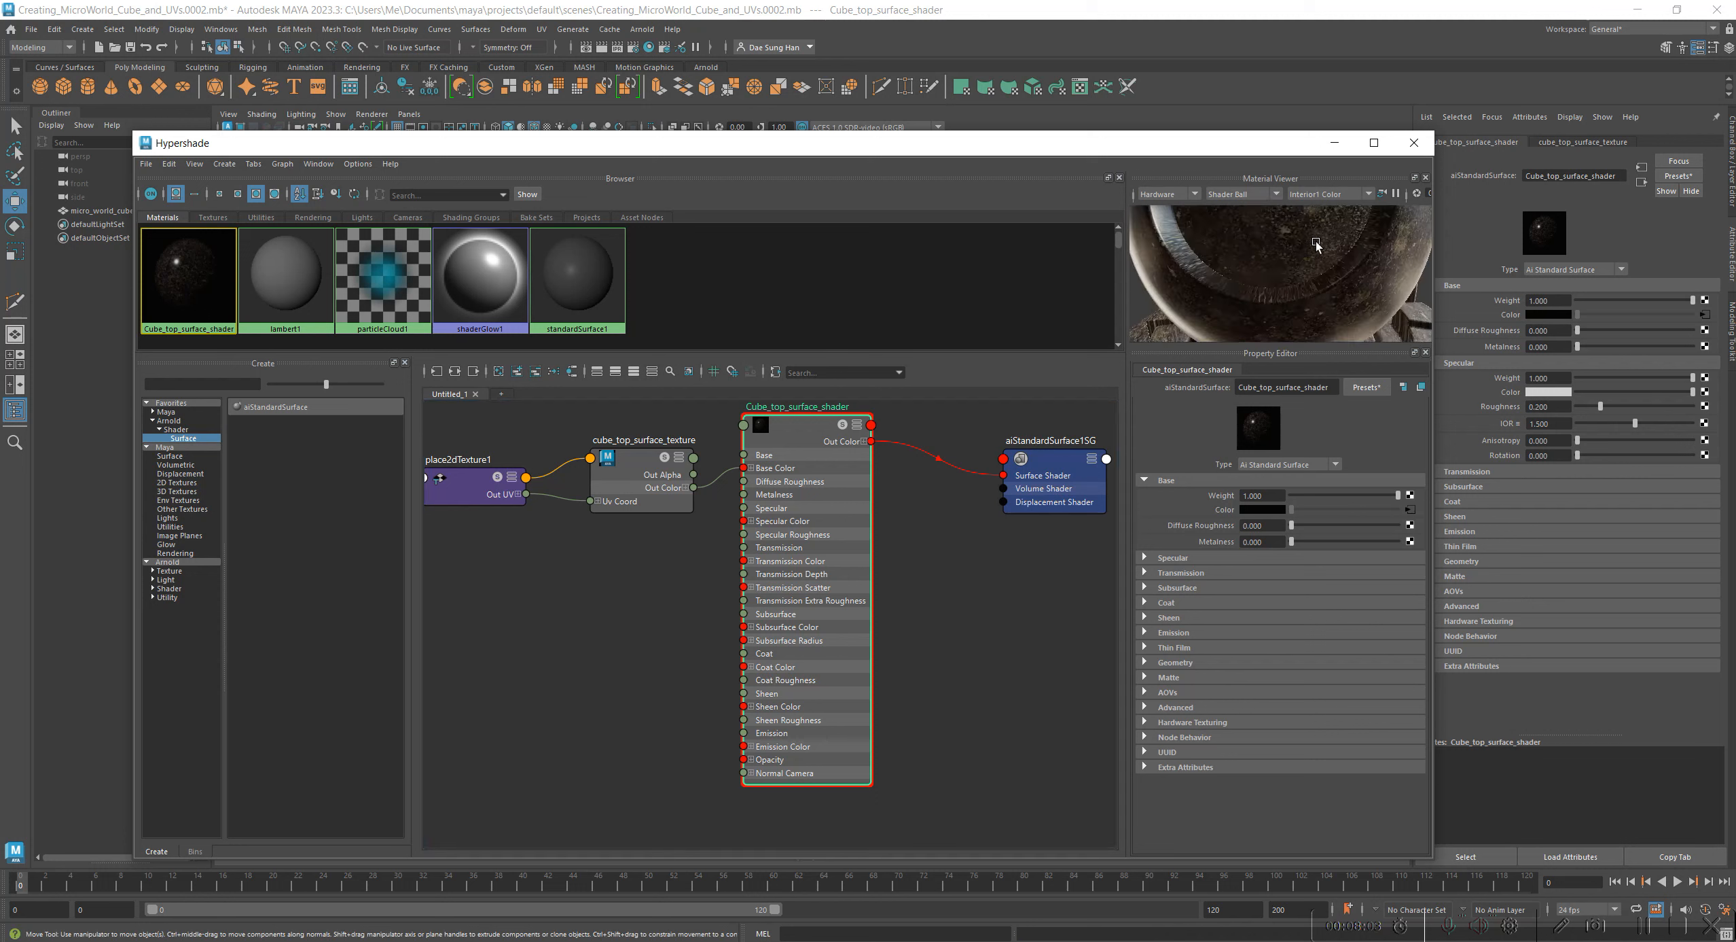
scroll(1221, 251, "down", 5)
scroll(1265, 234, "up", 5)
scroll(1318, 229, "down", 4)
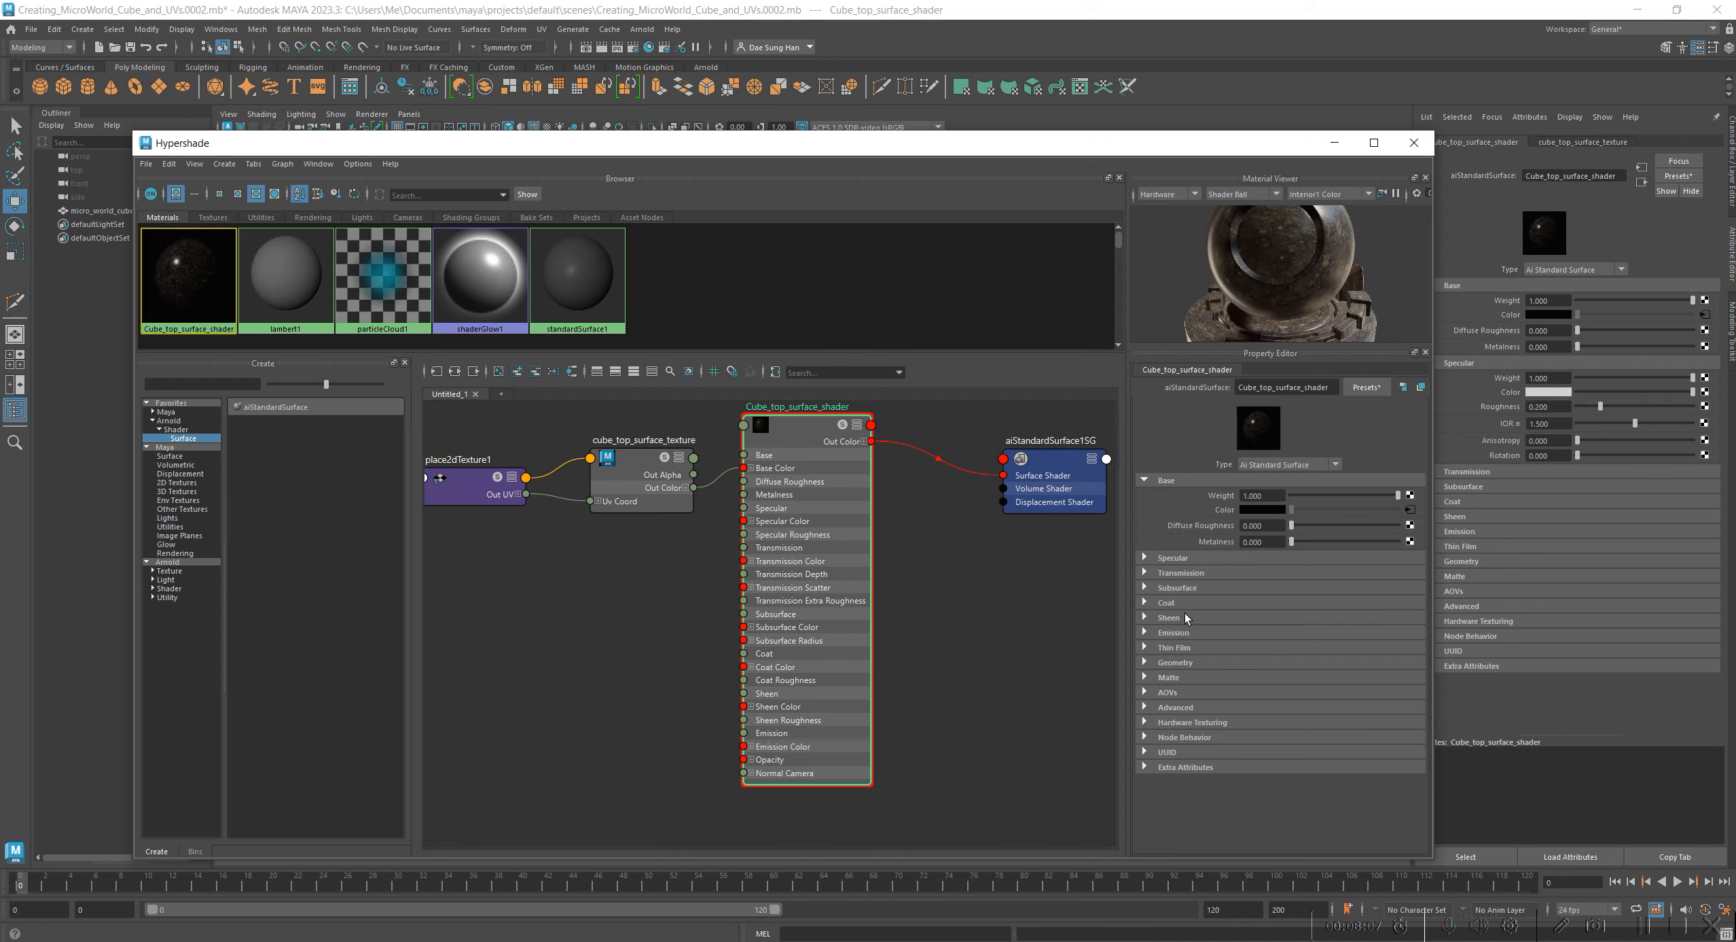
left_click(1173, 558)
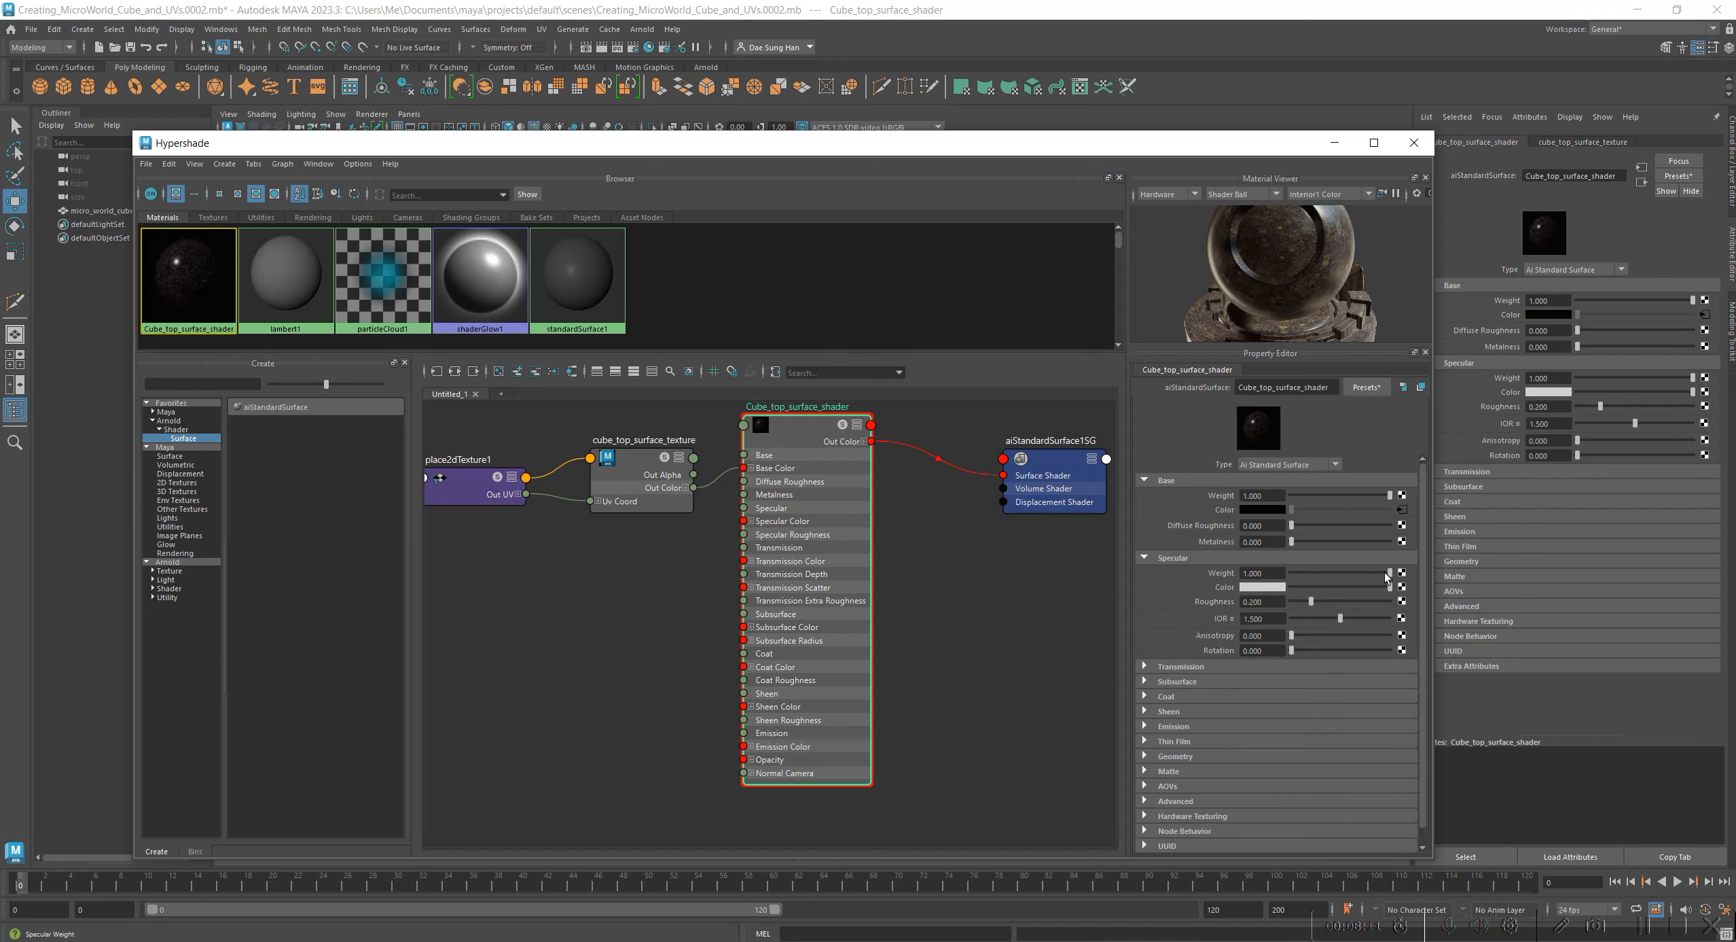
left_click_drag(1390, 574, 1292, 573)
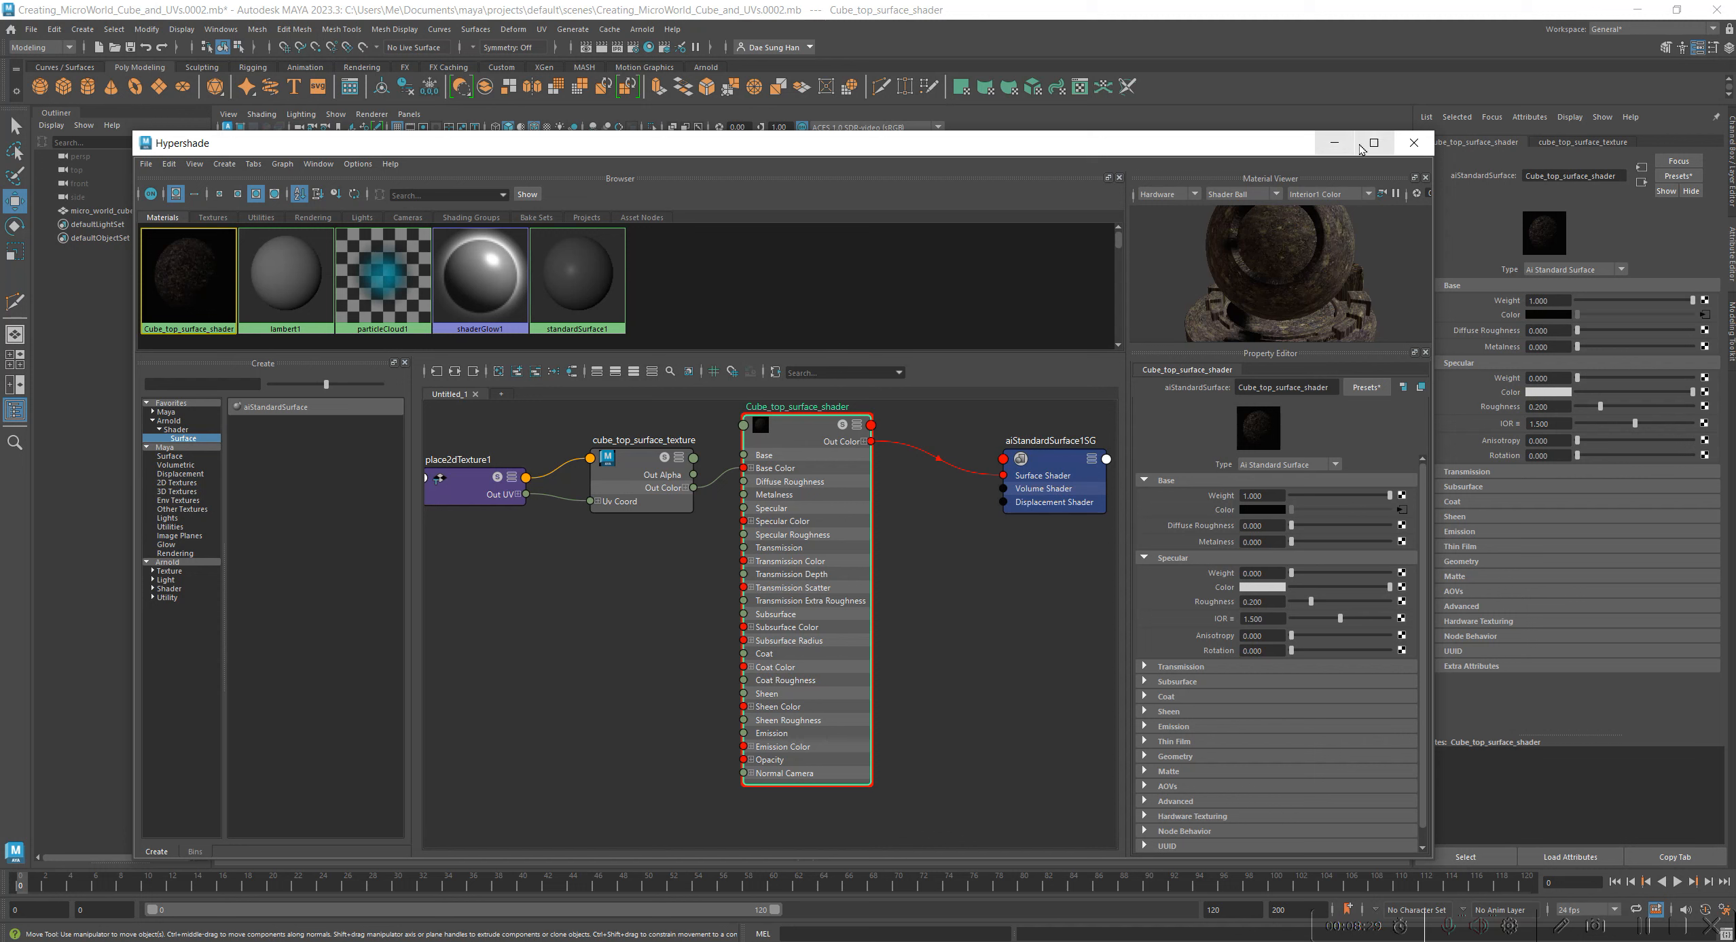
Step: Close the Hypershade, clear the selection, and display the cube with textures and without the wireframe overlay
left_click(1414, 143)
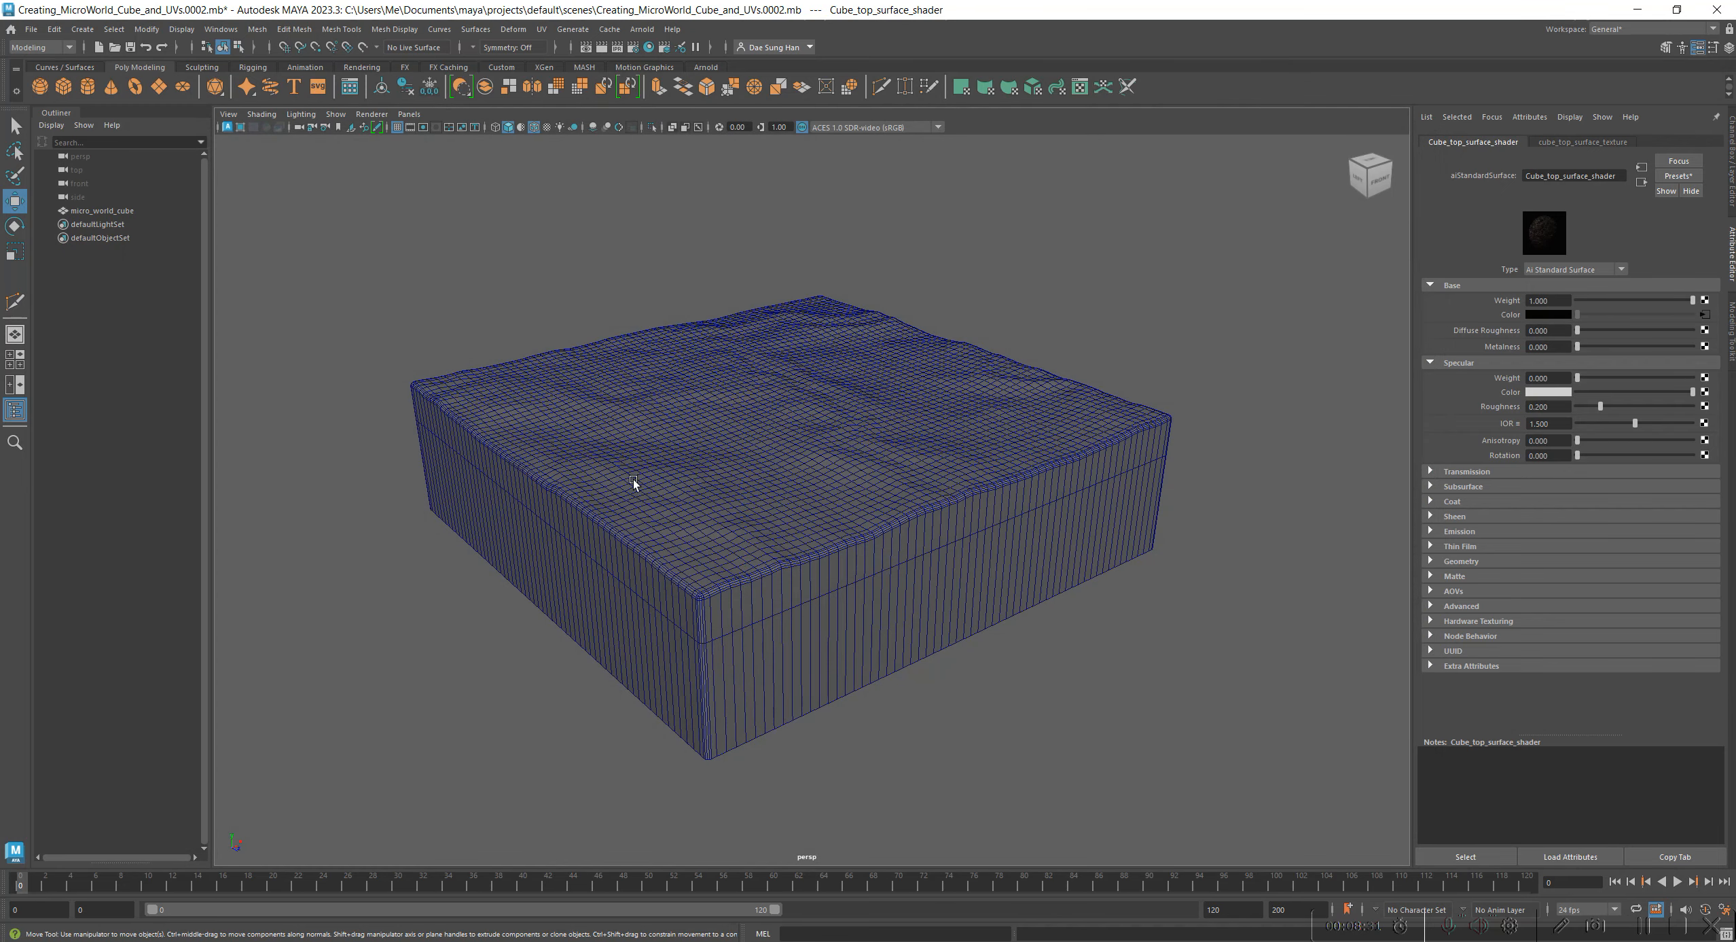
left_click(782, 413)
left_click(464, 259)
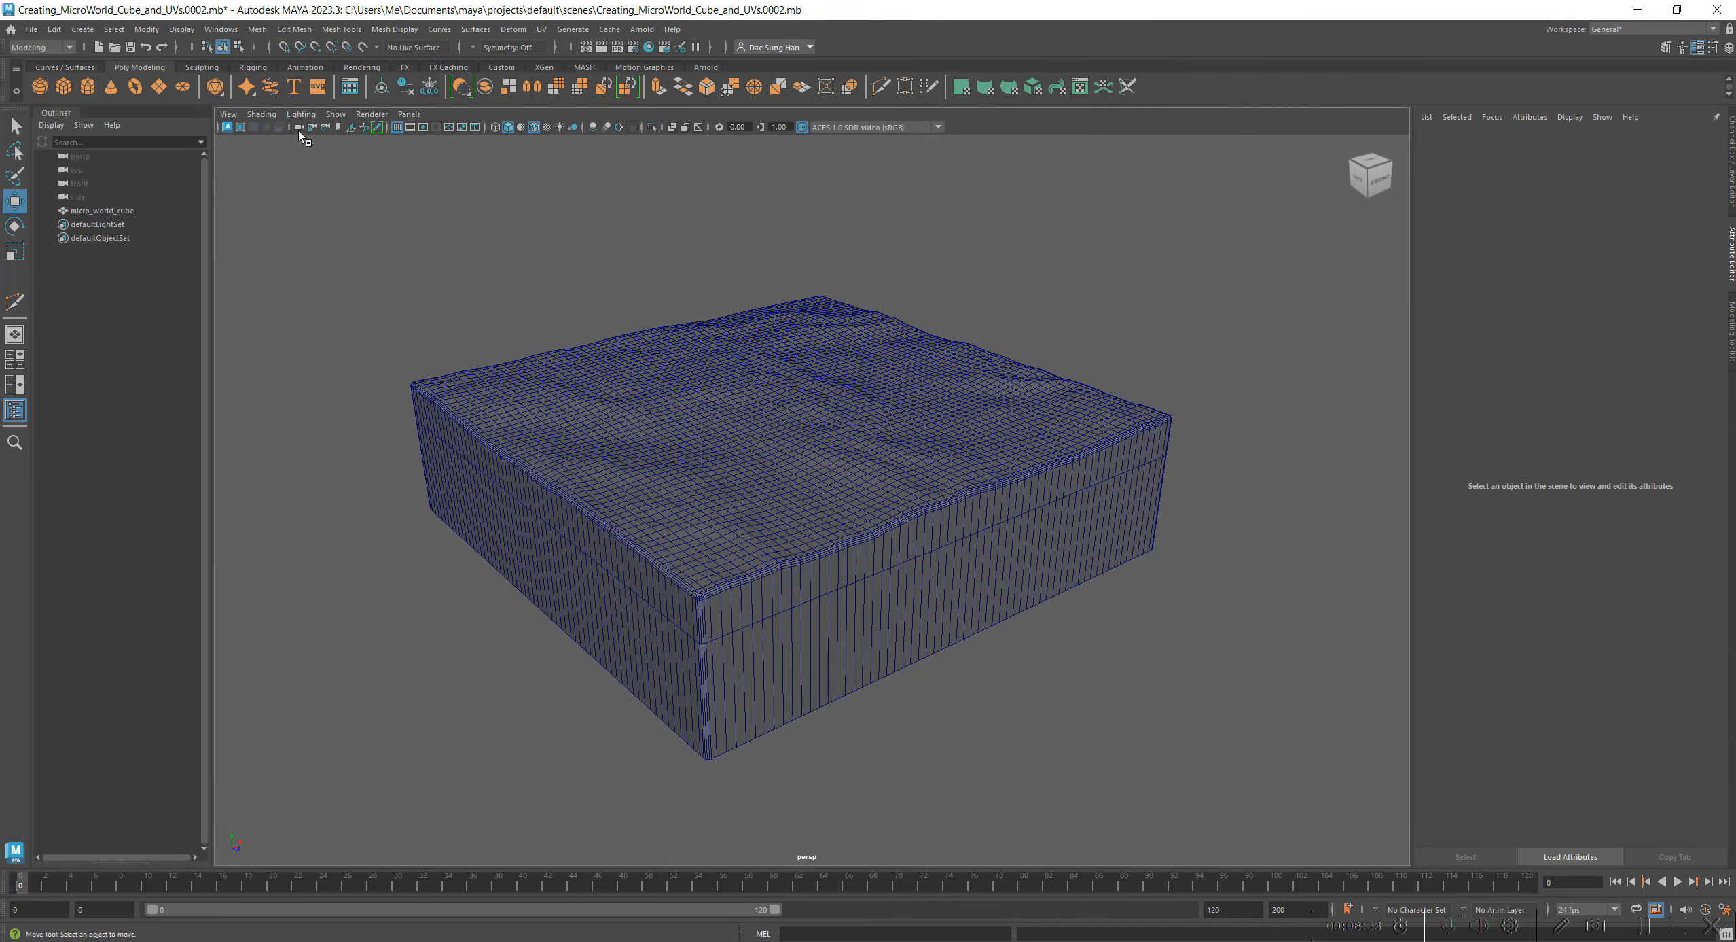
left_click(261, 113)
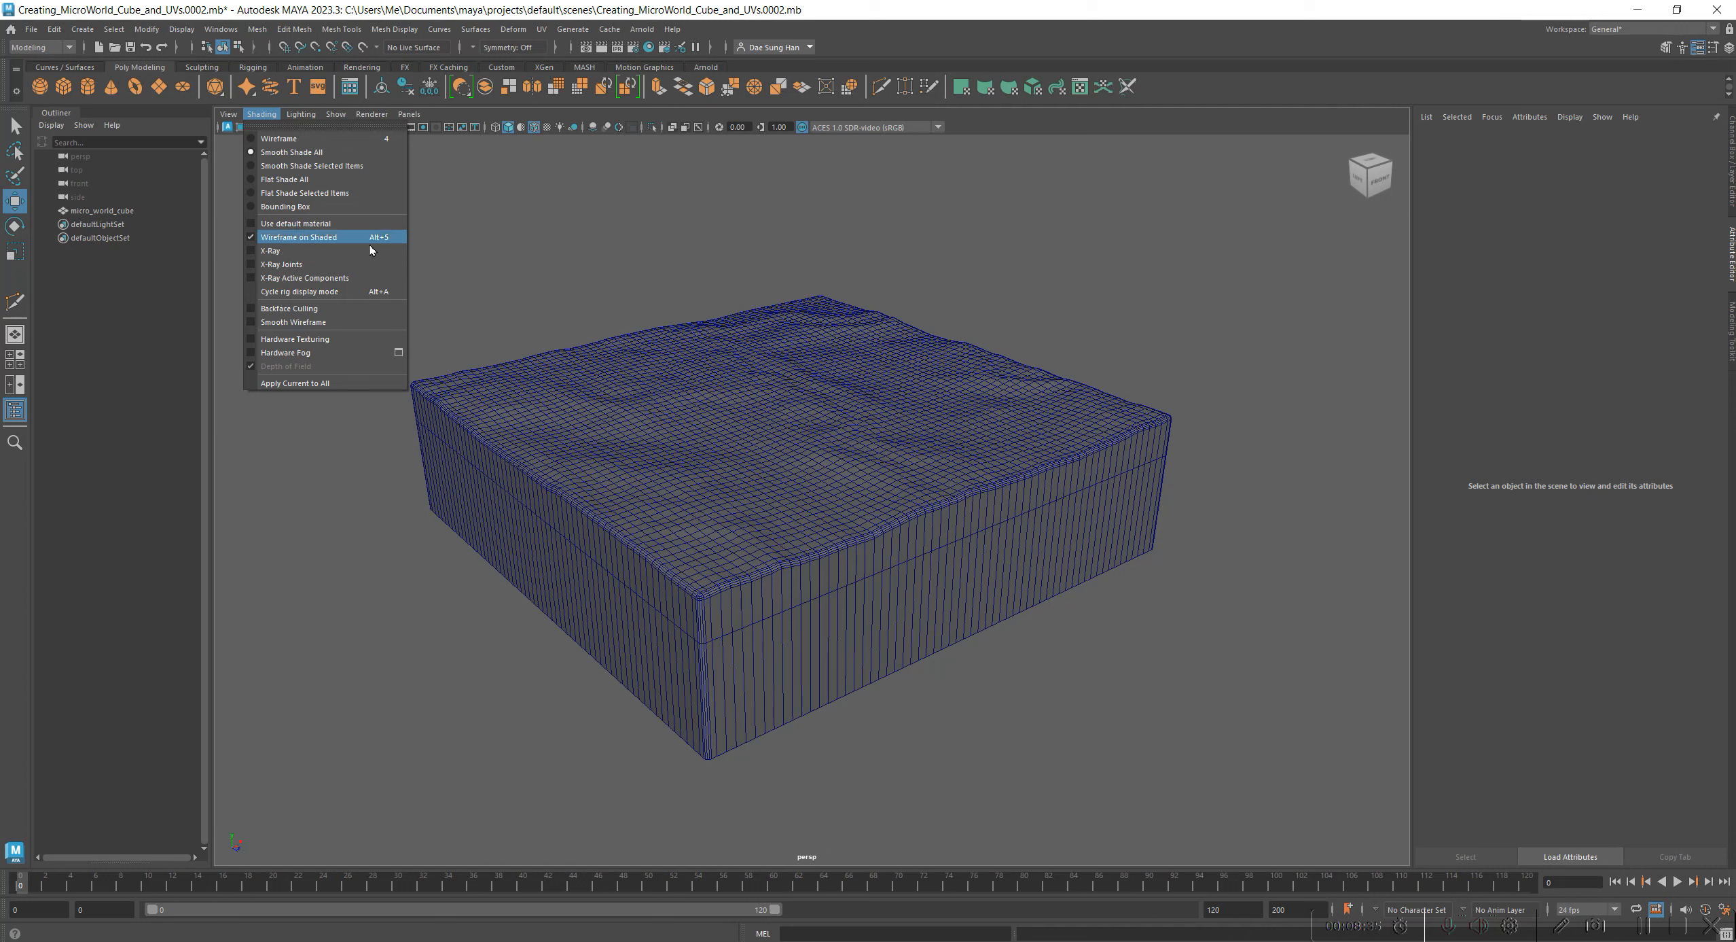
left_click(545, 226)
key("6")
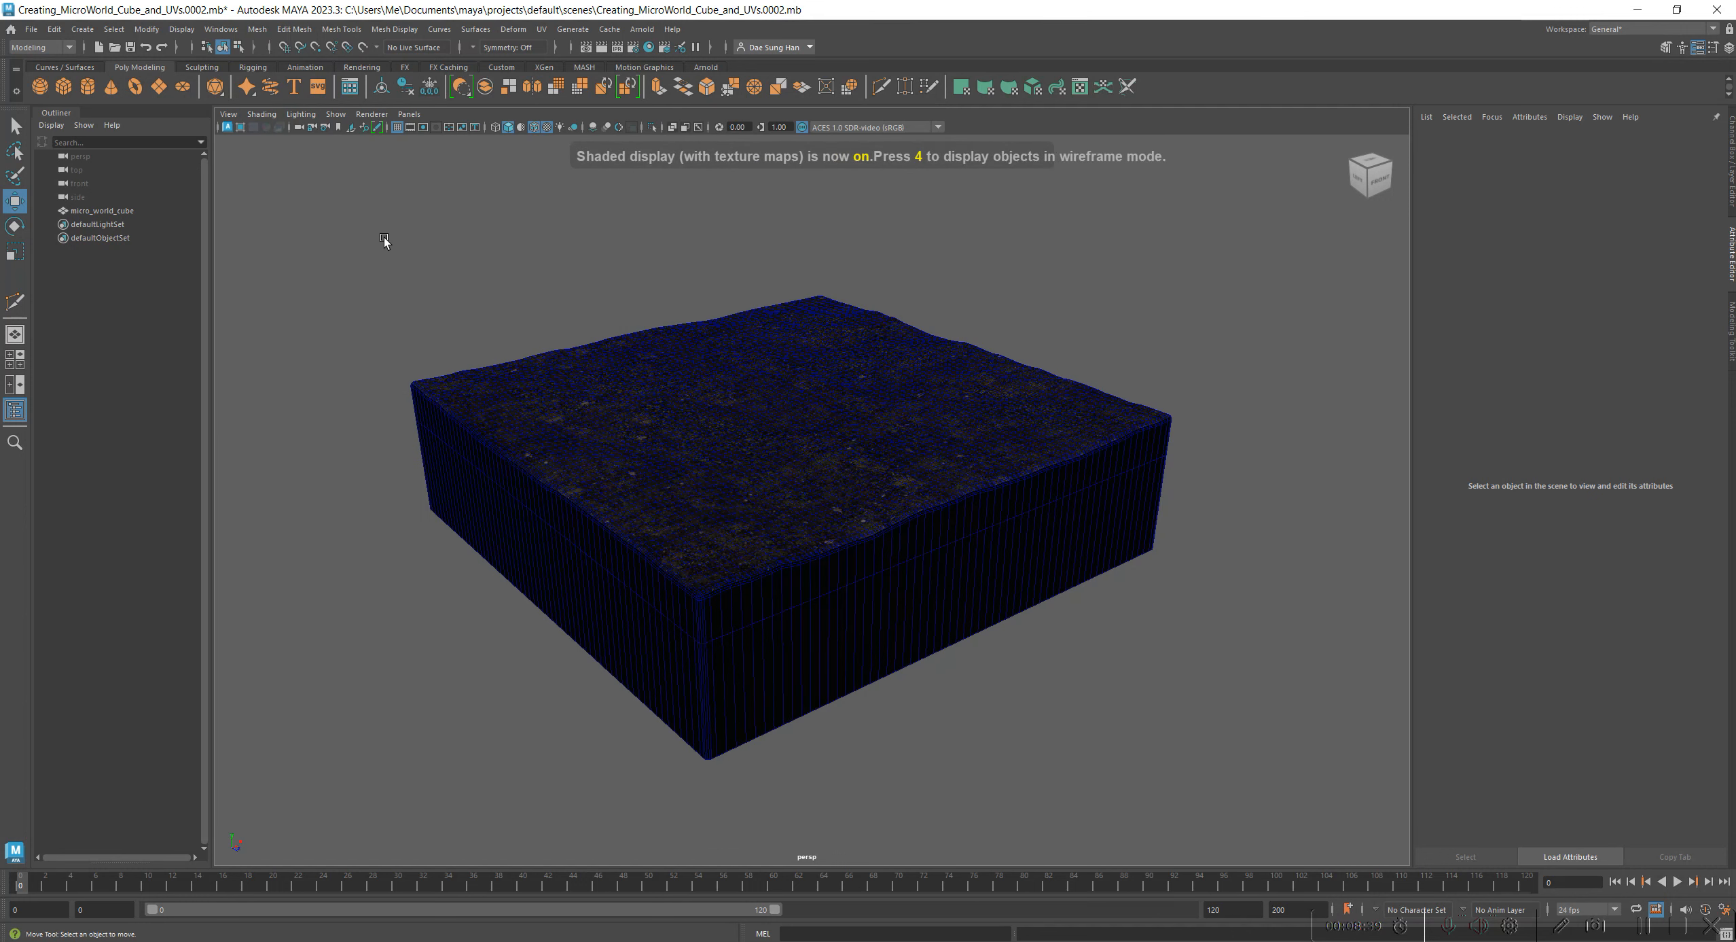
key("alt+5")
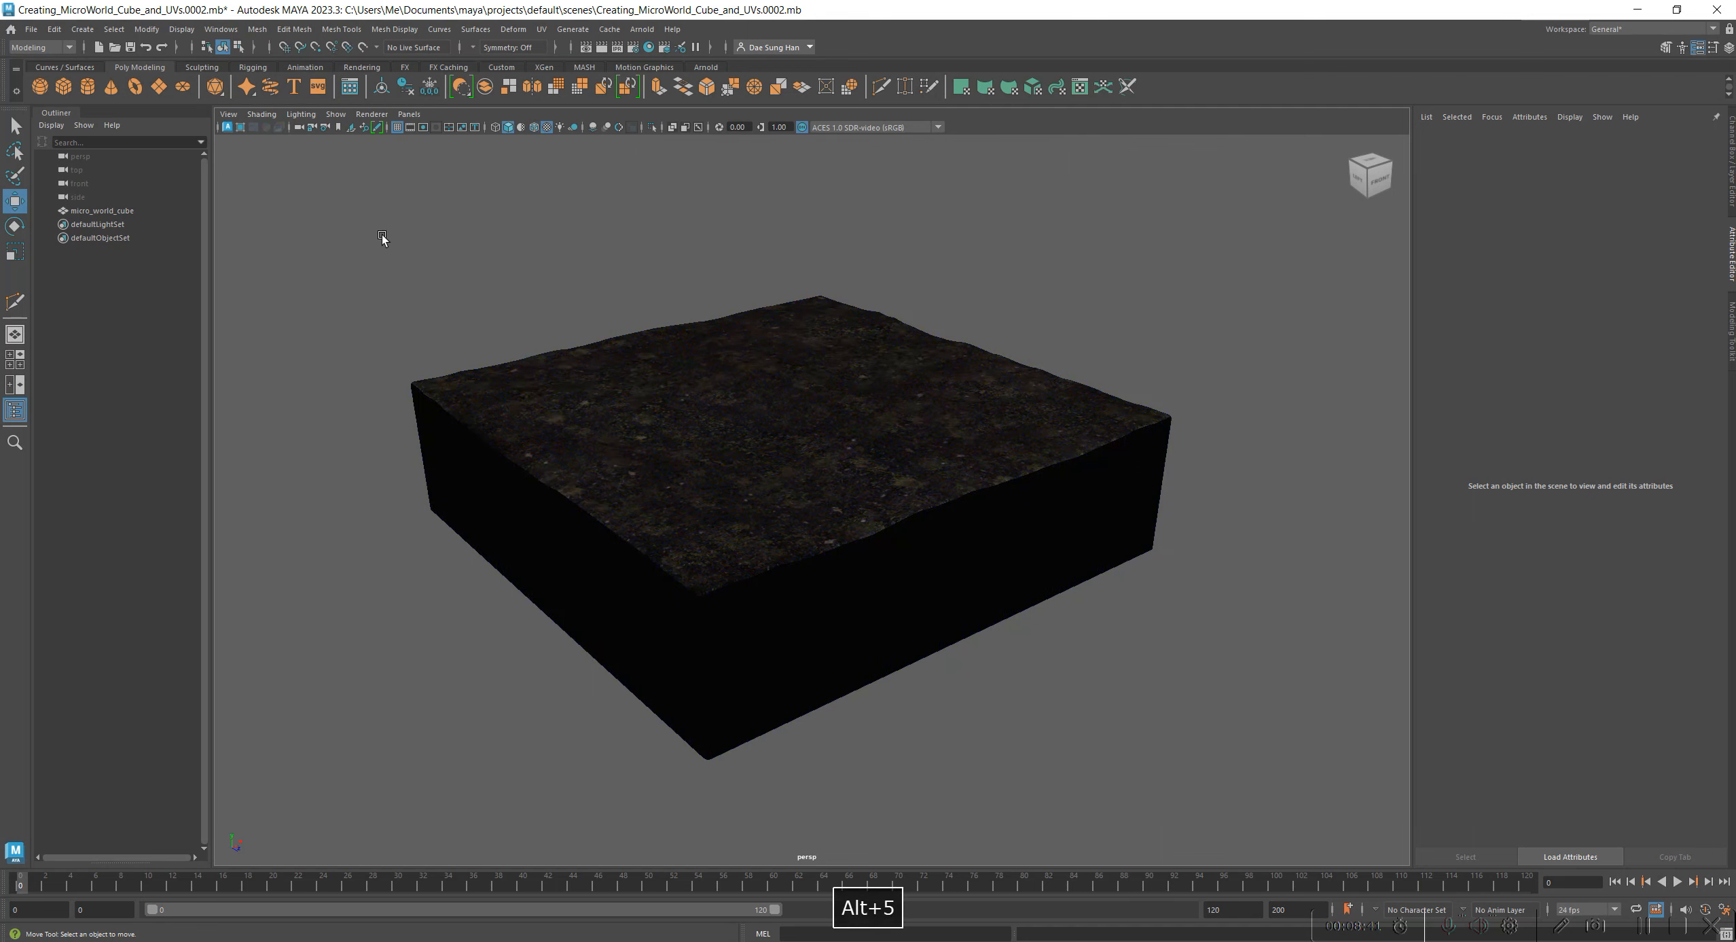
Step: Add an Arnold Physical Sky light to the scene
left_click_drag(1096, 638, 1000, 659, "alt")
right_click_drag(1000, 659, 842, 589, "alt")
left_click_drag(843, 589, 1027, 573, "alt")
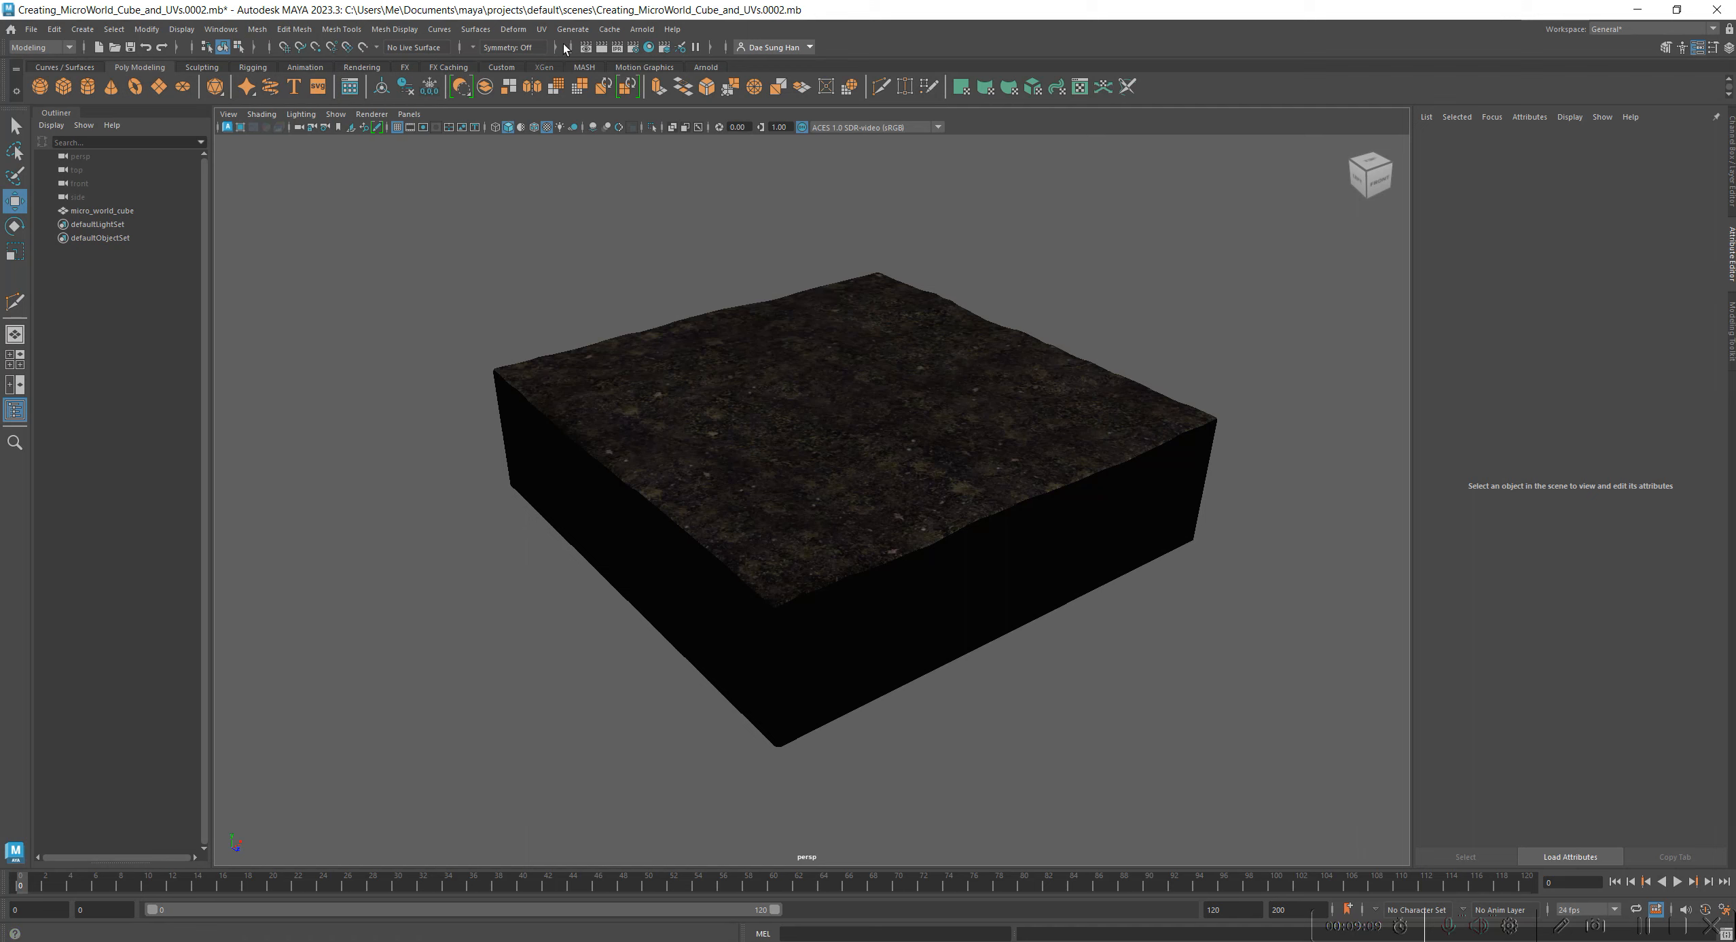
left_click(632, 30)
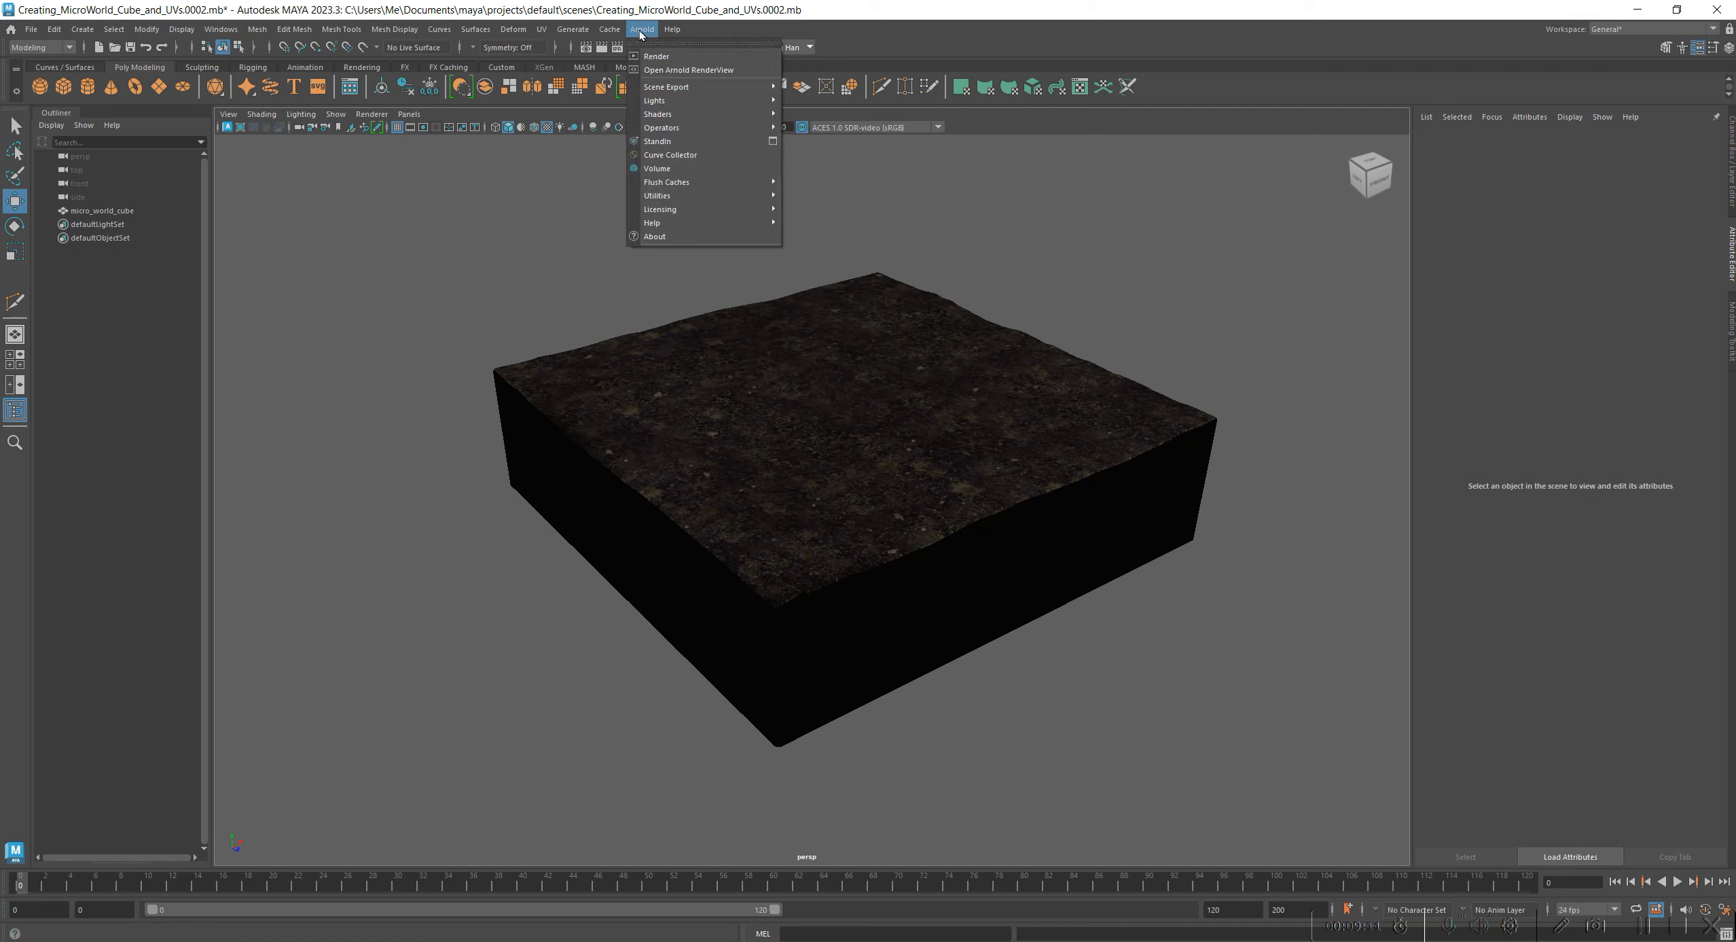
mouse_move(659, 101)
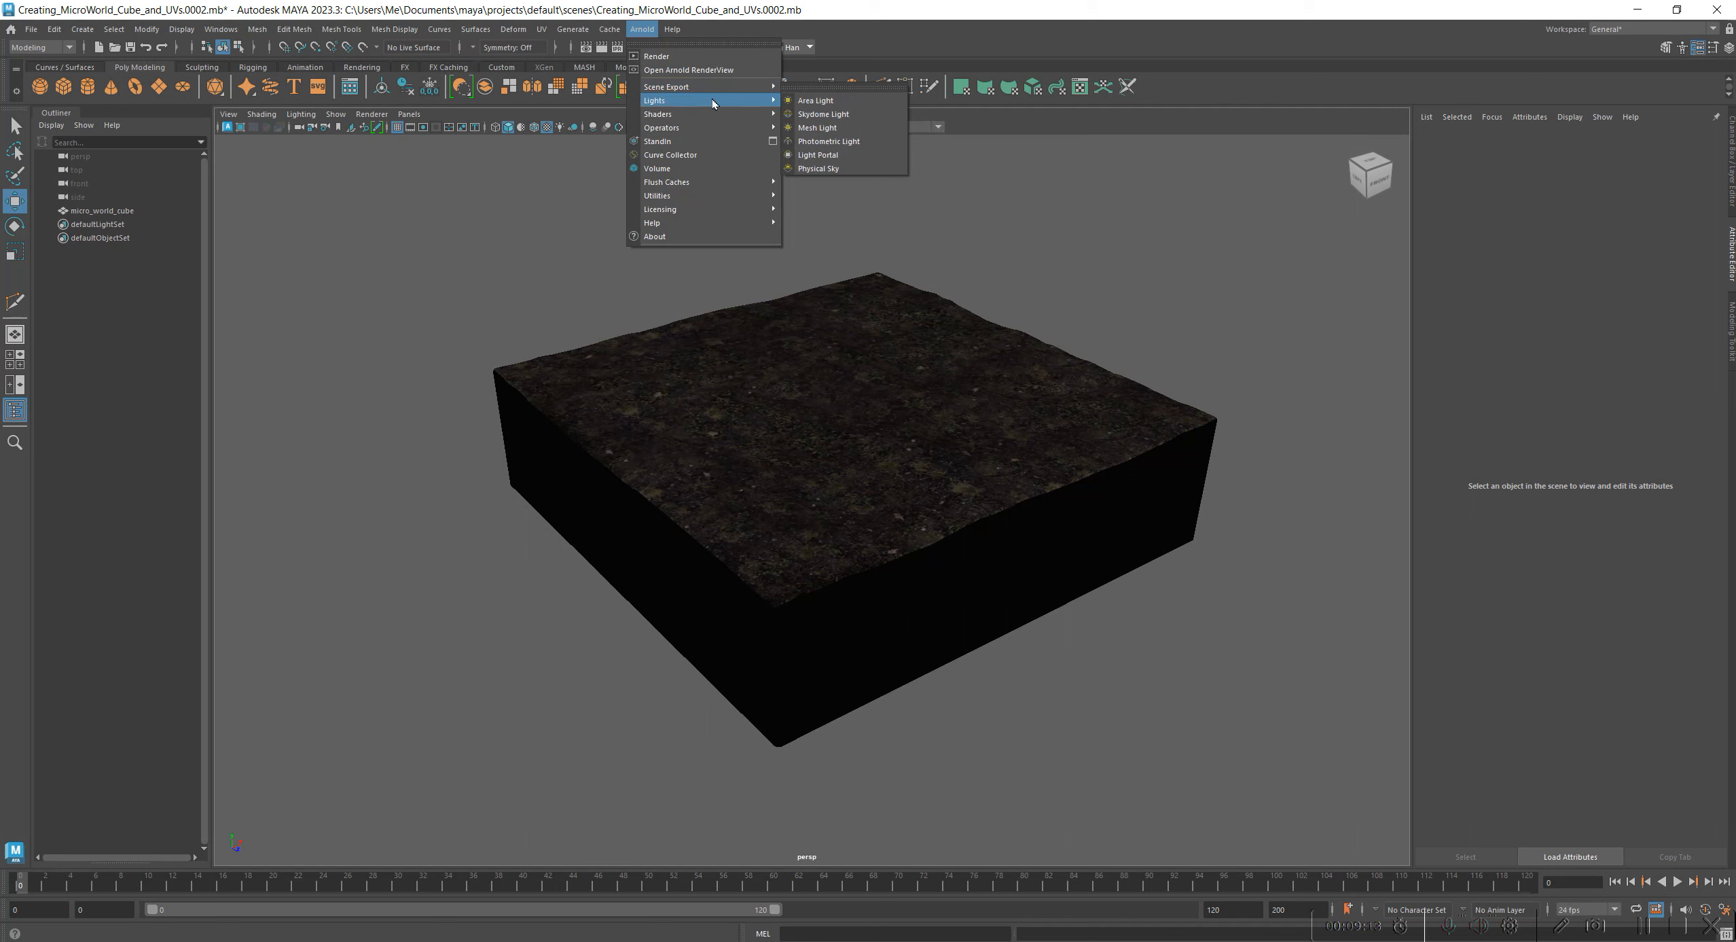
left_click(818, 169)
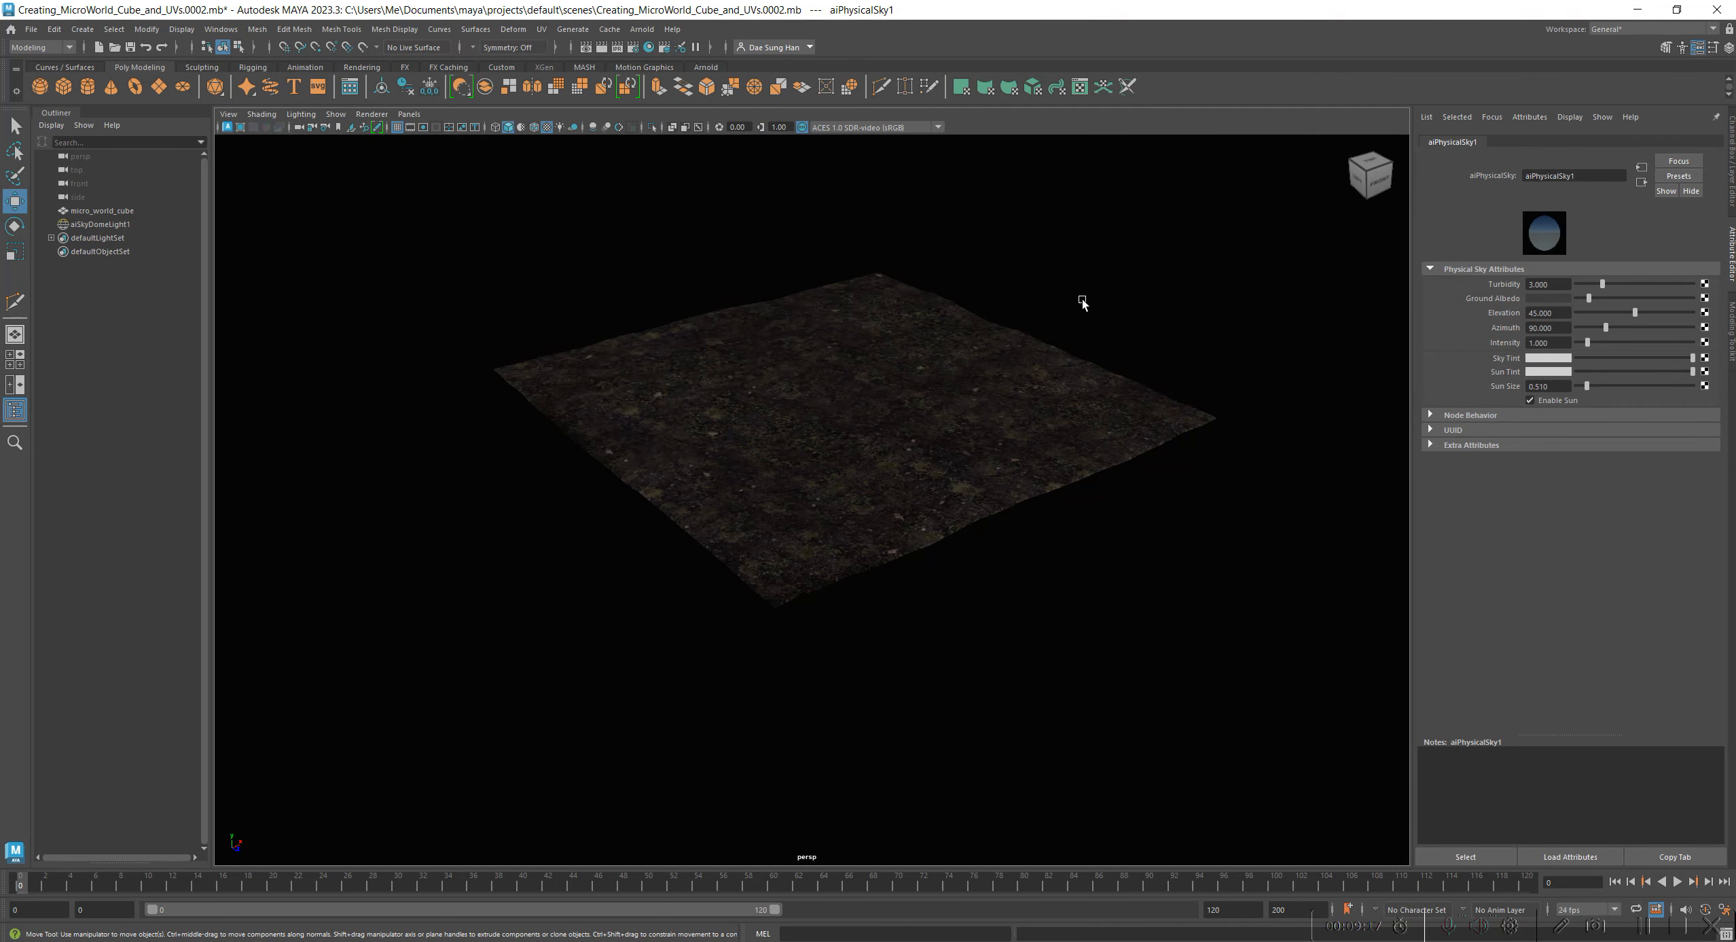
Step: Select the sky dome light around the cube and set its Exposure to 1.5 and Samples to 2
left_click_drag(217, 636, 632, 252)
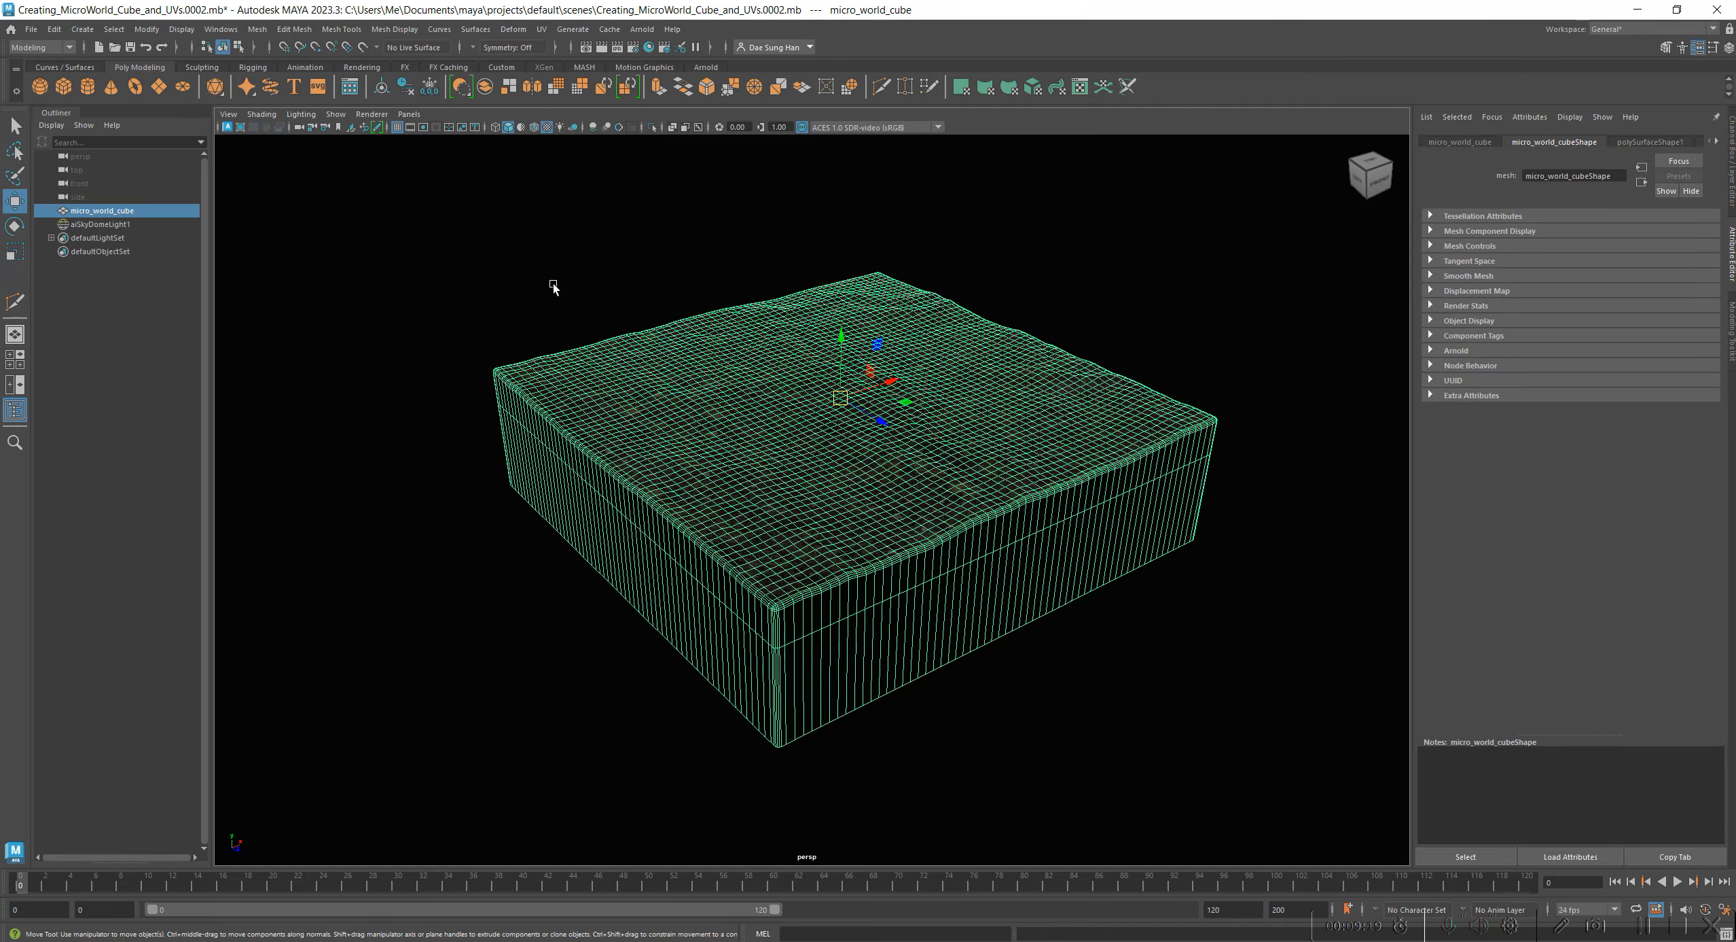
left_click(553, 283)
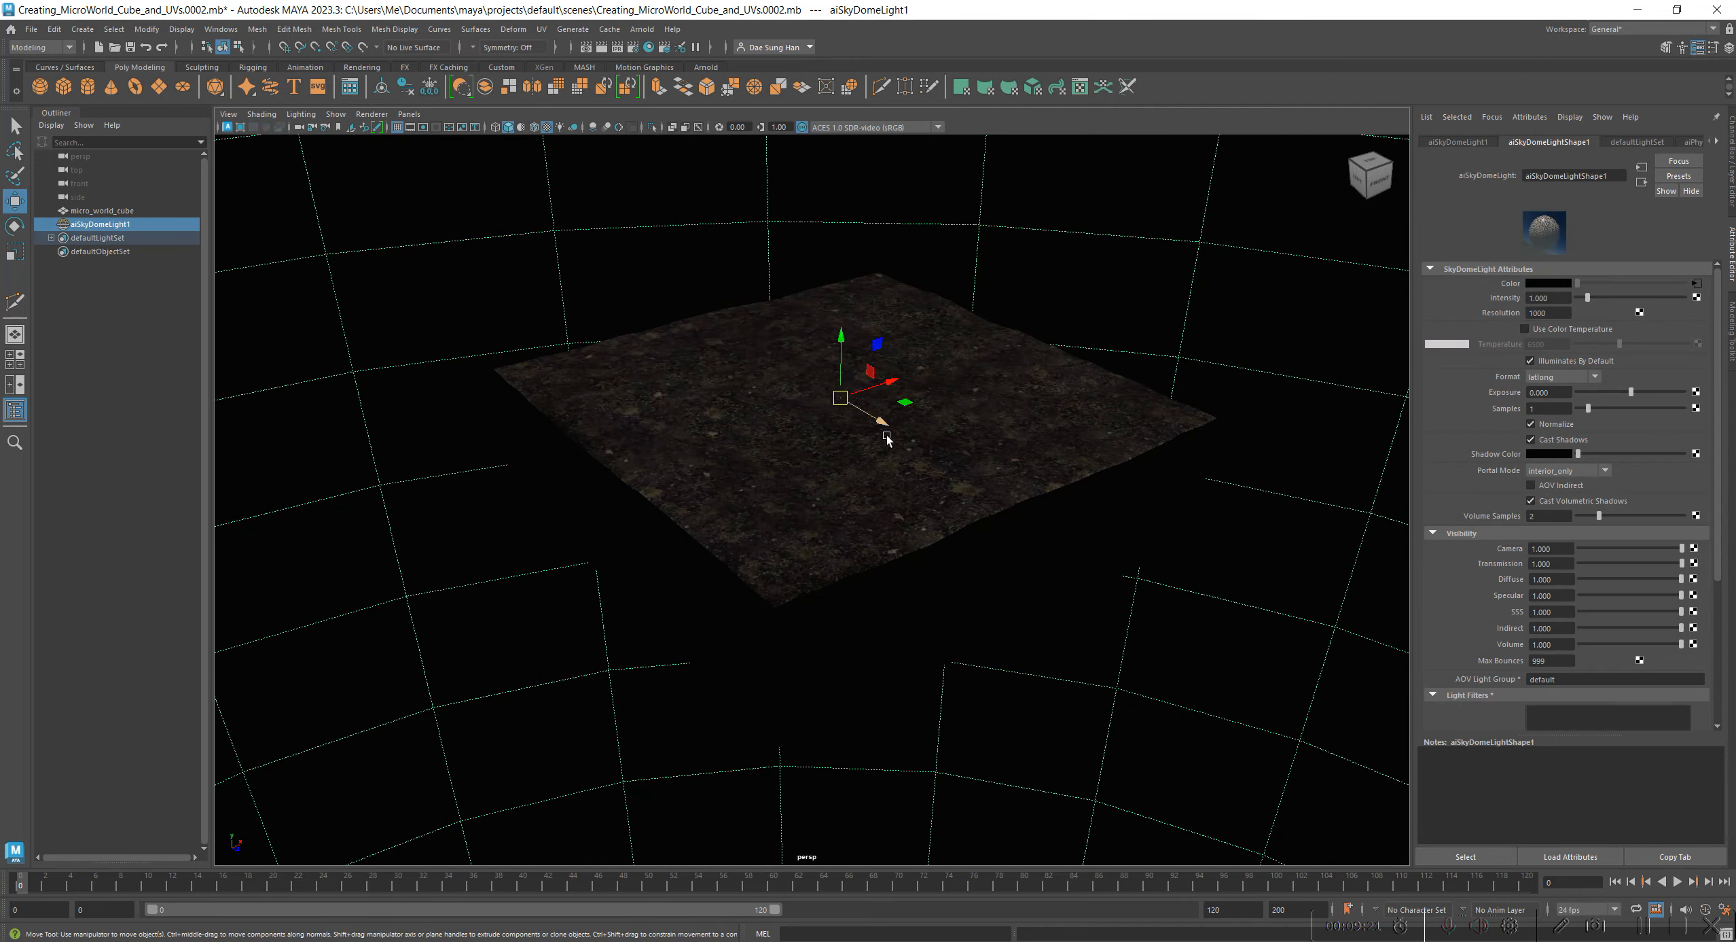
key("f")
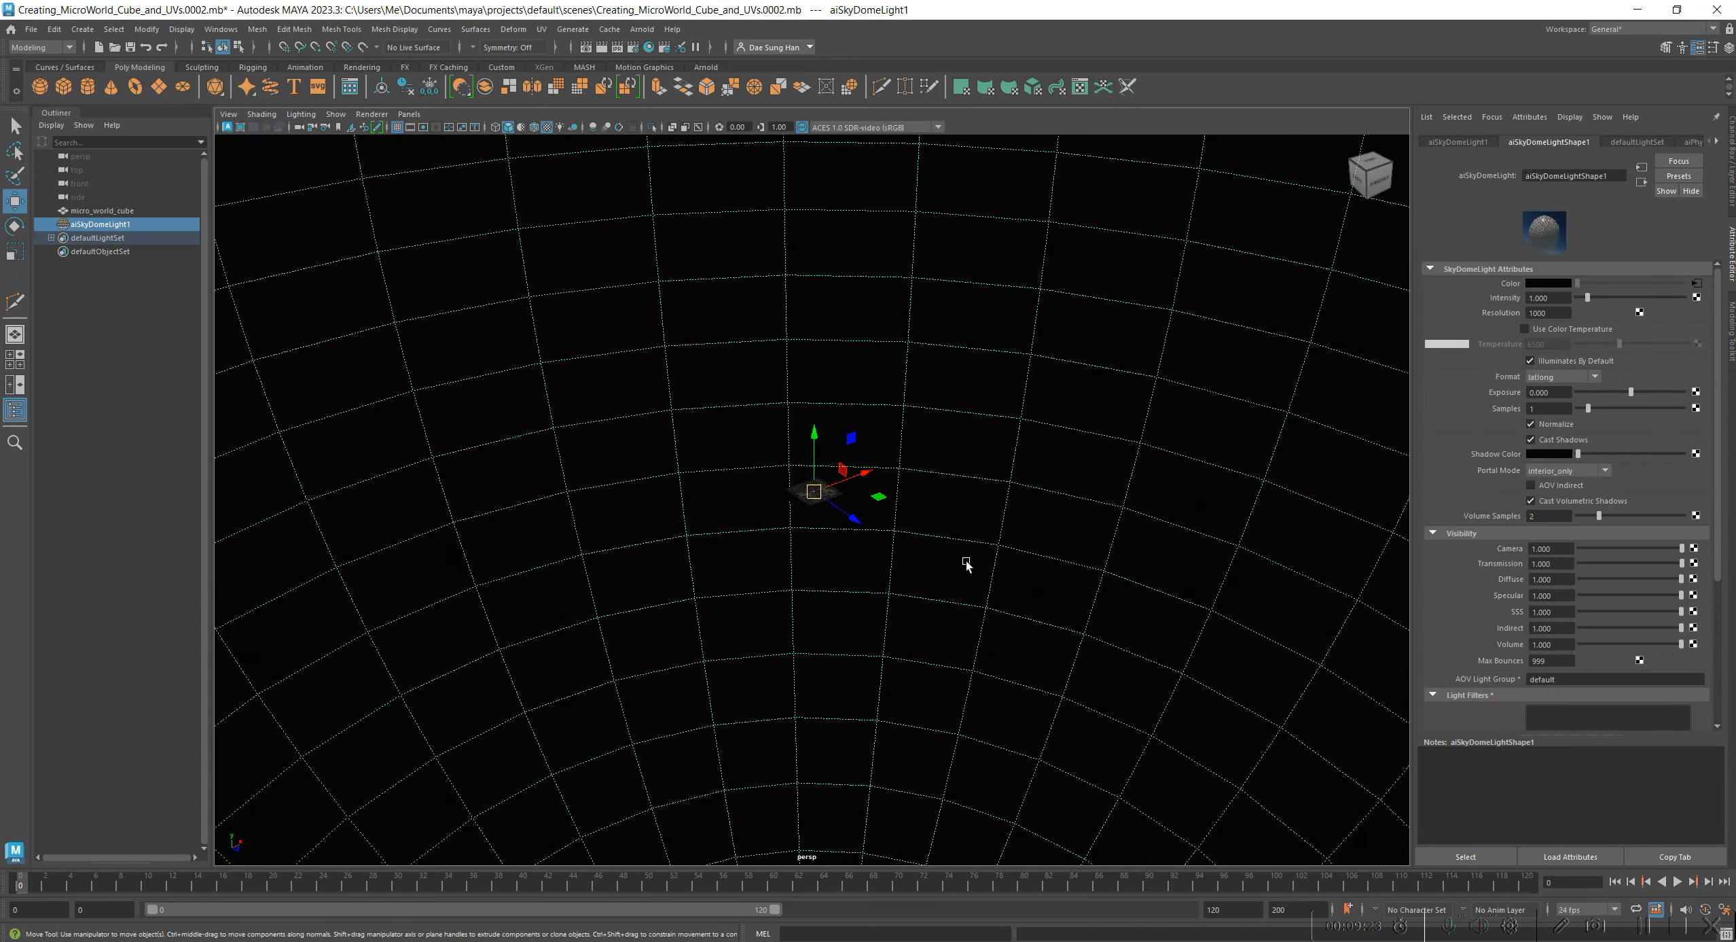
scroll(941, 535, "up", 5)
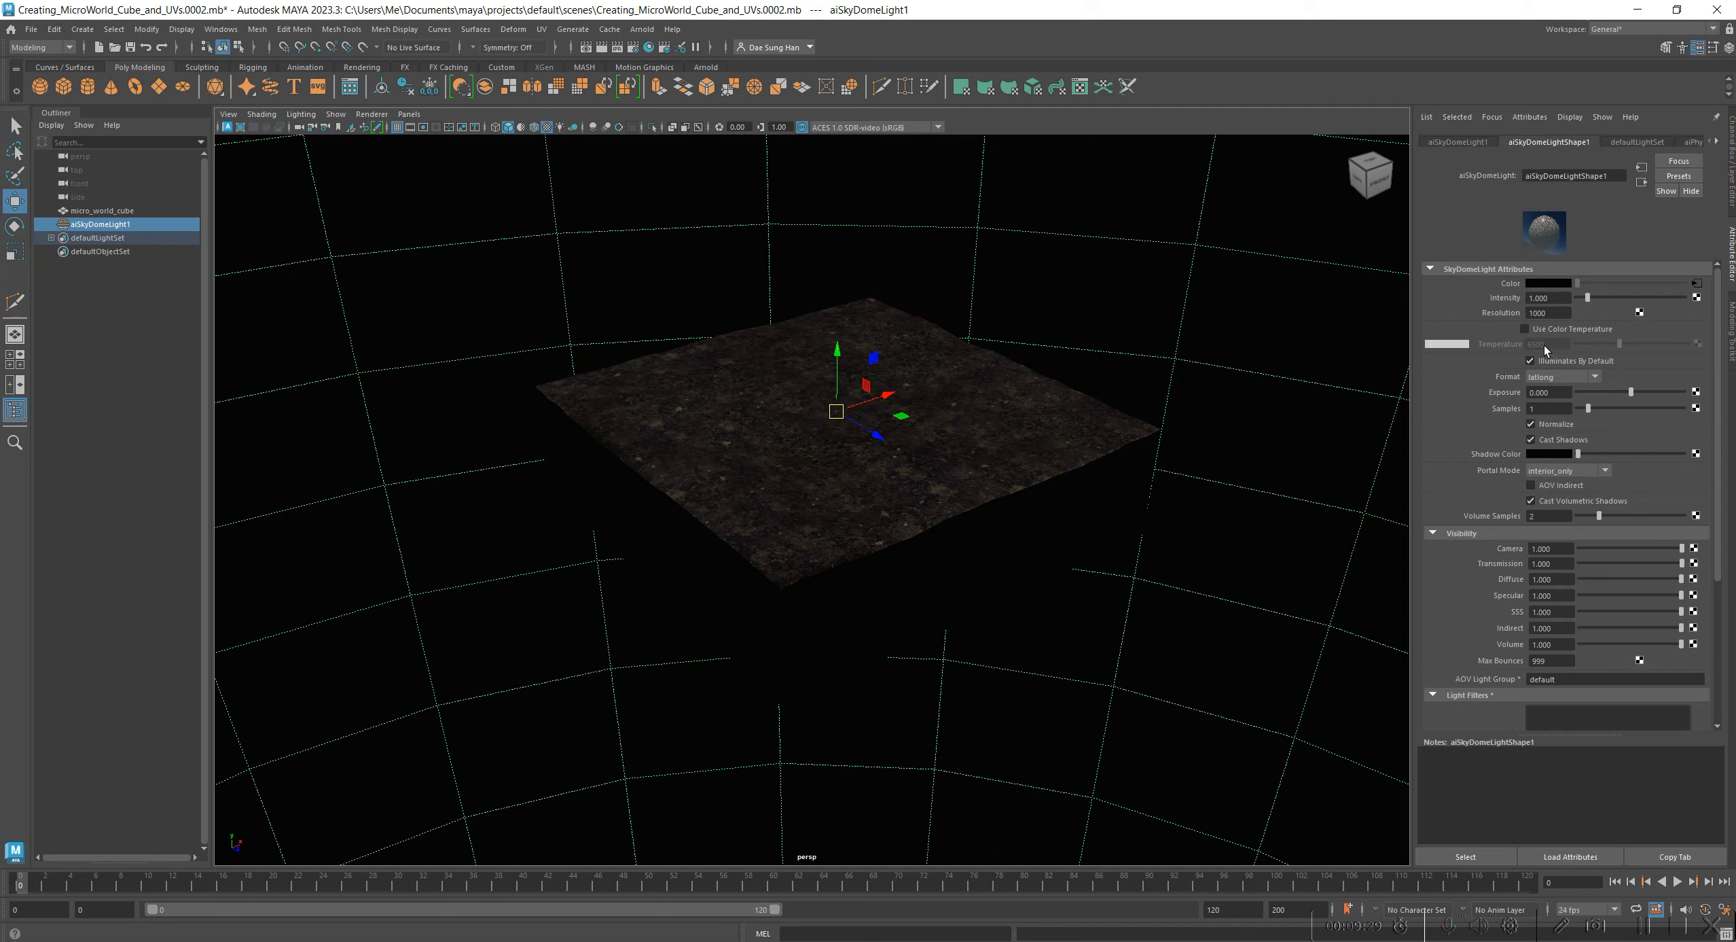
left_click(1557, 397)
type("1.5")
key("Return")
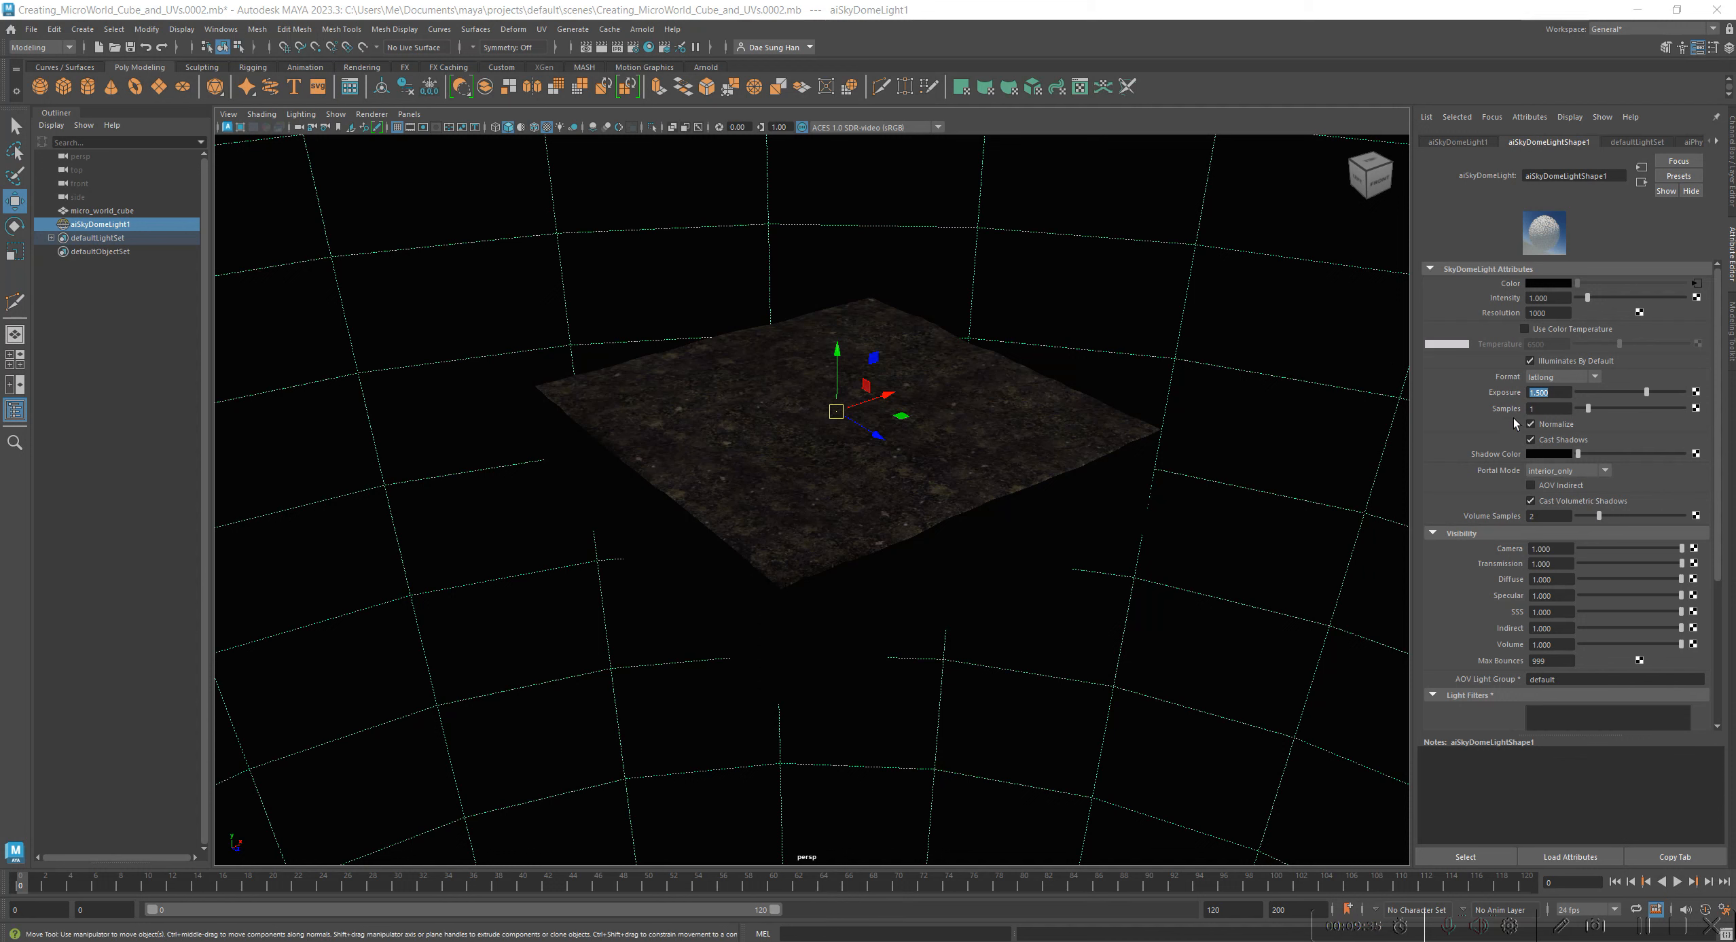
left_click(1552, 409)
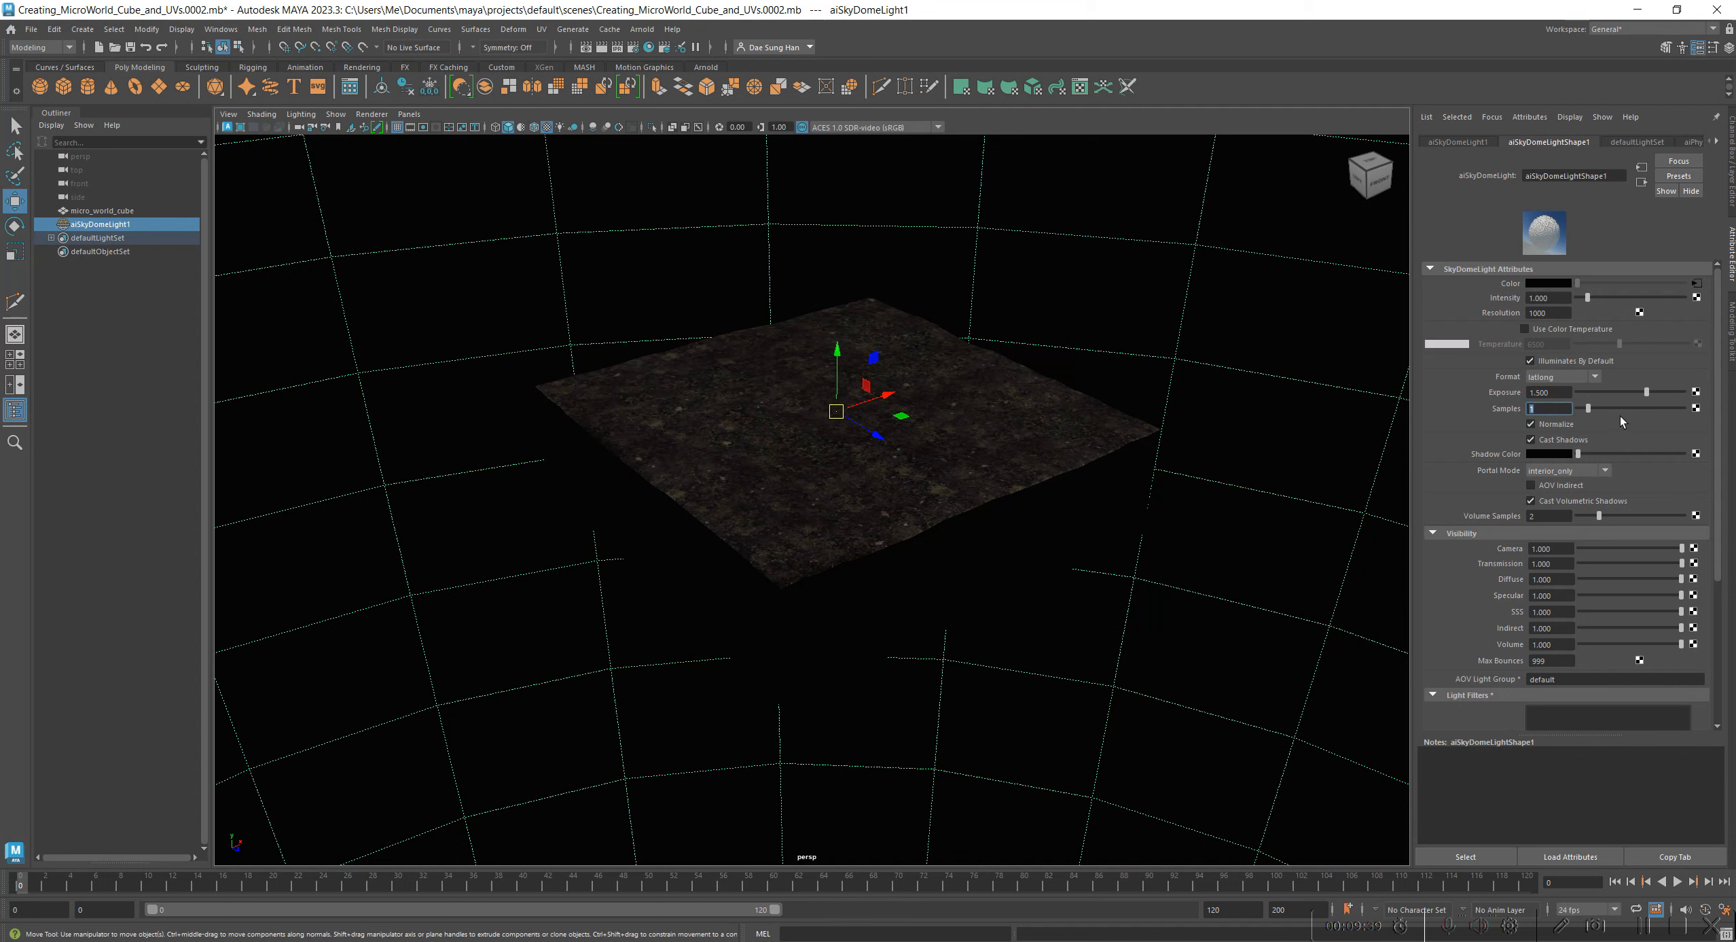
type("2")
key("Return")
Step: Open the Arnold RenderView, enlarge and place it beside the cube's close-up view, and update the full scene
left_click(587, 49)
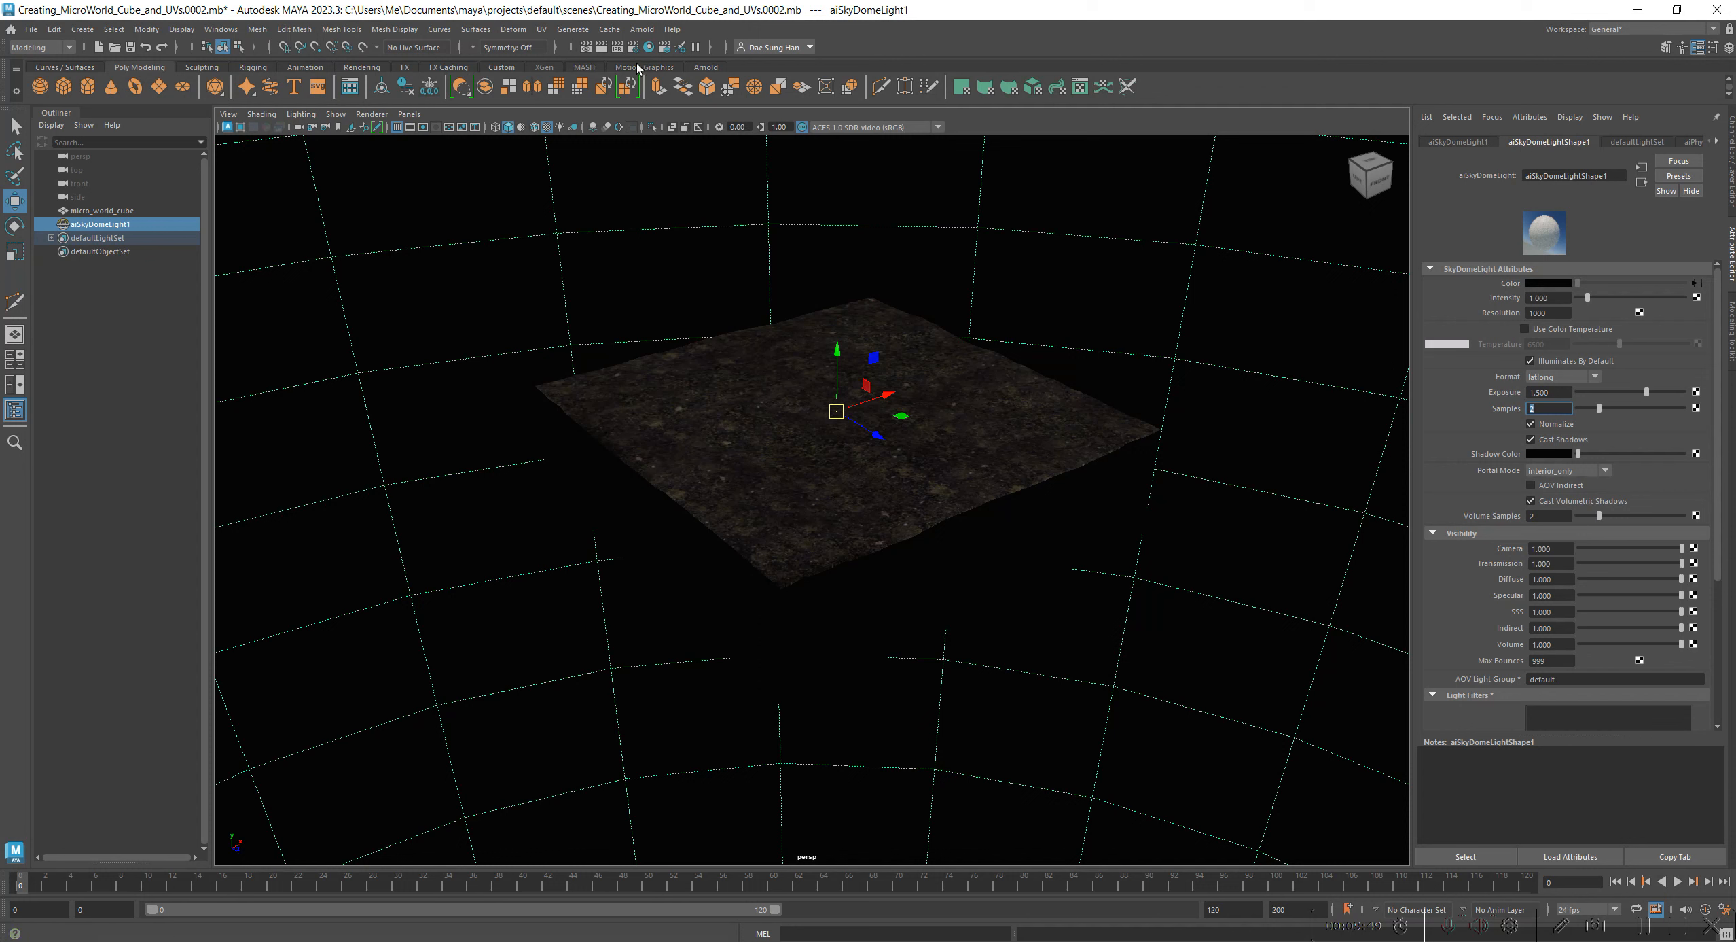
left_click_drag(764, 232, 514, 130)
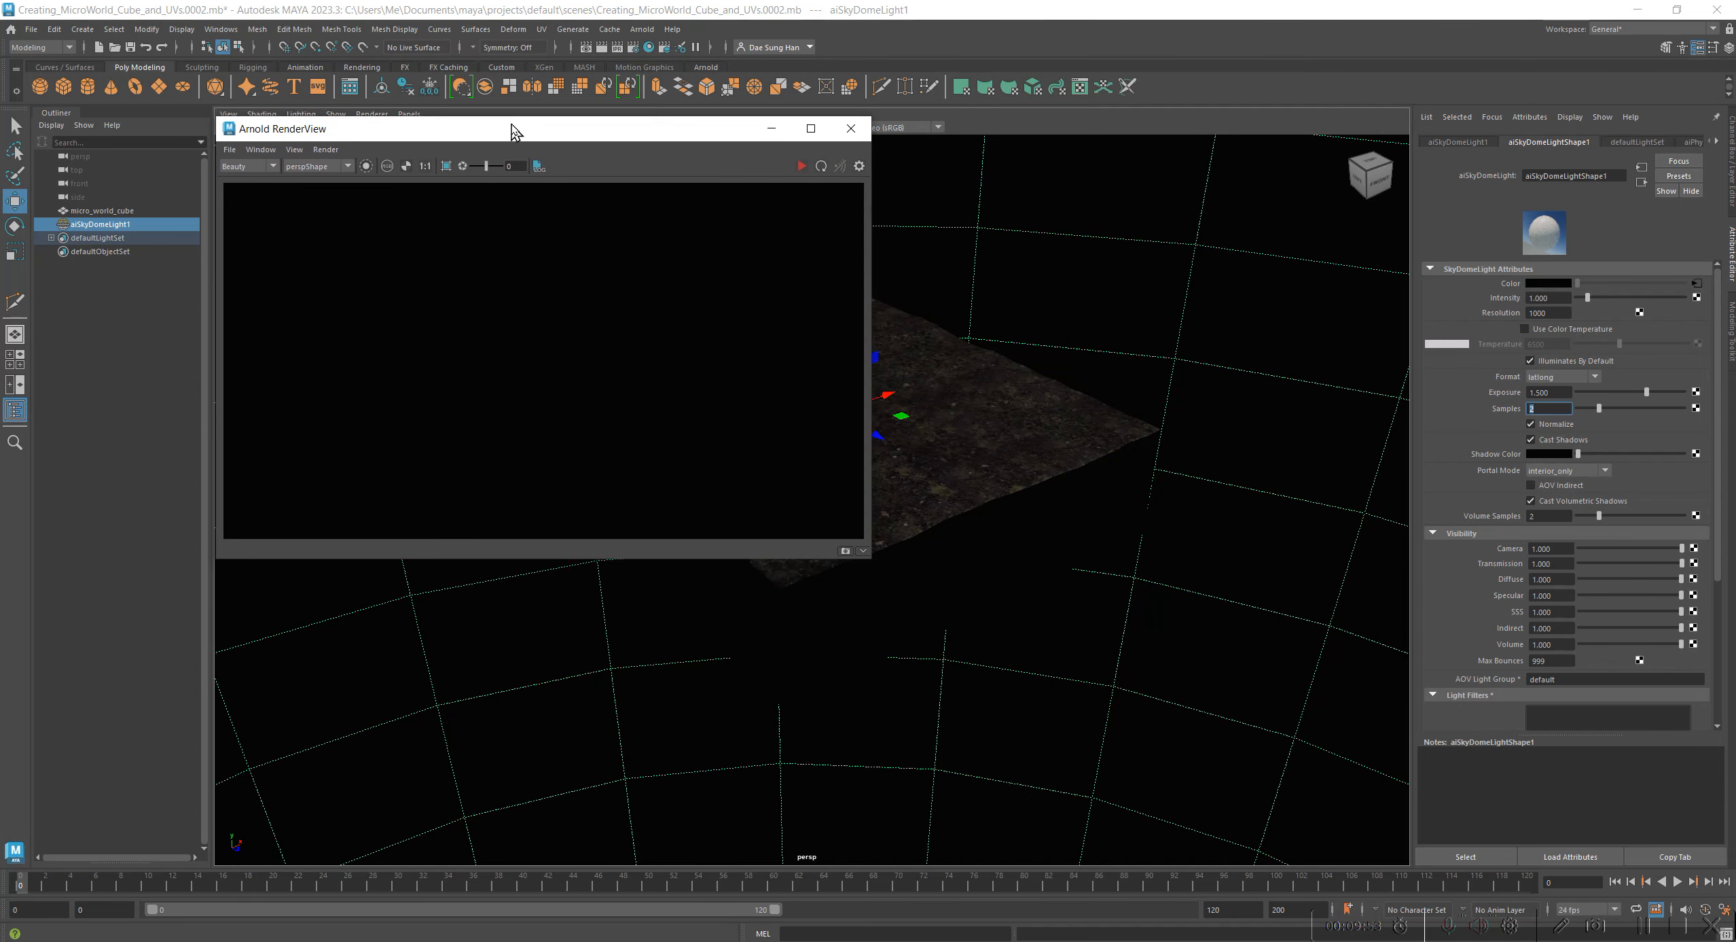
left_click_drag(872, 563, 962, 739)
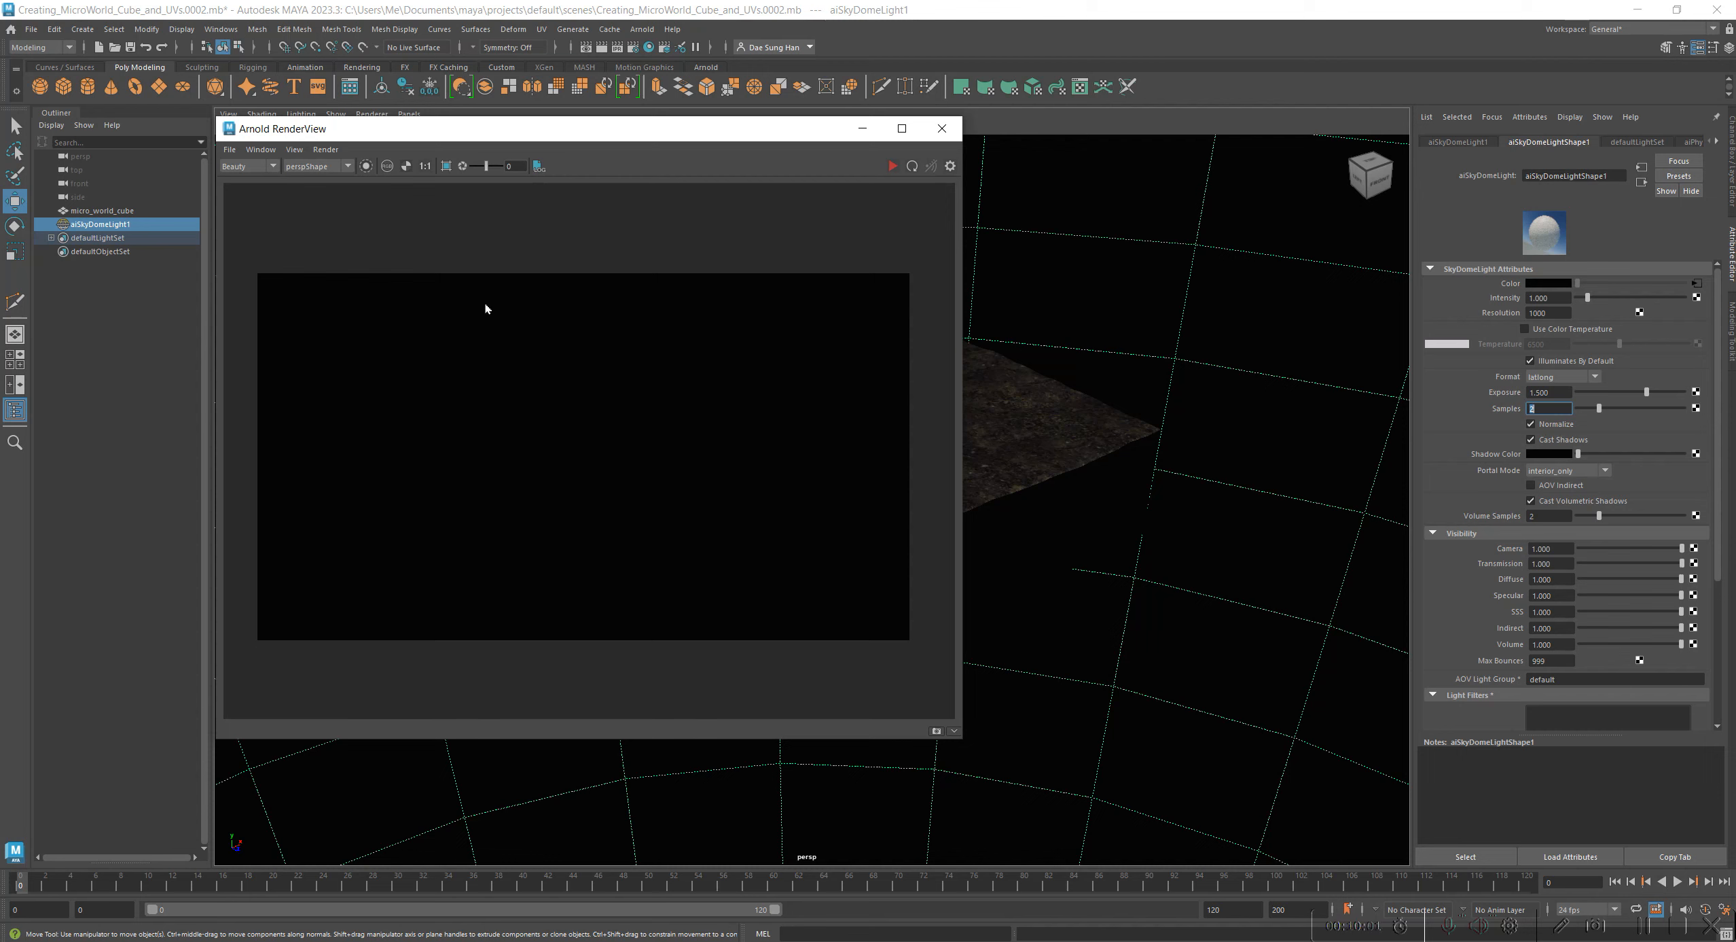
left_click_drag(701, 139, 1362, 98)
left_click_drag(717, 423, 565, 519, "alt")
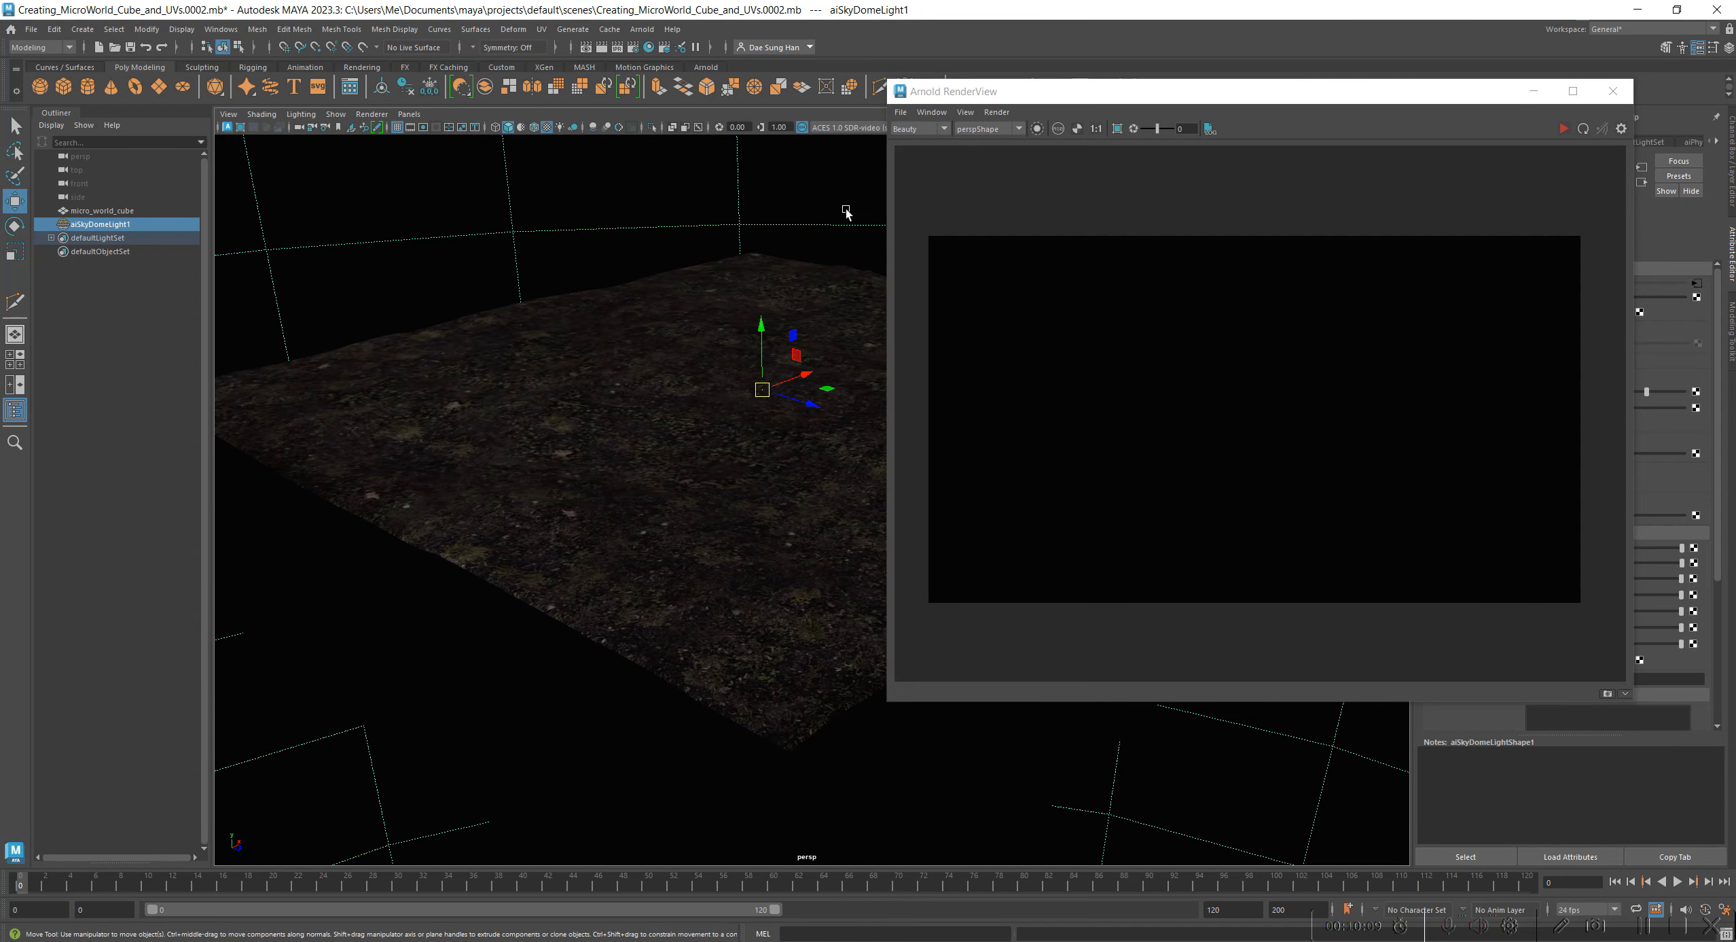
left_click(997, 112)
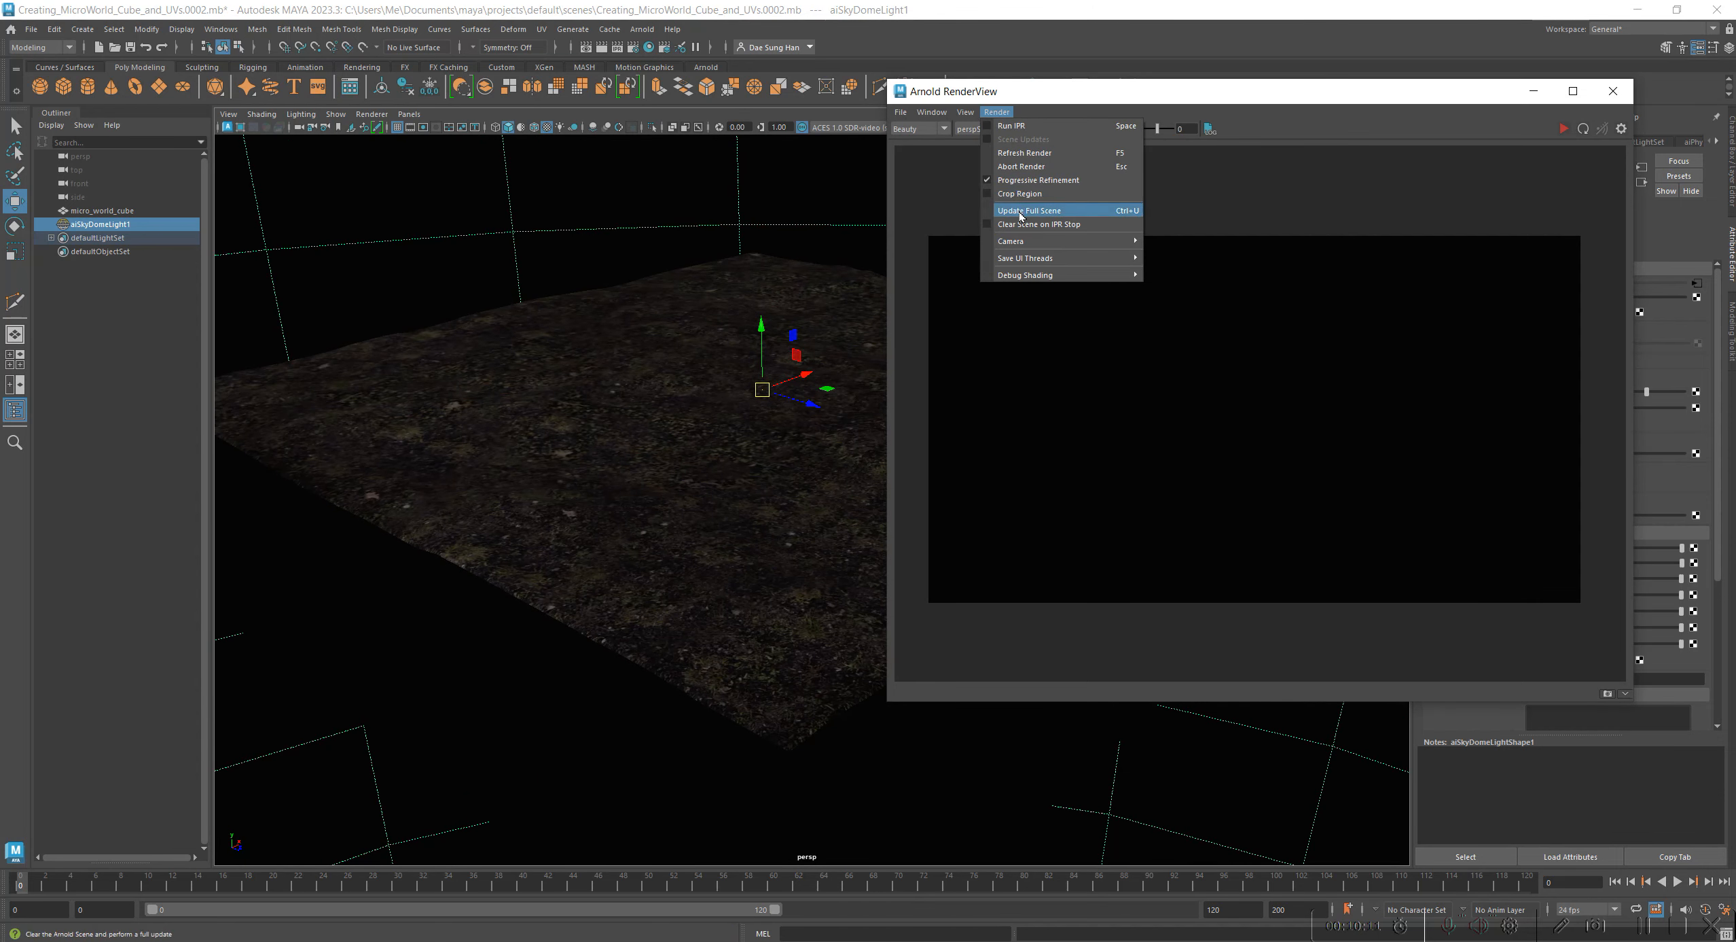
left_click(1123, 211)
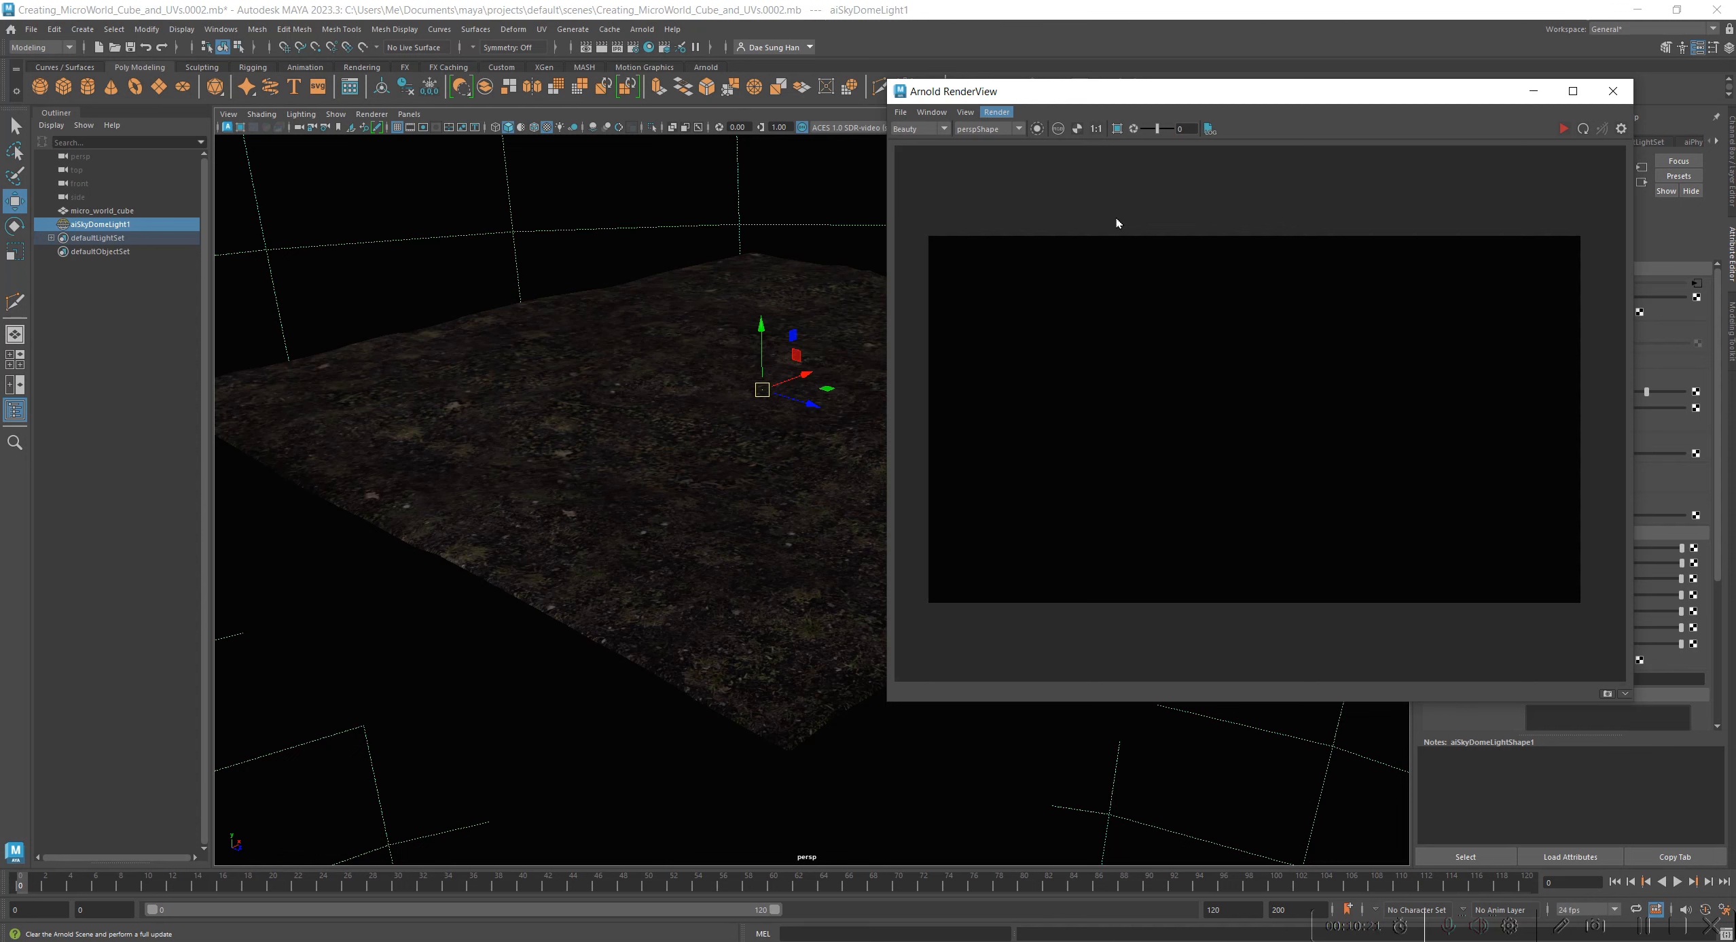
Step: Enlarge the Arnold RenderView slightly, start the live IPR render and orbit the camera to show the cube's whole top surface
left_click(1002, 114)
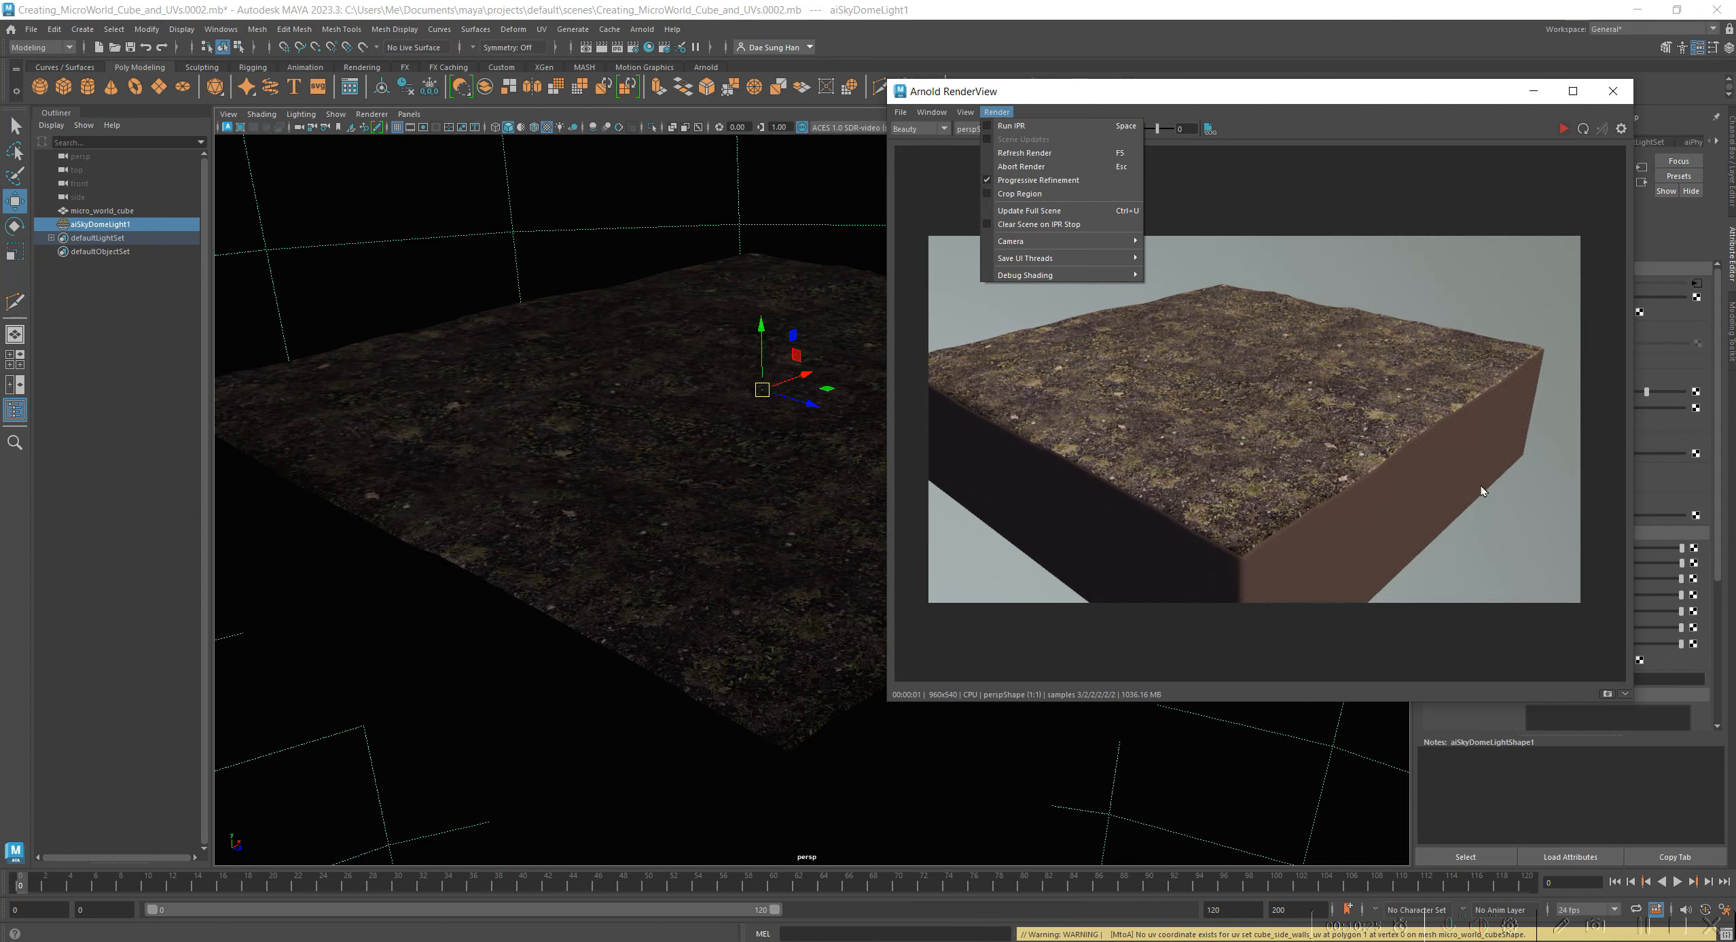
left_click(920, 709)
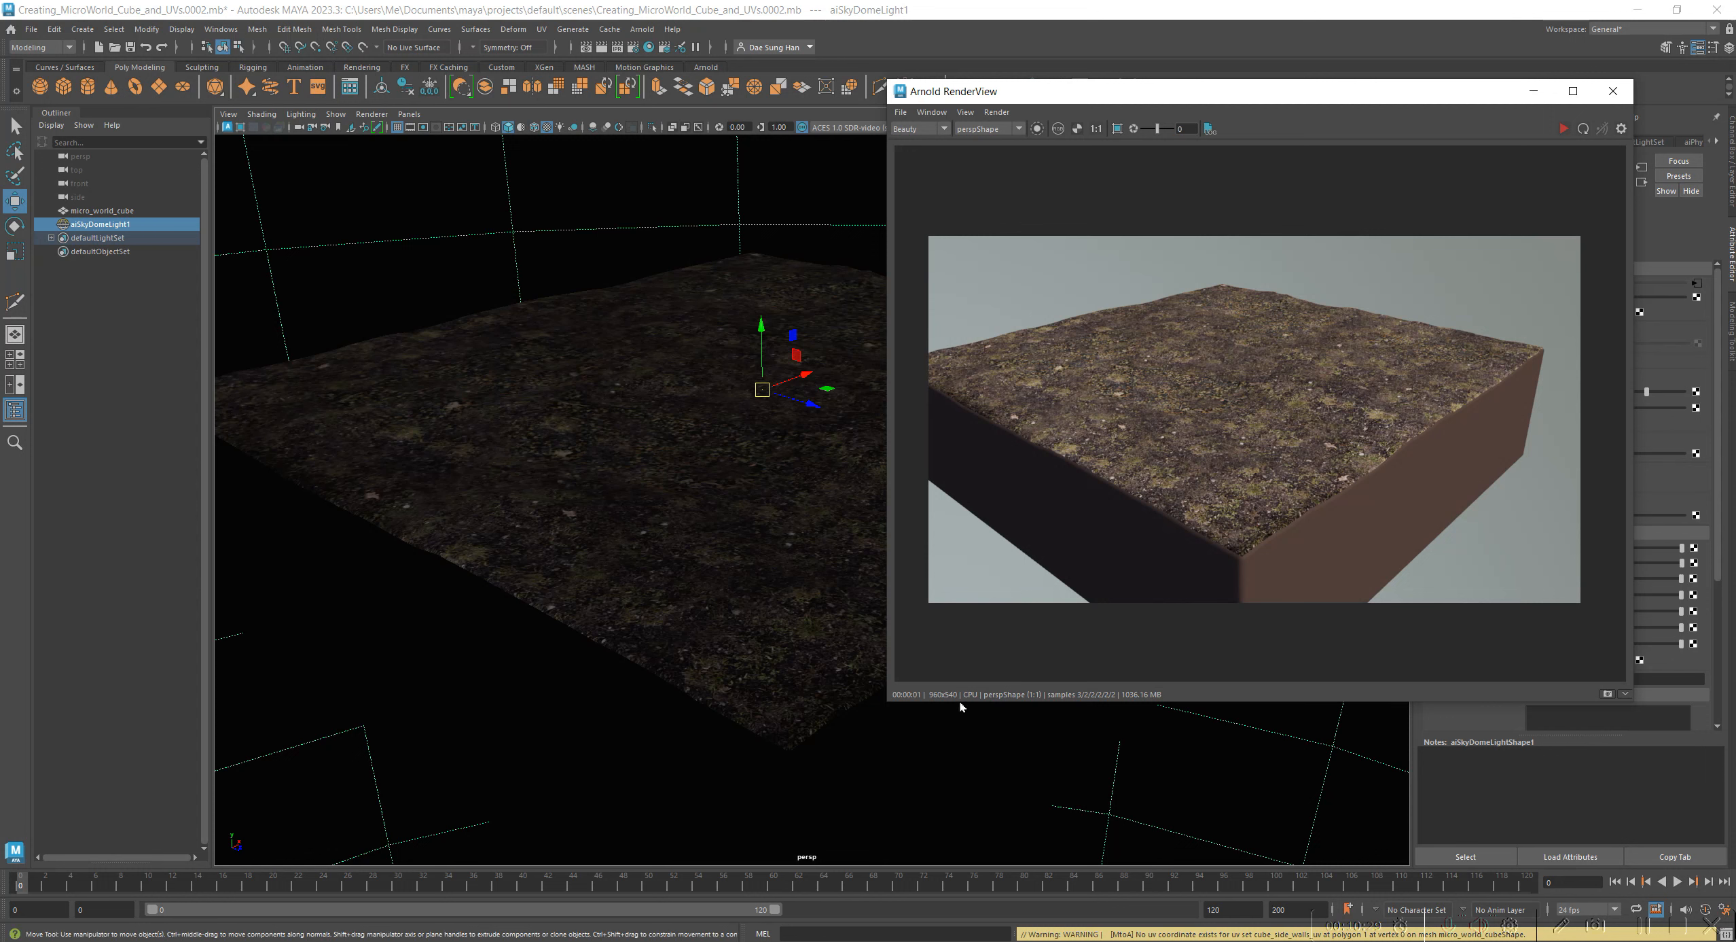
left_click_drag(961, 704, 964, 719)
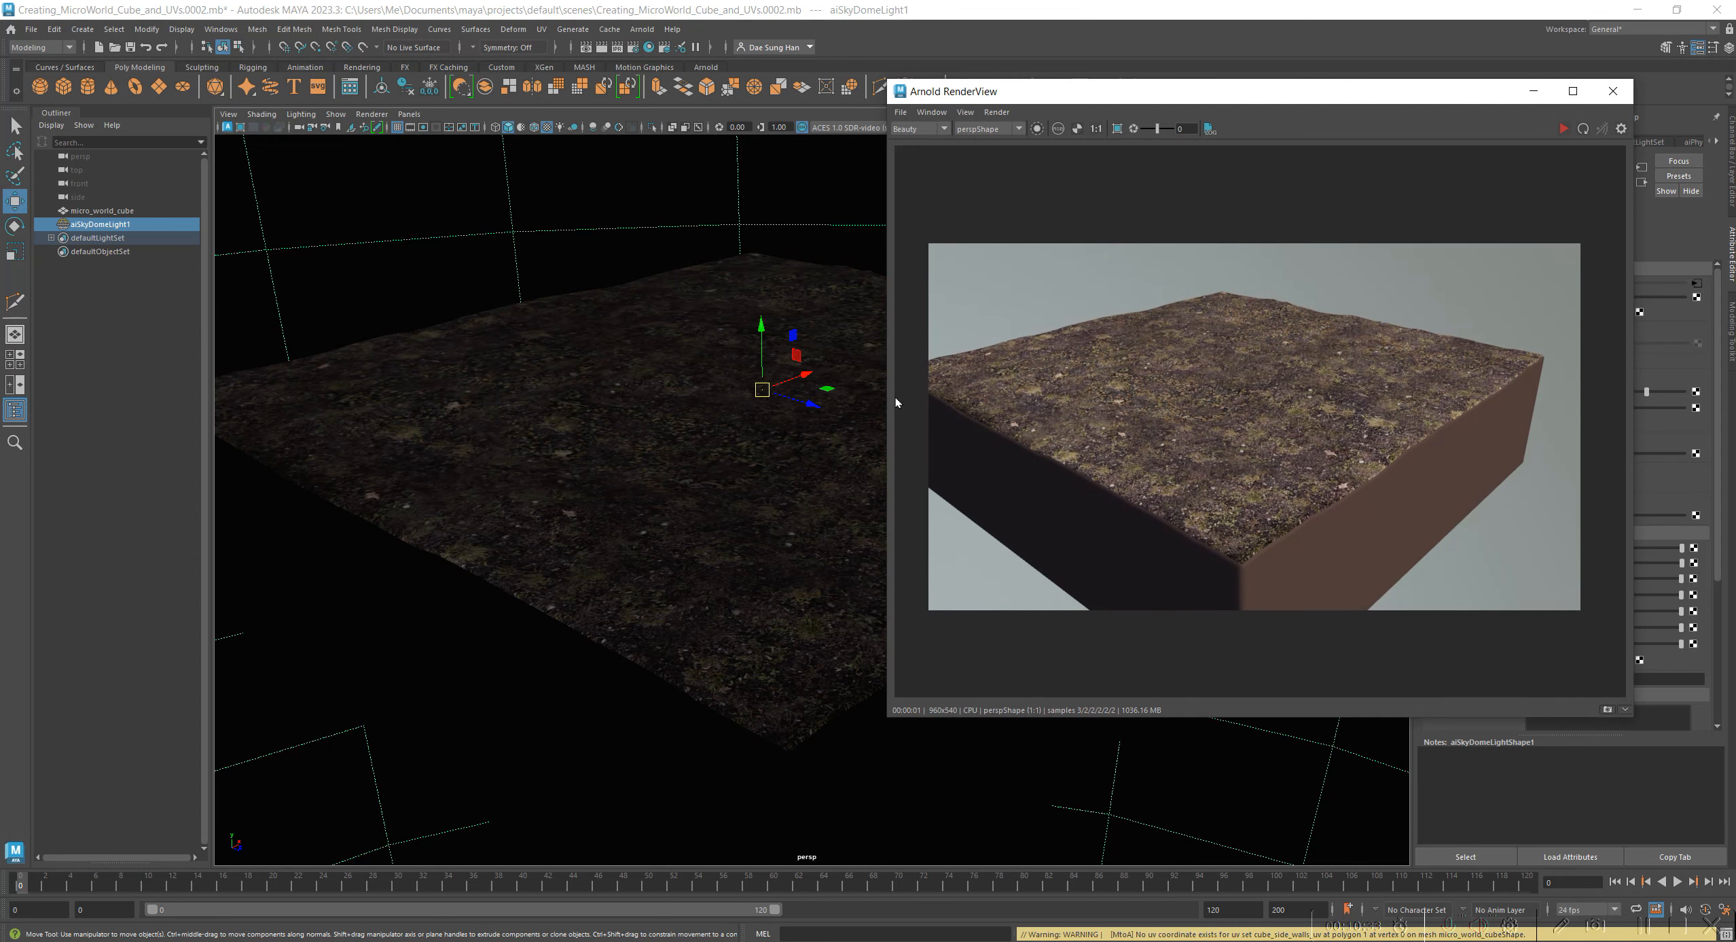
left_click_drag(722, 376, 672, 355, "alt")
left_click(1563, 128)
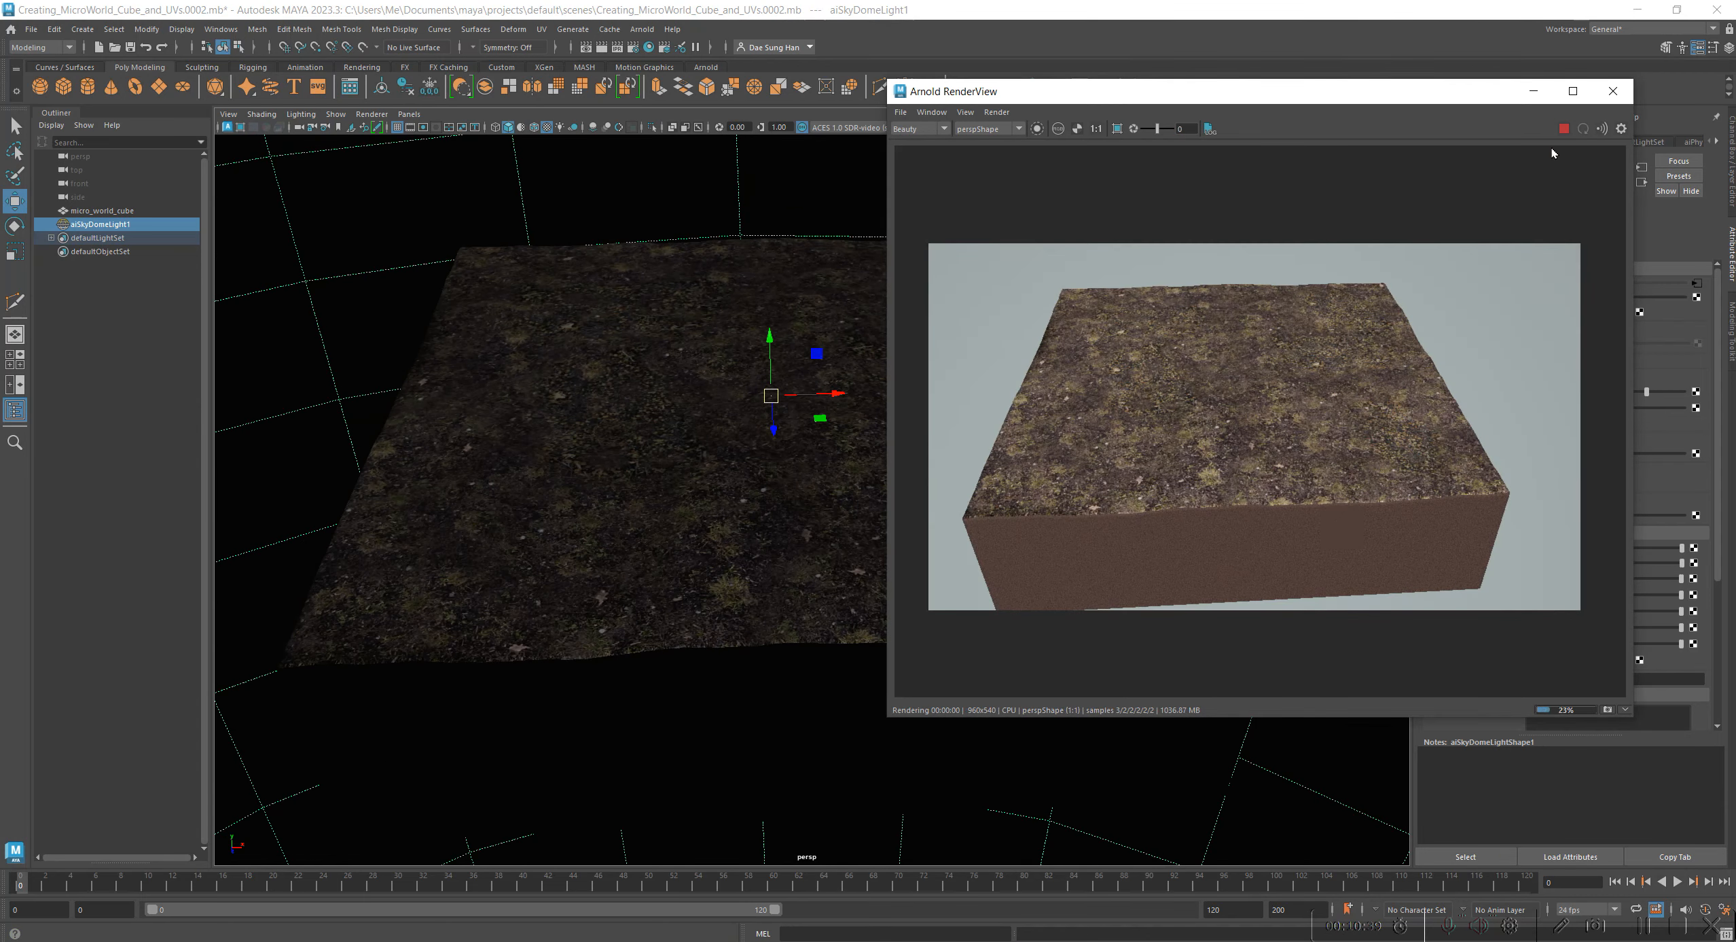
left_click_drag(720, 441, 765, 399, "alt")
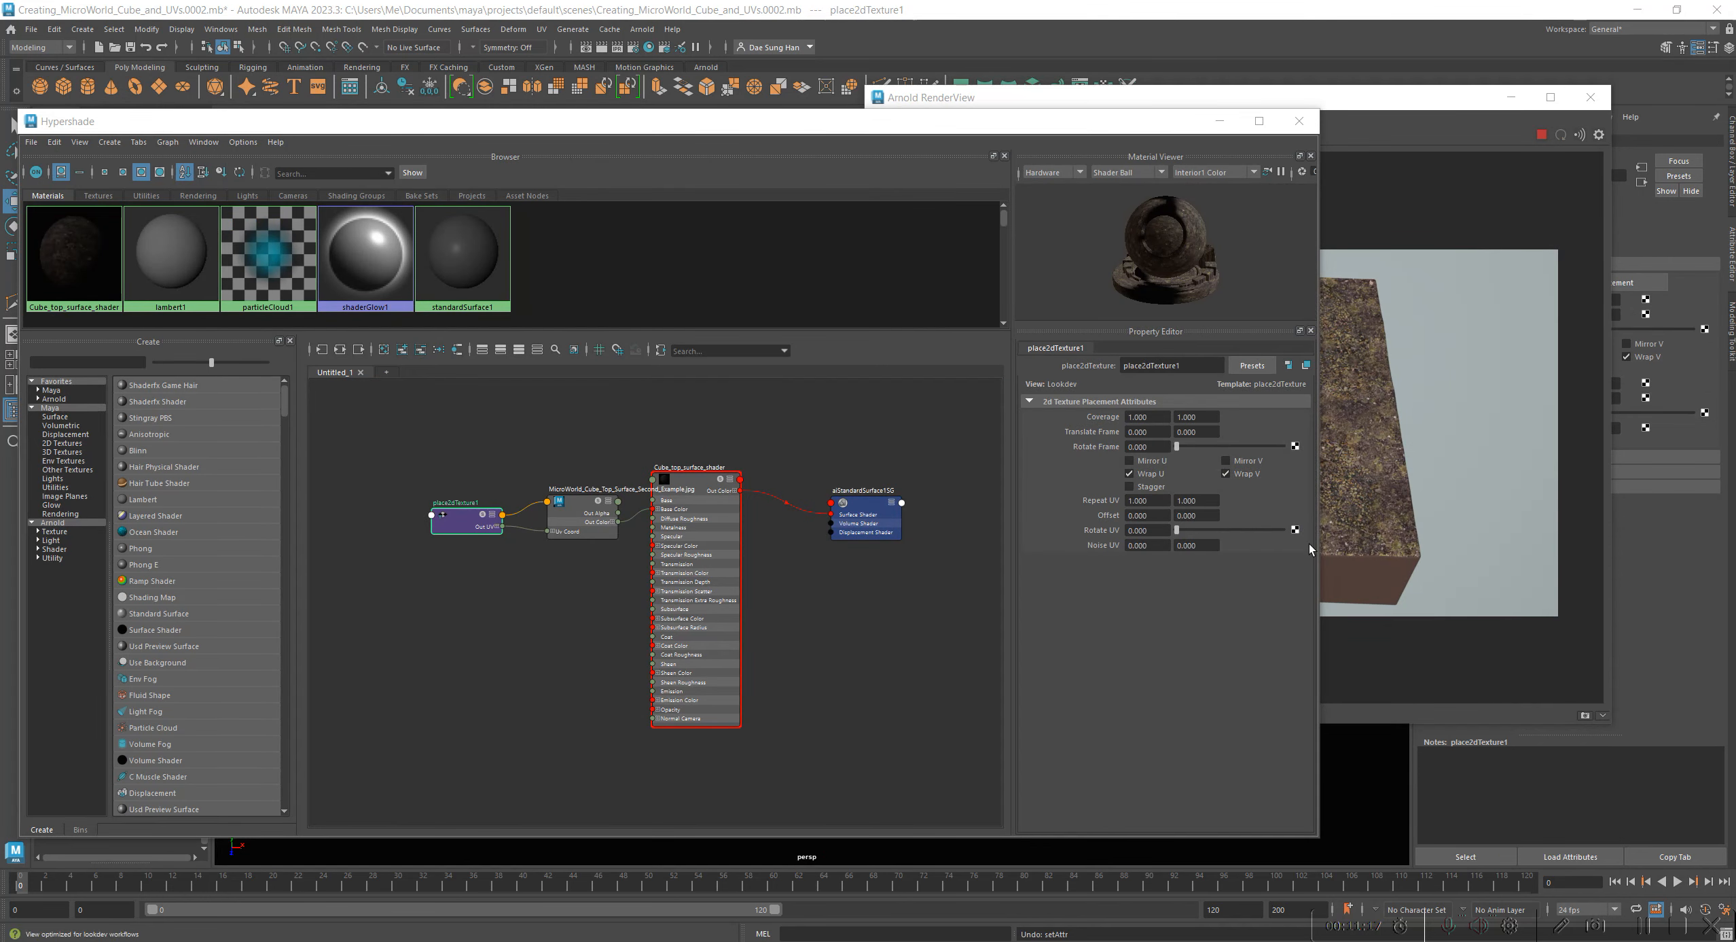
Step: Place the Hypershade and the Arnold RenderView side by side and enlarge the top surface shader's node graph
left_click_drag(1387, 99, 1411, 56)
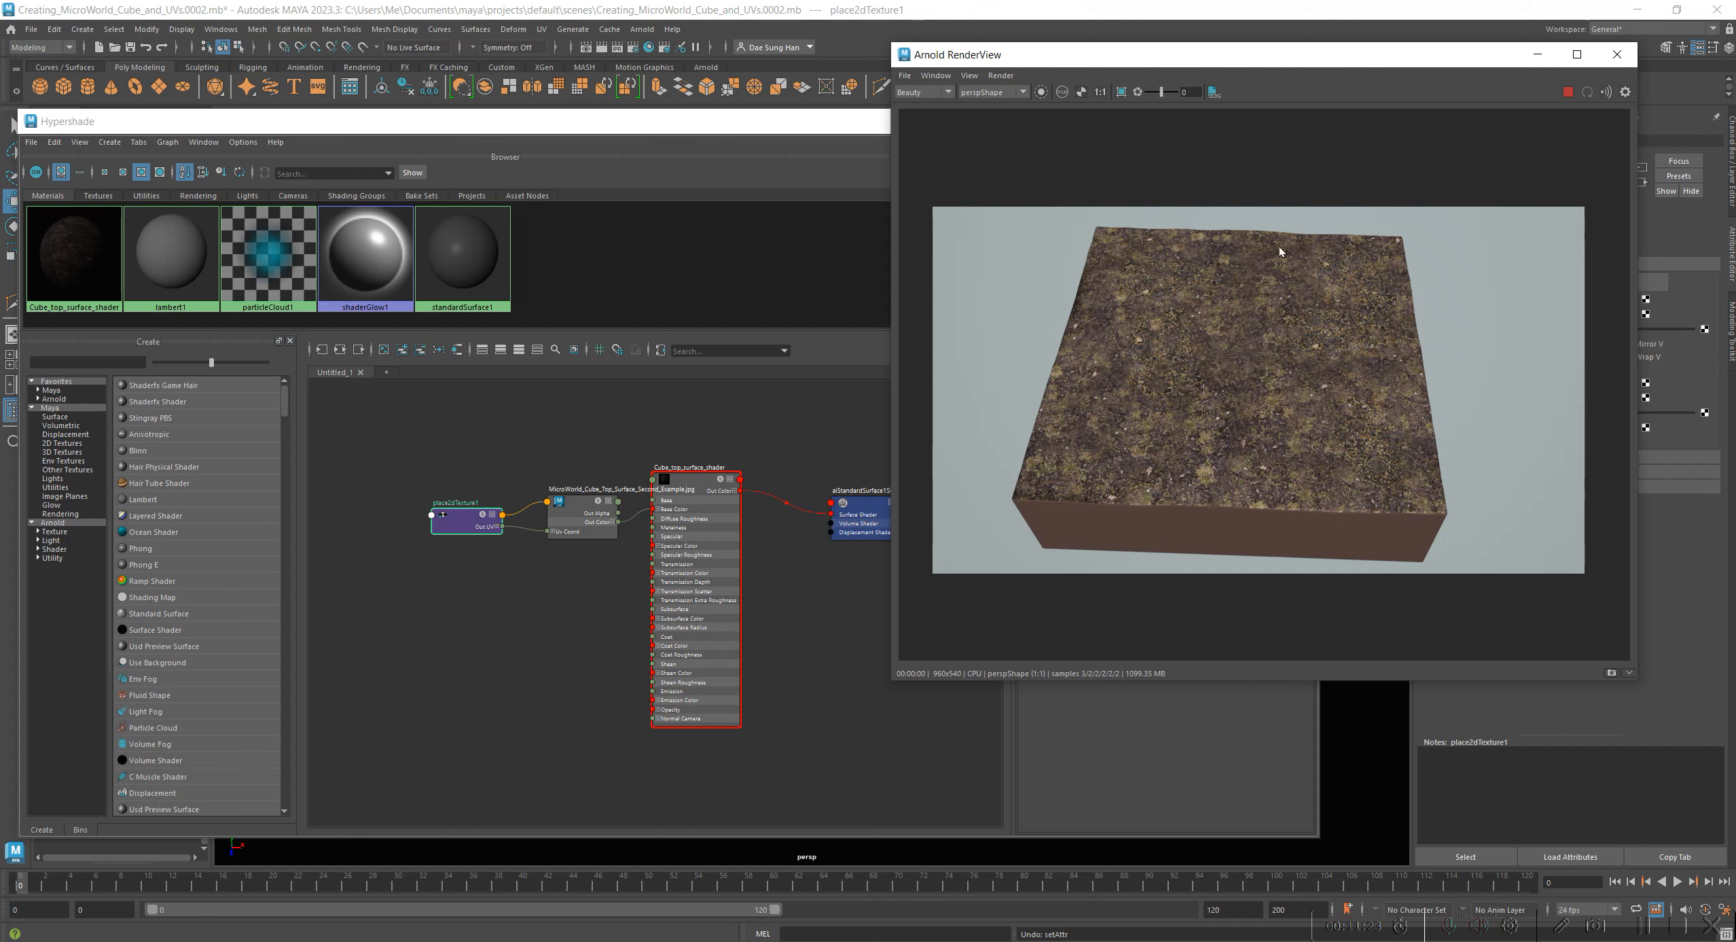
left_click_drag(725, 124, 453, 123)
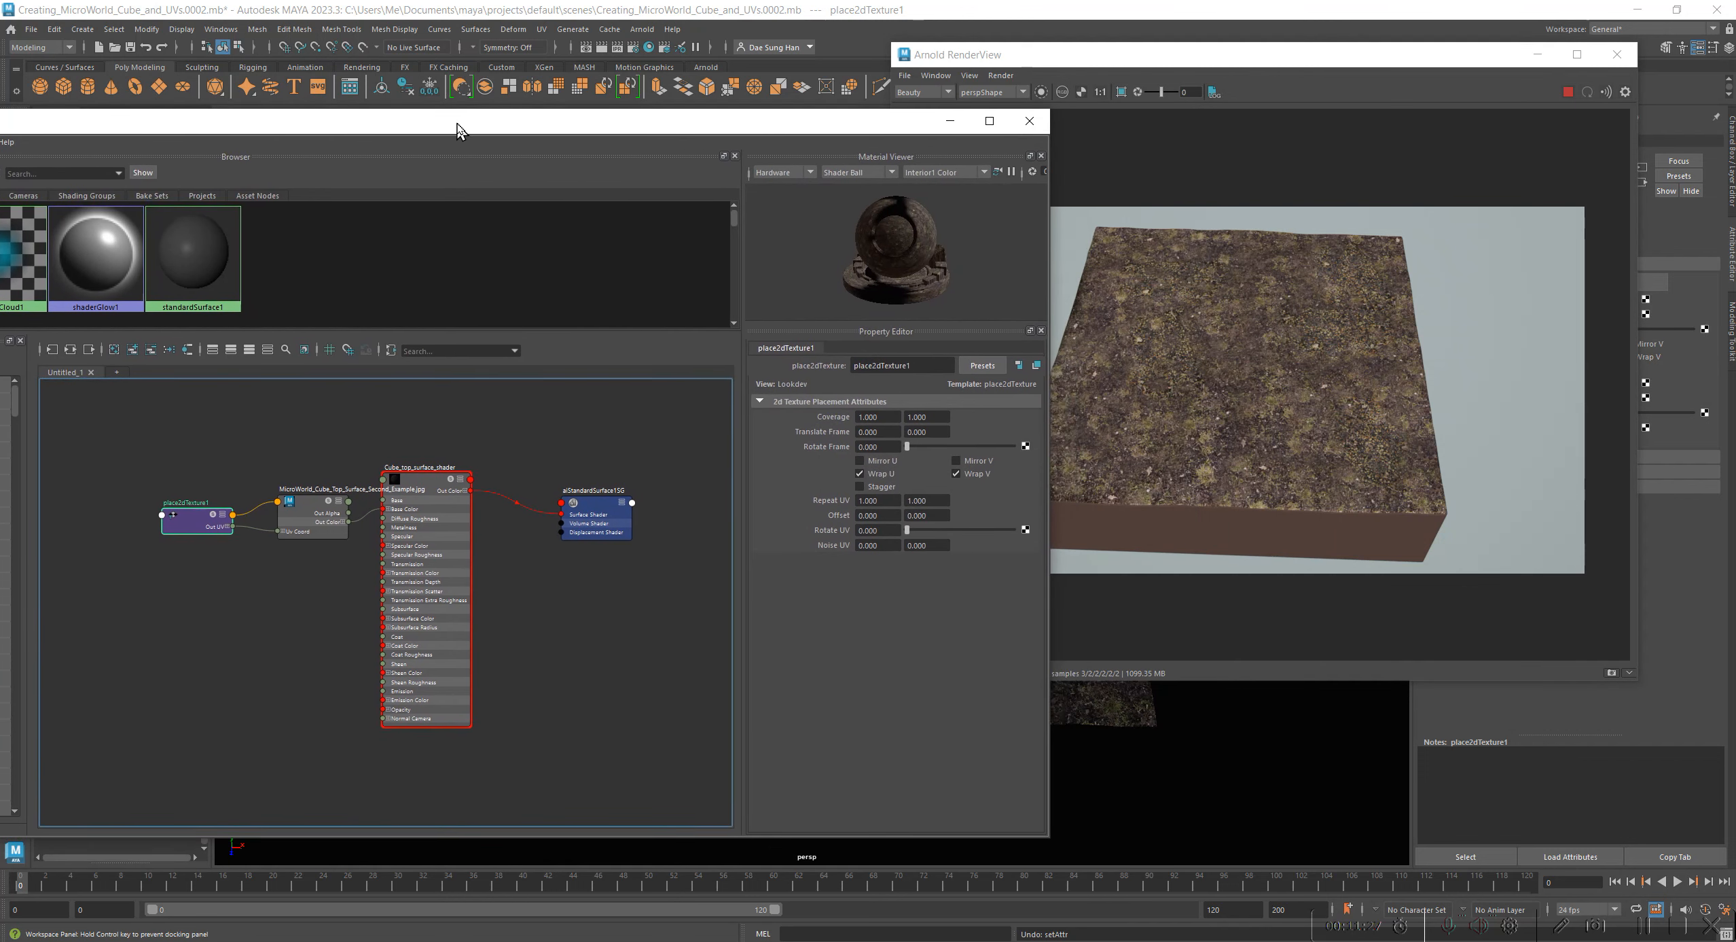
scroll(411, 510, "up", 5)
middle_click_drag(341, 480, 503, 537, "alt")
scroll(503, 536, "down", 3)
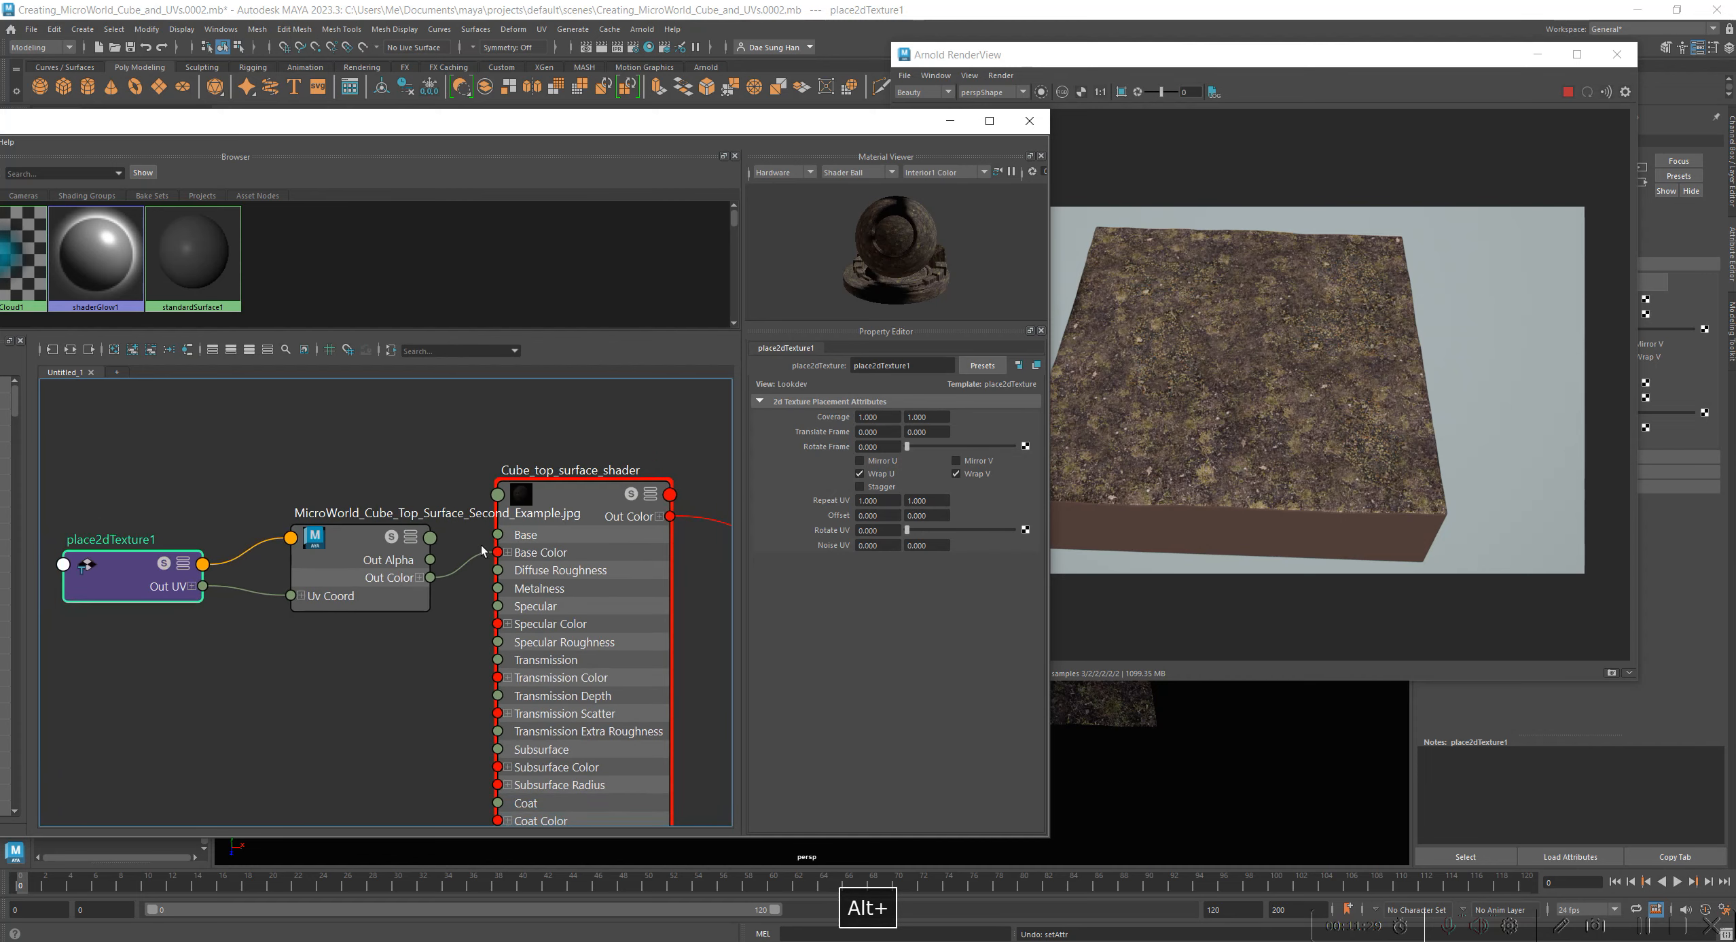
Step: Rearrange the Cube_top_surface_shader, texture file and place2dTexture1 nodes in the graph, leaving place2dTexture1 selected
left_click(578, 489)
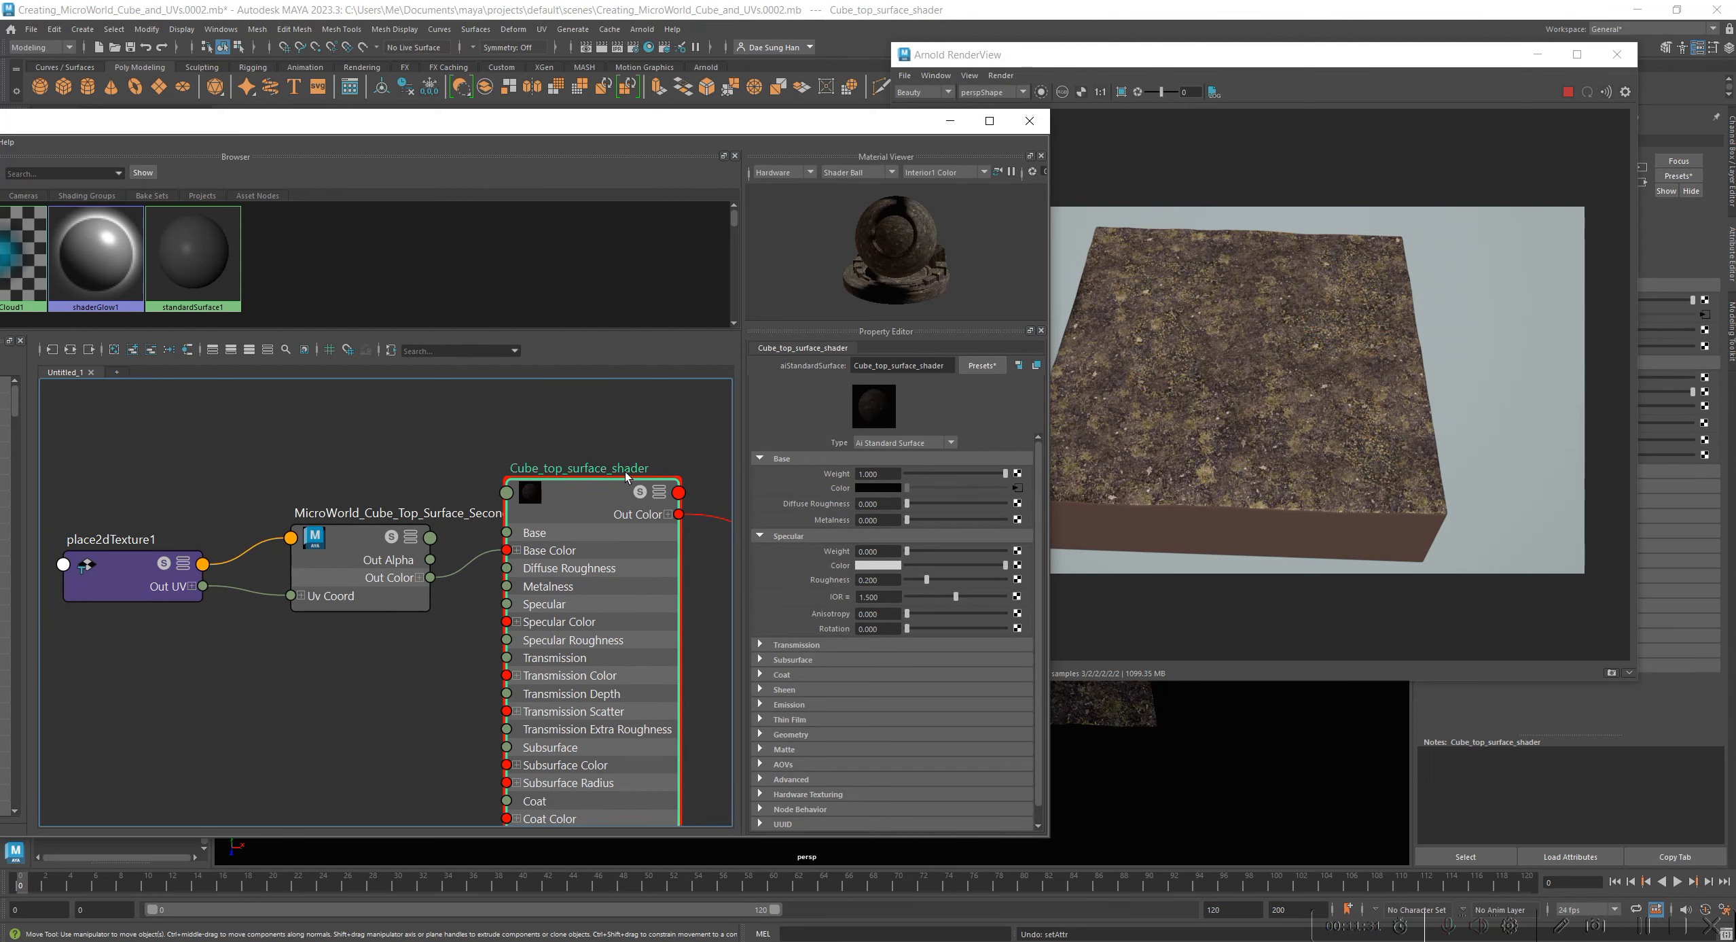
left_click_drag(593, 497, 603, 485)
left_click_drag(120, 577, 141, 537)
left_click_drag(345, 549, 335, 502)
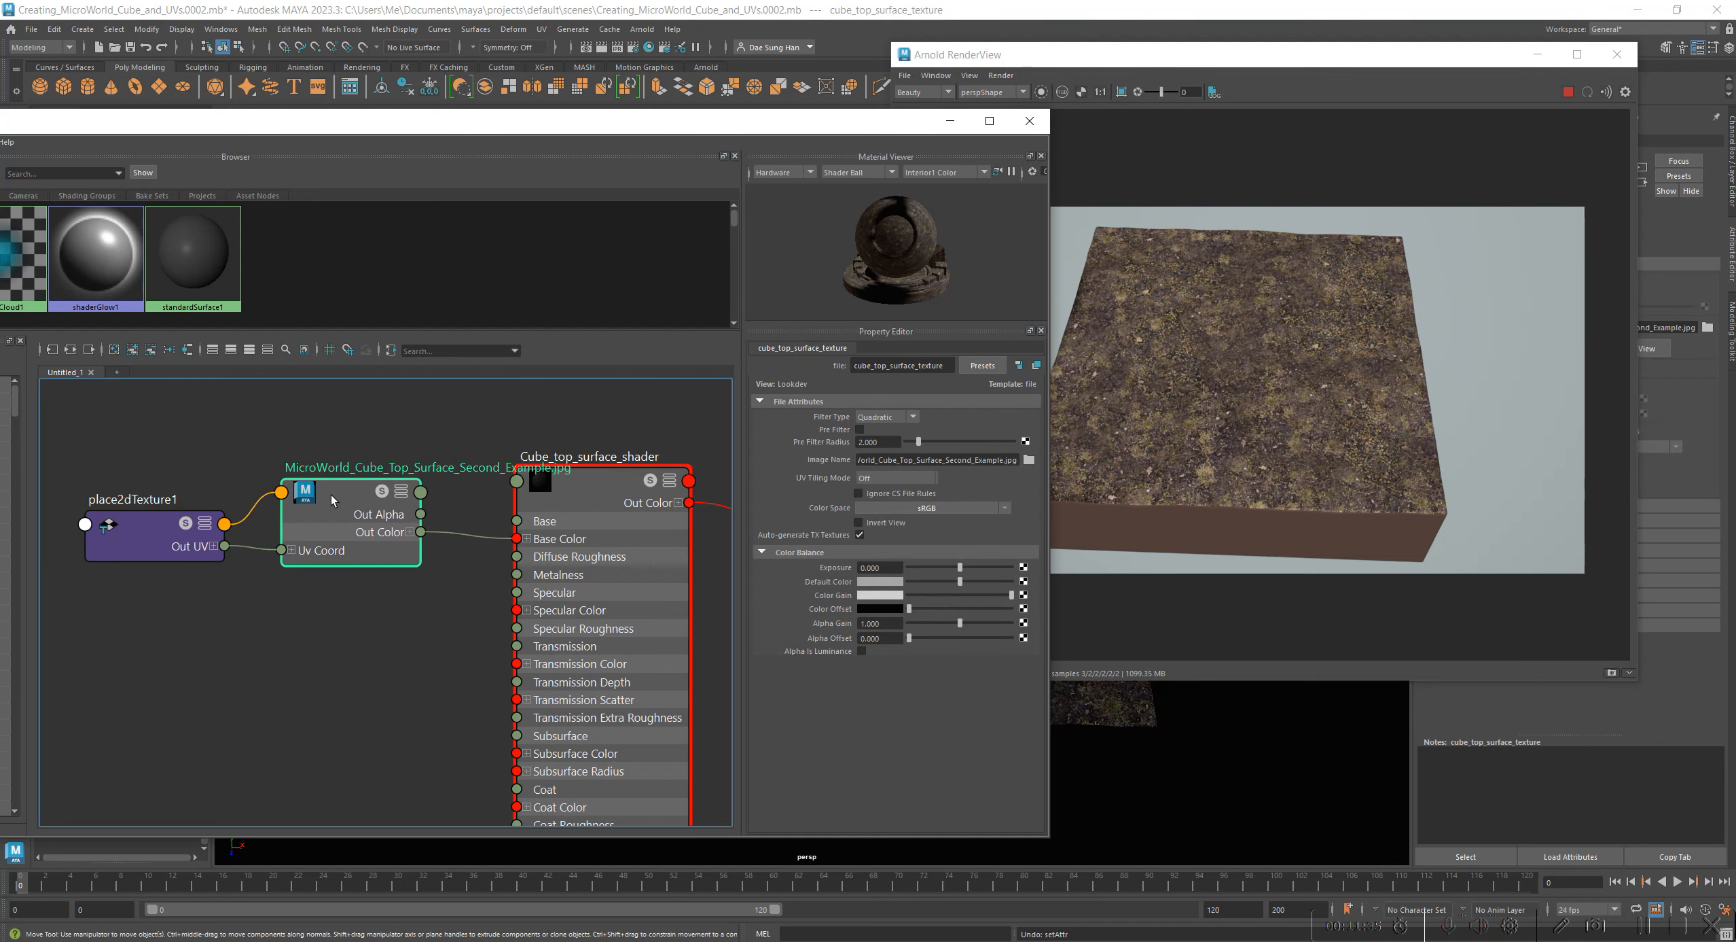
mouse_move(156, 530)
left_mouse_down()
mouse_move(150, 489)
mouse_move(137, 508)
left_mouse_up()
left_click_drag(342, 501, 328, 451)
mouse_move(136, 502)
left_mouse_down()
mouse_move(121, 485)
mouse_move(156, 471)
mouse_move(131, 471)
left_mouse_up()
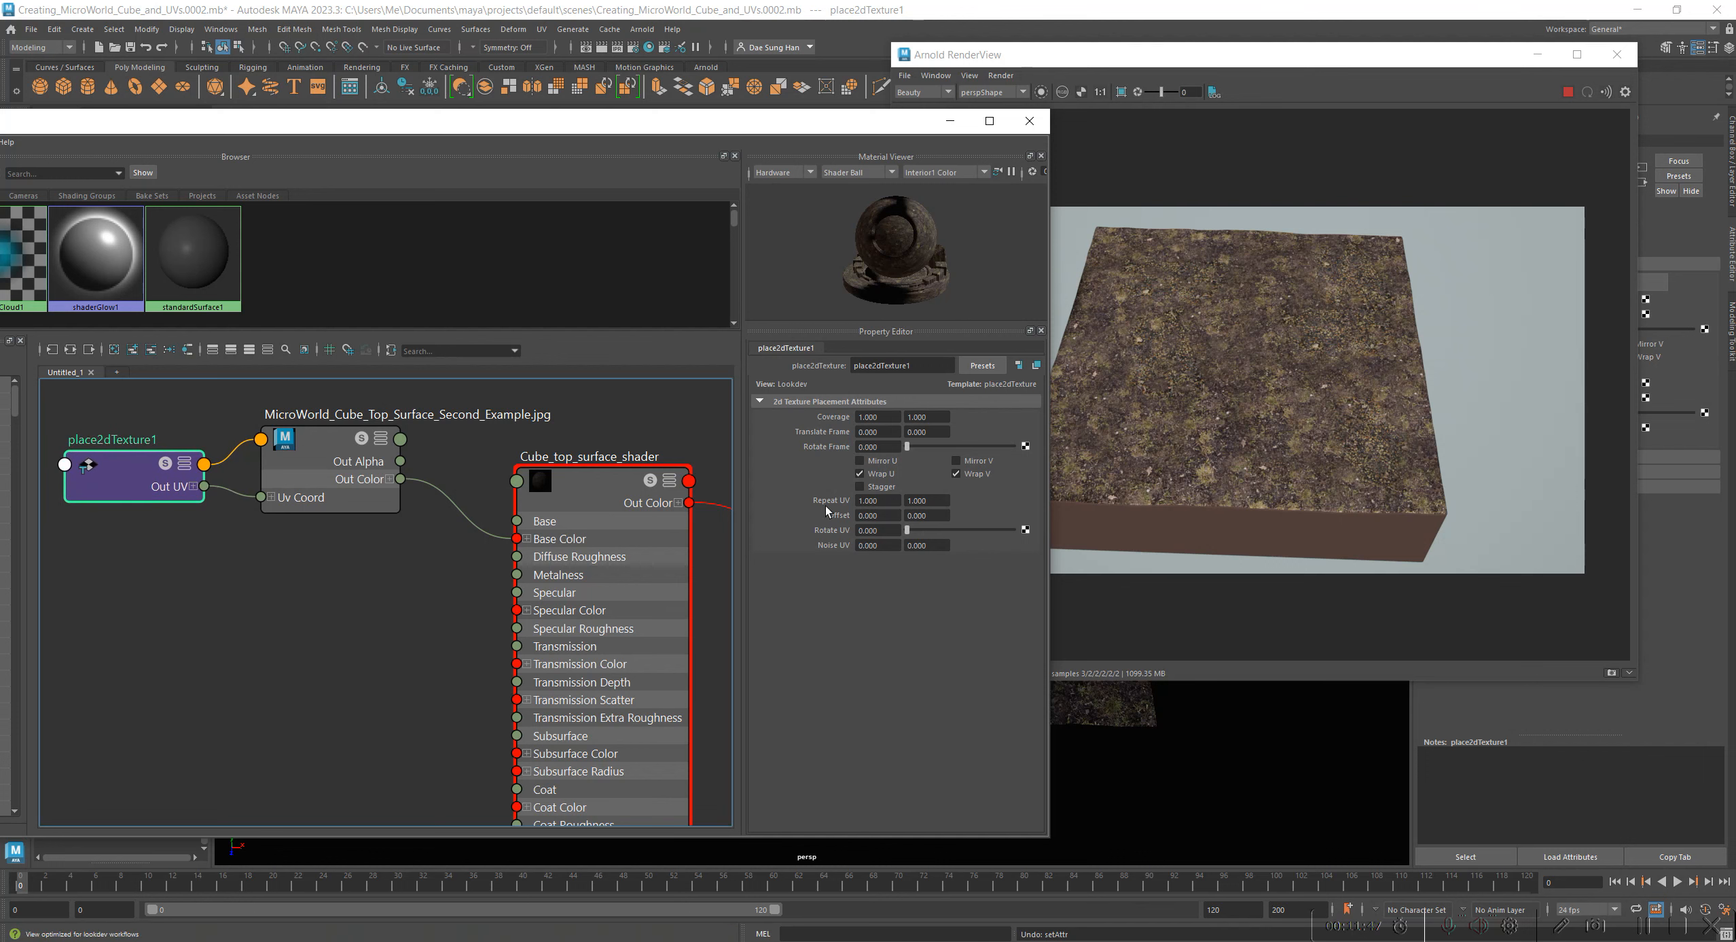
Step: Set both Repeat UV values of the place2dTexture1 node to 2
double_click(862, 501)
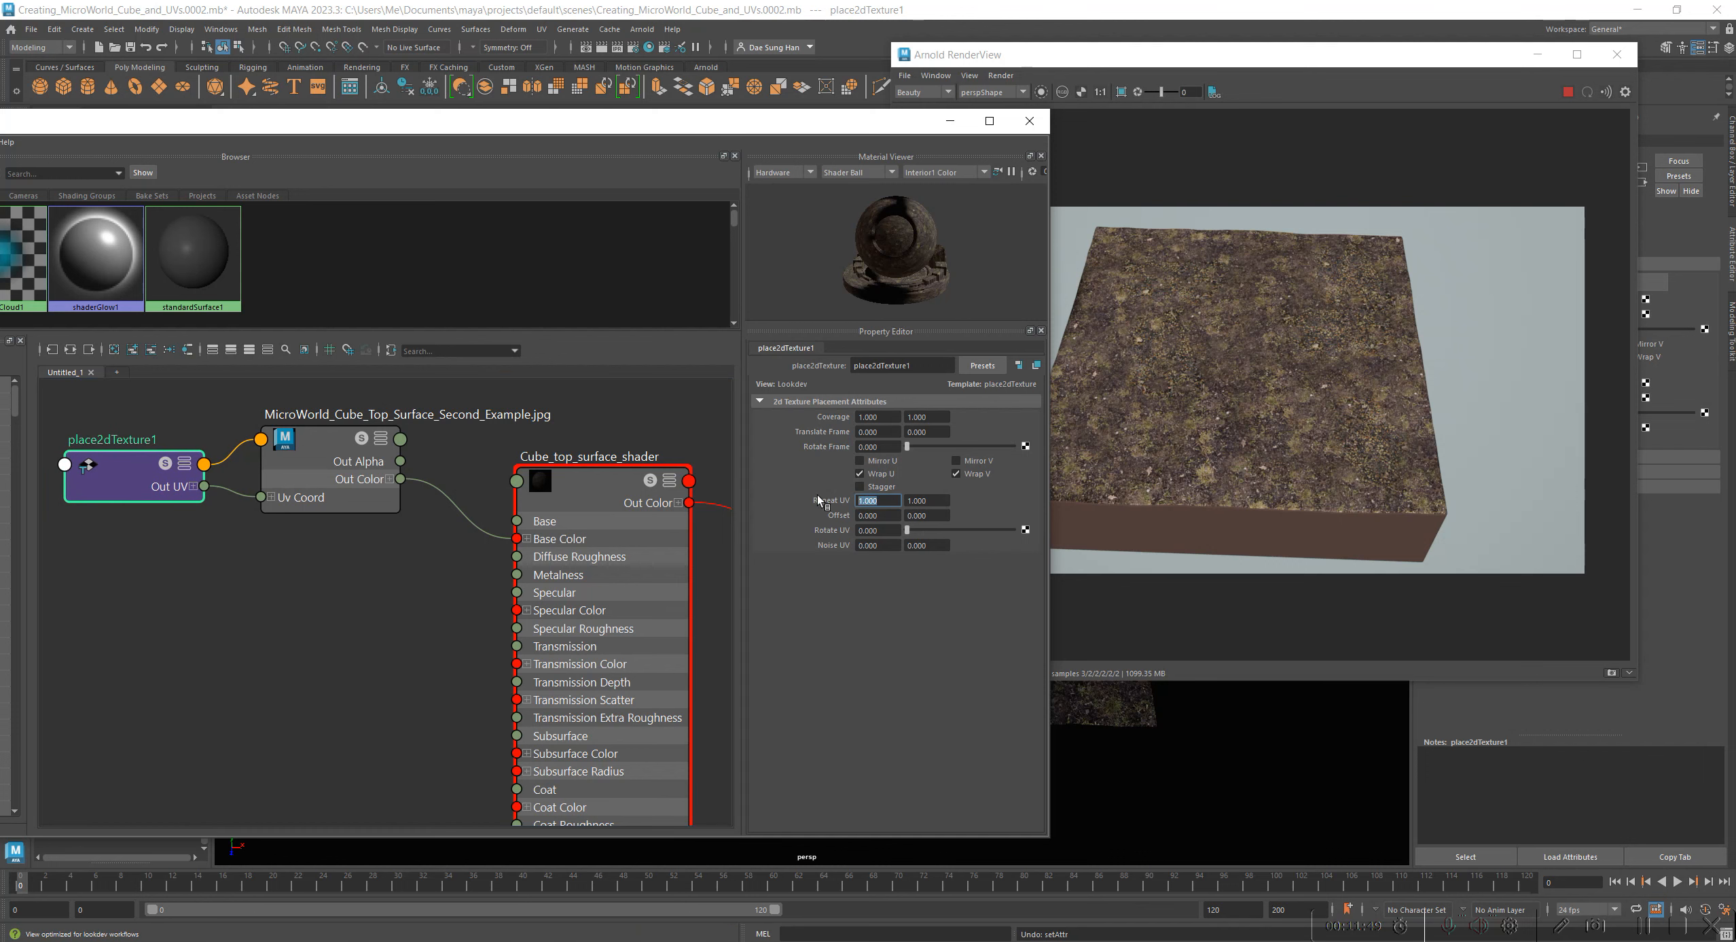
type("2")
key("Return")
double_click(941, 501)
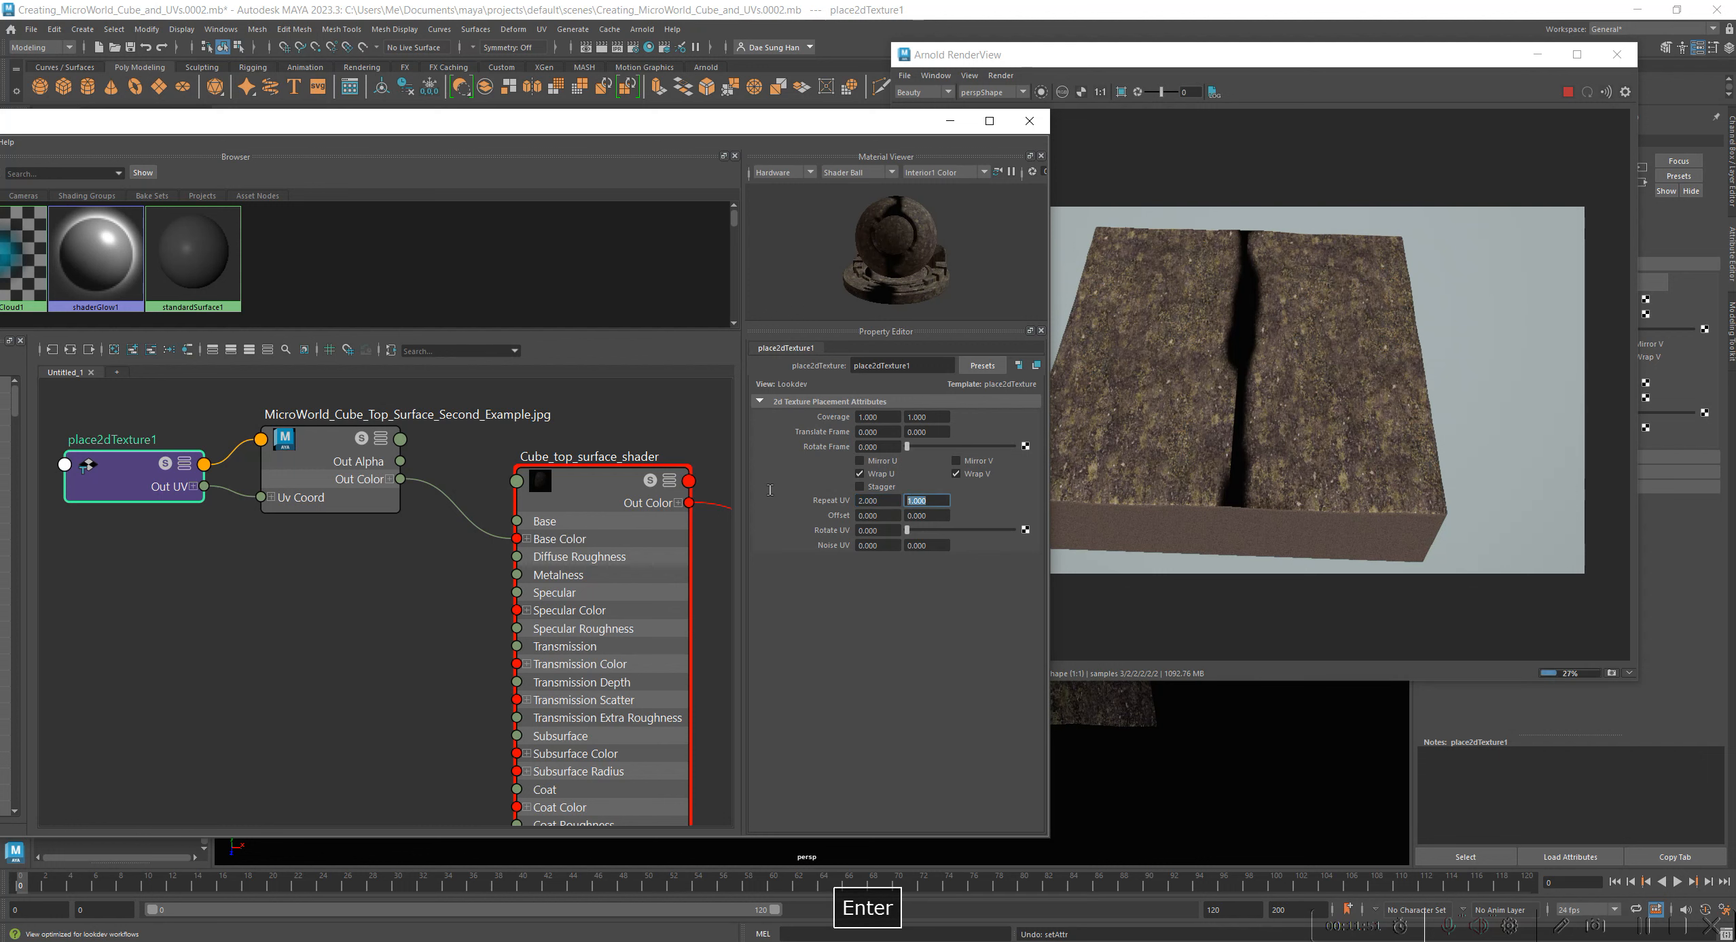
type("2")
key("Return")
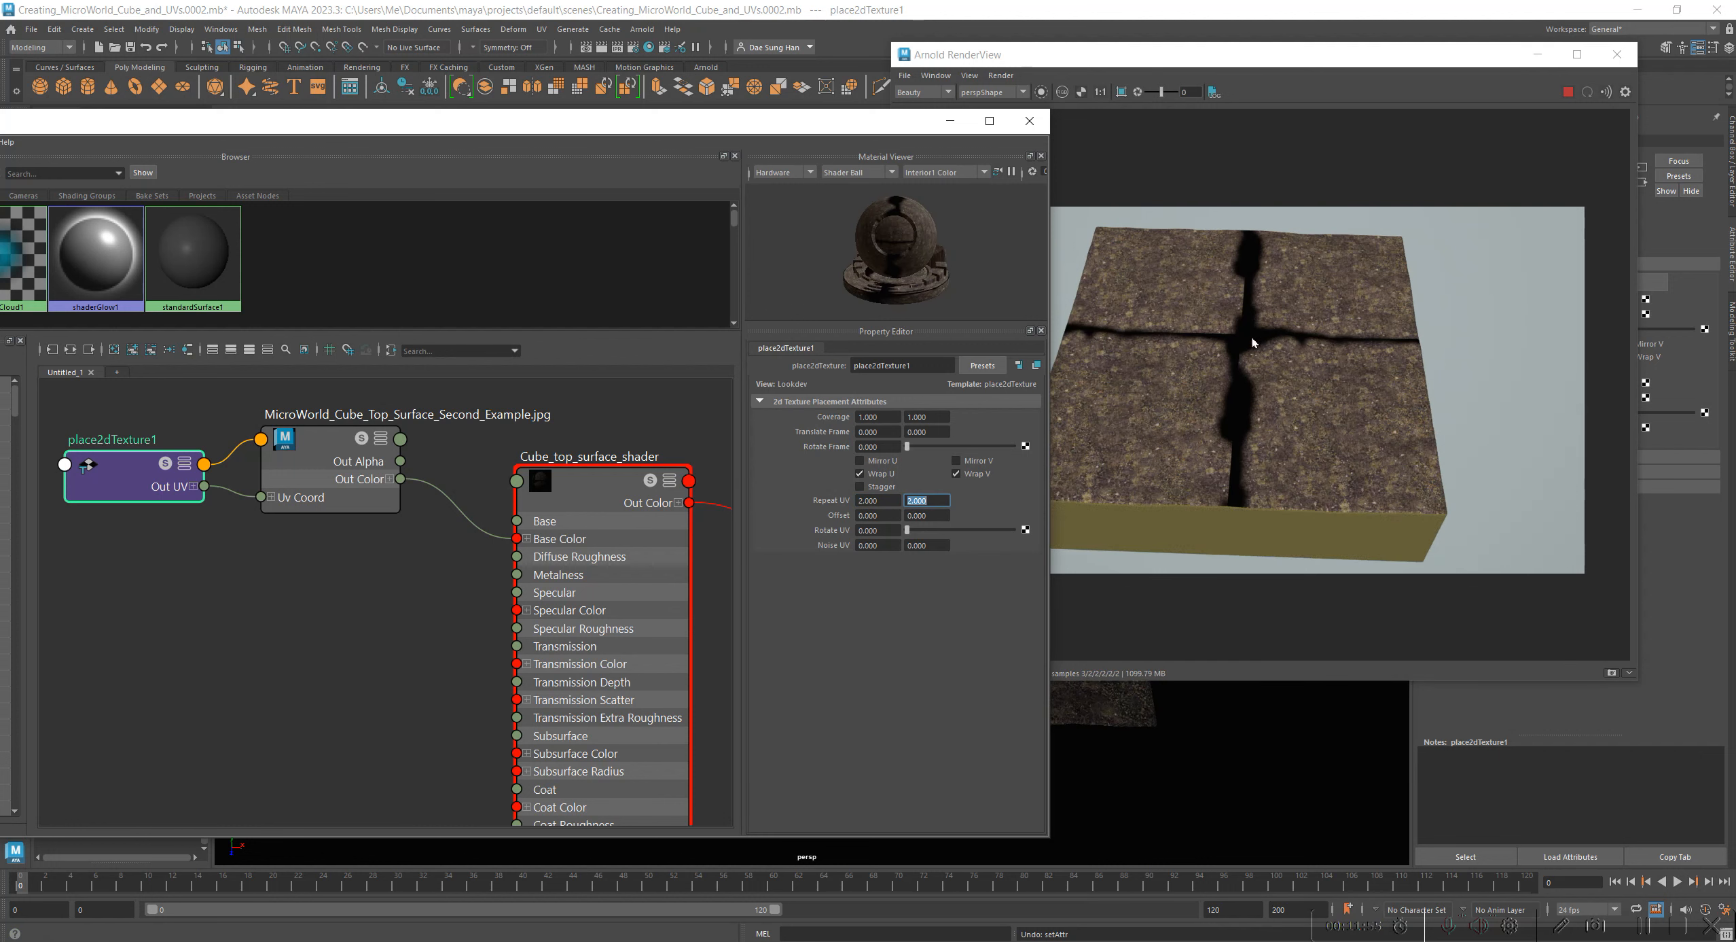
Step: Check the edges of the top surface texture in Photoshop, and examine the seams between the tiles on the rendered cube
left_click(897, 940)
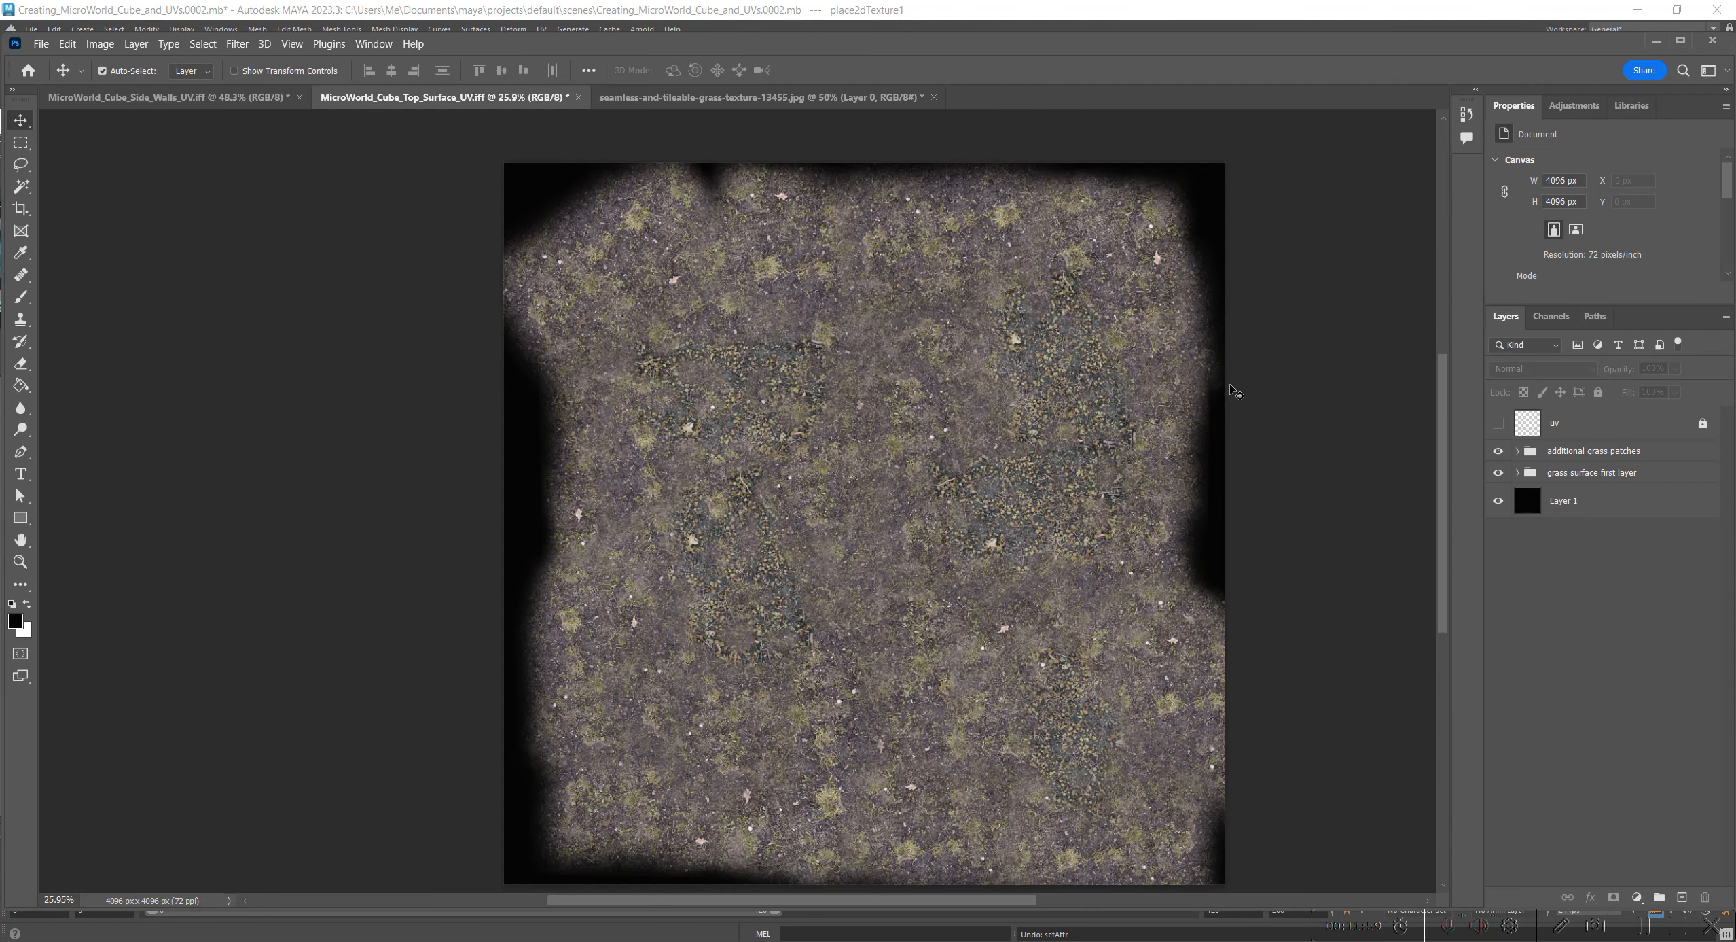
key("alt+Tab")
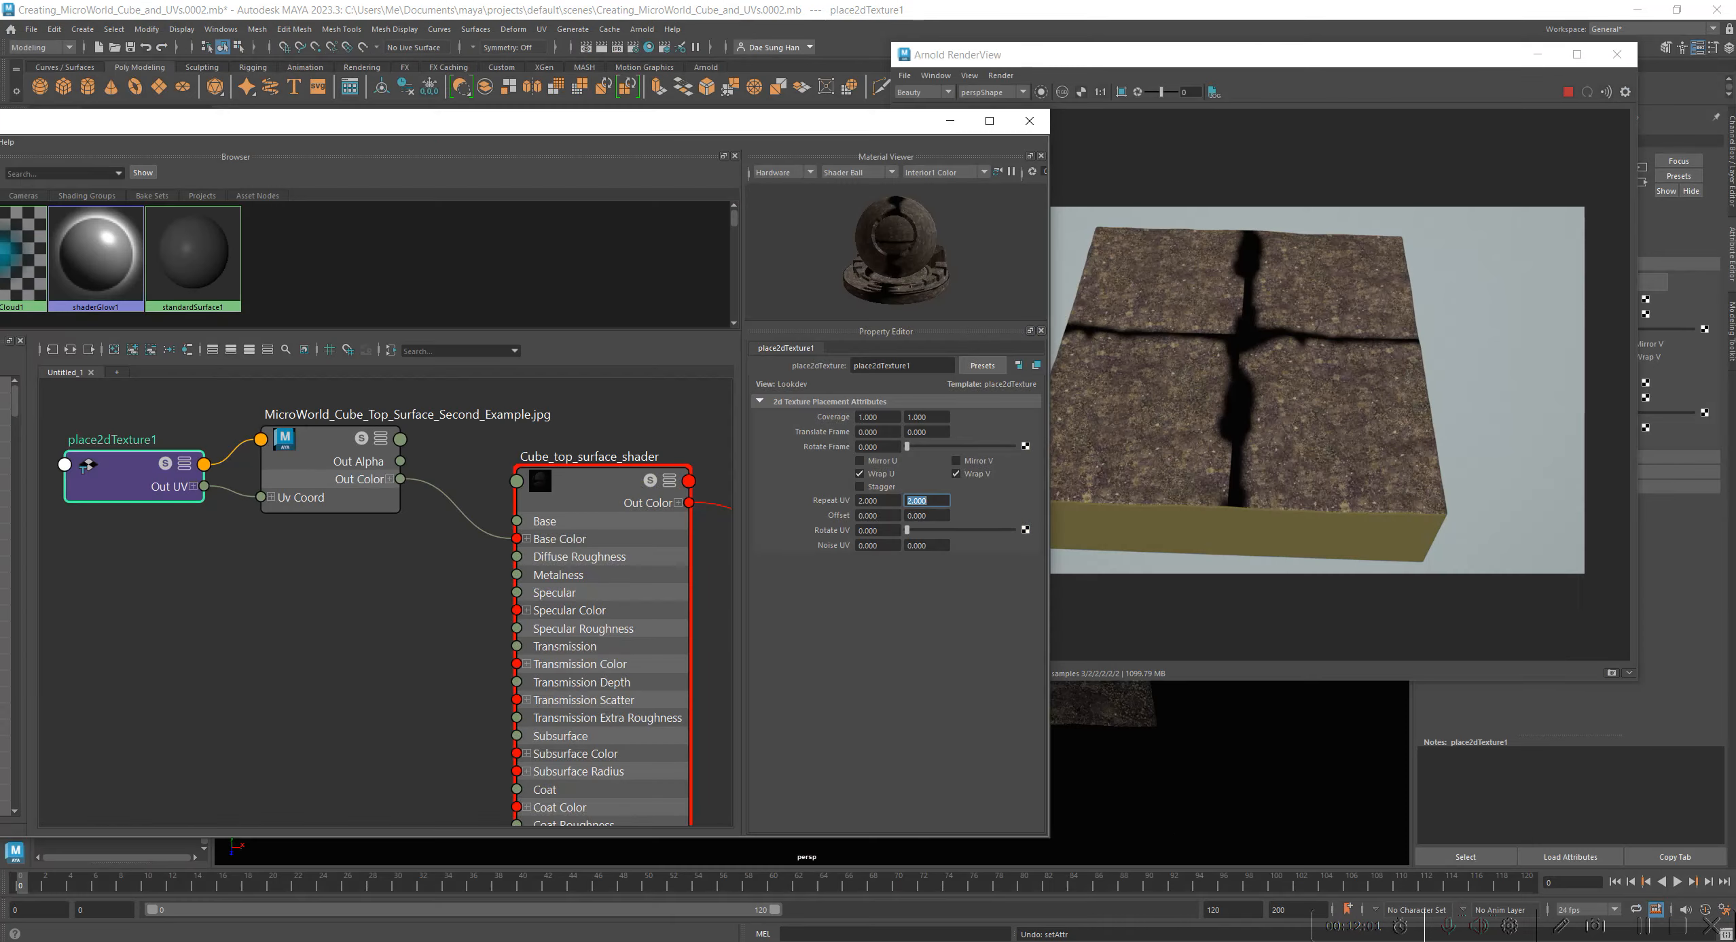
left_click_drag(853, 123, 575, 115)
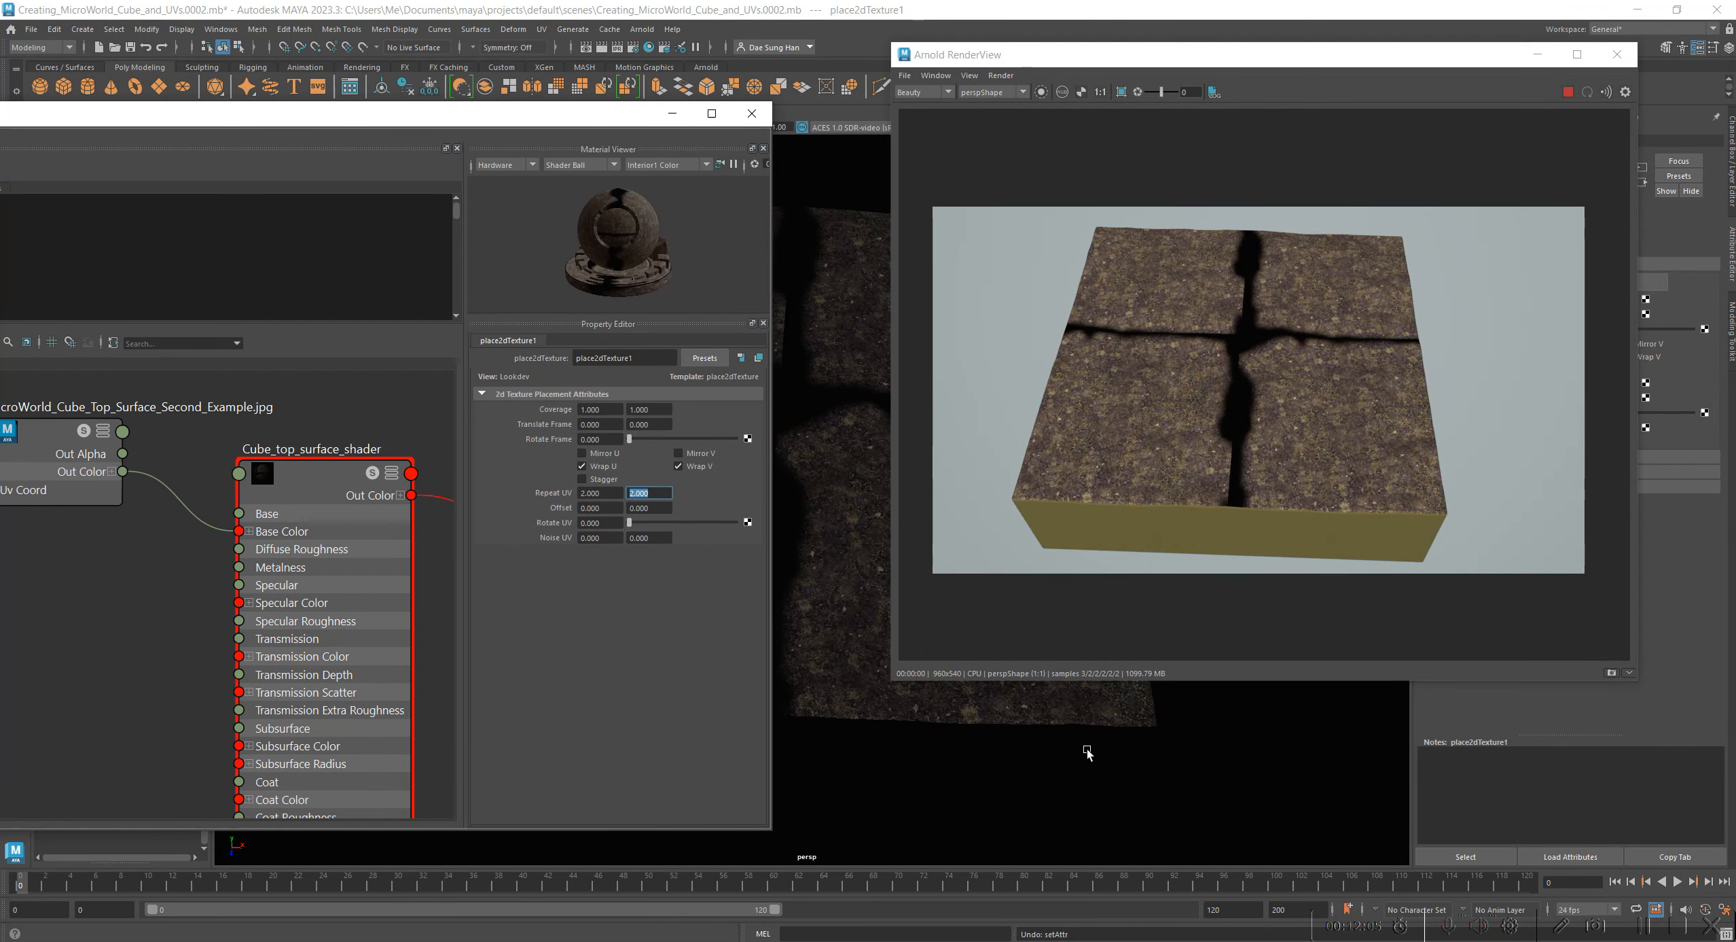
mouse_move(1100, 726)
left_mouse_down("alt")
mouse_move(1033, 715)
mouse_move(1086, 721)
left_mouse_up("alt")
right_click_drag(1087, 717, 1166, 733, "alt")
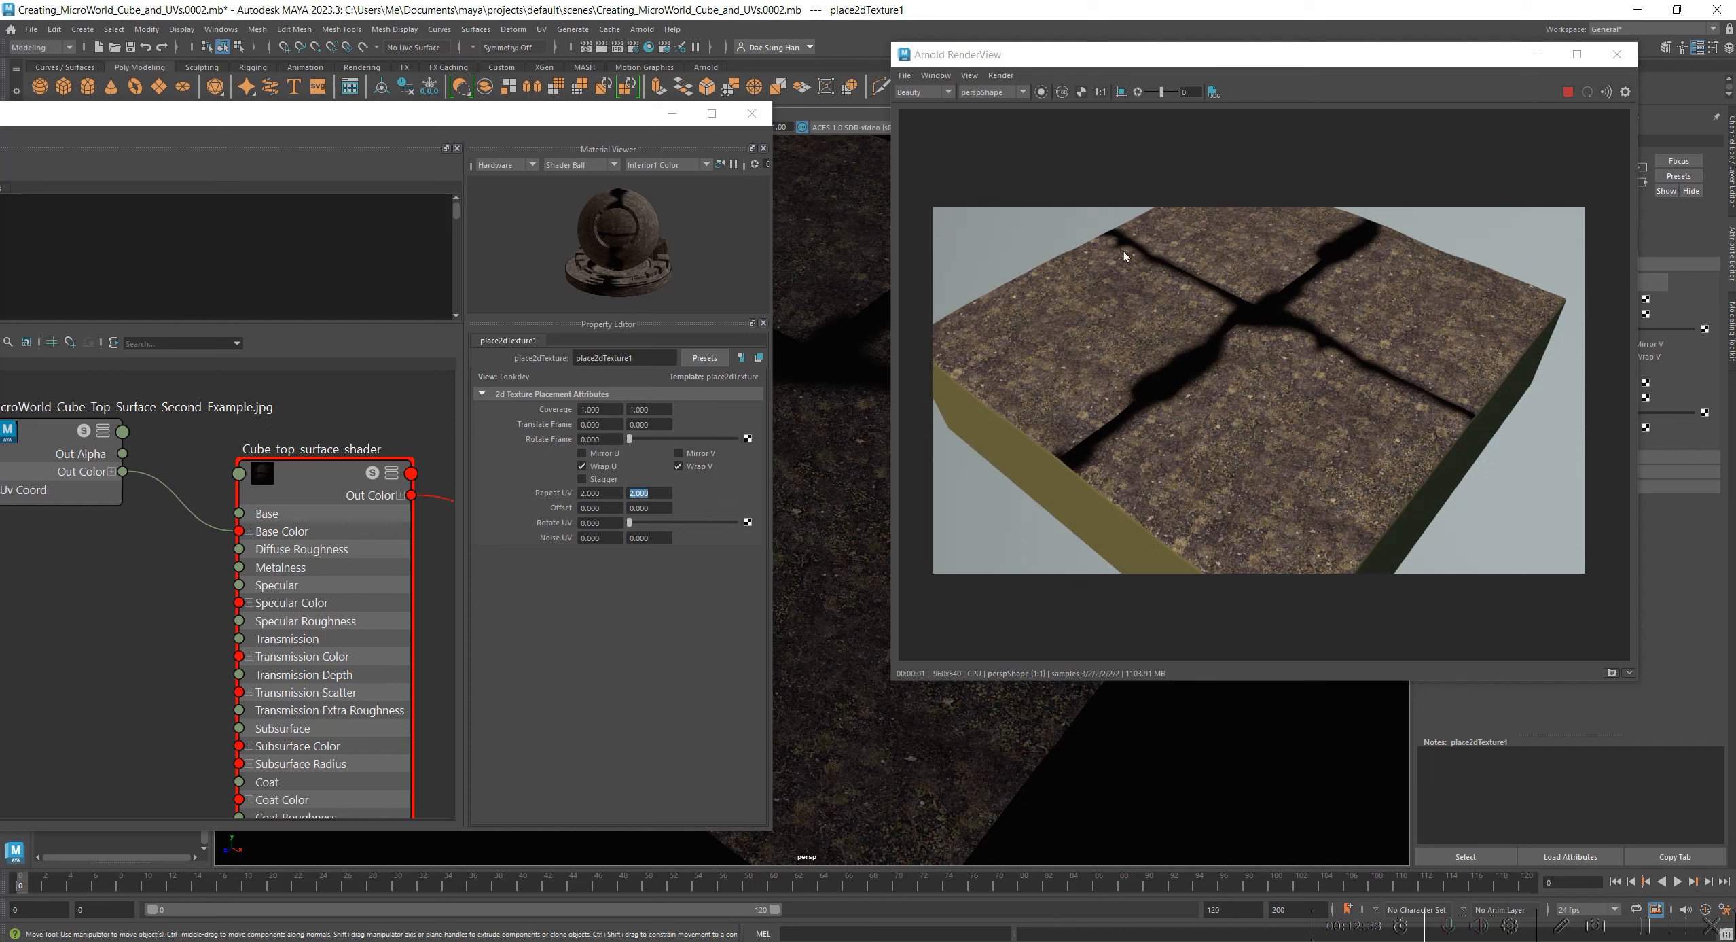
left_click_drag(989, 64, 555, 63)
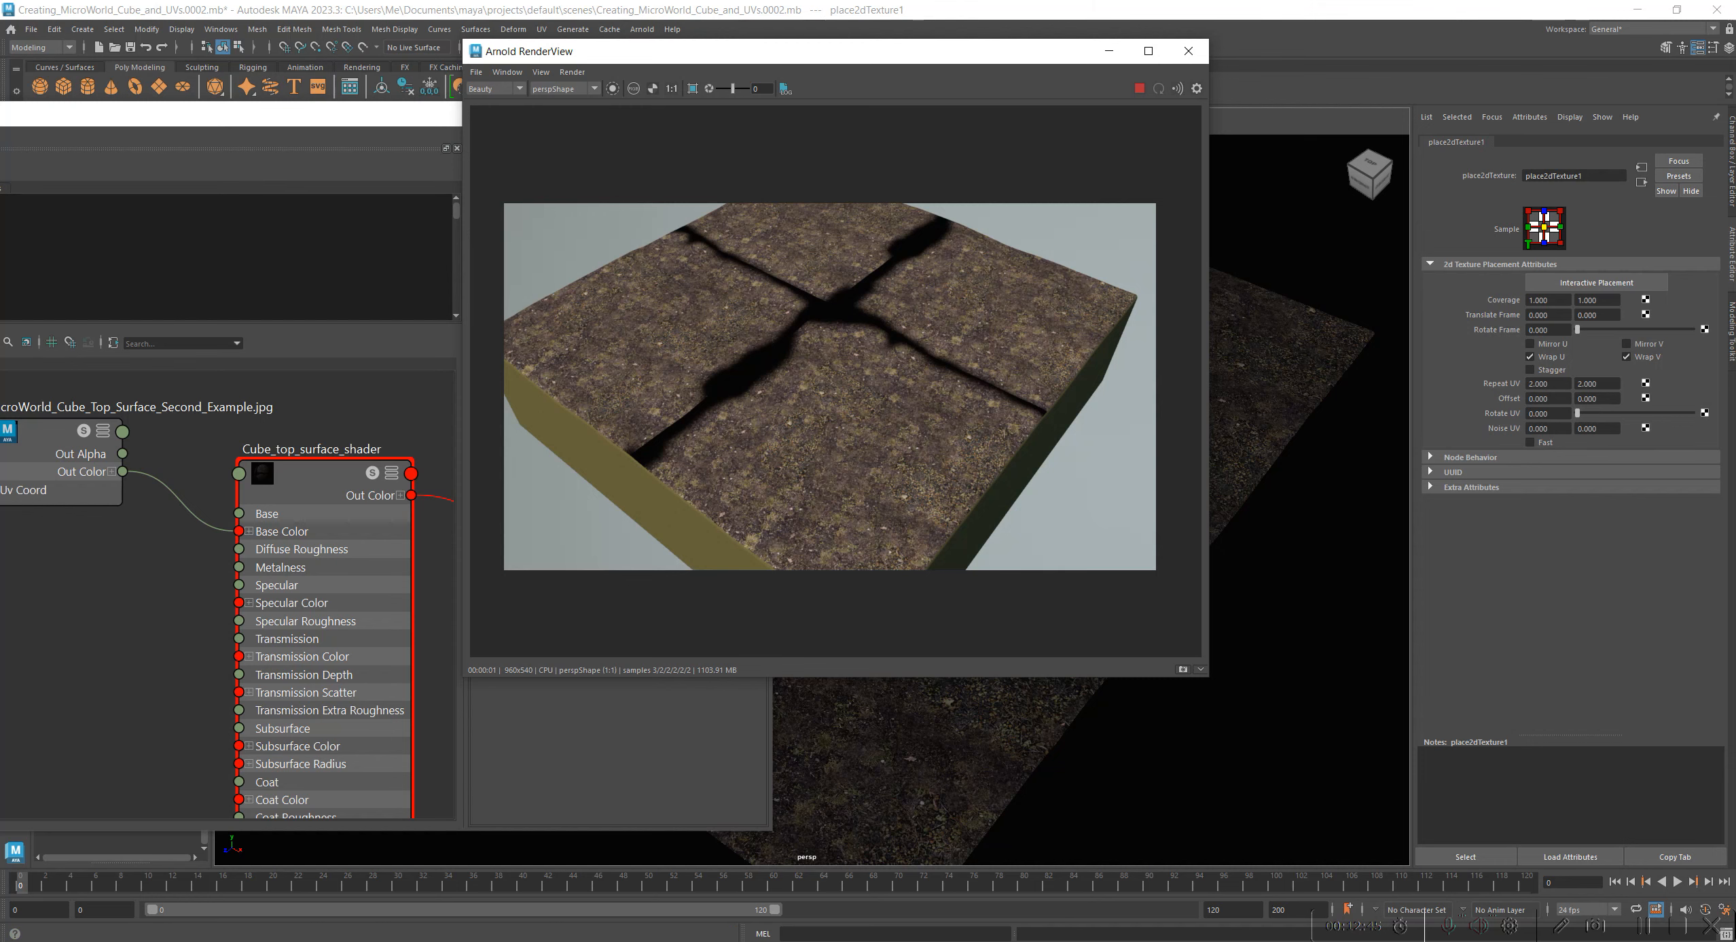
Step: Switch to the top surface texture in Photoshop, expand the "grass surface first layer" group and select Layer 2 at its bottom
left_click(1371, 940)
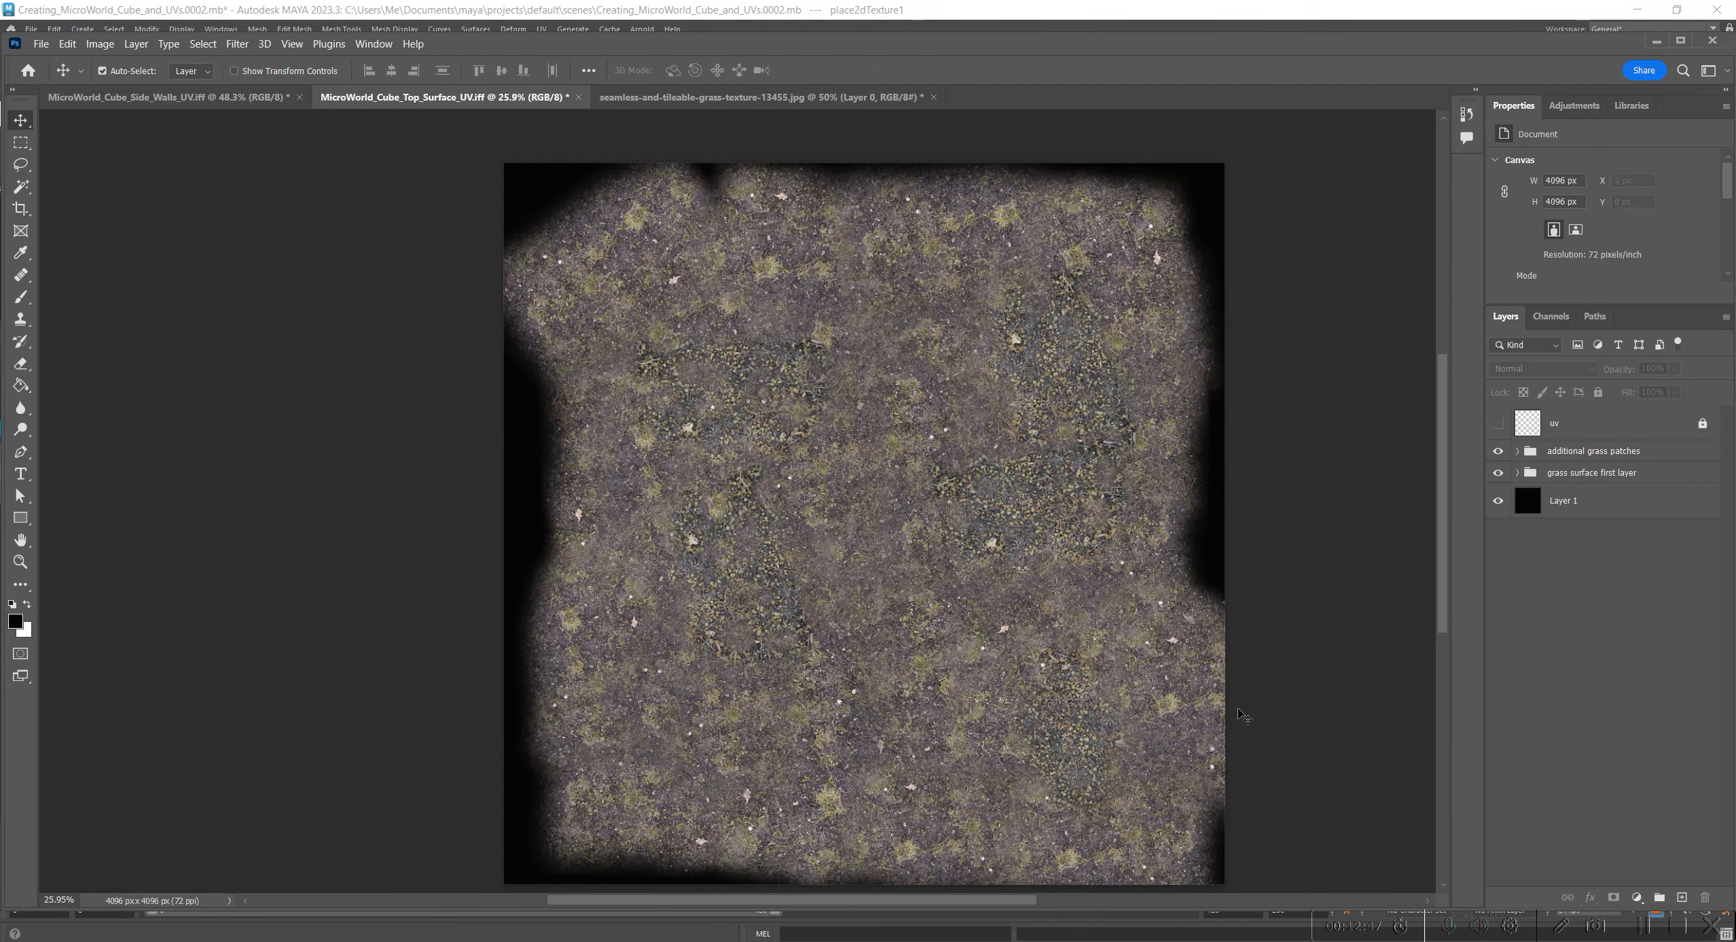
left_click(1518, 473)
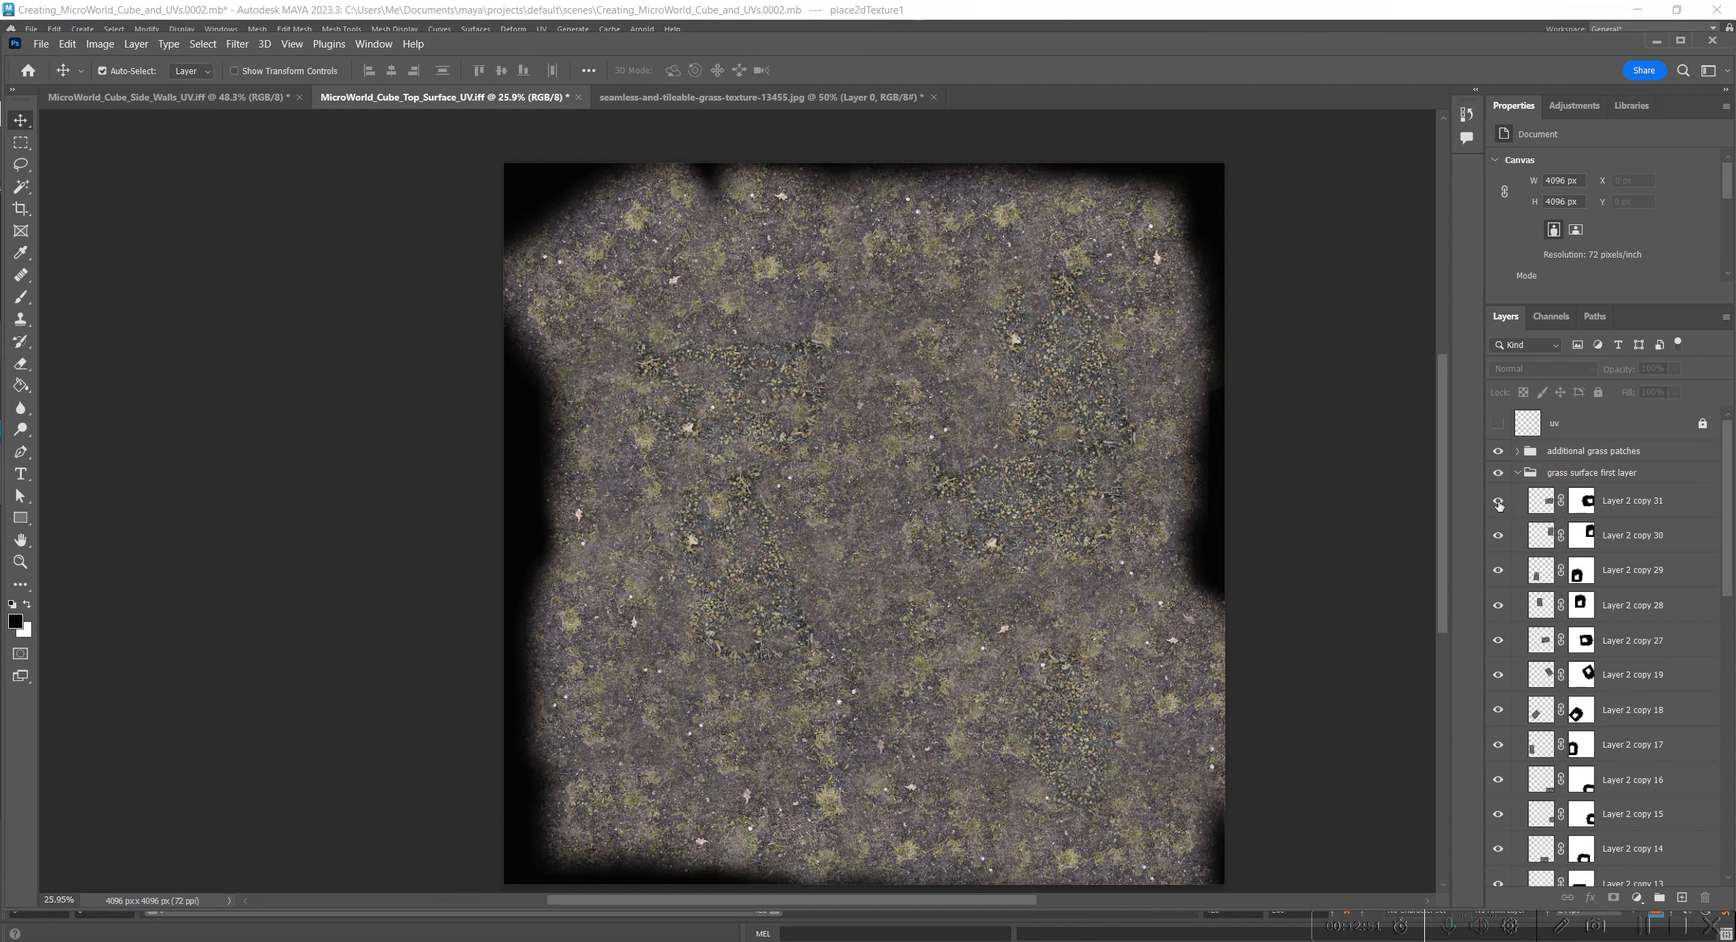
scroll(1233, 623, "down", 1, "alt")
left_click_drag(1294, 531, 1254, 493)
scroll(1637, 519, "down", 3)
scroll(1637, 520, "up", 3)
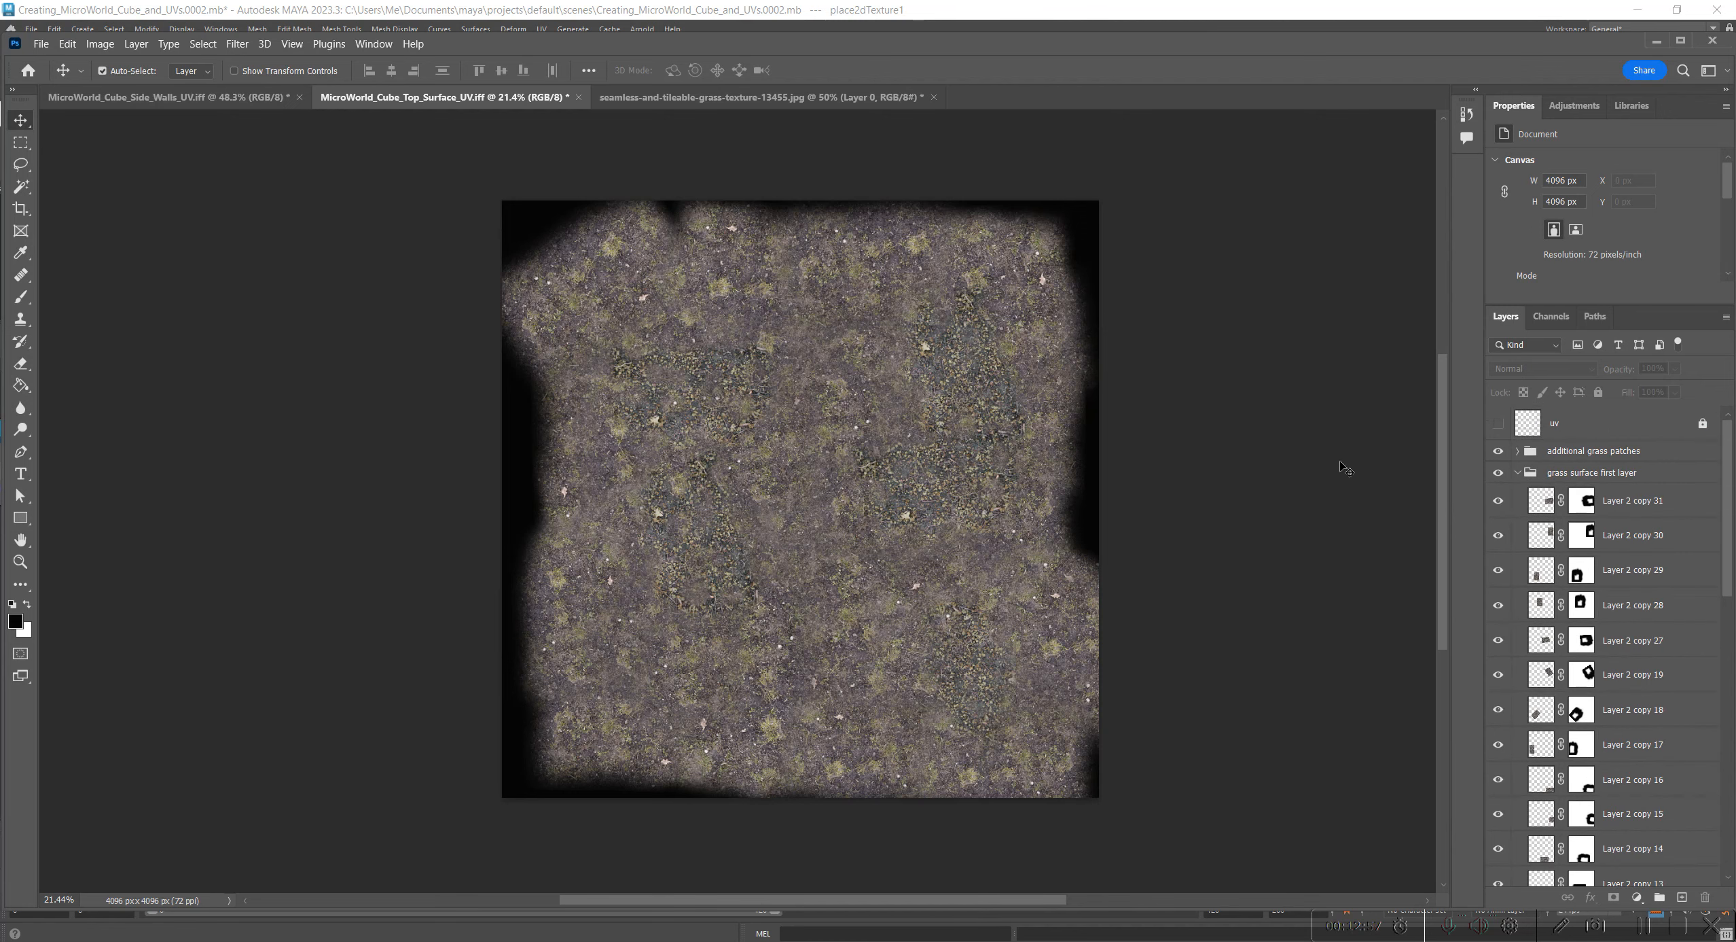
left_click(170, 97)
left_click(442, 97)
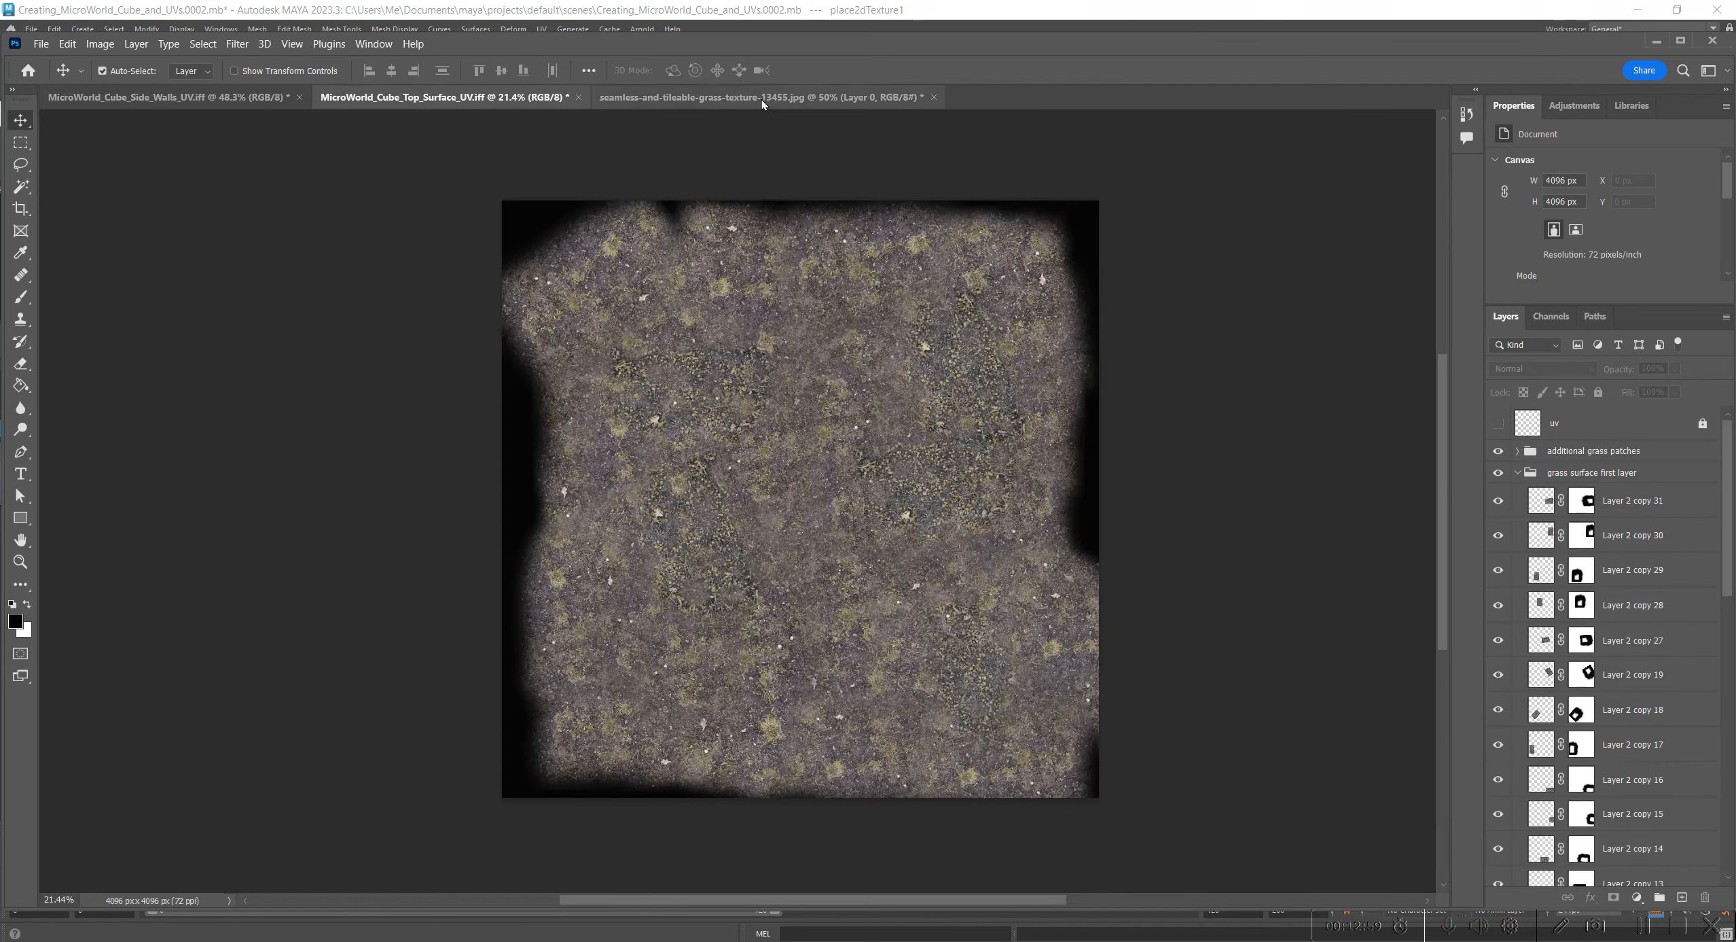
left_click(761, 99)
left_click(477, 99)
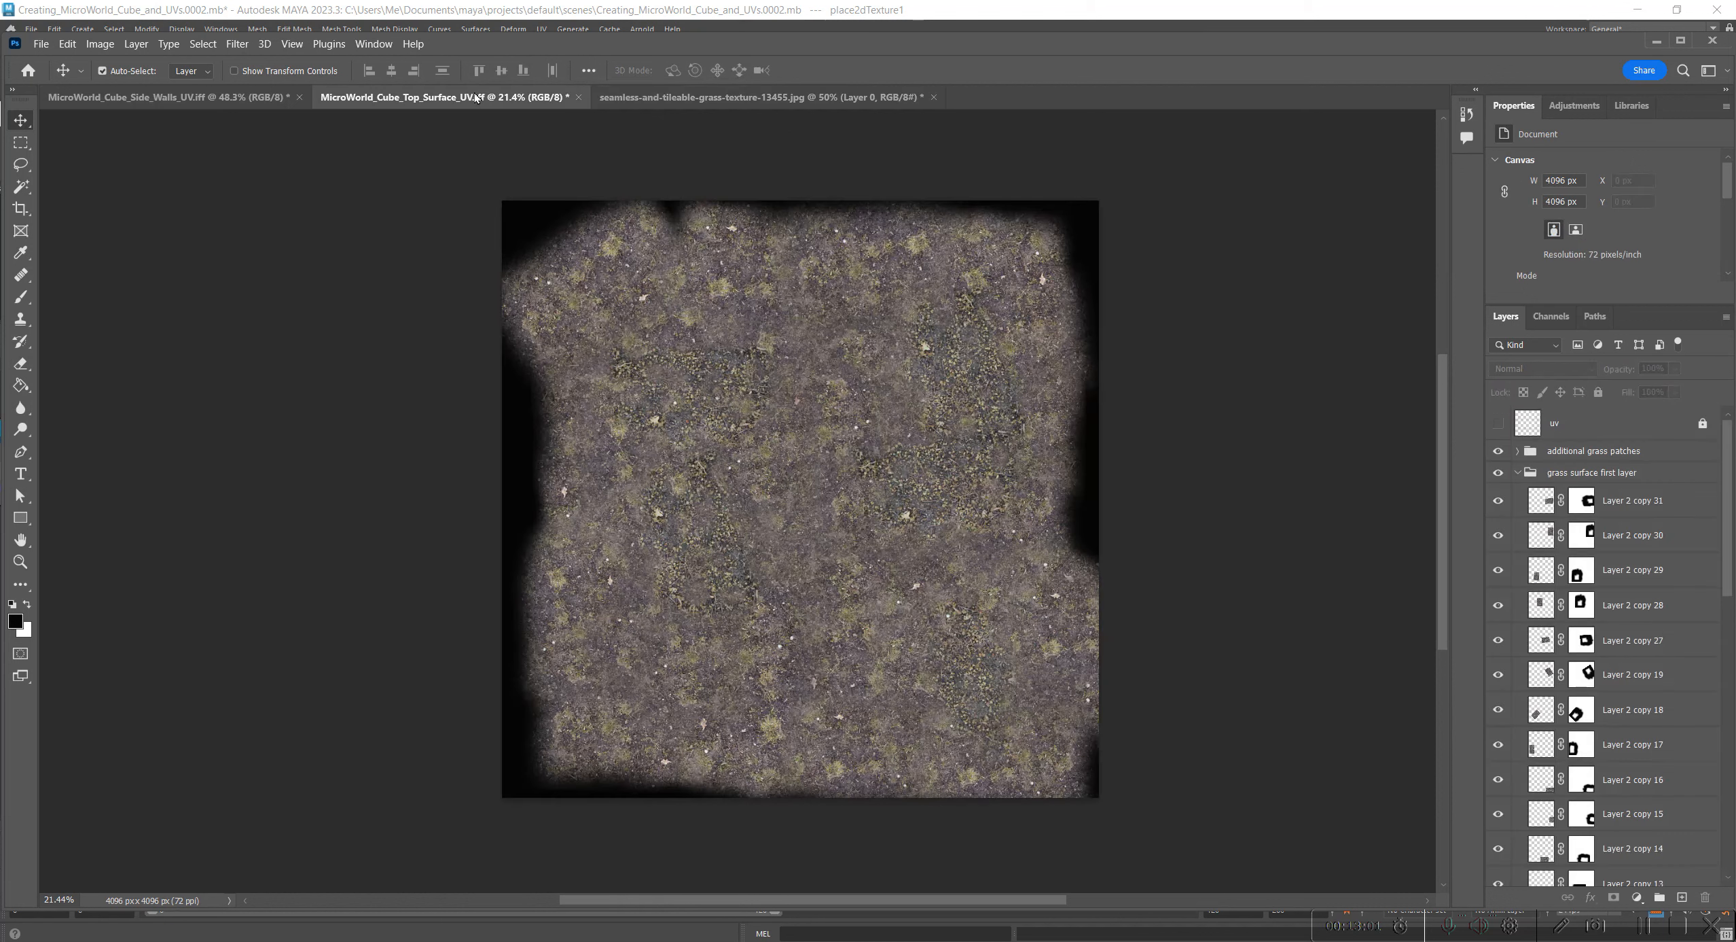
scroll(1617, 730, "down", 10)
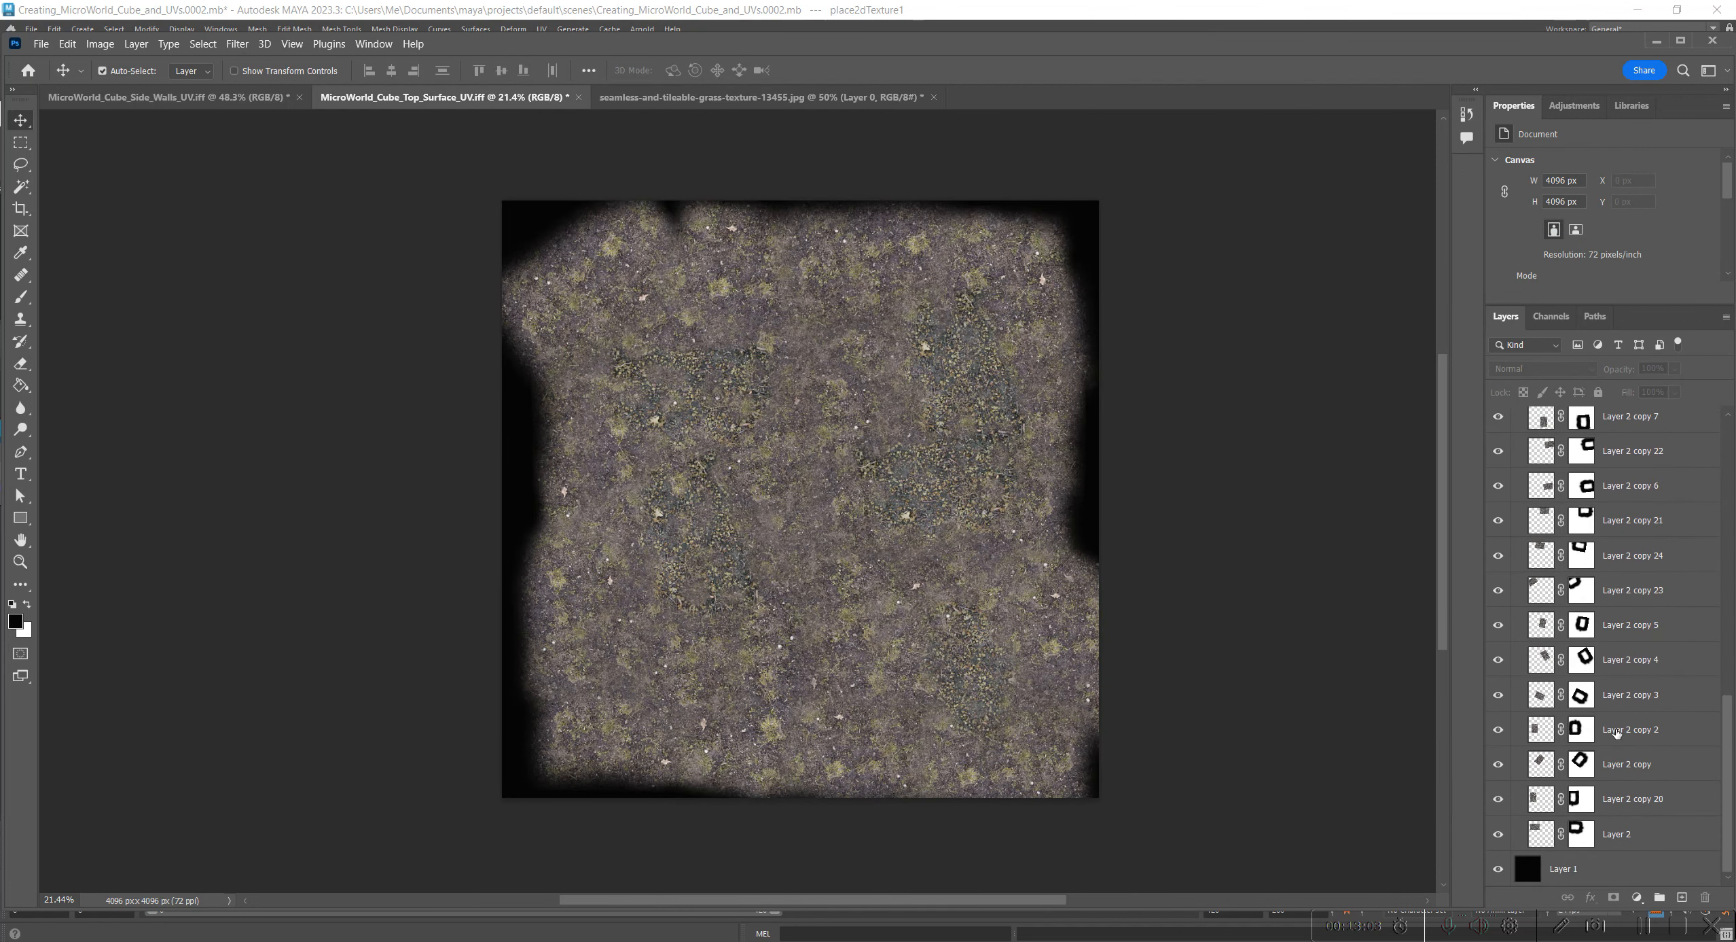
left_click(1538, 840)
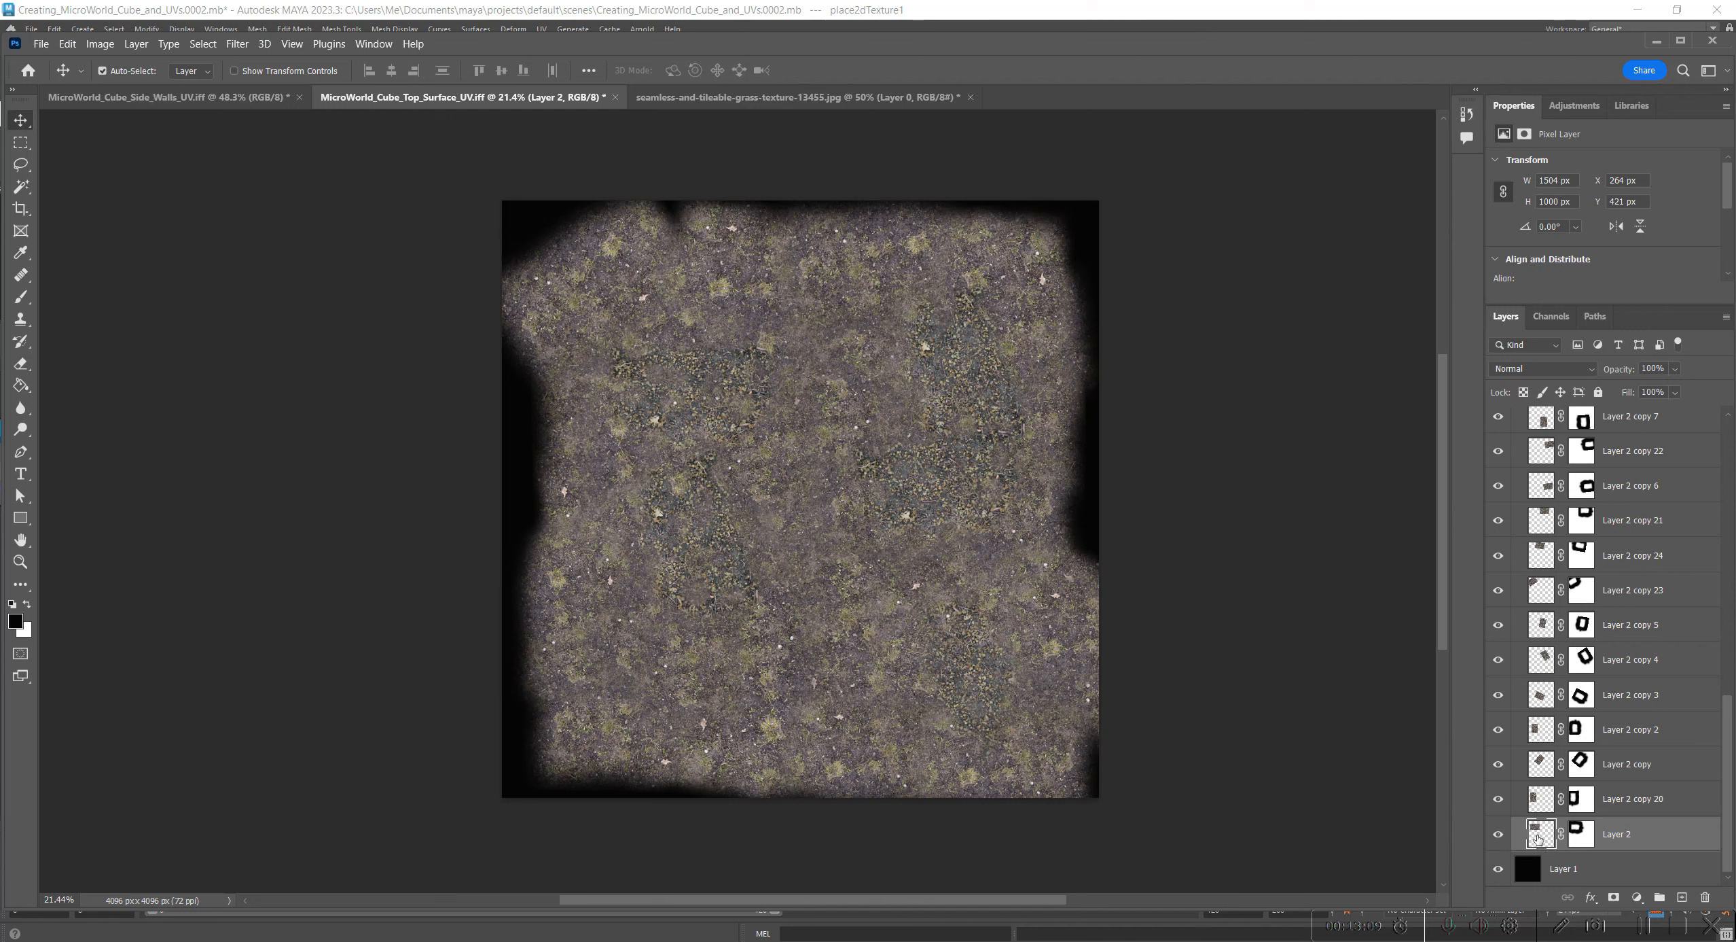
Step: Toggle Layer 2's visibility repeatedly to identify which grass patch it covers, leaving the layer visible
left_click(1493, 838)
left_click(1494, 838)
left_click(1495, 838)
left_click(1496, 837)
left_click(1496, 837)
left_click(1497, 837)
left_click(1498, 836)
left_click(1500, 835)
left_click(1502, 835)
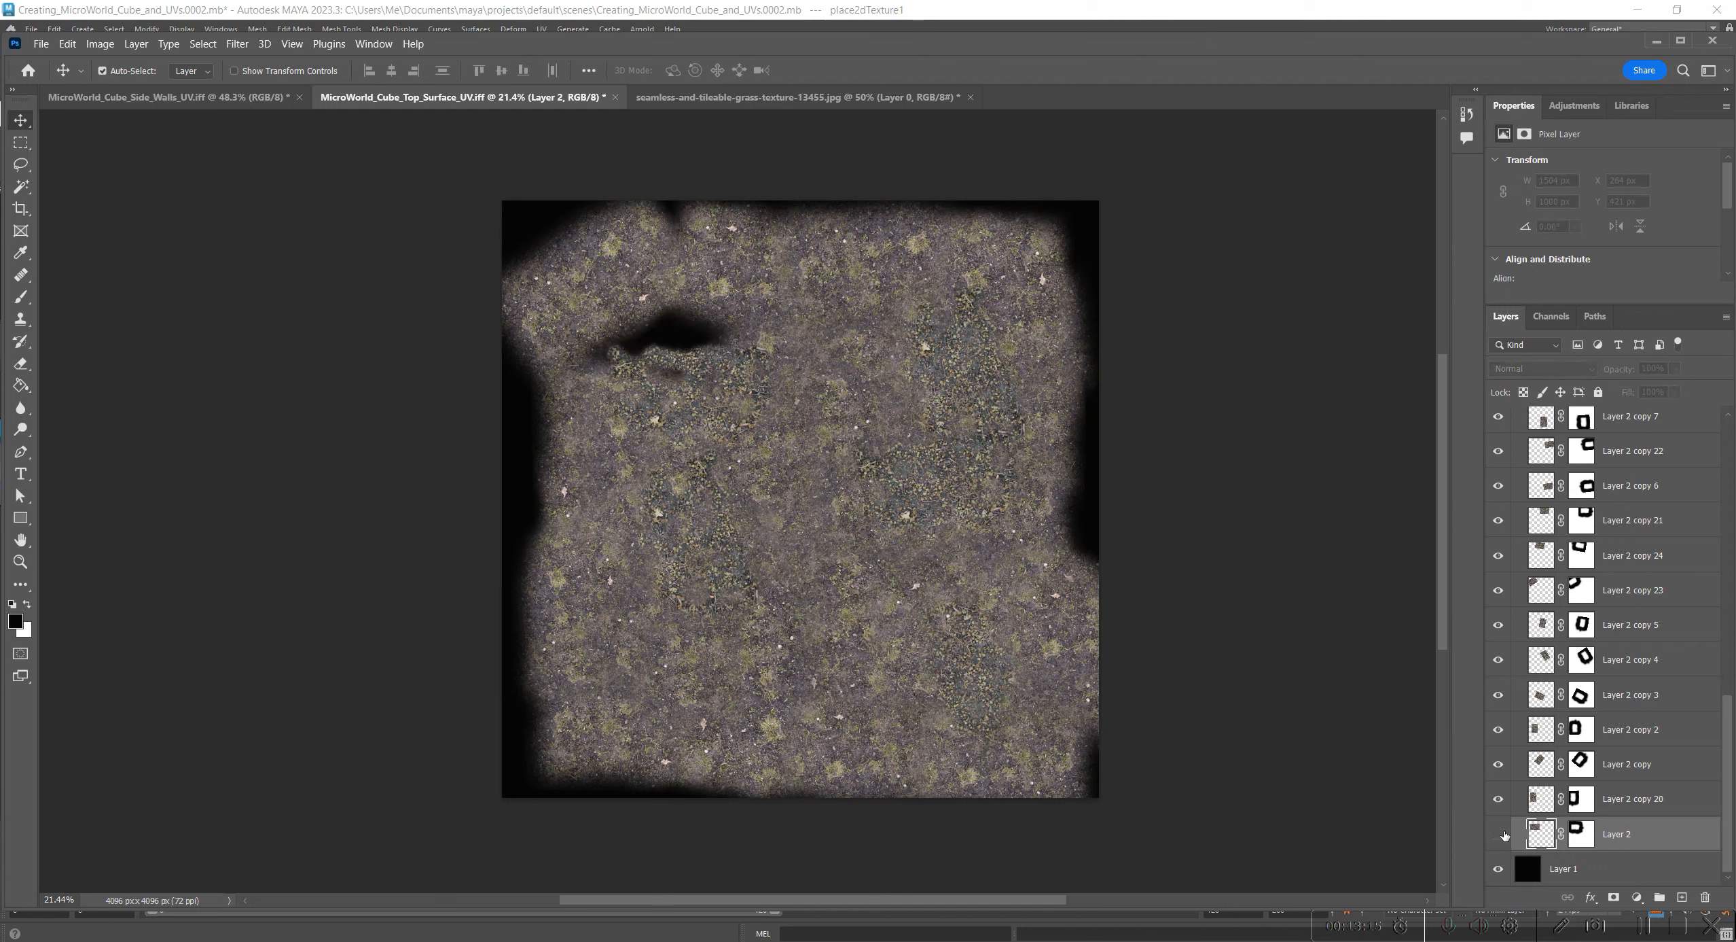
left_click(1499, 836)
Step: Duplicate Layer 2 and move the copy to the top of the "grass surface first layer" group
left_click_drag(1542, 837, 1682, 897)
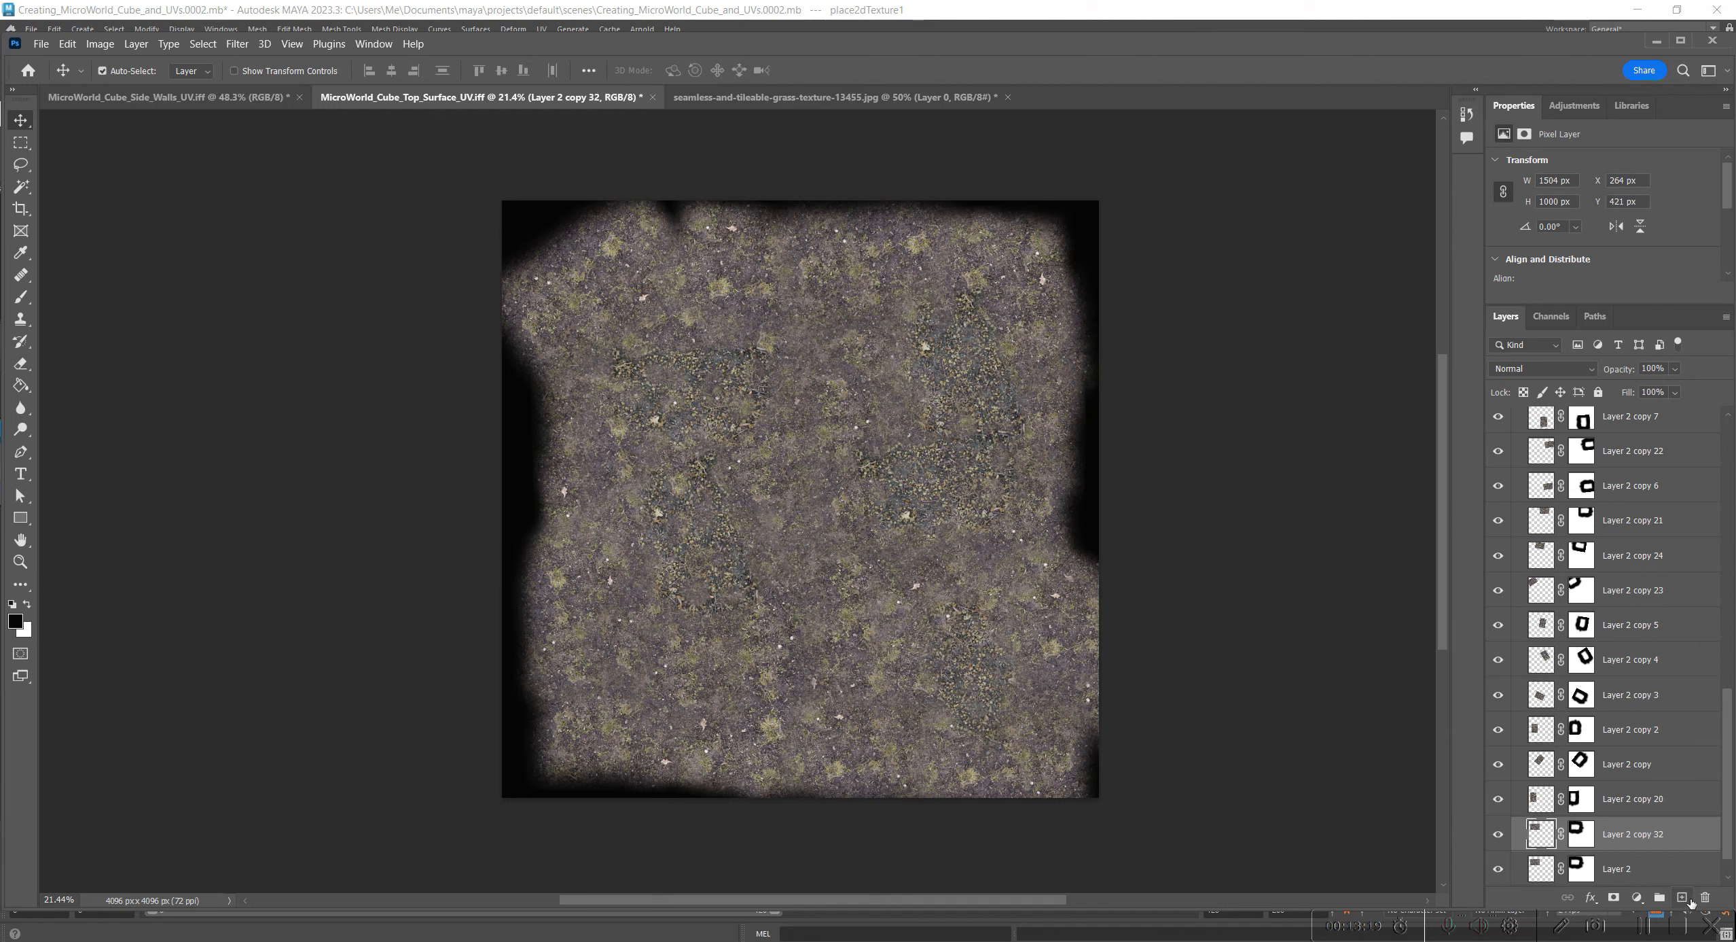
scroll(1624, 849, "down", 1)
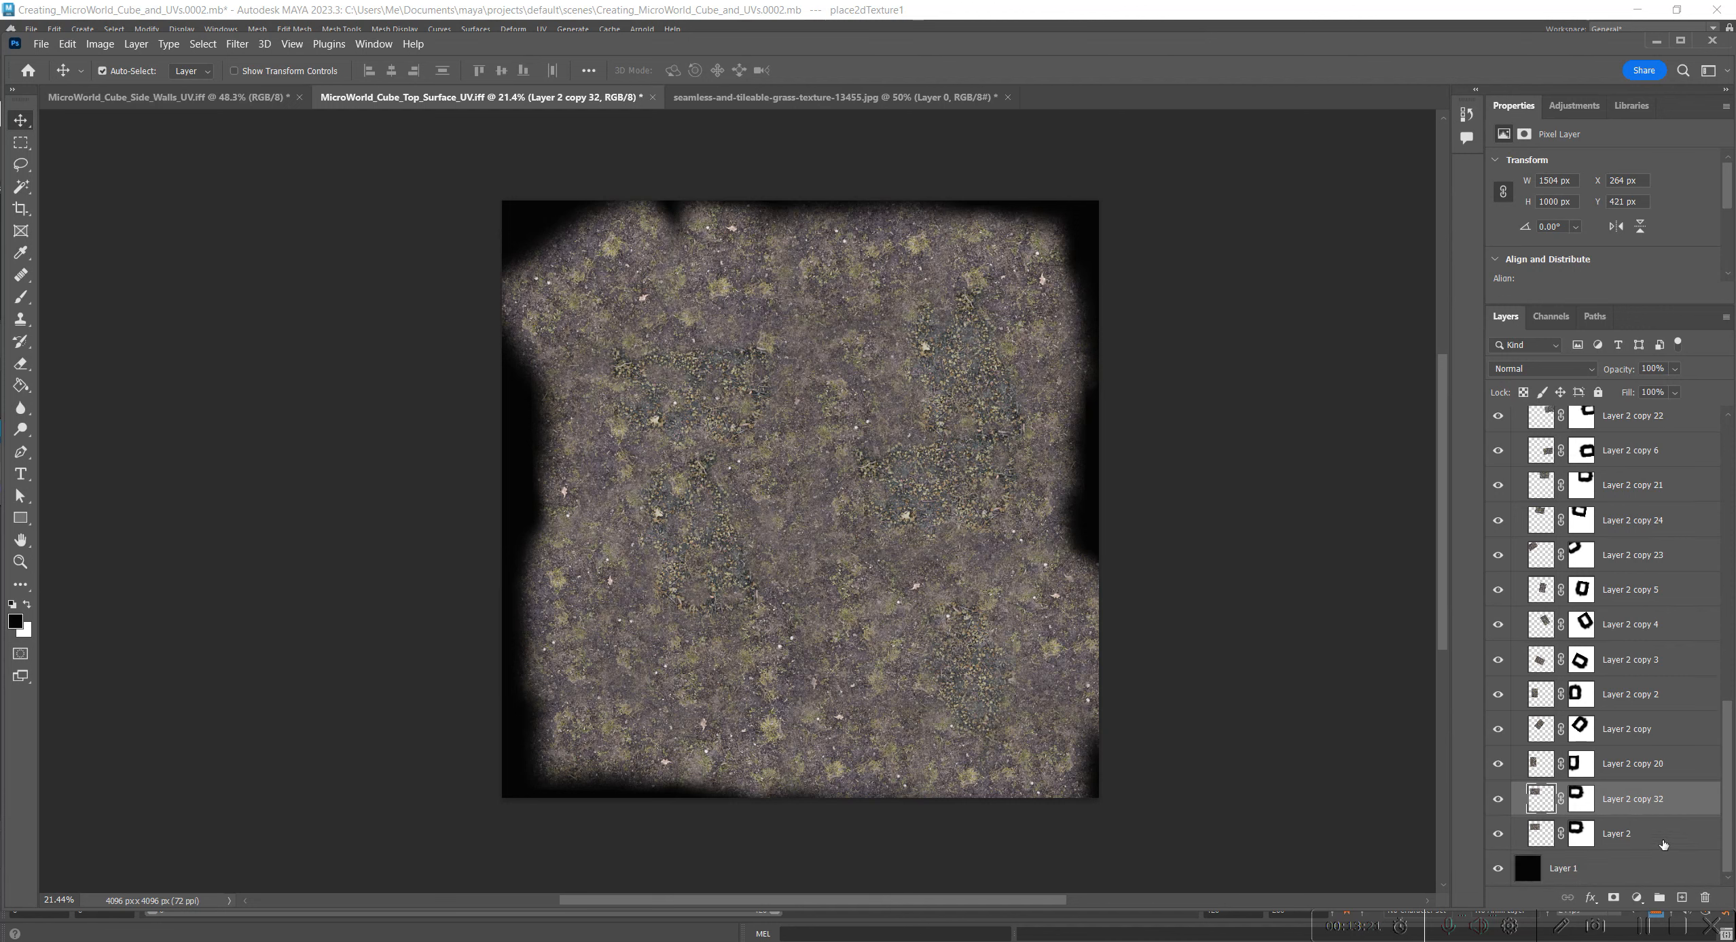
left_click_drag(1645, 800, 1626, 419)
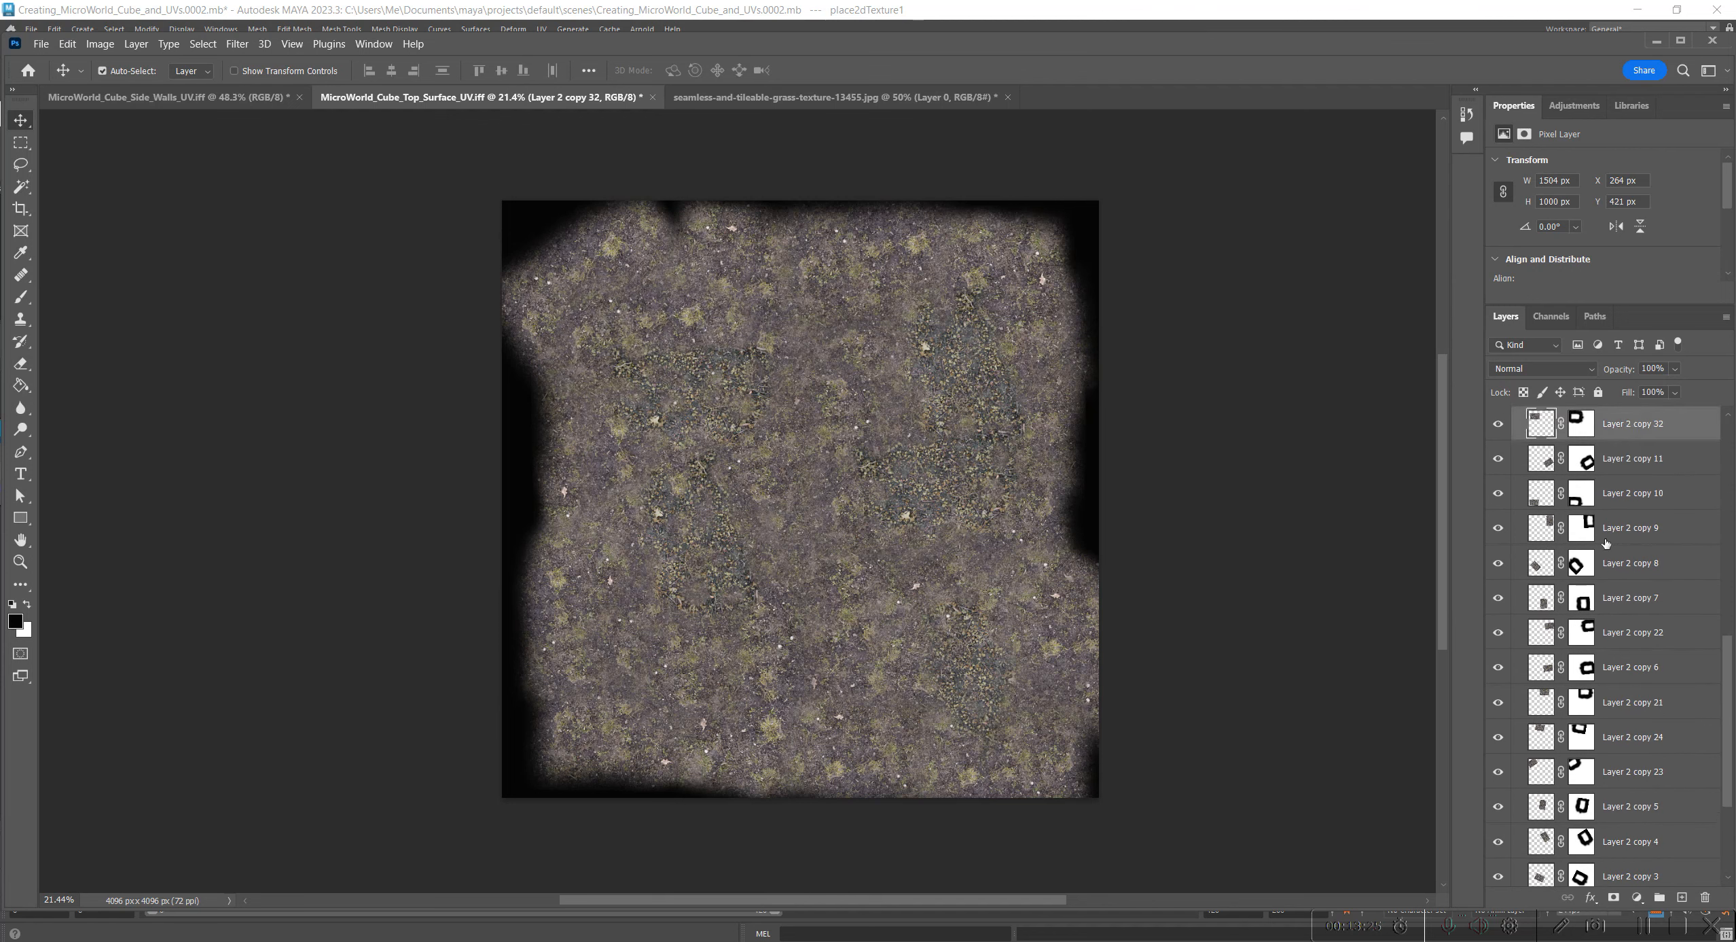
scroll(1614, 537, "up", 5)
left_click_drag(1626, 595, 1591, 476)
scroll(1592, 499, "up", 5)
left_click_drag(1627, 631, 1599, 414)
scroll(1589, 527, "up", 3)
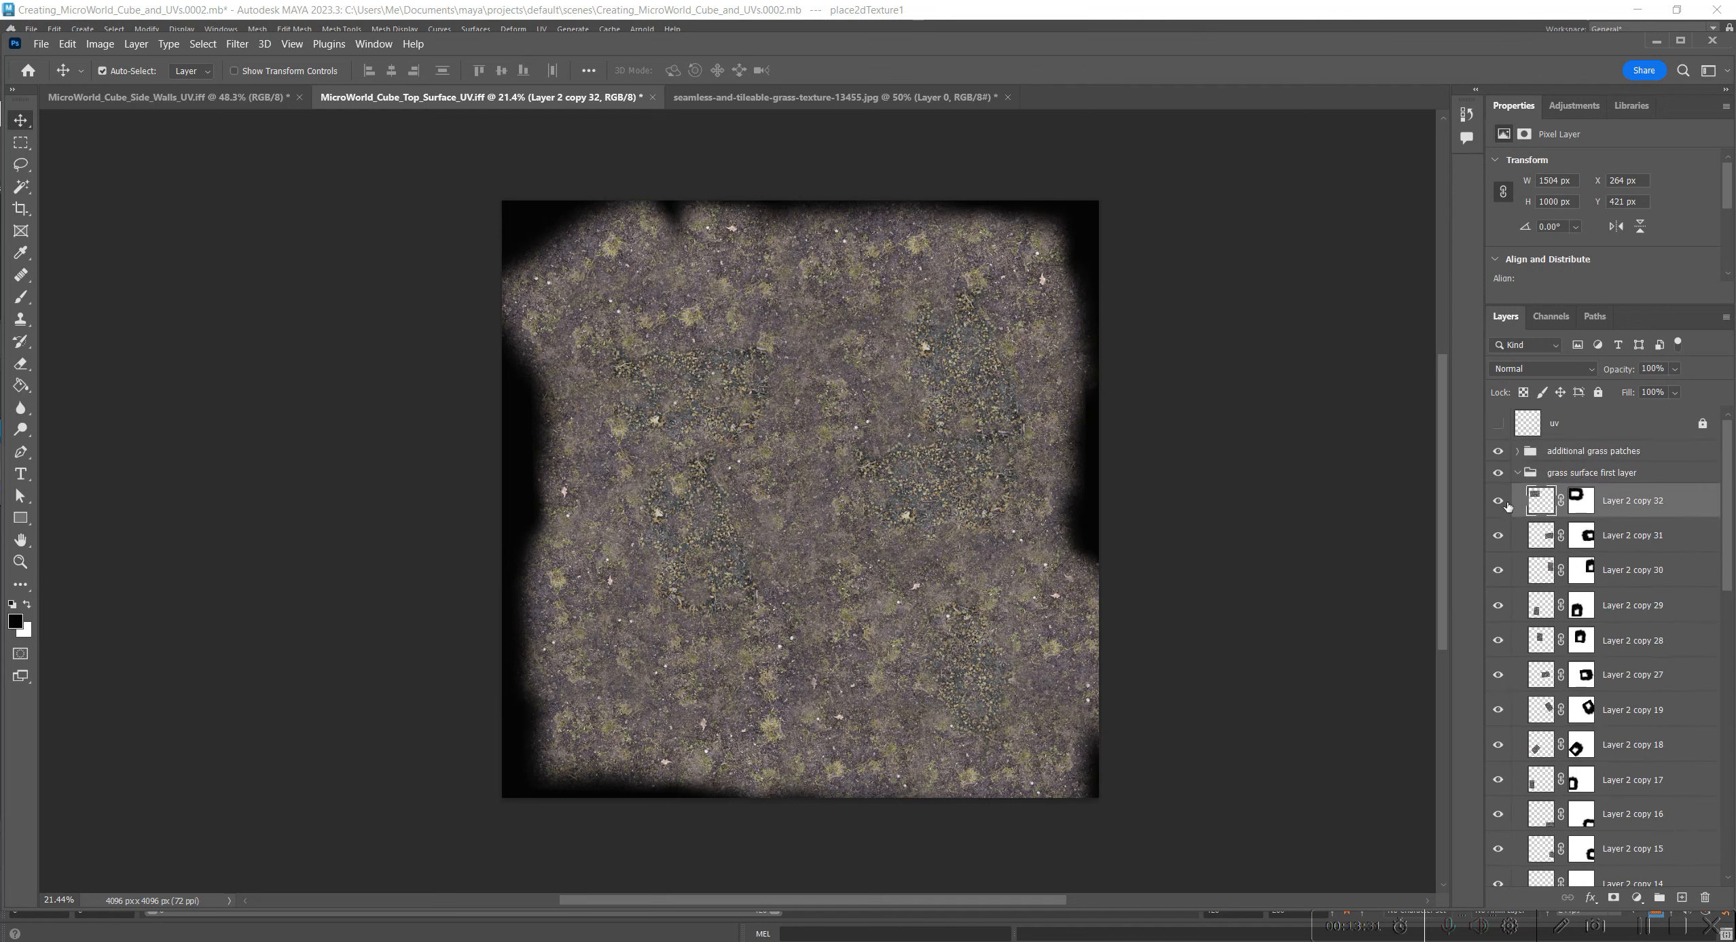
Step: Move the duplicated grass patch over the canvas's black upper-left corner, at about X -240 px and Y -185 px
key("space")
left_click(1500, 500)
left_click(1499, 500)
scroll(559, 311, "up", 3, "alt")
left_click_drag(680, 325, 924, 405)
scroll(941, 338, "up", 1, "alt")
key("space")
left_click_drag(887, 432, 485, 295)
scroll(678, 403, "down", 1, "alt")
scroll(764, 457, "down", 2, "alt")
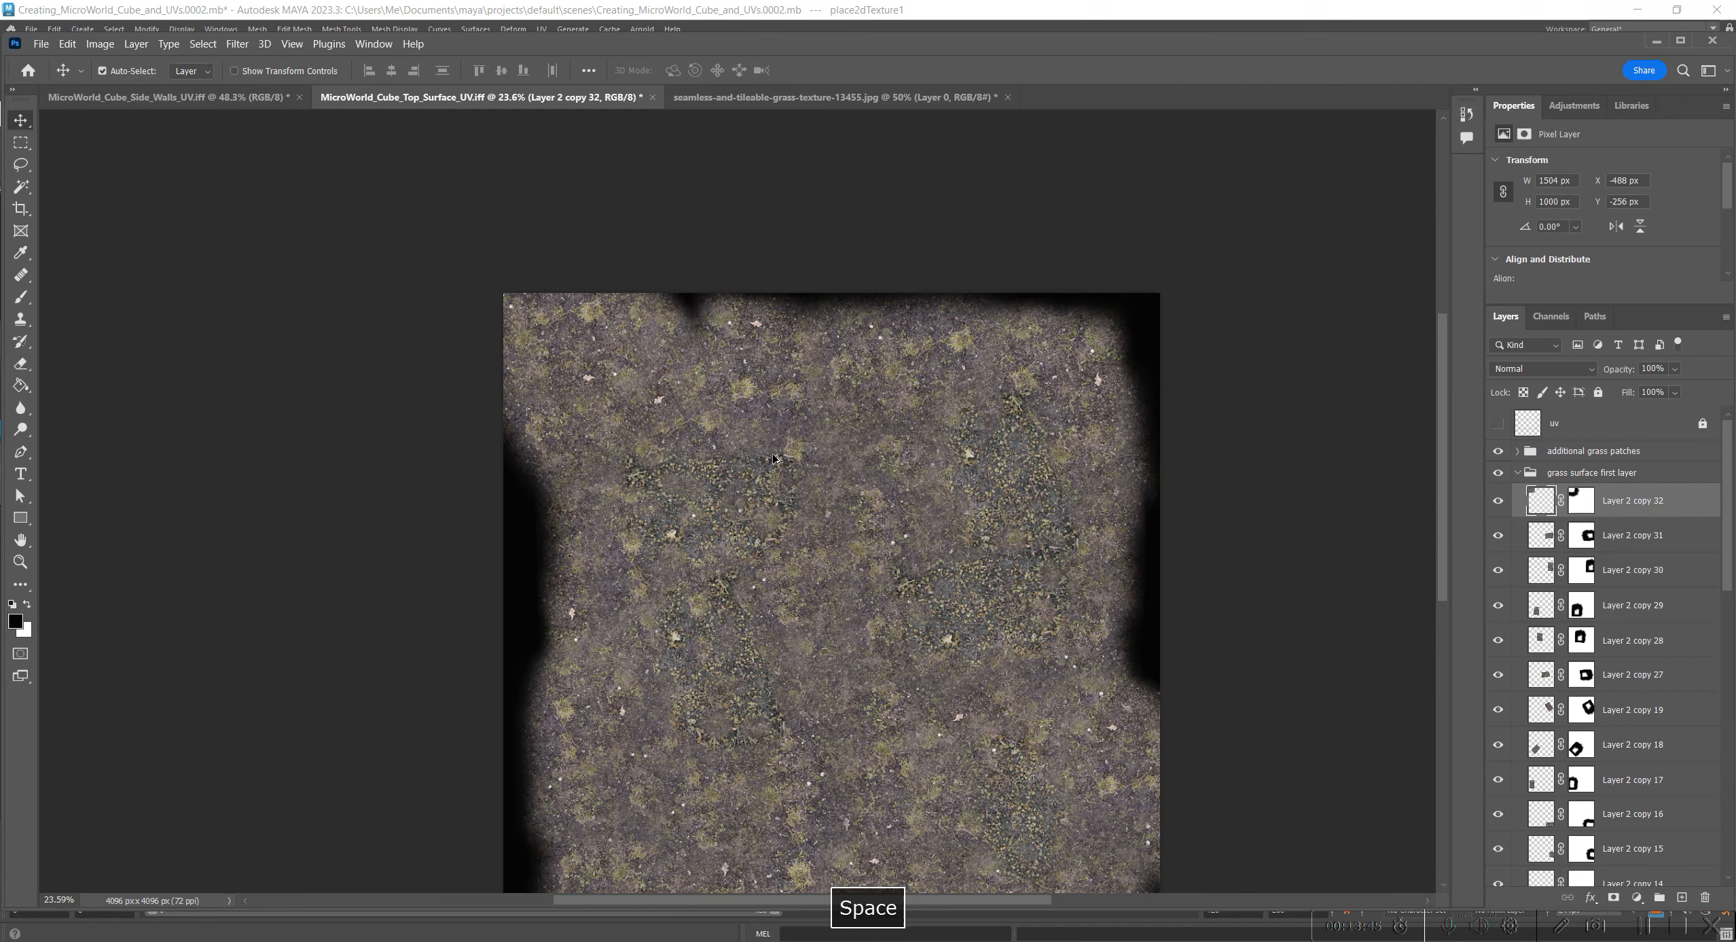
left_click_drag(601, 355, 654, 367)
scroll(815, 472, "down", 1, "alt")
key("space")
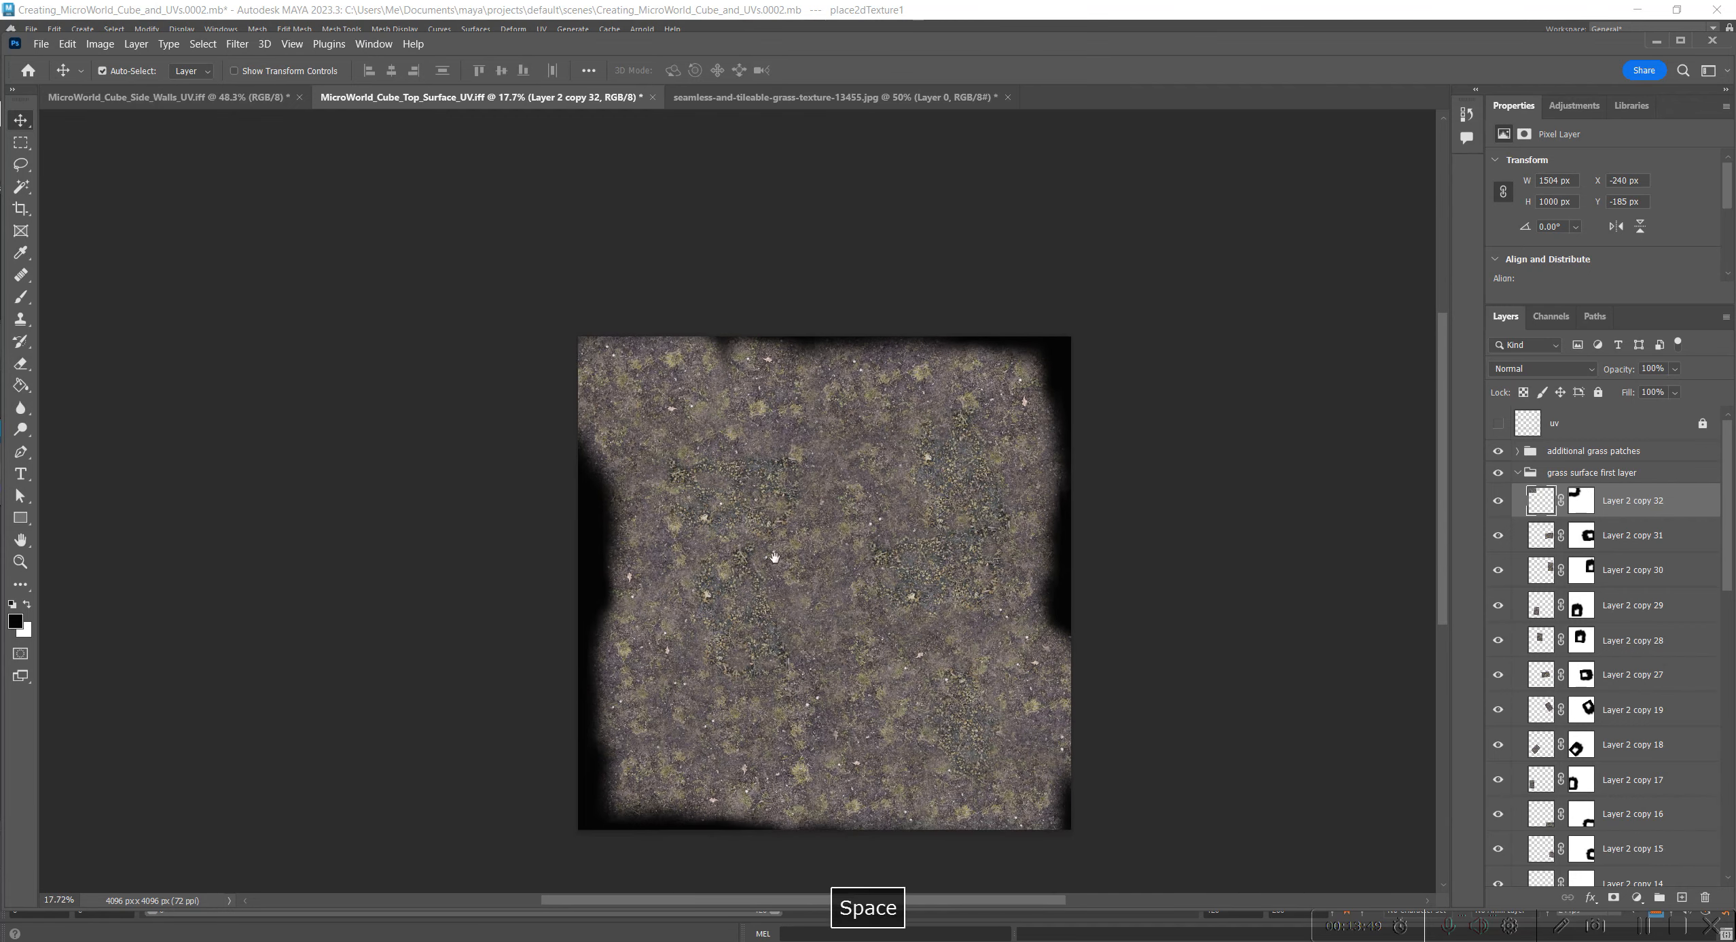
left_click_drag(766, 547, 717, 482)
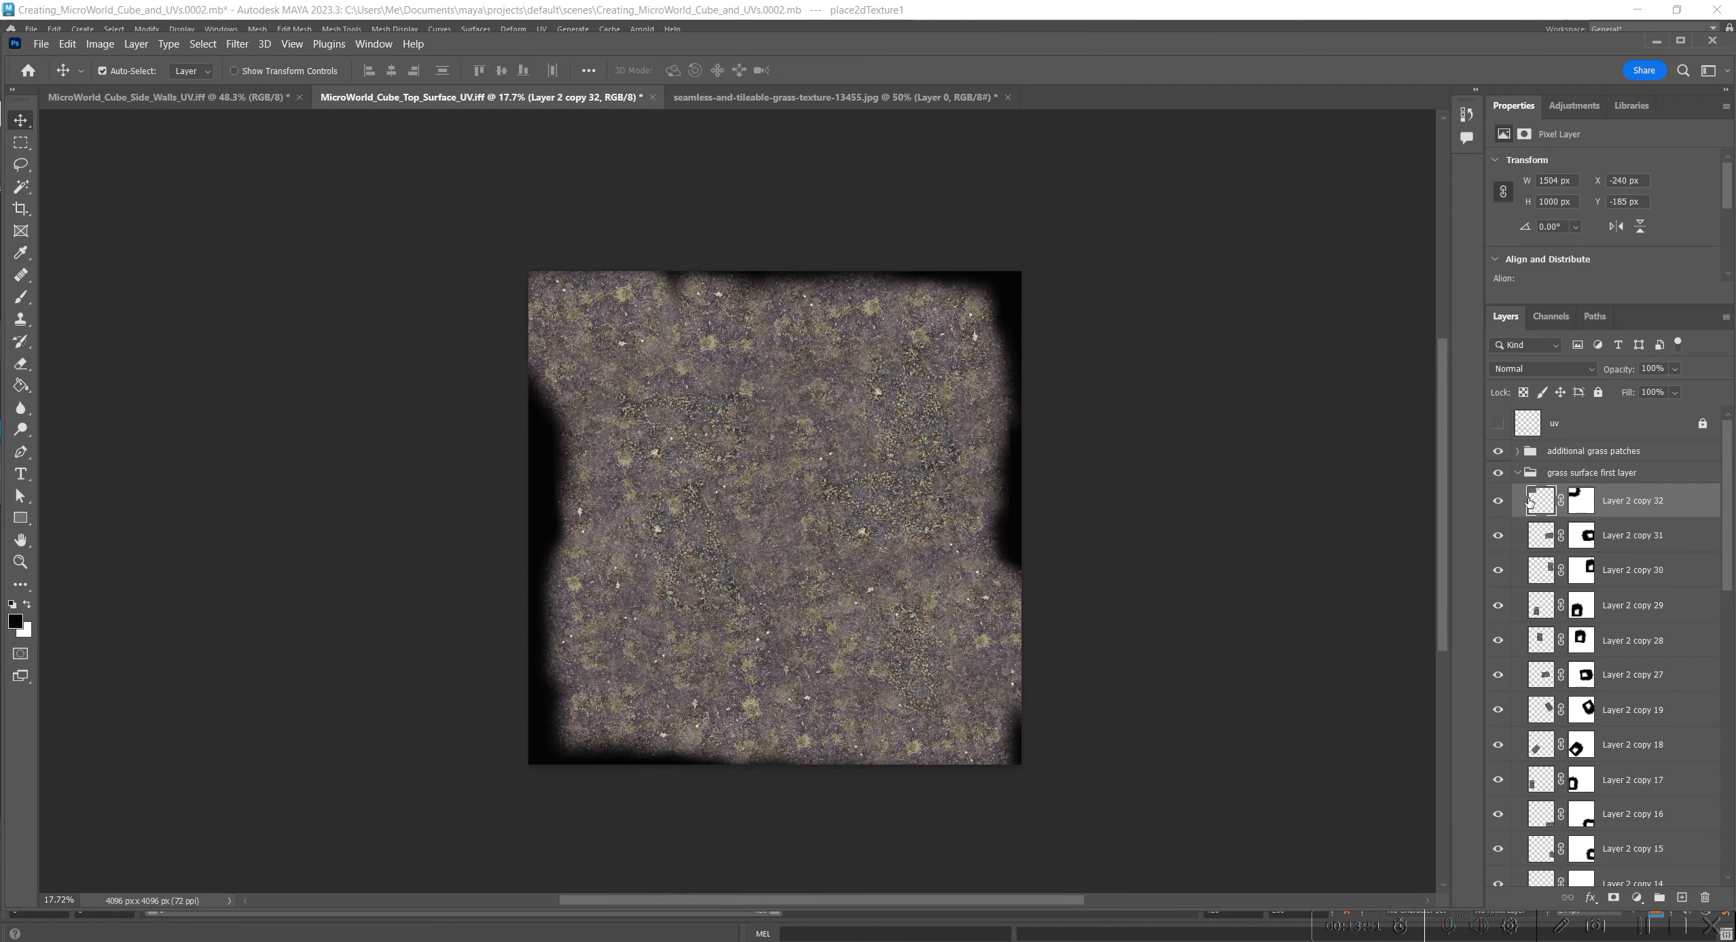
Step: Duplicate Layer 2 copy 32, rotate the copy about 92° and place it over the black left border at about X -412 px, Y 569 px
left_click_drag(1519, 506, 1681, 896)
left_click_drag(559, 338, 590, 508)
key("ctrl+t")
left_click_drag(740, 553, 721, 503)
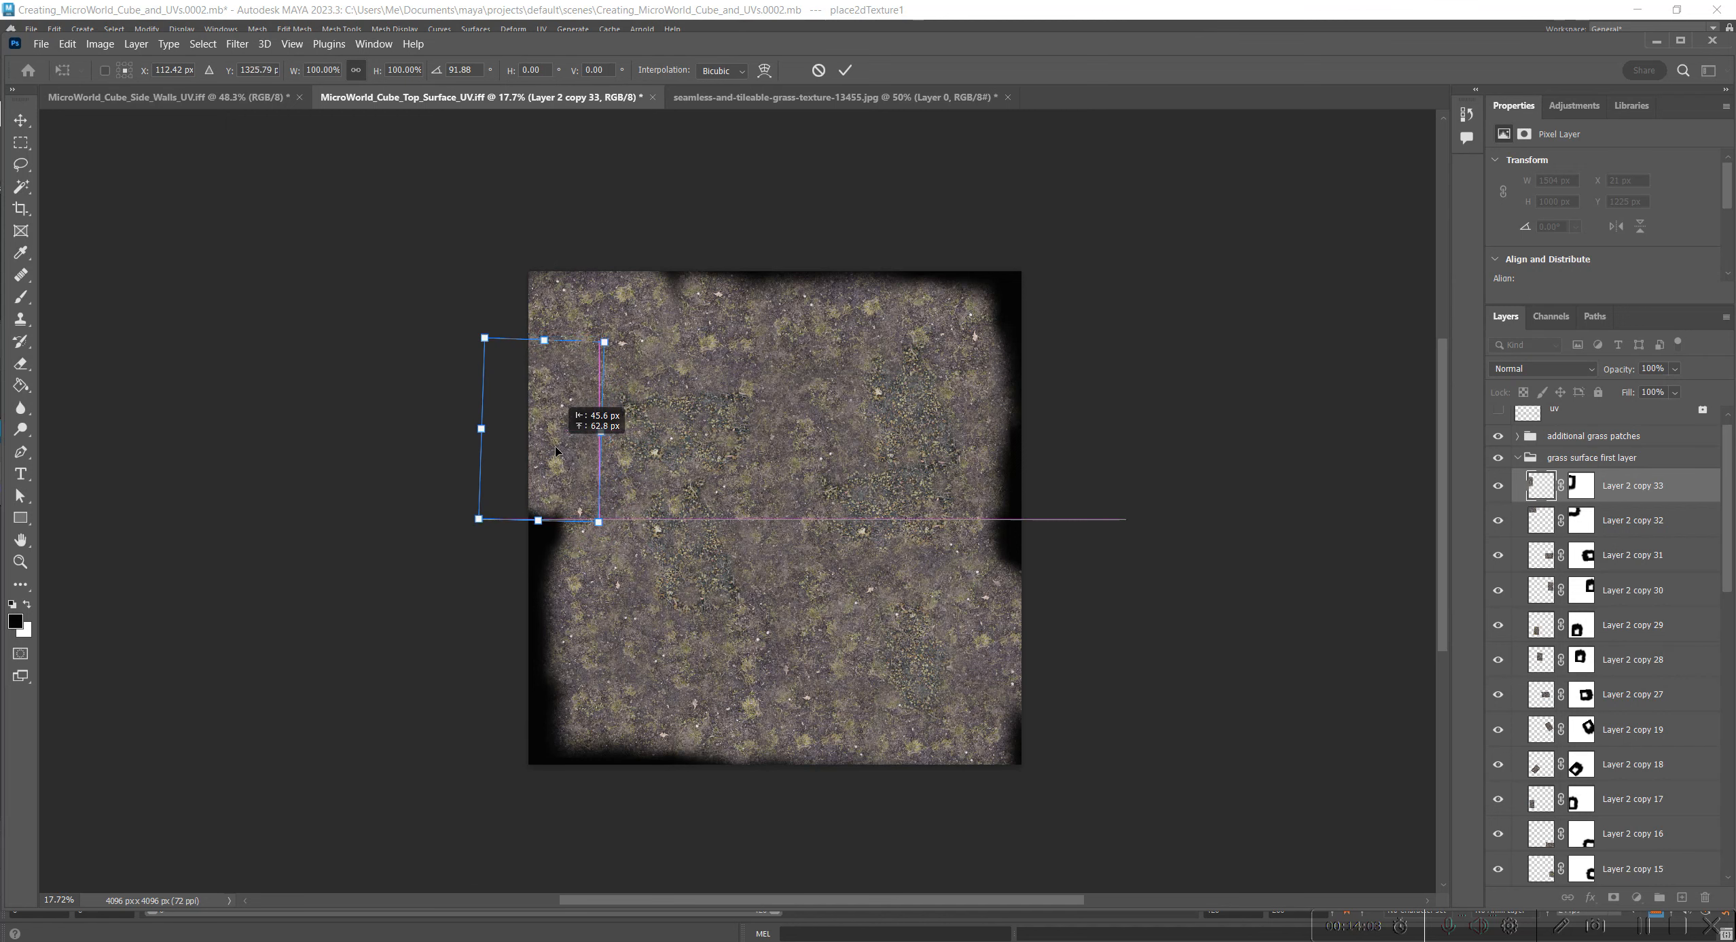
key("Return")
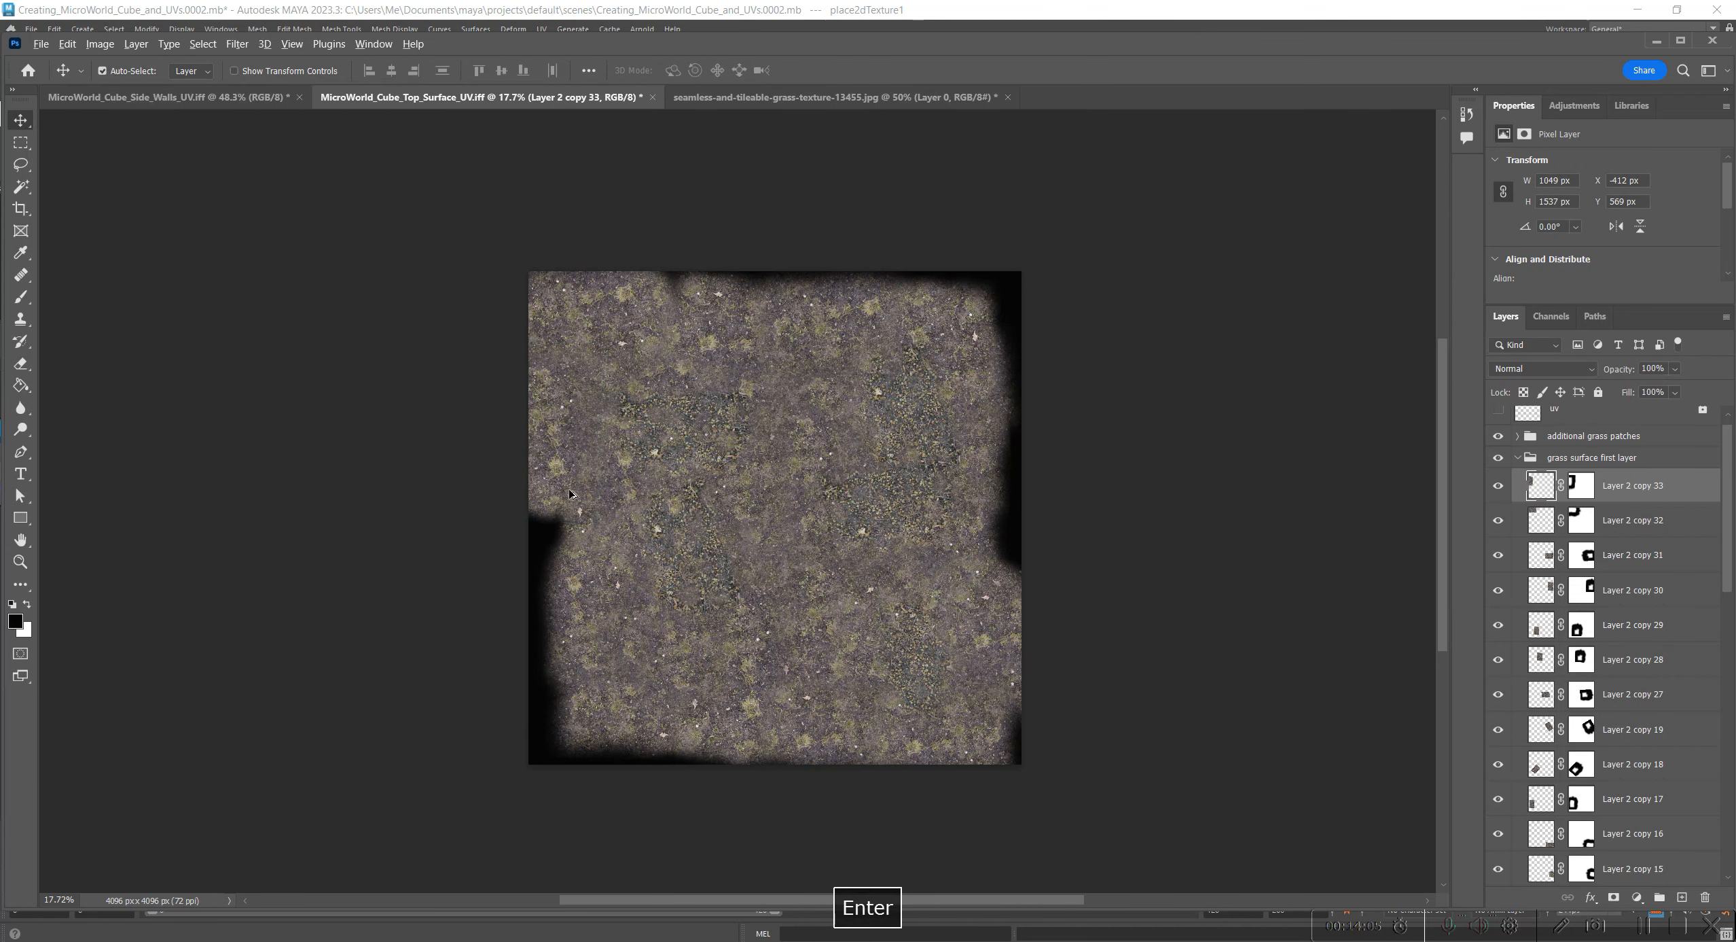
Step: Move the rotated grass patch inward to about X -207 px, Y 623 px, and toggle its visibility to check what it covers
scroll(569, 494, "up", 3)
left_click_drag(555, 467, 593, 478)
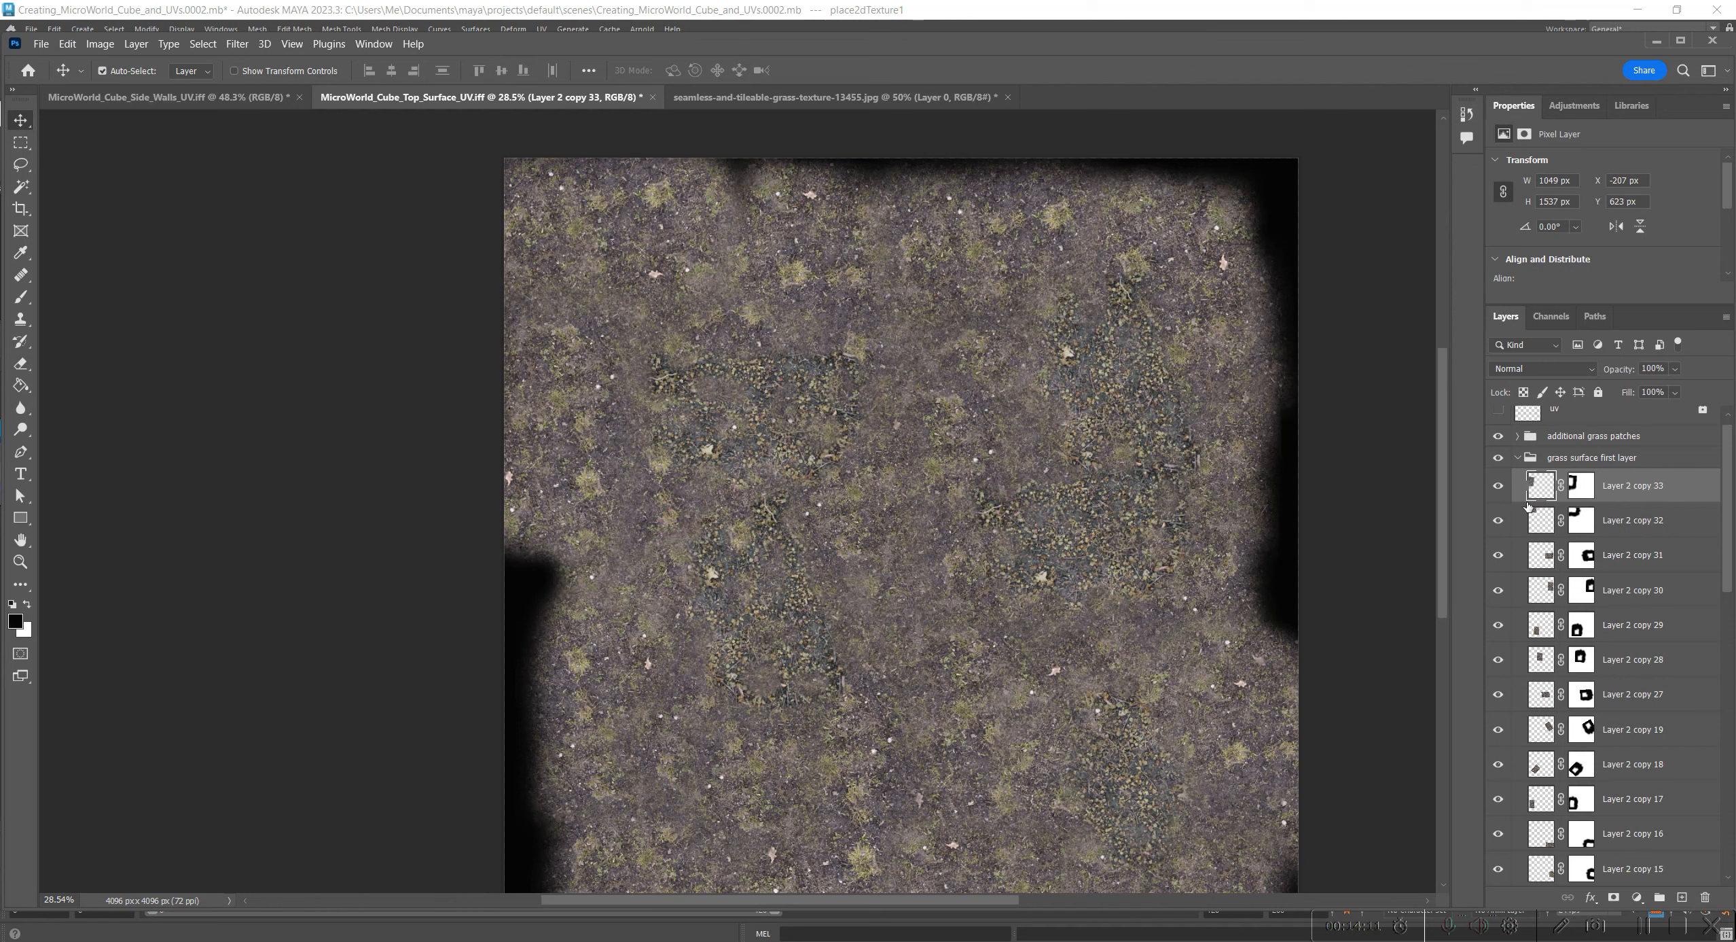
left_click(1499, 486)
scroll(737, 534, "down", 3)
key("space")
left_click_drag(843, 537, 809, 472)
Step: Rotate the left-border grass patch about 179° and place it beyond the canvas edge at about X -463 px, Y 628 px
left_click_drag(580, 396, 540, 408)
key("ctrl+t")
left_click_drag(649, 434, 214, 324)
mouse_move(517, 413)
left_mouse_down()
mouse_move(493, 406)
mouse_move(515, 402)
left_mouse_up()
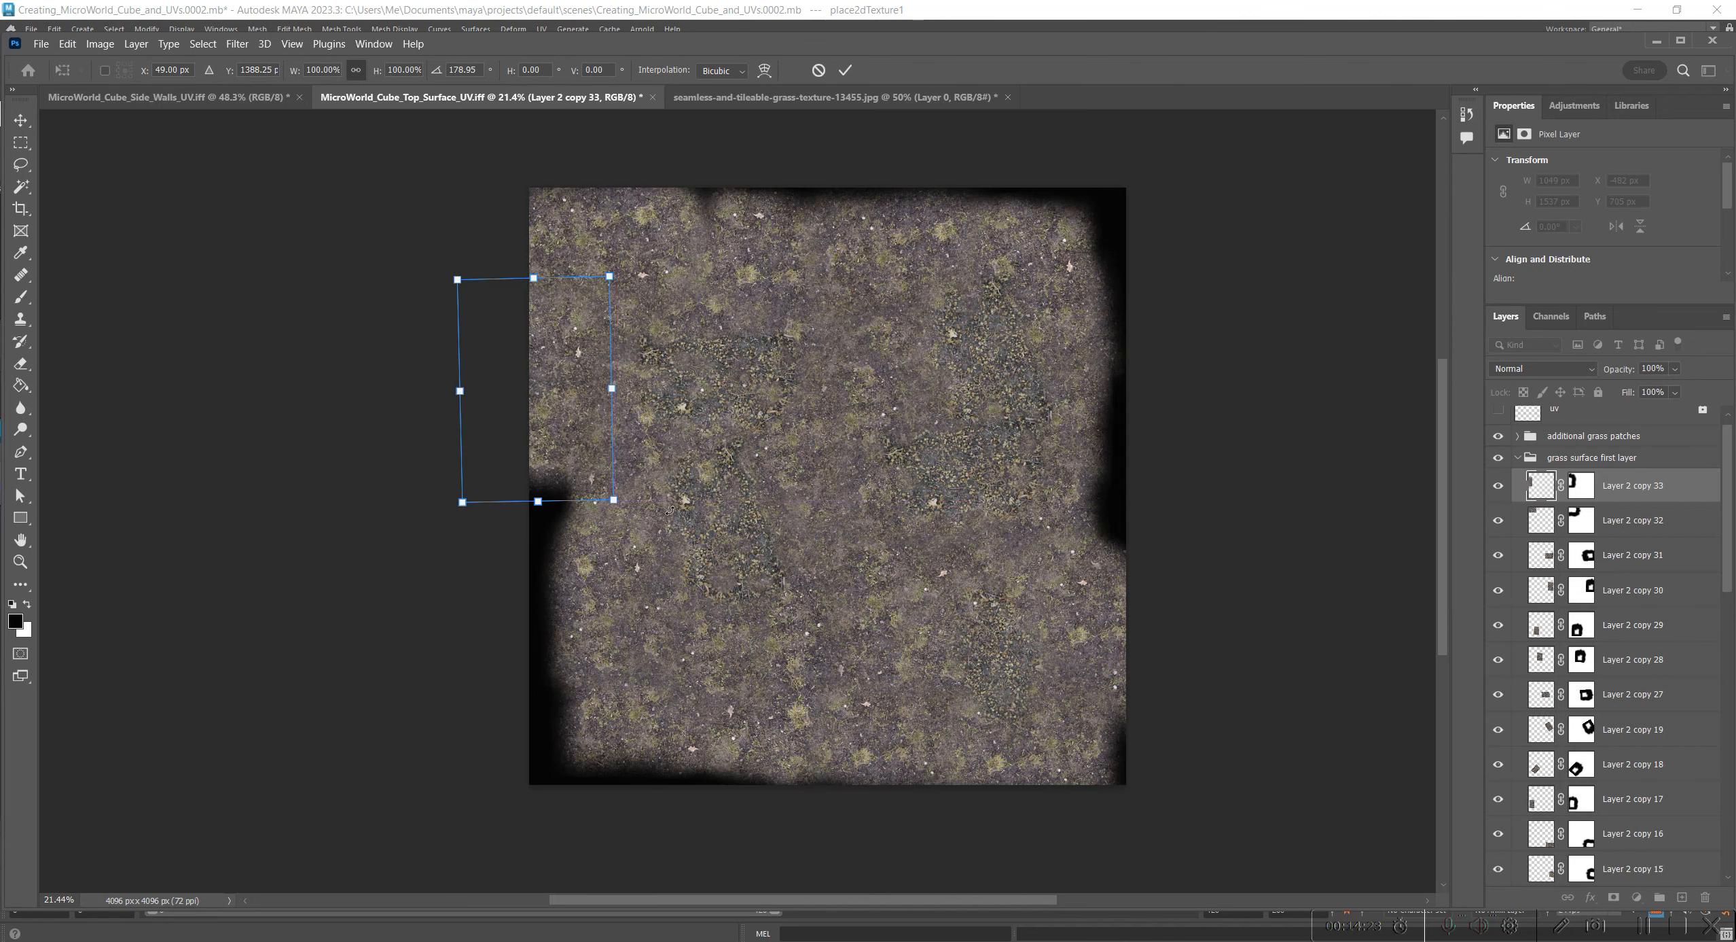
scroll(591, 445, "up", 3, "alt")
scroll(644, 473, "down", 2, "alt")
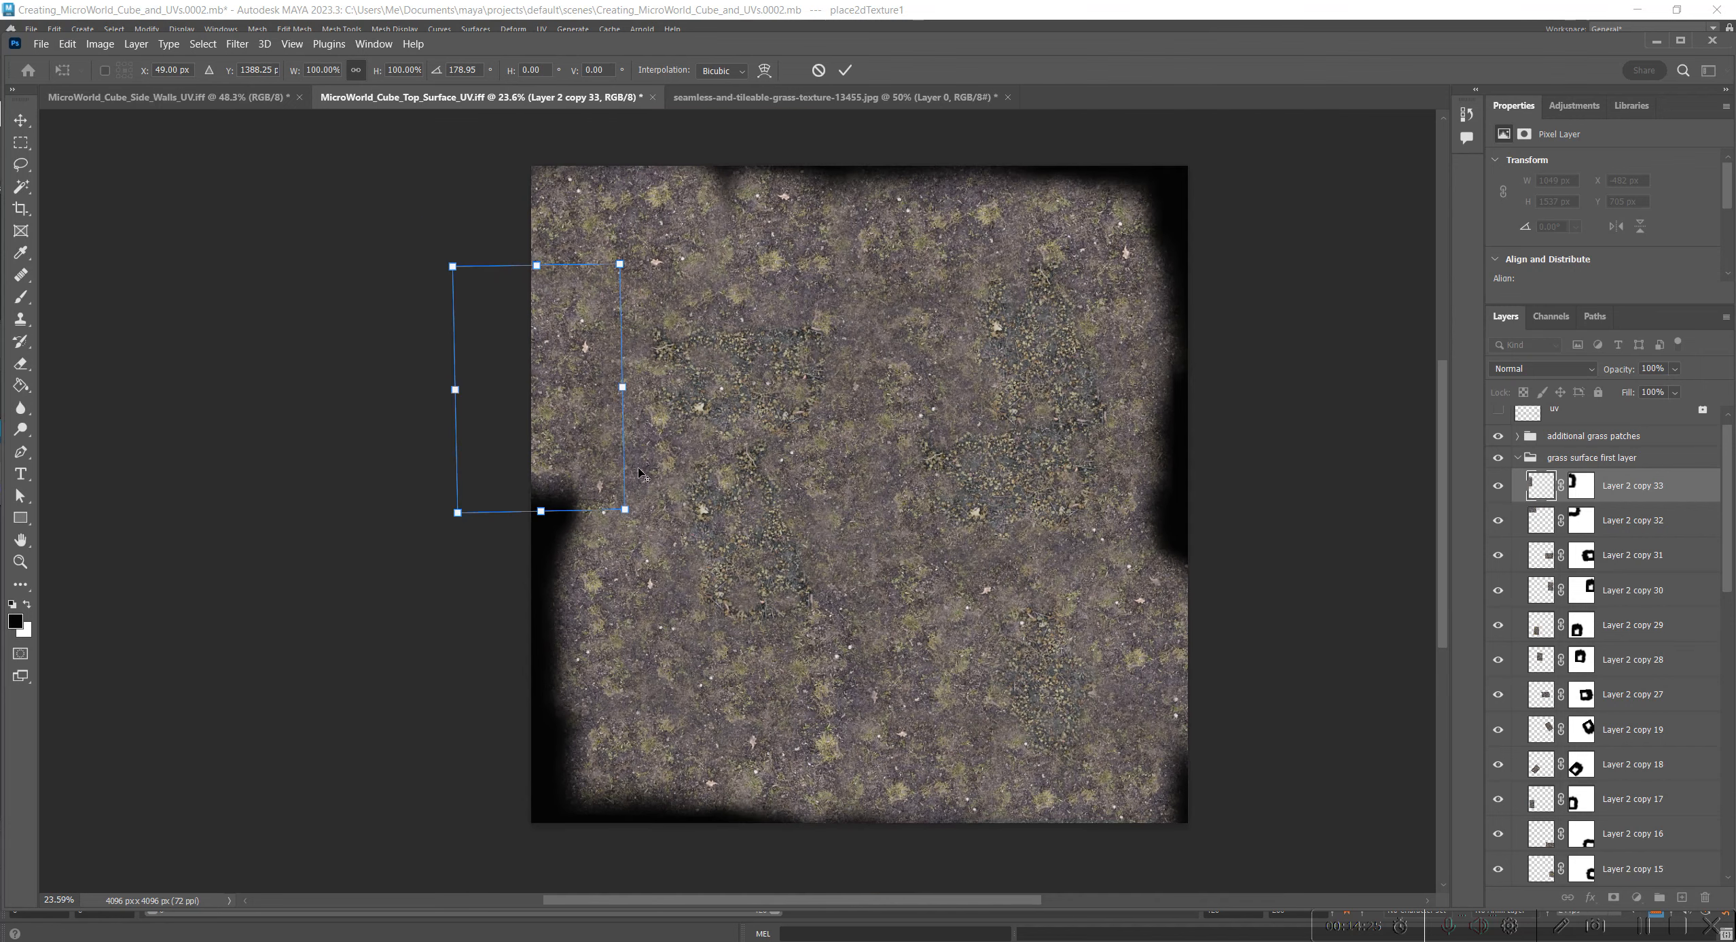
key("Return")
key("Escape")
key("Return")
Step: Duplicate the left-border grass patch and move the copy down along the edge to about X -590 px, Y 1563 px
scroll(343, 385, "down", 1, "alt")
key("space")
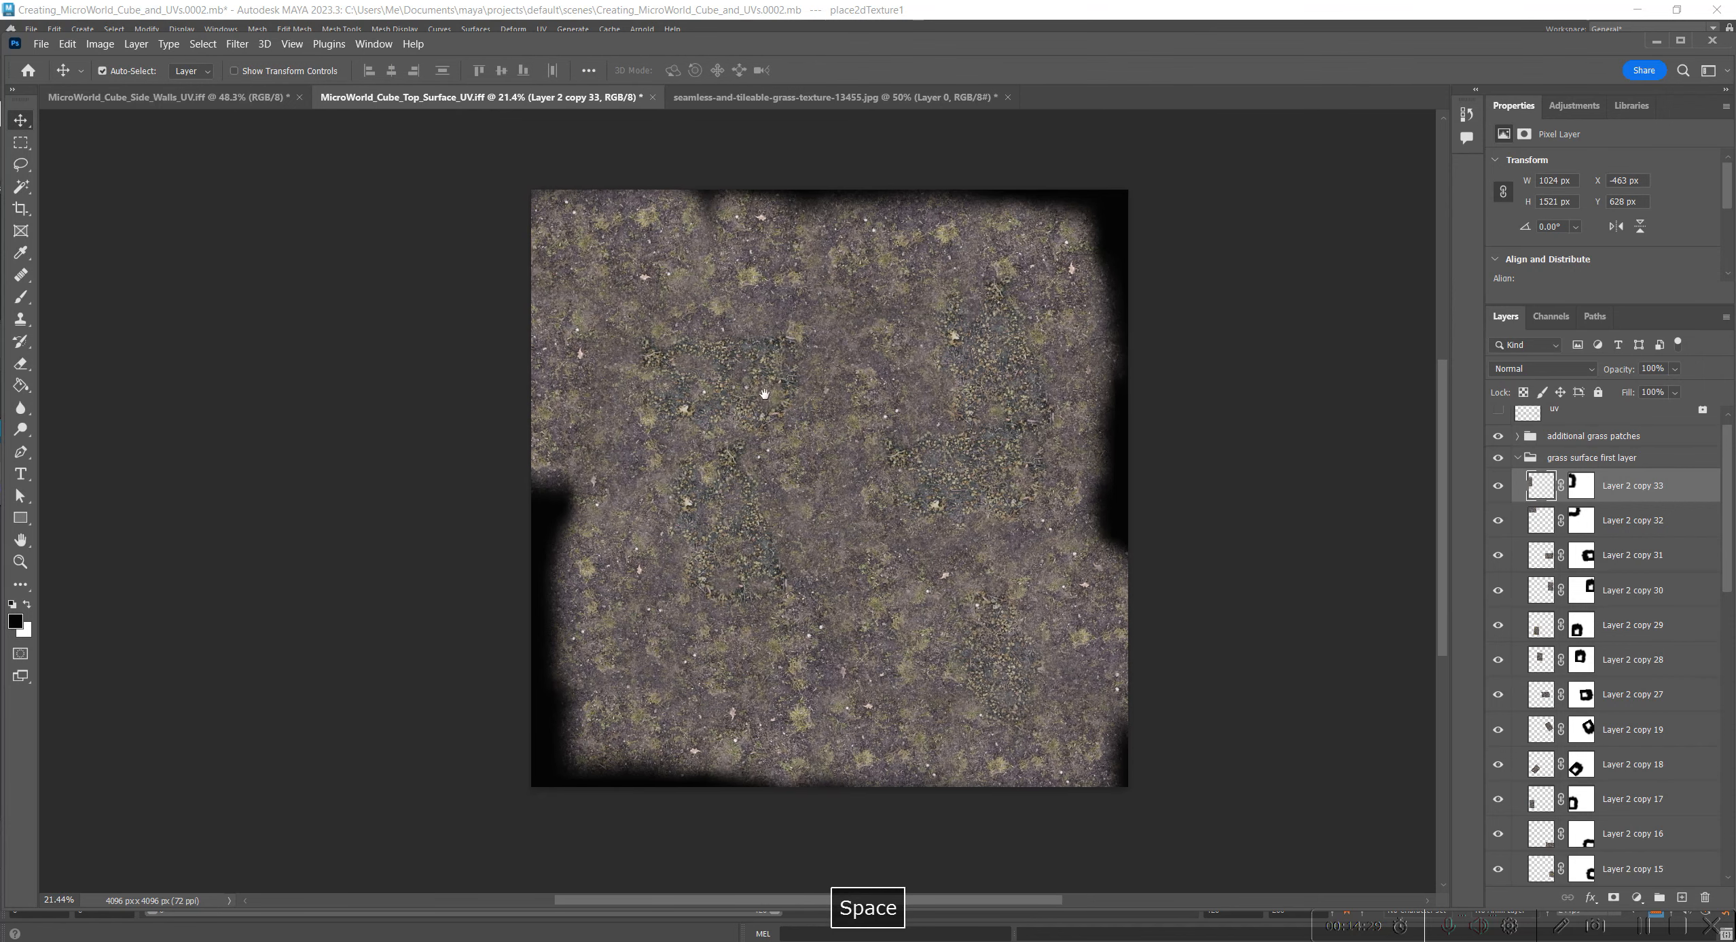
left_click_drag(814, 403, 670, 372)
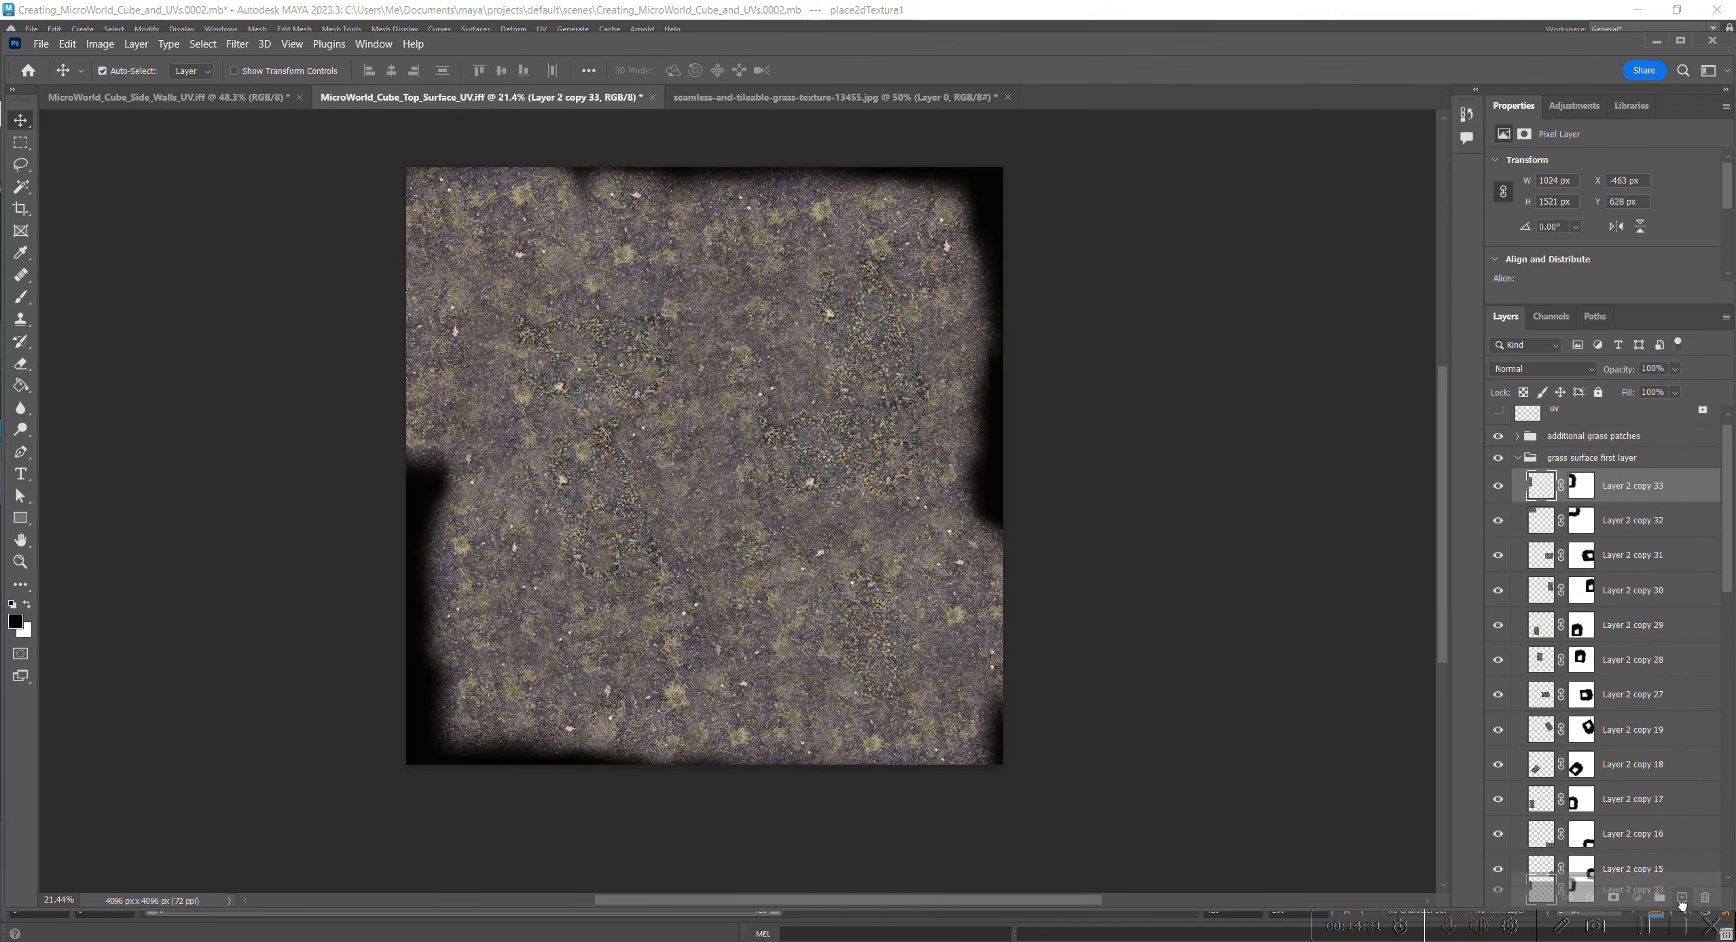
key("ctrl+j")
left_click_drag(438, 373, 314, 518)
scroll(710, 448, "up", 3, "alt")
key("space")
left_click_drag(518, 519, 513, 500)
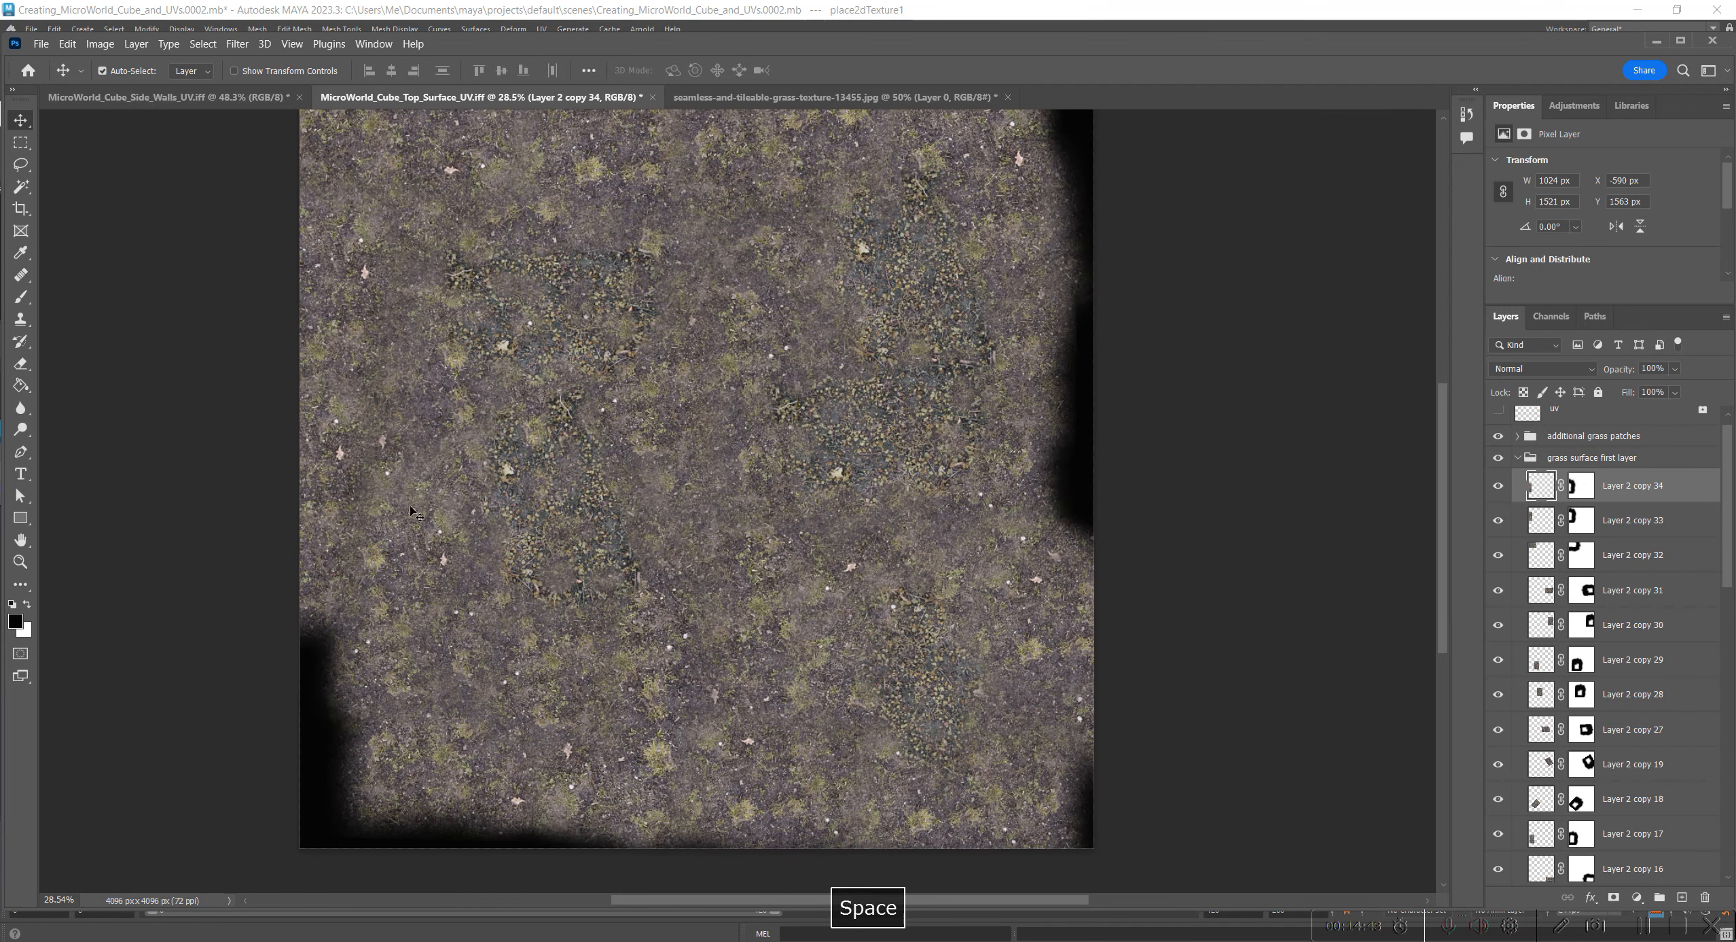
Step: Rotate the lower left-border copy about 93° and place it at about X -225 px, Y 1657 px
left_click_drag(353, 488, 416, 489)
key("ctrl+t")
left_click_drag(464, 546, 310, 601)
left_click_drag(413, 536, 473, 510)
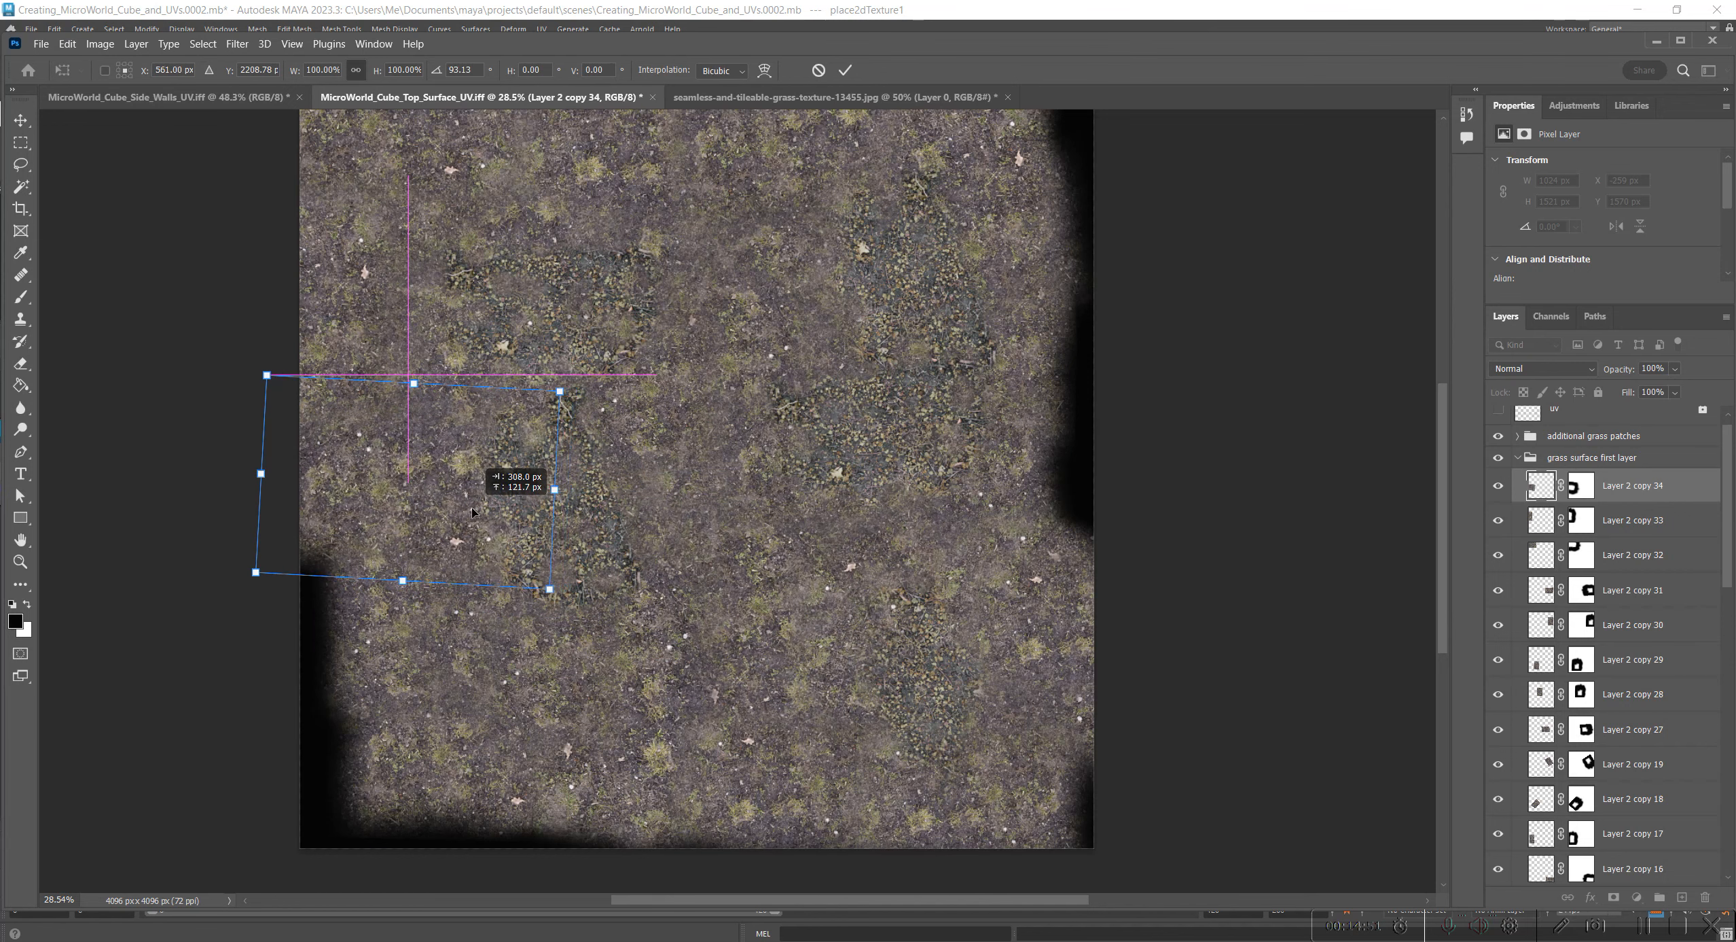
key("Return")
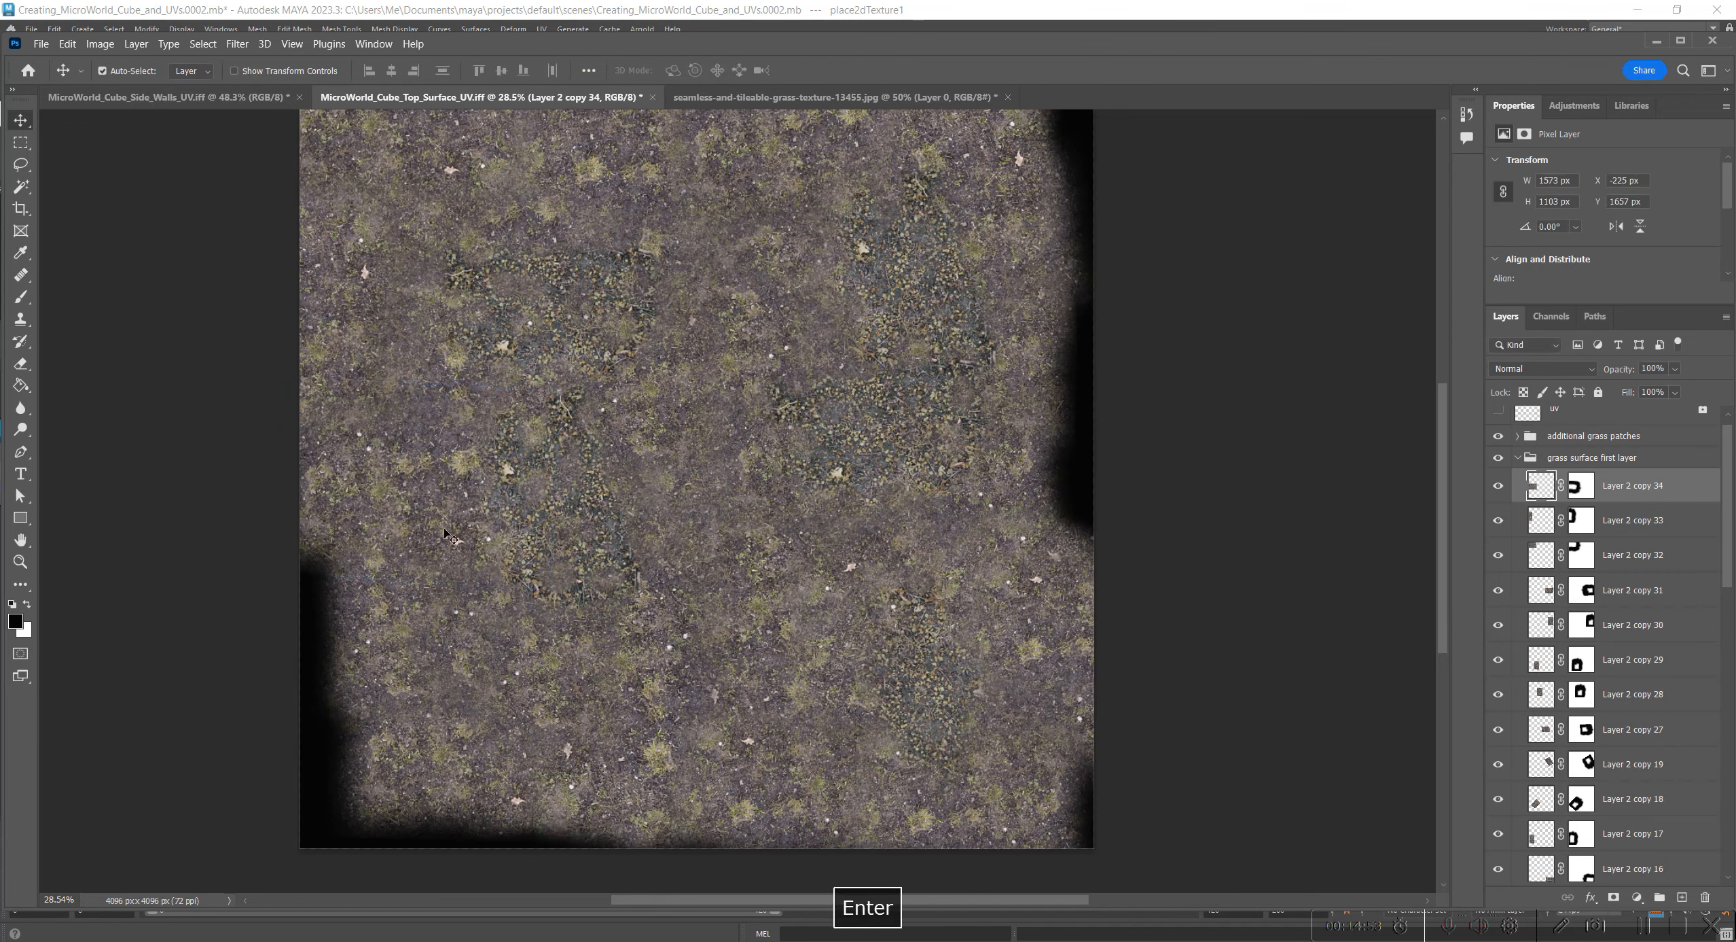
Step: Paint black on the rotated copy's layer mask with a 500 px brush to hide part of the patch's interior
left_click(1585, 488)
key("b")
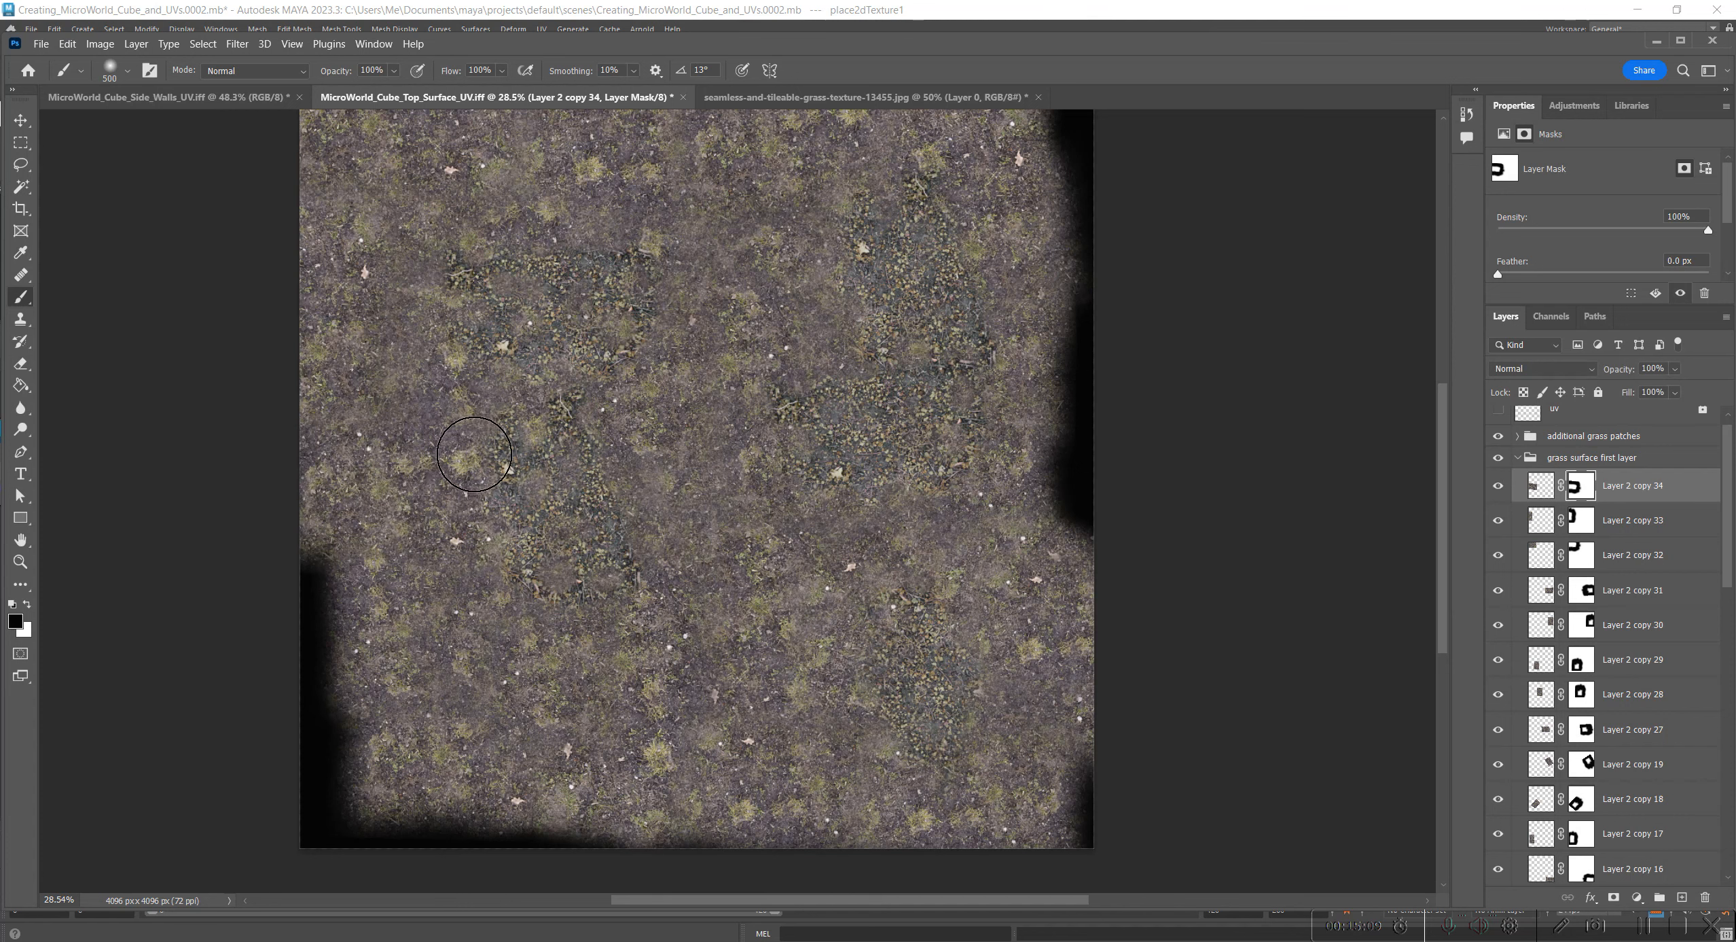
left_click(420, 471)
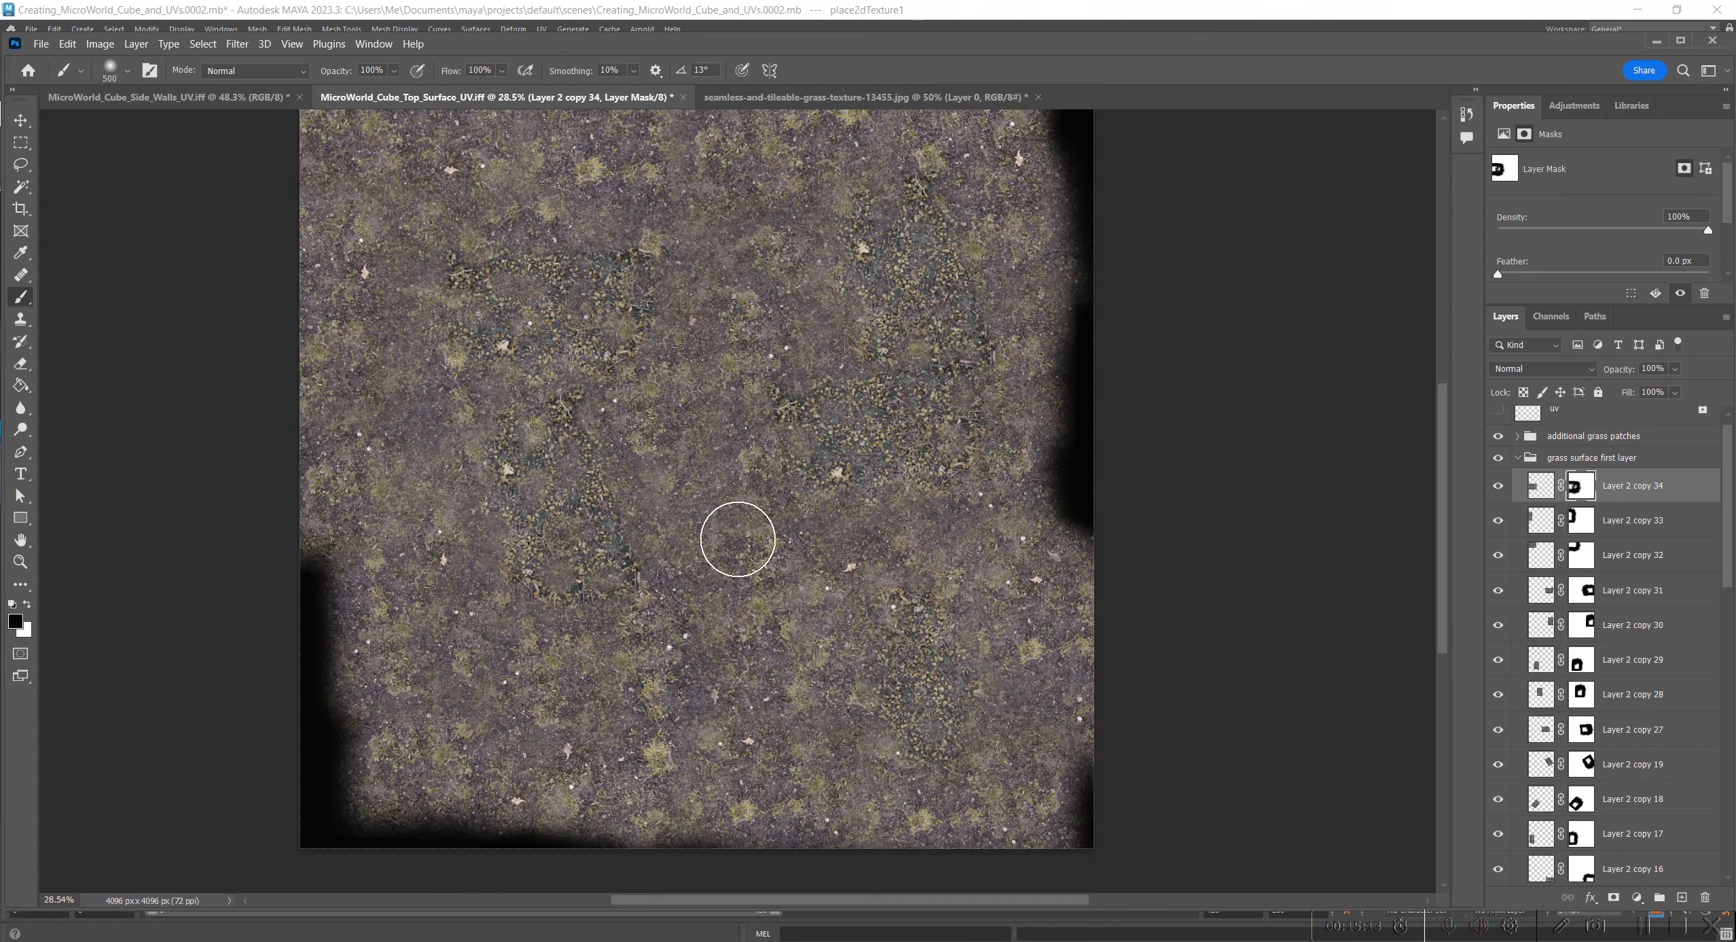
Step: Duplicate Layer 2 copy 34 and move the copy down the black left border to about X -526 px, Y 2268 px
scroll(694, 623, "down", 1, "alt")
scroll(657, 596, "up", 1, "alt")
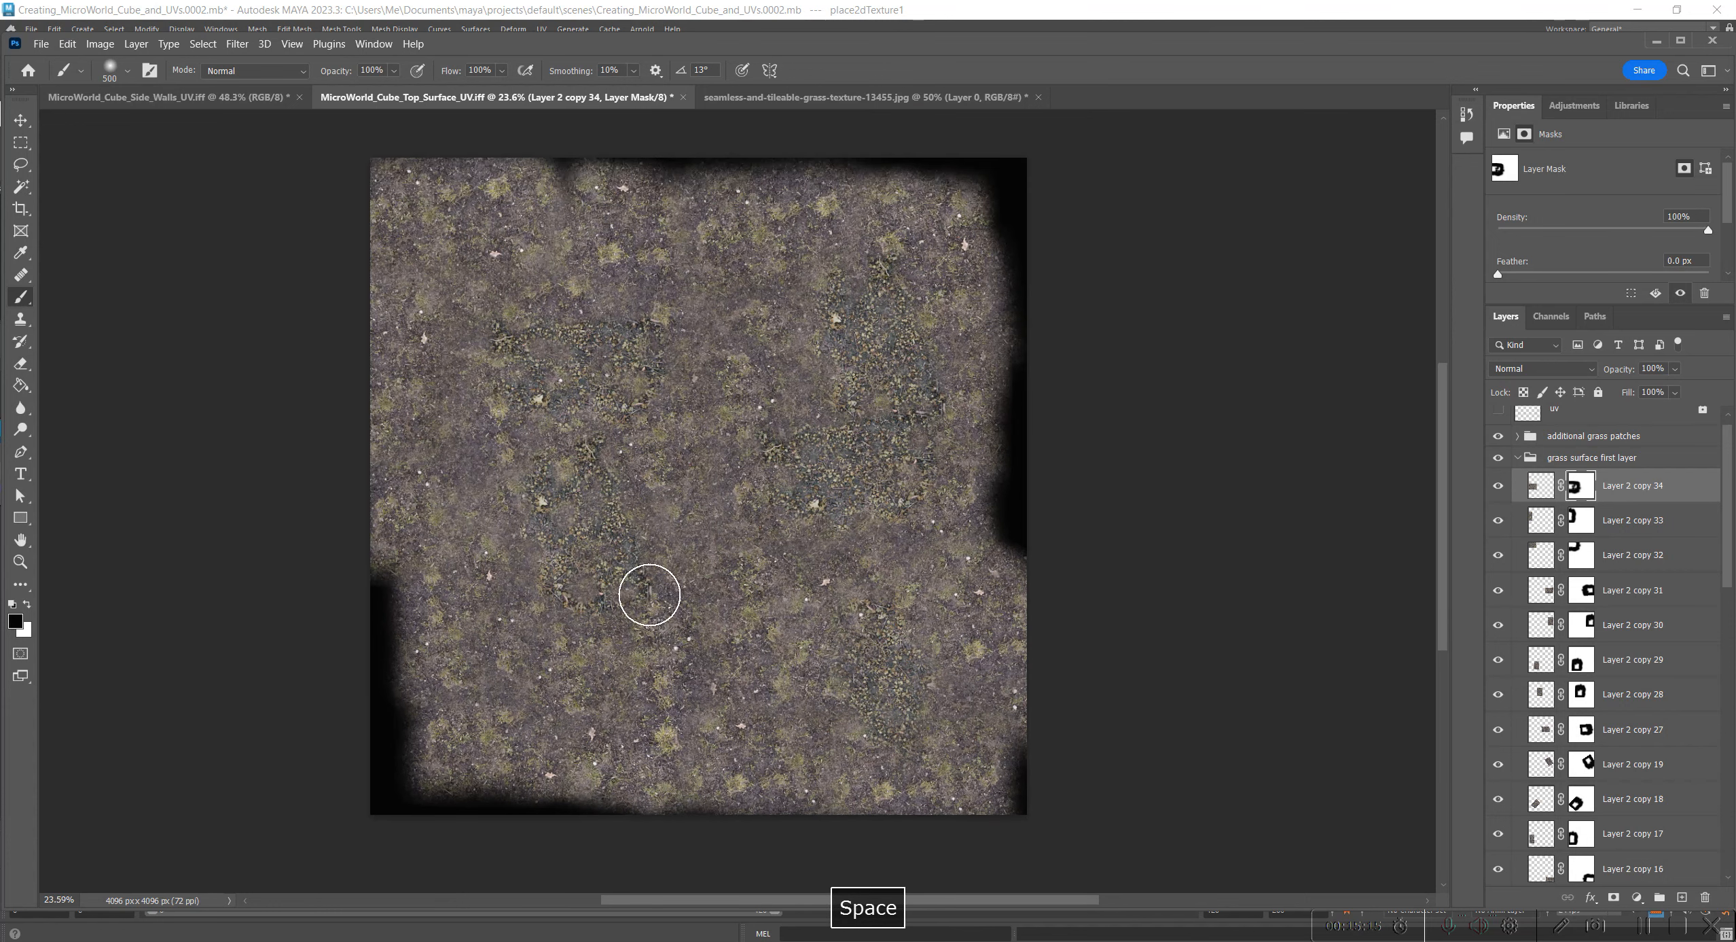
key("v")
scroll(585, 589, "up", 1, "alt")
key("space")
left_click_drag(1012, 552, 997, 499)
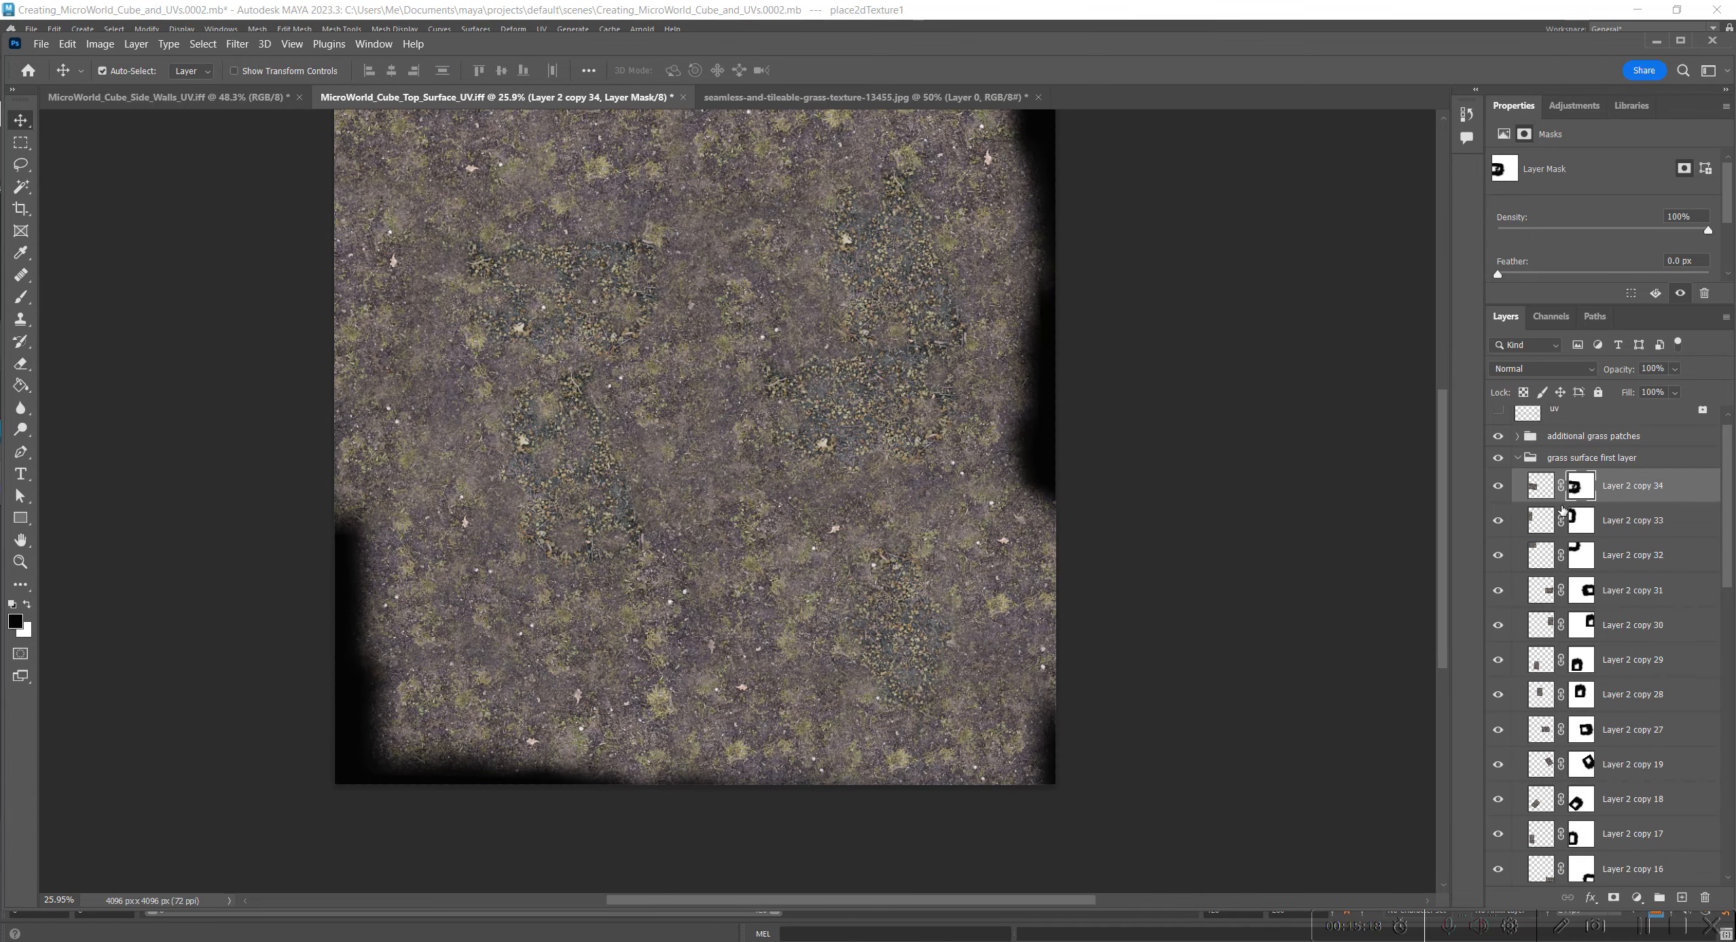
left_click_drag(1542, 491, 1683, 898)
left_click_drag(372, 530, 309, 598)
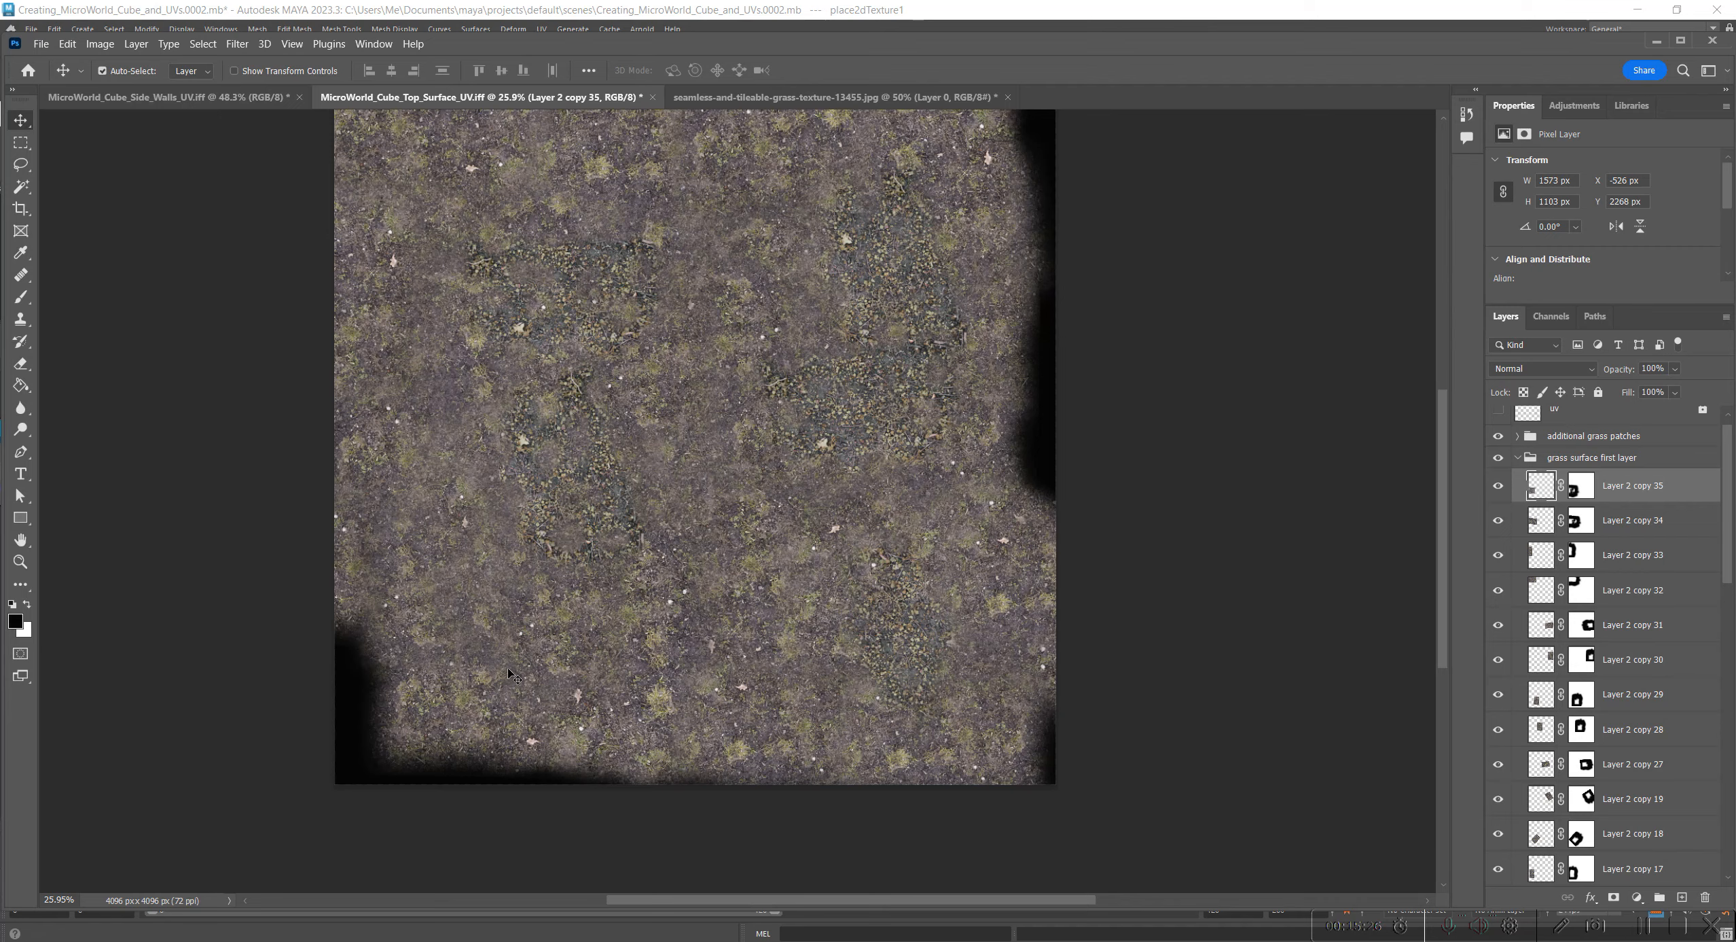
Step: Duplicate Layer 2 copy 35 and move the copy inward to about X 685 px, Y 2563 px
left_click_drag(460, 573, 424, 460)
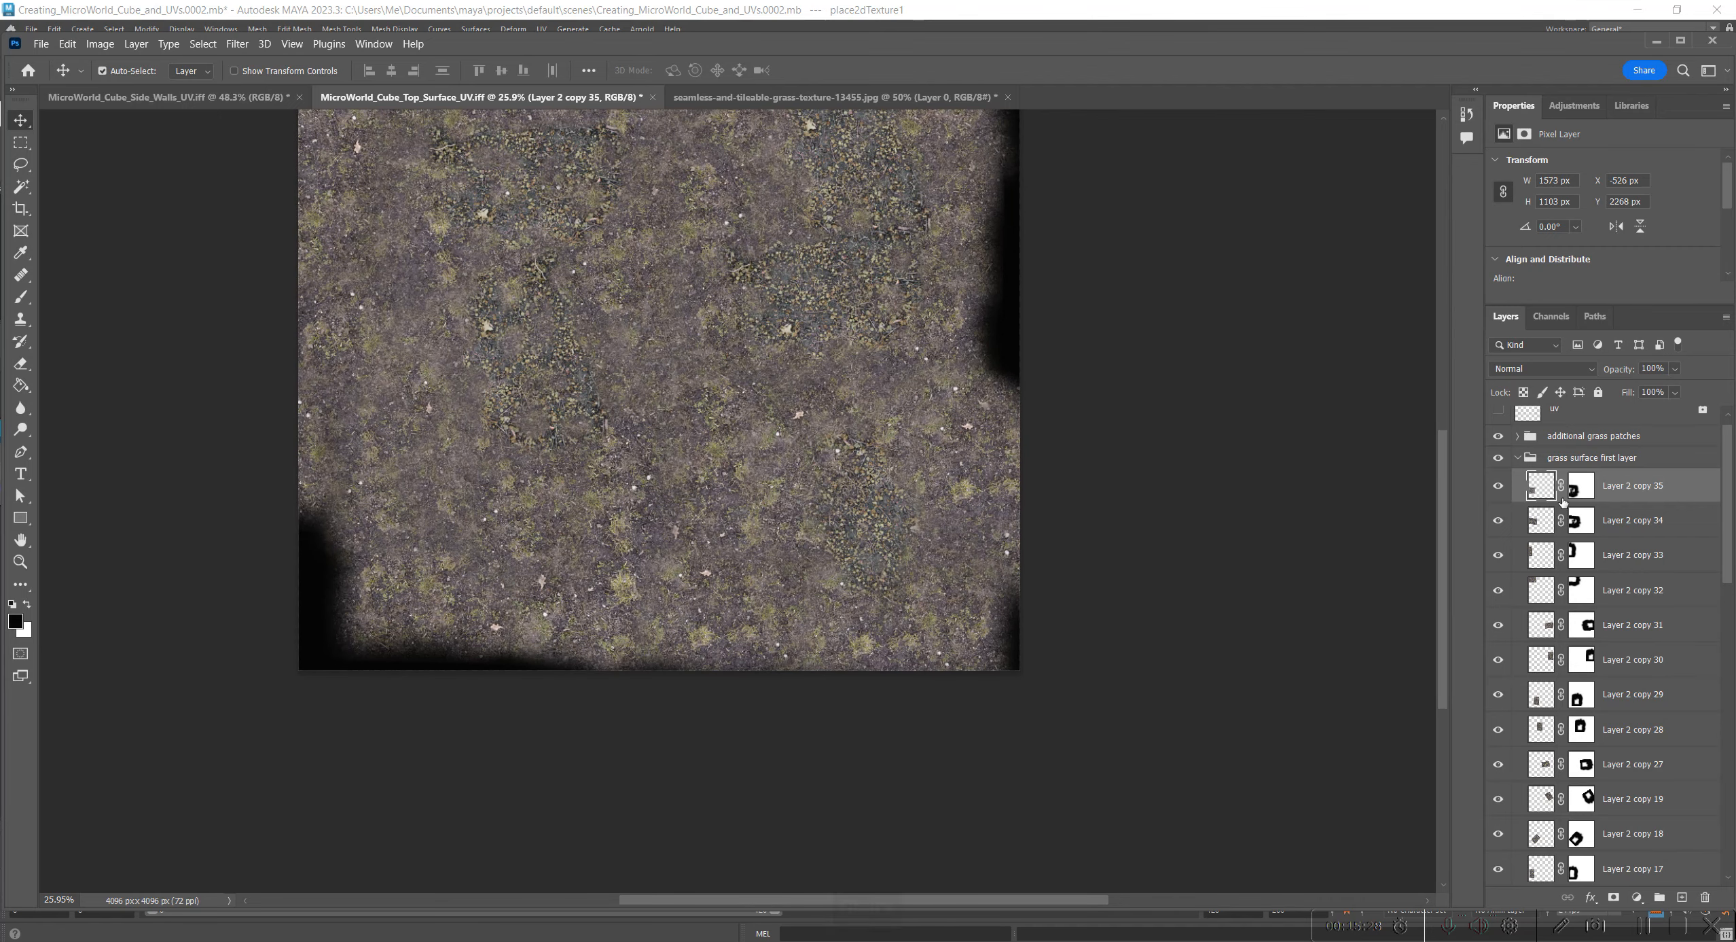
left_click_drag(1547, 493, 1682, 897)
left_click_drag(355, 507, 510, 481)
Step: Delete the newest grass patch's layer mask and toggle the layer's visibility to see its full extent
left_click(1587, 487)
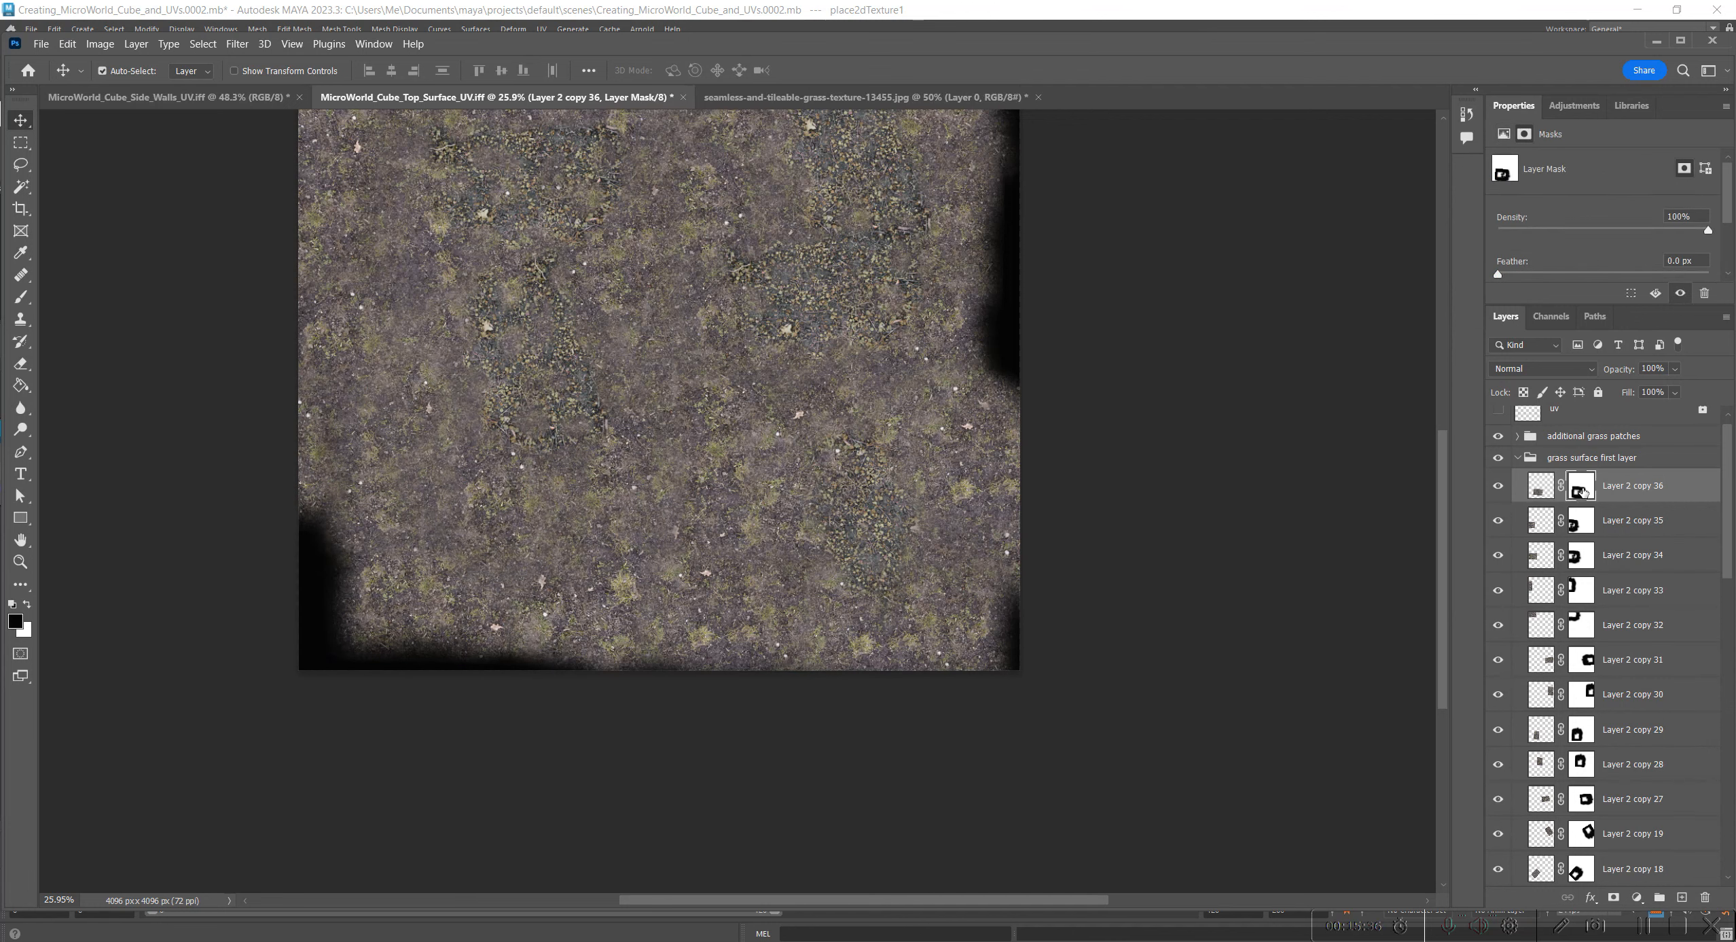
right_click(1587, 488)
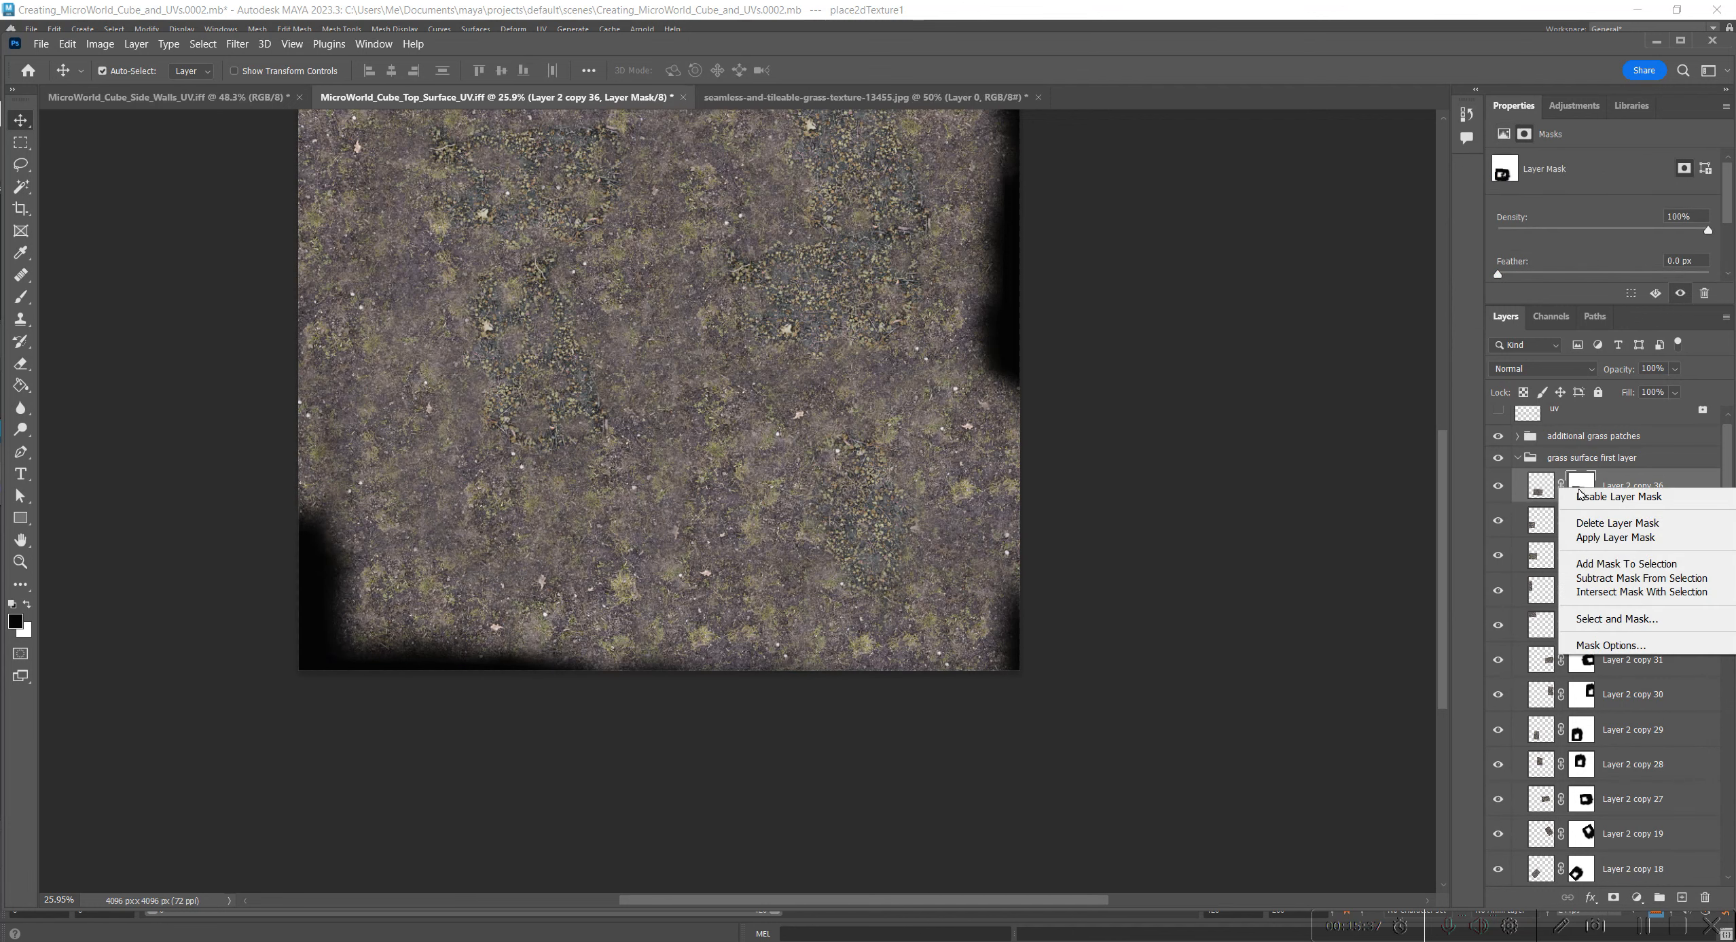
left_click(1653, 524)
left_click(1499, 486)
left_click(1499, 487)
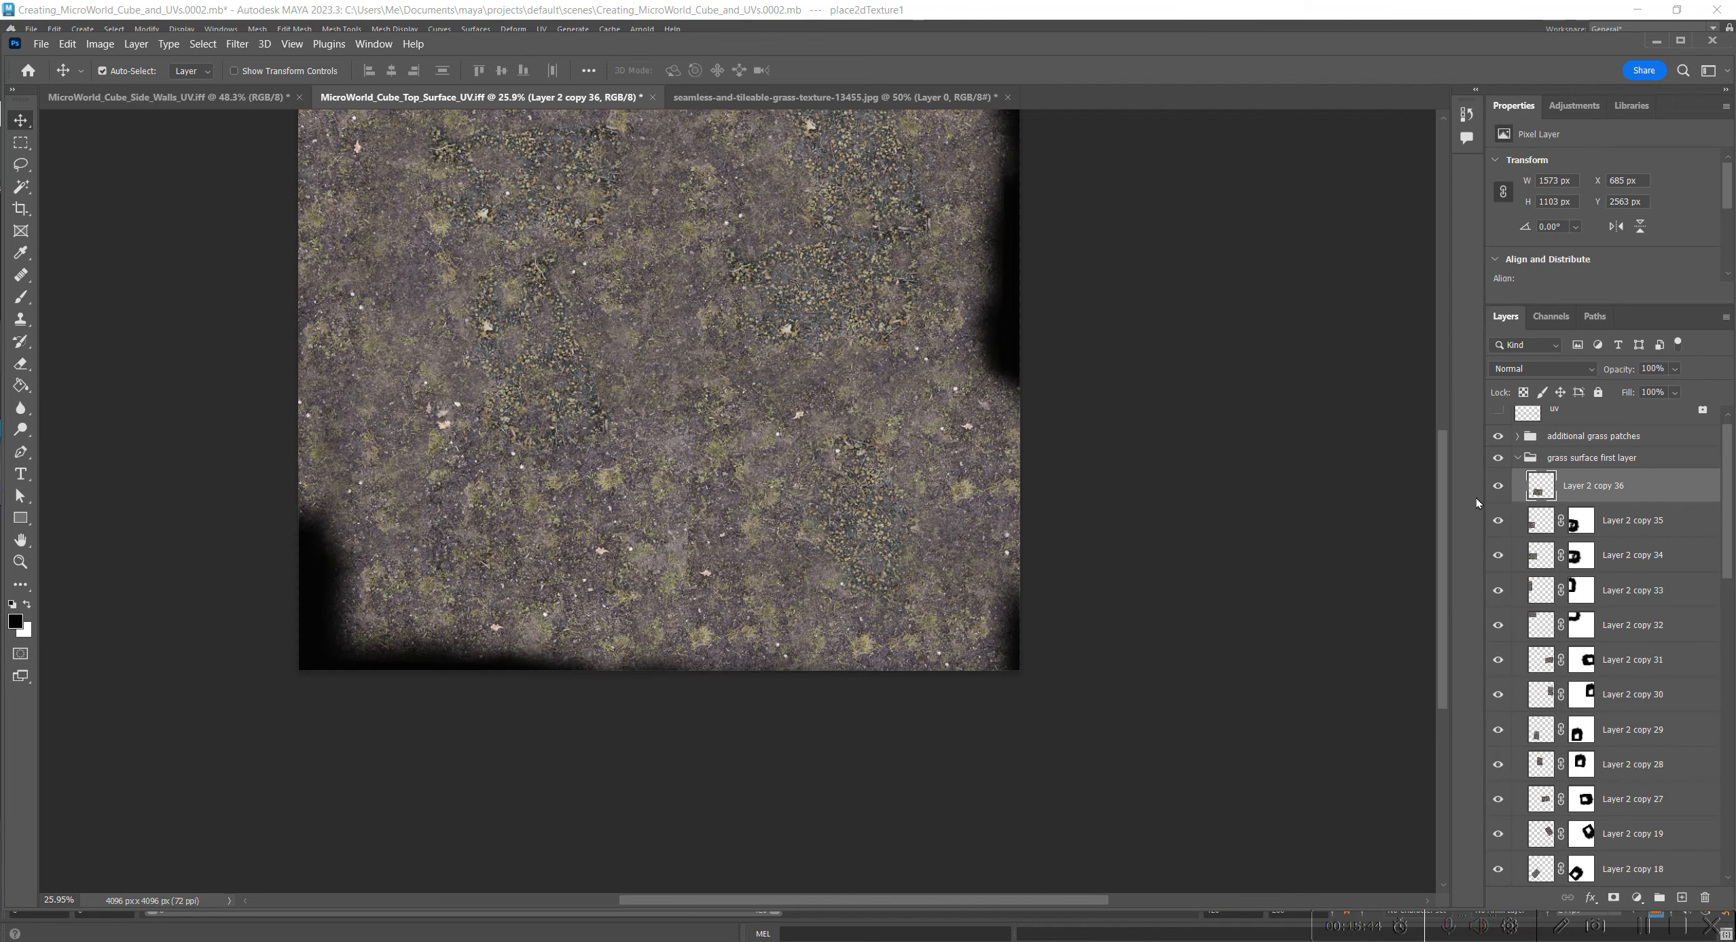
Step: Rotate the unmasked grass patch about -164° and place it over the black lower-left corner at about X -428 px, Y 3017 px
left_click_drag(556, 501, 605, 679)
scroll(372, 605, "up", 5, "alt")
key("ctrl+t")
left_click_drag(754, 570, 130, 495)
left_click_drag(512, 634, 493, 666)
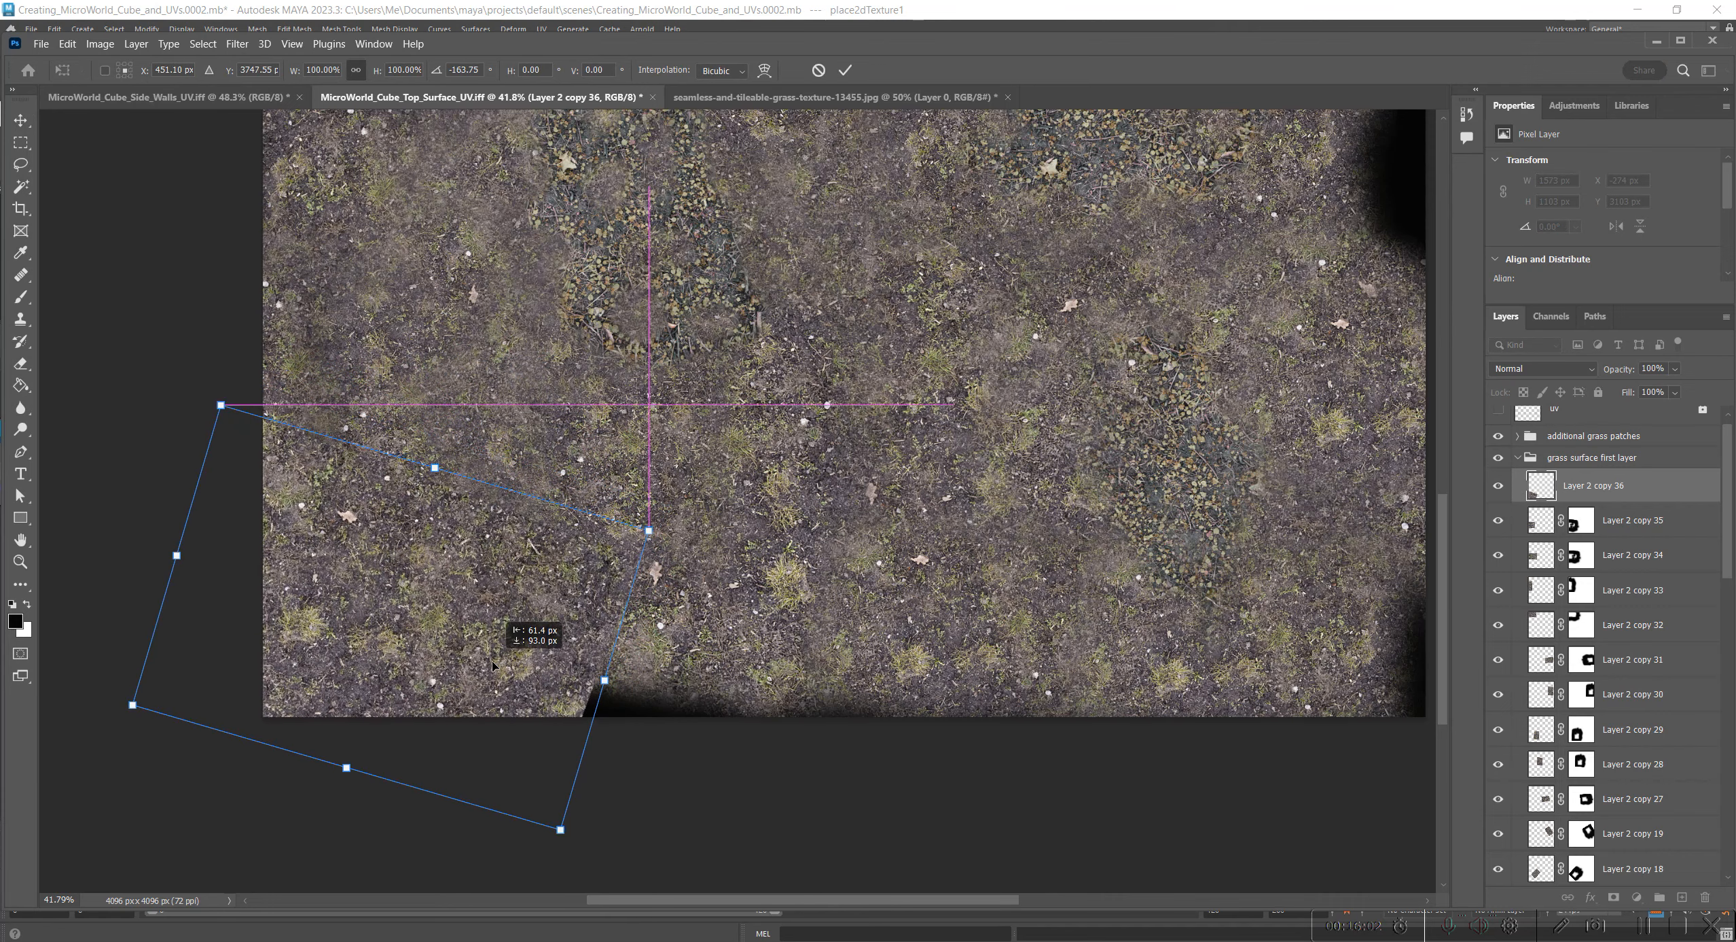
key("Return")
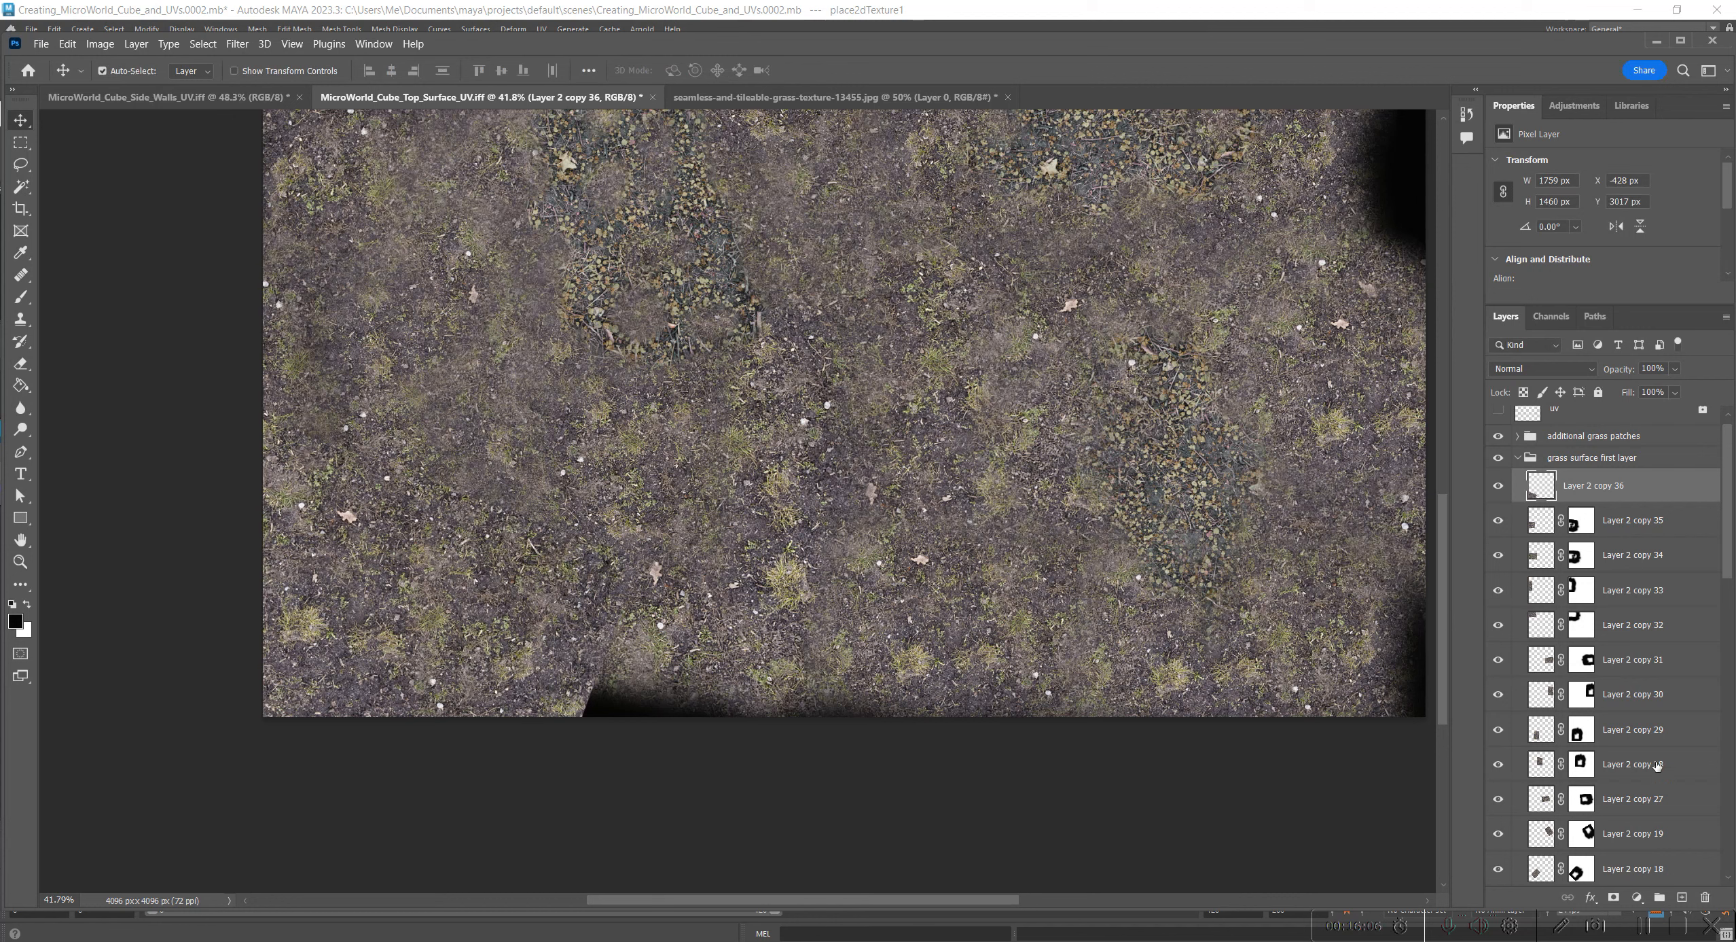
Step: Add a layer mask to the corner patch and paint black along its upper edge with a 500 px brush to blend the seam
left_click(1614, 897)
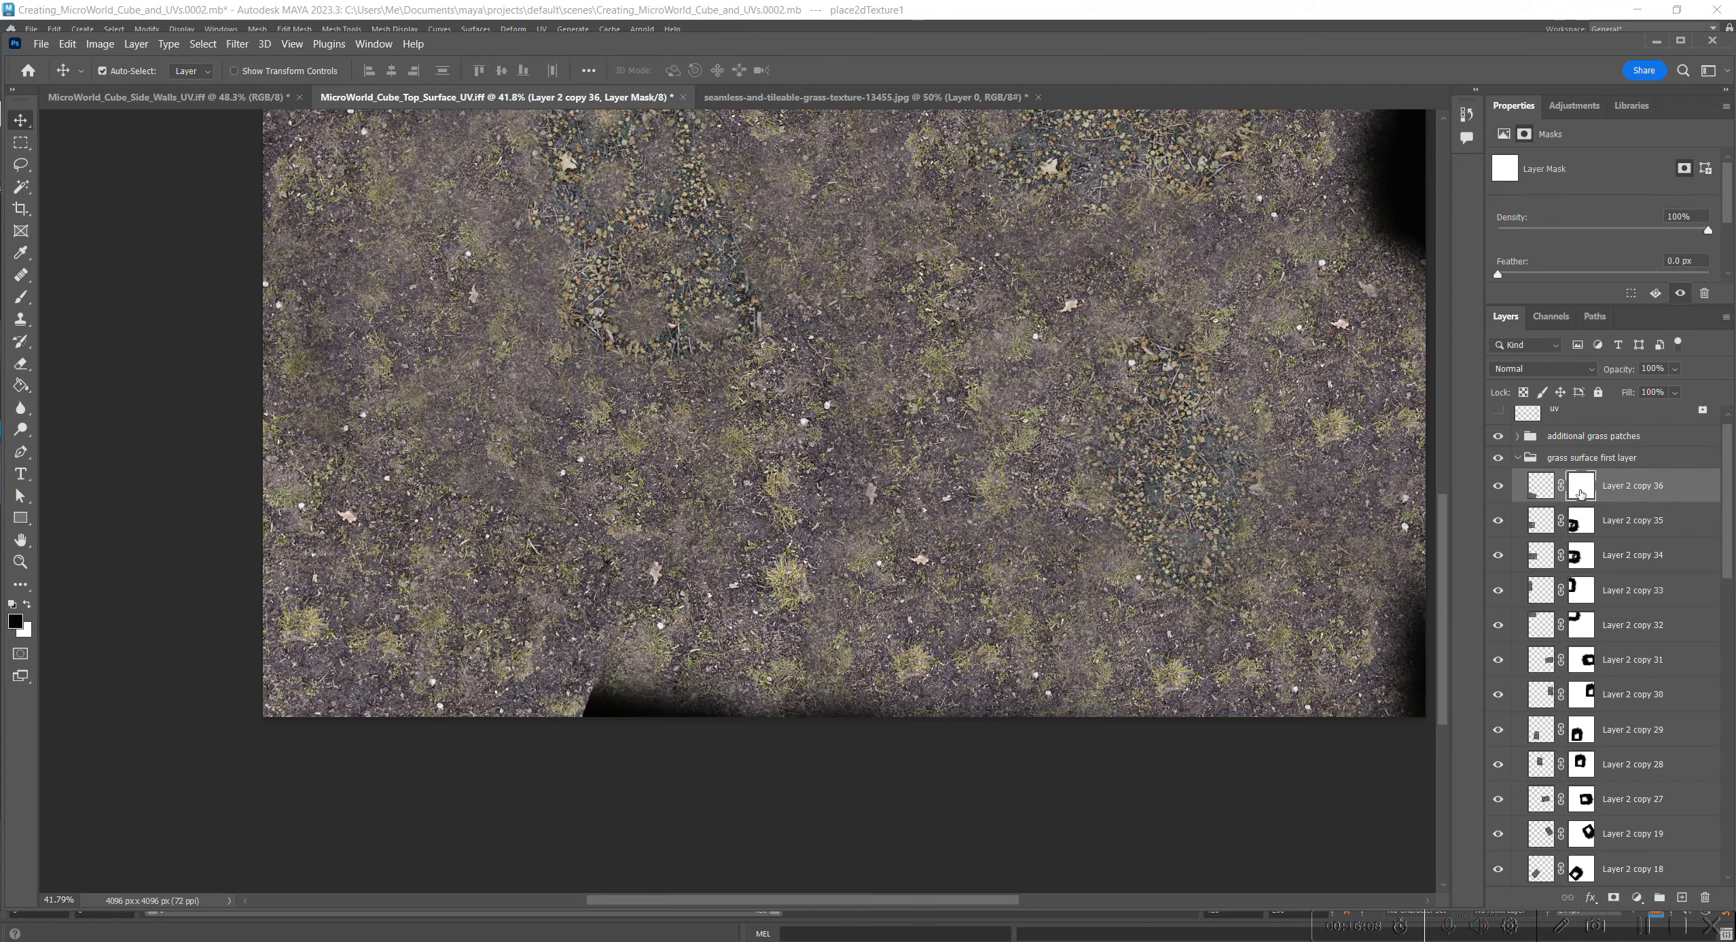
key("b")
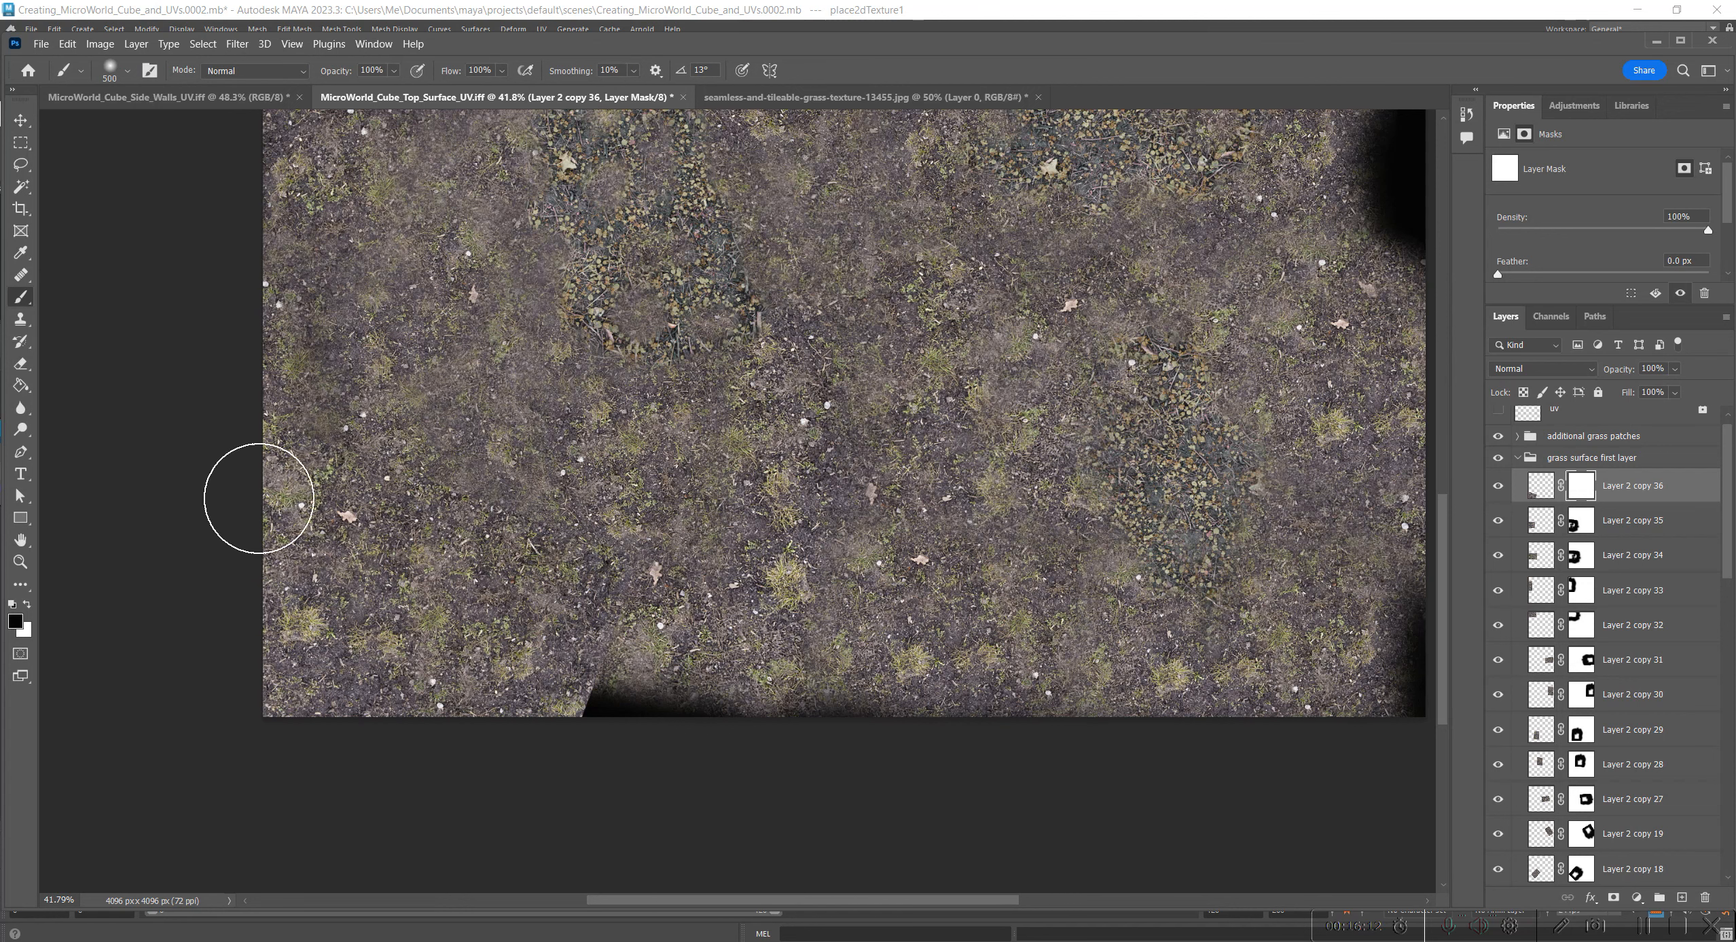
left_click_drag(267, 400, 528, 470)
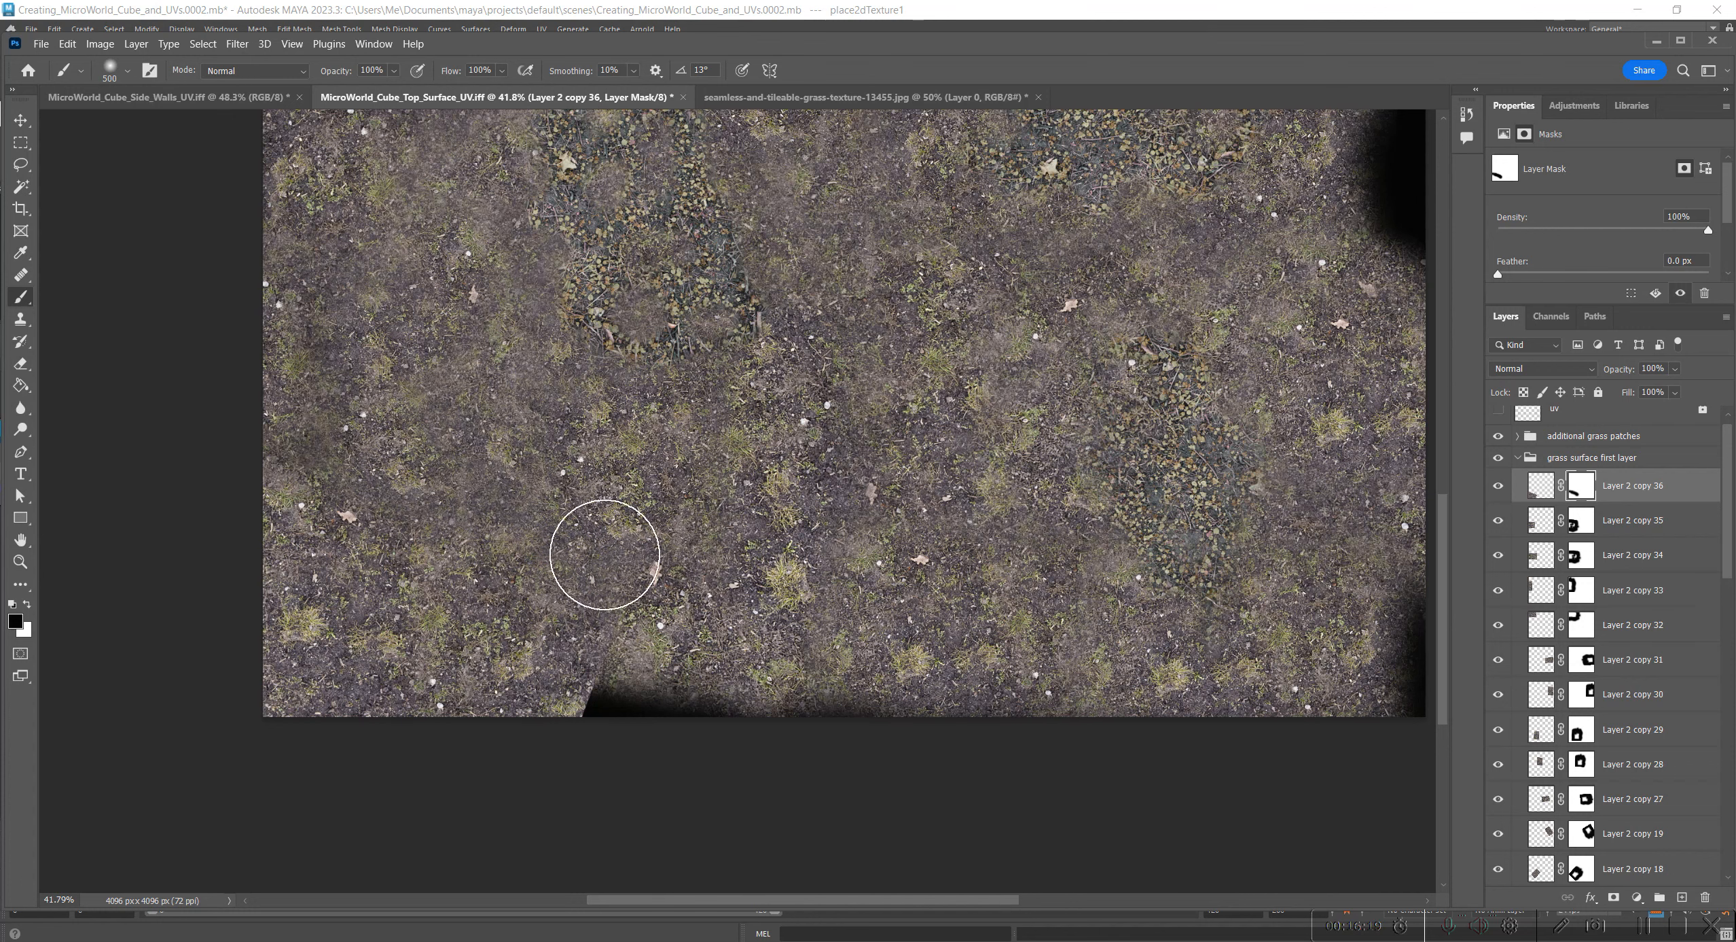
left_click_drag(331, 414, 237, 425)
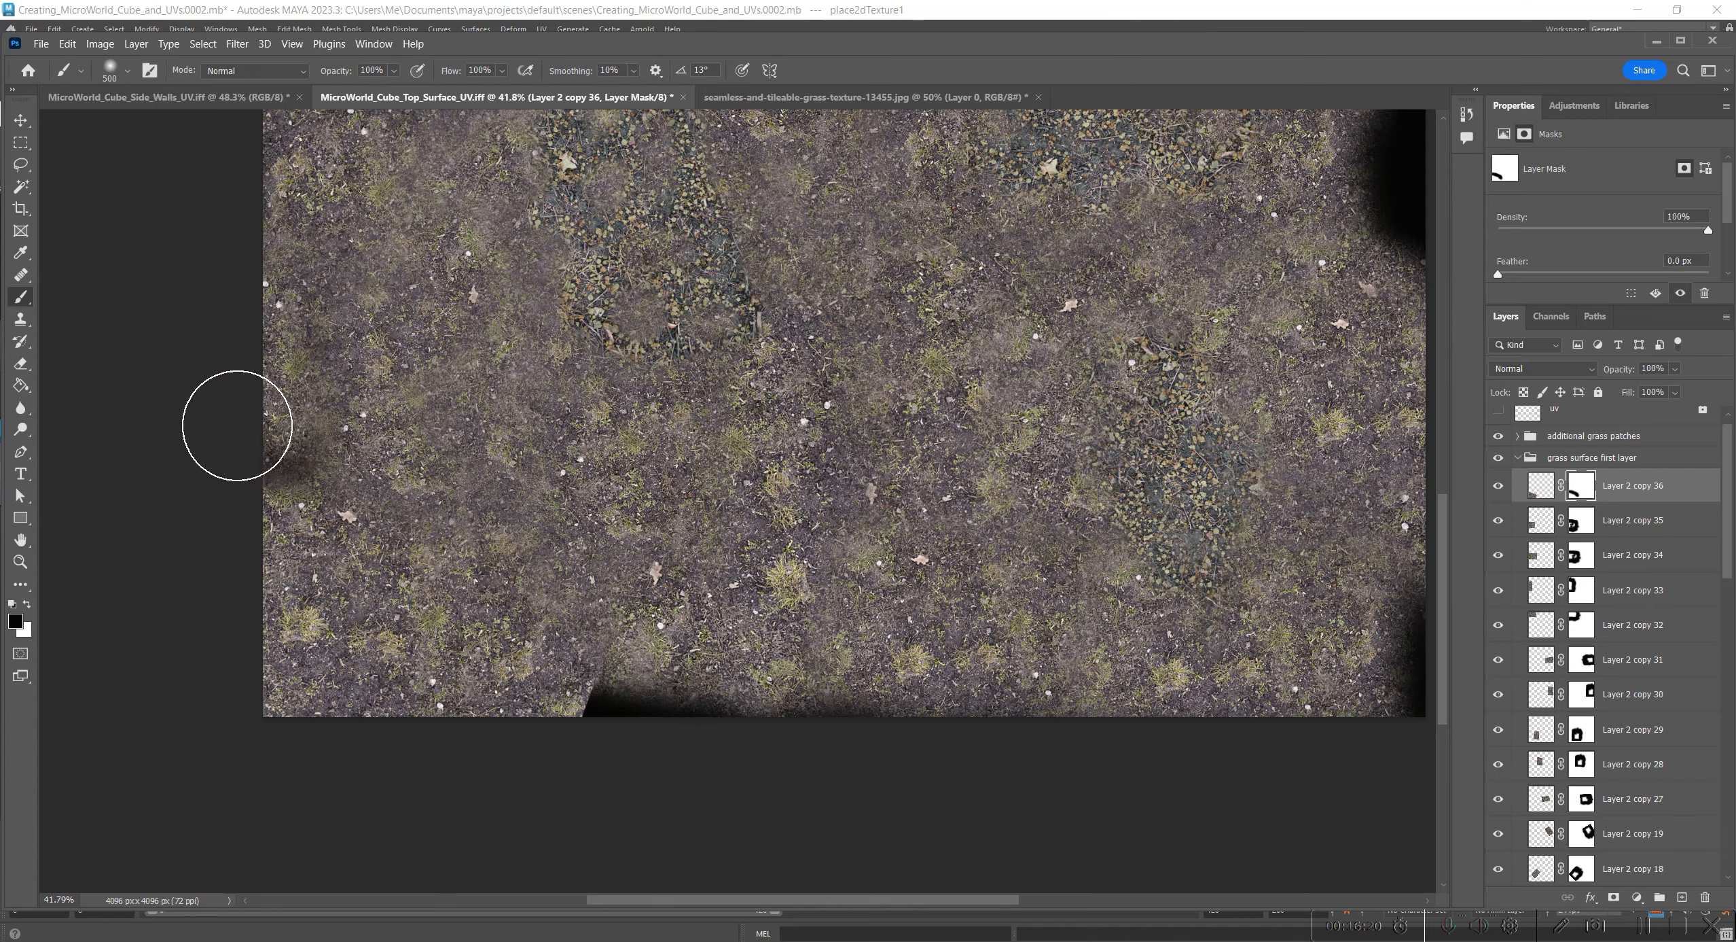
scroll(854, 487, "down", 3, "alt")
key("ctrl+z")
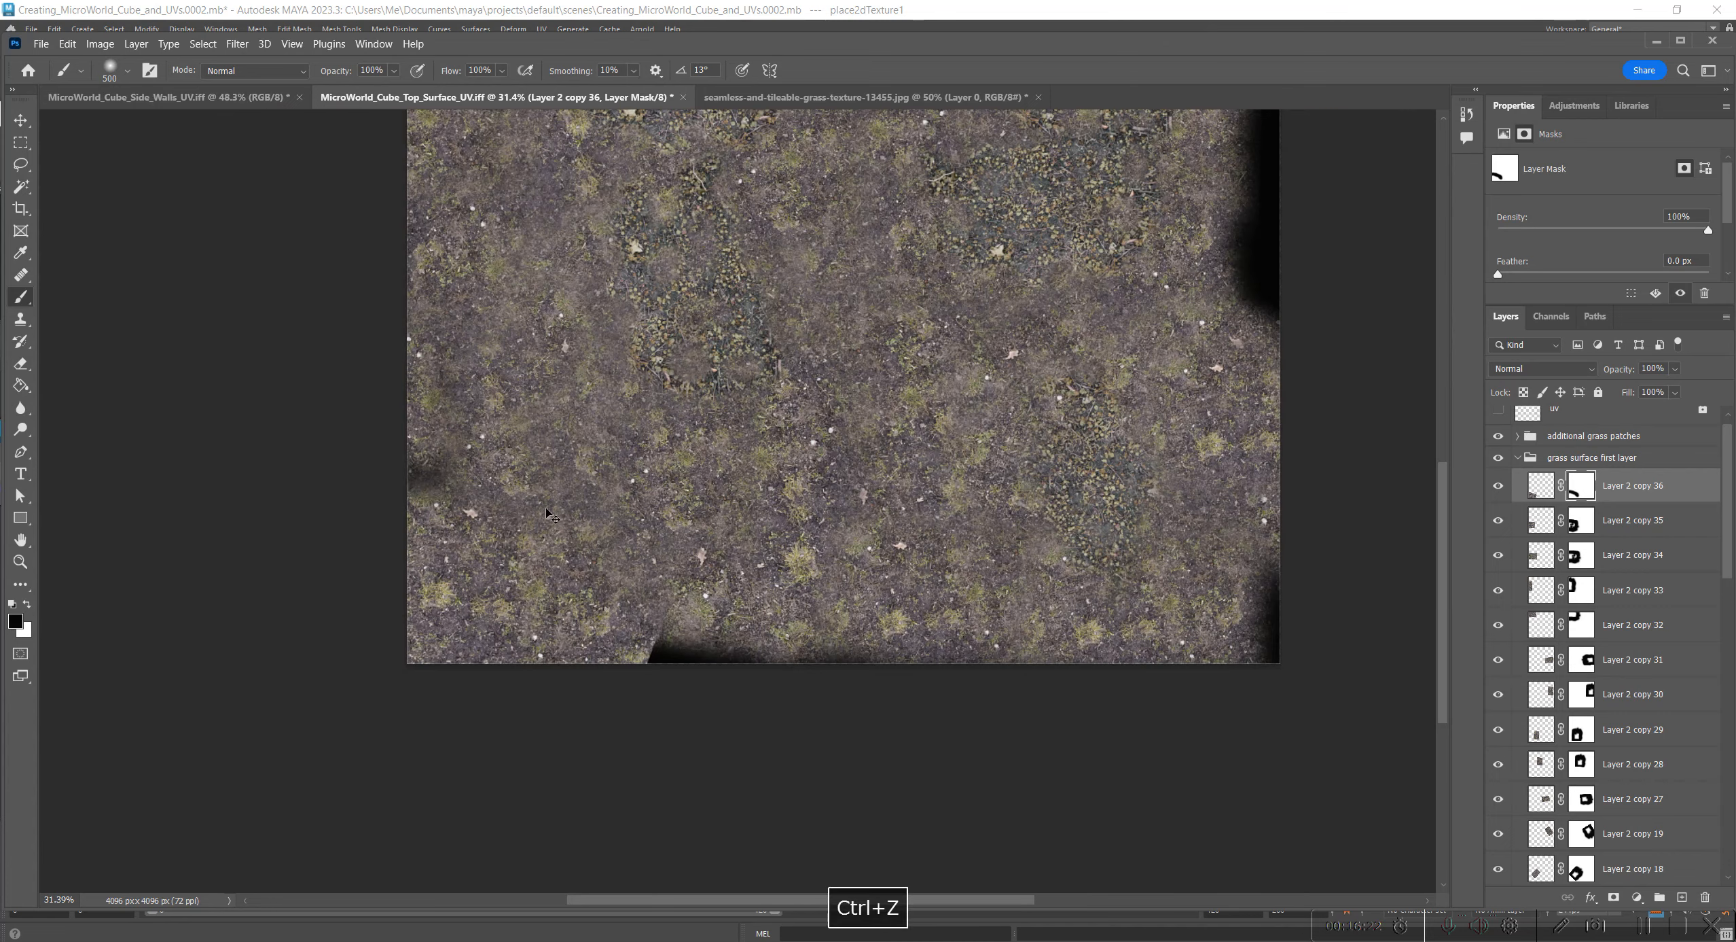
scroll(498, 481, "up", 2, "alt")
key("ctrl+z")
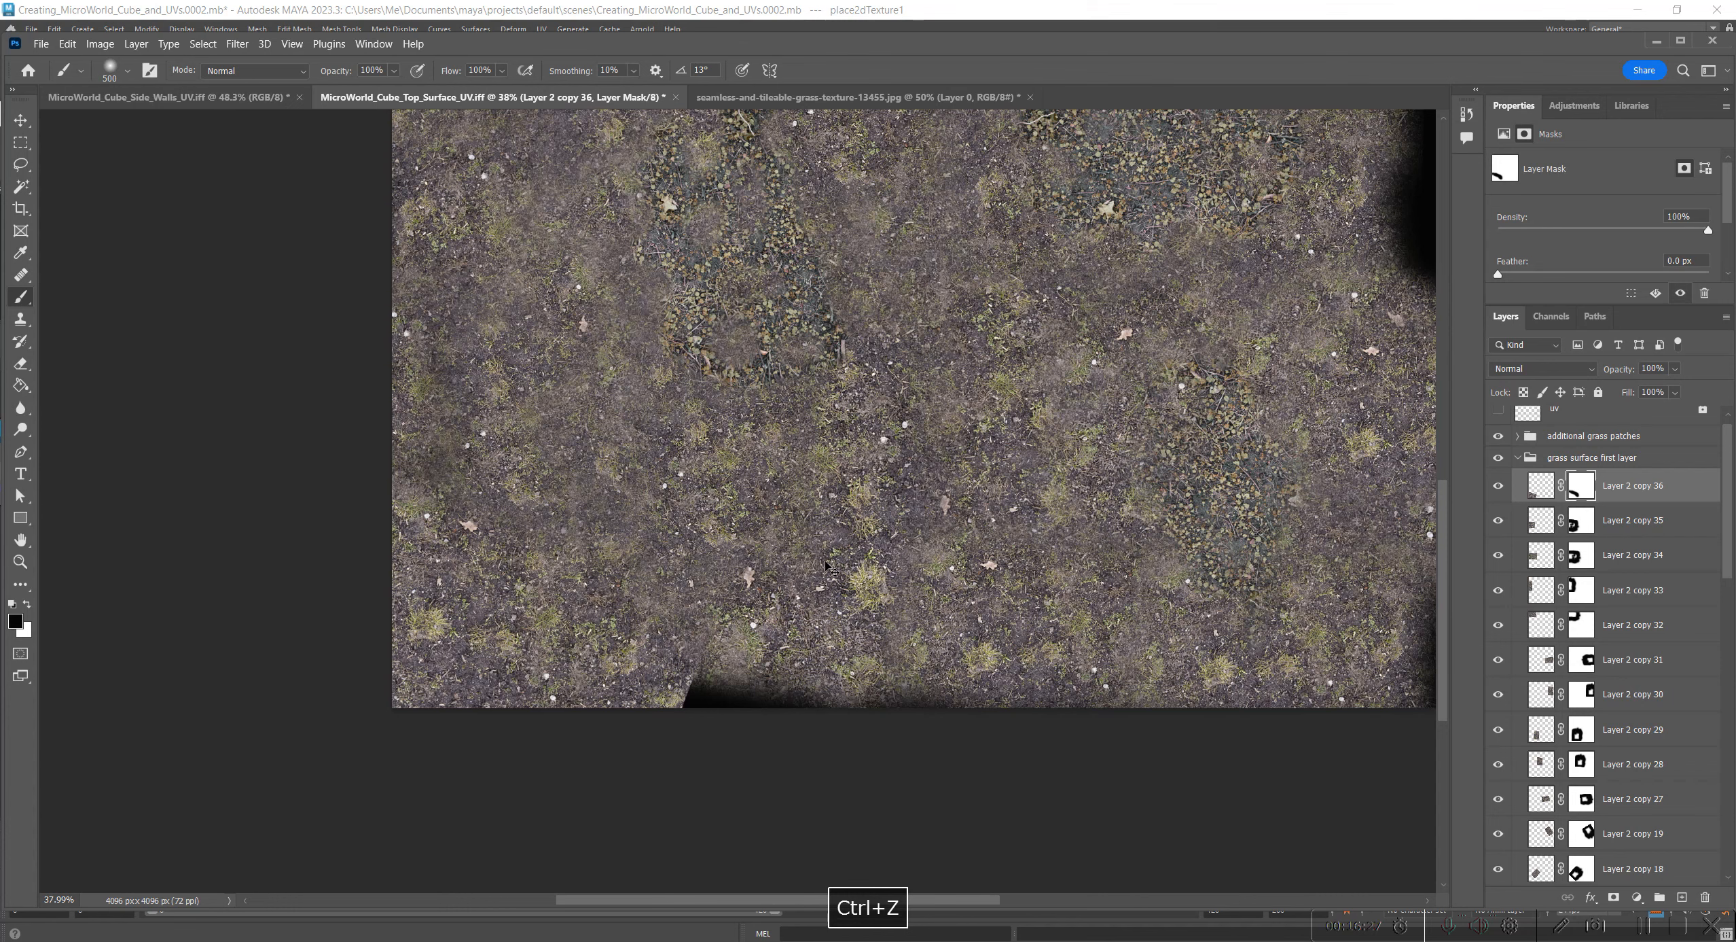
scroll(951, 557, "down", 2, "alt")
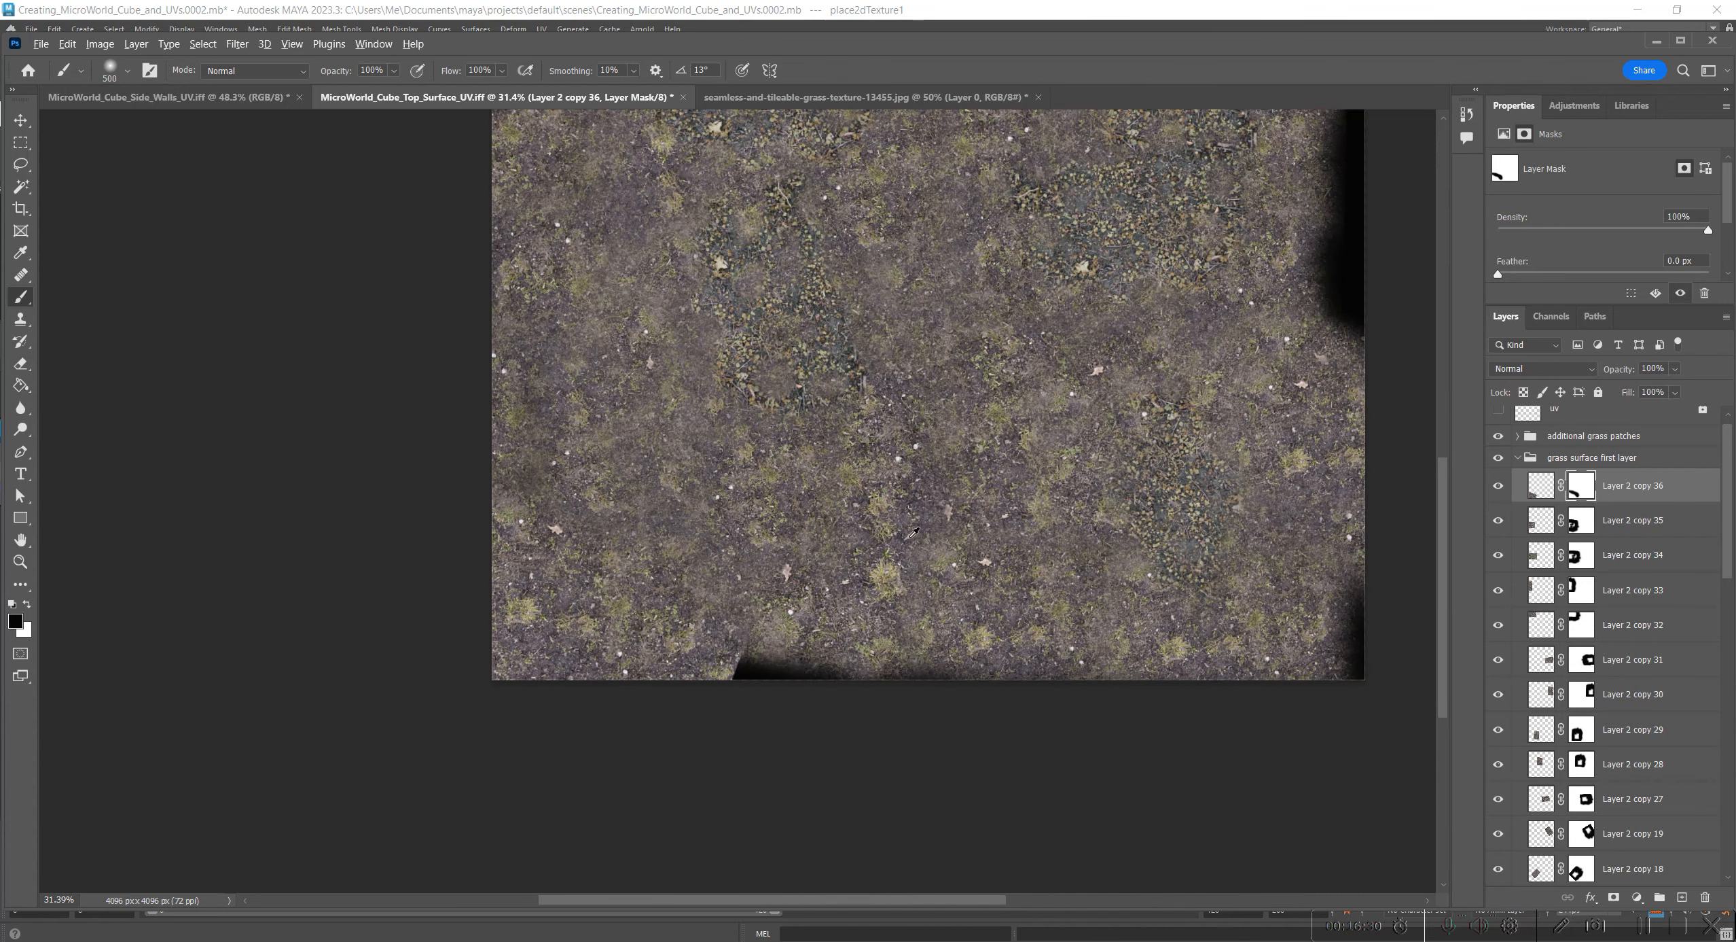
Step: Duplicate Layer 2 copy 36, rotate the copy about -88° and place it over the black bottom border at about X 437 px, Y 3266 px
scroll(909, 539, "down", 1, "alt")
key("space")
left_click_drag(1031, 440, 750, 443)
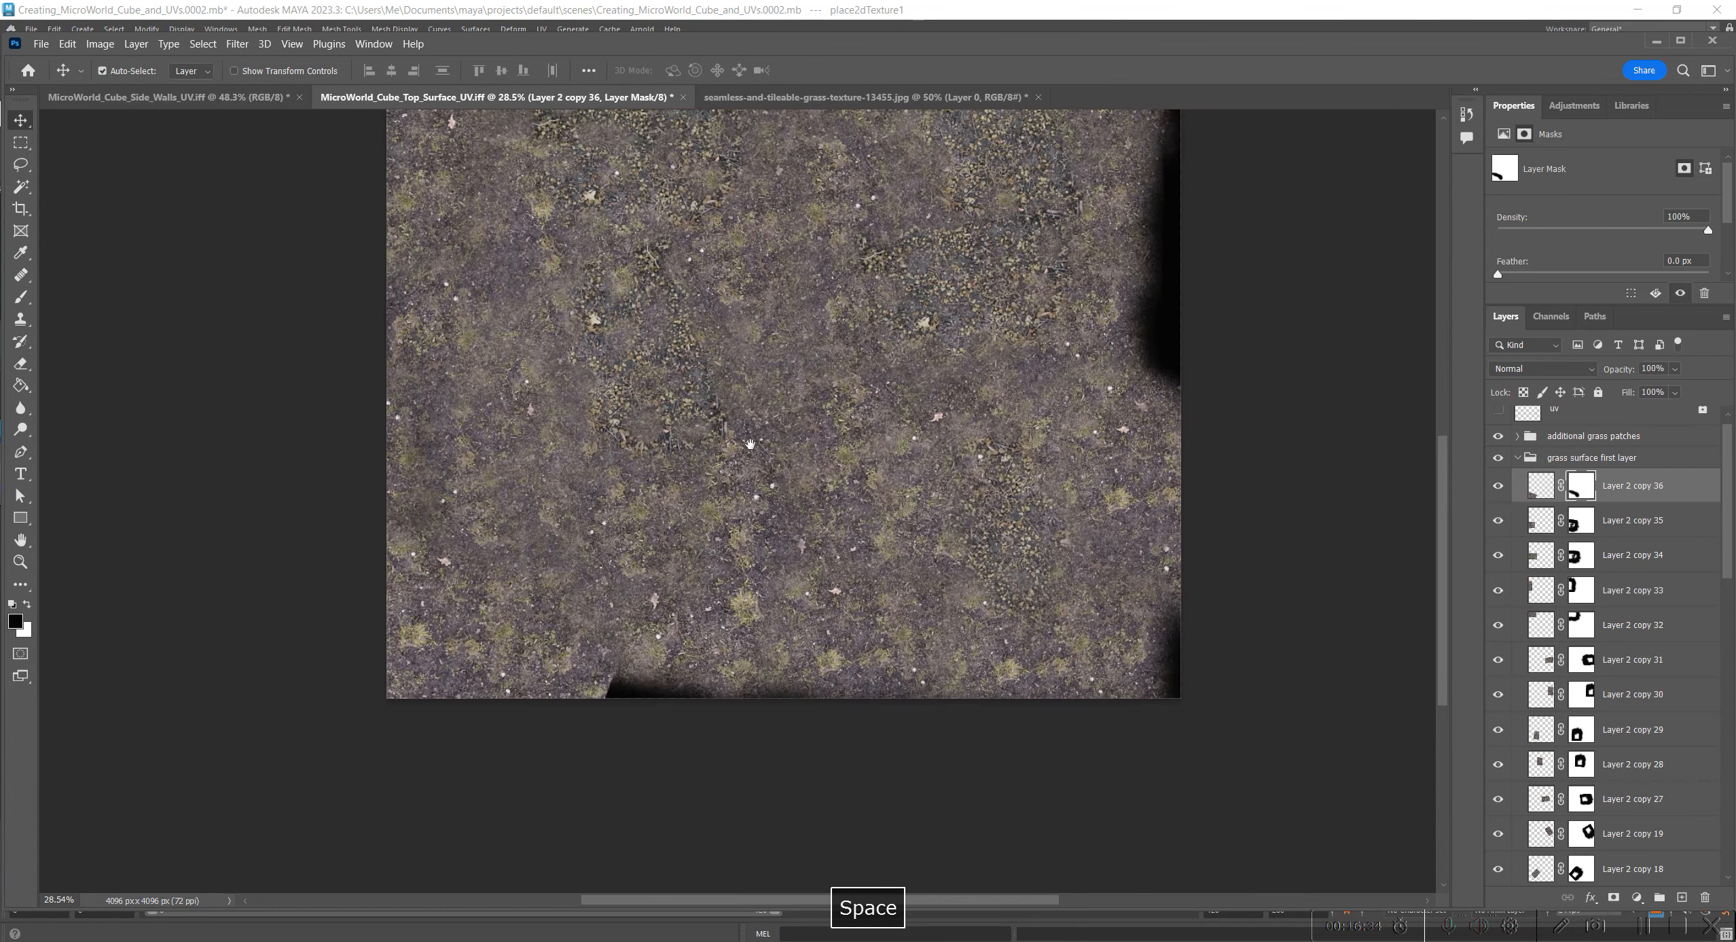
mouse_move(481, 652)
left_mouse_down()
mouse_move(508, 655)
mouse_move(562, 593)
mouse_move(479, 639)
mouse_move(490, 653)
left_mouse_up()
key("space")
left_click_drag(709, 713, 555, 686)
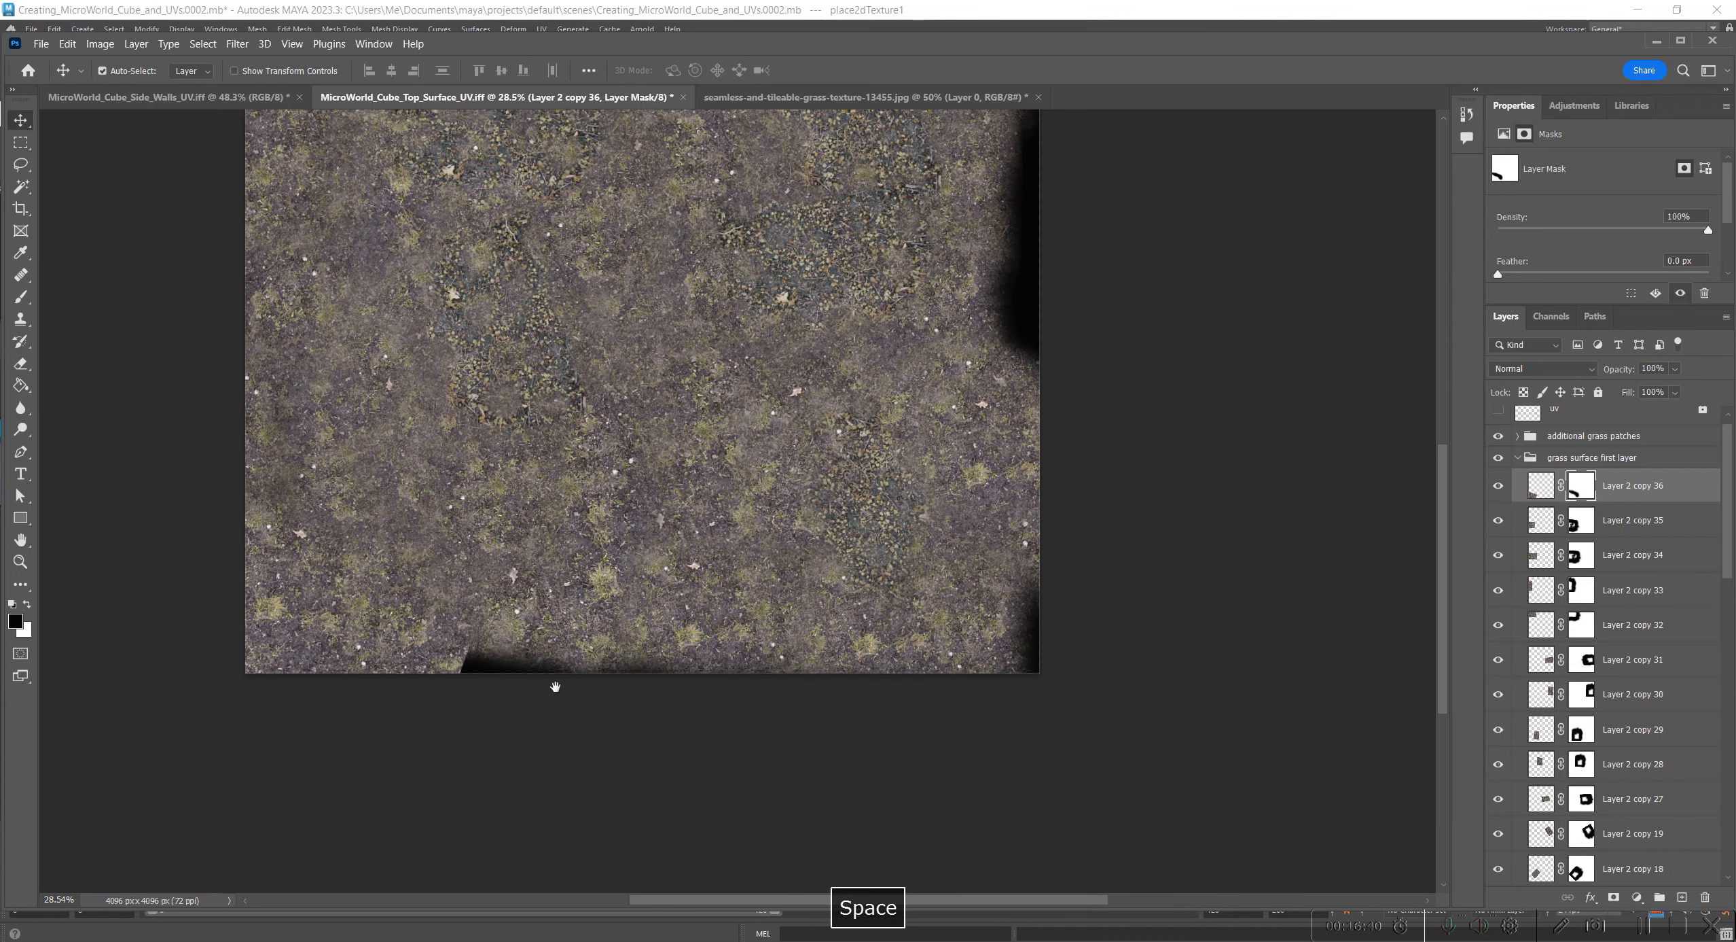
key("ctrl+j")
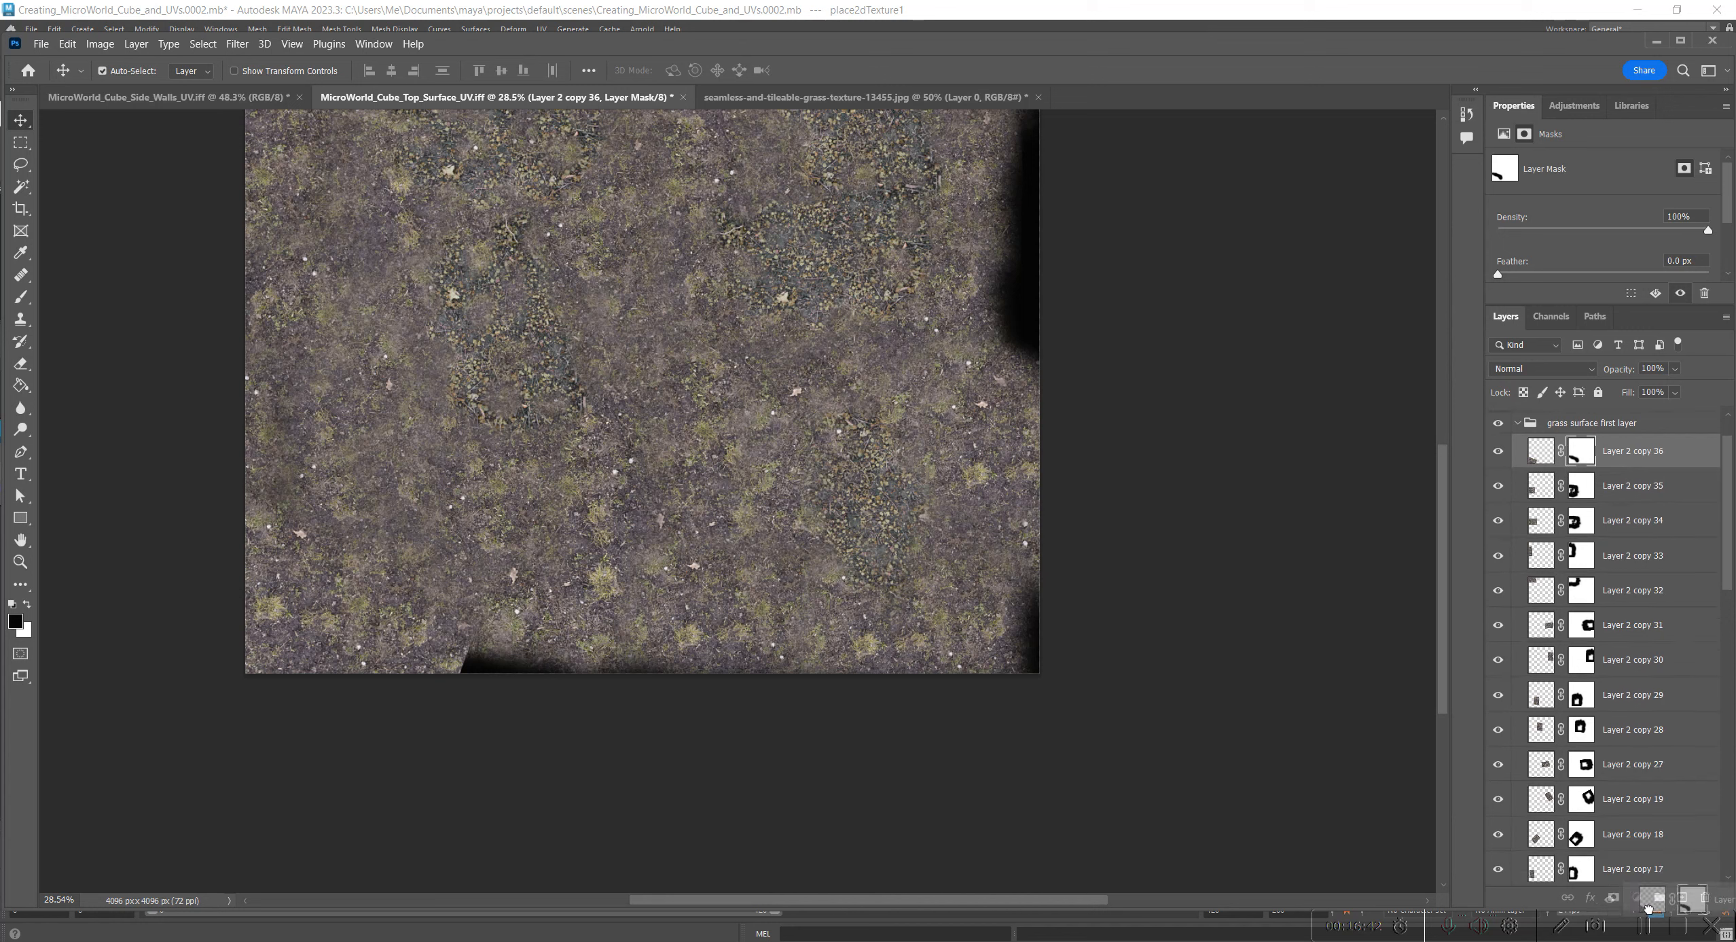
left_click_drag(470, 730, 532, 654)
key("ctrl+t")
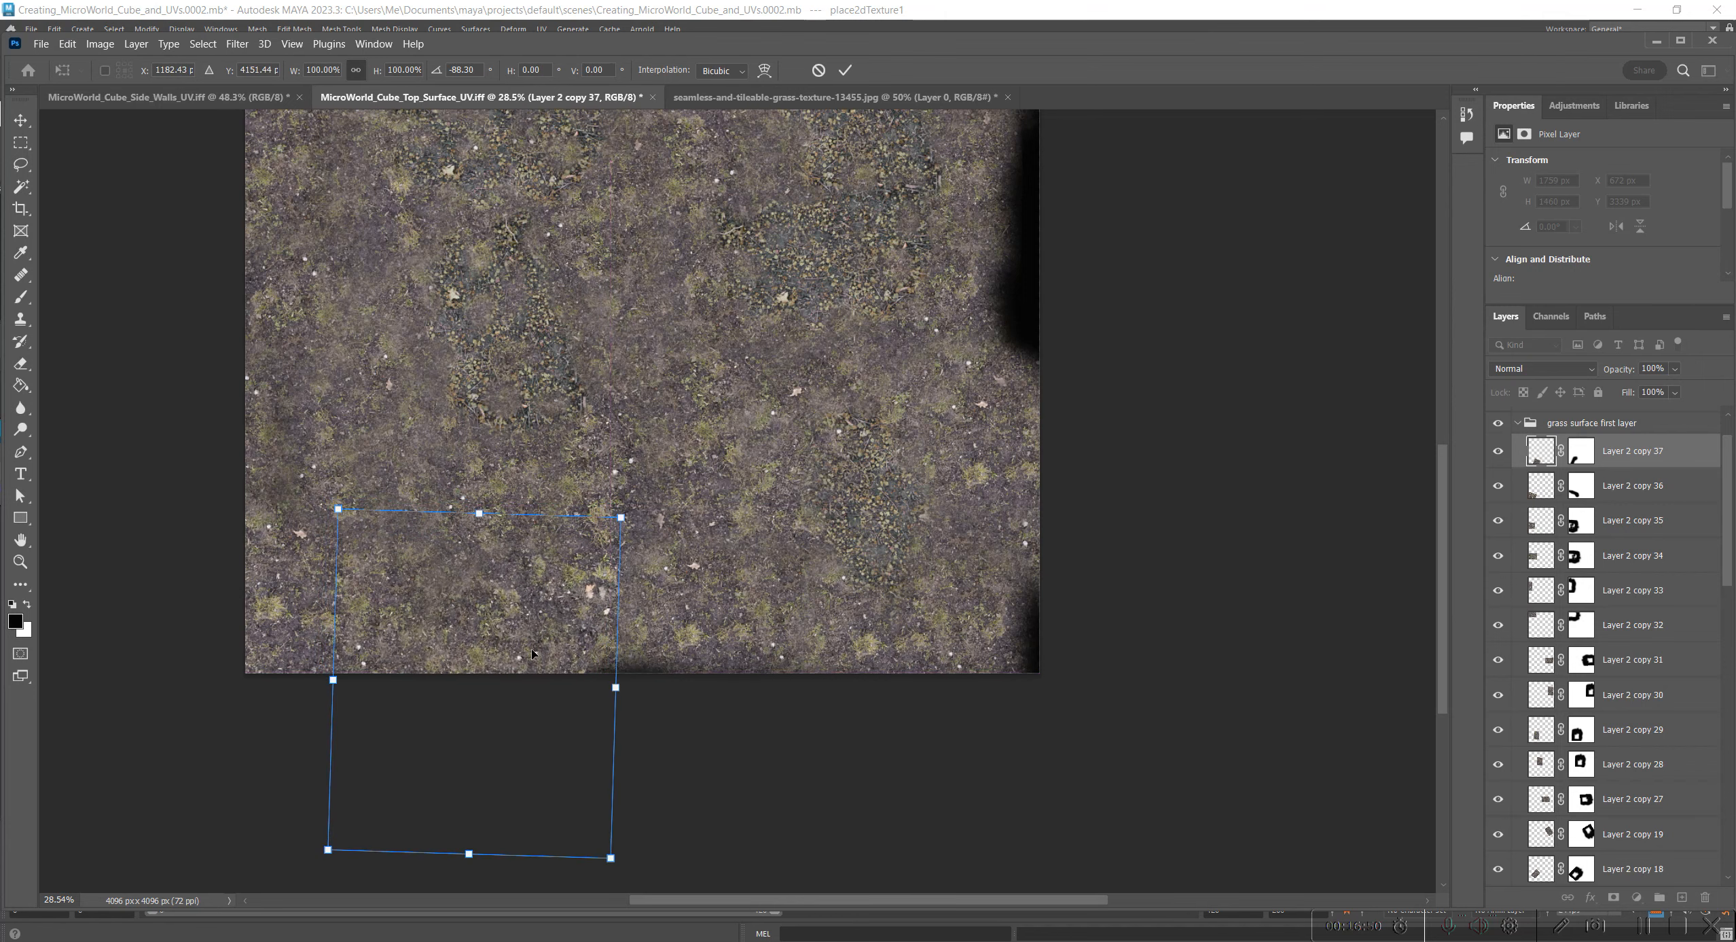
scroll(688, 735, "up", 2, "alt")
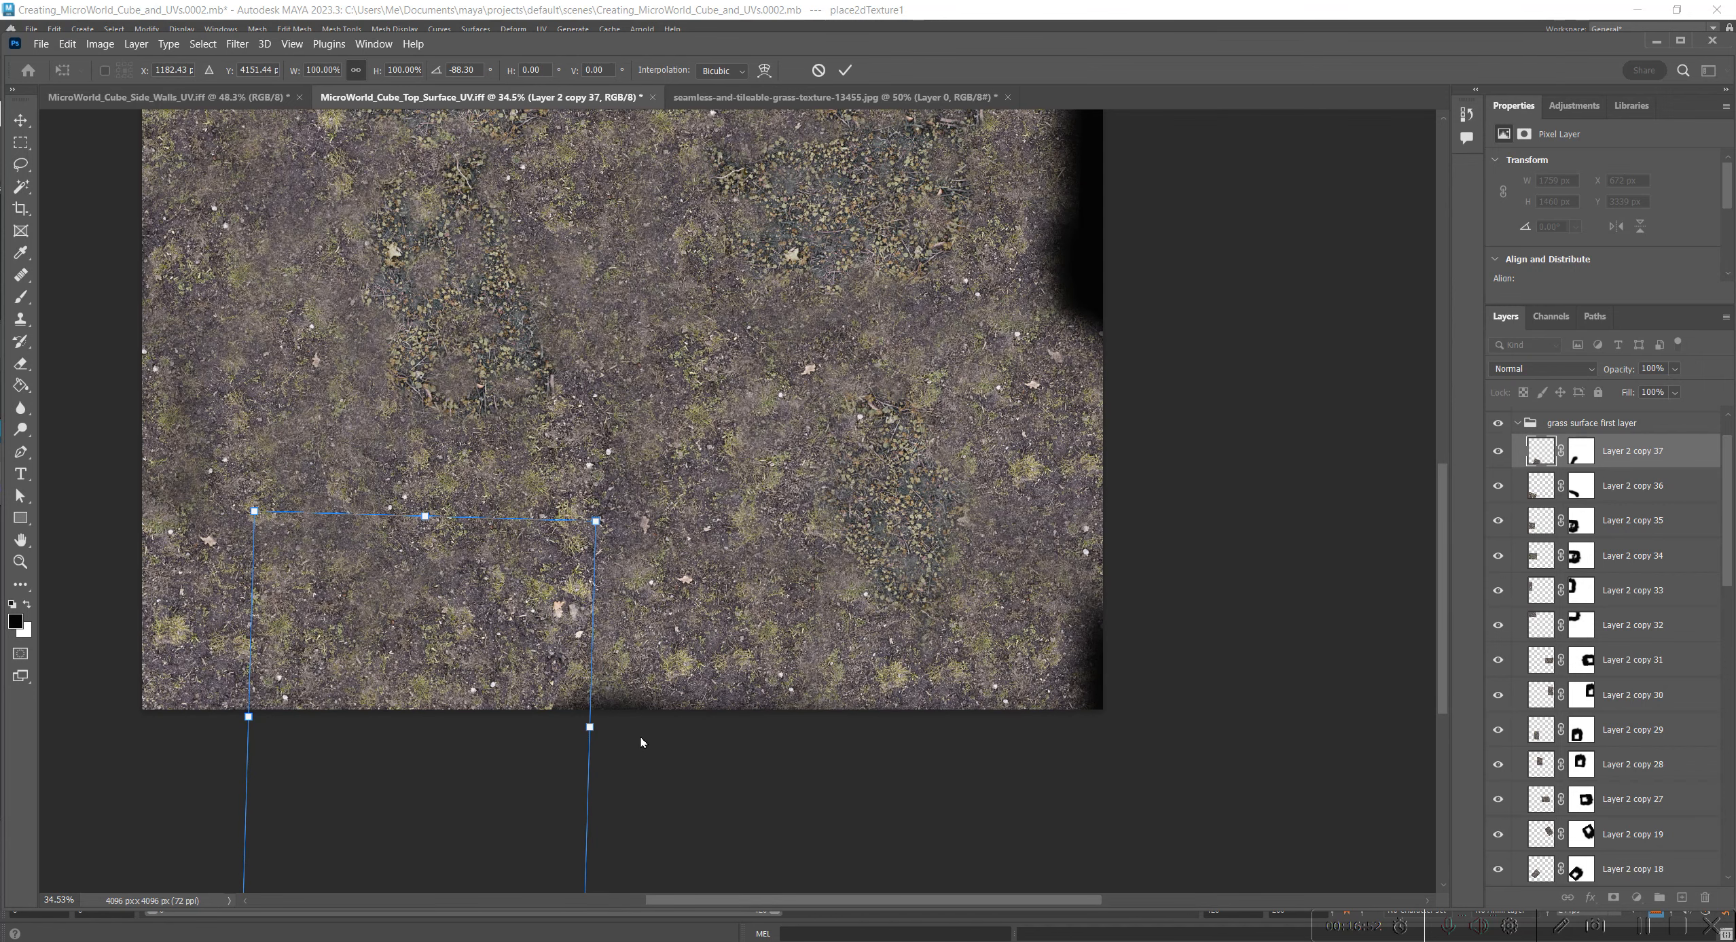
key("Return")
Step: Paint black on Layer 2 copy 37's mask with a 500 px brush to blend the patch's upper edge near the bottom border
scroll(607, 772, "up", 4, "alt")
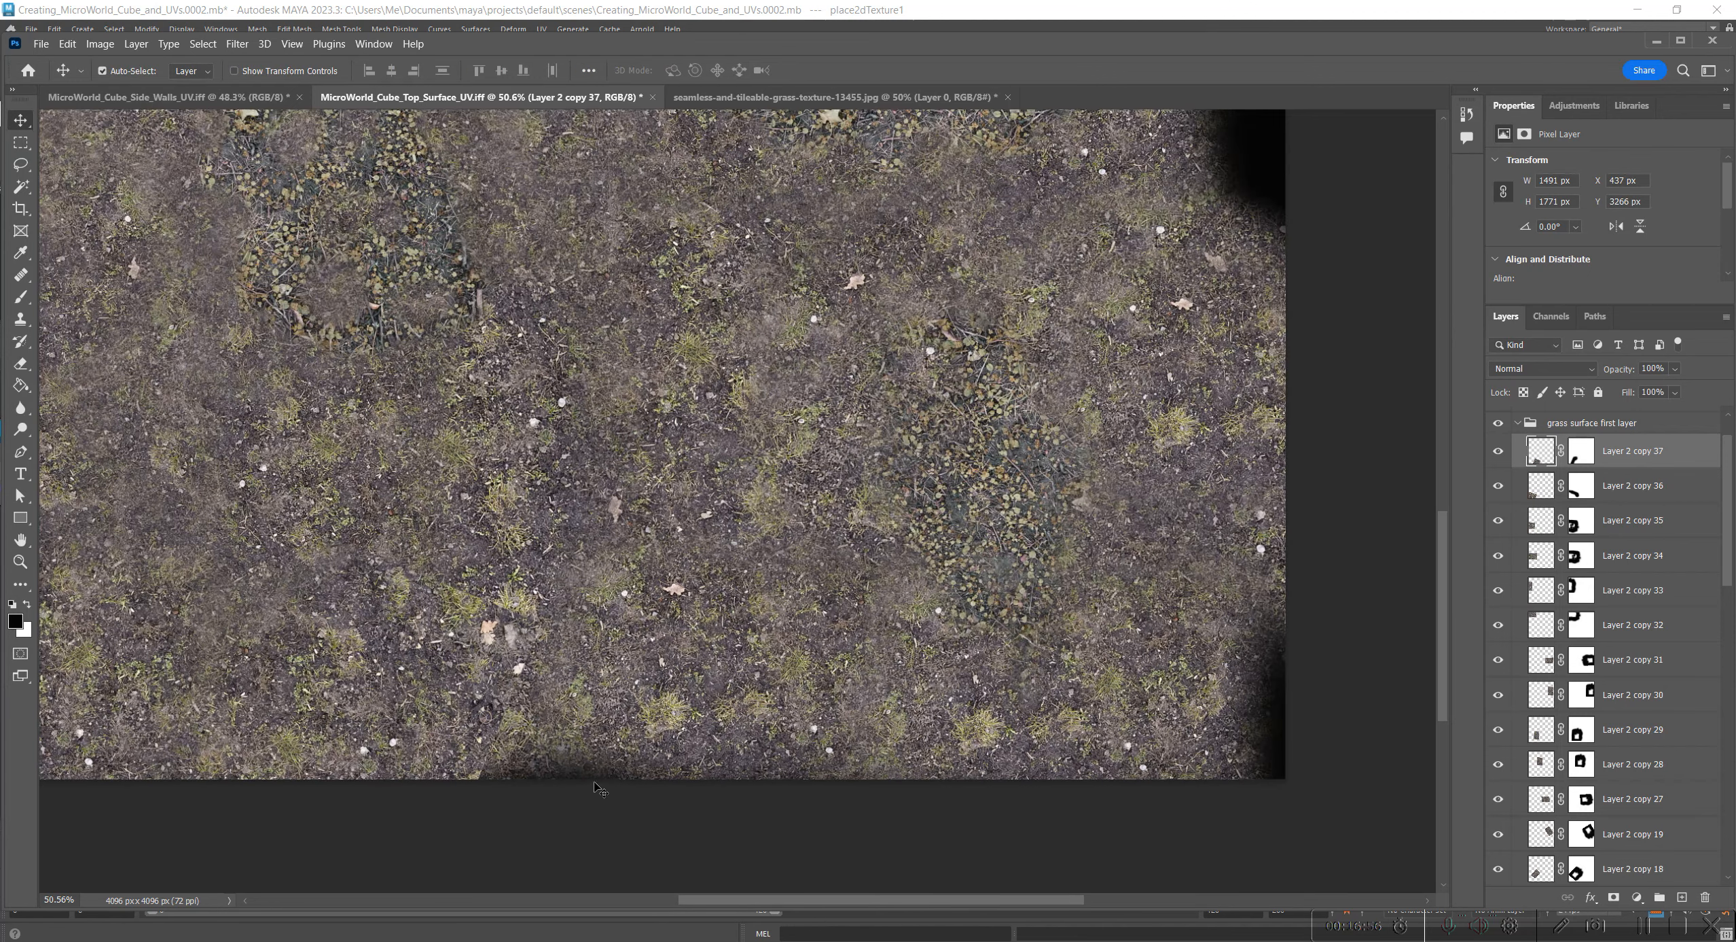
key("space")
left_click_drag(596, 786, 947, 686)
left_click(1583, 453)
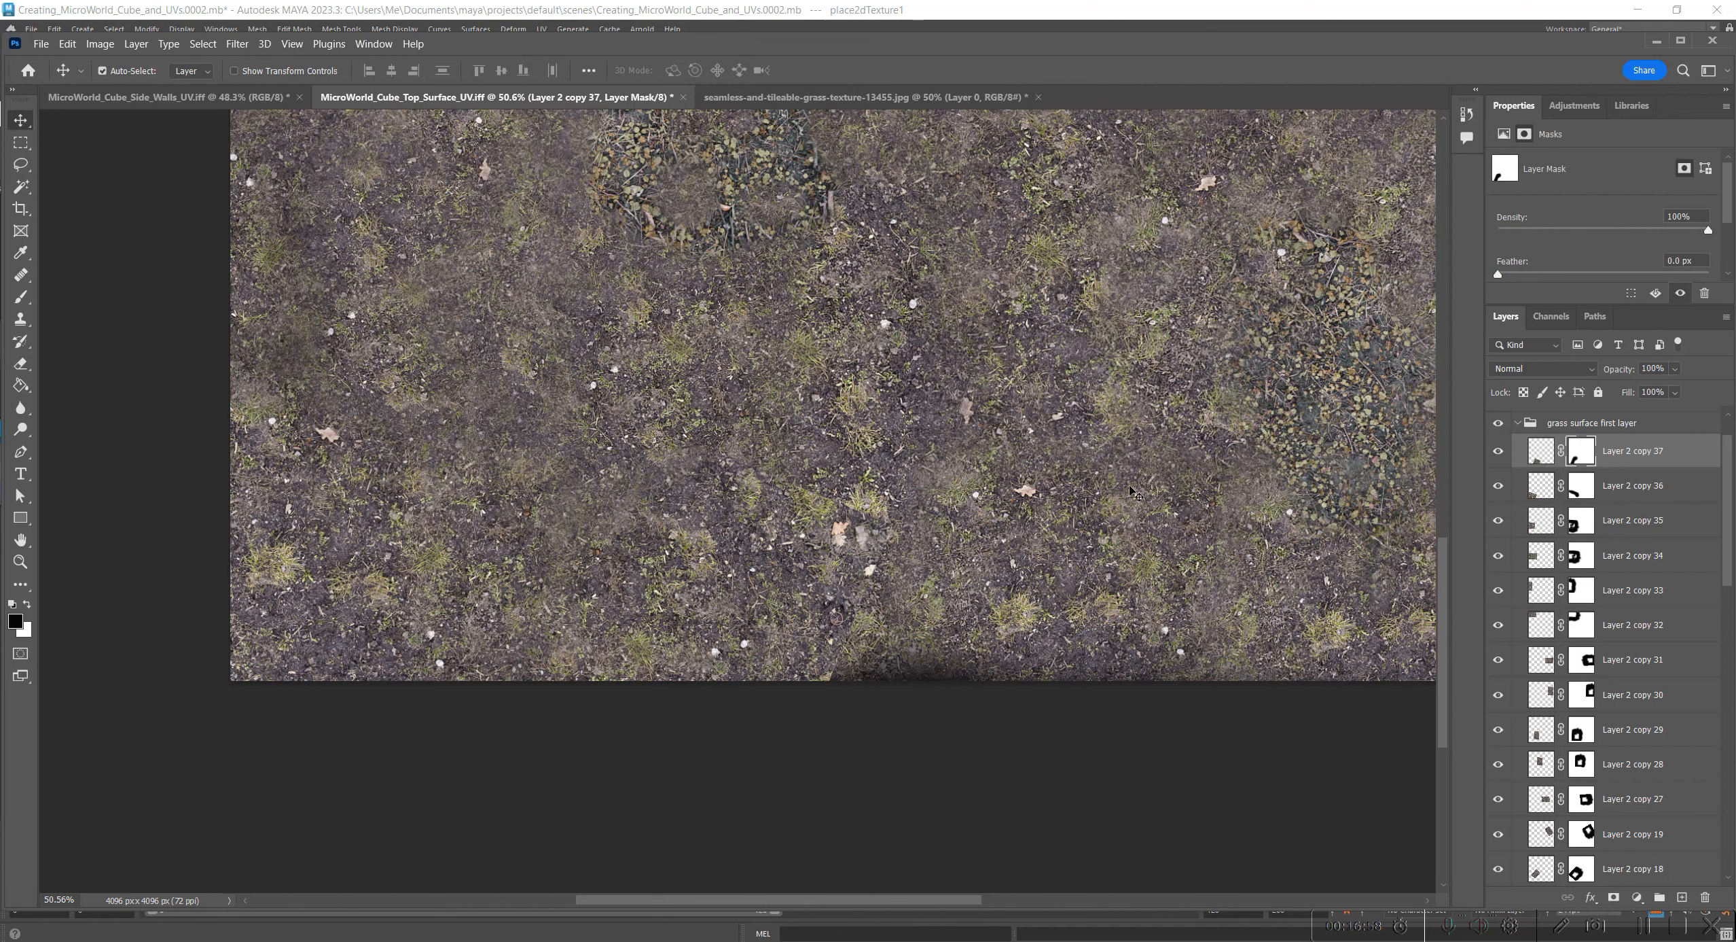
key("b")
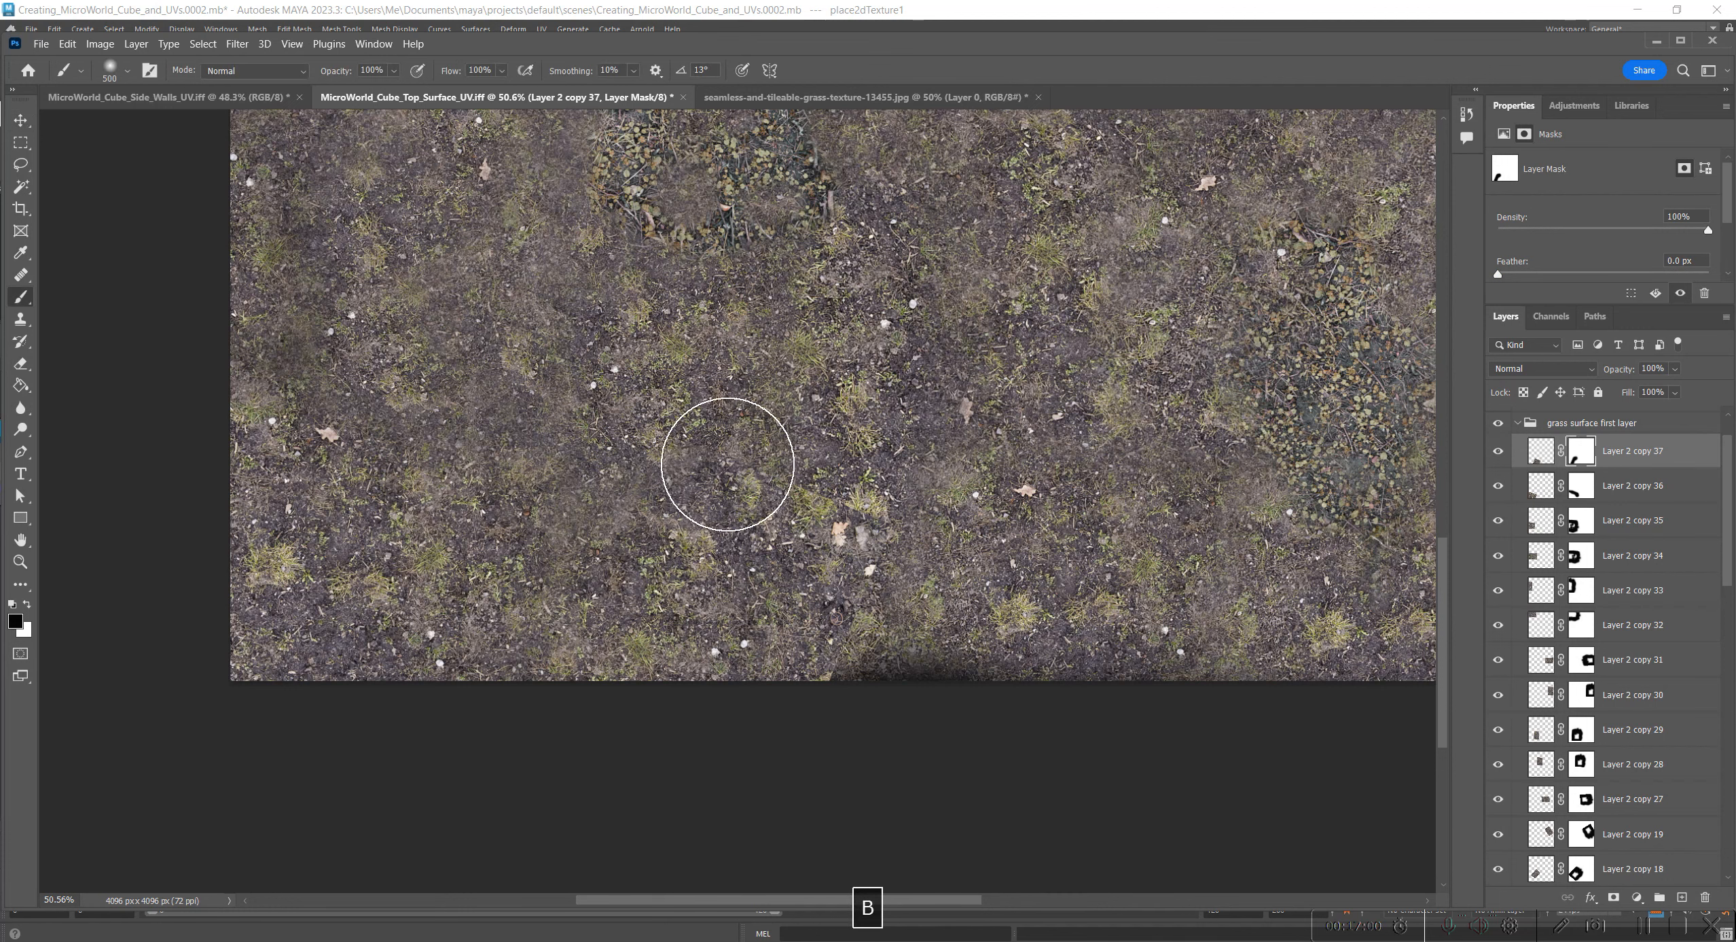
mouse_move(735, 418)
left_mouse_down()
mouse_move(837, 435)
mouse_move(911, 473)
mouse_move(950, 543)
mouse_move(932, 590)
left_mouse_up()
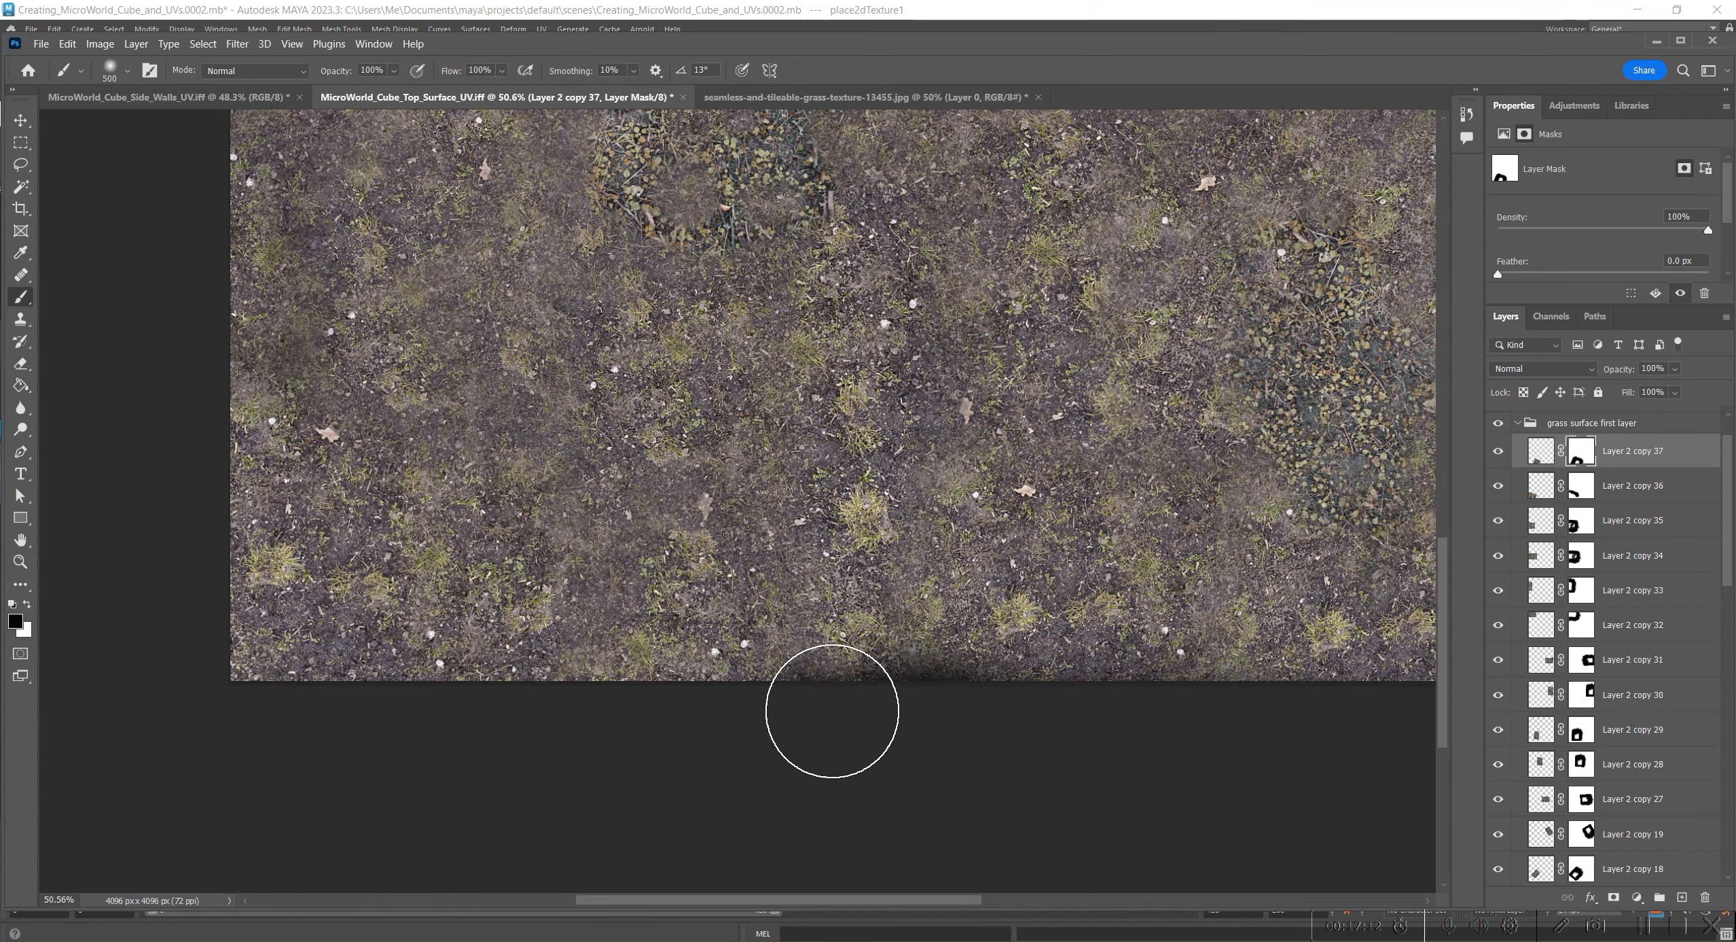
scroll(951, 686, "down", 3, "alt")
left_click_drag(1007, 671, 896, 779)
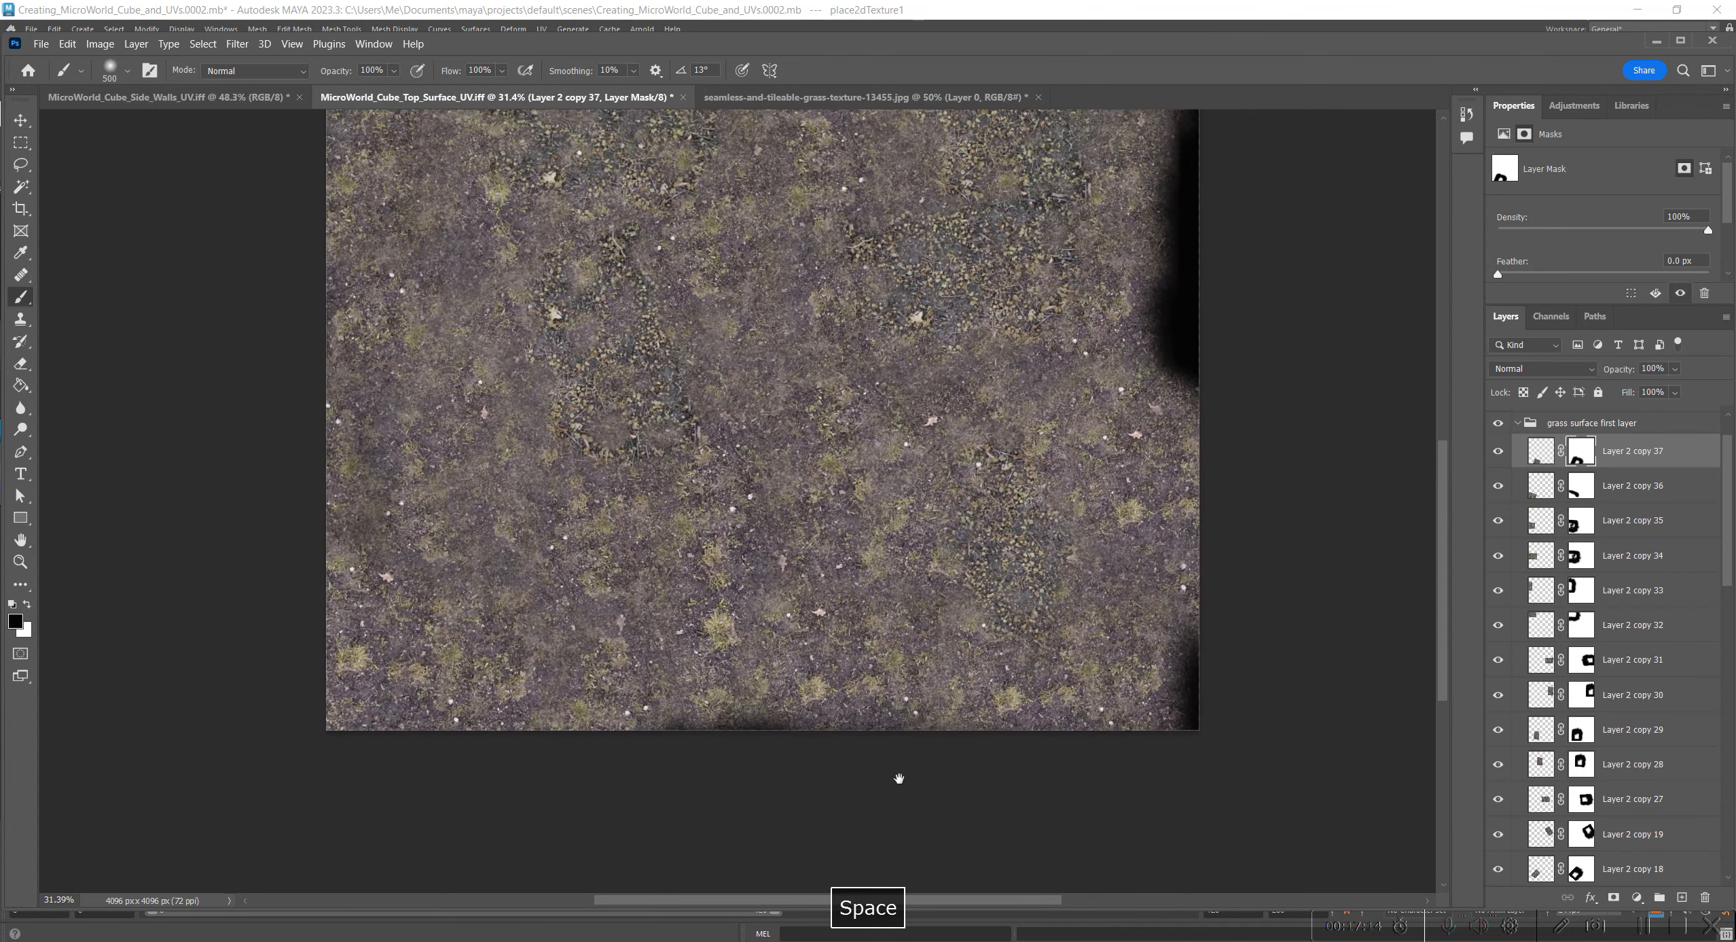
key("v")
scroll(1055, 673, "down", 1, "alt")
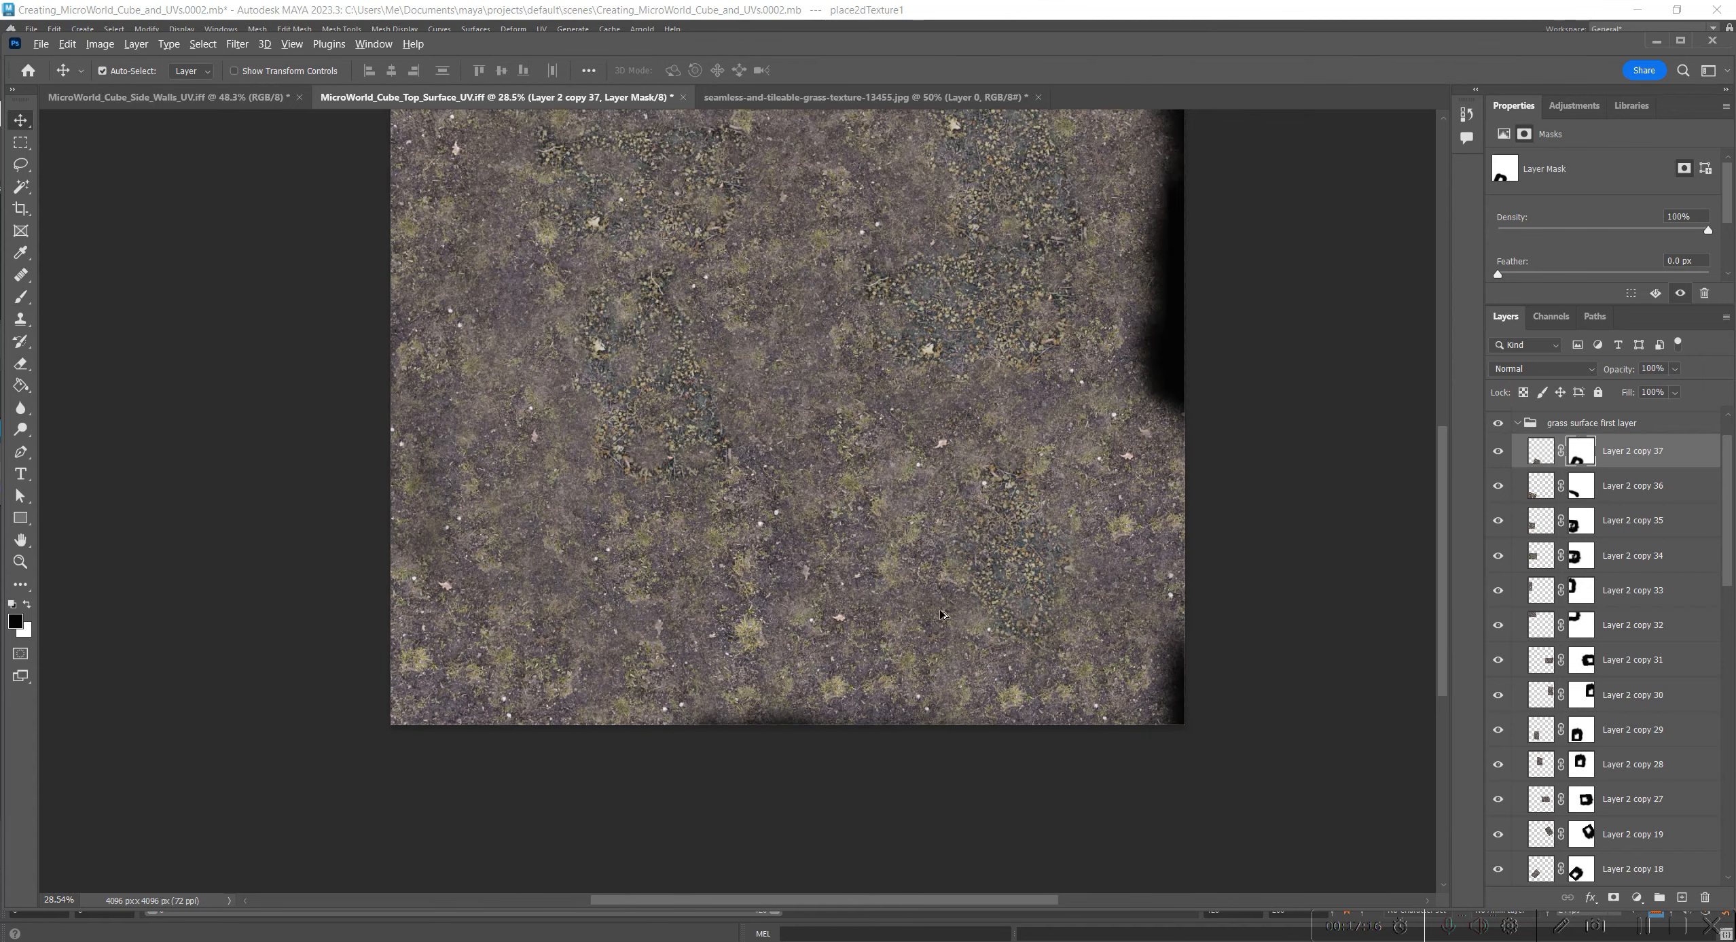
scroll(945, 618, "up", 2, "alt")
scroll(947, 618, "down", 3, "alt")
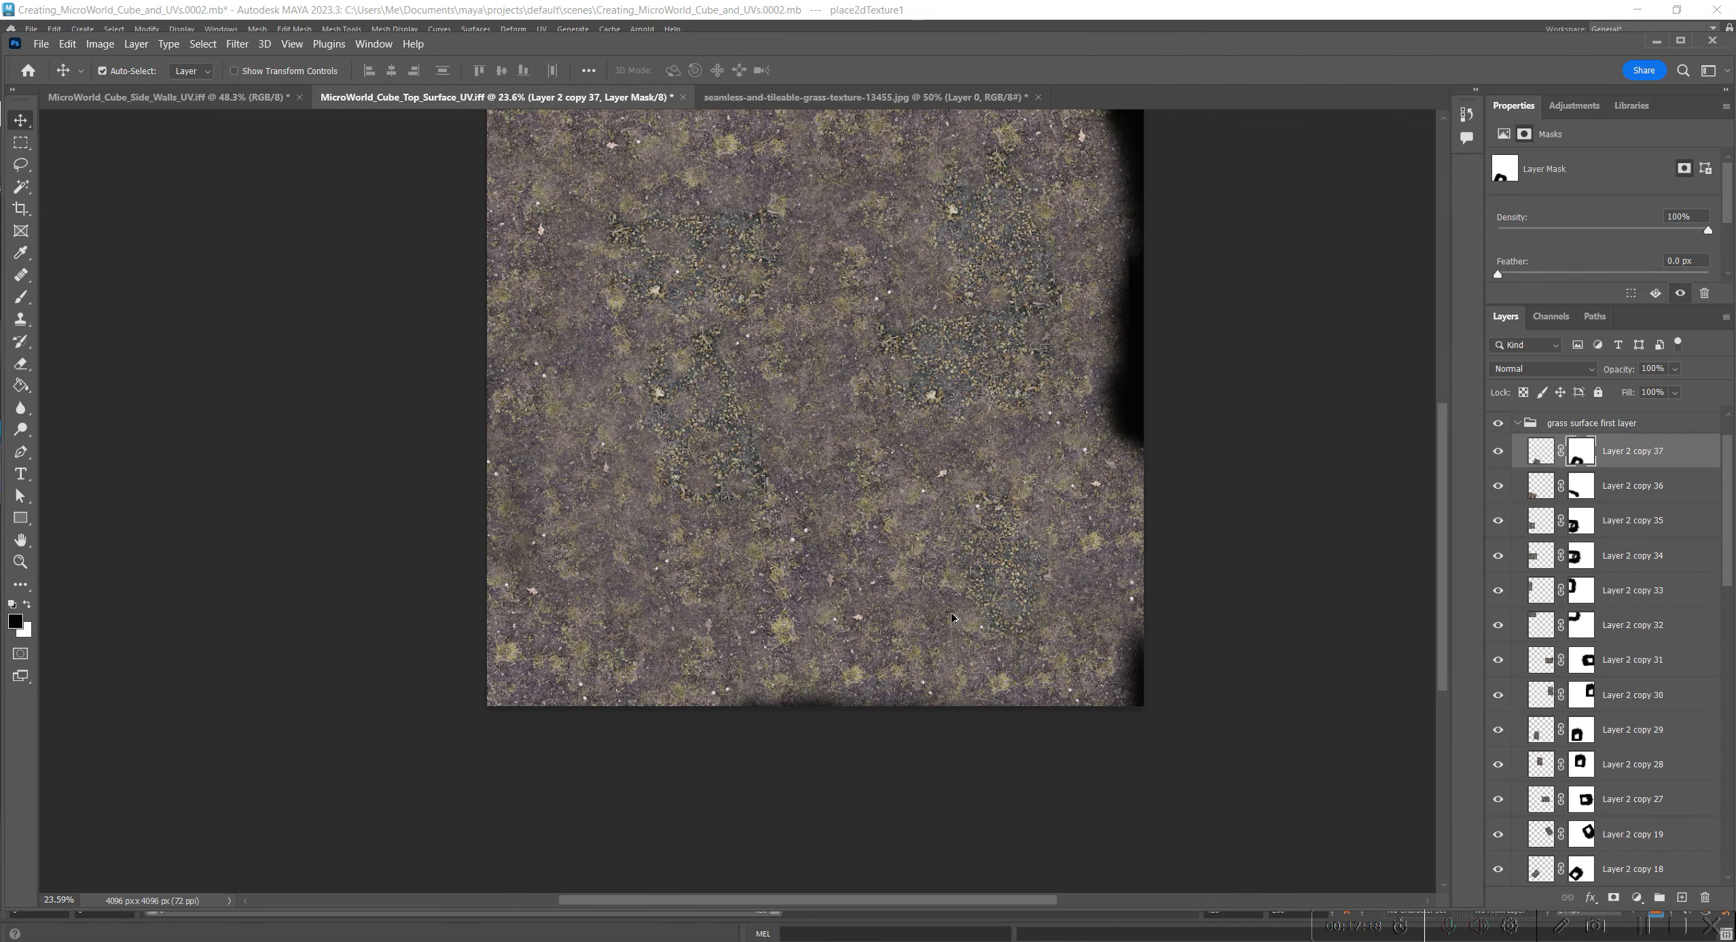
scroll(952, 617, "up", 1, "alt")
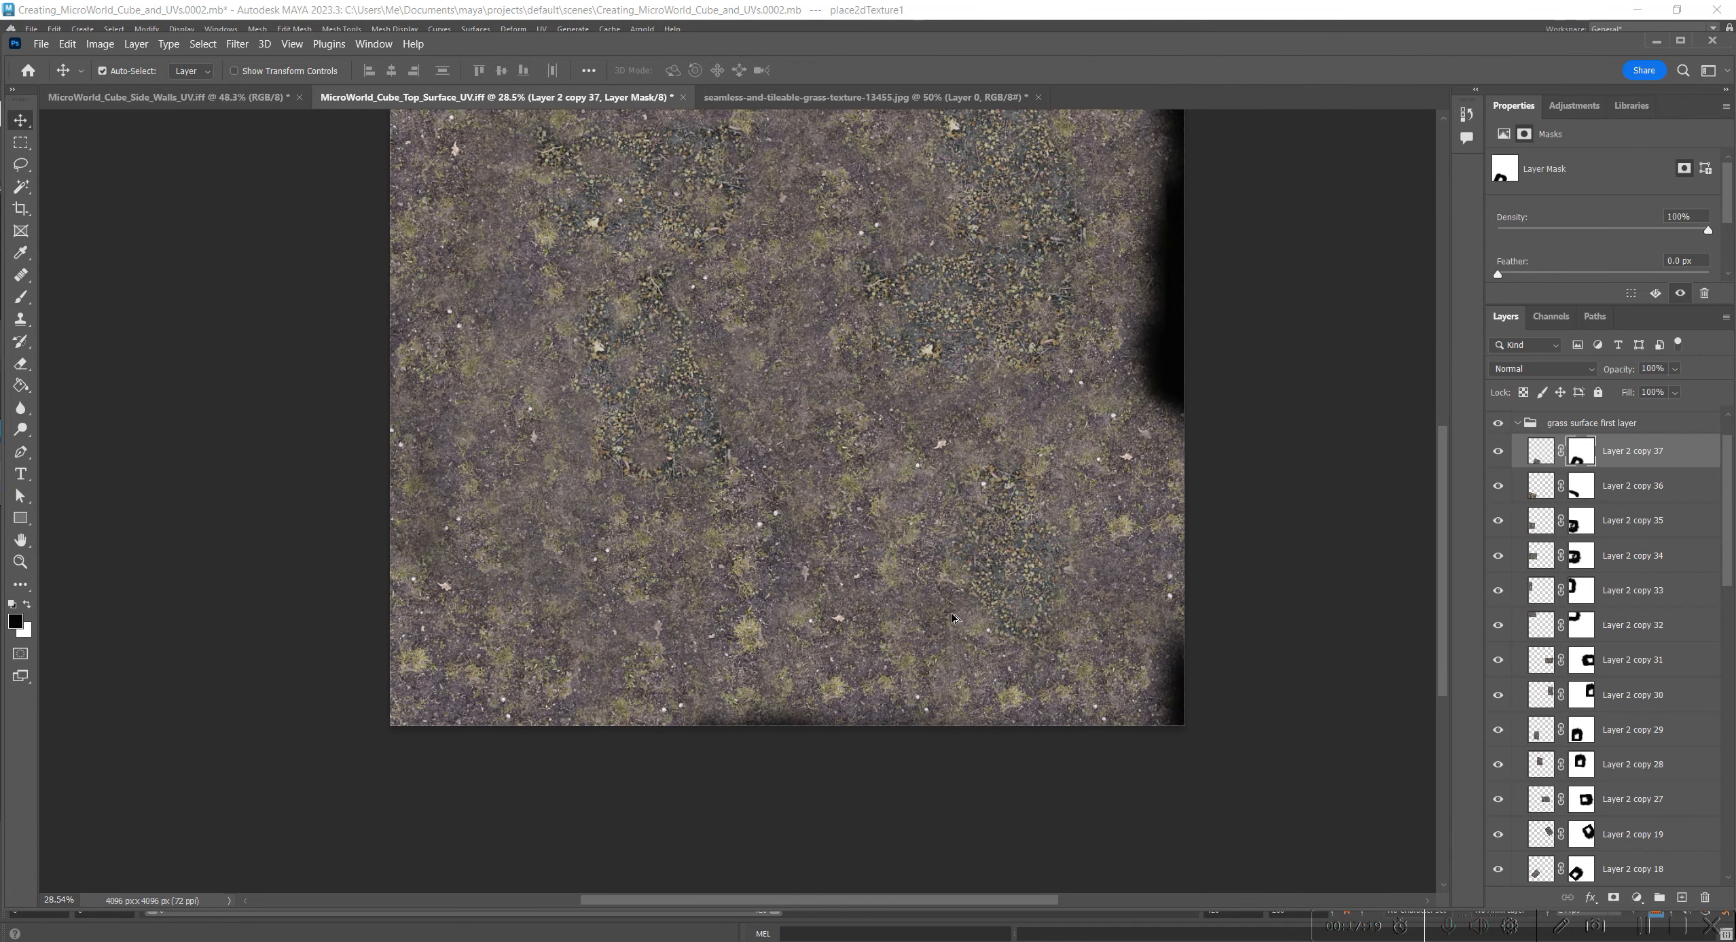
Step: Collapse the grass surface first layer group and toggle its visibility to check what it covers
left_click(1517, 423)
left_click(1499, 474)
left_click(1499, 474)
left_click(1499, 474)
left_click(1498, 474)
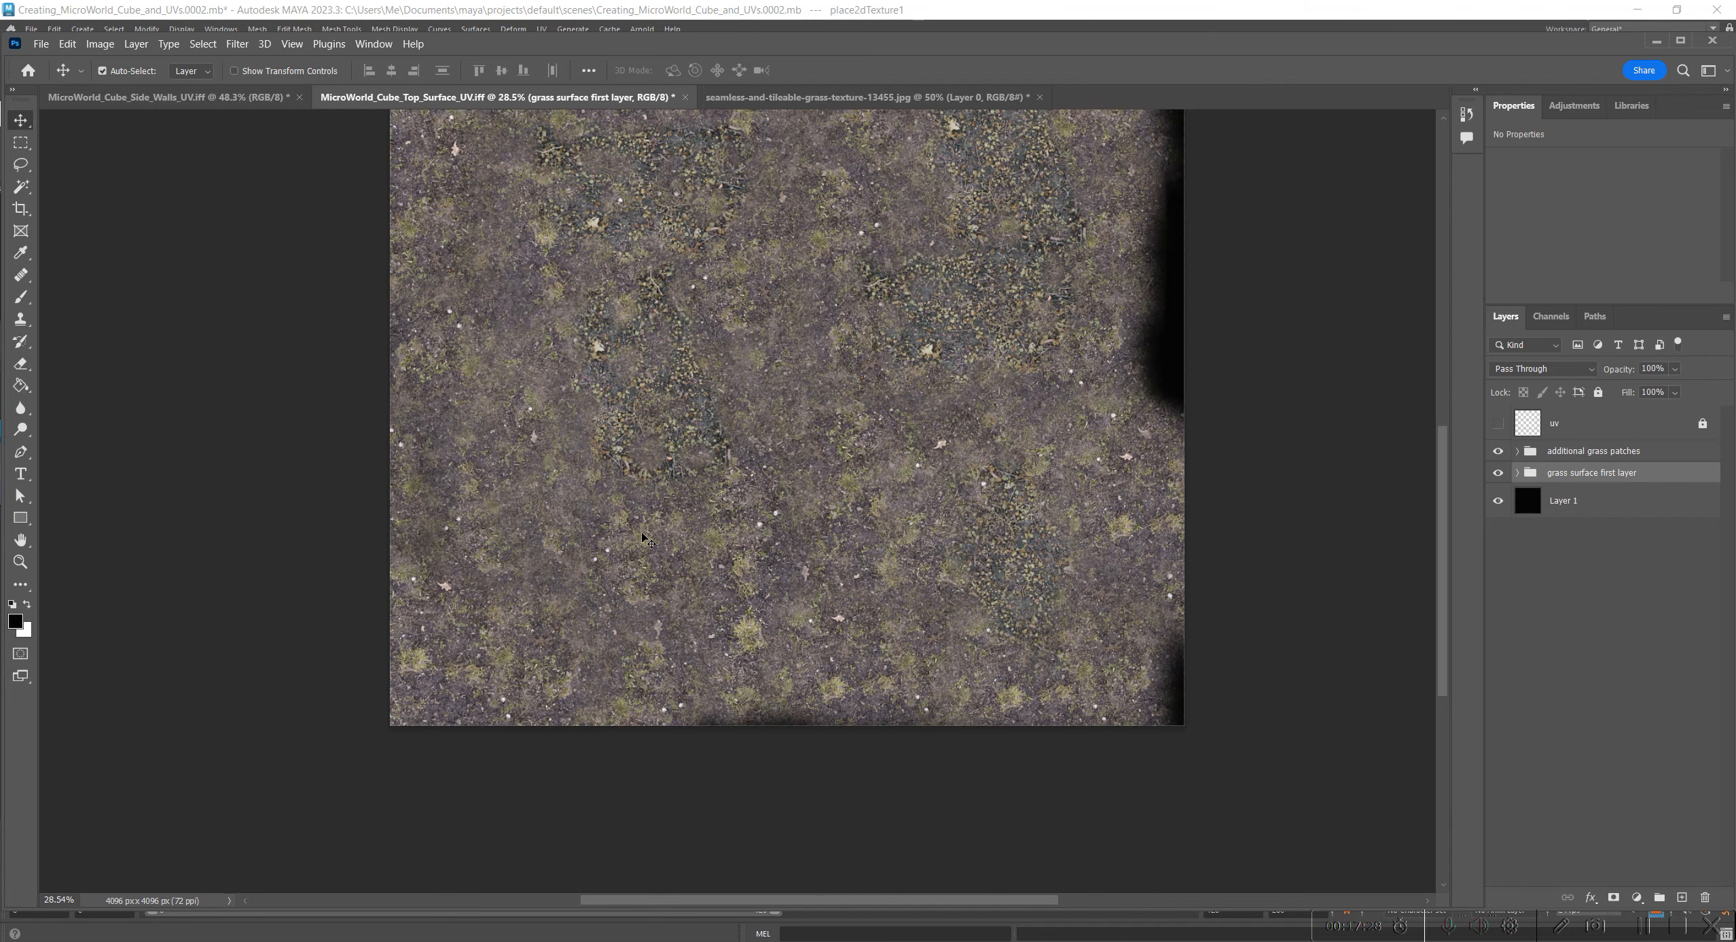
Step: Try to copy a lassoed lower-left grass area from the grass surface first layer group and paste it in place
key("l")
scroll(631, 551, "up", 3, "alt")
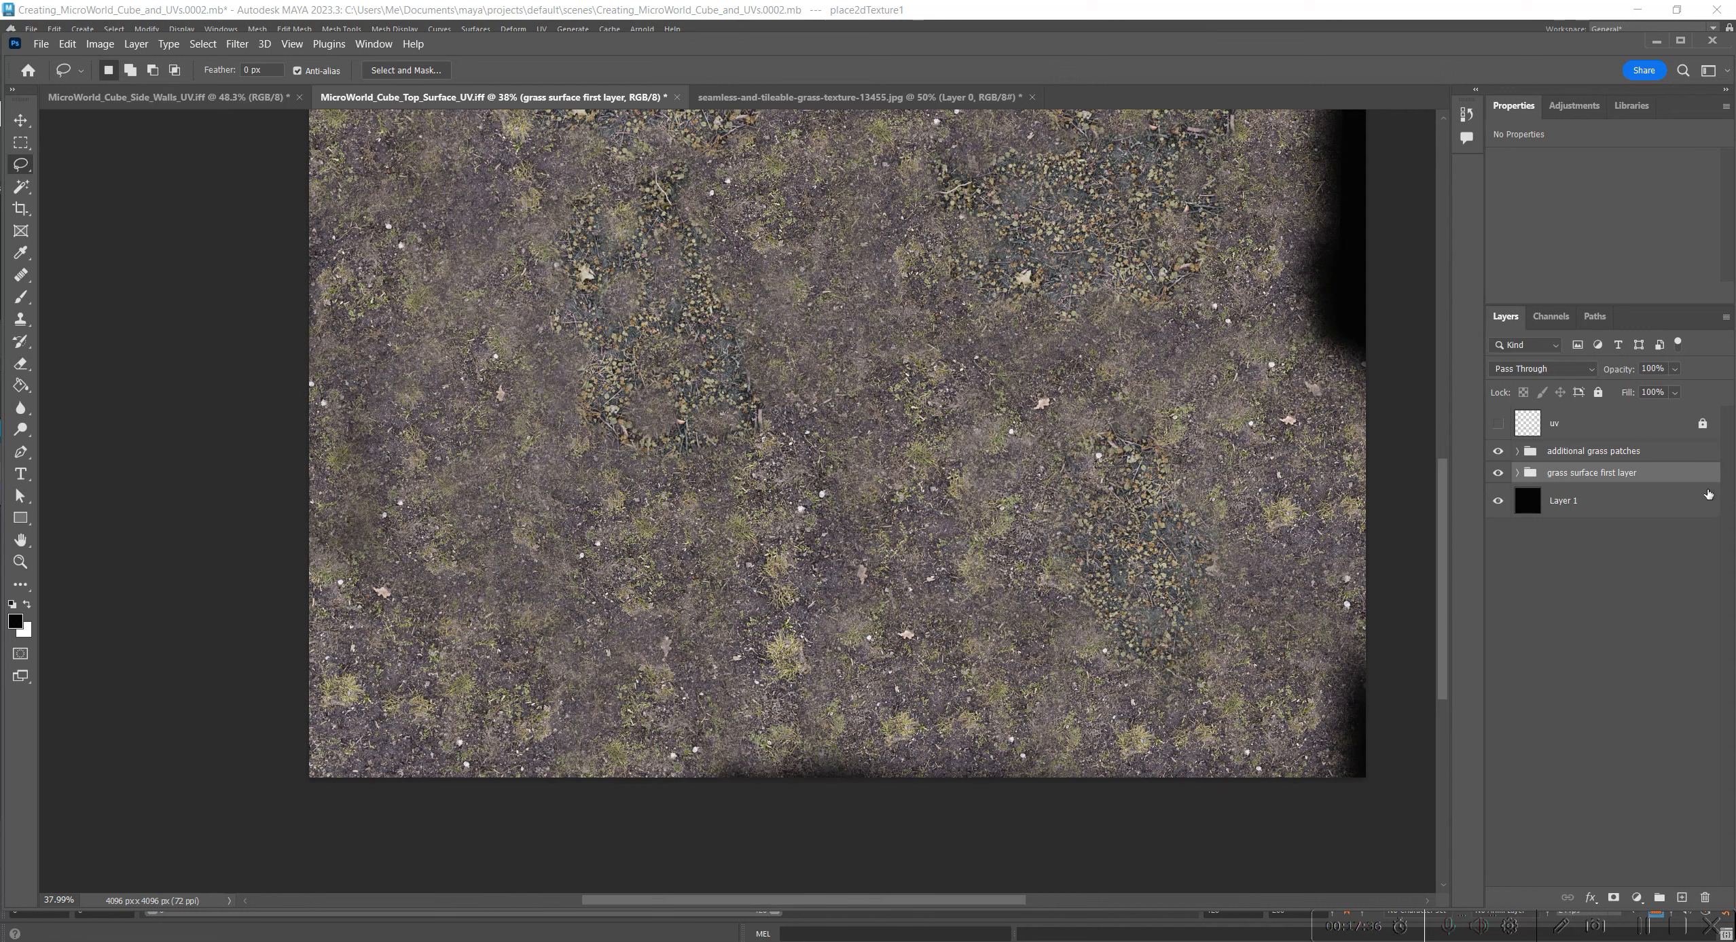
mouse_move(414, 457)
left_mouse_down()
mouse_move(367, 529)
mouse_move(564, 714)
mouse_move(459, 407)
mouse_move(393, 428)
left_mouse_up()
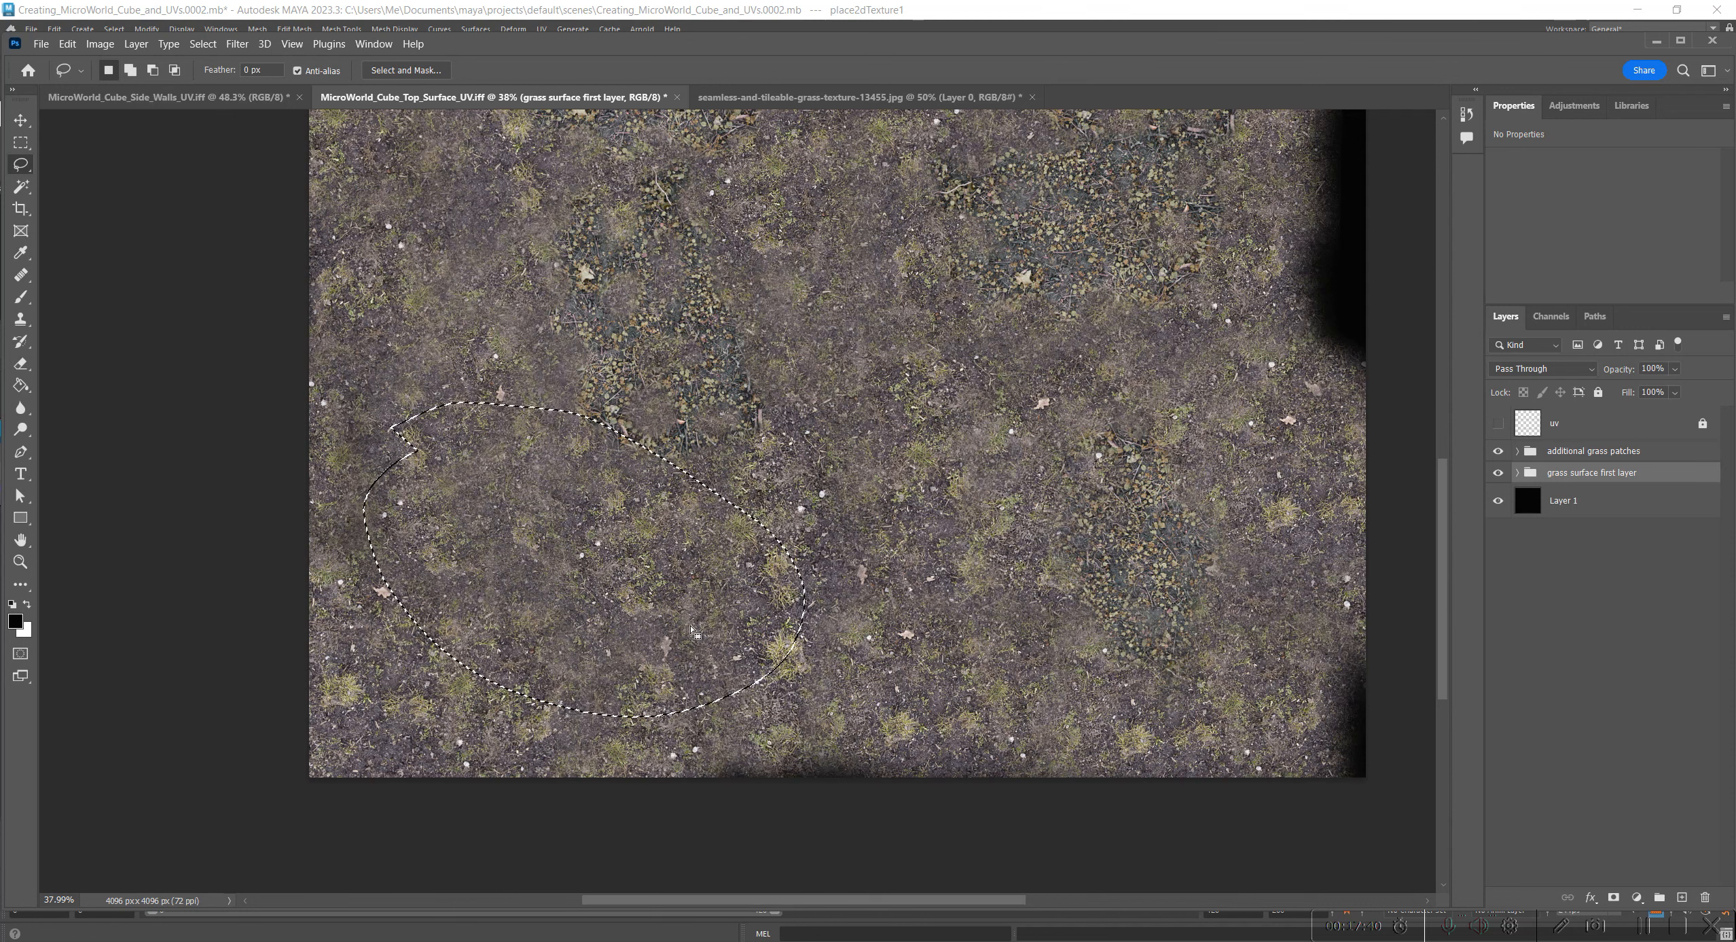
key("ctrl+c")
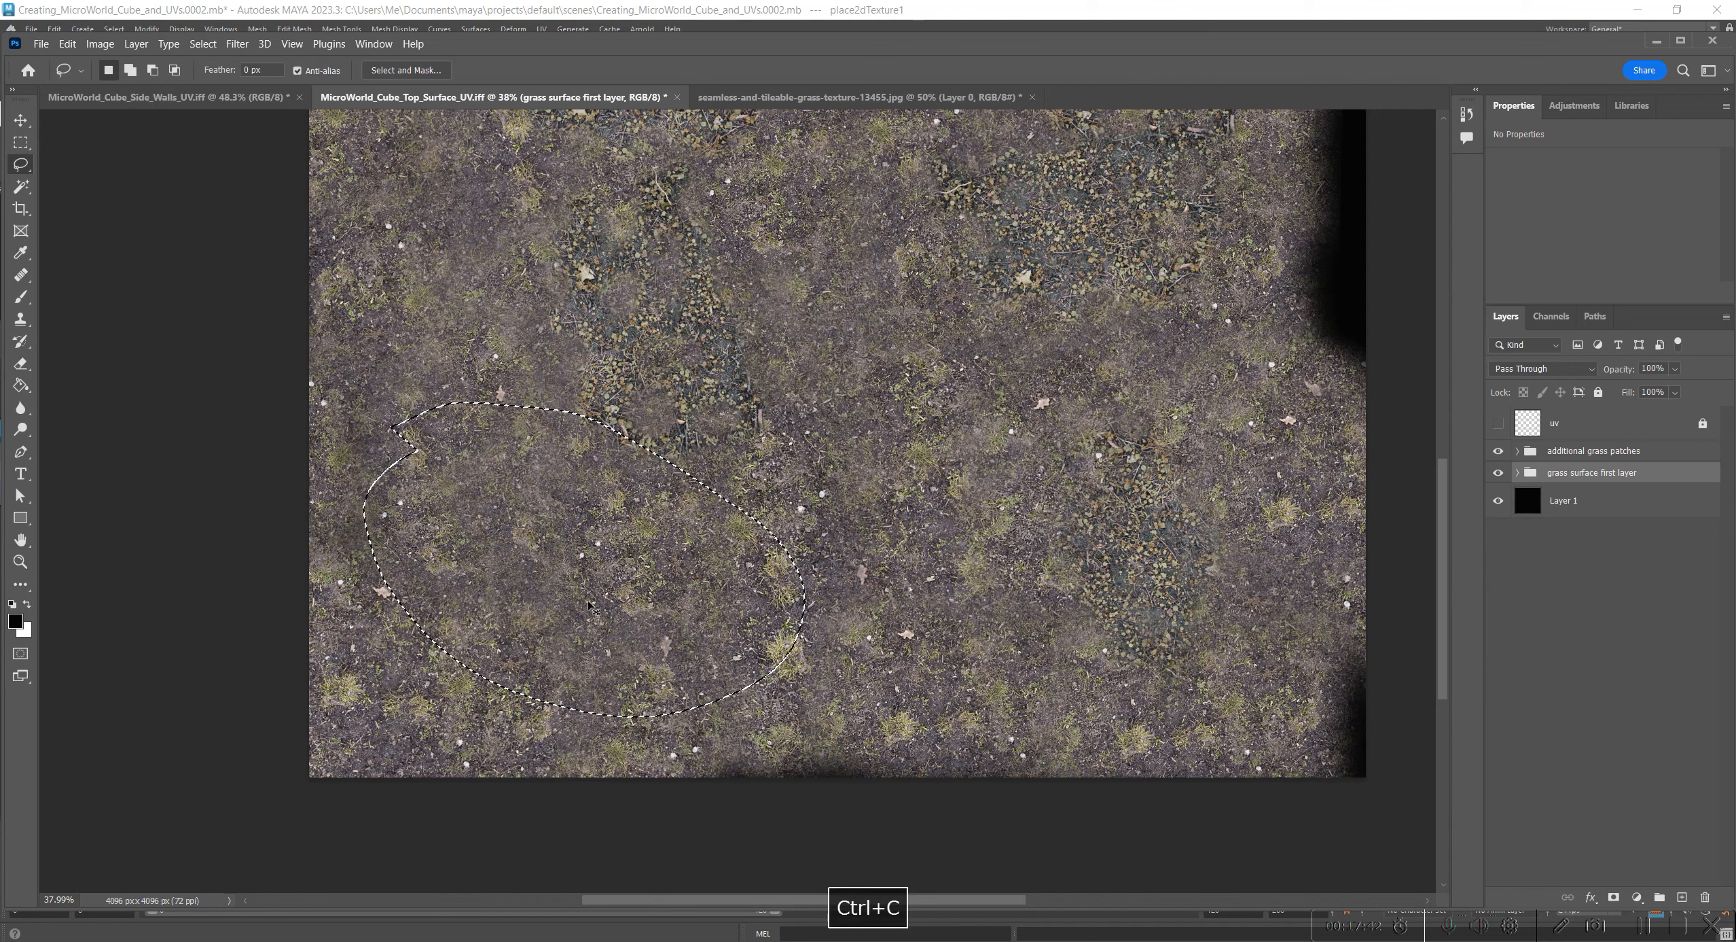
key("ctrl+shift+v")
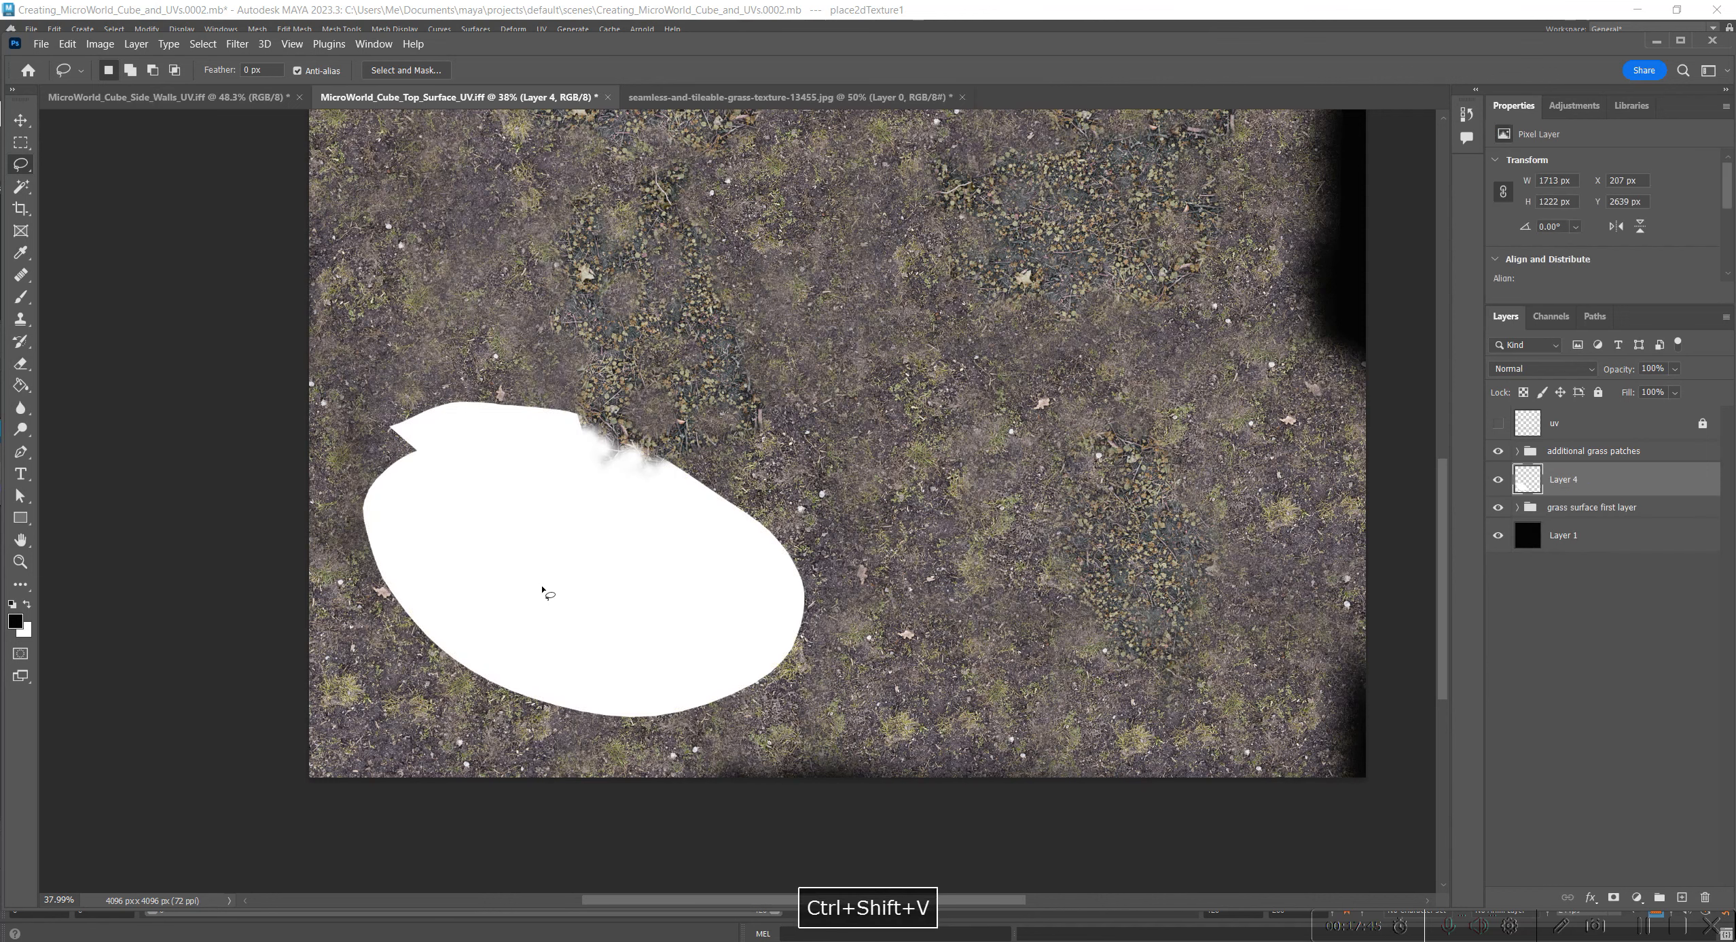
key("ctrl+z")
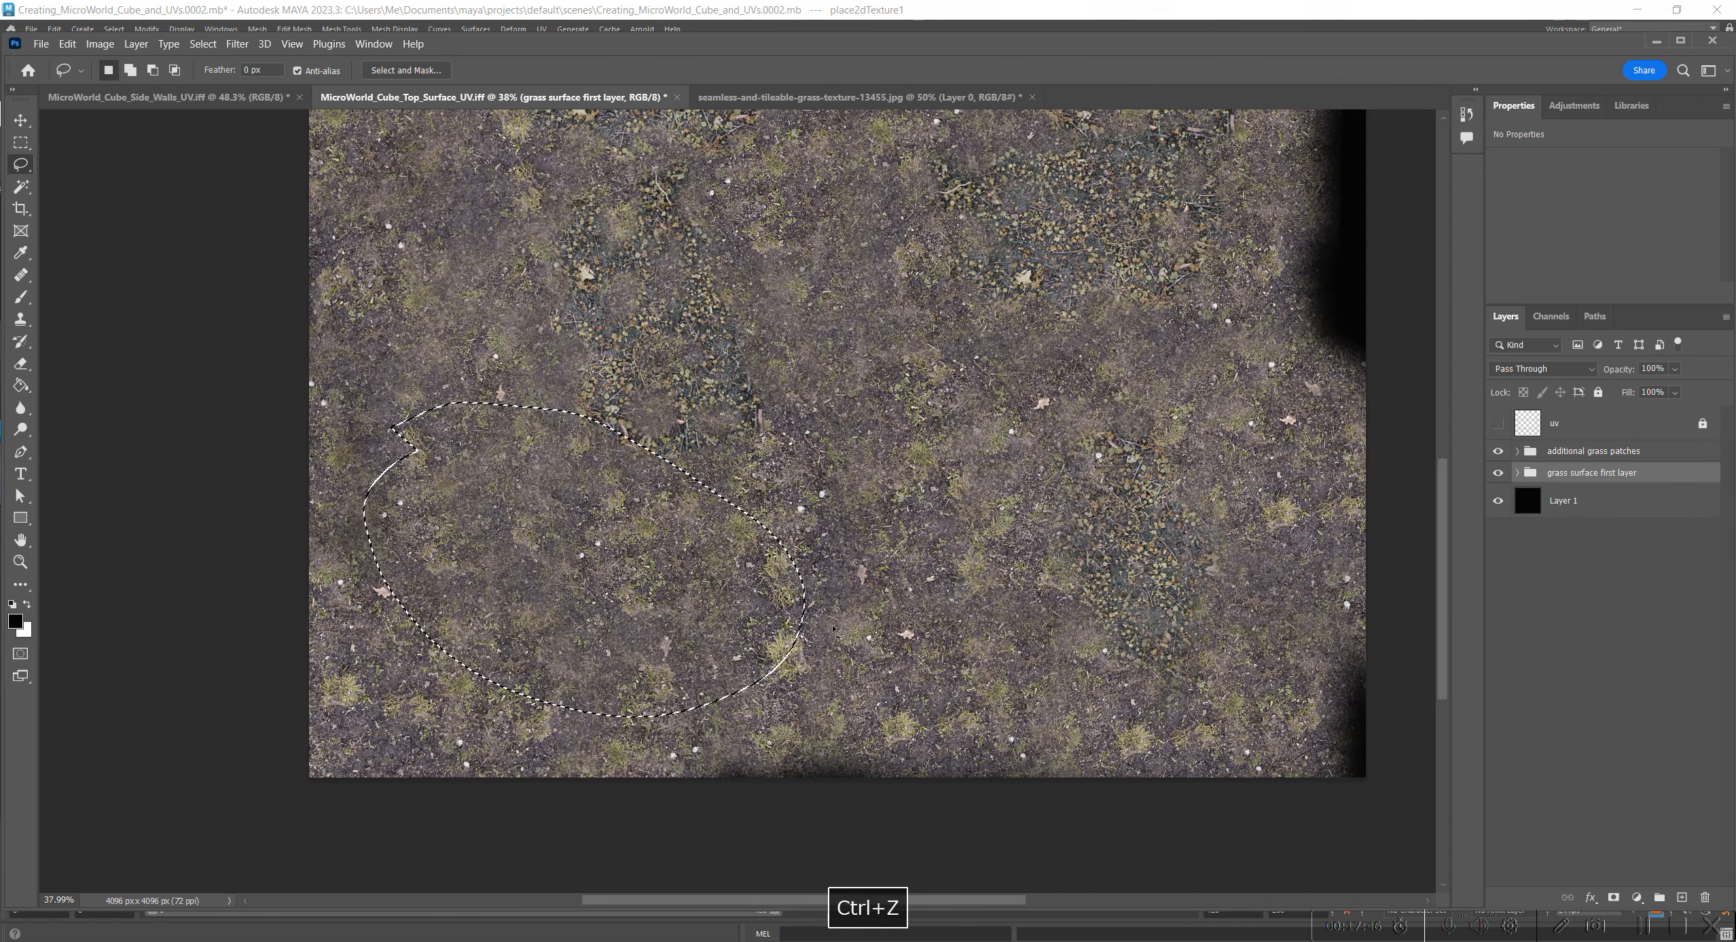
left_click(825, 835)
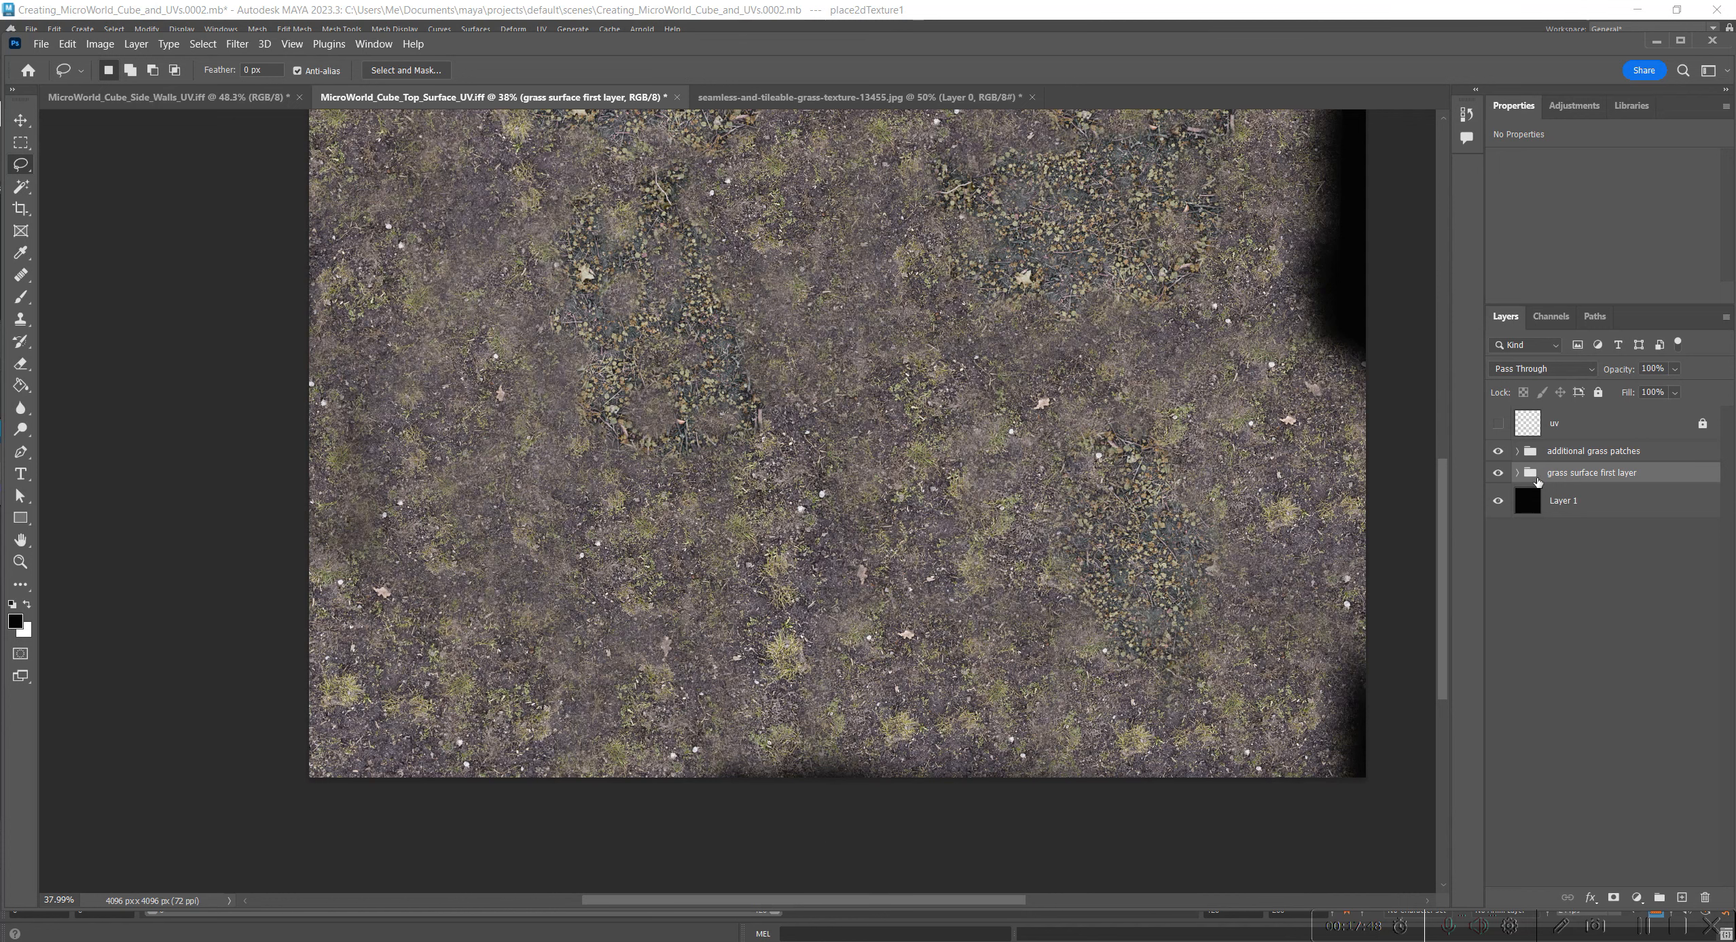
Step: Duplicate the grass surface first layer group and lock the original group
left_click(1498, 472)
left_click(1498, 472)
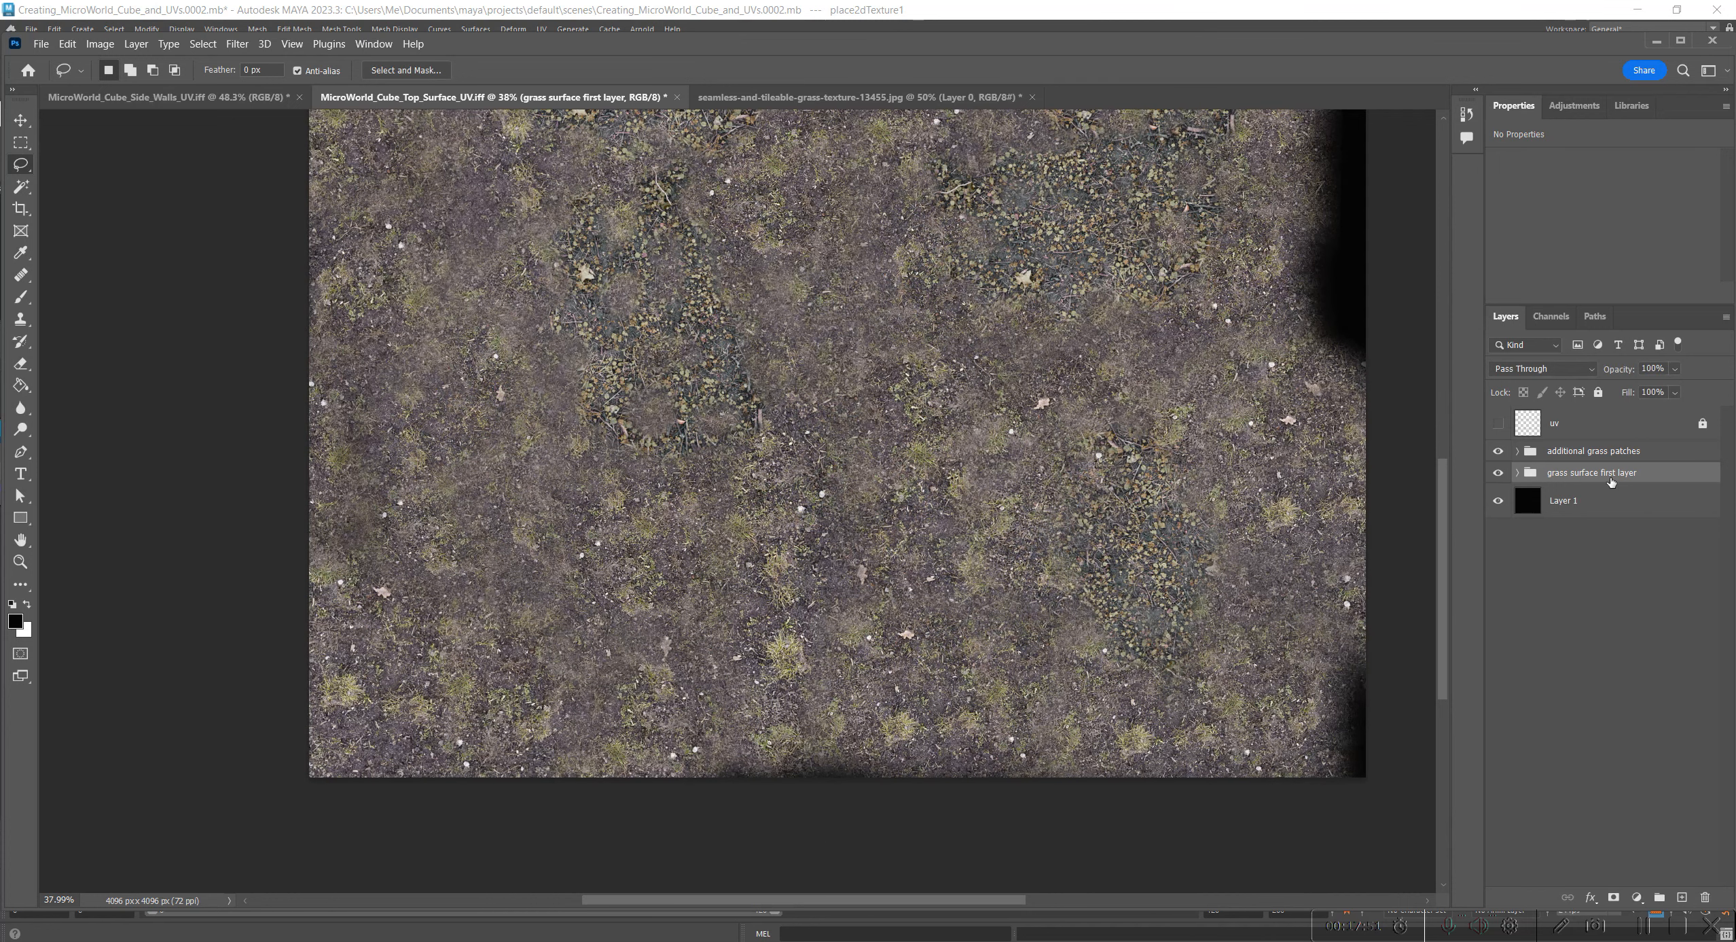
left_click_drag(1609, 483, 1684, 897)
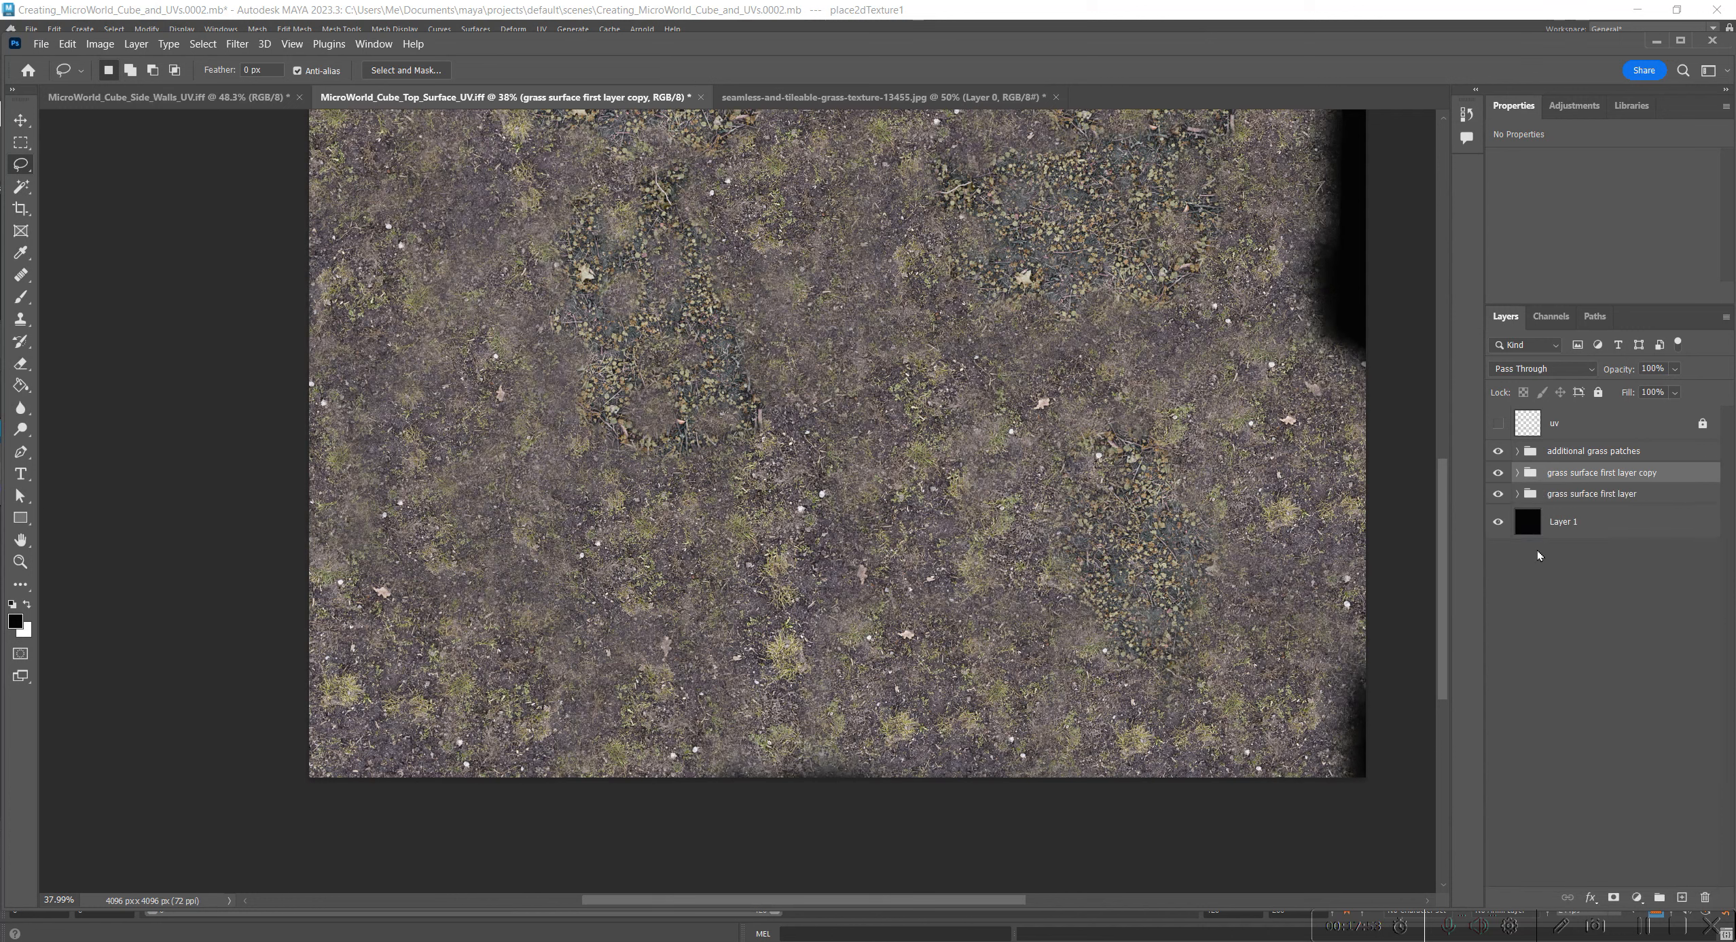
left_click(1498, 493)
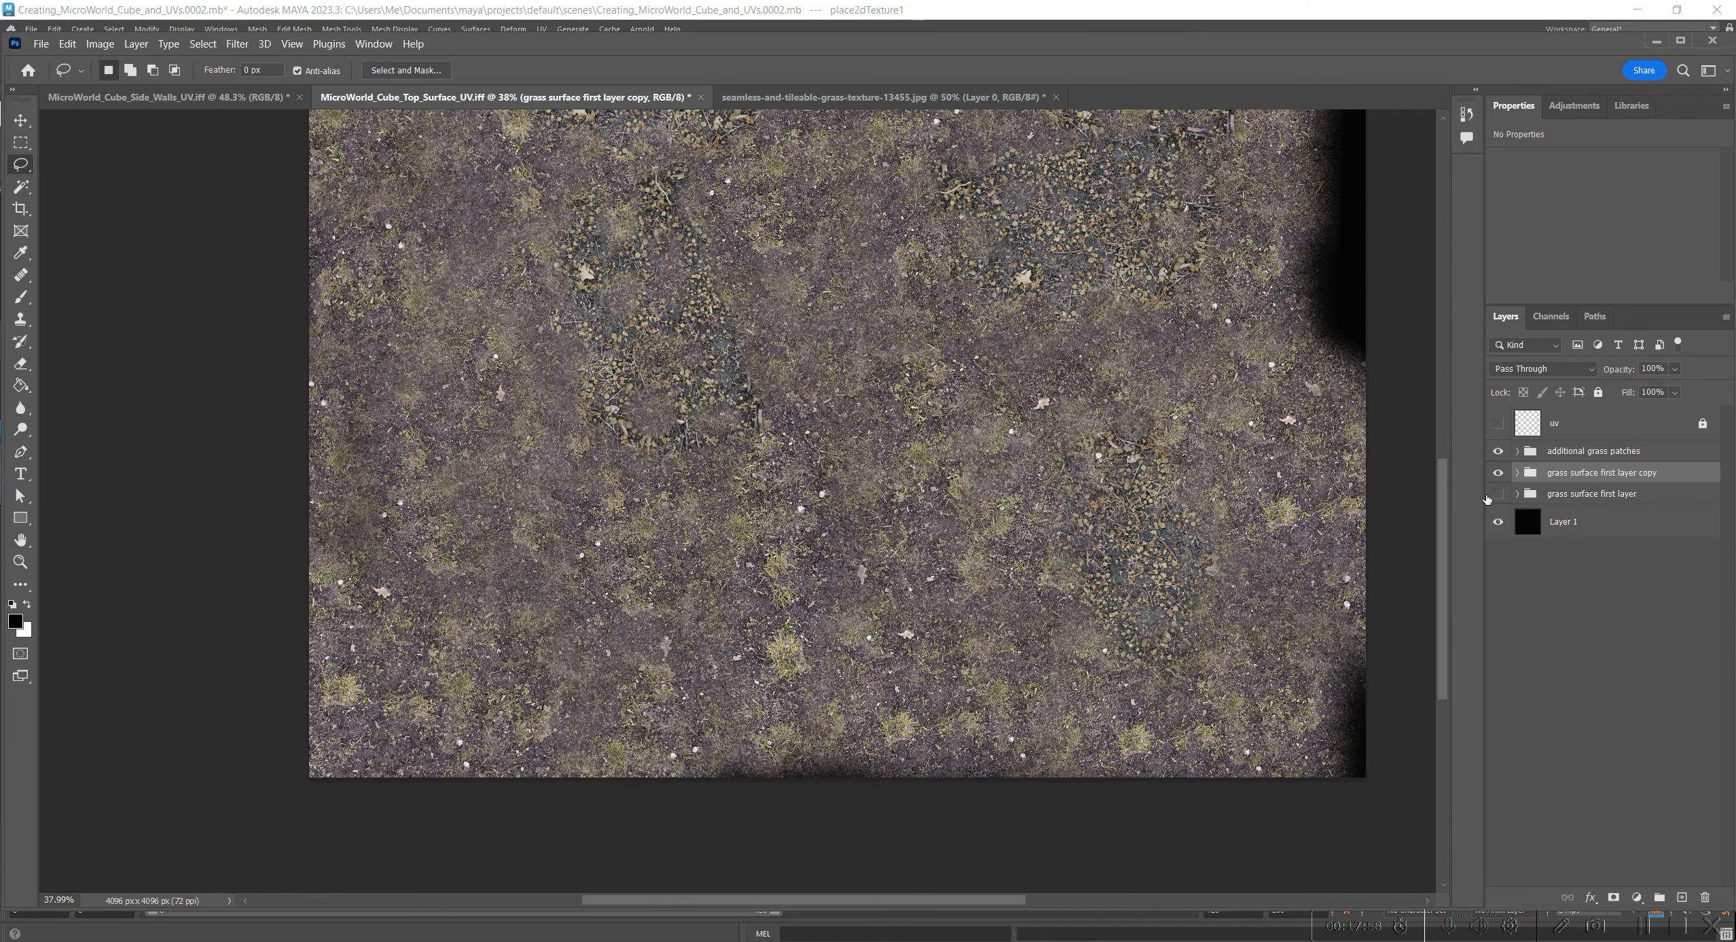
left_click(1498, 494)
left_click(1566, 494)
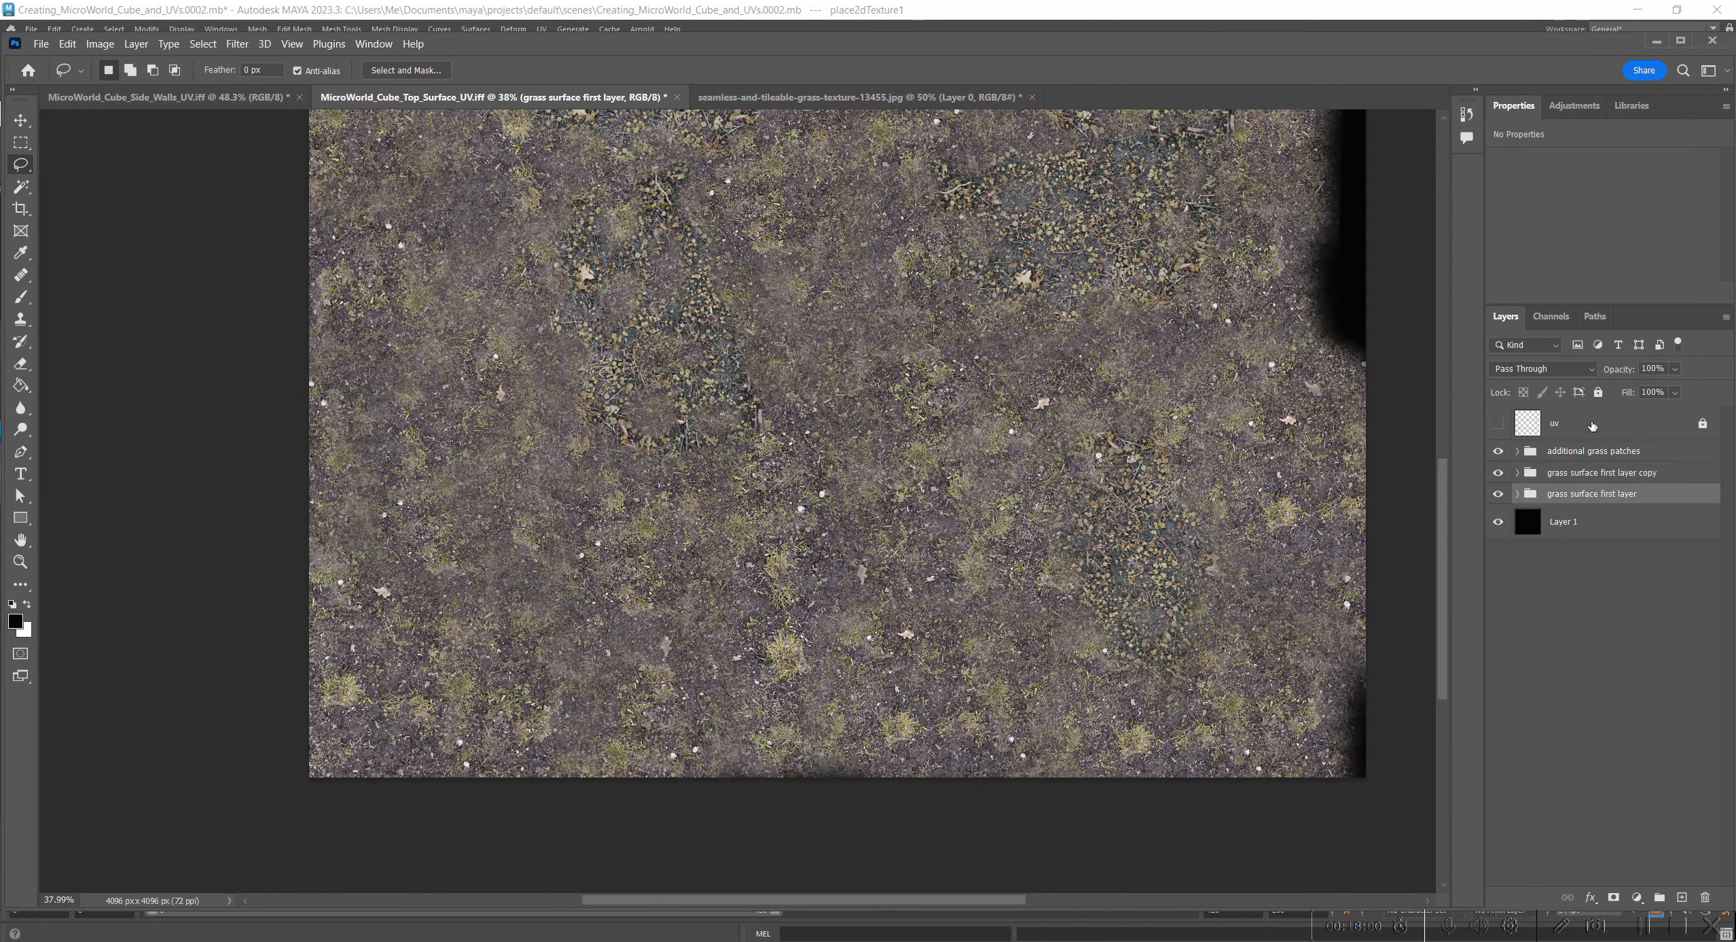
left_click(1599, 392)
Step: Stamp the grass surface first layer copy group into a separate merged layer, keeping the group itself
left_click(1570, 473)
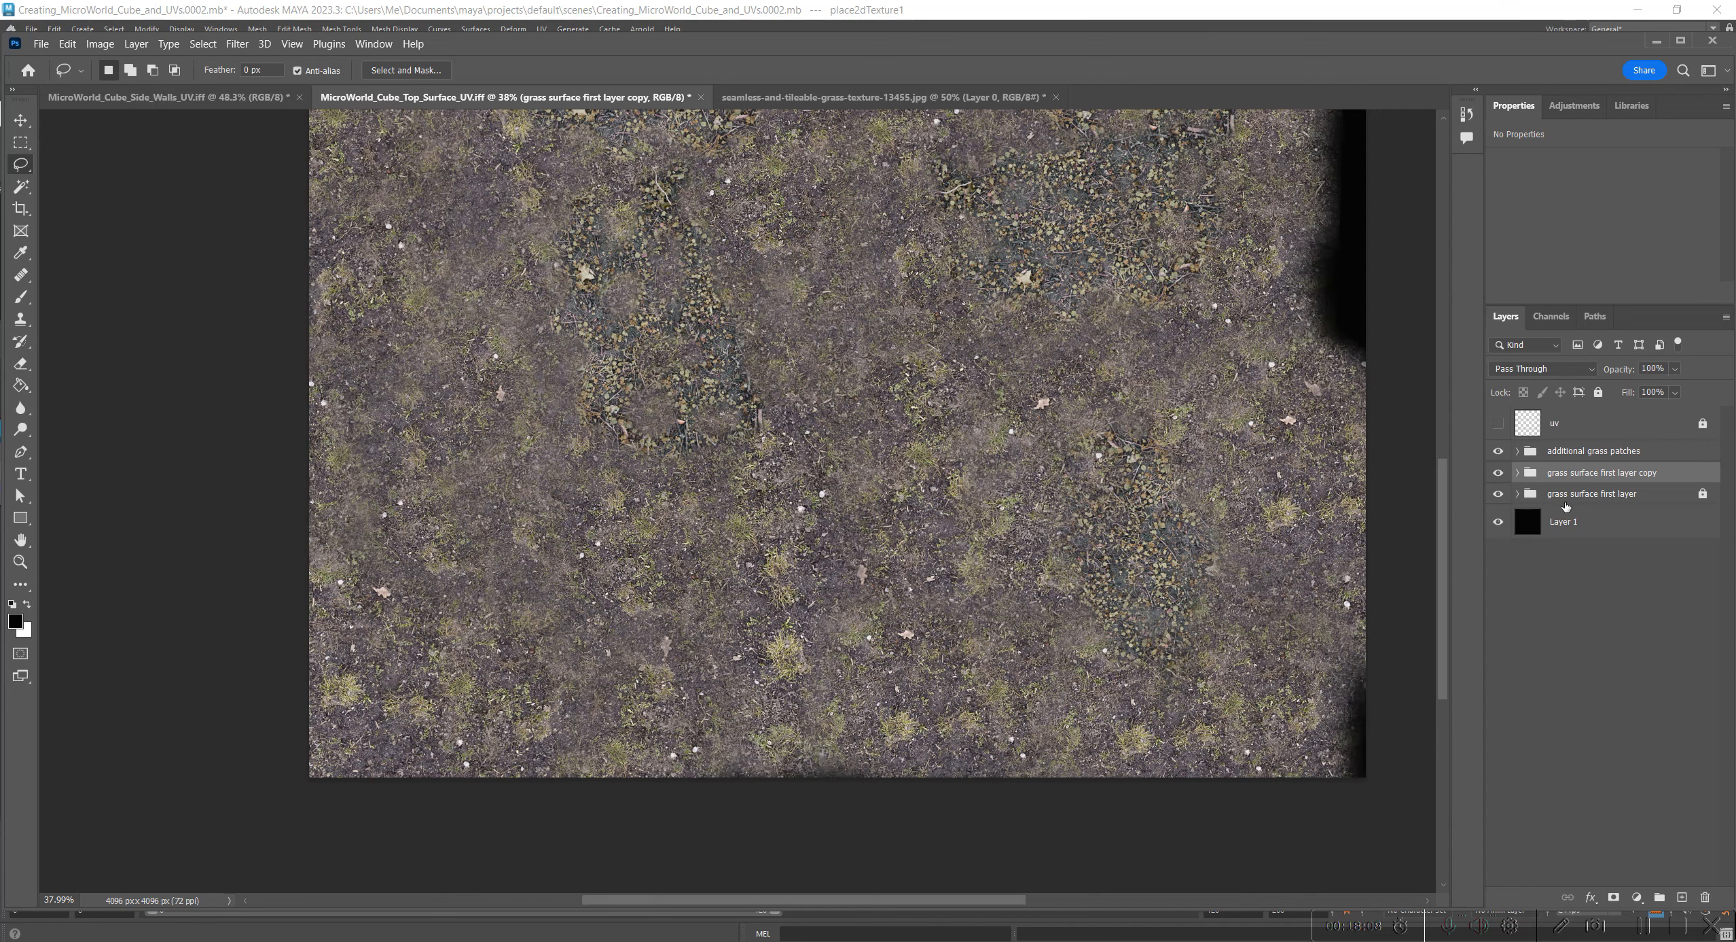
key("ctrl+alt+e")
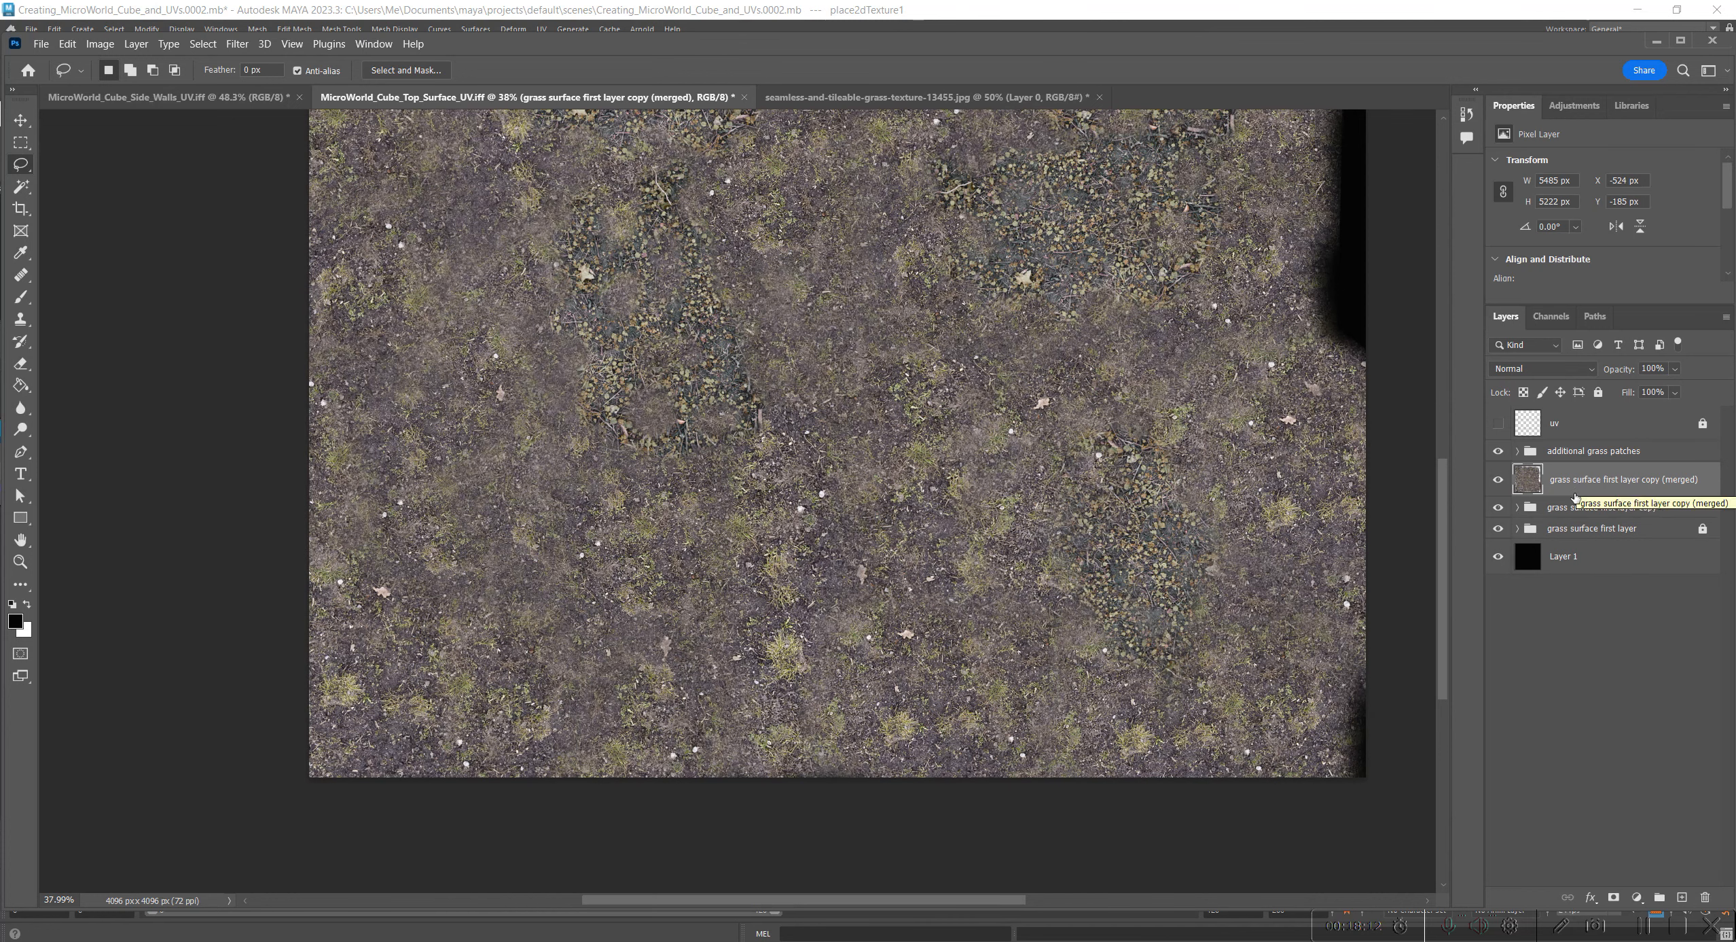
key("ctrl+z")
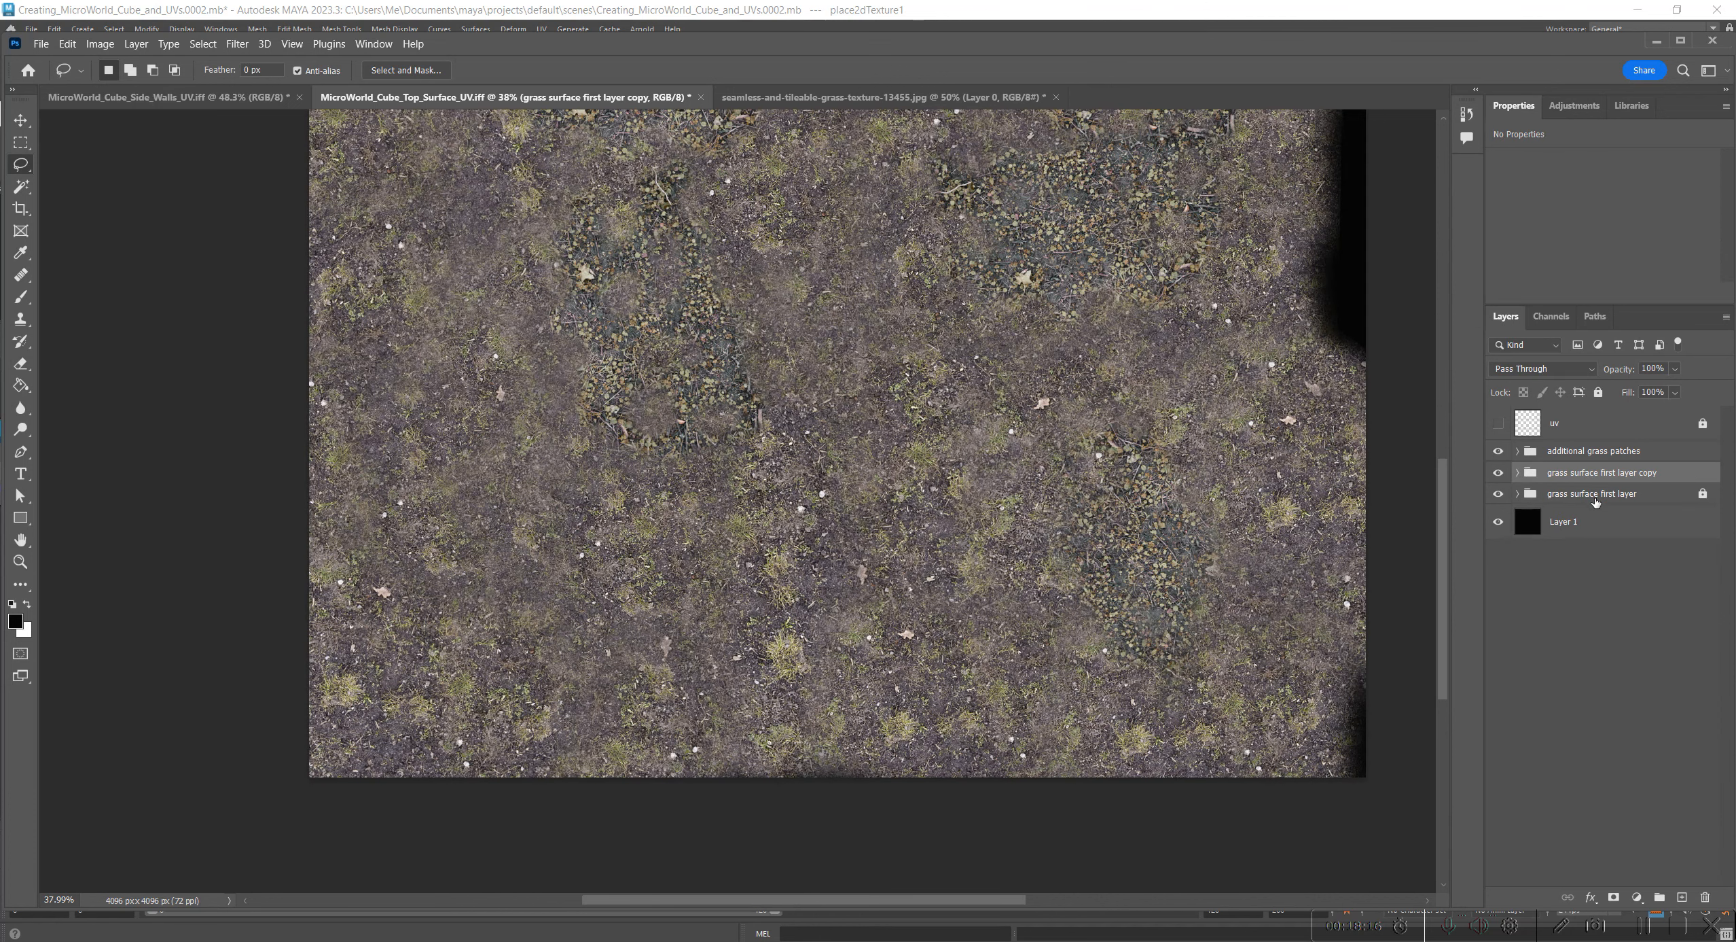
key("ctrl+shift+e")
key("ctrl+z")
key("ctrl+alt+e")
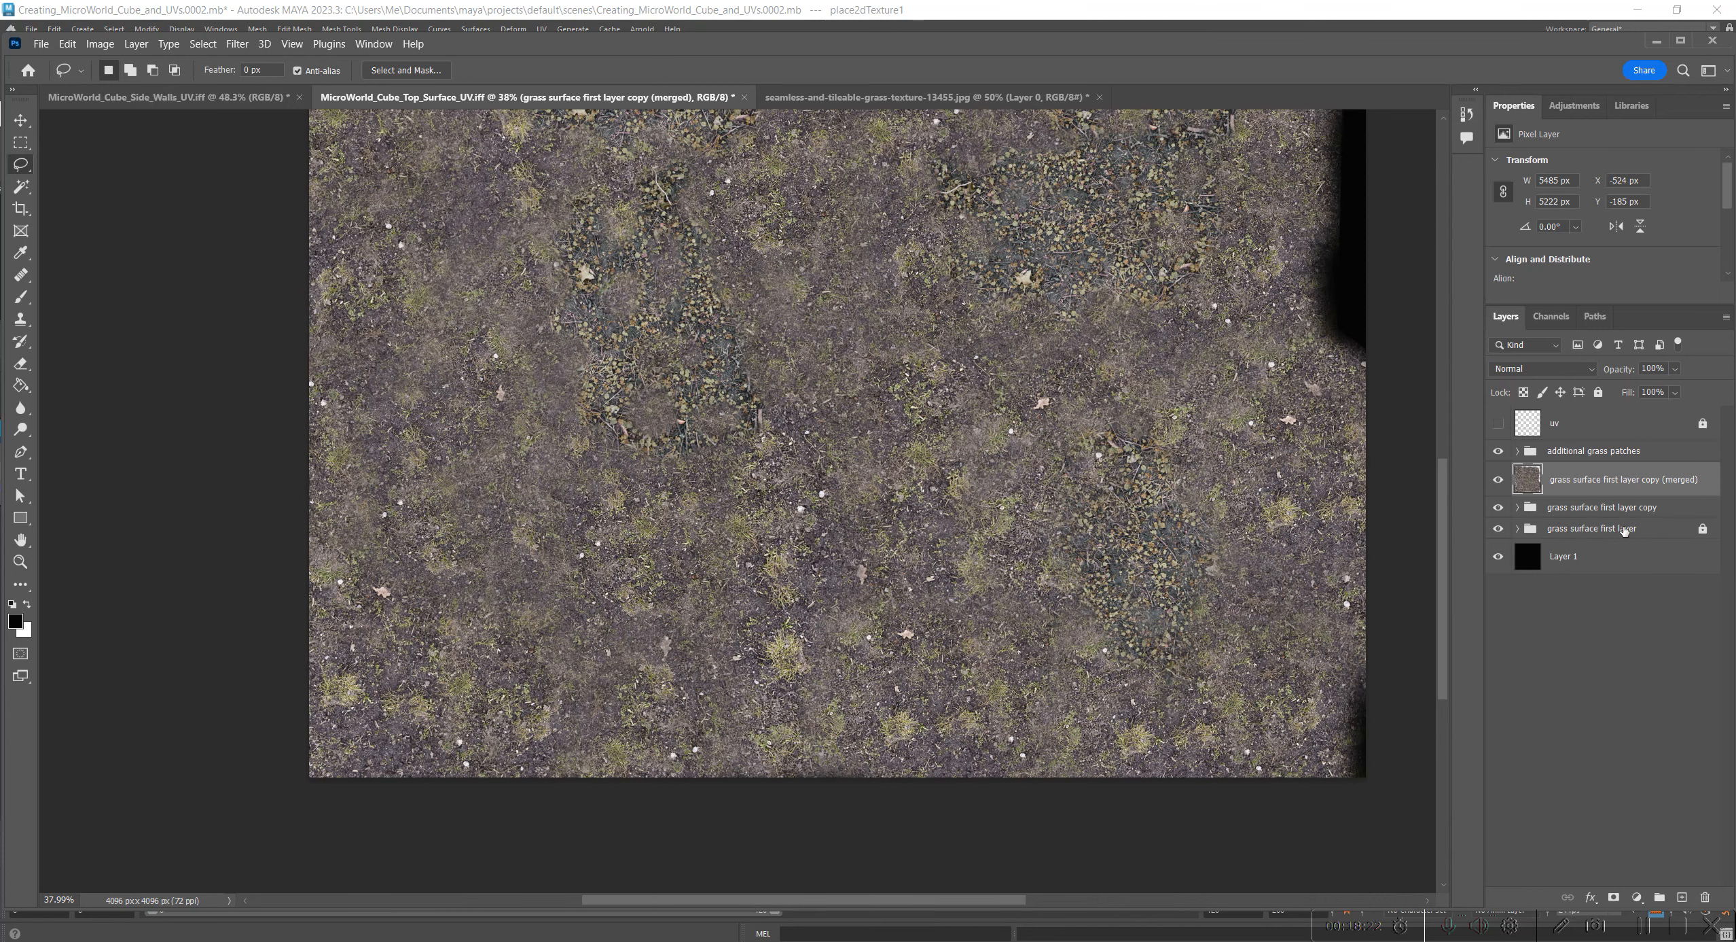
Step: Toggle the visibility of the merged layer and the group copy to compare how they look
left_click(1502, 483)
left_click(1607, 506)
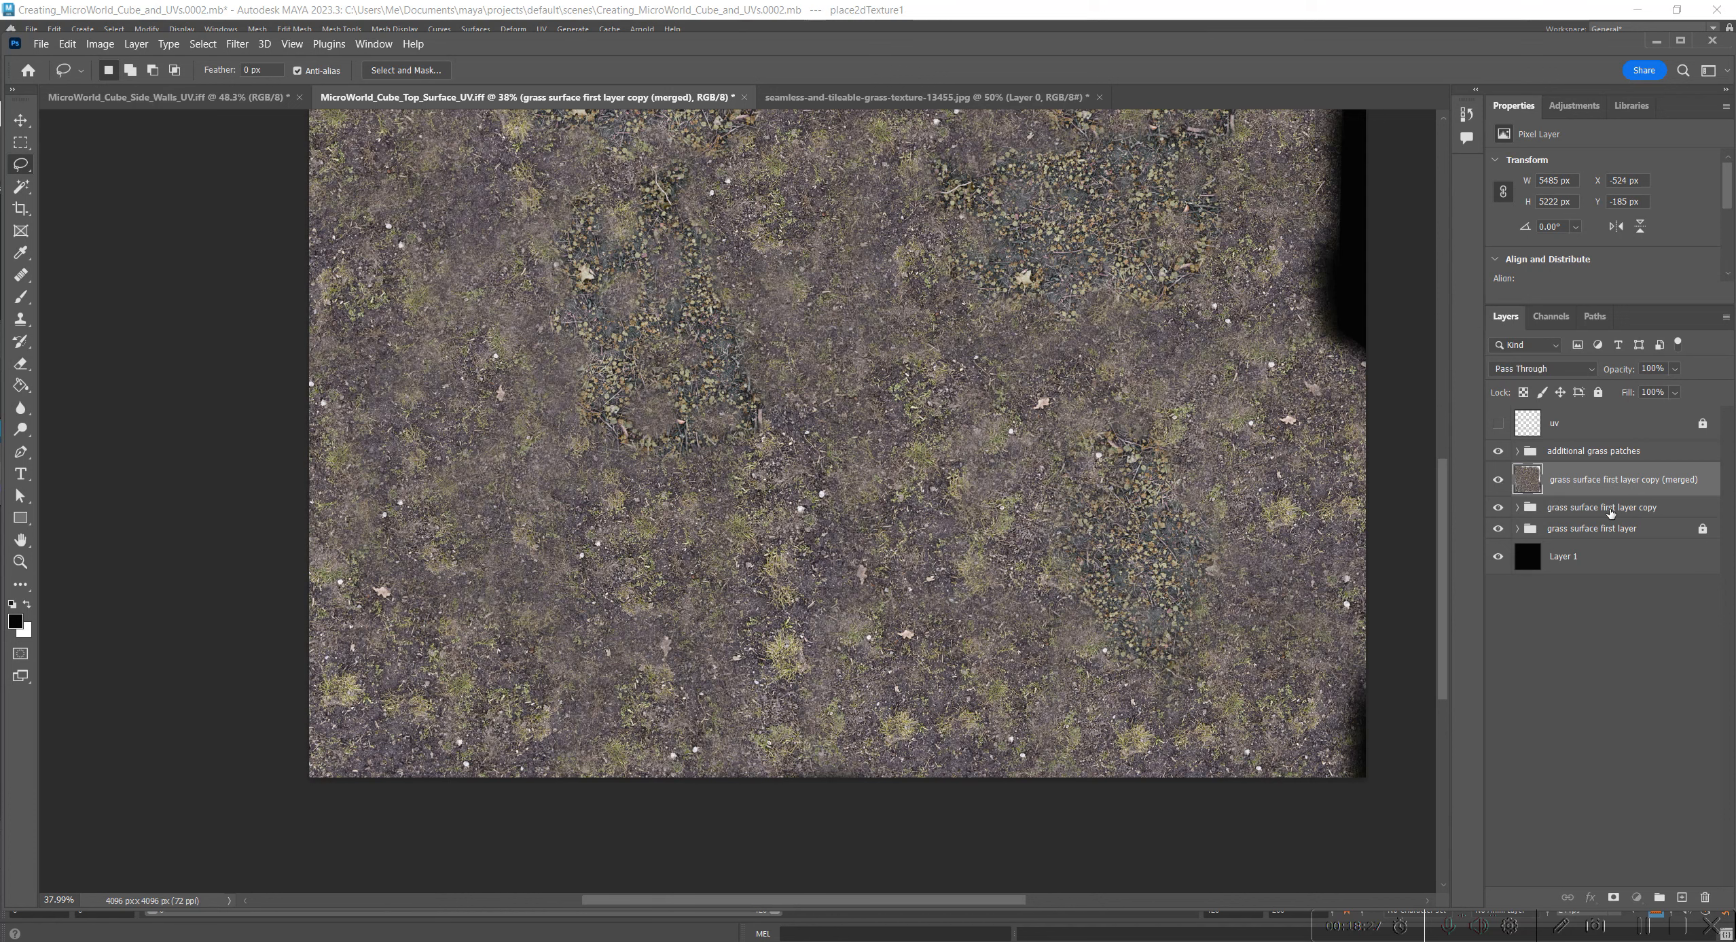
left_click(1499, 508)
left_click(1499, 508)
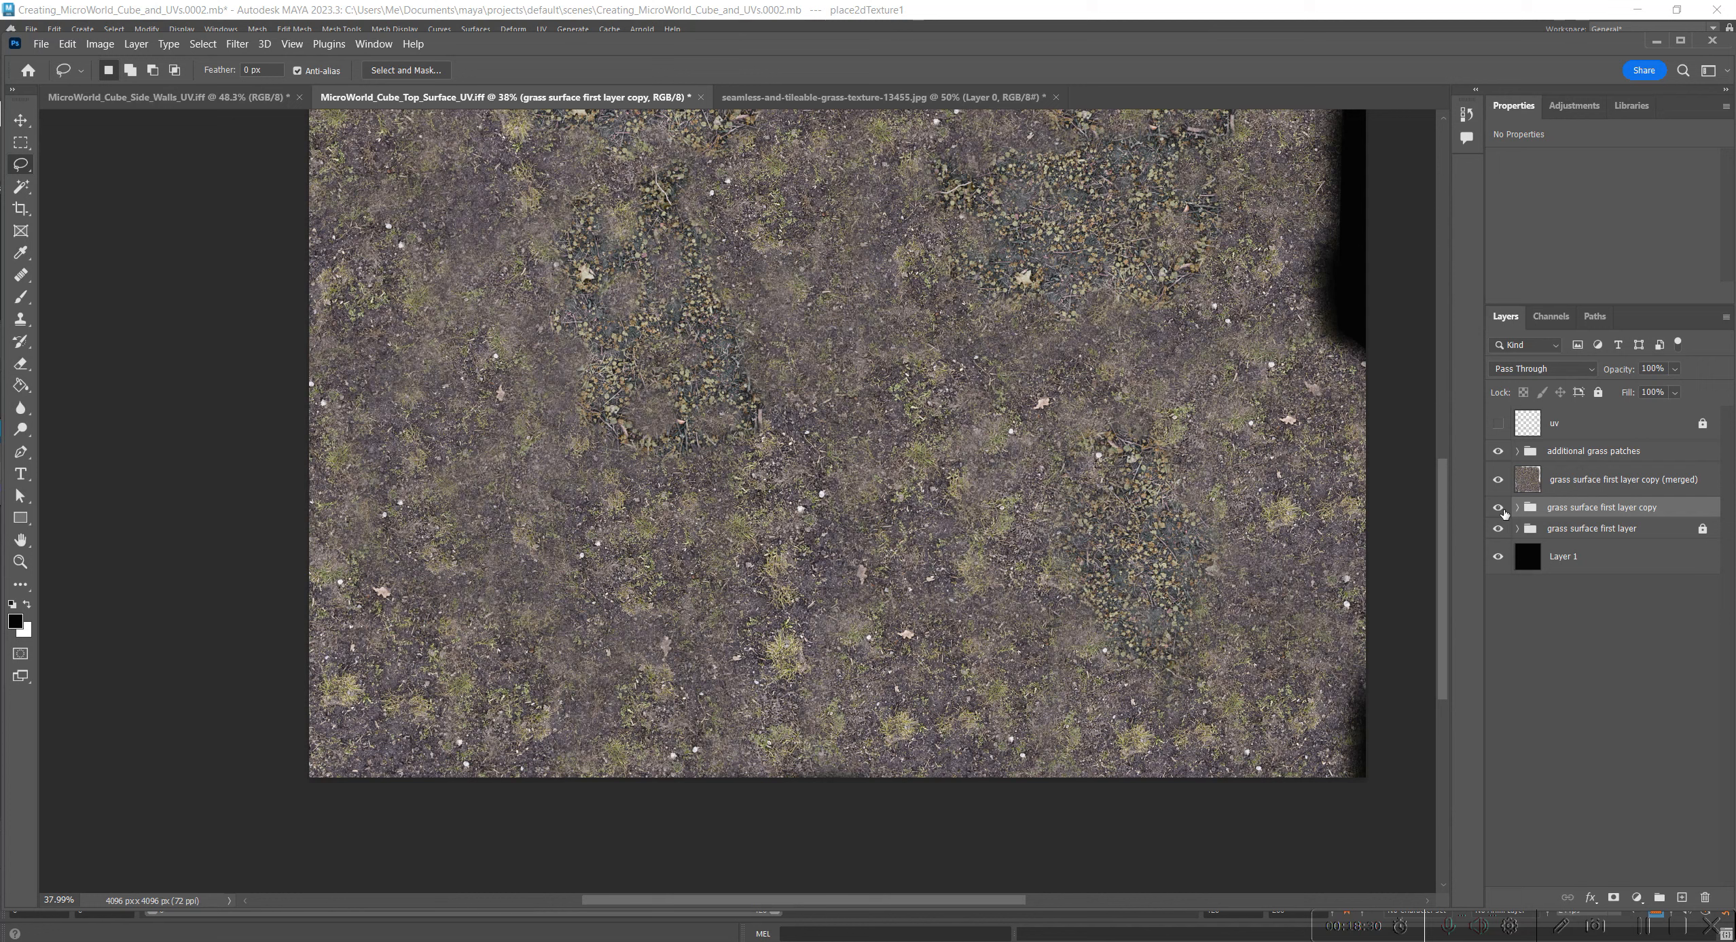
left_click(1605, 485)
left_click(1502, 481)
left_click(1503, 481)
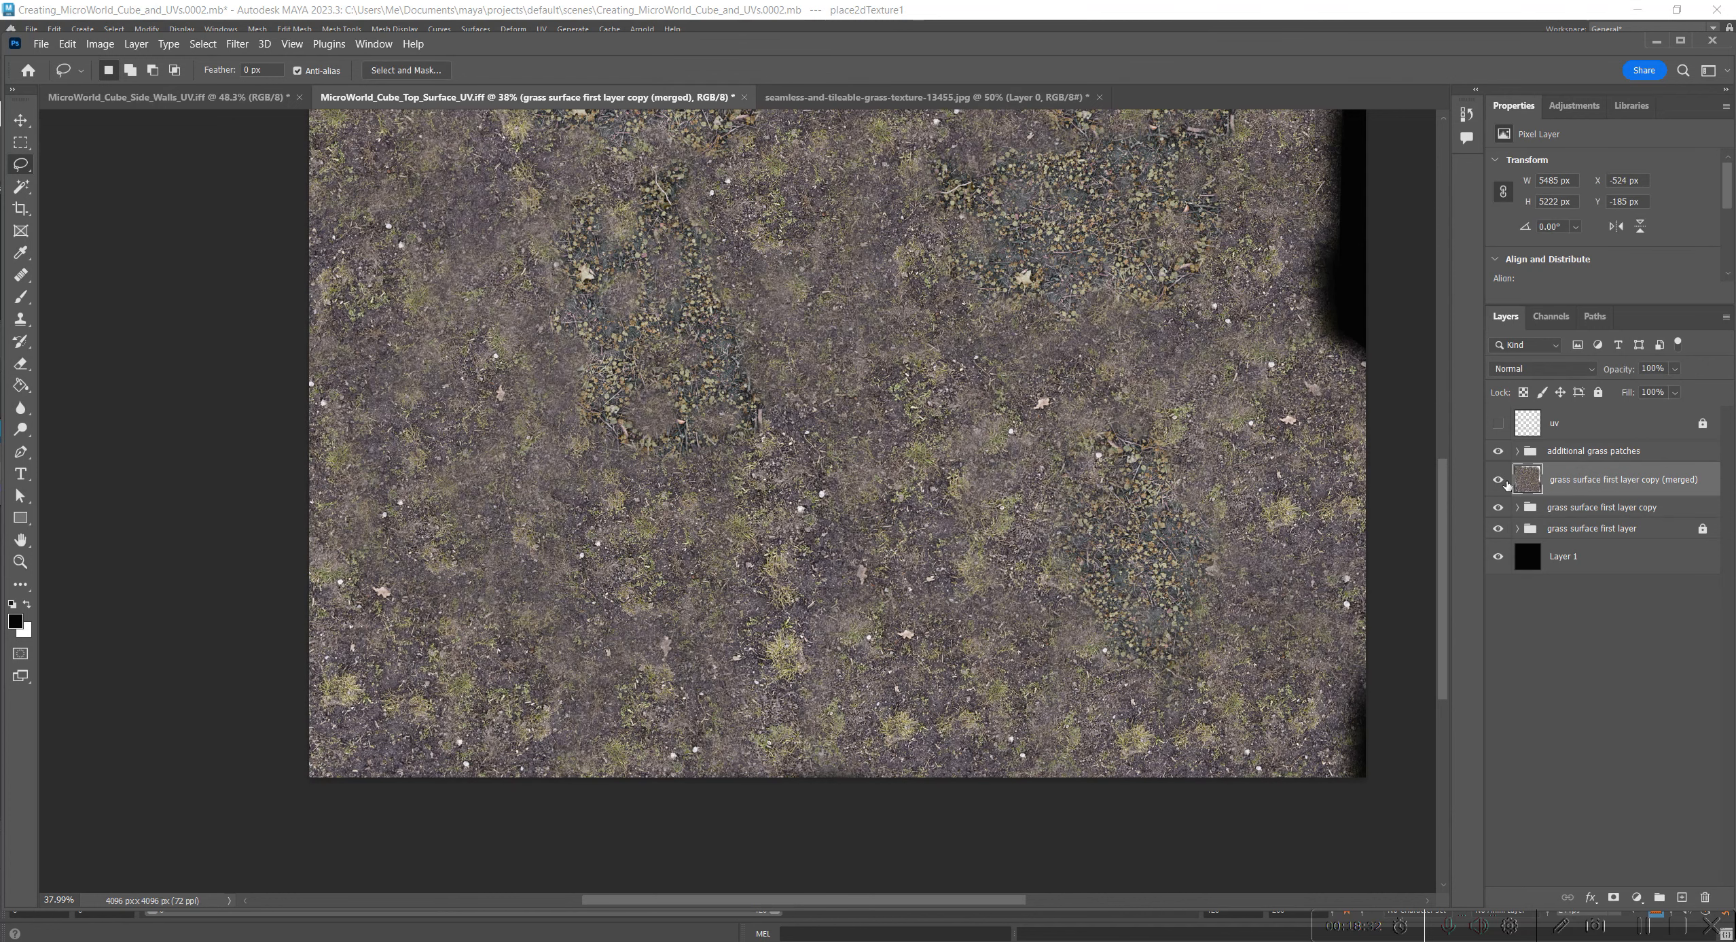
left_click(1499, 480)
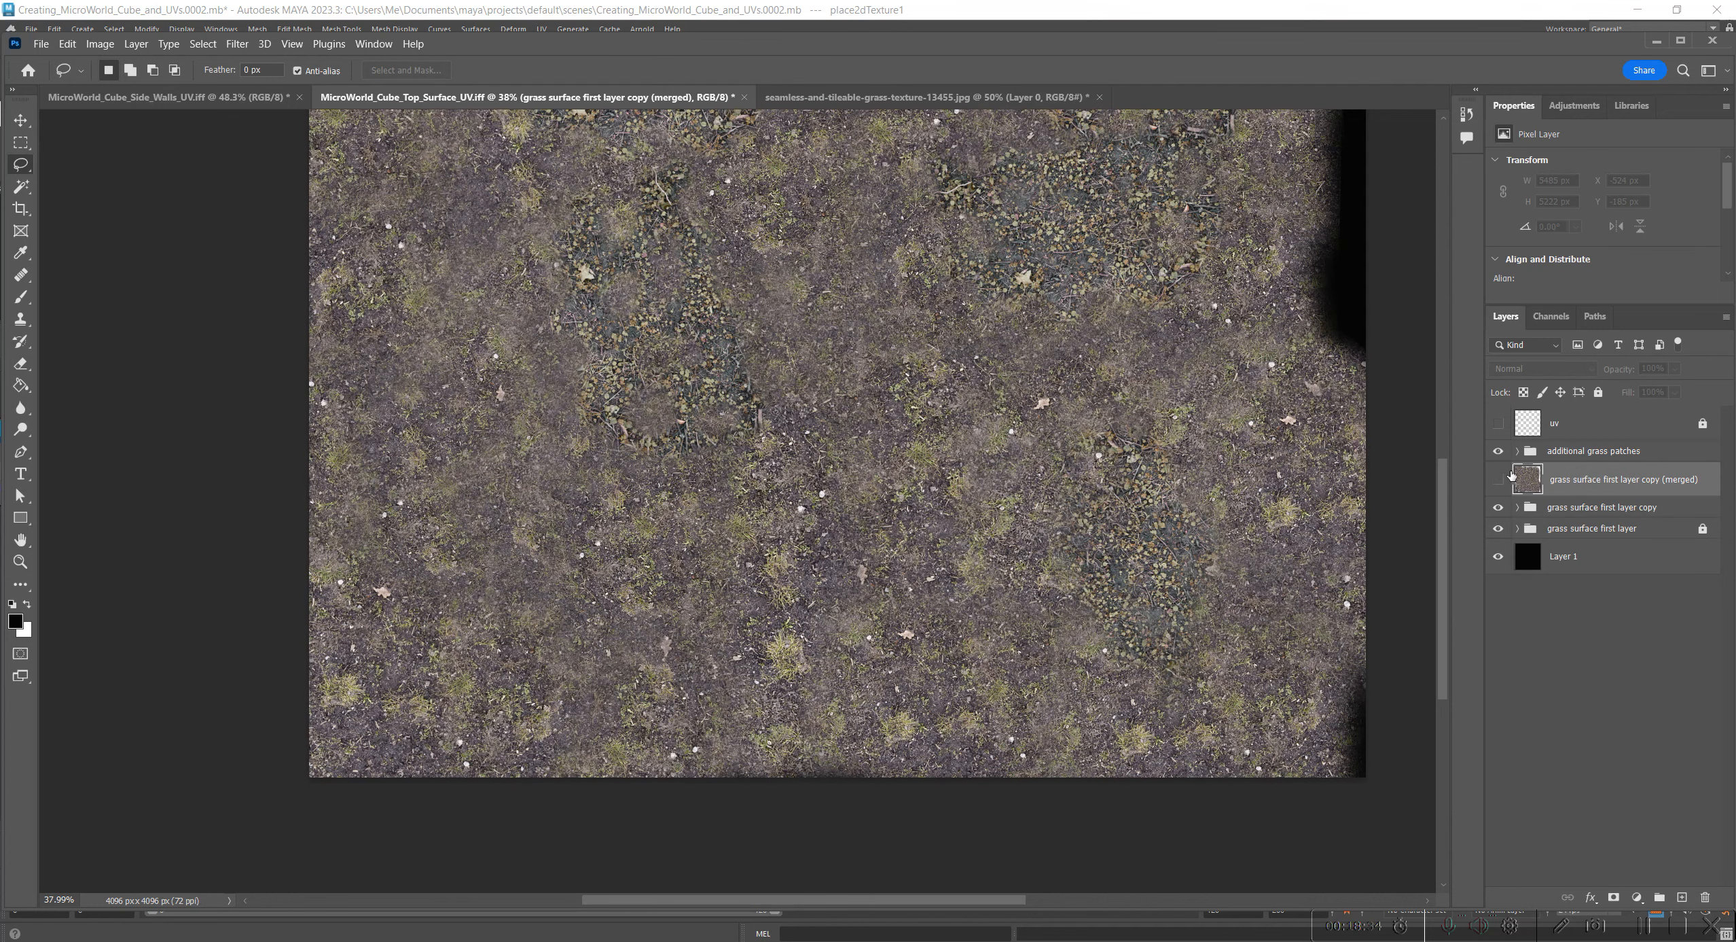
left_click(1500, 480)
Step: Lasso a grass area about 900 × 1211 px near the texture's middle on the merged layer and paste it in place as a new layer
scroll(936, 507, "down", 1, "alt")
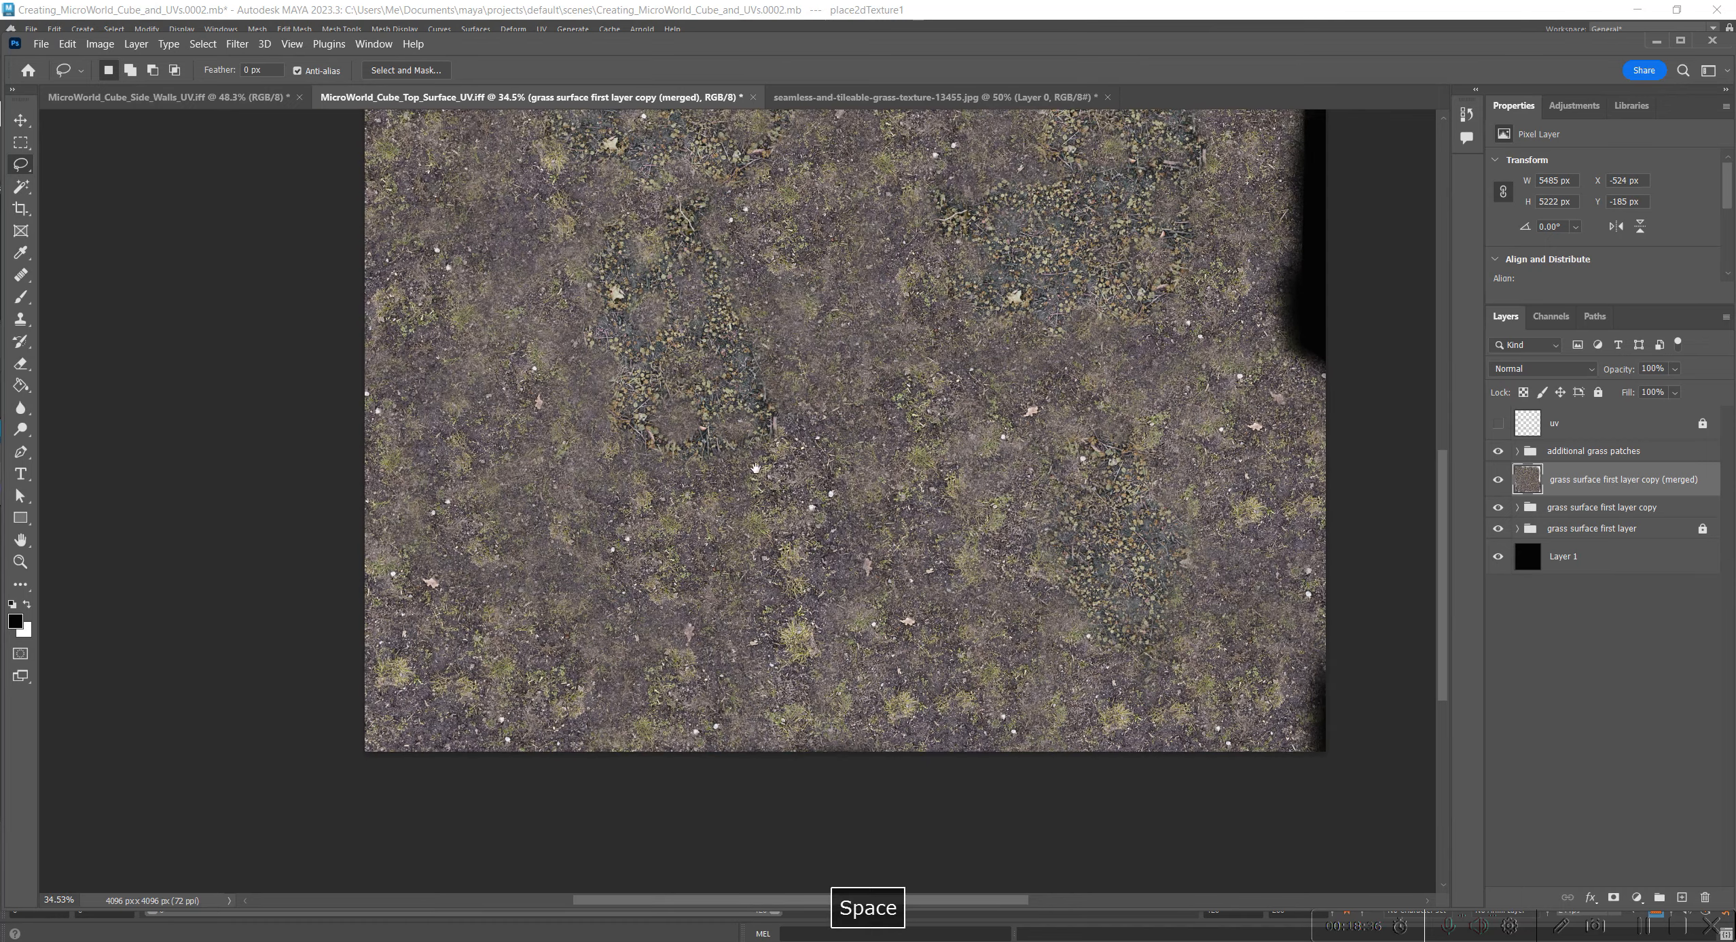
left_click_drag(872, 475, 674, 634)
key("l")
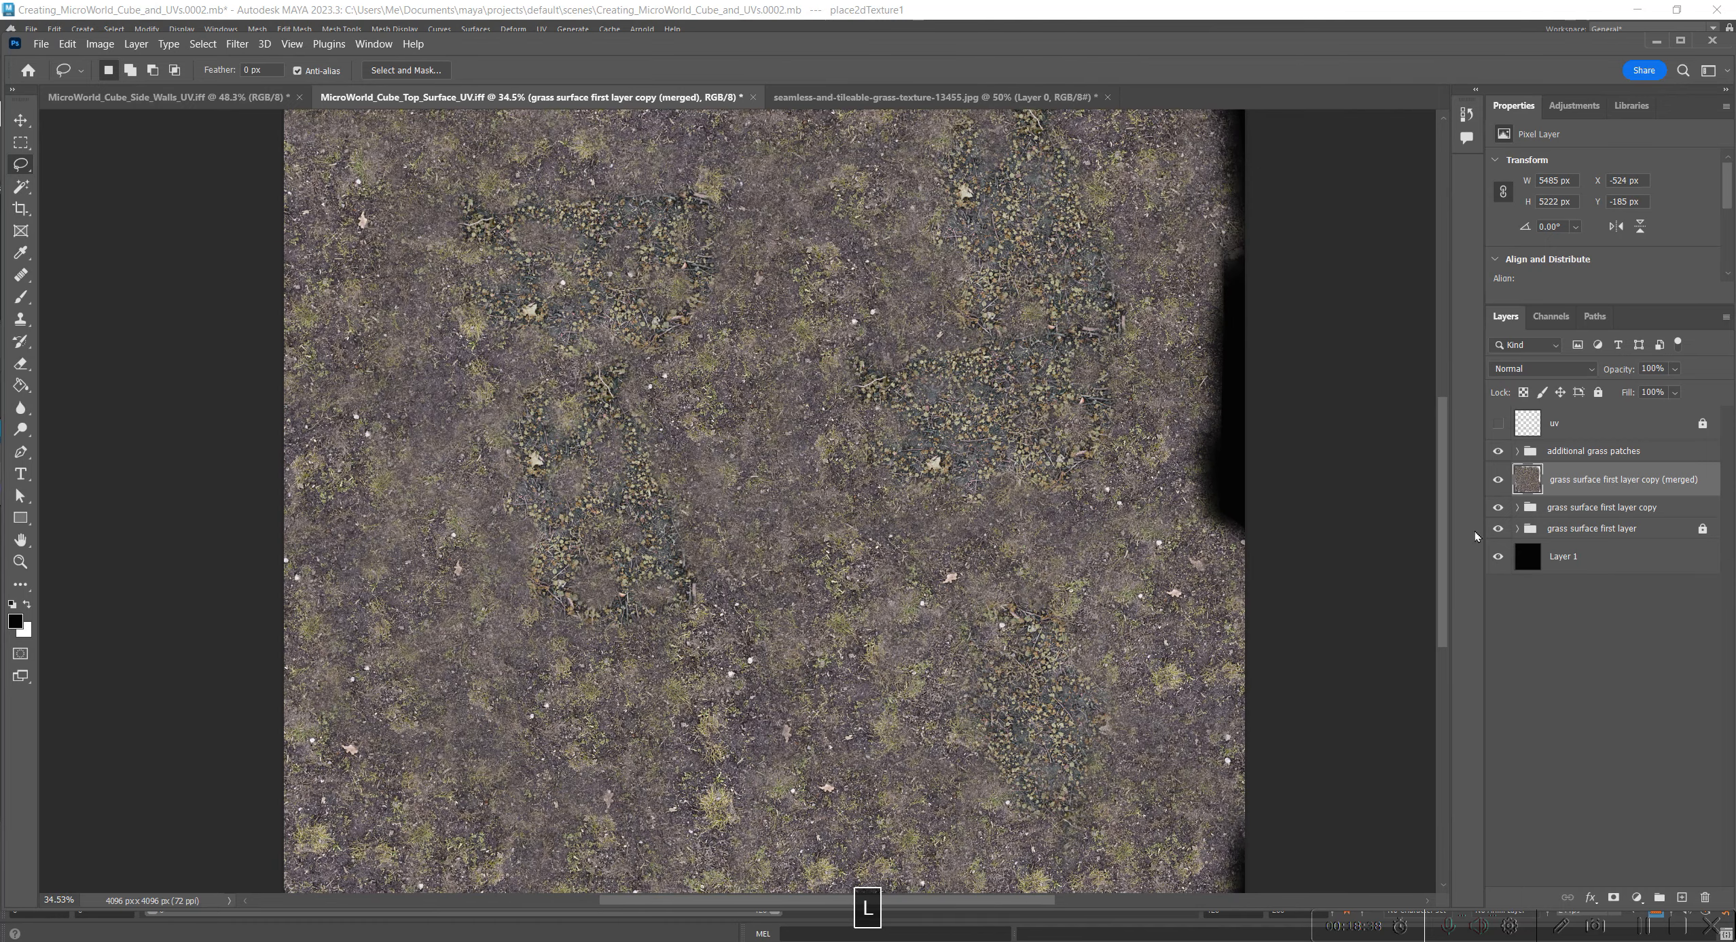
left_click_drag(467, 688, 417, 576)
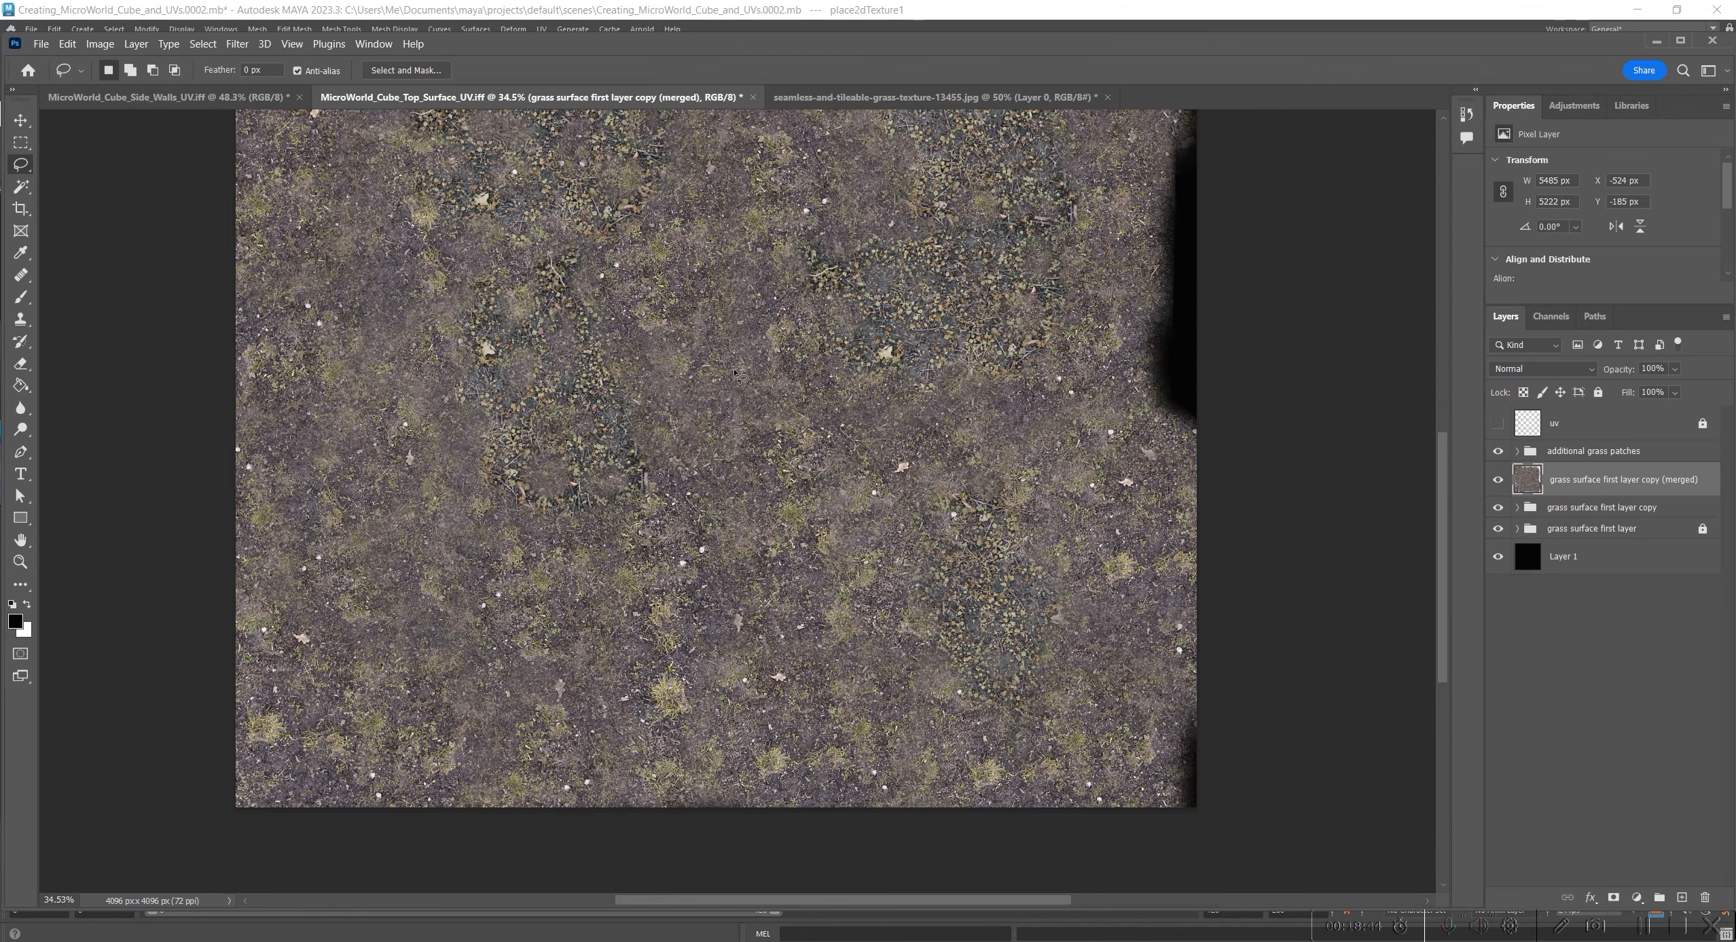
left_click_drag(729, 363, 737, 526)
mouse_move(617, 370)
left_mouse_down()
mouse_move(688, 598)
mouse_move(809, 404)
mouse_move(662, 318)
mouse_move(596, 425)
mouse_move(689, 572)
mouse_move(746, 554)
left_mouse_up()
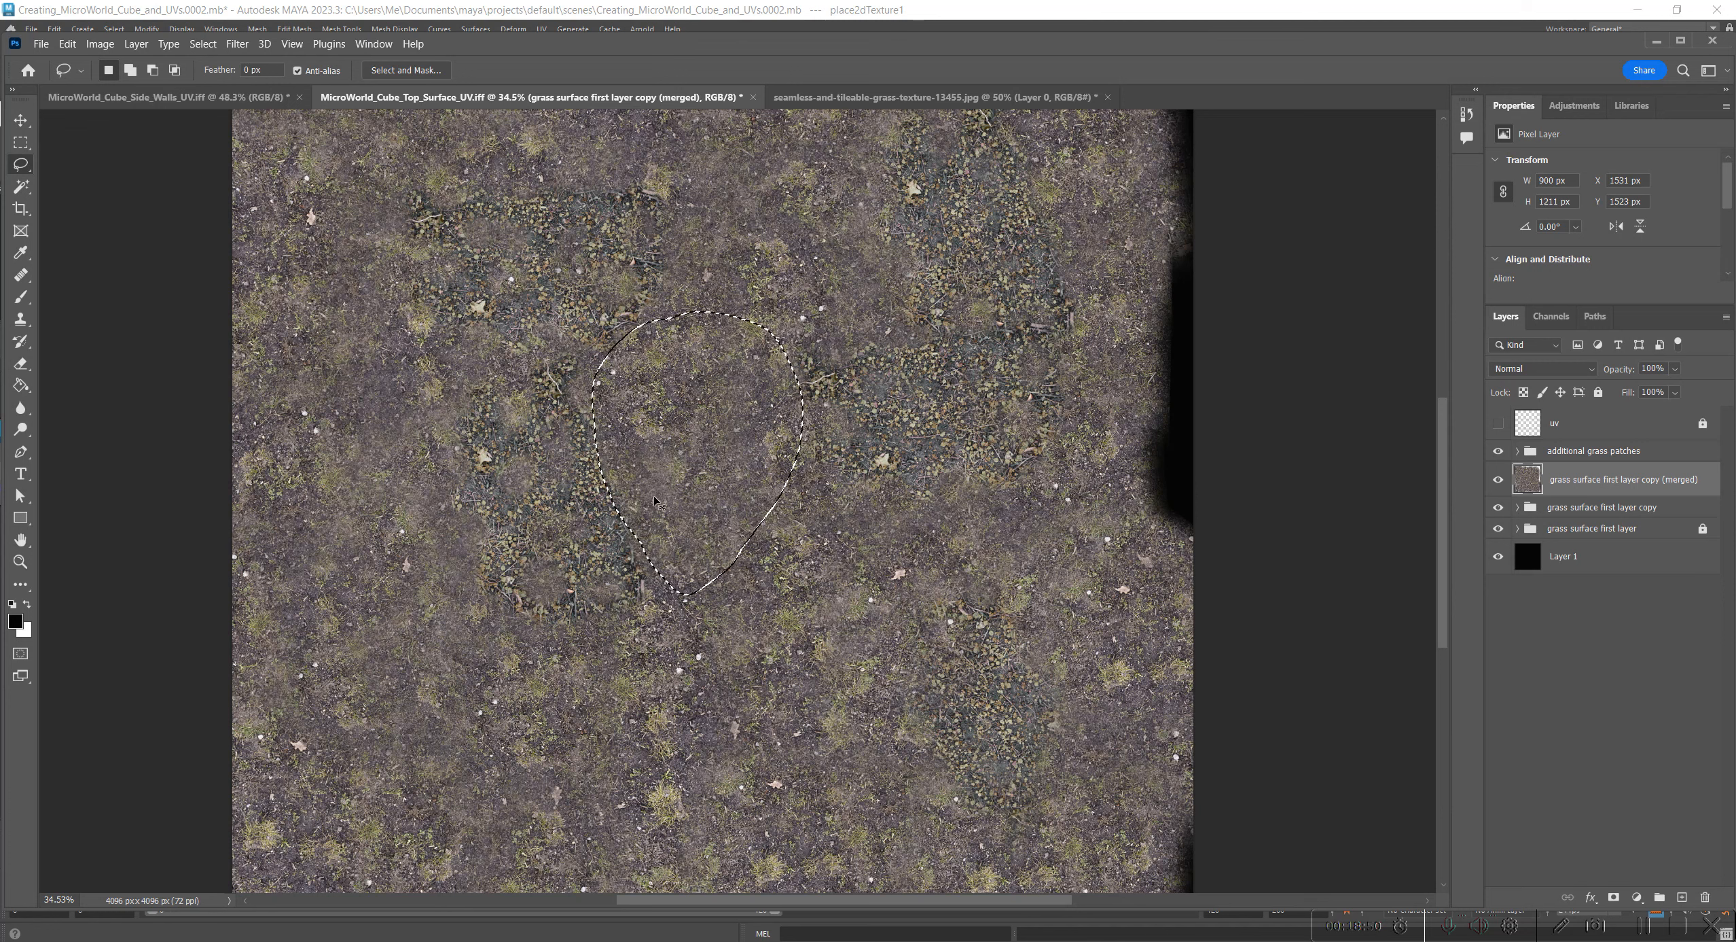
key("ctrl+c")
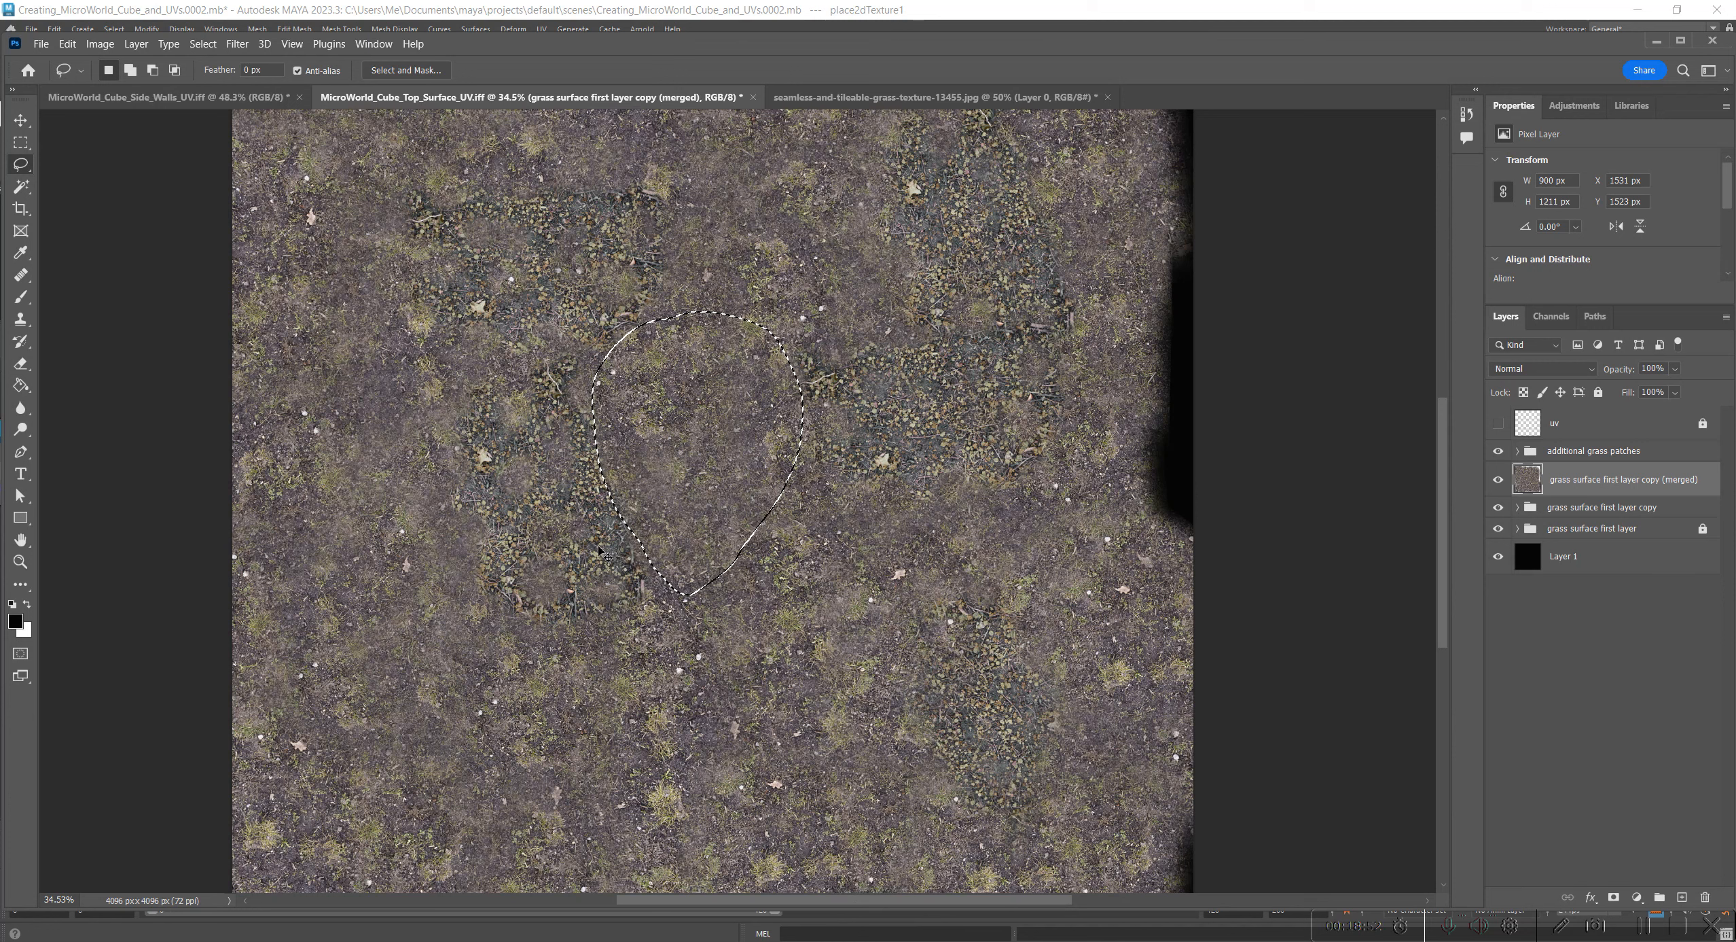
key("ctrl+shift+v")
Step: Move the pasted grass patch over the black lower-right corner at about X 3361 px, Y 3194 px, and hide its layer to compare
scroll(617, 557, "down", 1, "alt")
left_click_drag(691, 609, 999, 659)
key("v")
scroll(993, 733, "up", 3, "alt")
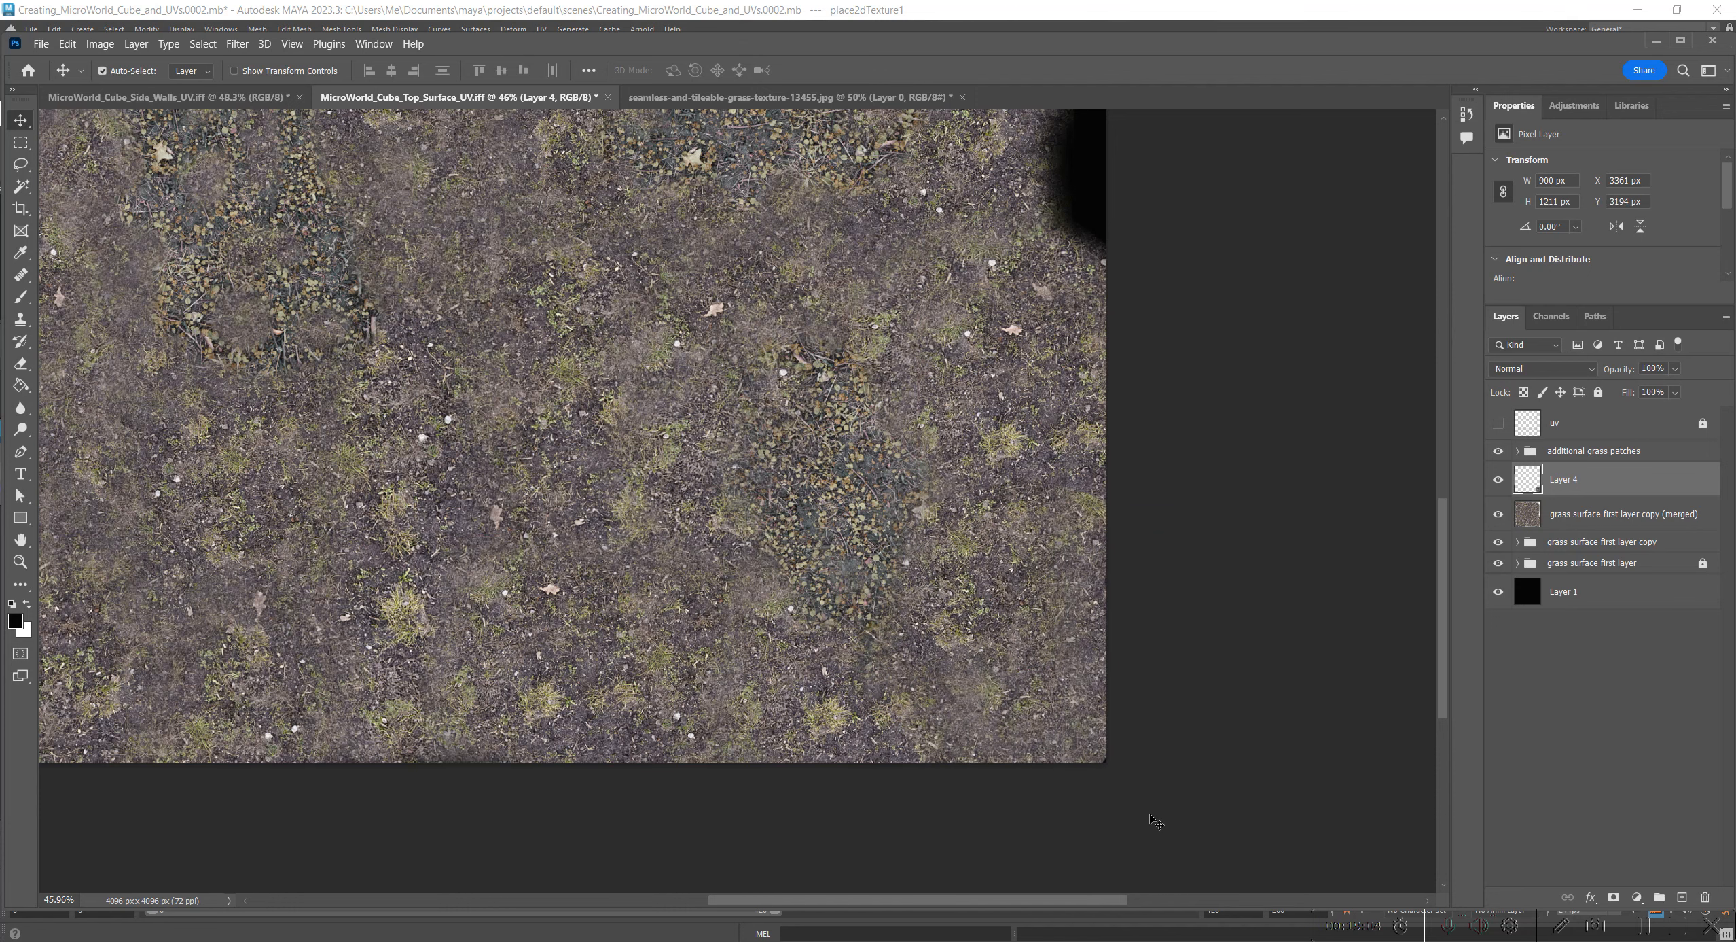
scroll(1150, 808, "down", 1, "alt")
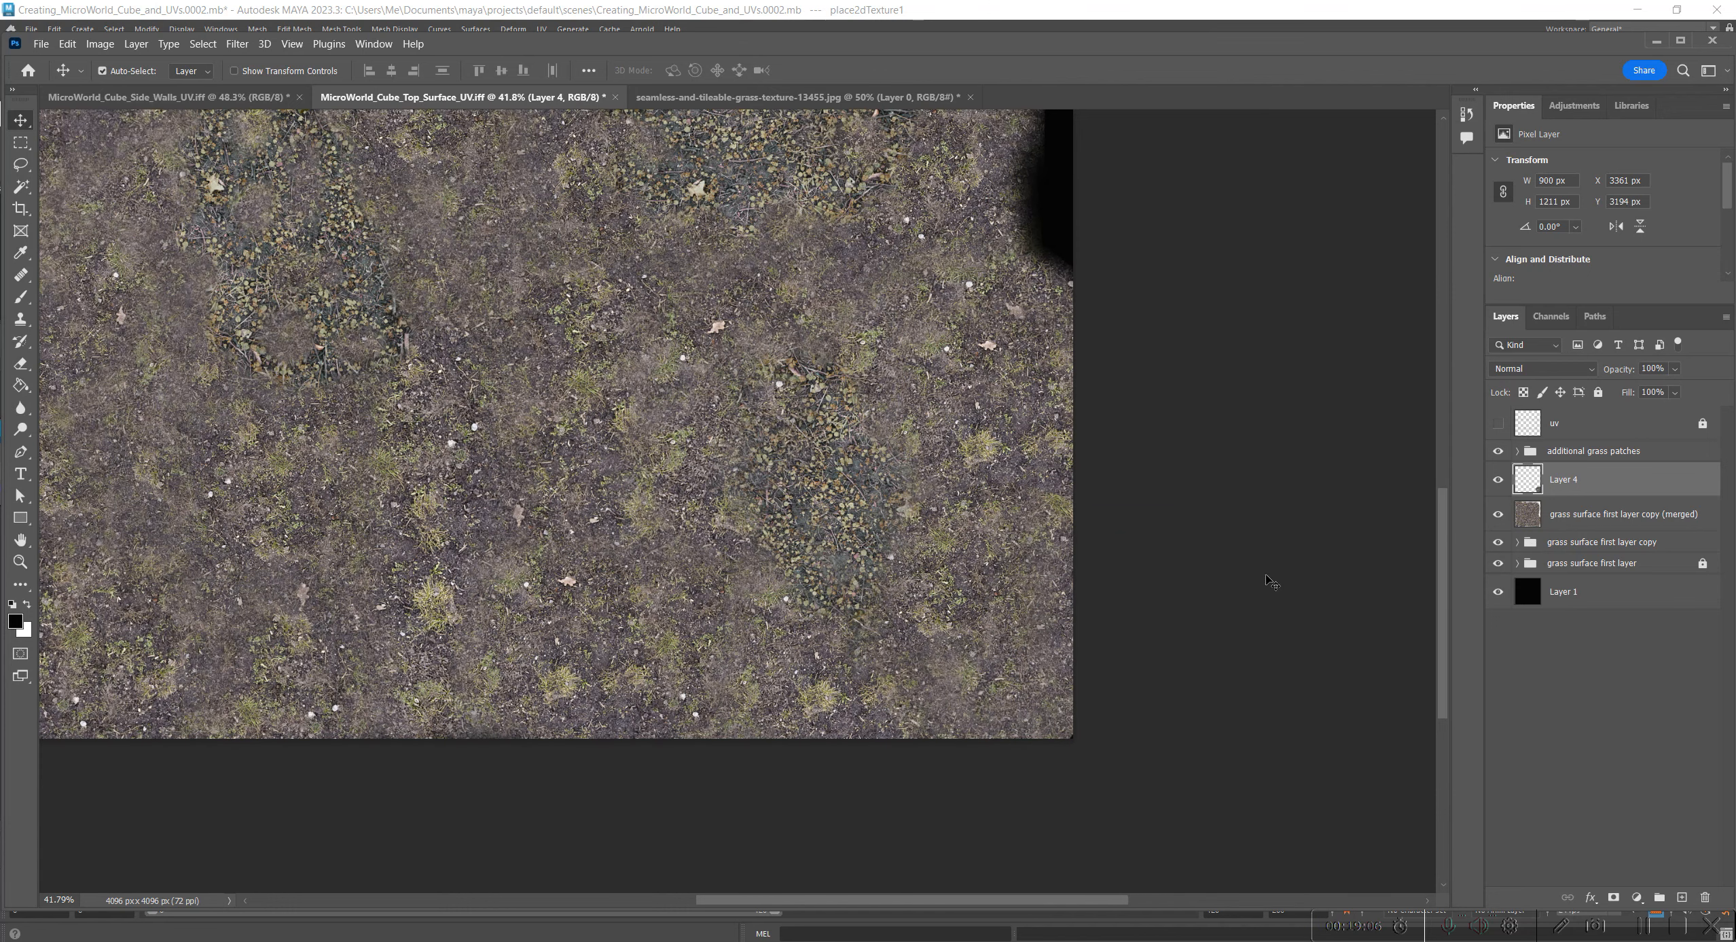
left_click(1498, 479)
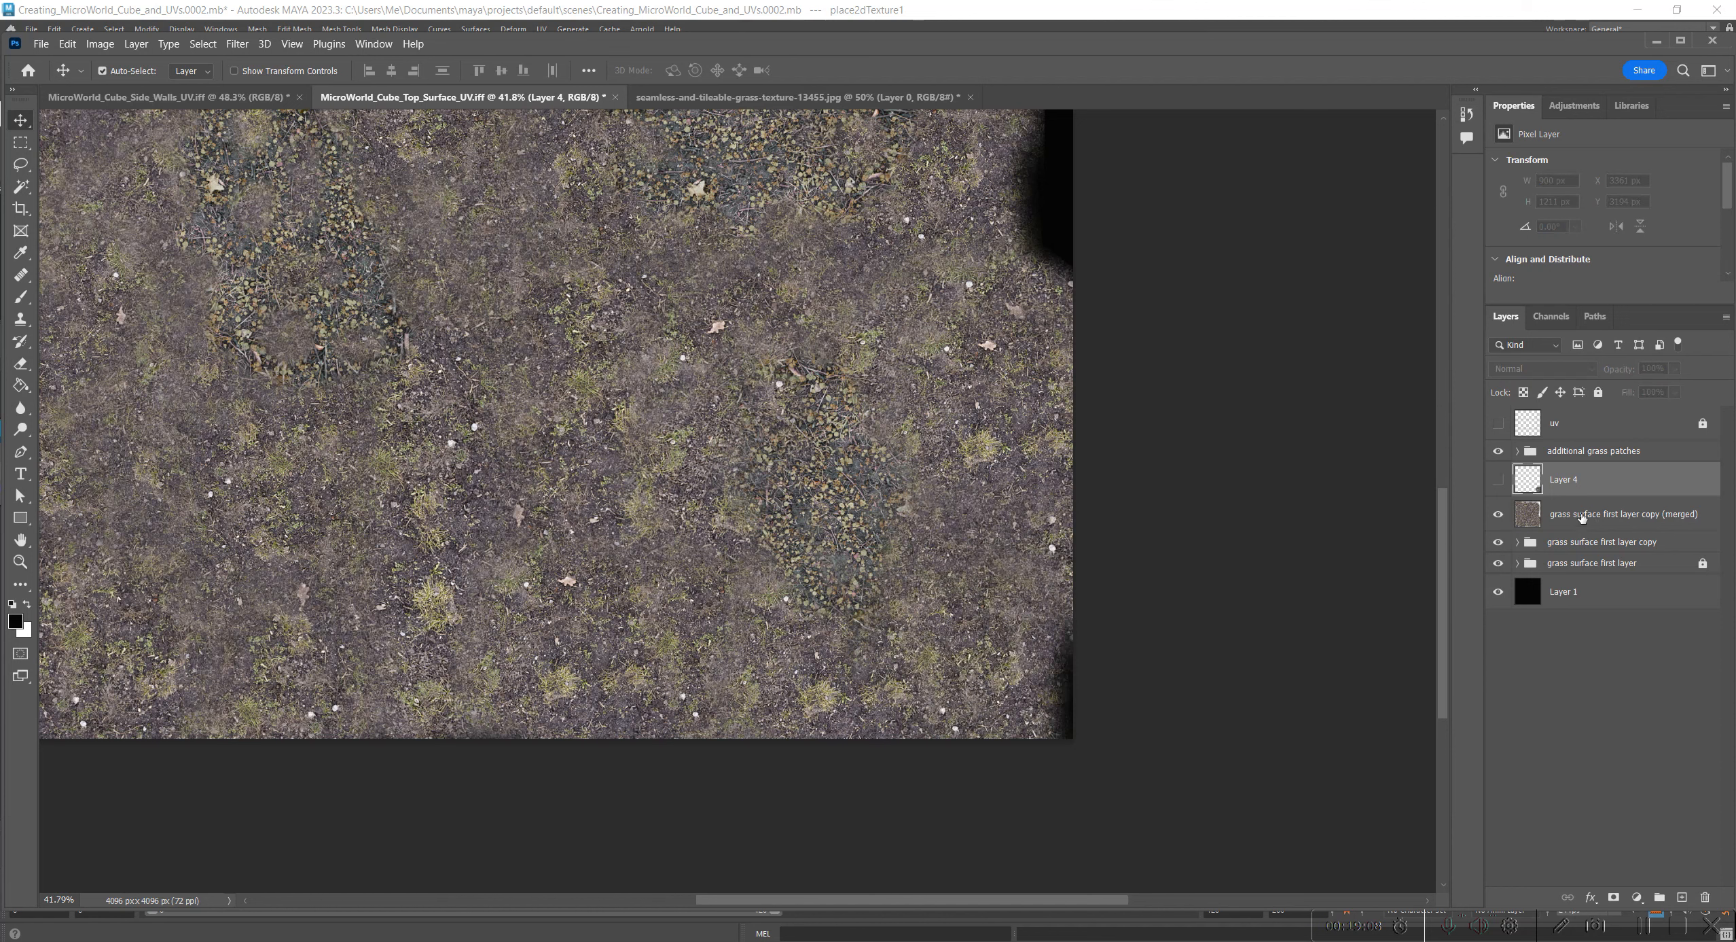
Step: Toggle the visibility of the merged grass layer and the grass surface first layer copy group to compare them with the original group
left_click(1497, 514)
left_click(1502, 541)
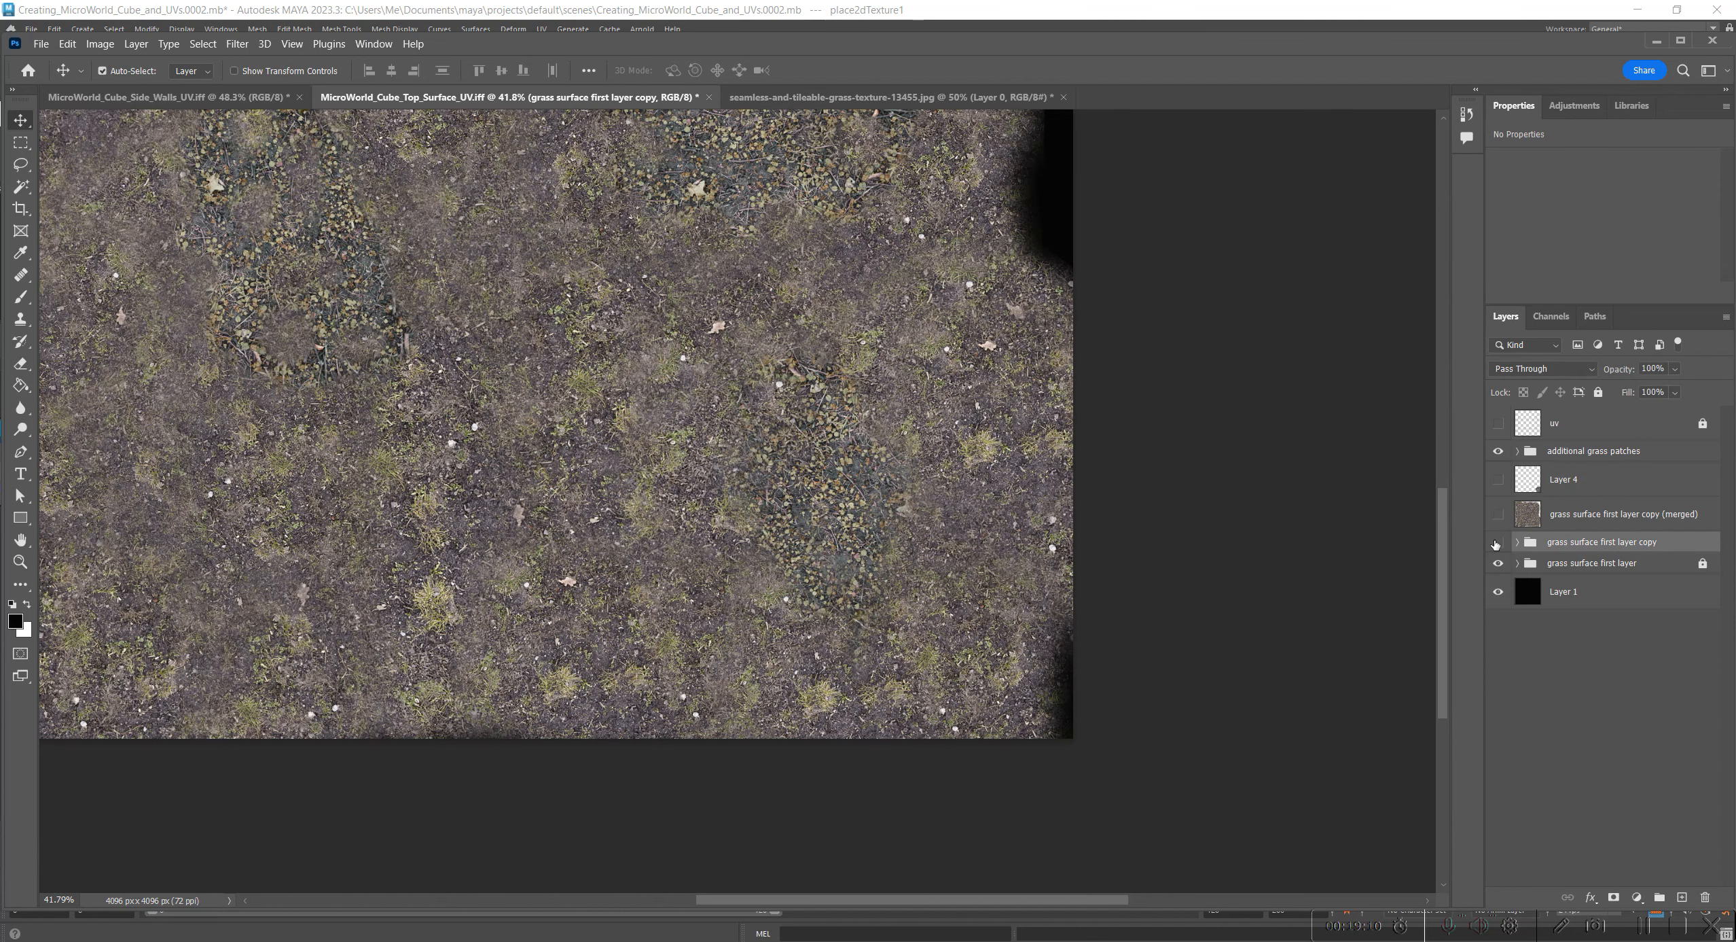
left_click(1497, 542)
left_click(1568, 564)
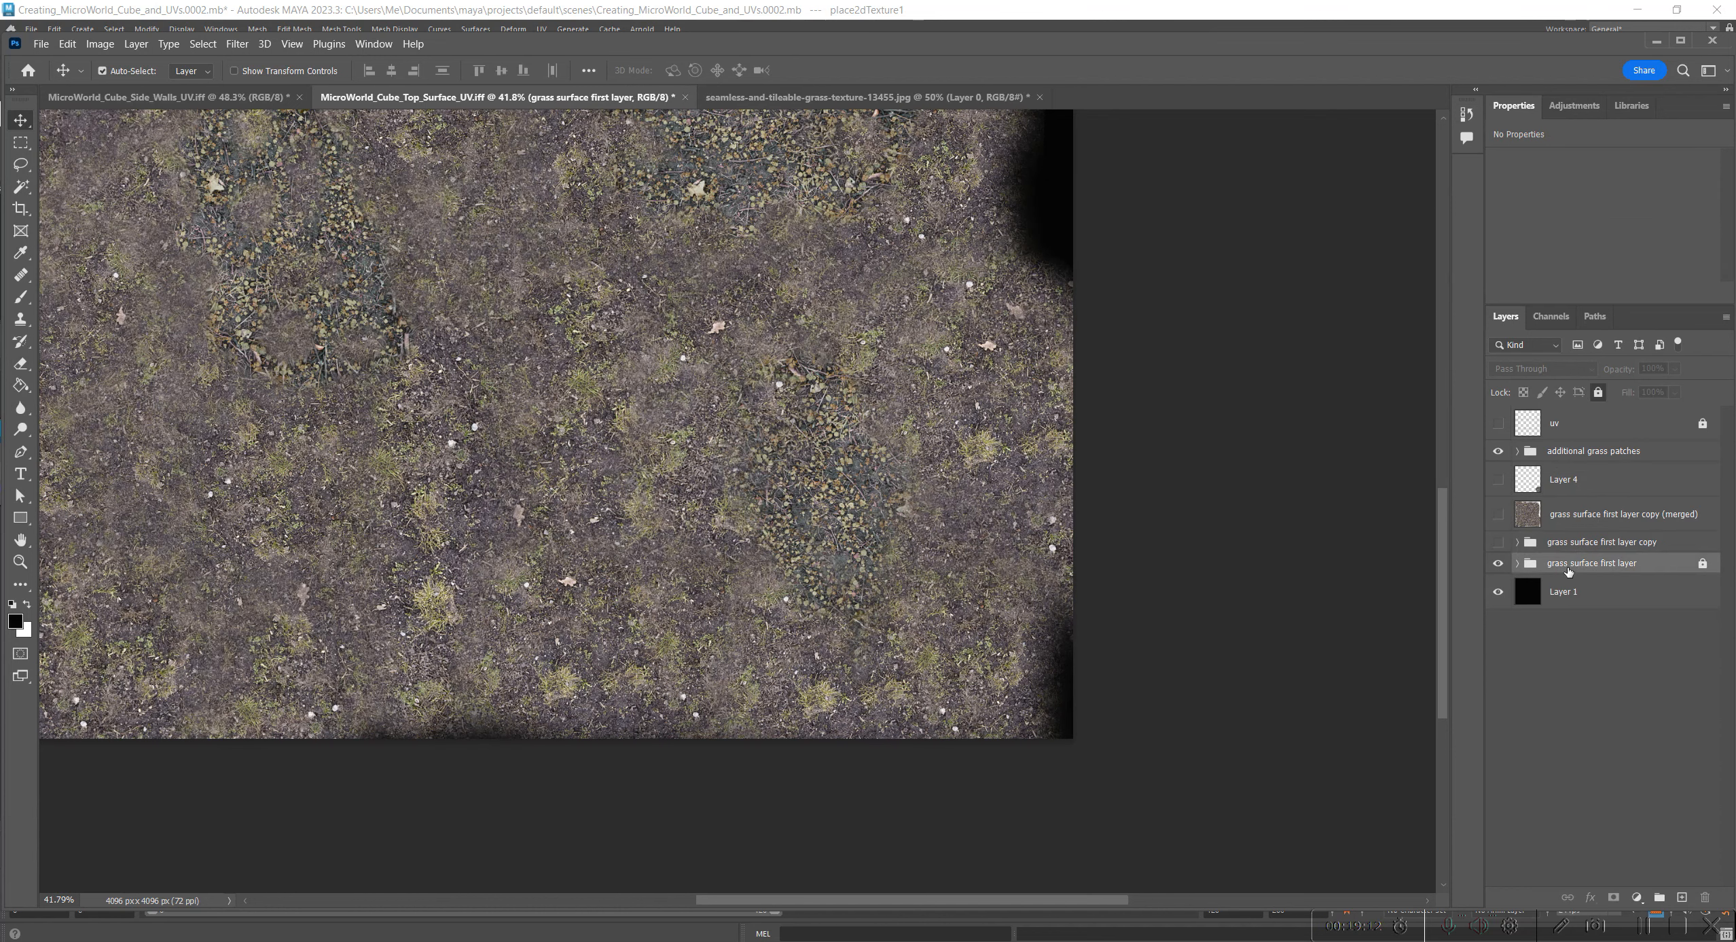
left_click(1569, 514)
left_click(1579, 543)
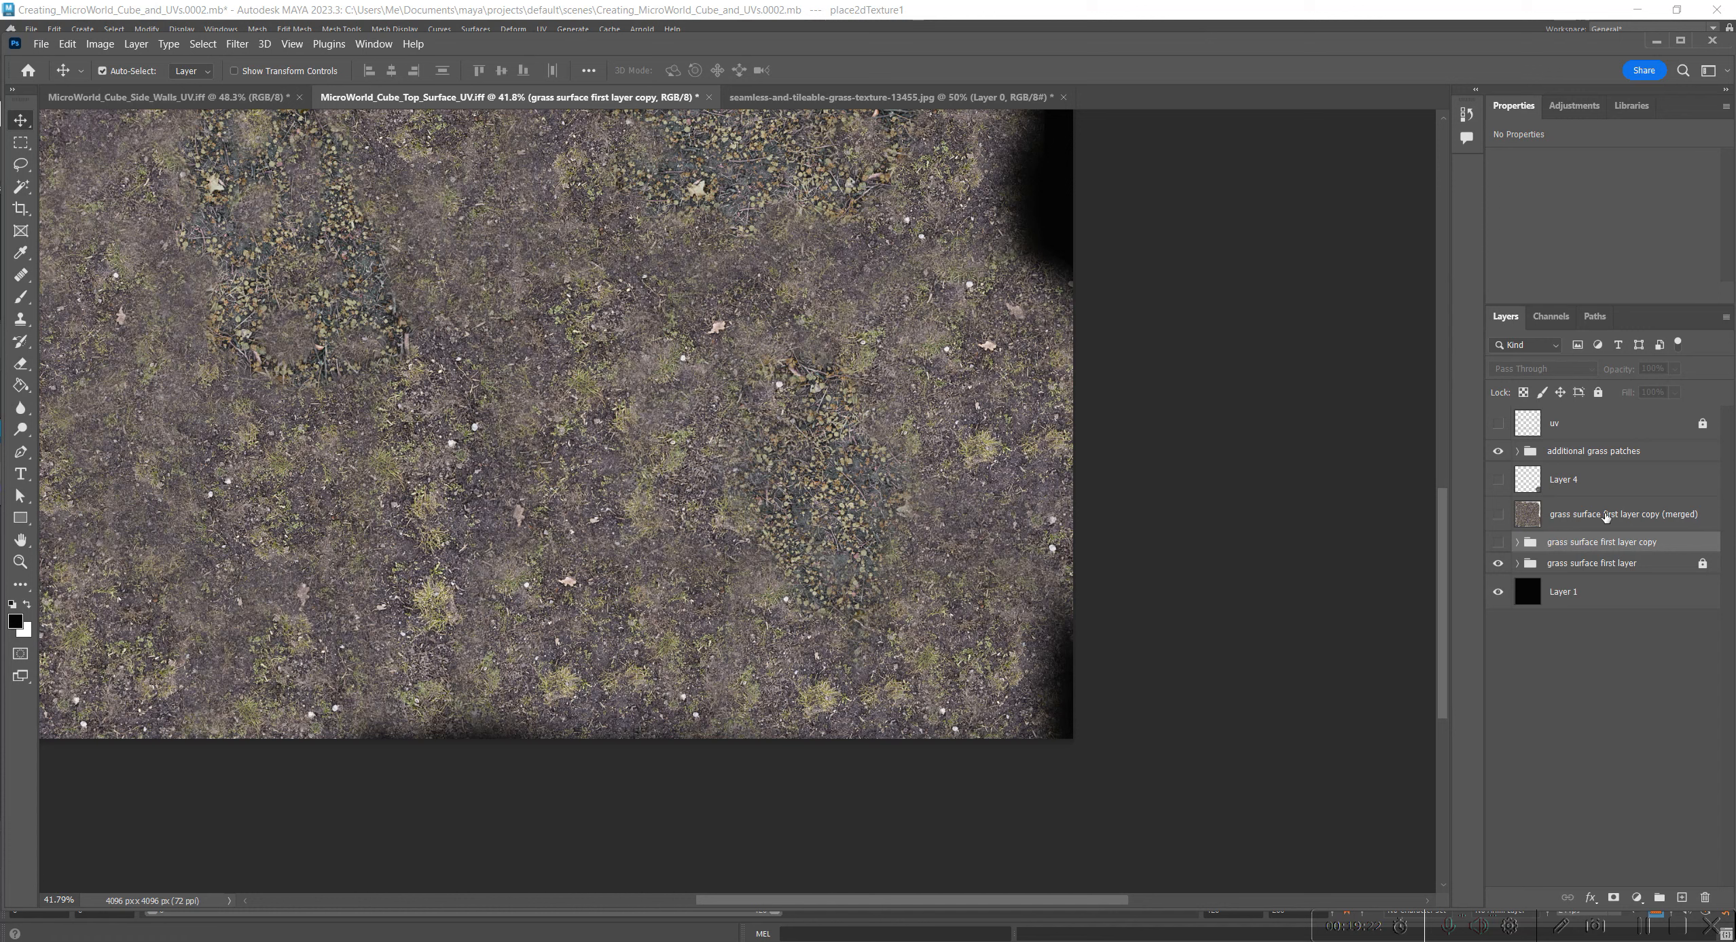
left_click(1549, 510)
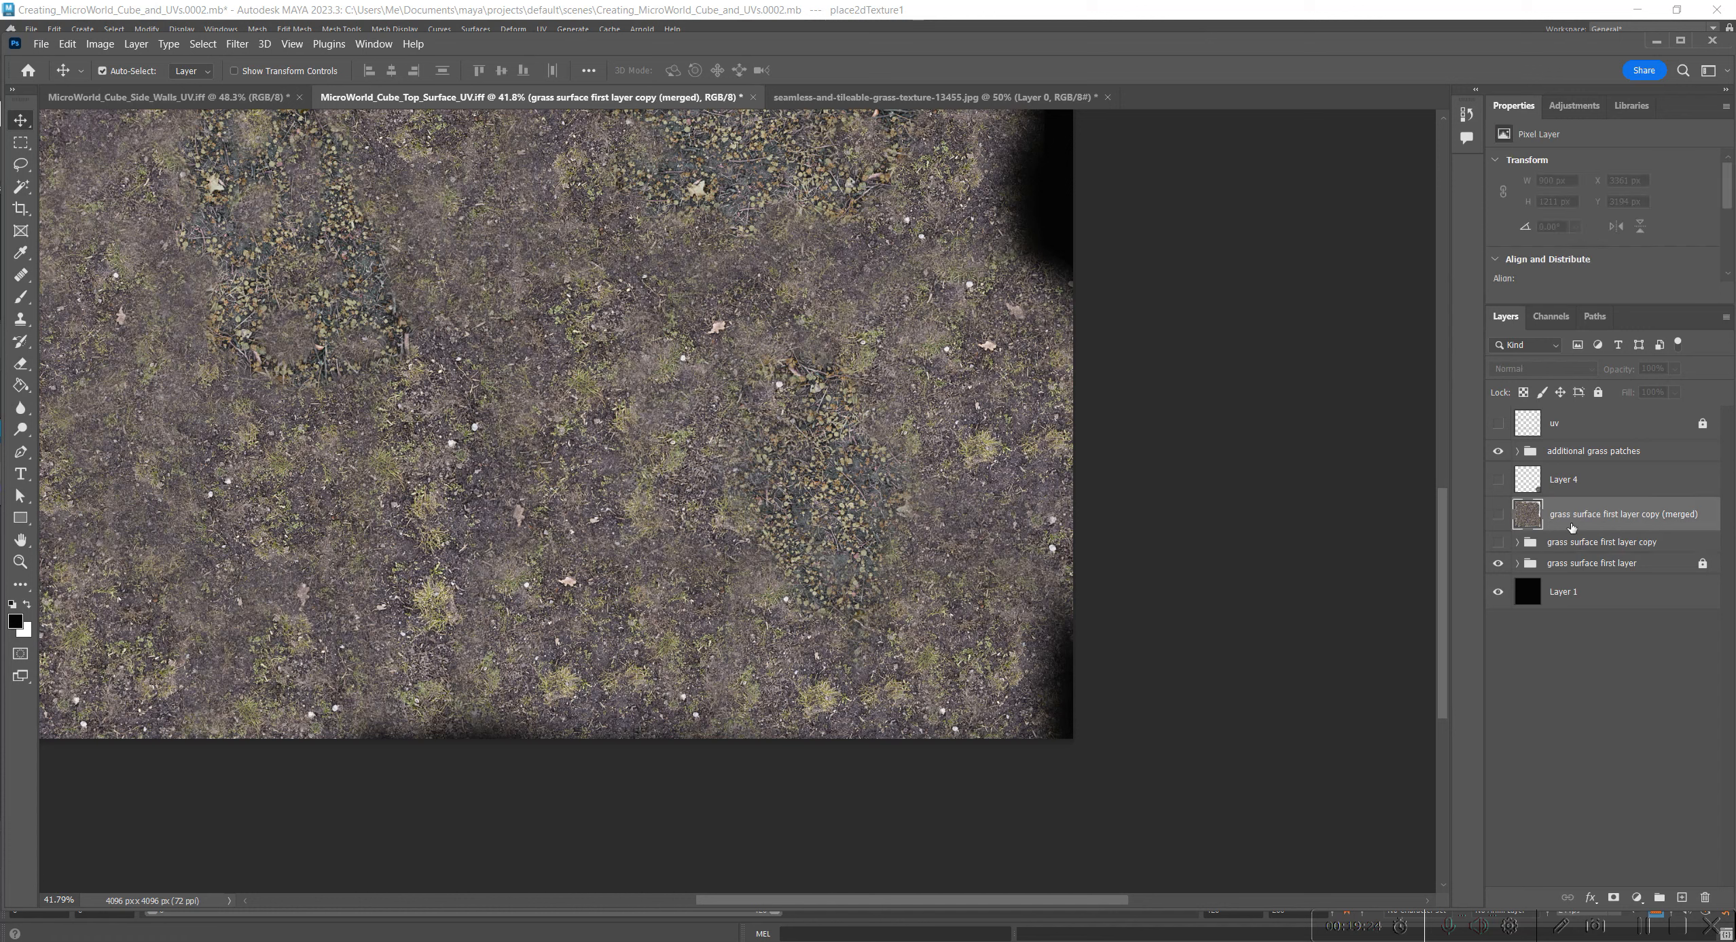
left_click(1499, 516)
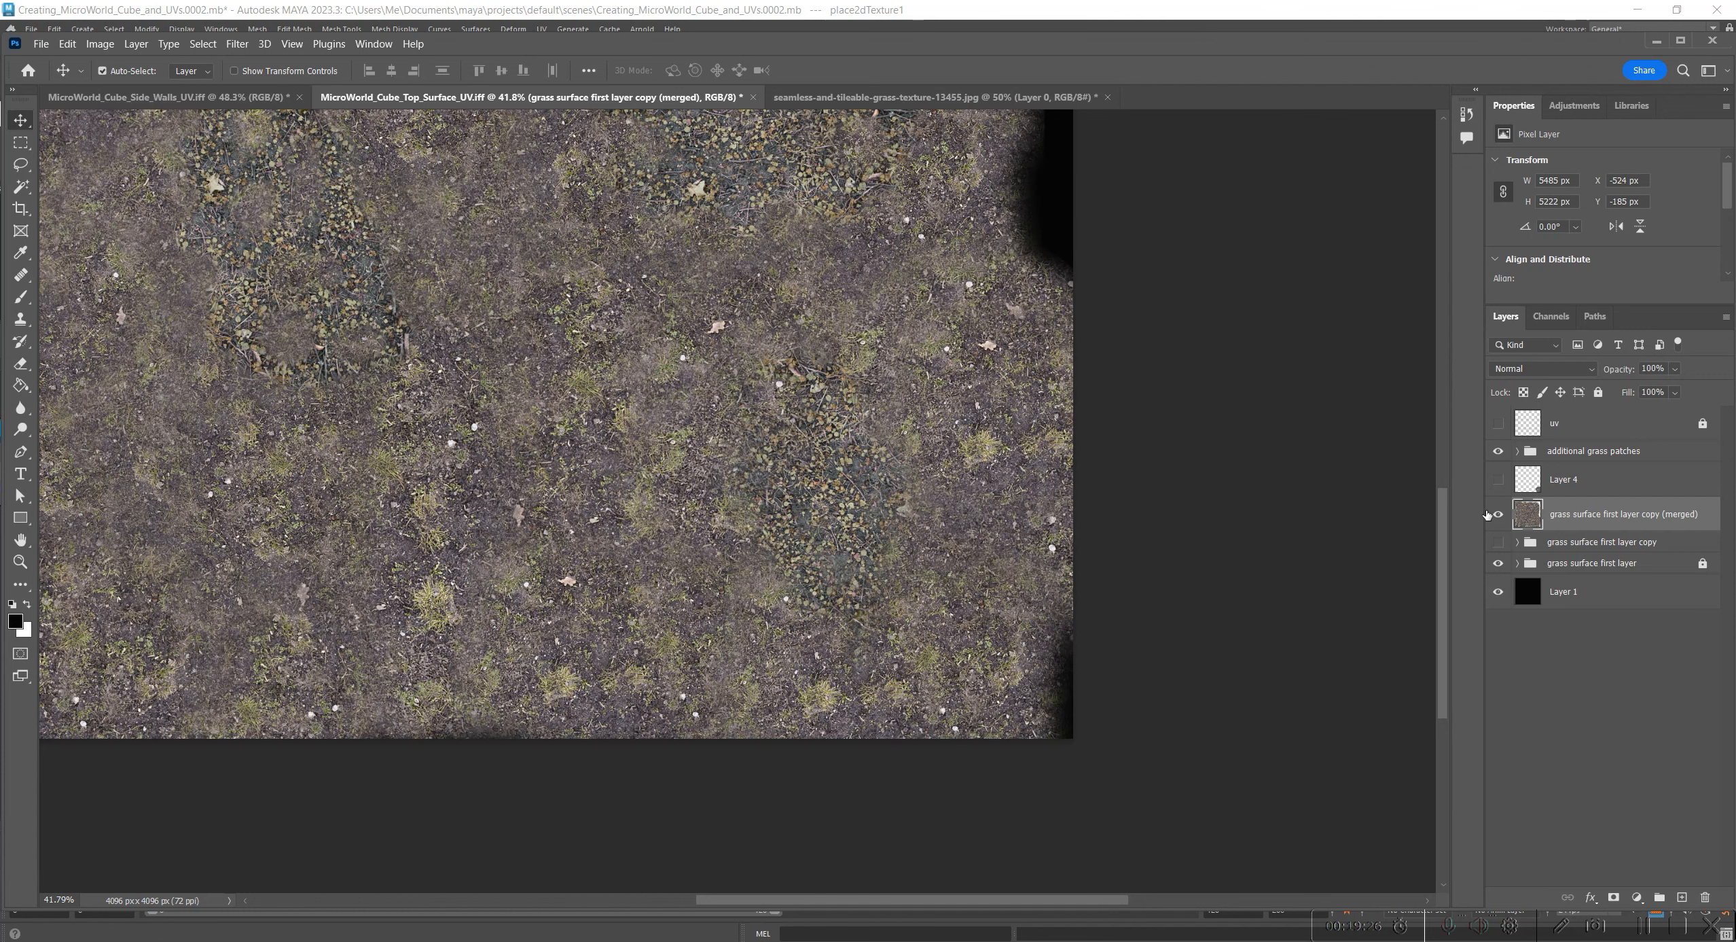
Step: Delete the grass surface first layer copy group with its contents and toggle the merged layer's visibility to check the surface
left_click(1575, 547)
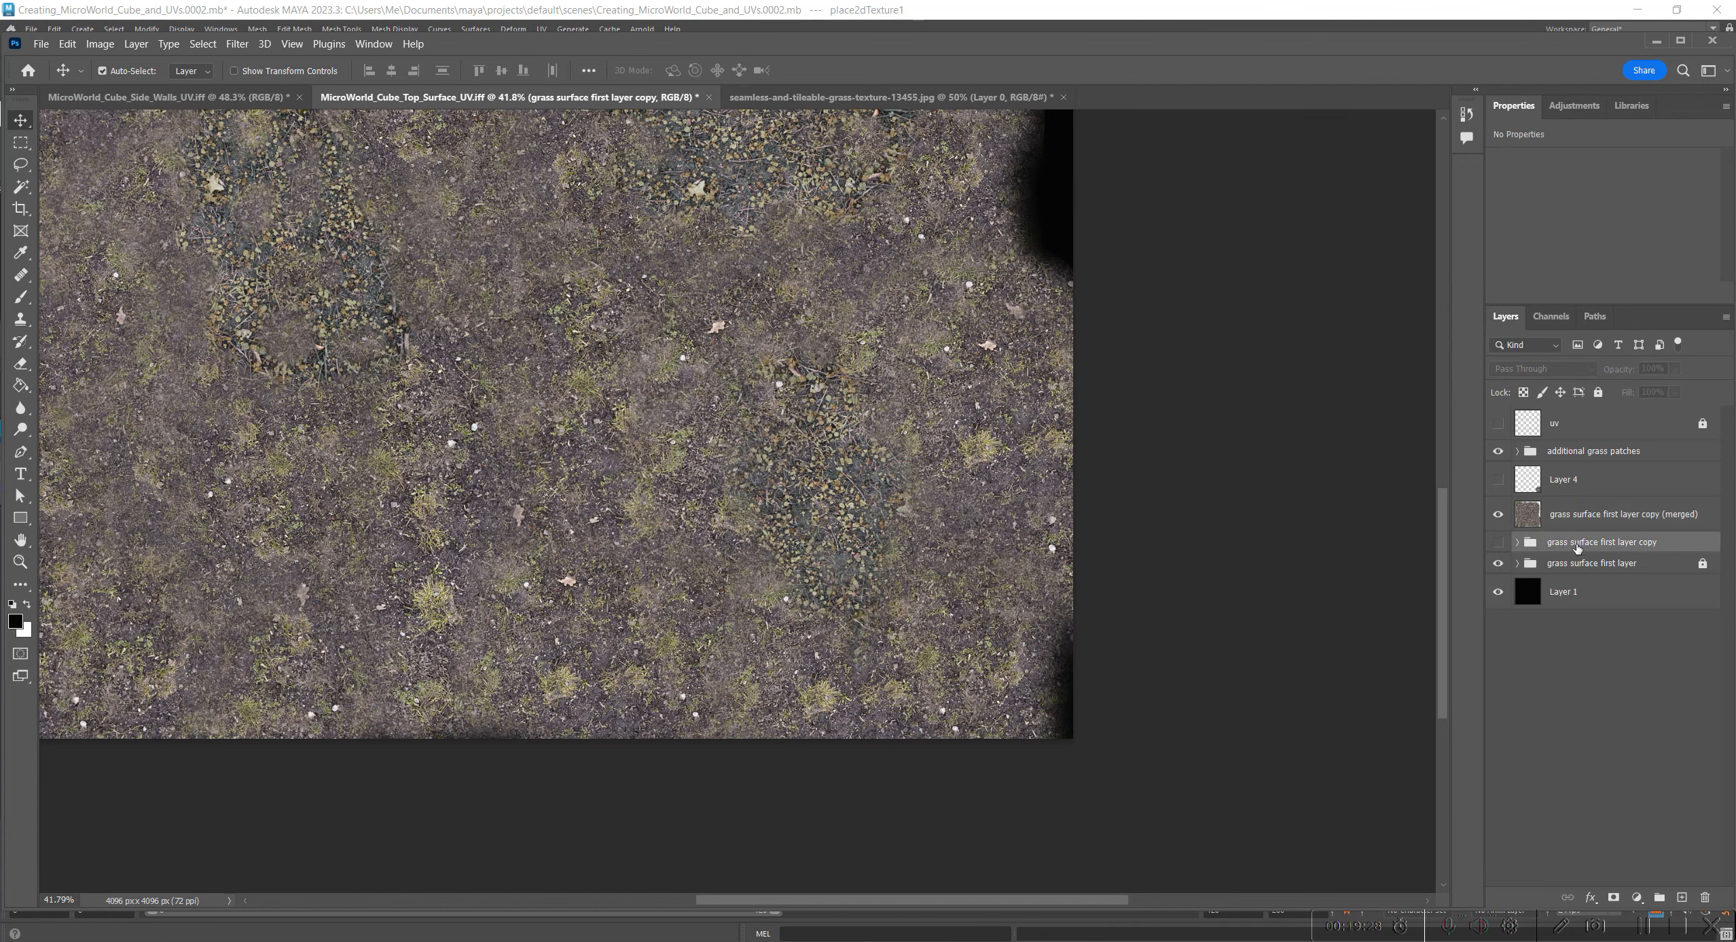
left_click(1705, 897)
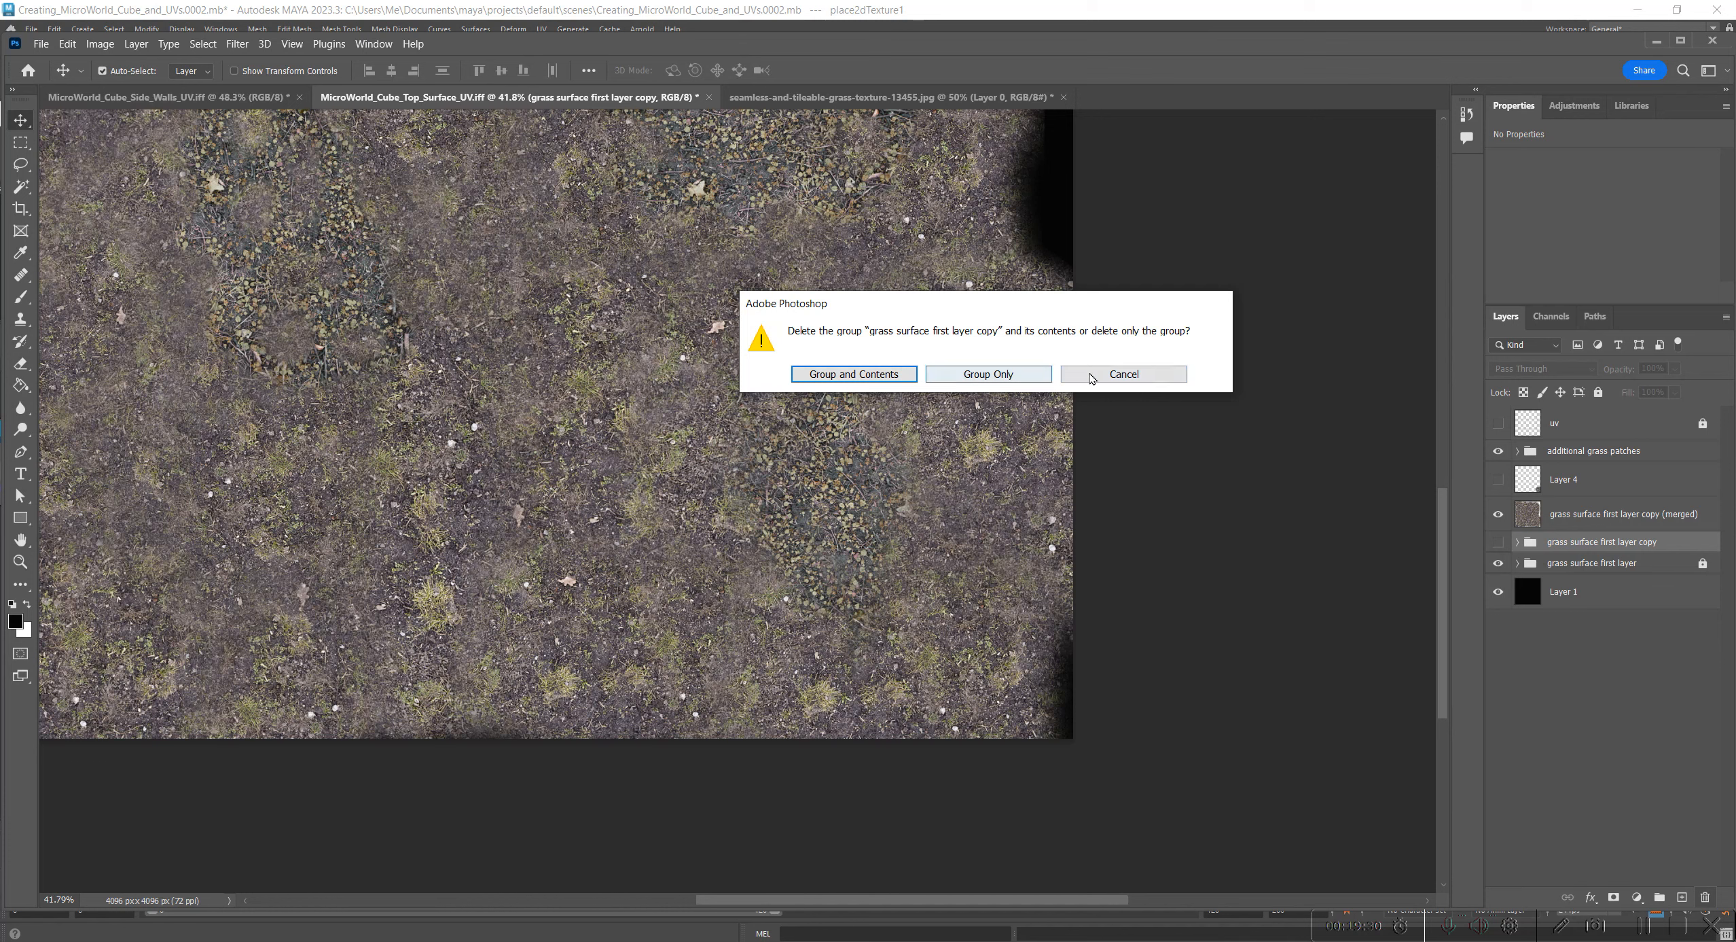
left_click(894, 376)
left_click(1499, 514)
left_click(1499, 514)
left_click(1500, 515)
left_click(1500, 516)
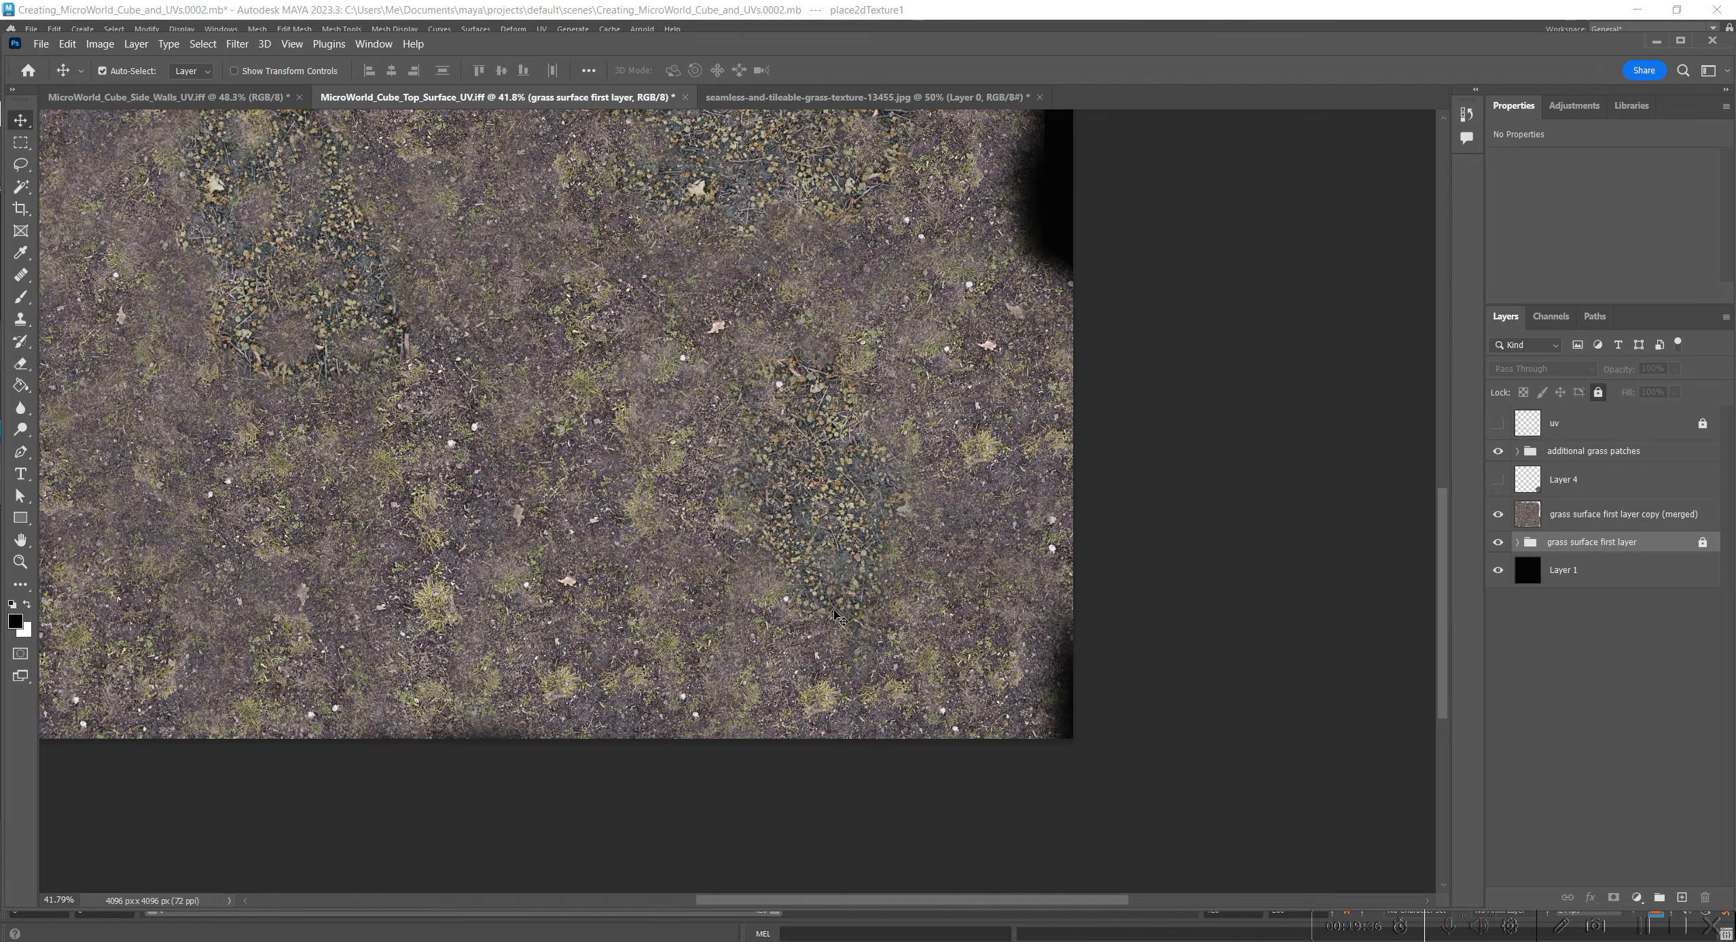
Step: Show Layer 4 again and shift its grass patch over the lower-right corner to about X 3440 px, Y 3294 px
scroll(686, 612, "down", 2, "alt")
left_click_drag(690, 604, 886, 732)
left_click(1498, 516)
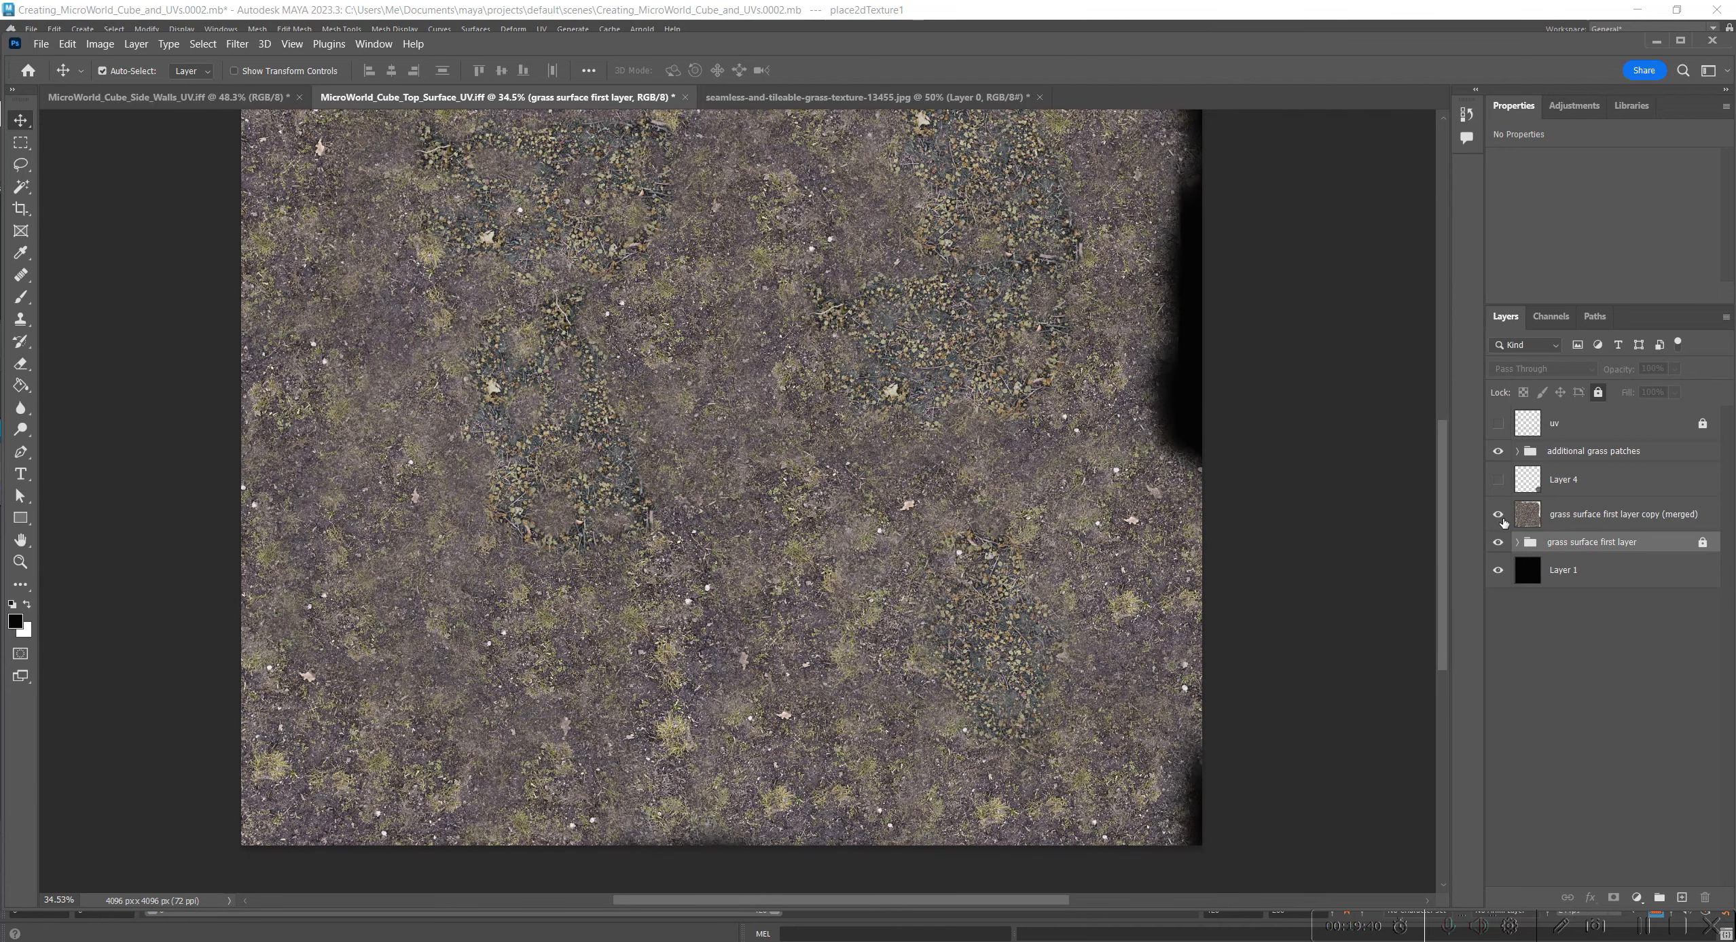
left_click(1528, 516)
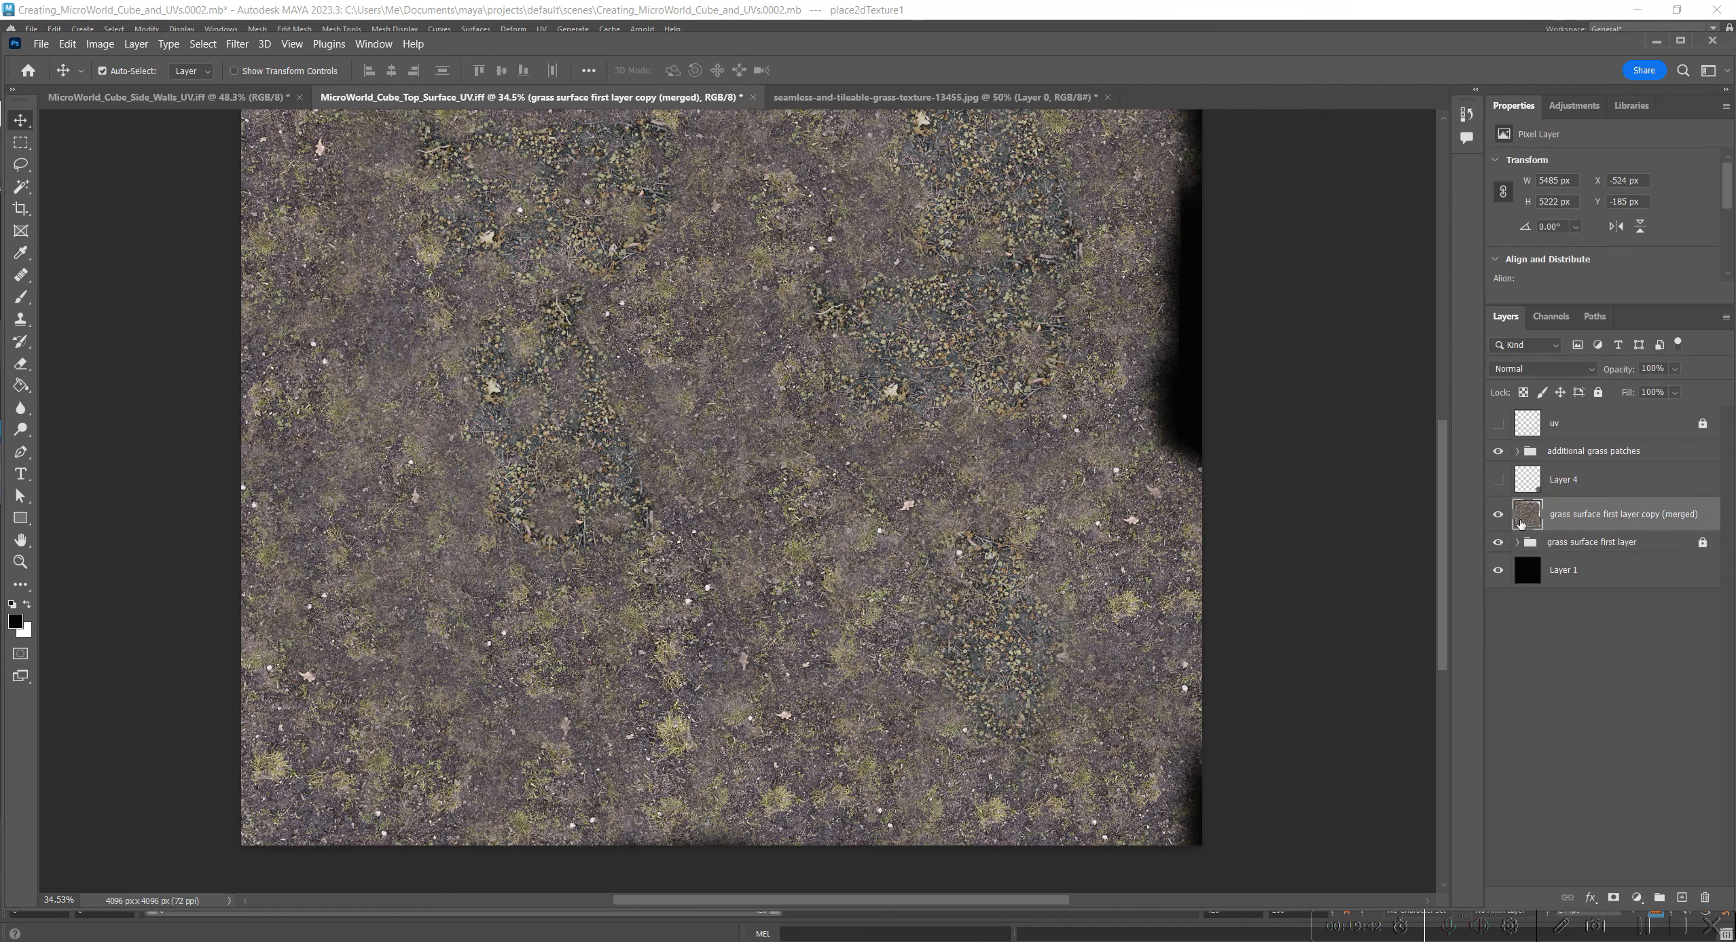
left_click(1499, 480)
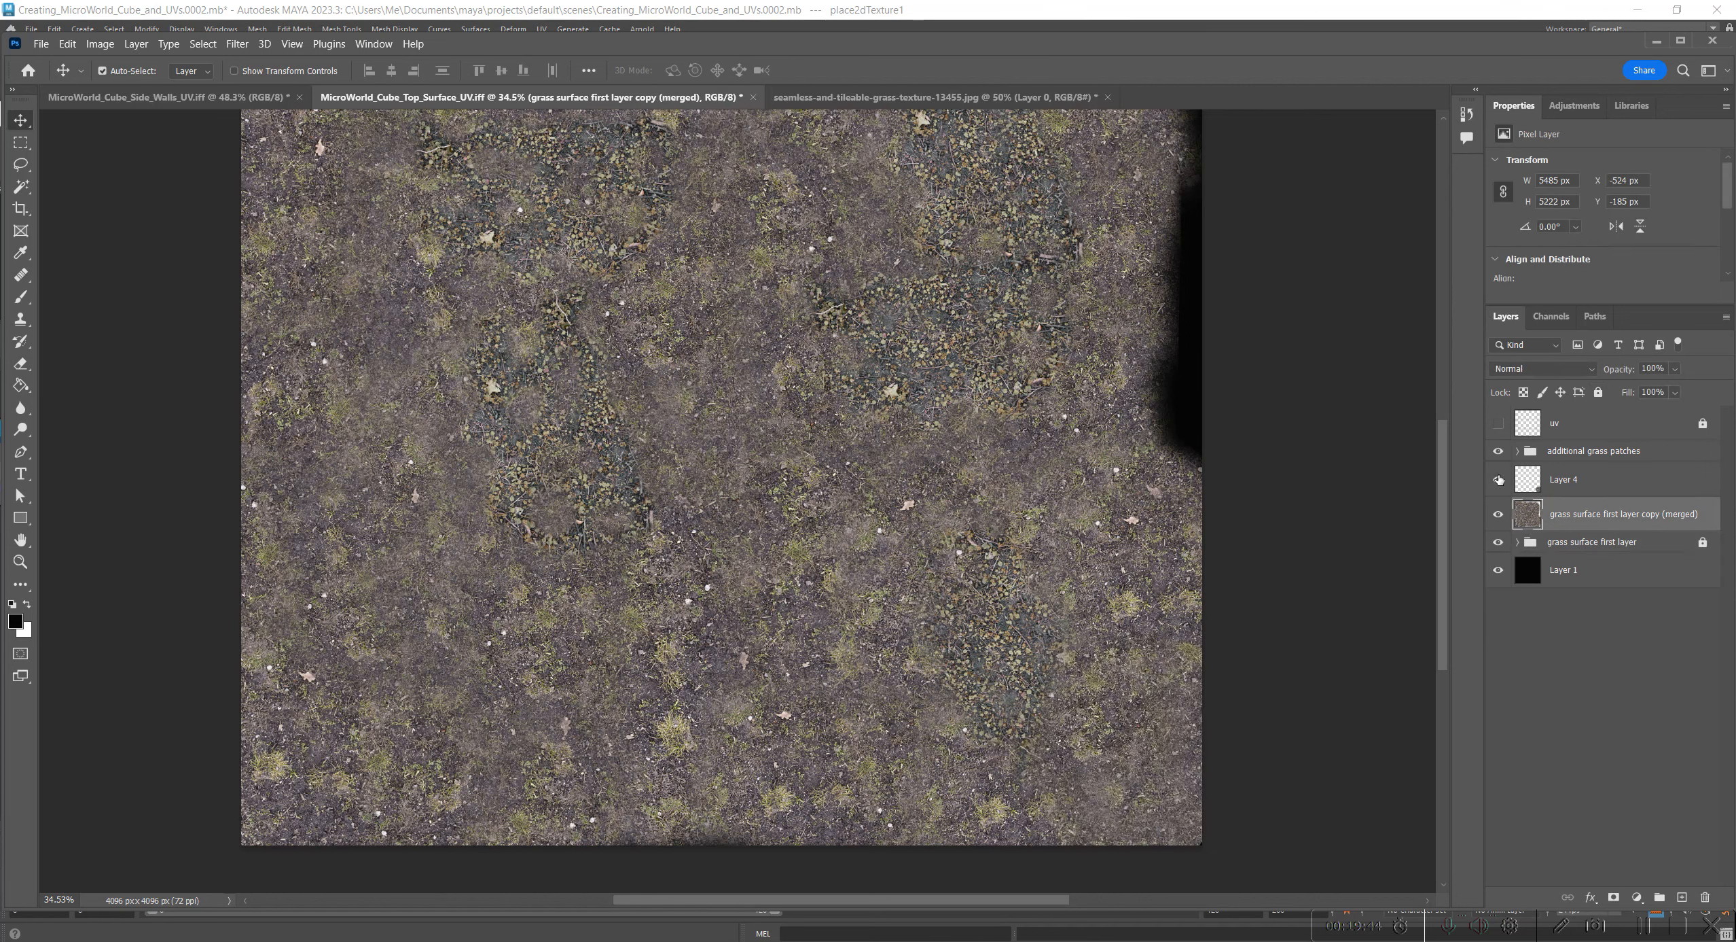
left_click(1583, 492)
left_click(1499, 482)
left_click(1499, 481)
mouse_move(1135, 760)
left_mouse_down()
mouse_move(1143, 738)
mouse_move(1120, 737)
mouse_move(1168, 750)
mouse_move(1155, 777)
left_mouse_up()
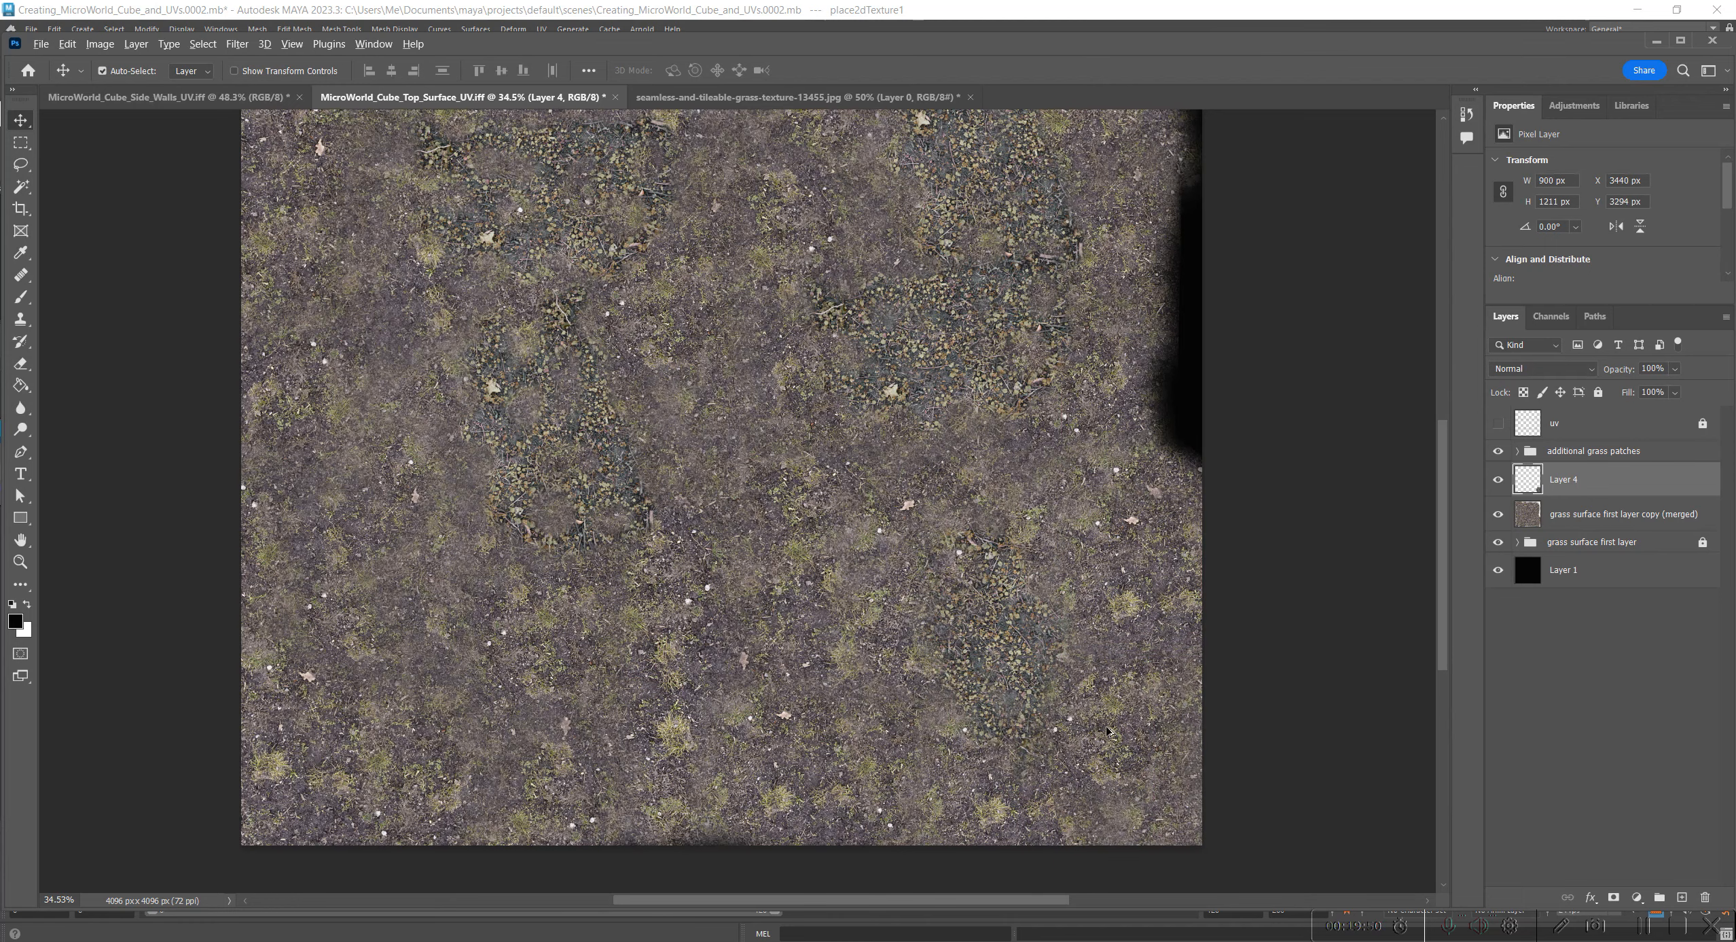
Step: Add a layer mask to Layer 4 and paint it black with the 500 px brush along the patch's inner edge
scroll(1111, 743, "up", 5)
key("space")
left_click_drag(1123, 700, 1034, 577)
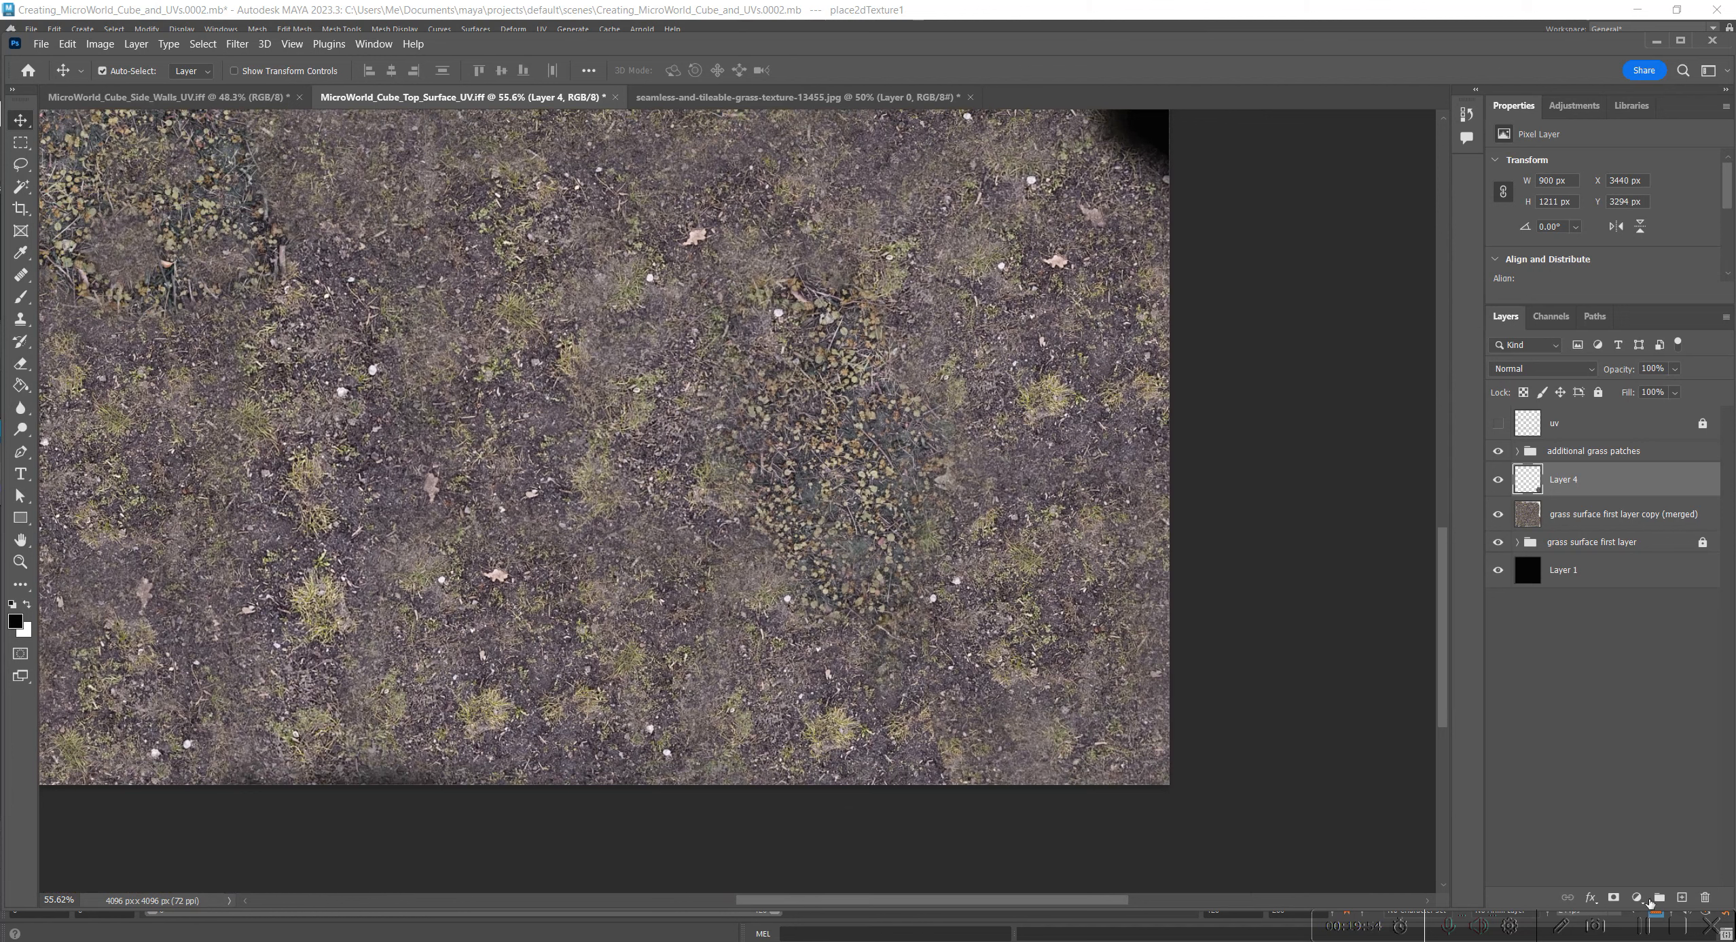
left_click(1614, 896)
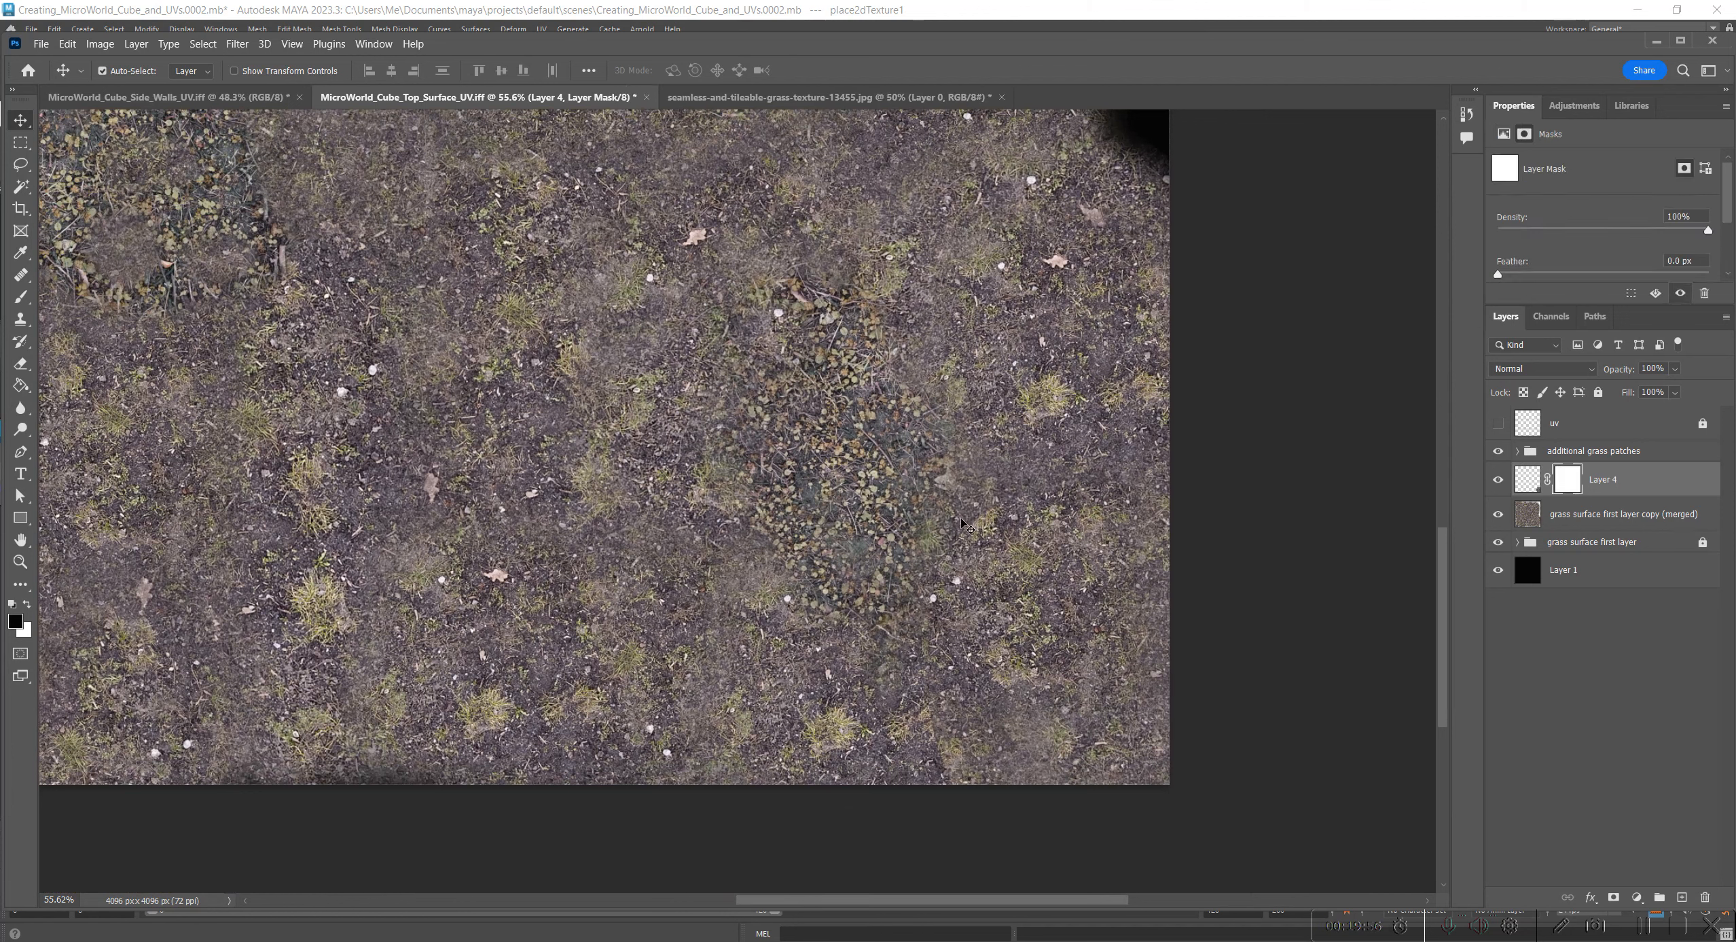
key("b")
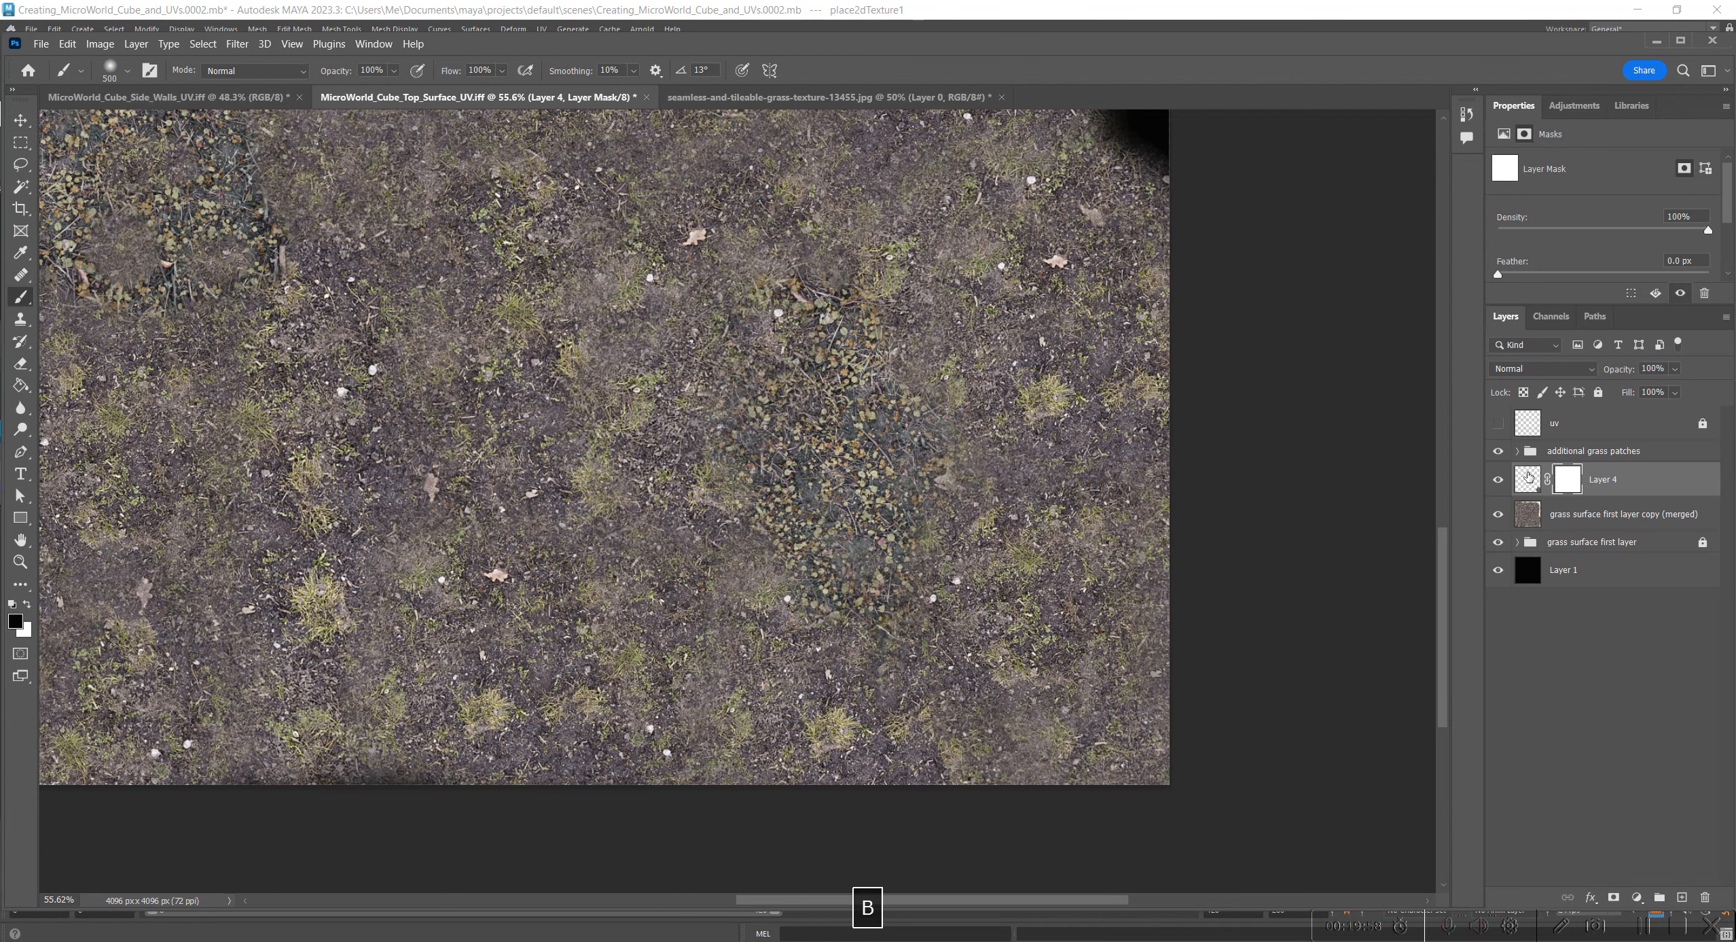
left_click(1497, 484)
left_click(1496, 484)
left_click_drag(1178, 441, 949, 432)
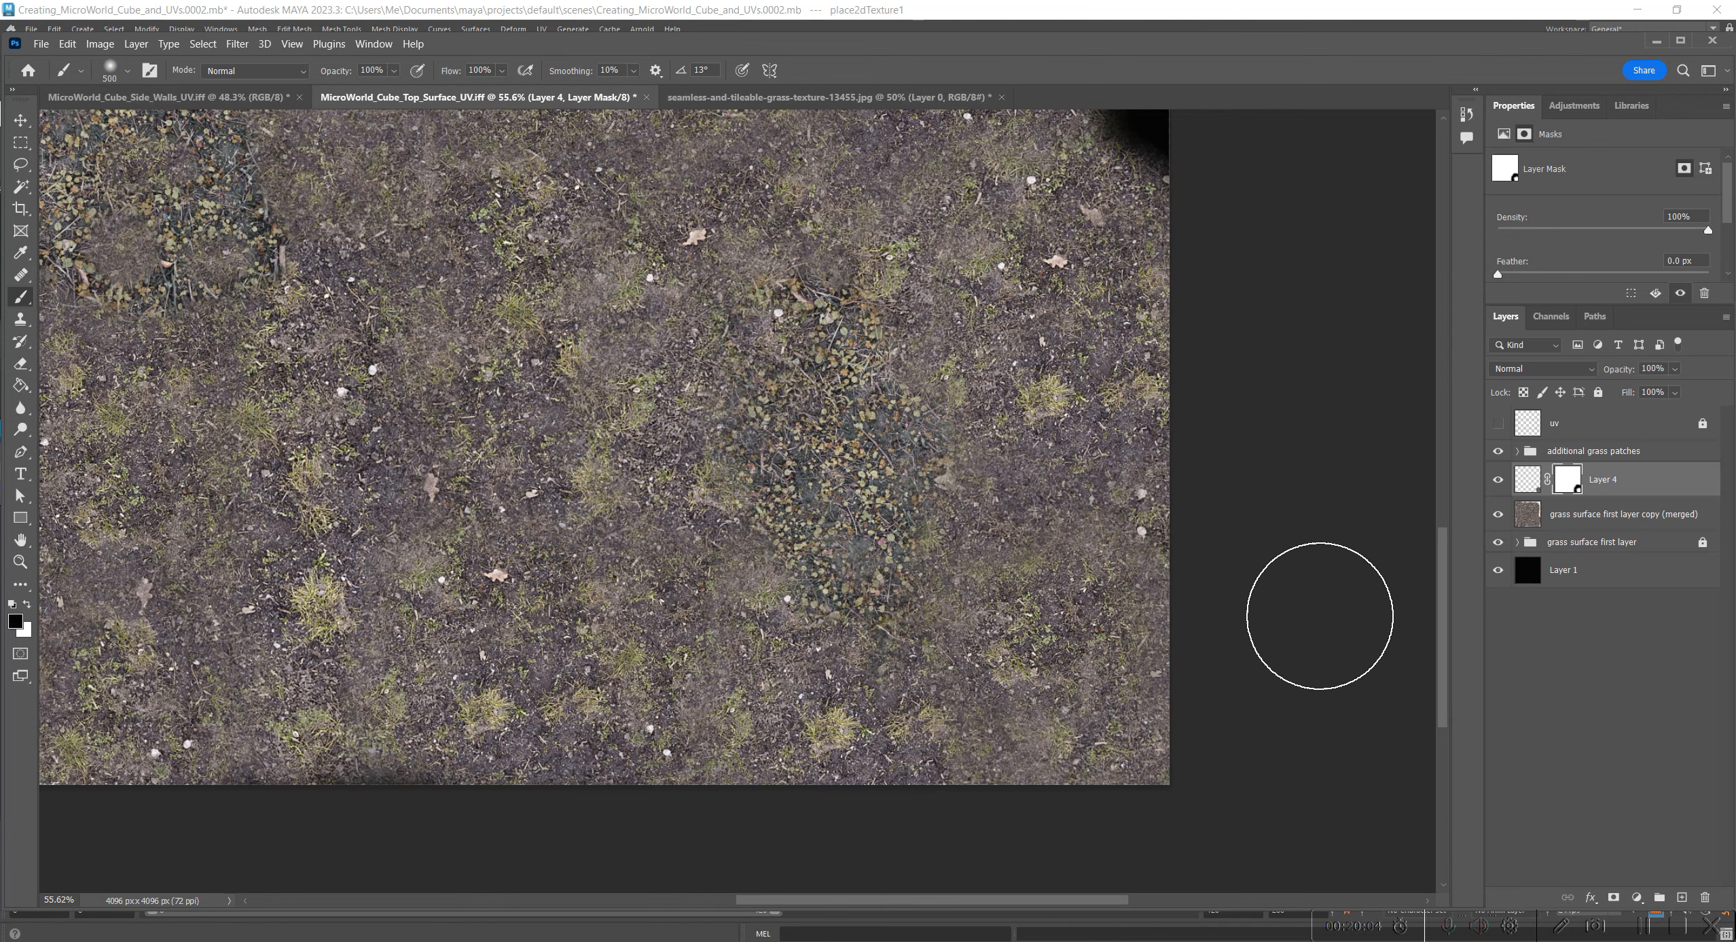
Step: Examine the whole top surface texture for black borders that are still uncovered
scroll(1308, 605, "down", 2, "alt")
scroll(1305, 610, "down", 1, "alt")
key("space")
left_click_drag(1131, 499, 1184, 615)
key("c")
key("v")
scroll(1247, 601, "down", 3, "alt")
key("space")
left_click_drag(1087, 582, 1121, 659)
scroll(1179, 657, "down", 2, "alt")
key("space")
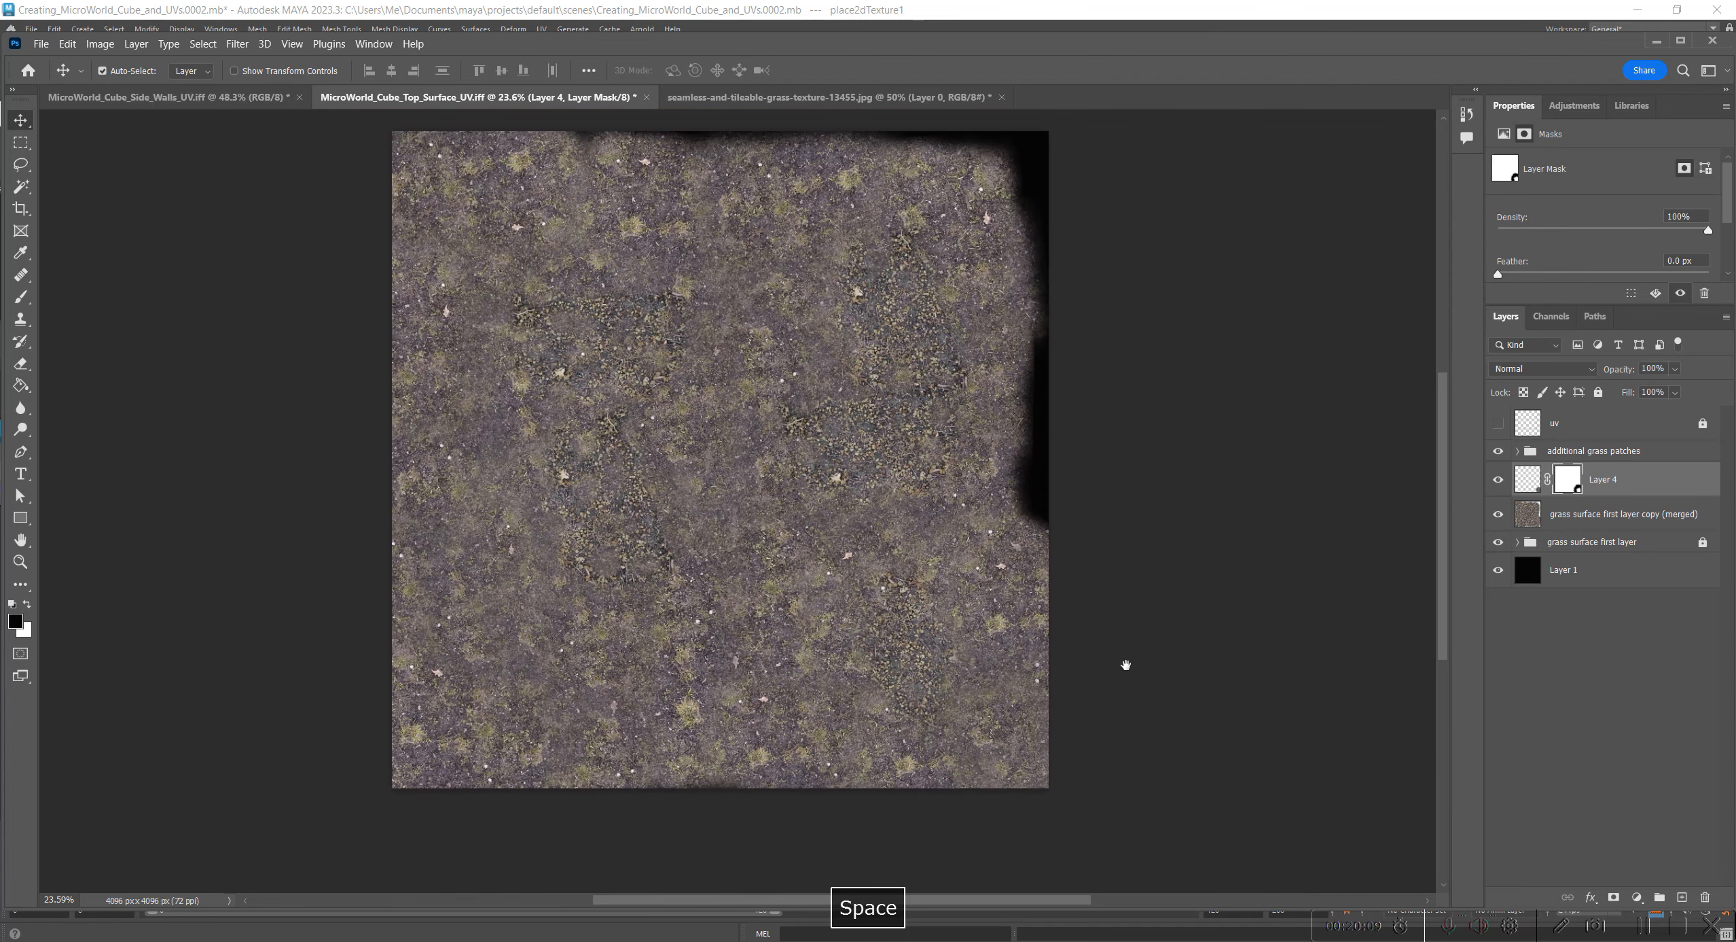
Step: Lasso a grass area about 1162 × 1193 px in the texture's upper middle on the merged layer and paste it in place as a new layer
left_click(1515, 522)
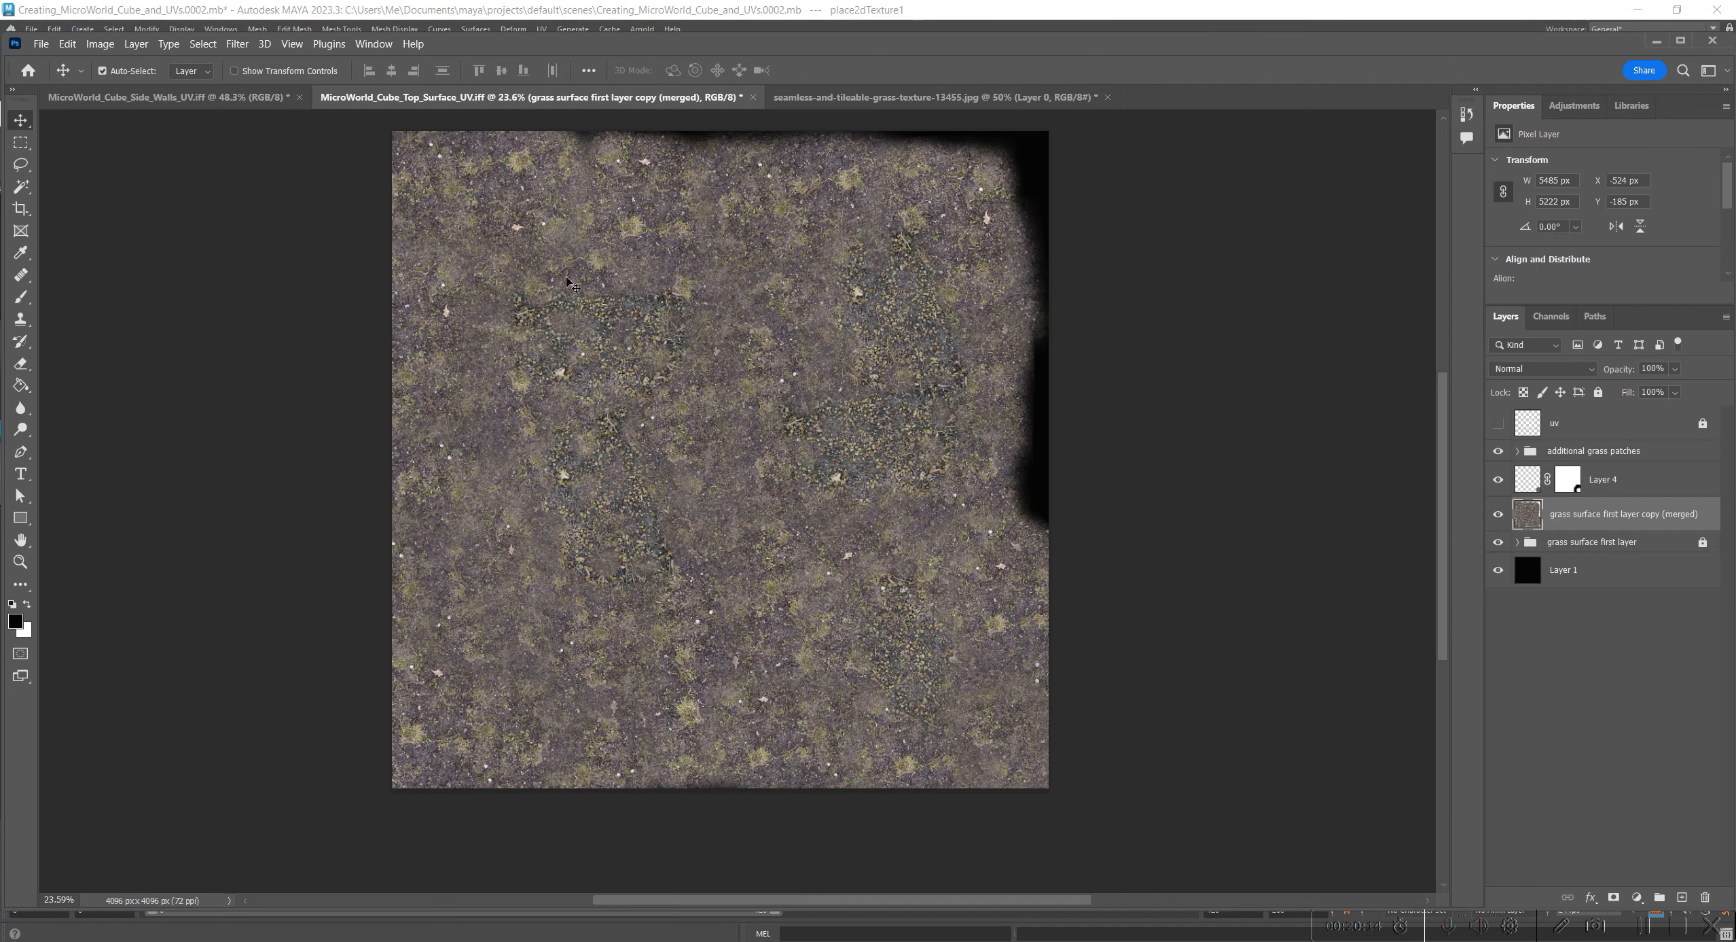
key("l")
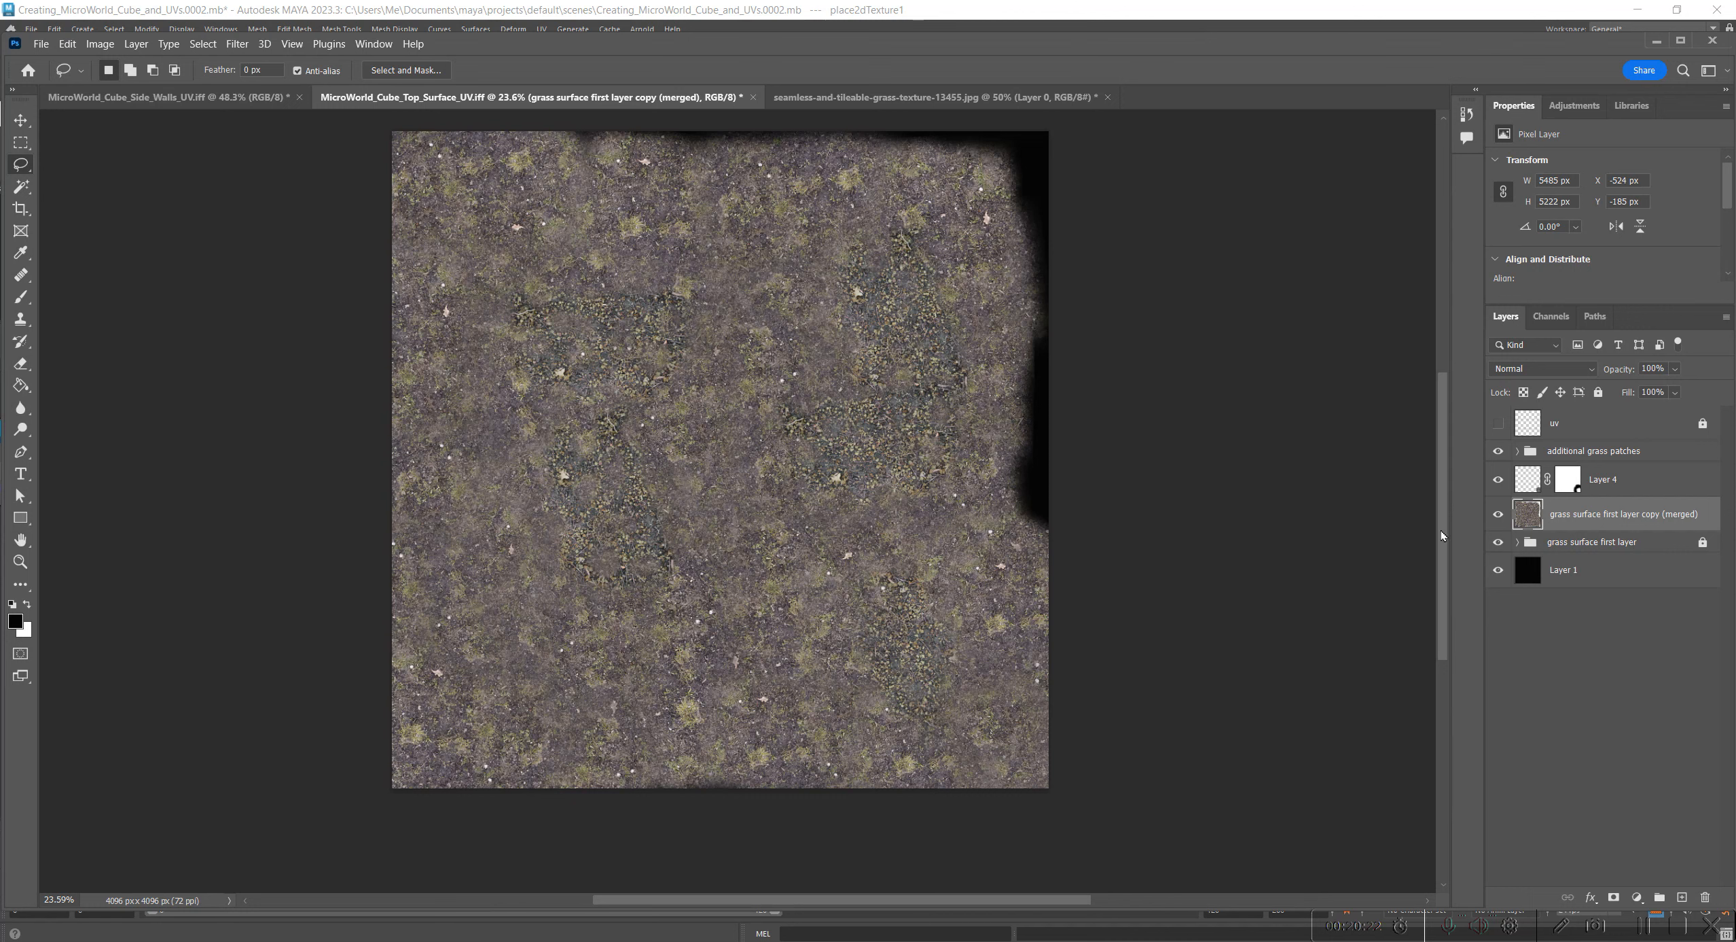
left_click(1498, 479)
left_click(1498, 481)
mouse_move(700, 253)
left_mouse_down()
mouse_move(680, 292)
mouse_move(712, 427)
left_mouse_up()
left_click_drag(755, 255, 699, 238)
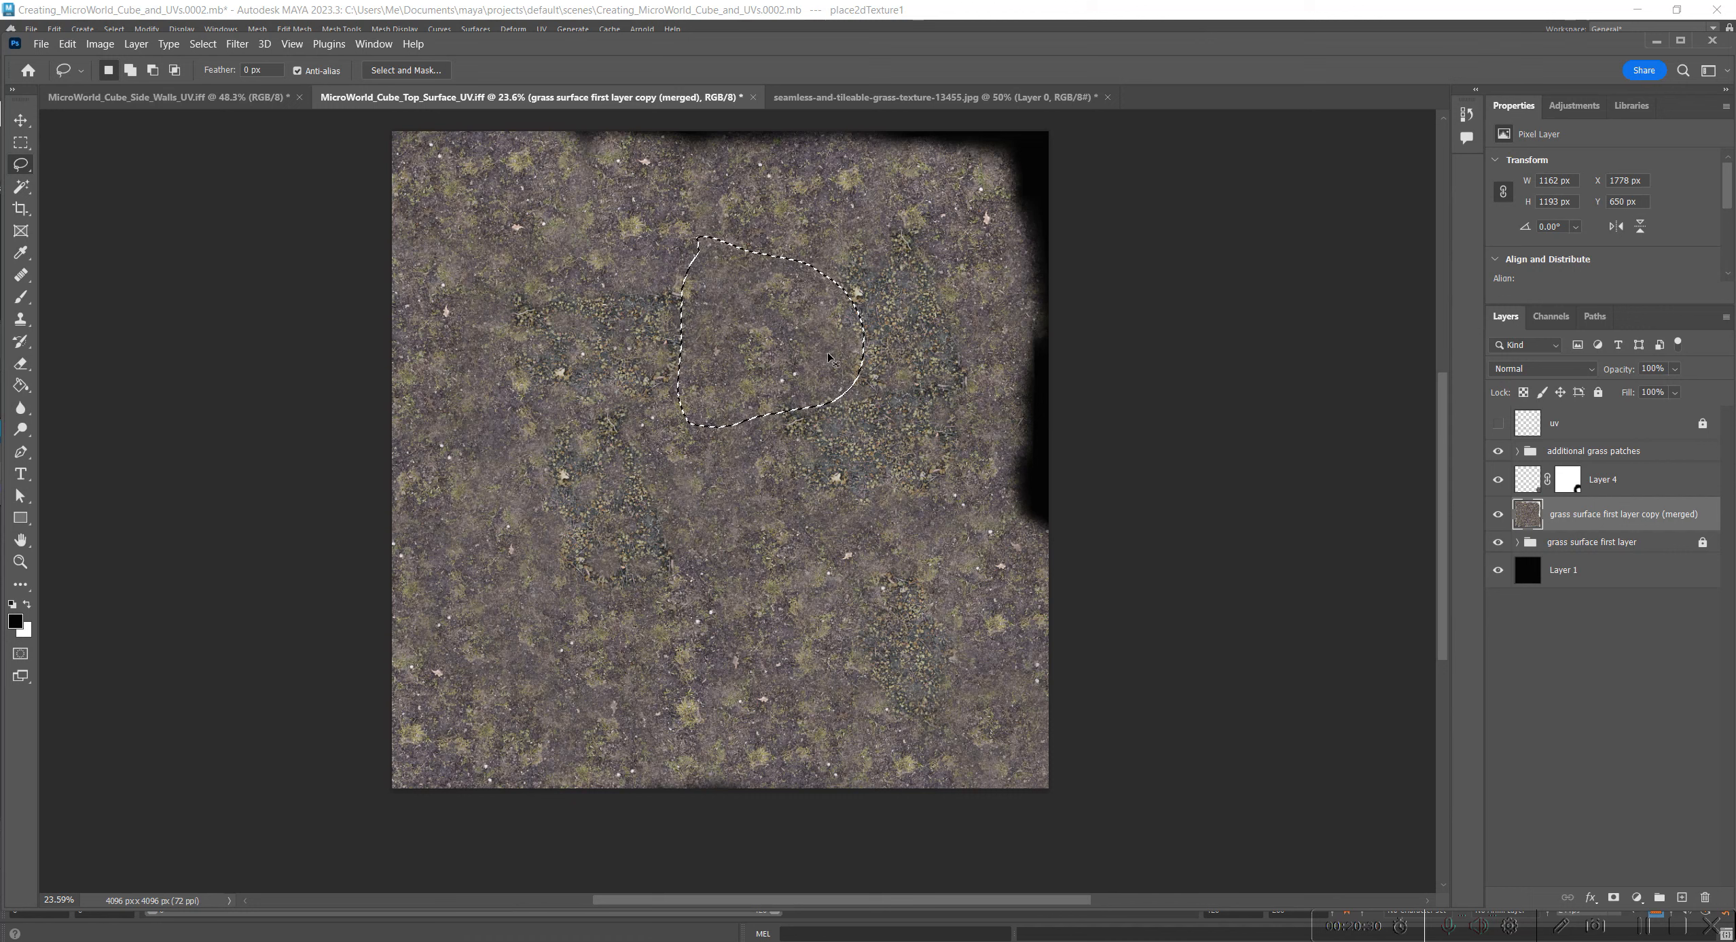
key("ctrl+c")
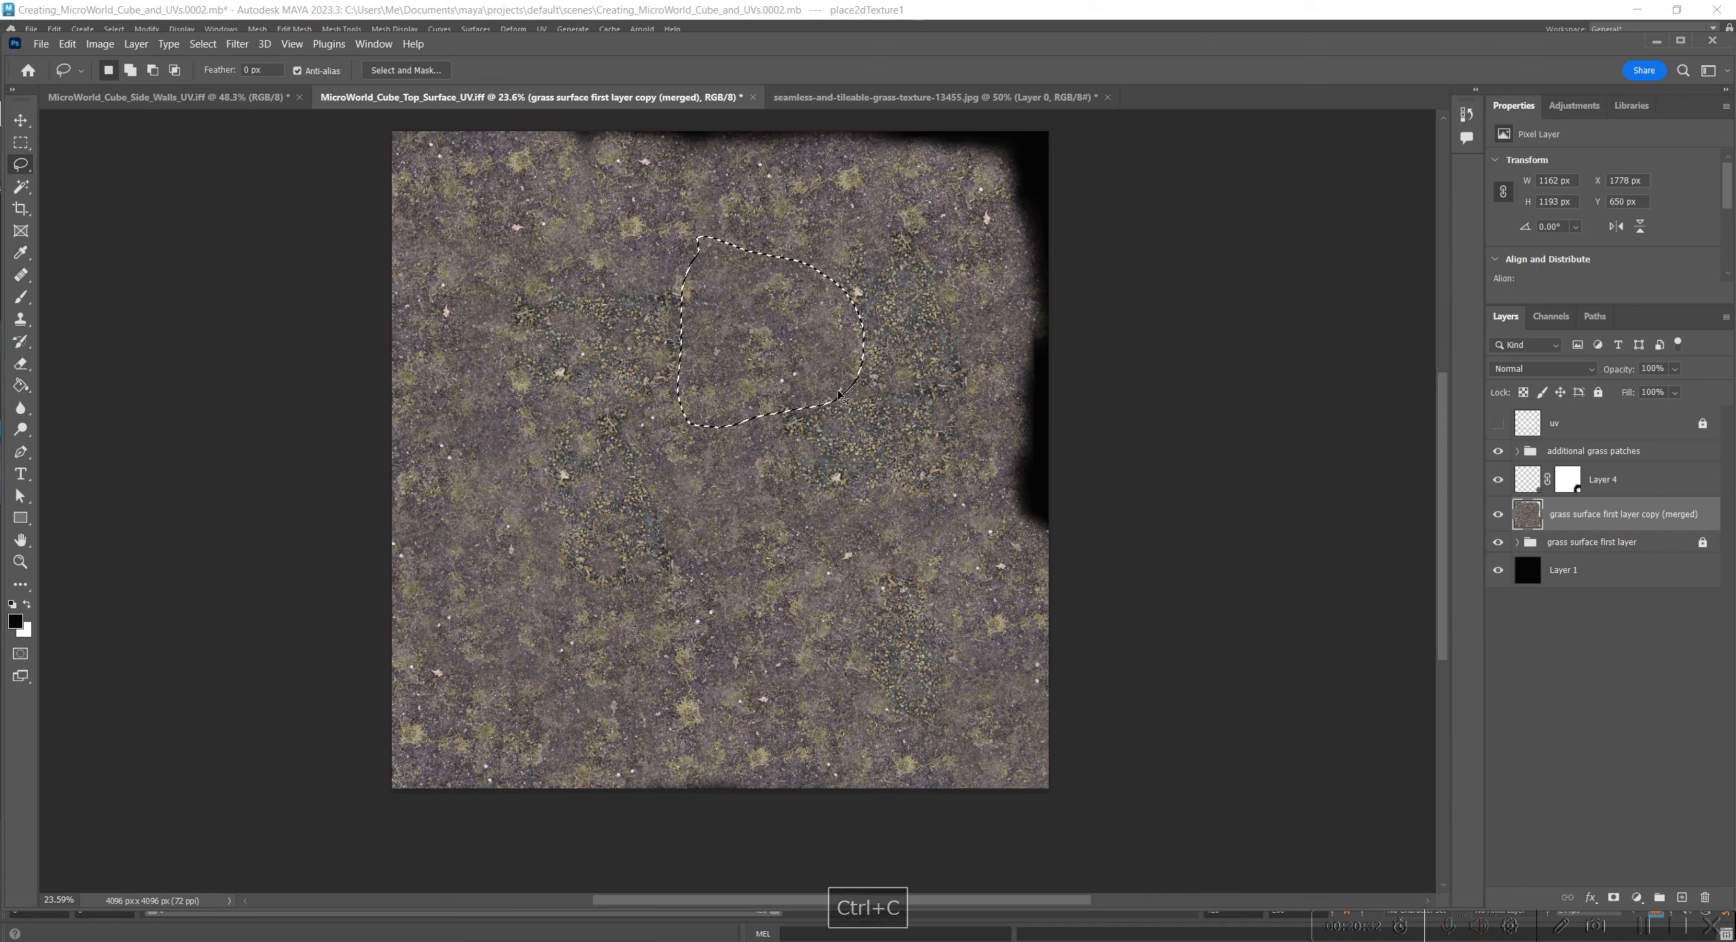
key("ctrl+shift+v")
Step: Move the pasted grass patch over the lower part of the black right border at about X 3525 px, Y 1432 px
key("v")
mouse_move(802, 406)
left_mouse_down()
mouse_move(775, 380)
mouse_move(1042, 508)
mouse_move(1042, 480)
left_mouse_up()
scroll(1035, 494, "up", 4, "alt")
key("space")
left_click_drag(970, 467, 734, 547)
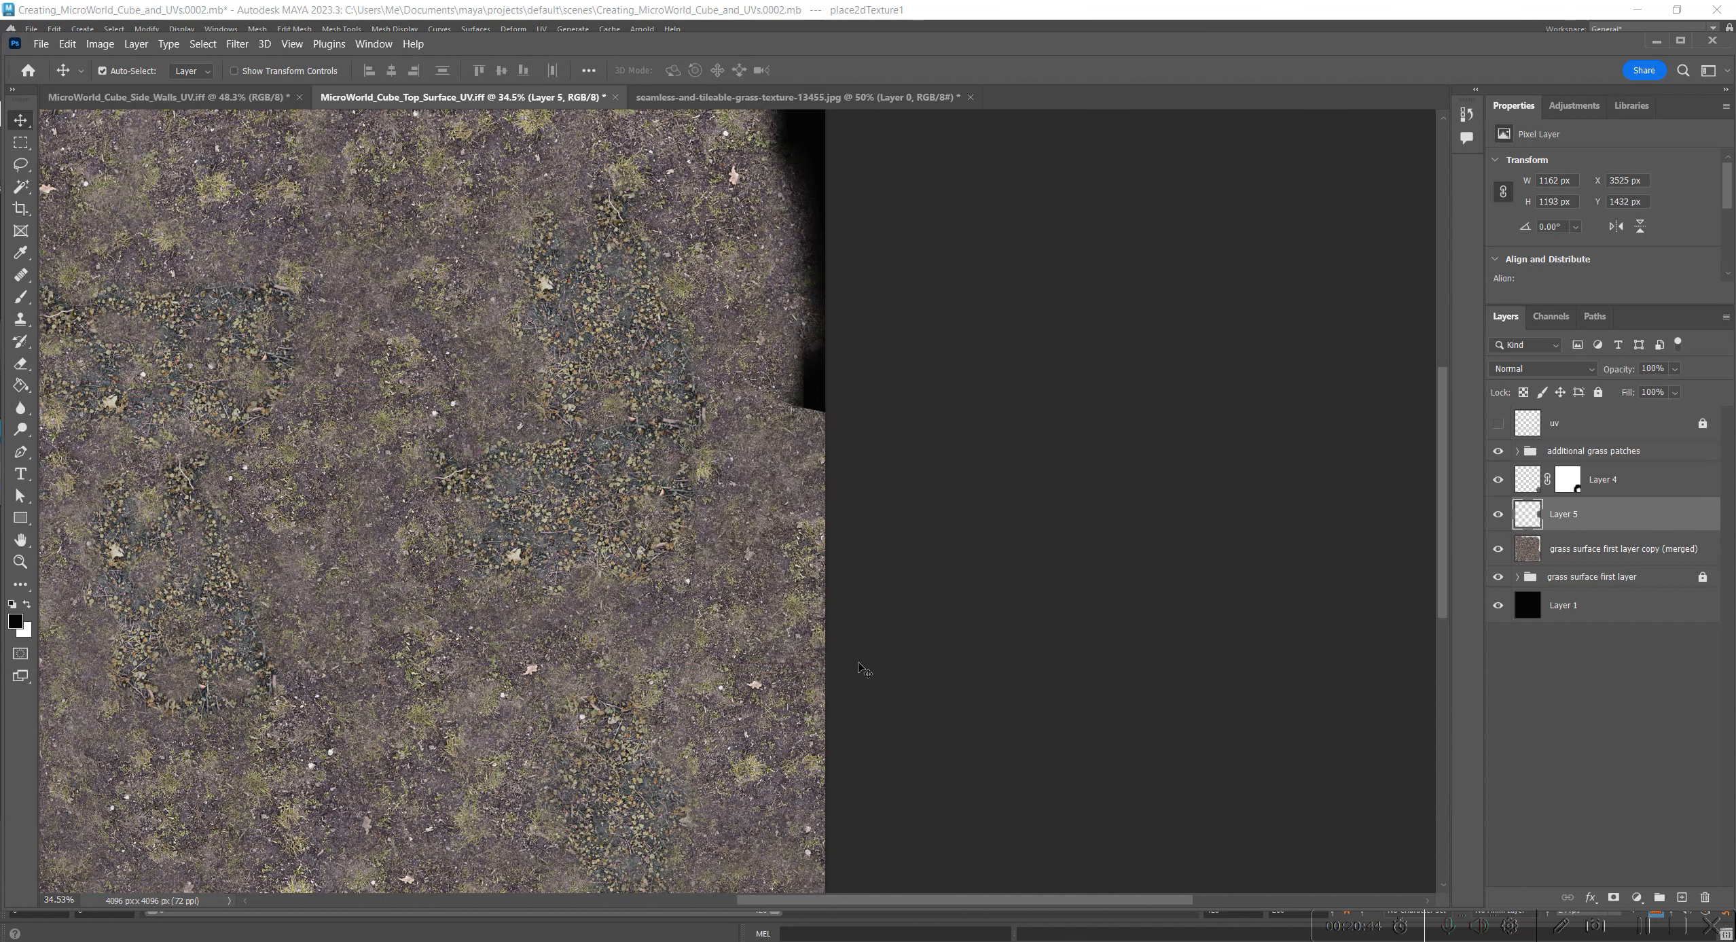
Step: Add a layer mask to Layer 5, paint black along the patch's inner edge with the 500 px brush, and undo the last stroke
left_click(1615, 898)
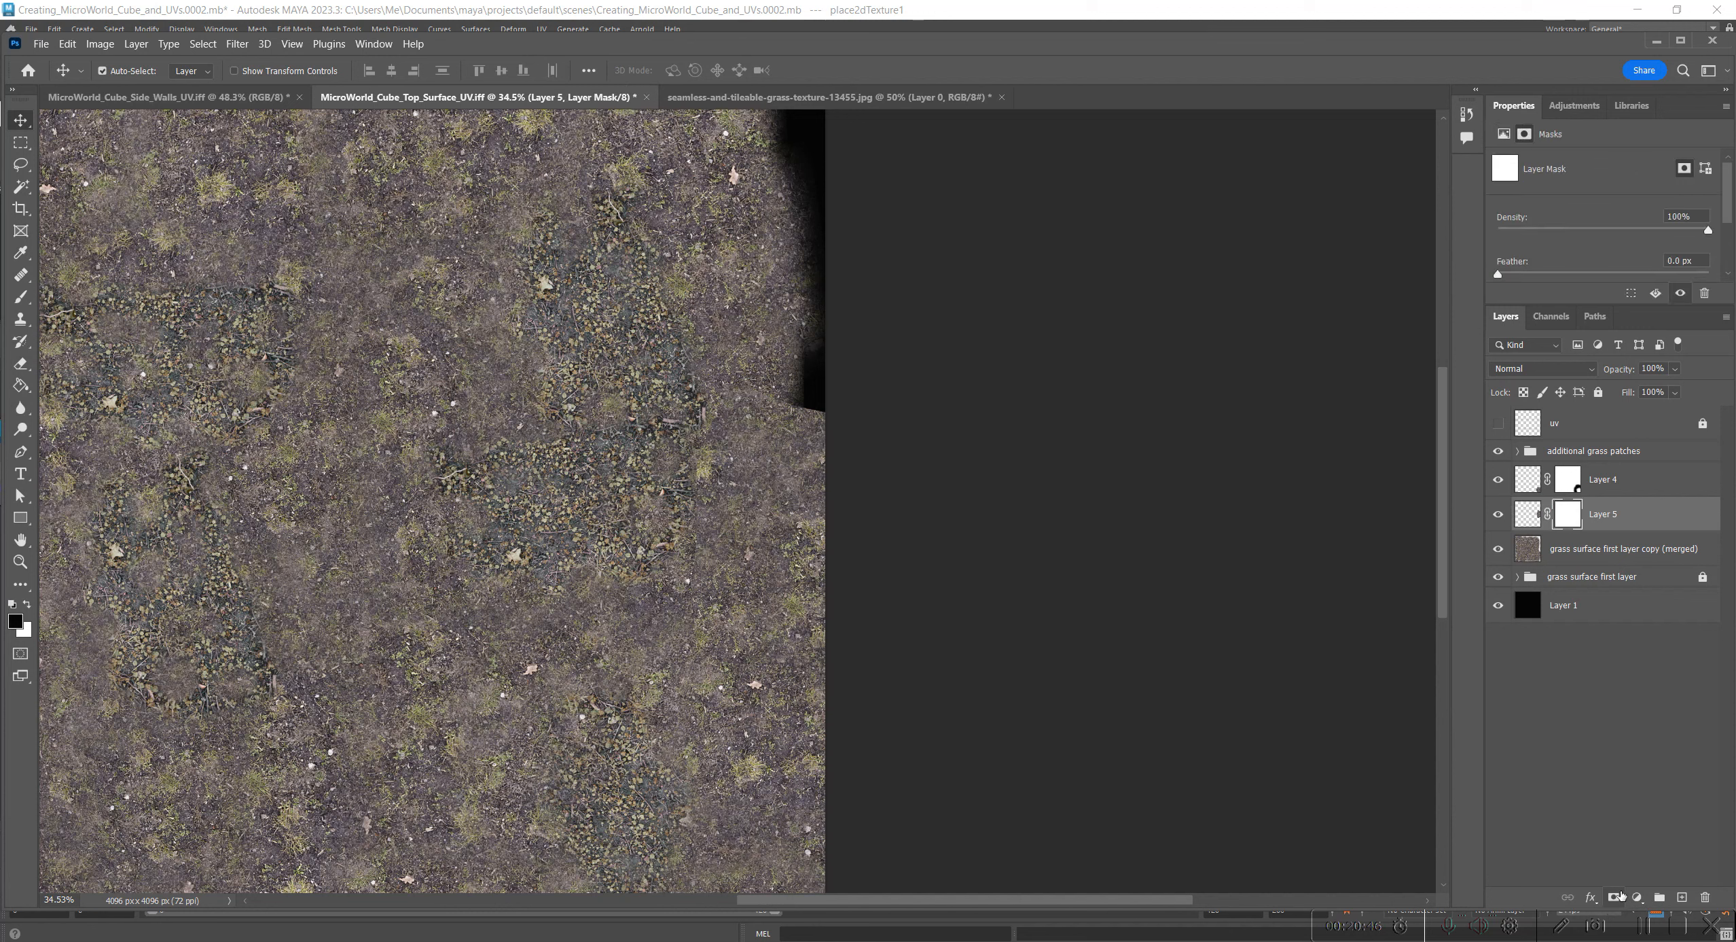
key("b")
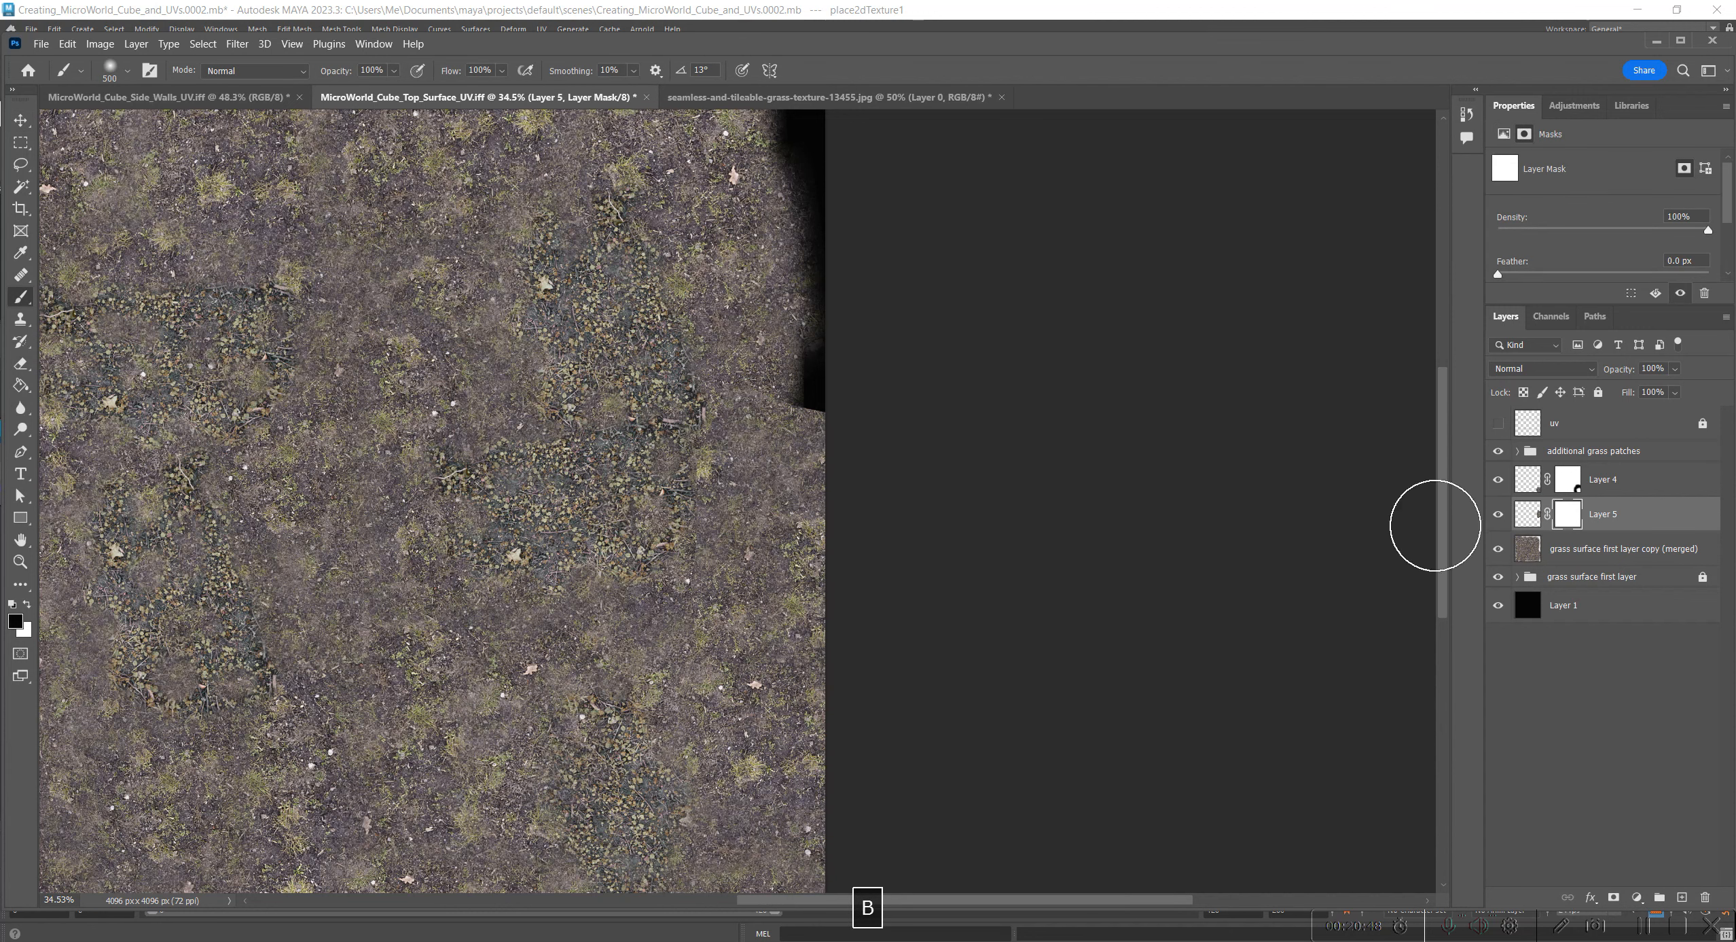
left_click(1497, 513)
left_click(1497, 513)
left_click(683, 377)
mouse_move(663, 435)
left_mouse_down()
mouse_move(649, 522)
mouse_move(687, 628)
mouse_move(782, 670)
mouse_move(845, 644)
mouse_move(970, 684)
left_mouse_up()
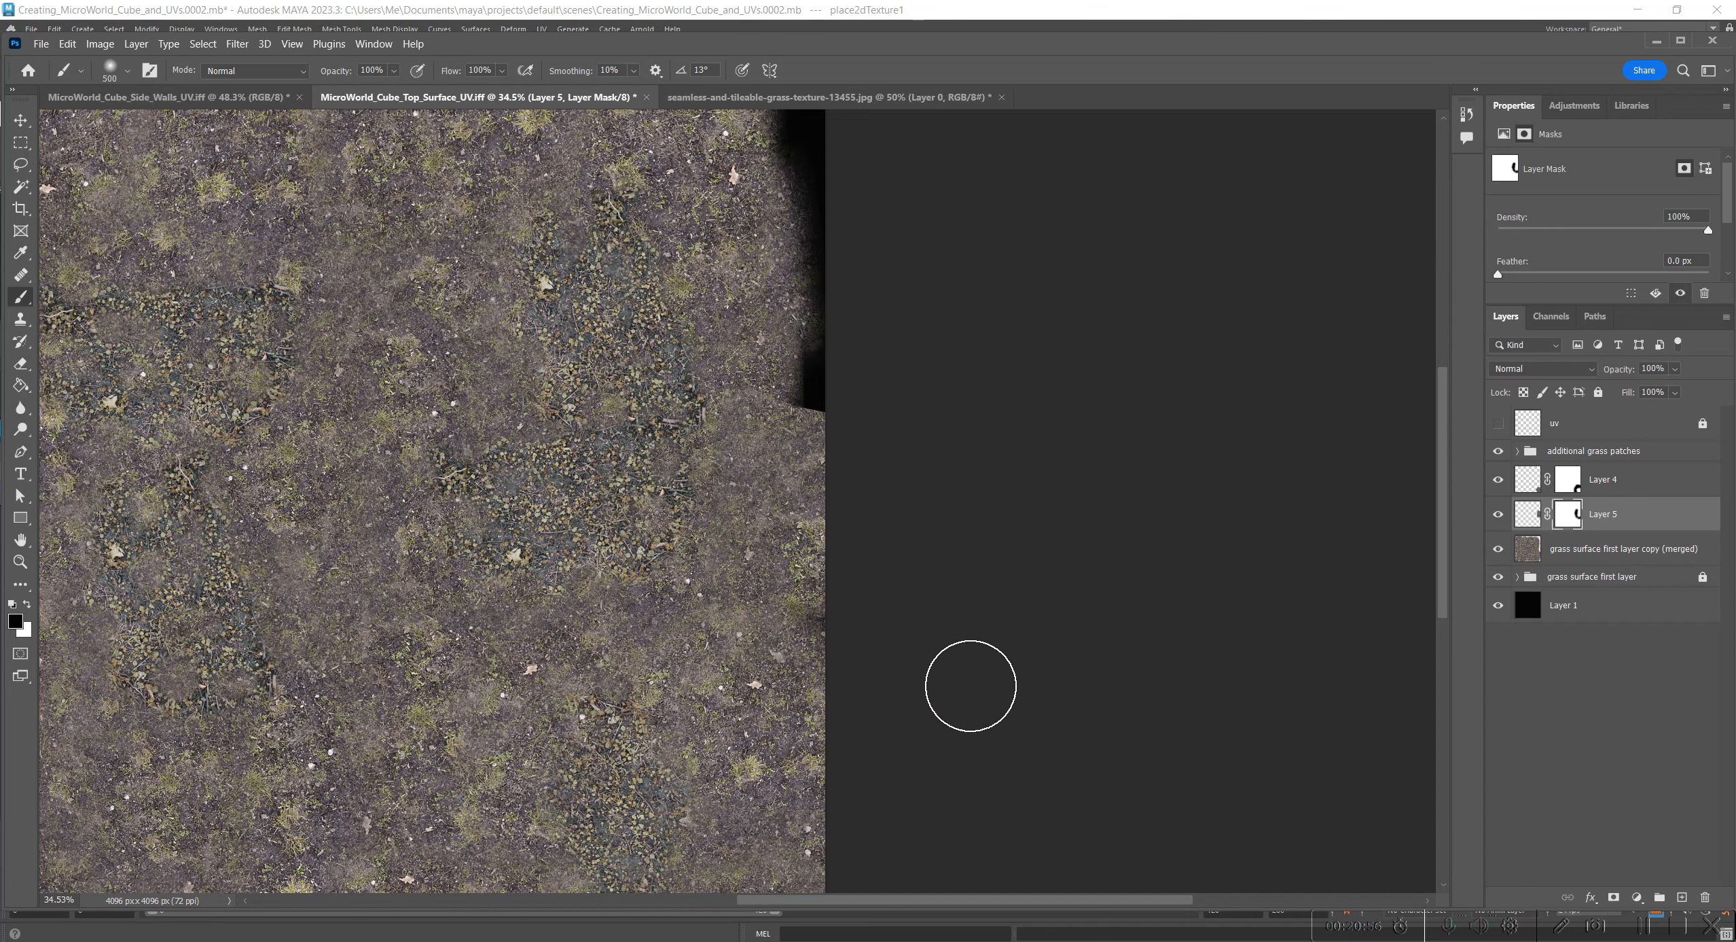
key("ctrl+z")
Step: Select the merged grass layer and toggle its visibility to compare it with the patches
key("space")
left_click_drag(1023, 469, 1362, 580)
key("v")
scroll(1007, 657, "down", 3, "alt")
key("space")
left_click(1572, 558)
left_click(1499, 552)
left_click(1498, 552)
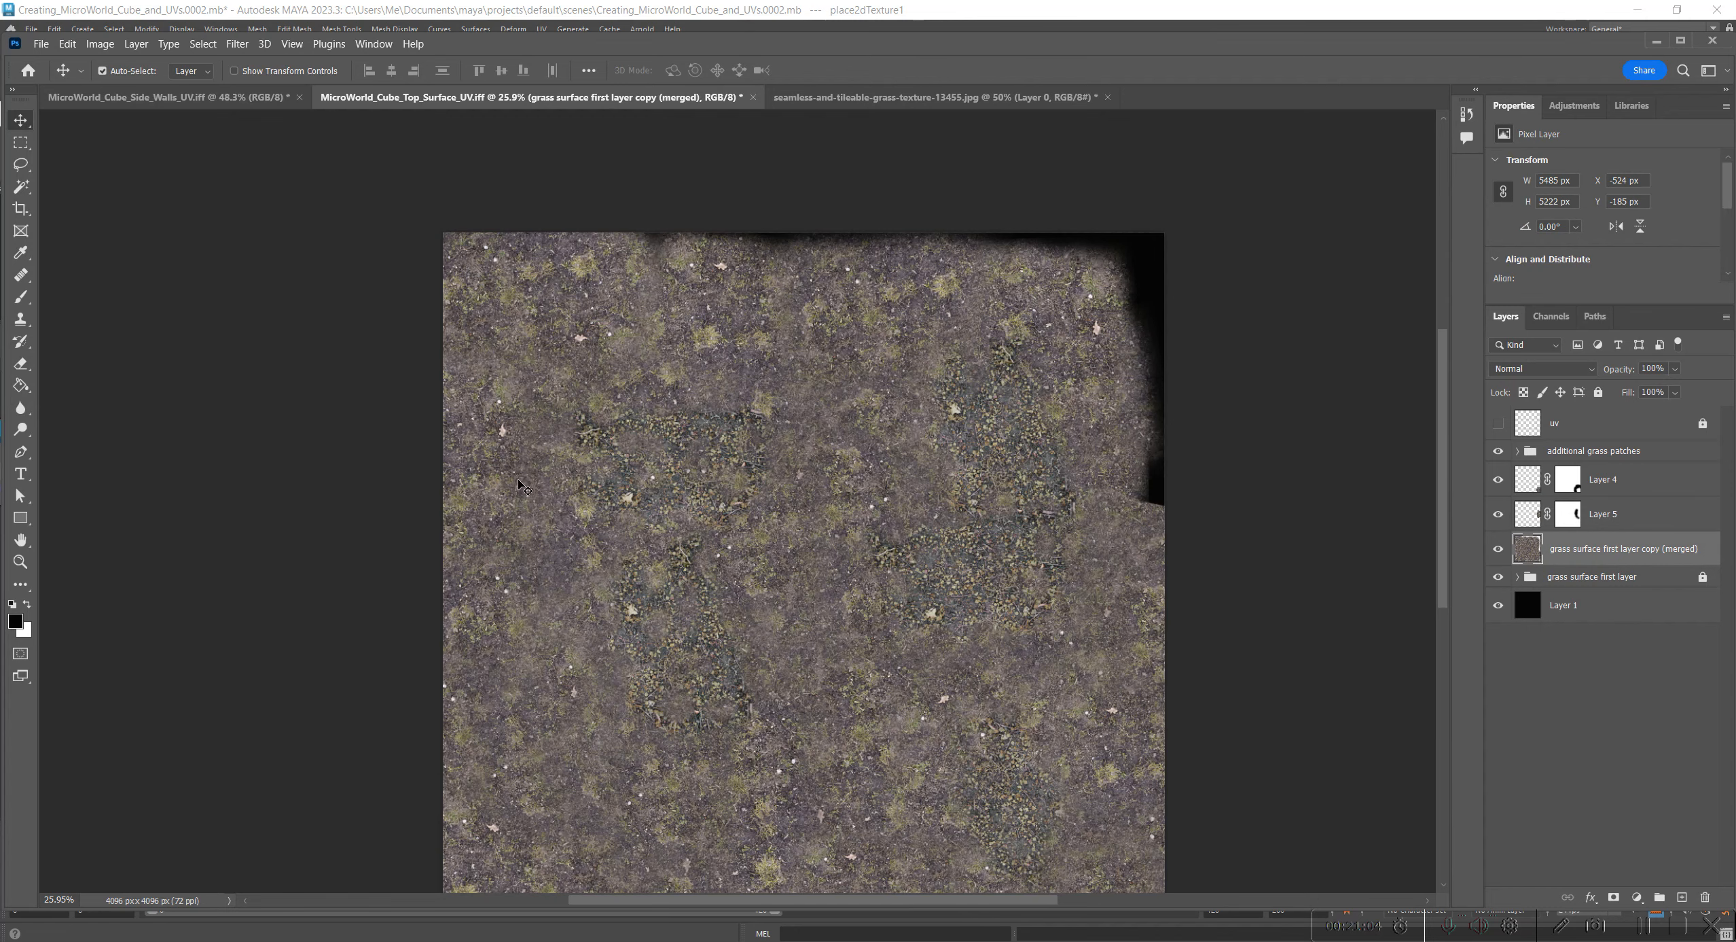
Step: Lasso a tall grass area about 801 × 1582 px near the texture's left edge on the merged layer and paste it in place as a new layer
key("l")
scroll(841, 422, "up", 5, "alt")
key("space")
mouse_move(918, 476)
left_mouse_down()
mouse_move(1054, 509)
mouse_move(1423, 483)
left_mouse_up()
left_click_drag(836, 740, 754, 373)
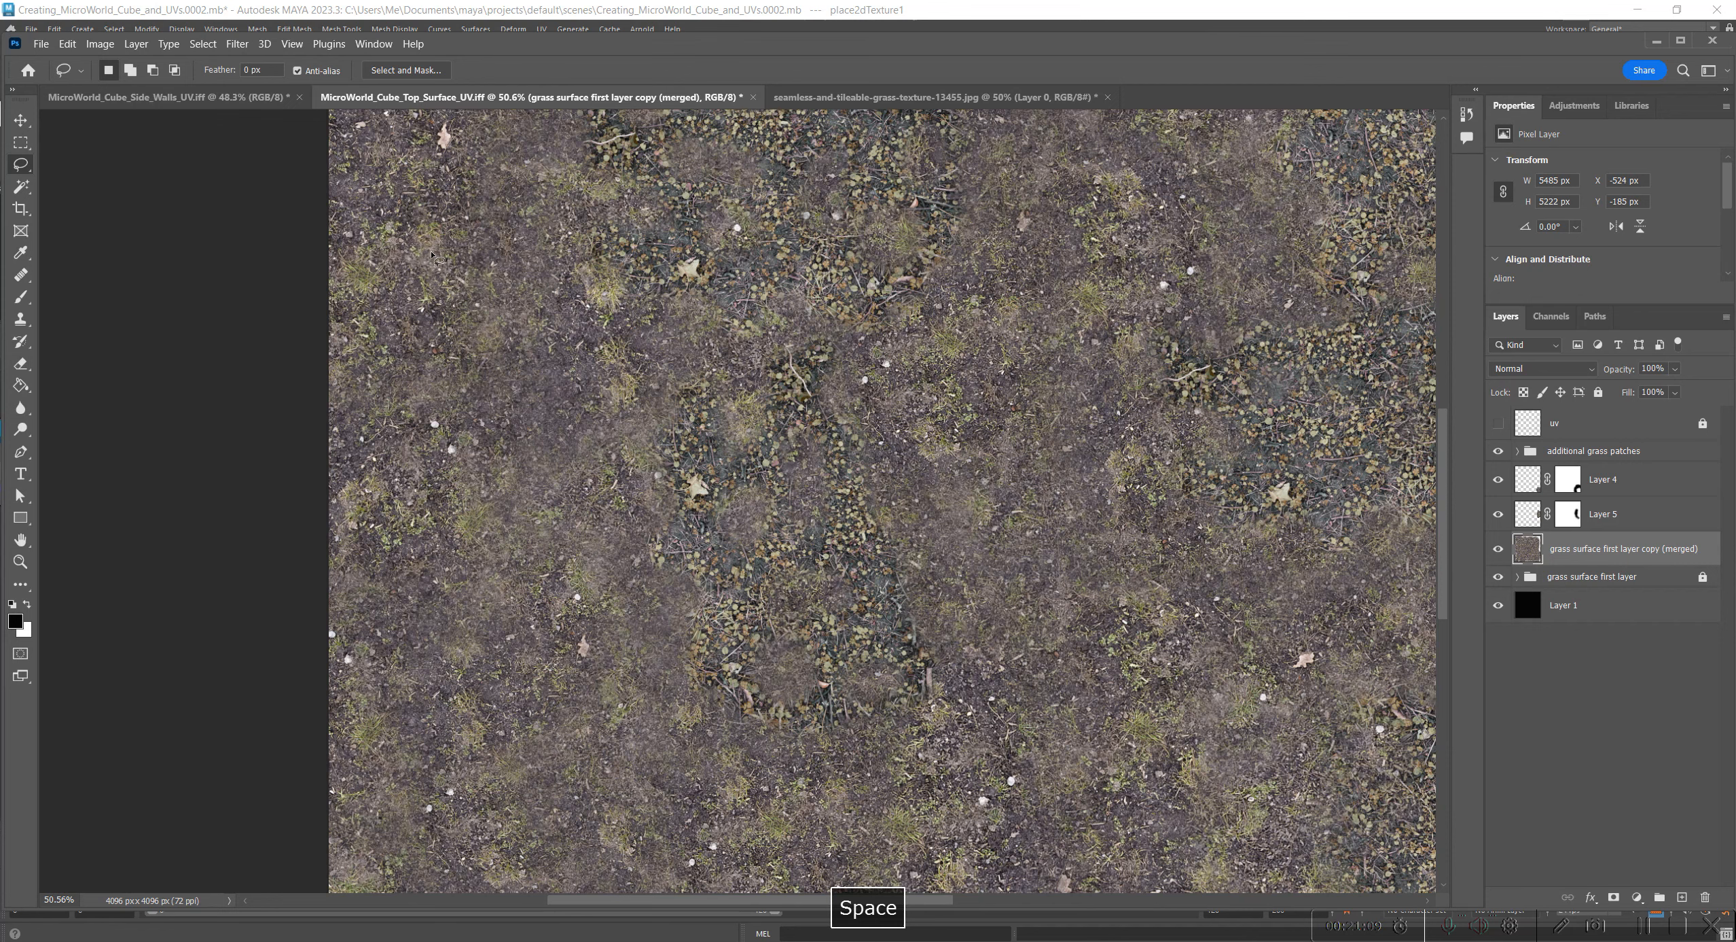
left_click_drag(433, 257, 479, 700)
left_click_drag(405, 547, 408, 560)
scroll(651, 653, "down", 5, "alt")
key("space")
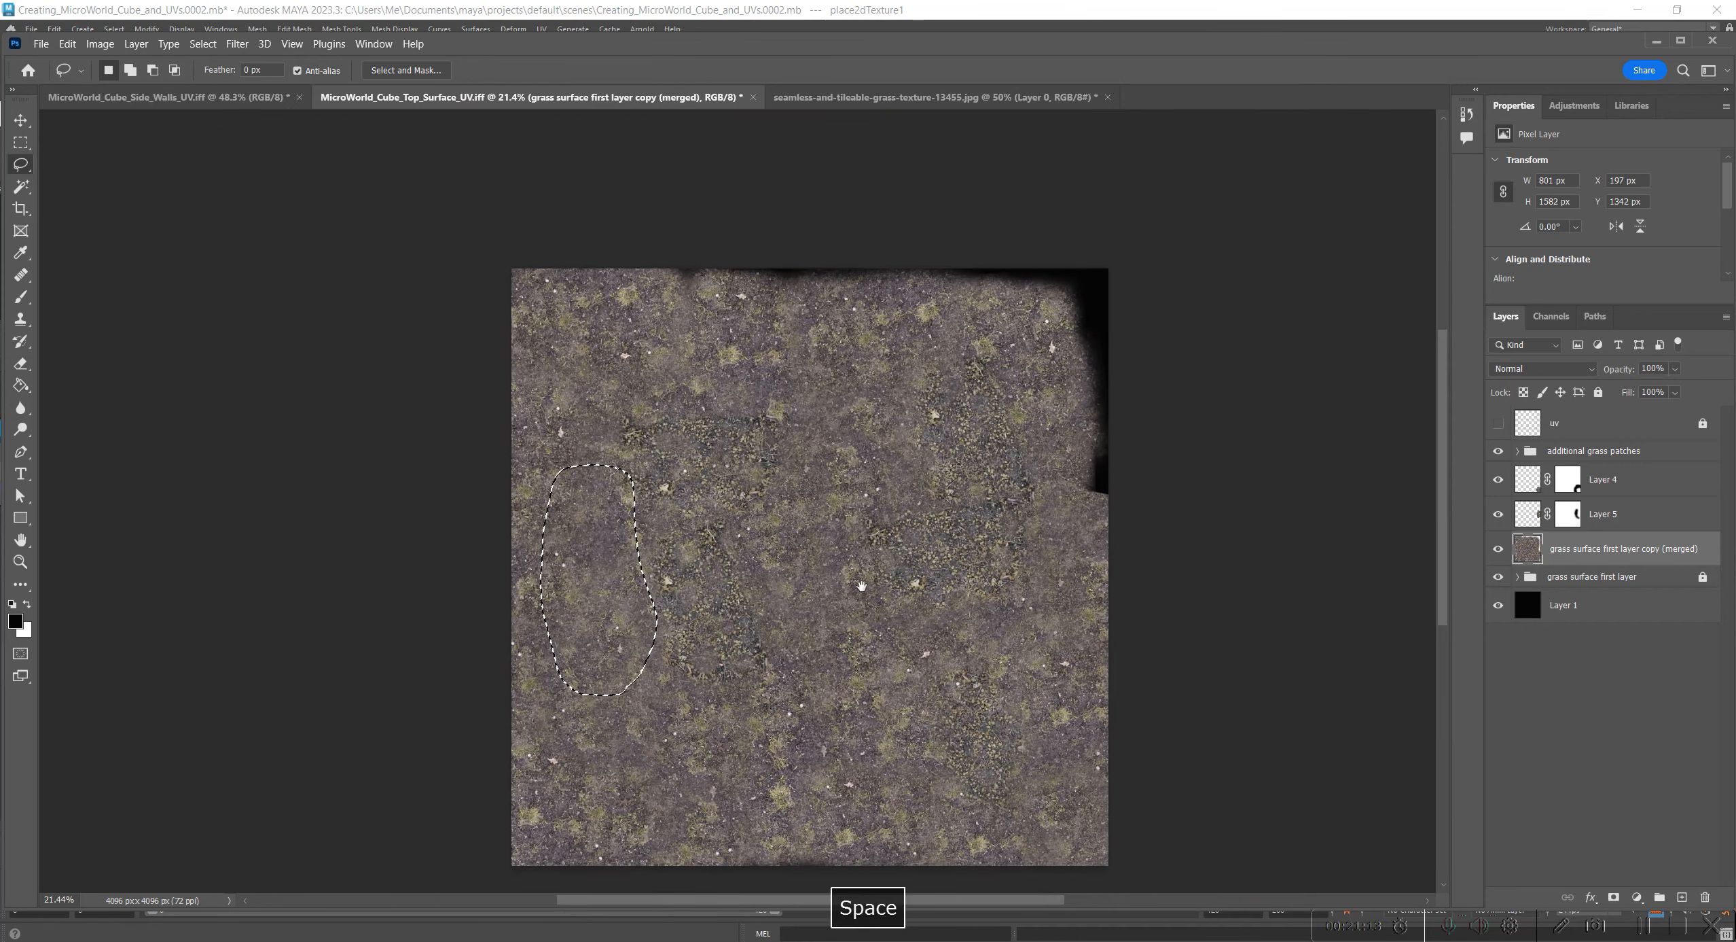
left_click_drag(888, 604, 807, 575)
key("ctrl+c")
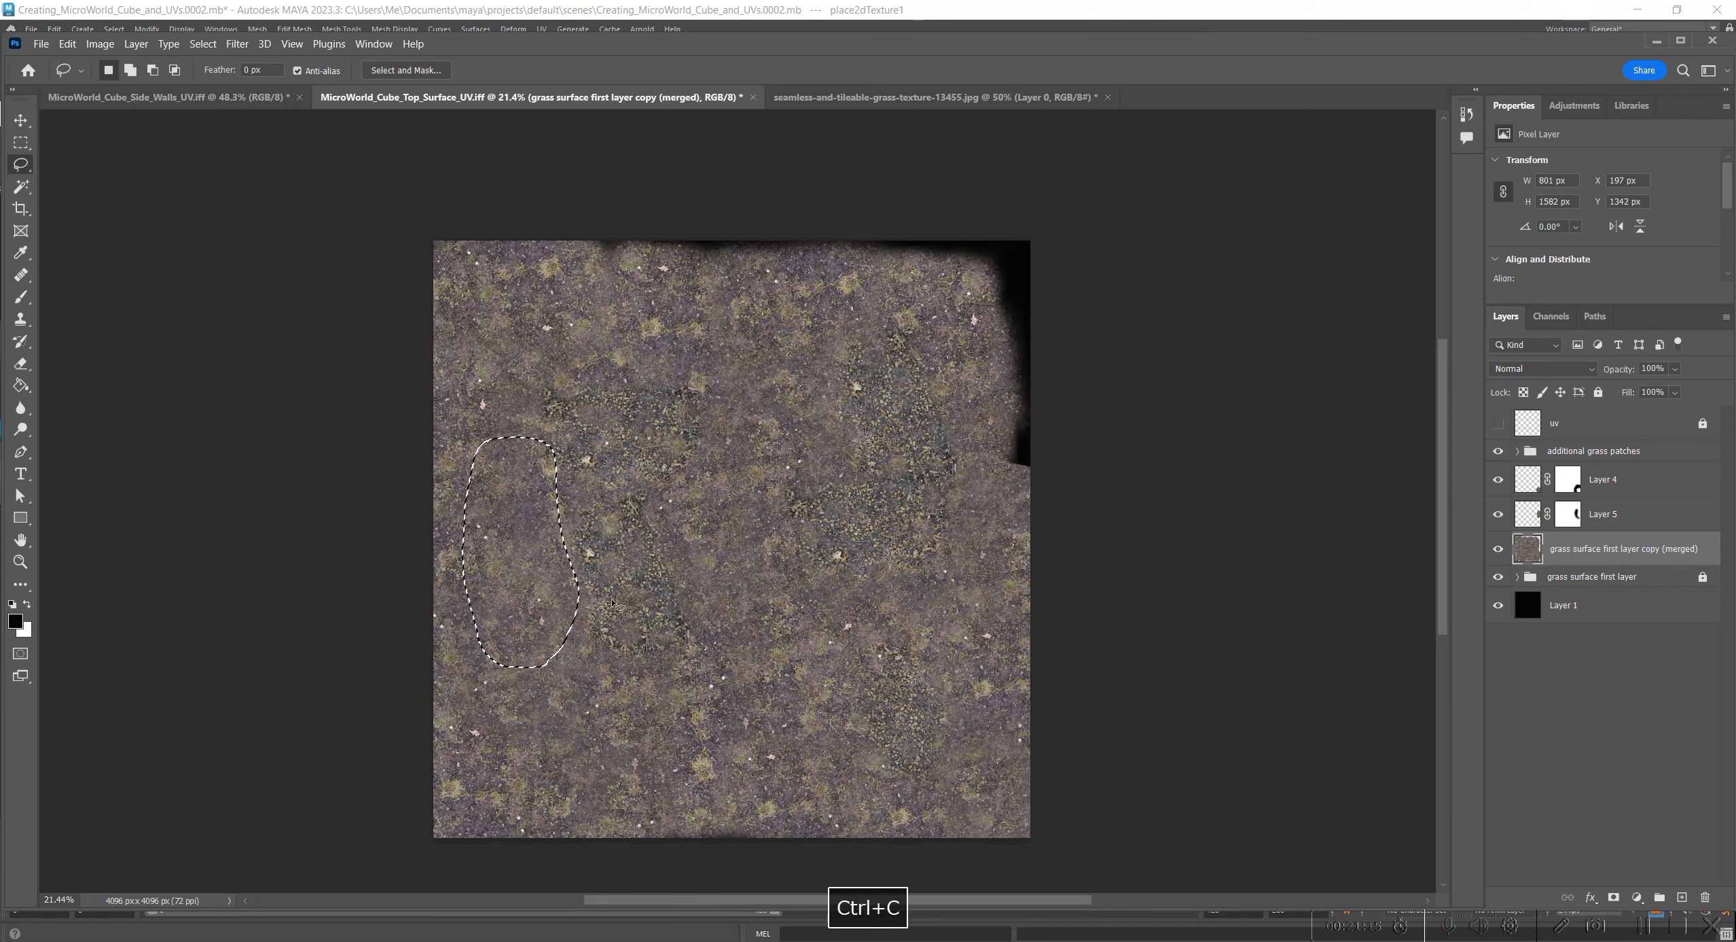
key("ctrl+shift+v")
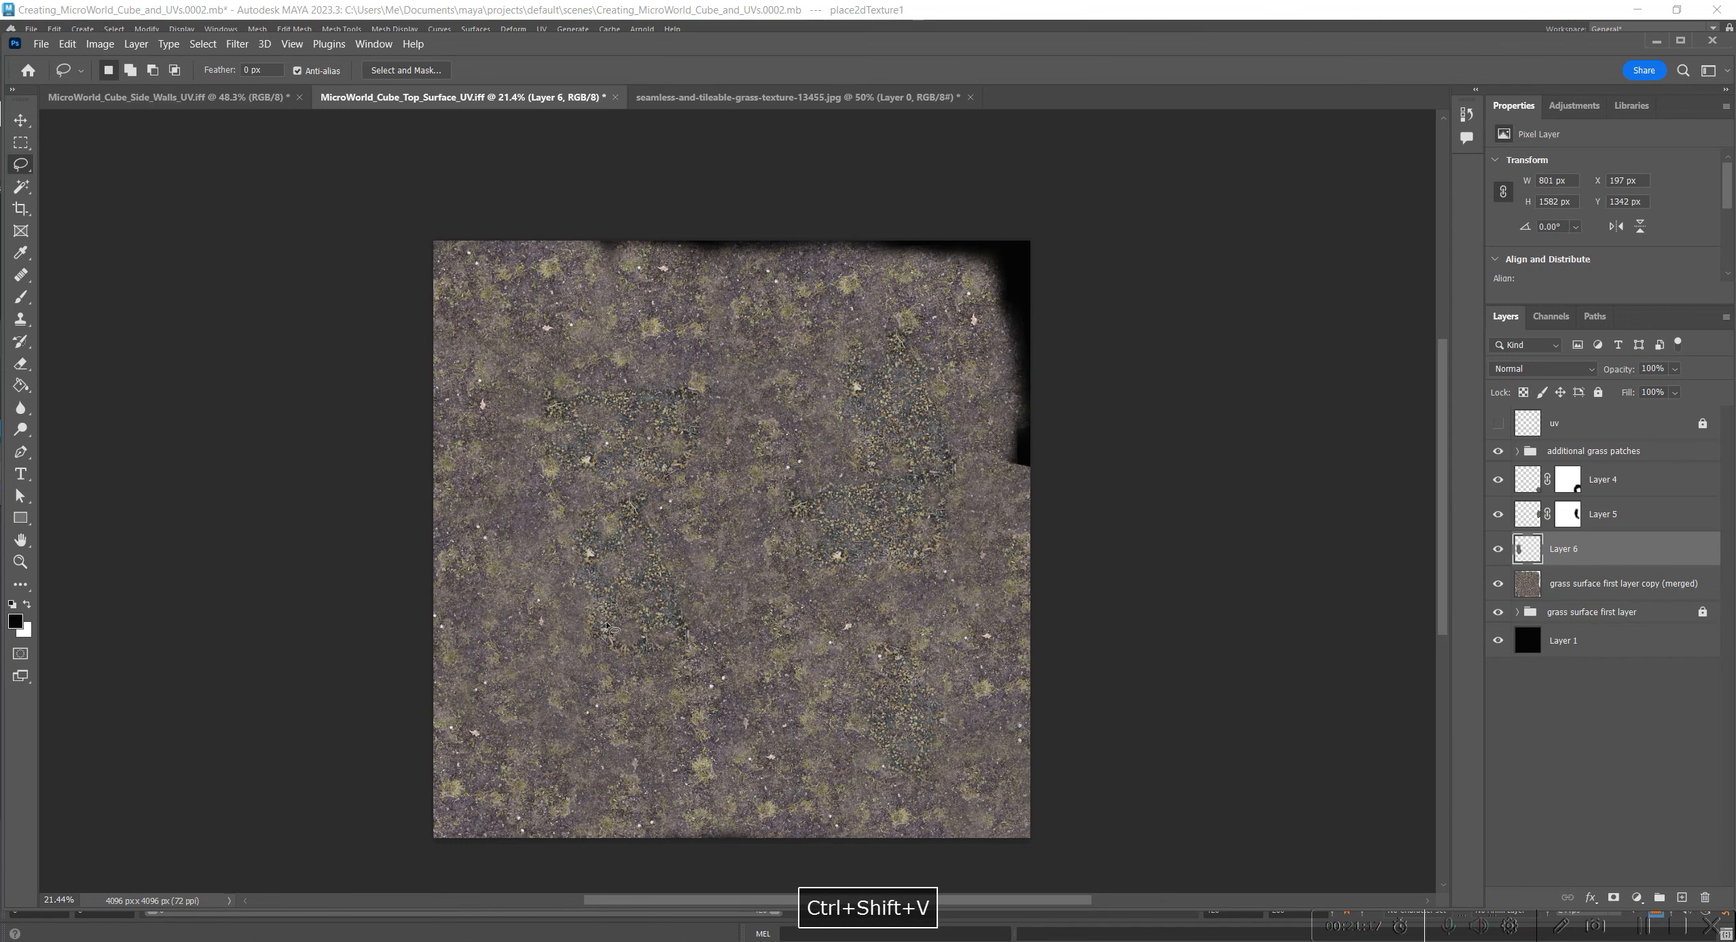
Step: Move the tall grass patch over the upper part of the black right border at about X 3532 px, Y 194 px
key("v")
mouse_move(569, 494)
left_mouse_down()
mouse_move(598, 517)
mouse_move(1020, 460)
mouse_move(997, 335)
left_mouse_up()
scroll(1002, 363, "up", 6, "alt")
left_click_drag(1016, 461, 719, 645)
left_click_drag(808, 608, 1014, 552)
key("space")
scroll(1003, 579, "down", 3)
scroll(990, 492, "up", 7)
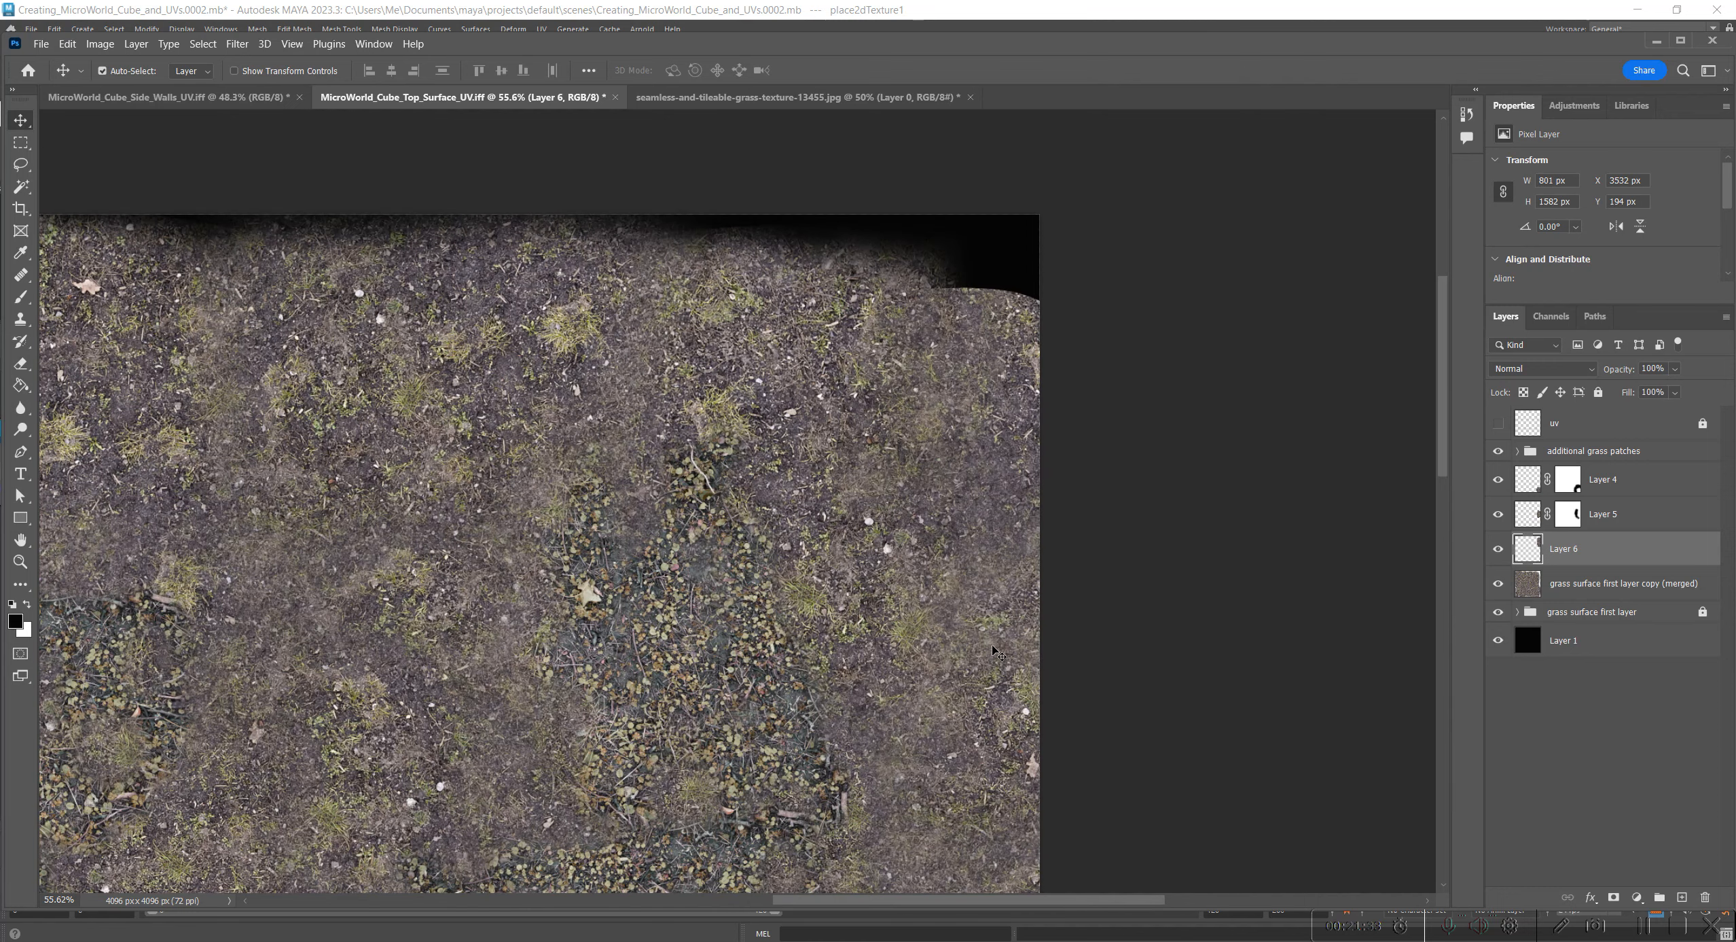
scroll(993, 649, "down", 7)
key("space")
left_click_drag(888, 749, 843, 469)
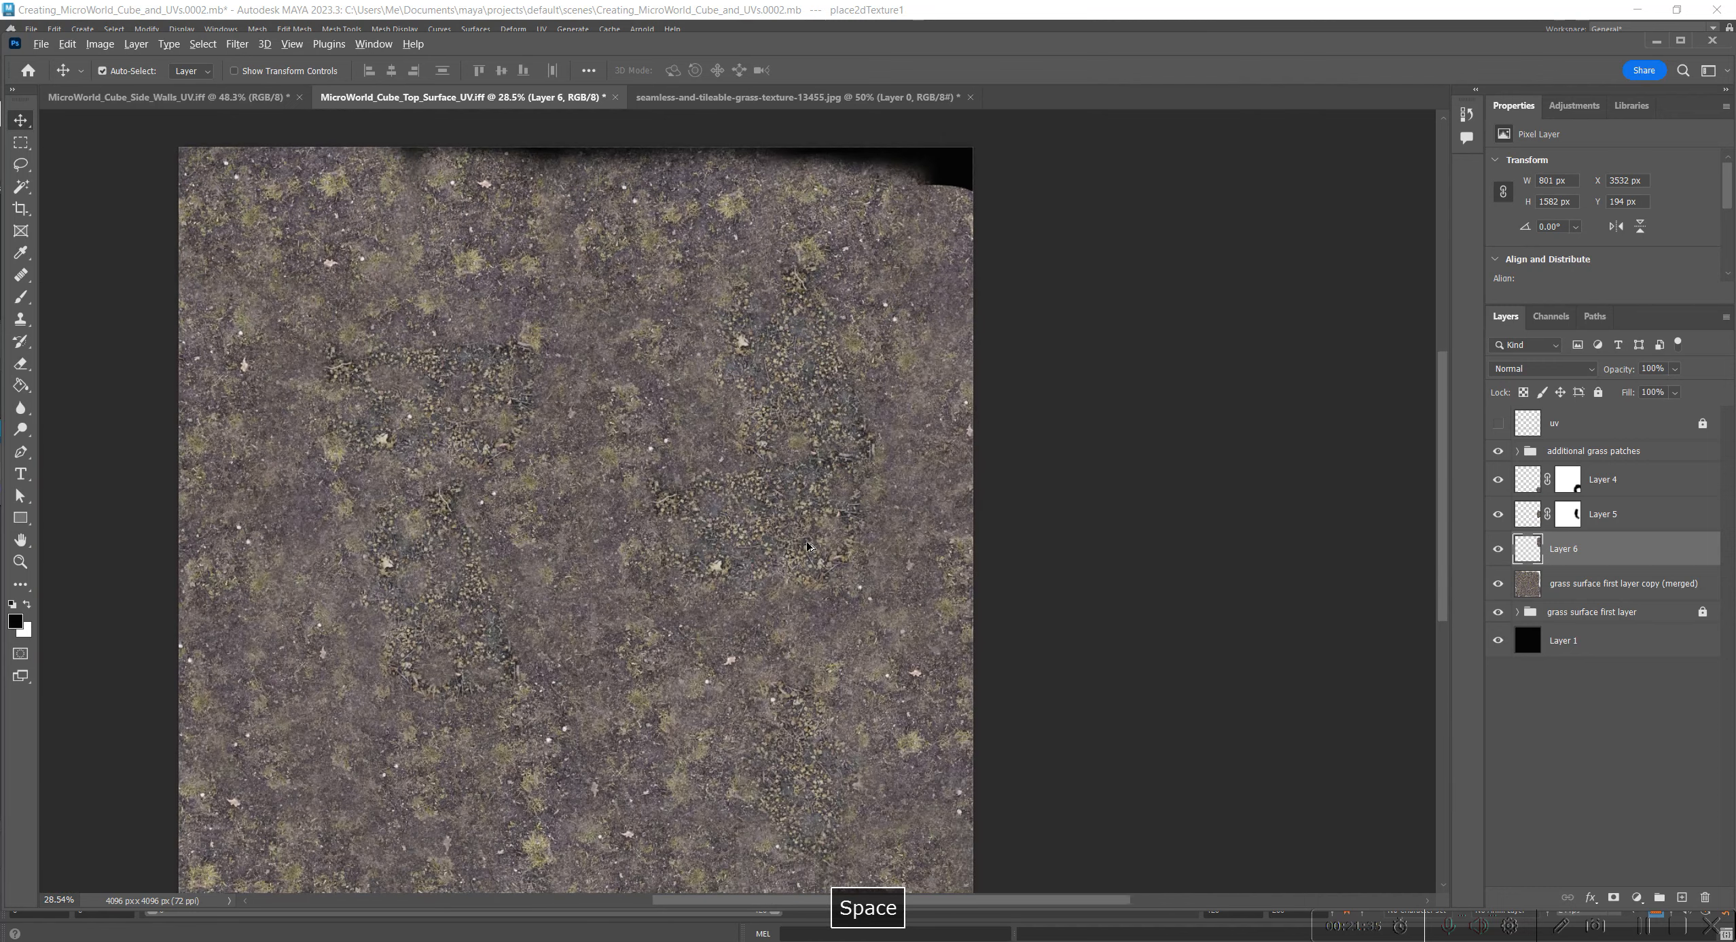
Step: Lasso a grass area about 1286 × 900 px near the texture's upper edge on the merged grass layer and paste it in place
scroll(806, 544, "down", 4)
left_click(1509, 591)
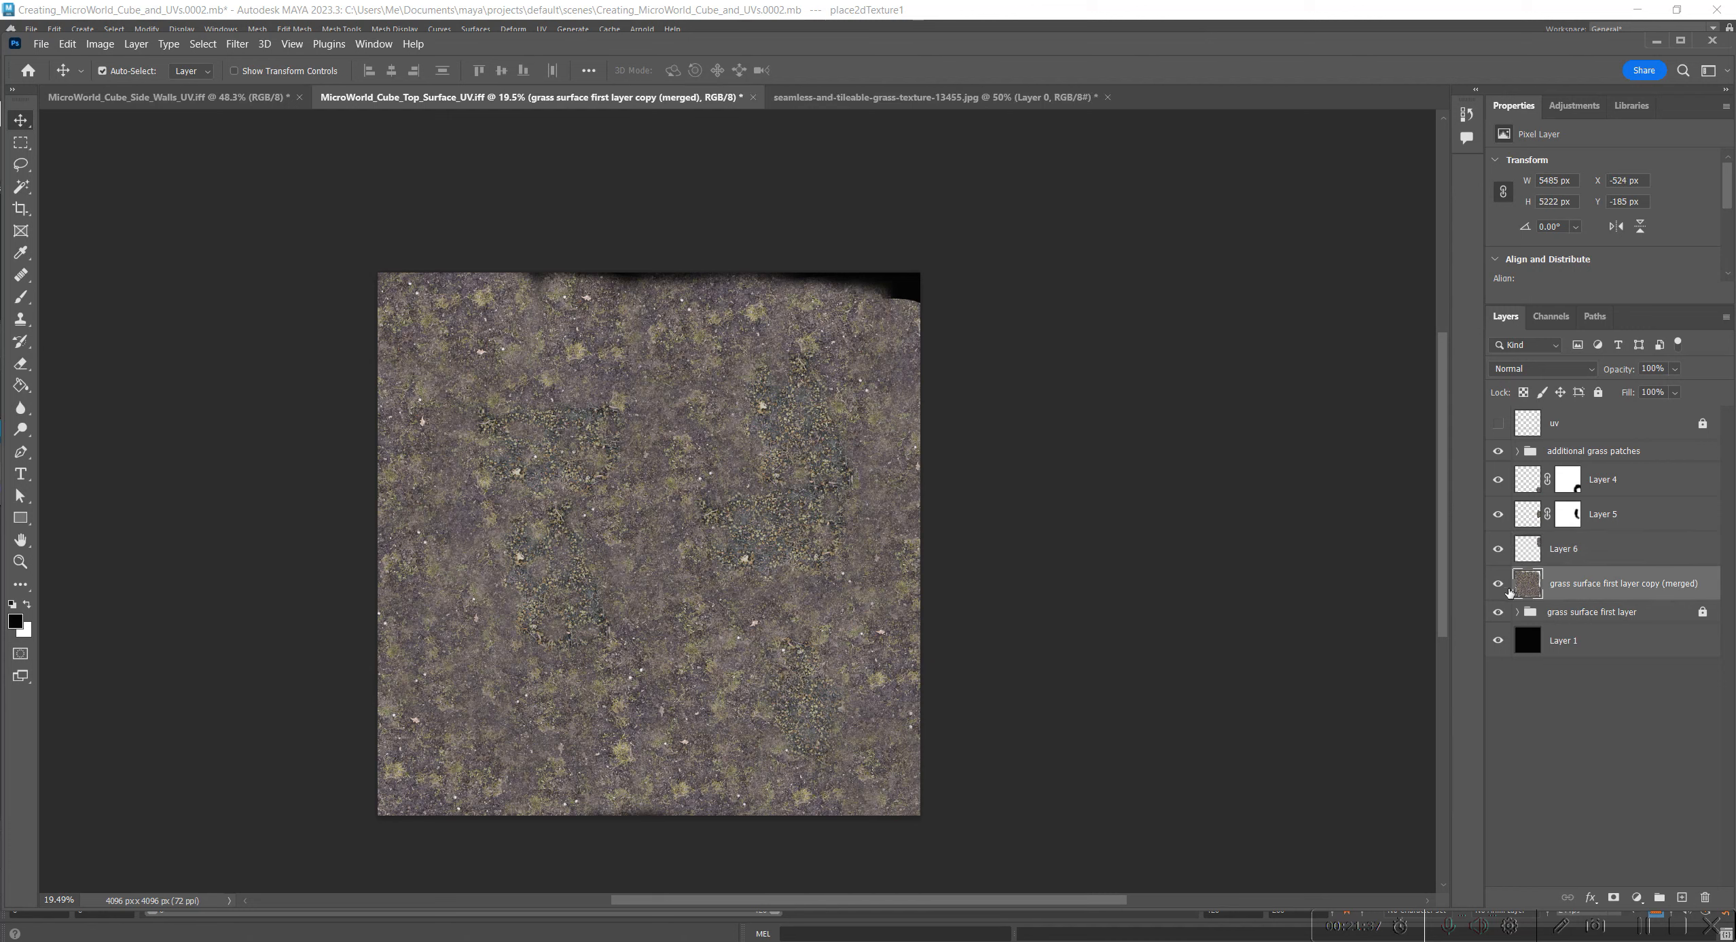
key("l")
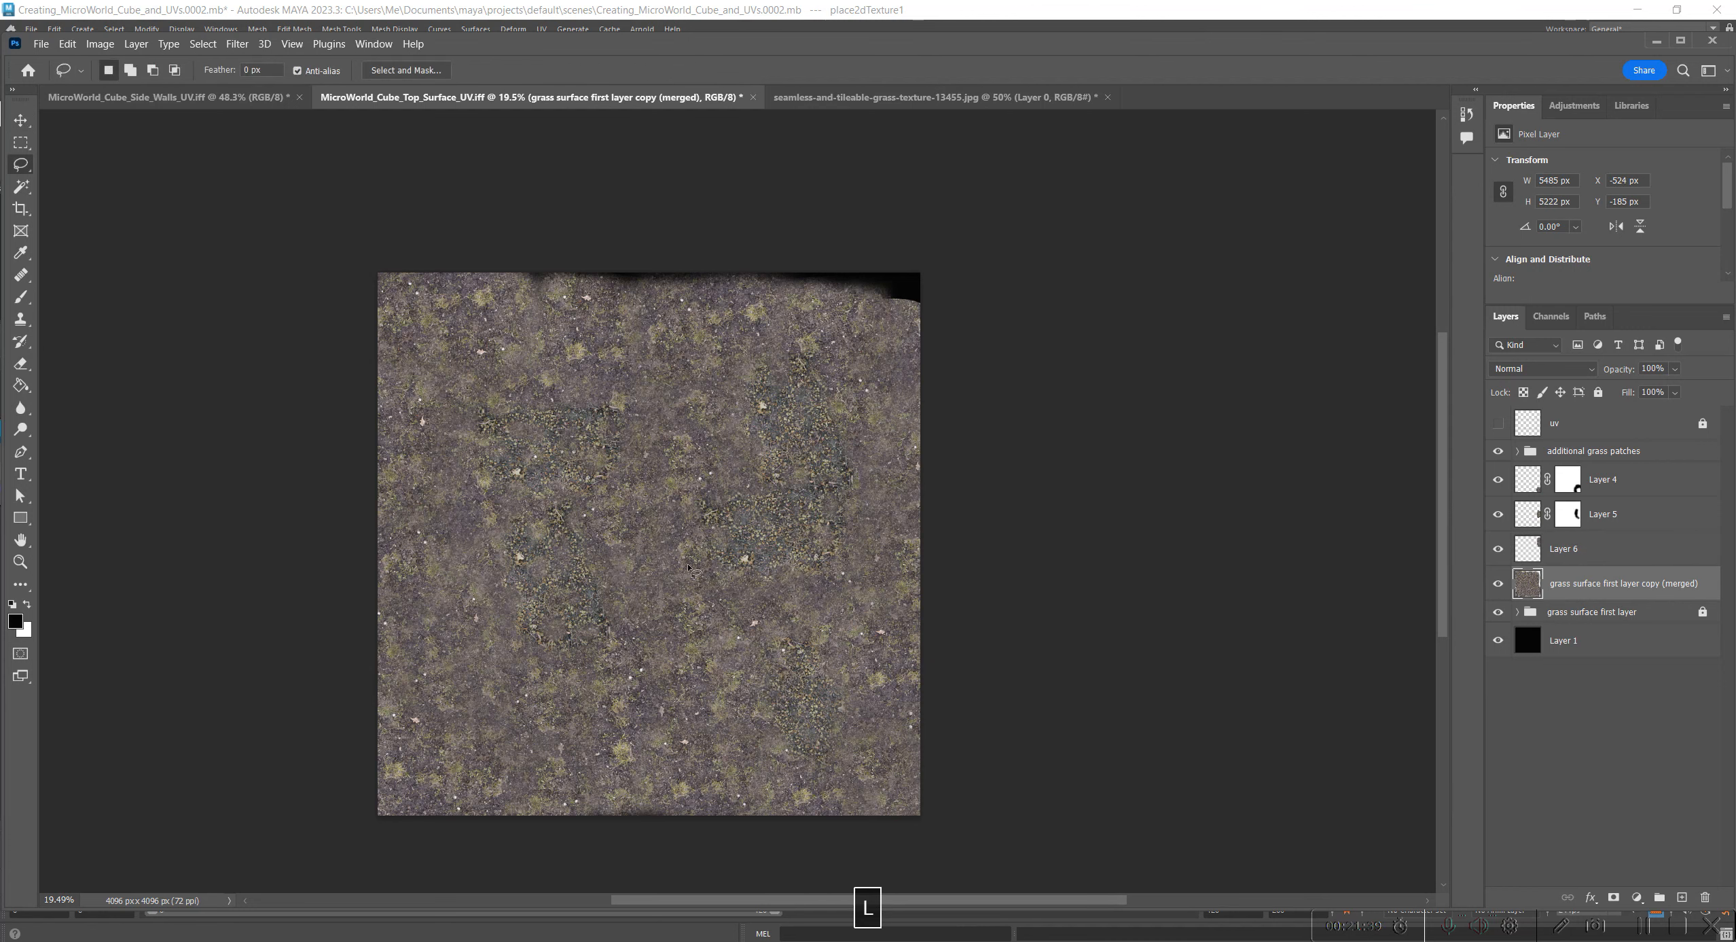
scroll(652, 415, "up", 3)
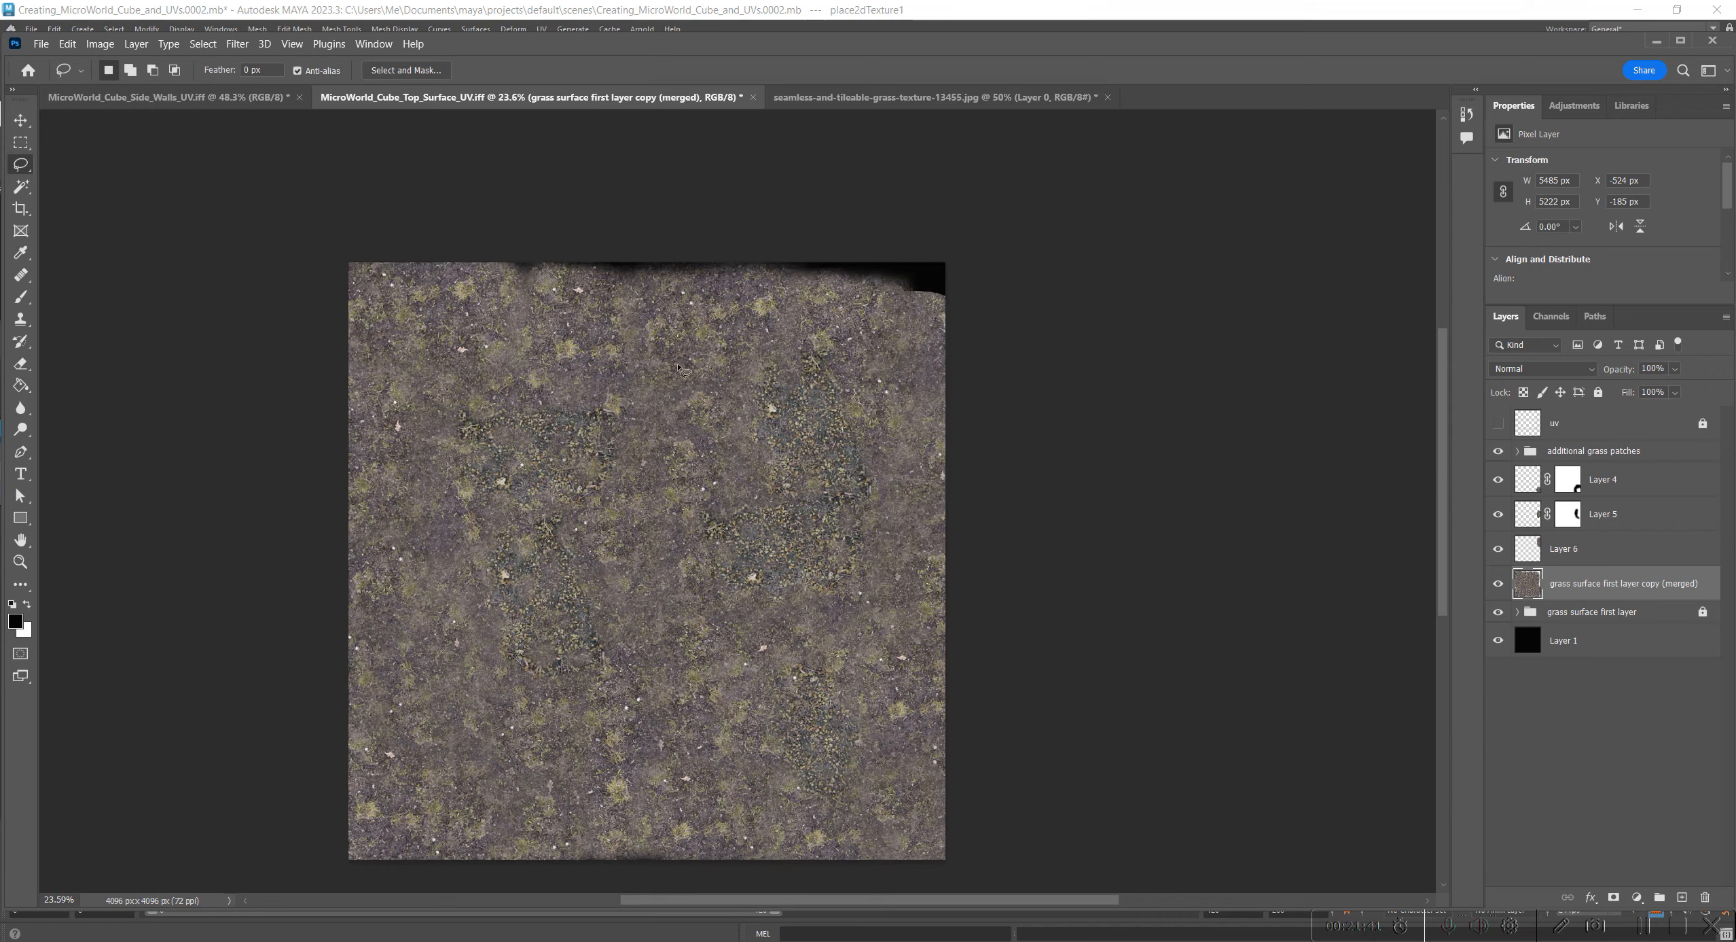
key("space")
left_click_drag(701, 536, 563, 216)
mouse_move(555, 459)
left_mouse_down()
mouse_move(674, 339)
mouse_move(789, 657)
mouse_move(783, 824)
left_mouse_up()
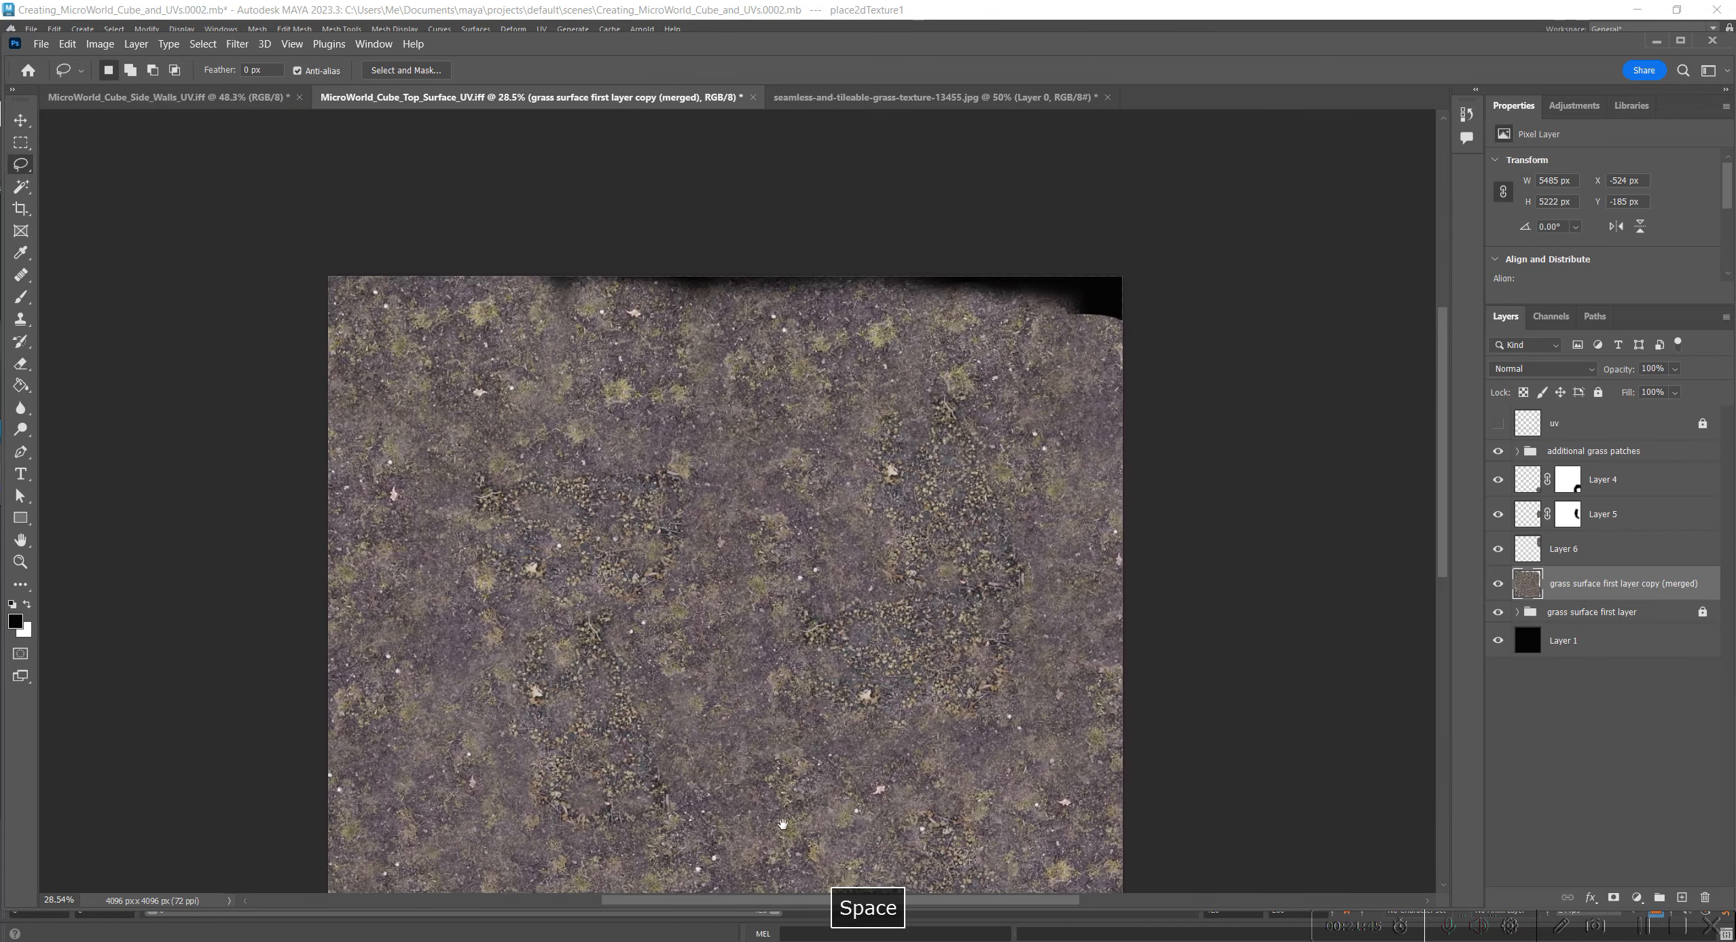
left_click_drag(864, 412, 749, 316)
key("ctrl+c")
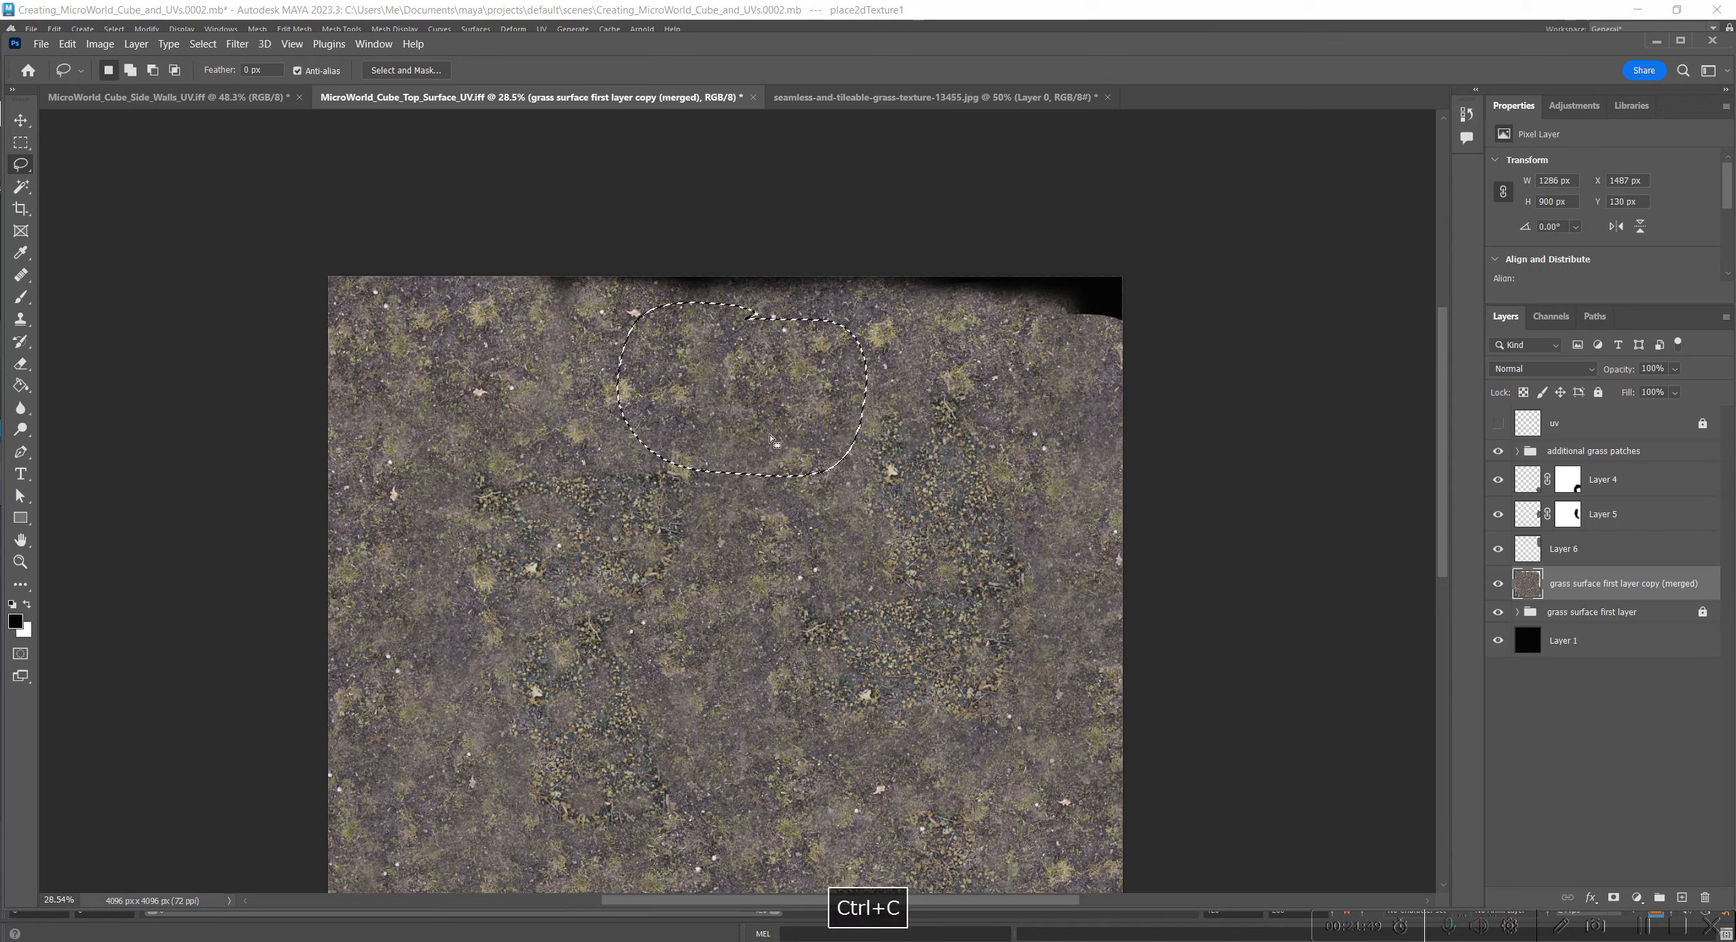
key("ctrl+shift+v")
Step: Stack the pasted grass patch above Layer 4 and move it over the black upper-right corner at about X 3160 px, Y -399 px
key("v")
left_click_drag(782, 397, 761, 408)
left_click_drag(1577, 576, 1592, 471)
left_click_drag(761, 399, 1037, 335)
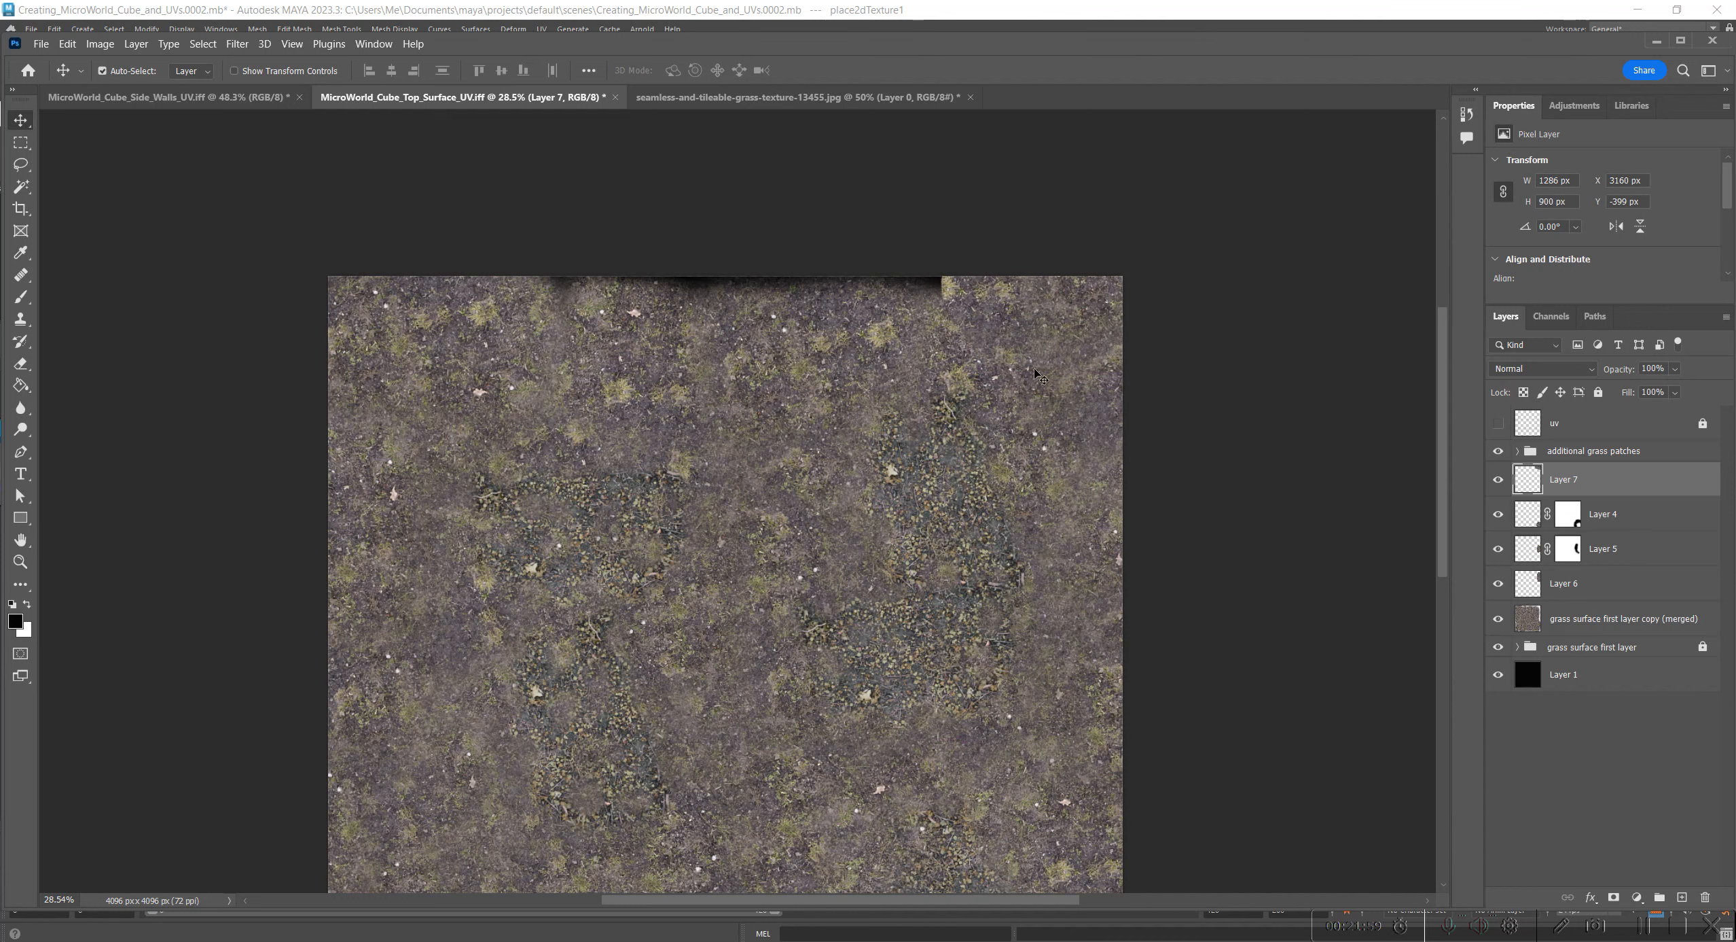
Step: Duplicate Layer 7, shift the copy along the black upper border to about X 1980 px, Y -455 px, and rotate it slightly
scroll(1062, 588, "down", 2)
key("space")
scroll(910, 632, "down", 1)
left_click_drag(915, 590, 887, 524)
key("alt+space")
key("Escape")
left_click_drag(1563, 479, 1687, 895)
mouse_move(990, 262)
left_mouse_down()
mouse_move(822, 160)
mouse_move(873, 225)
mouse_move(868, 294)
mouse_move(700, 157)
mouse_move(918, 291)
mouse_move(975, 256)
left_mouse_up()
key("ctrl+t")
mouse_move(826, 213)
left_mouse_down()
mouse_move(776, 220)
mouse_move(814, 203)
left_mouse_up()
key("Return")
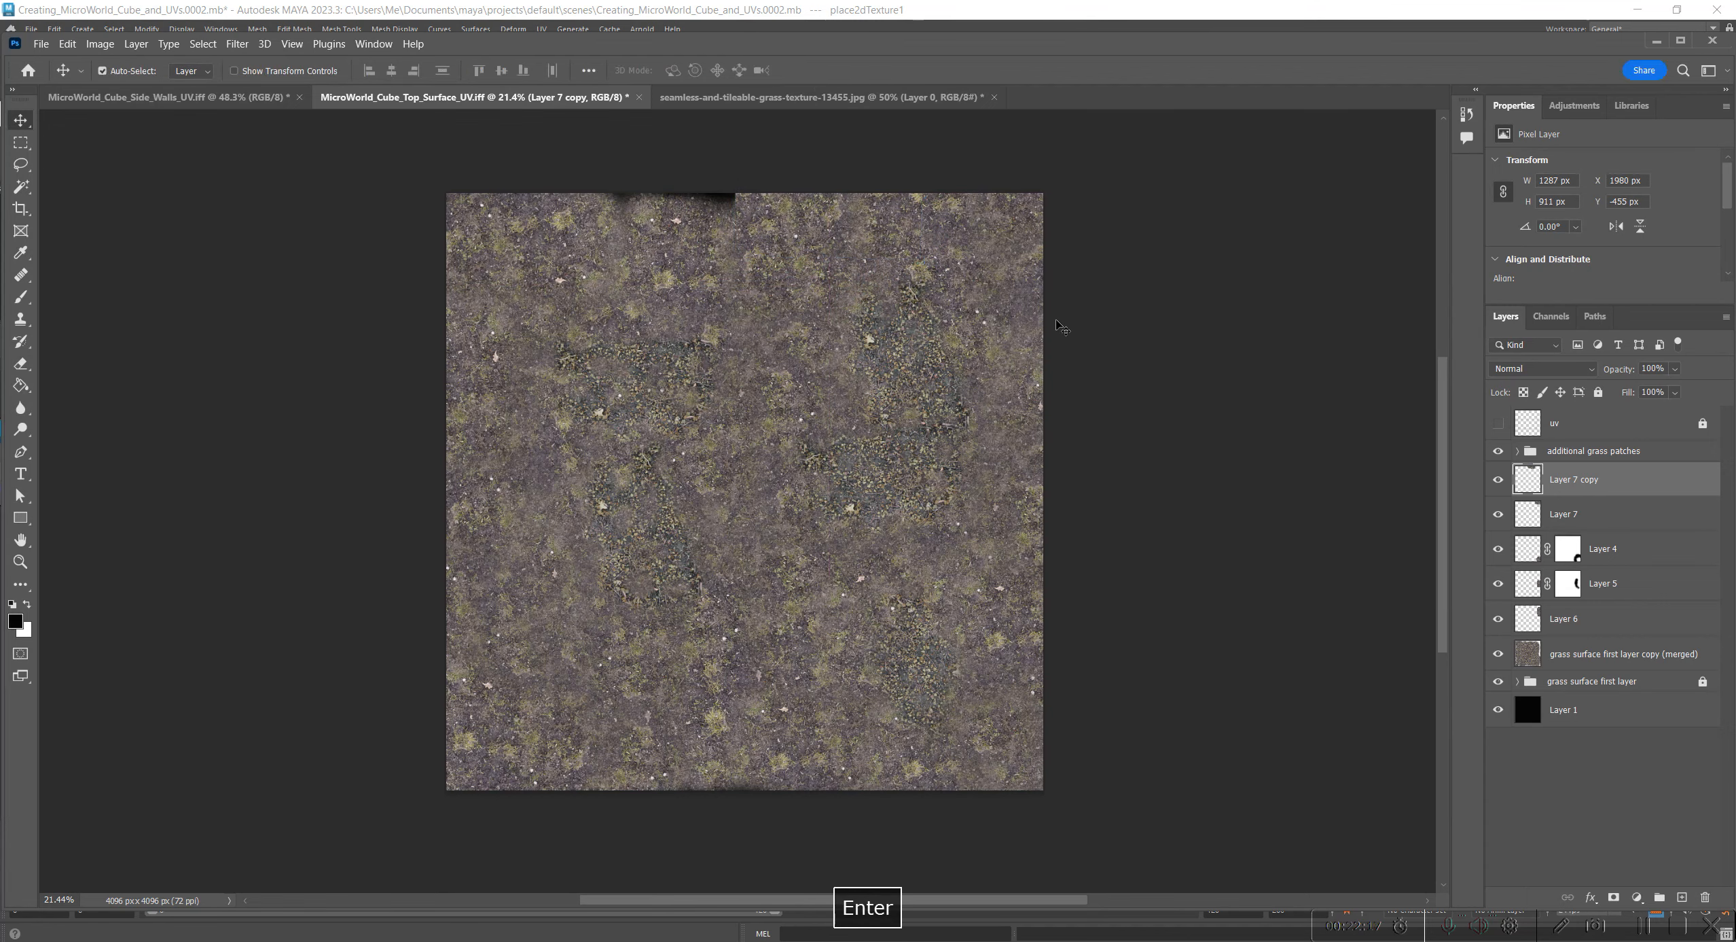
Step: Toggle Layer 4's visibility to identify its patch, and duplicate that masked patch onto the remaining black part of the texture's upper edge
scroll(1052, 336, "up", 5, "alt")
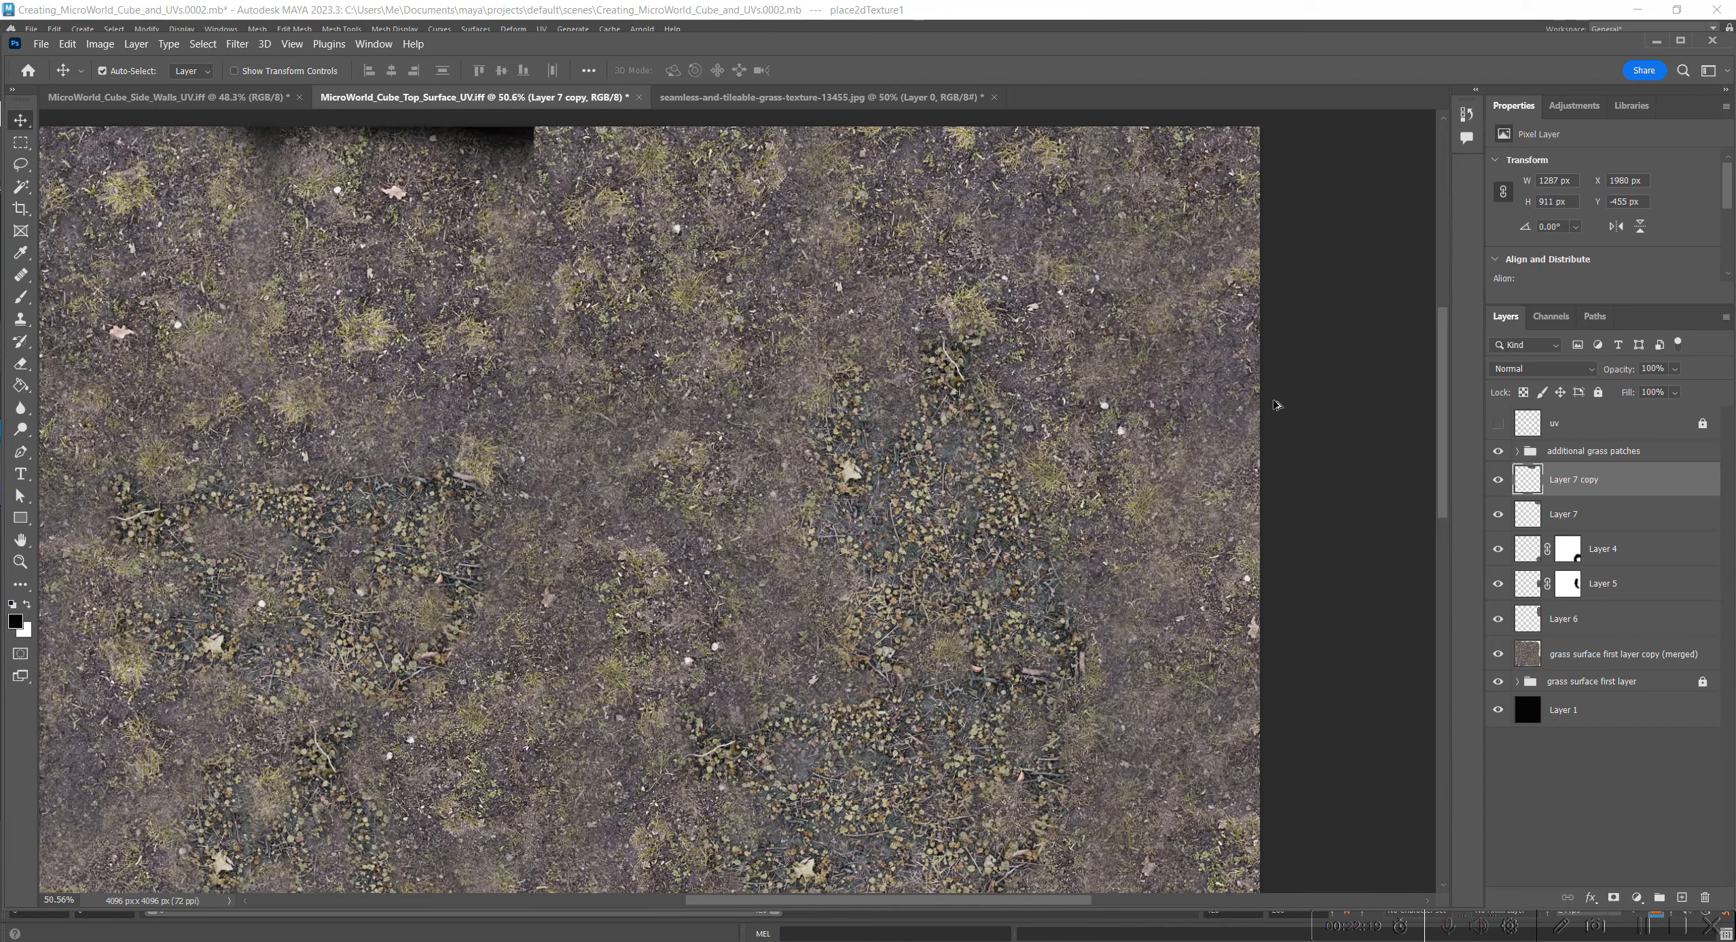
scroll(1275, 405, "down", 5, "alt")
left_click_drag(1023, 531, 1151, 408)
left_click(1499, 549)
left_click(1499, 551)
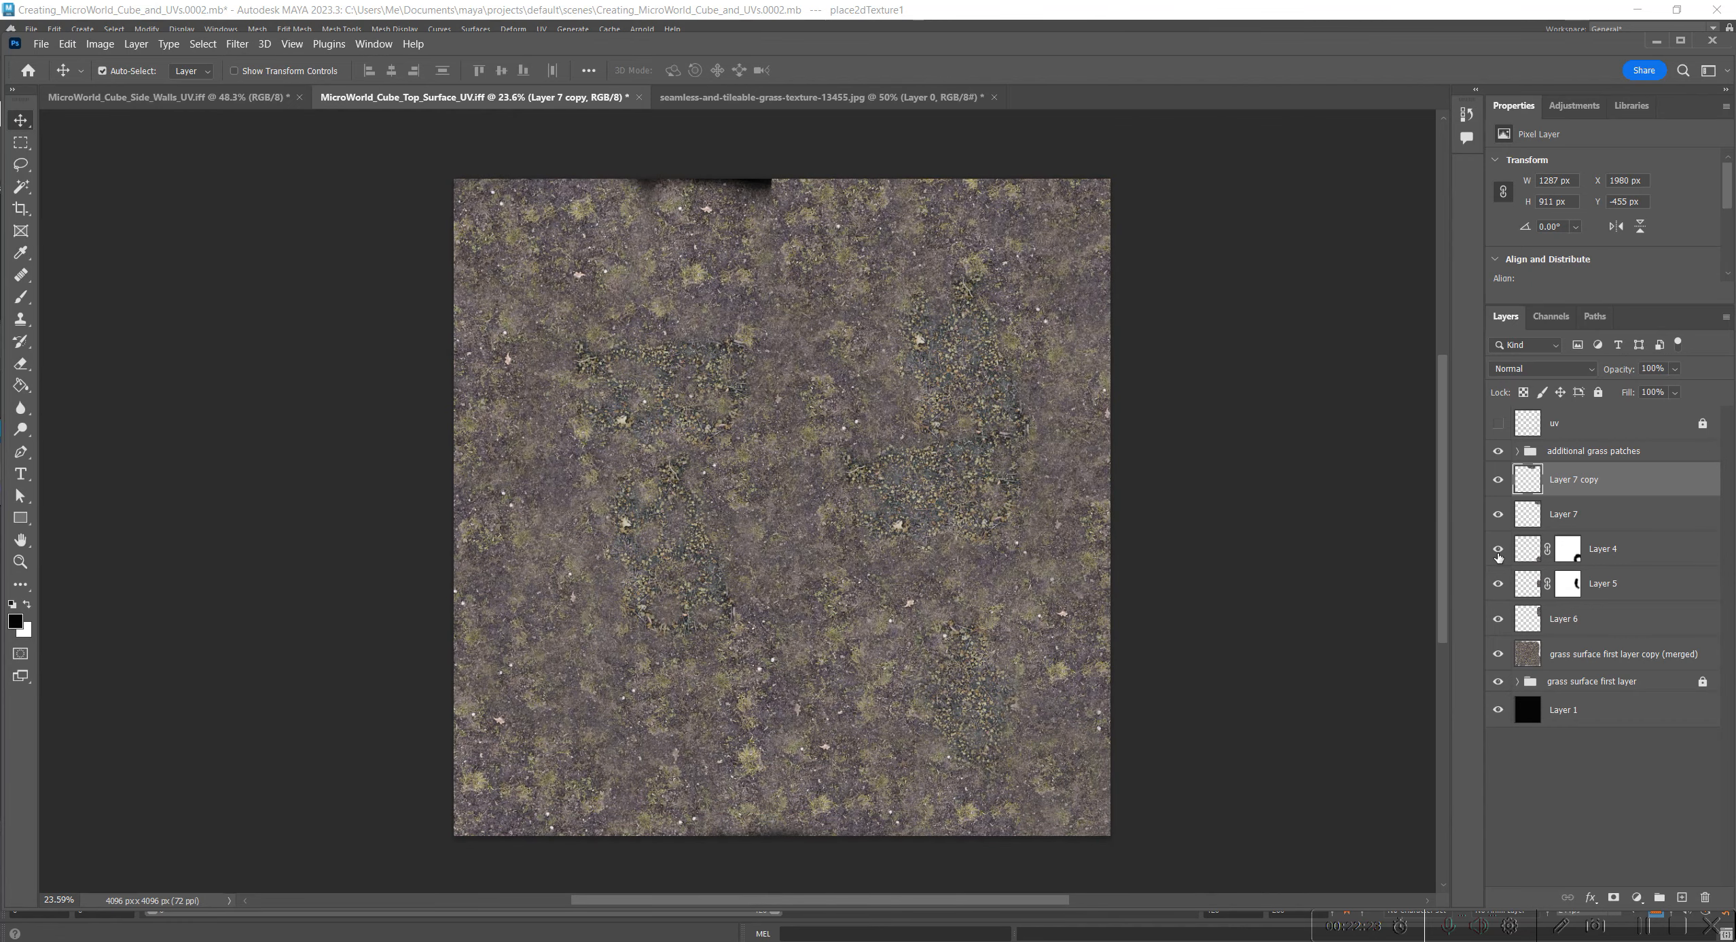
left_click(1531, 551)
left_click_drag(1077, 770, 751, 136, "alt")
left_click_drag(734, 222, 645, 214)
Step: Rotate the Layer 4 copy to about -79.38° and shift it along the upper edge
key("ctrl+t")
left_click_drag(711, 342, 946, 182)
mouse_move(650, 202)
left_mouse_down()
mouse_move(689, 197)
mouse_move(630, 197)
left_mouse_up()
Step: Try scaling the Layer 4 copy up to 138.40% and repositioning it, and undo both changes
left_click_drag(732, 251, 795, 318)
left_click_drag(696, 236, 706, 231)
key("ctrl+z")
scroll(710, 218, "up", 3, "alt")
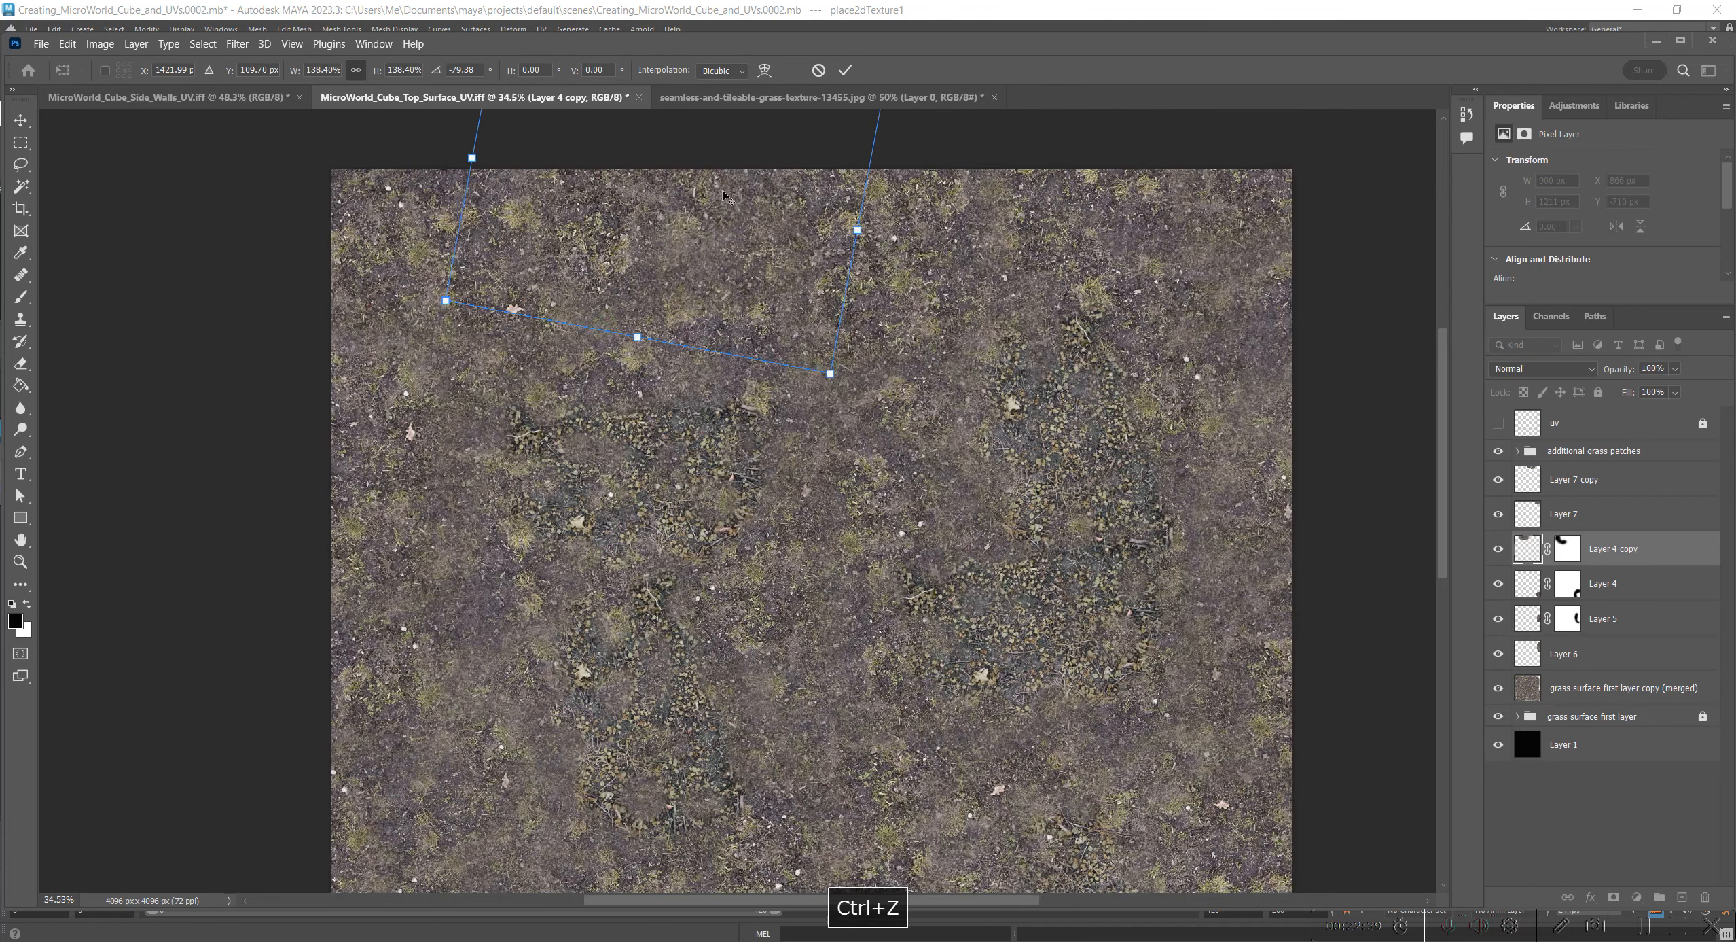
key("ctrl+z")
Step: Rotate the Layer 4 copy to about -89.14° and apply the transform with the patch at about X 688 px, Y -521 px
mouse_move(658, 181)
left_mouse_down()
mouse_move(679, 267)
mouse_move(815, 192)
mouse_move(692, 182)
left_mouse_up()
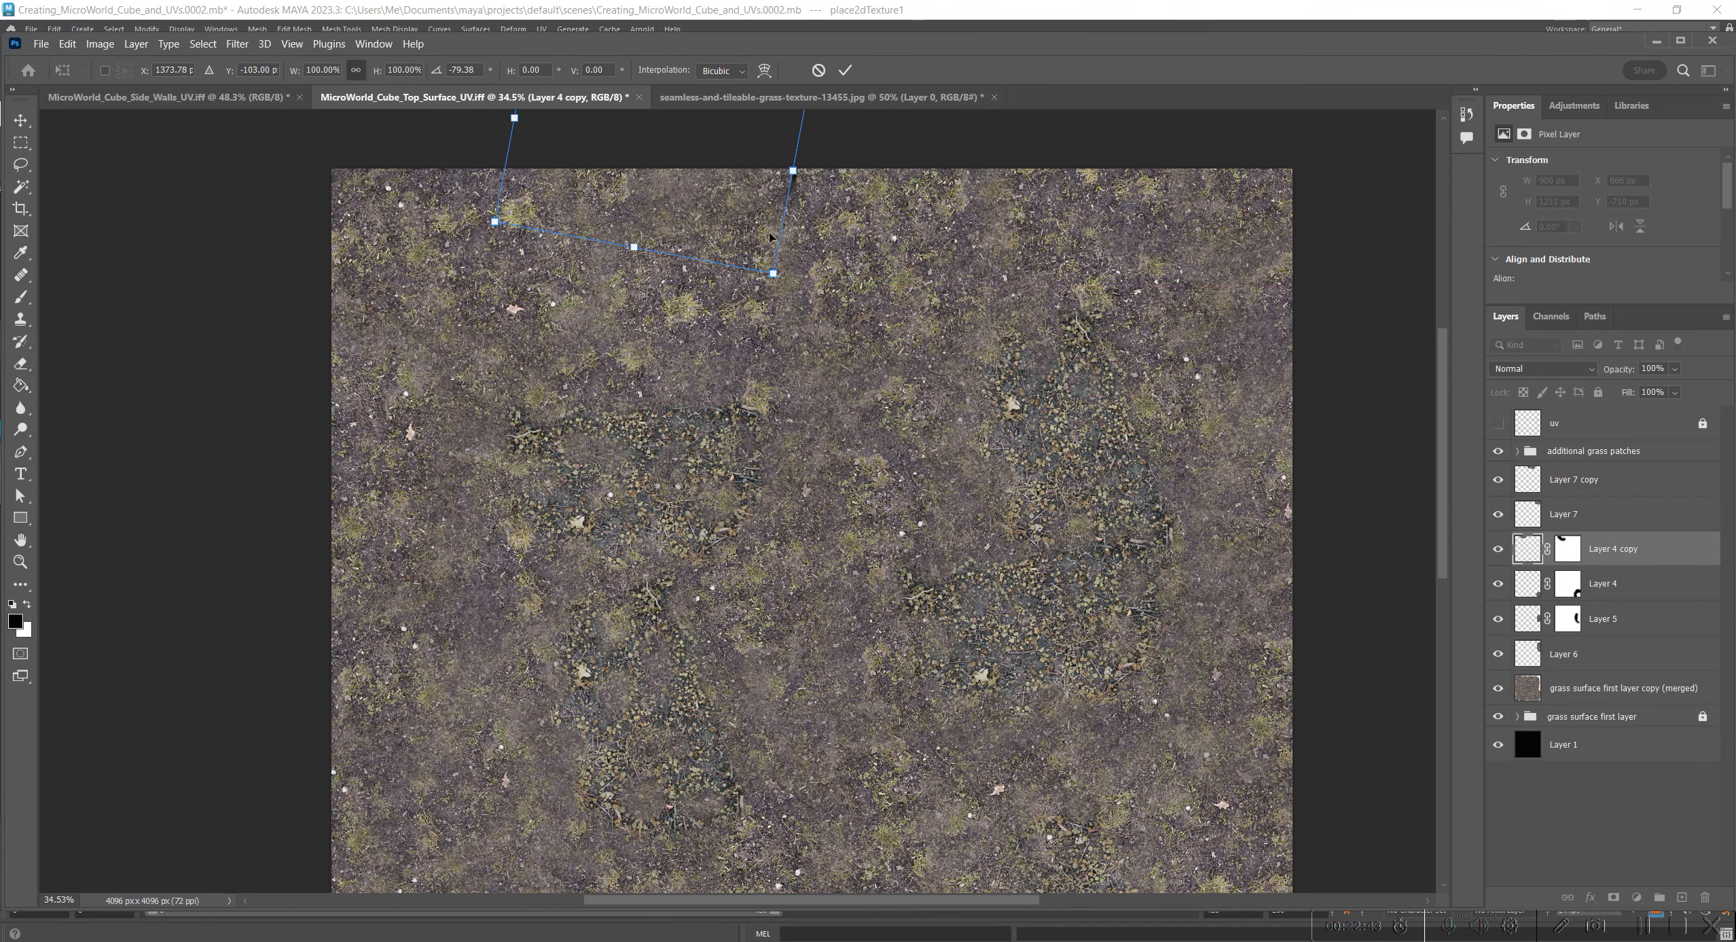
left_click_drag(770, 237, 593, 193)
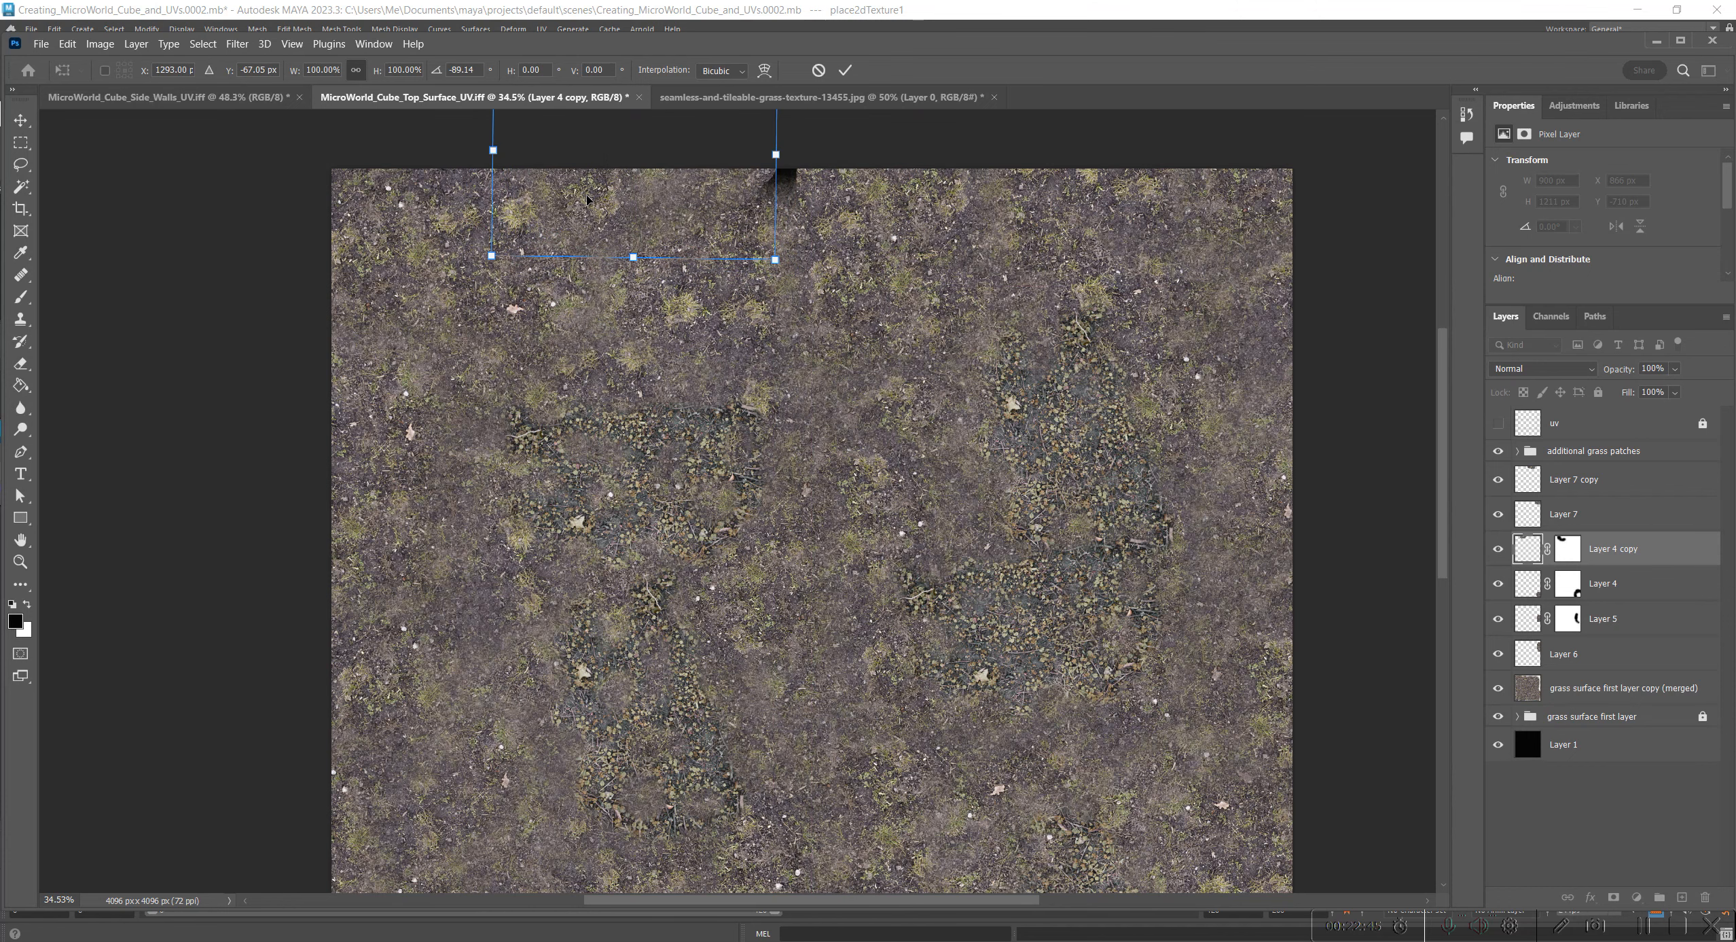
key("Return")
Step: Duplicate Layer 4 copy and move the duplicate over the last black gap in the upper edge at about X 1492 px, Y -587 px
scroll(964, 470, "down", 4)
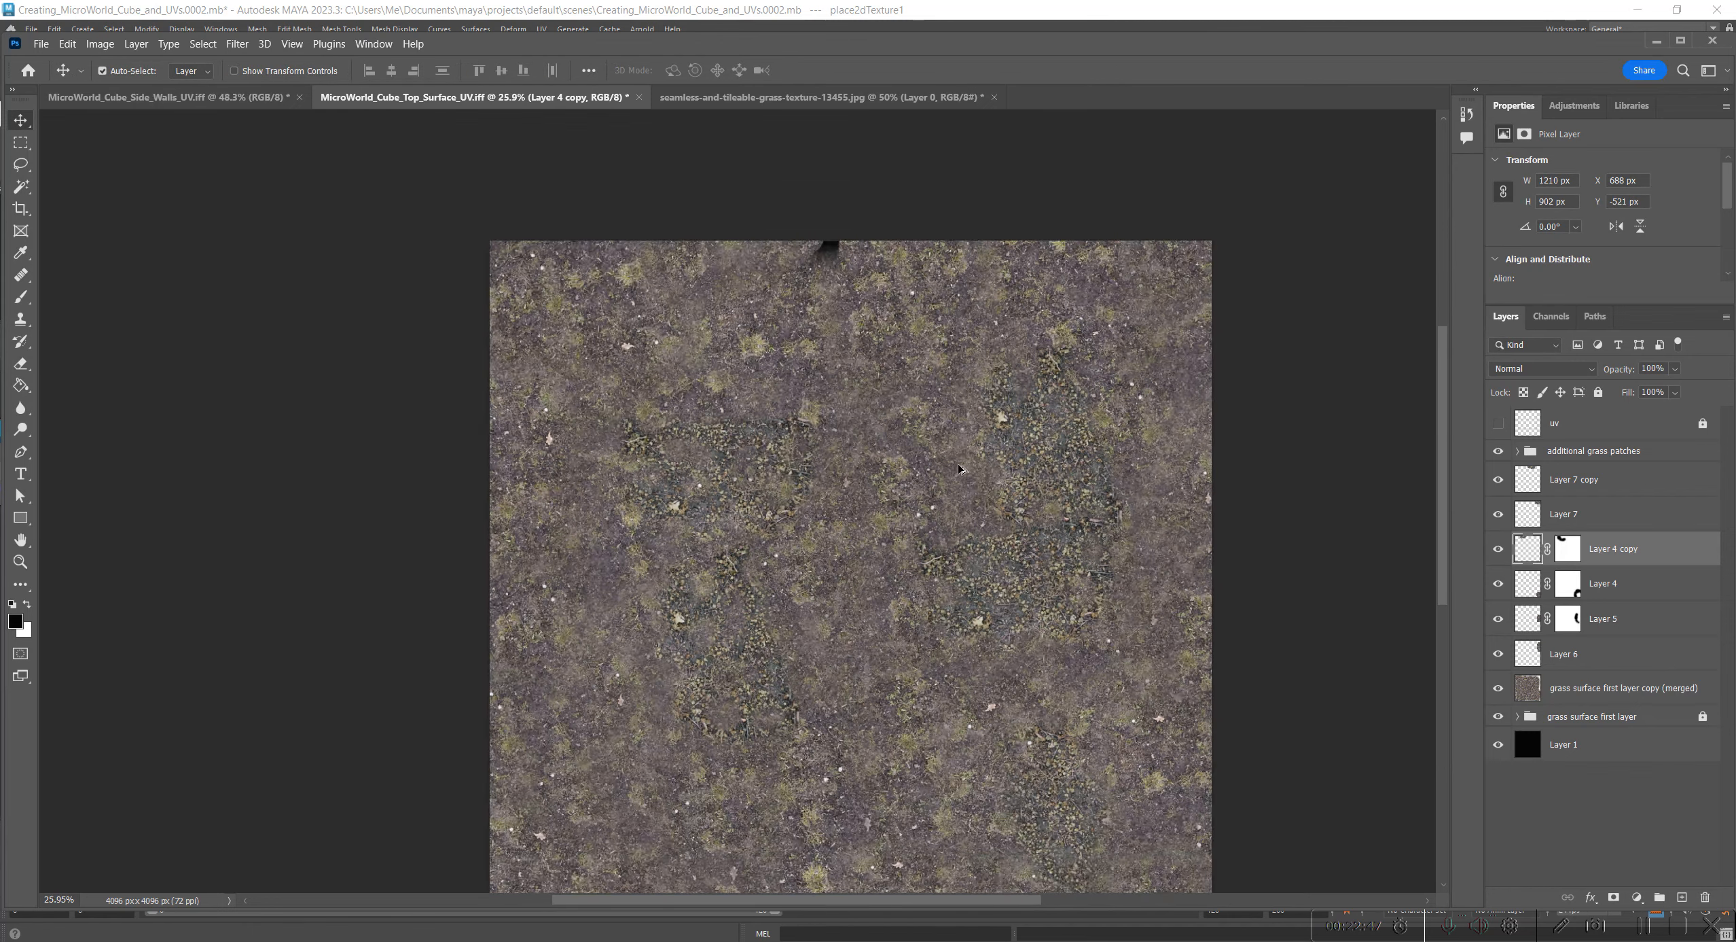
key("space")
left_click_drag(1005, 468, 977, 435)
left_click_drag(1610, 551, 1682, 897)
left_click_drag(747, 293, 769, 251)
scroll(897, 261, "up", 8)
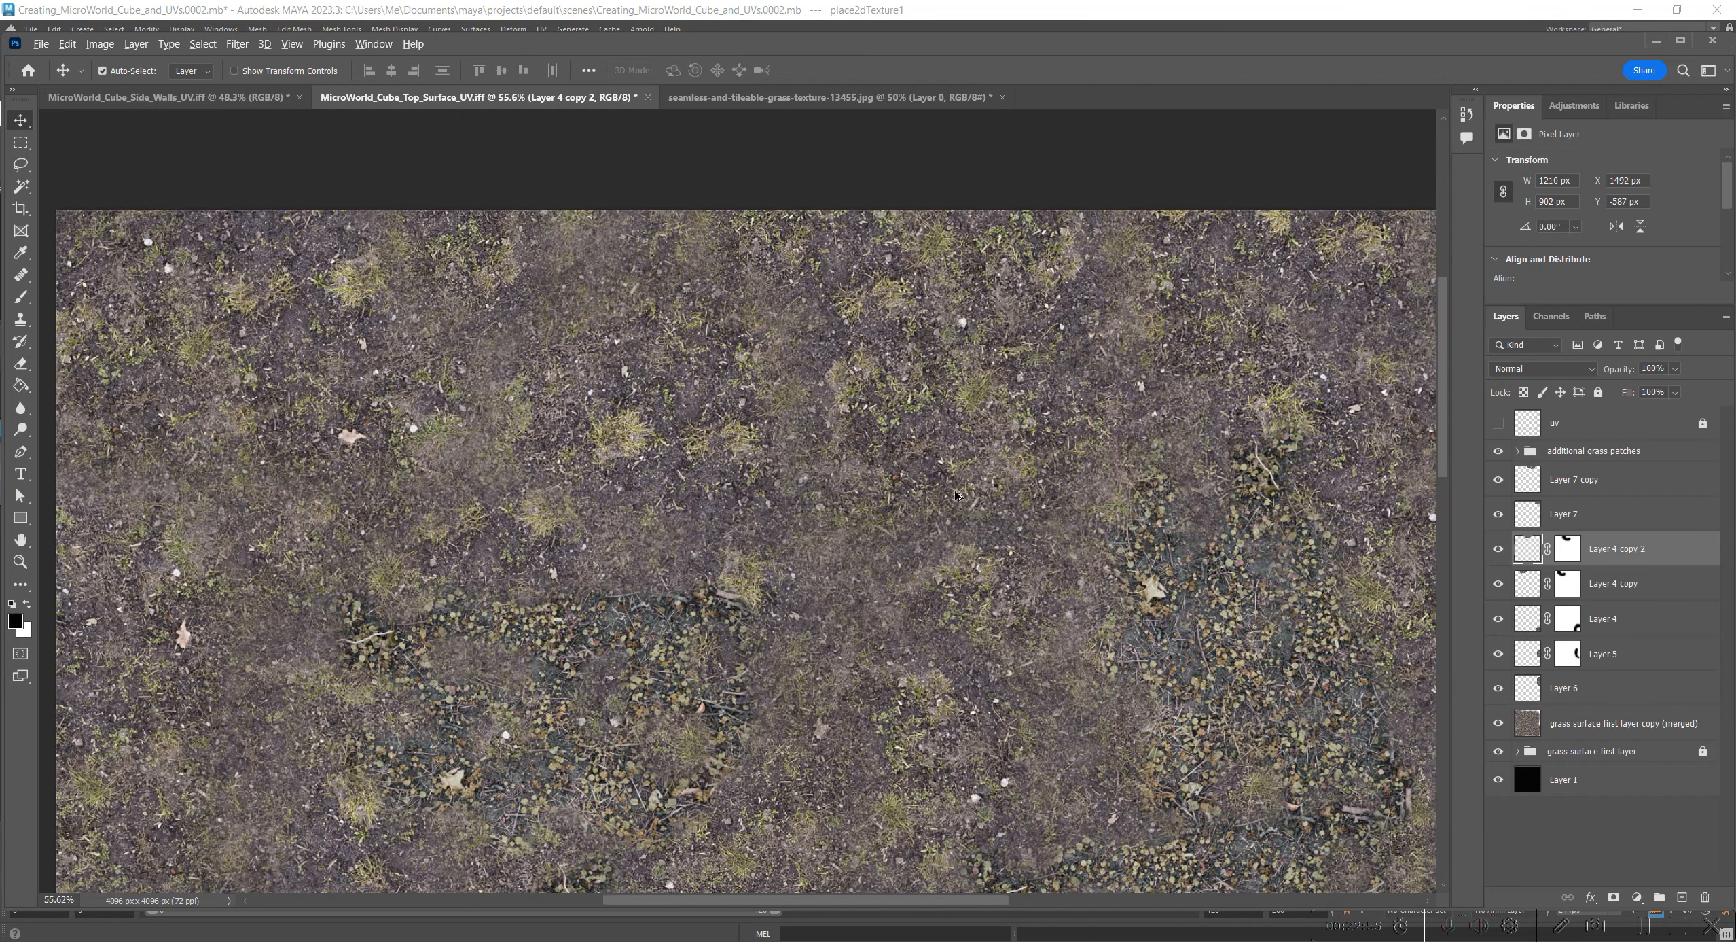
scroll(956, 495, "down", 8)
left_click_drag(1256, 623, 1144, 427)
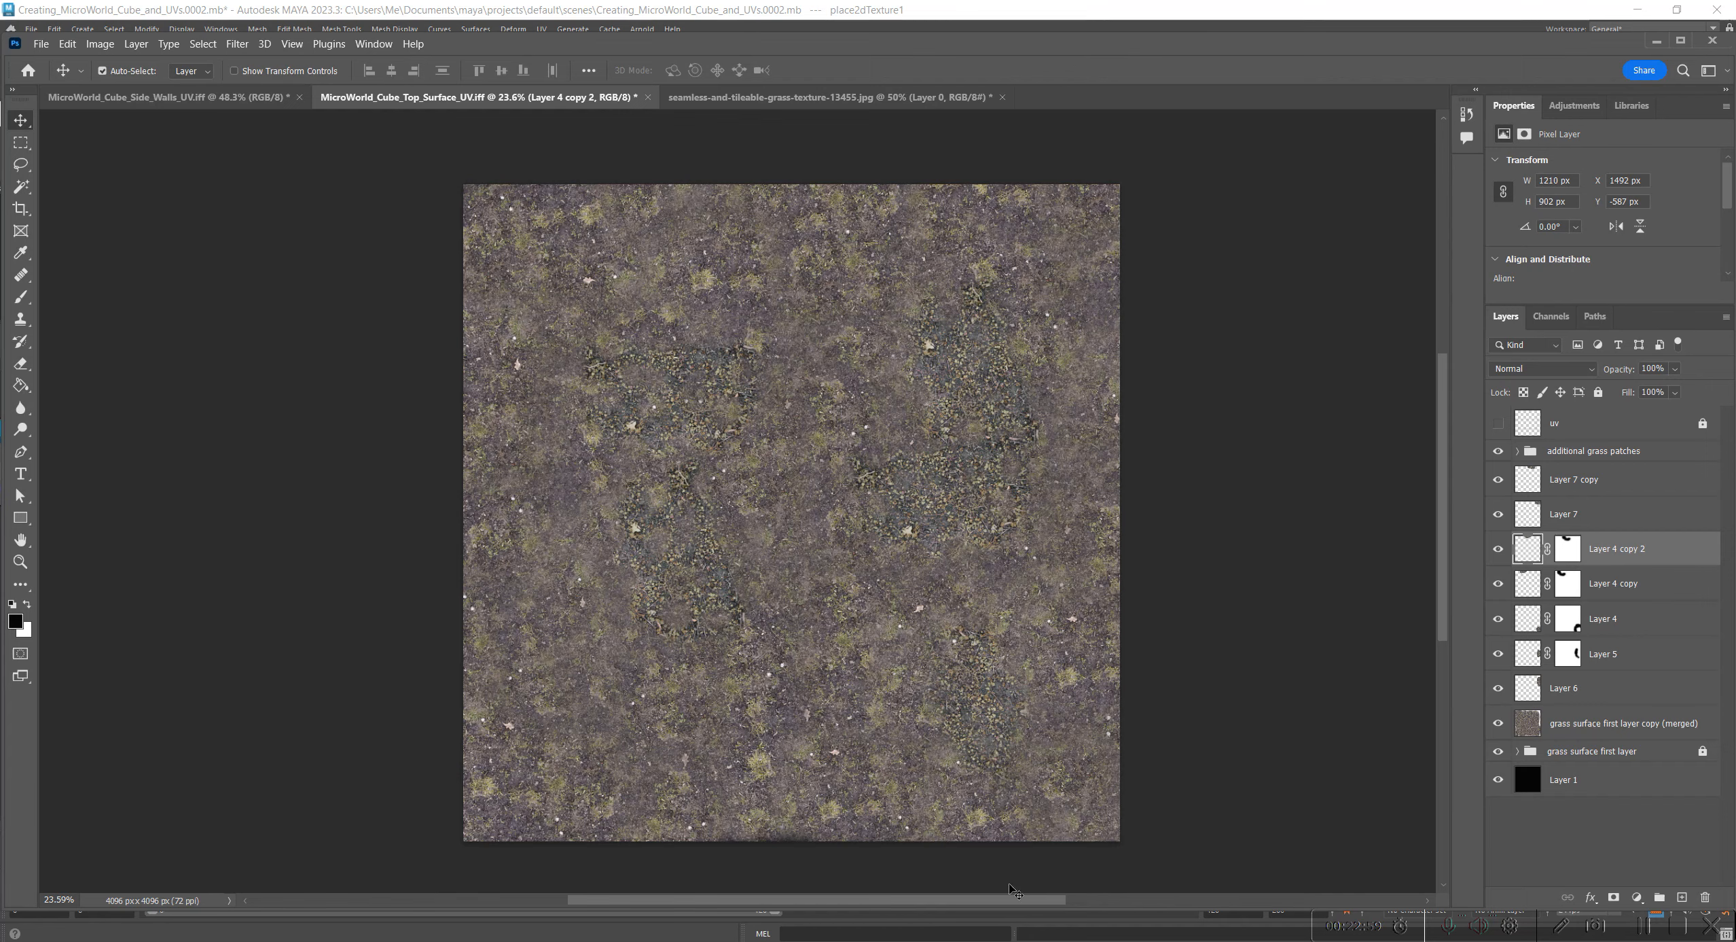
Step: Examine the texture's lower edge and toggle the visibility of the merged grass layer and the patch layers to identify a reusable patch
scroll(744, 815, "up", 7)
left_click_drag(863, 751, 807, 425)
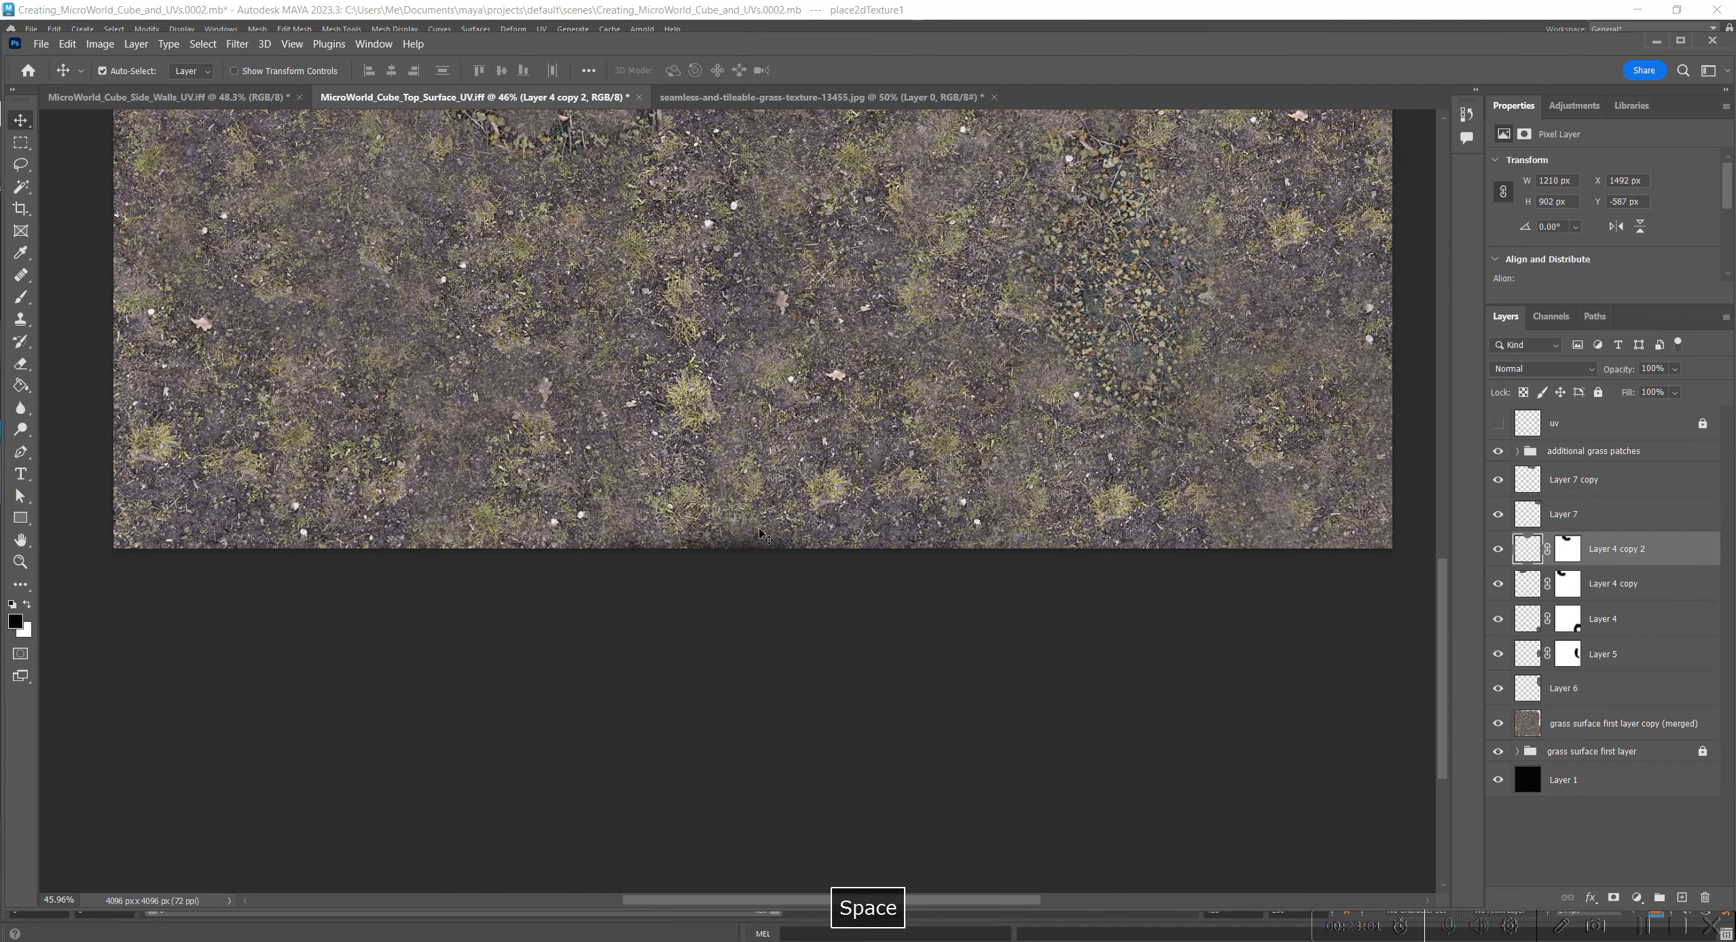
scroll(631, 502, "down", 4)
left_click_drag(436, 286, 436, 368)
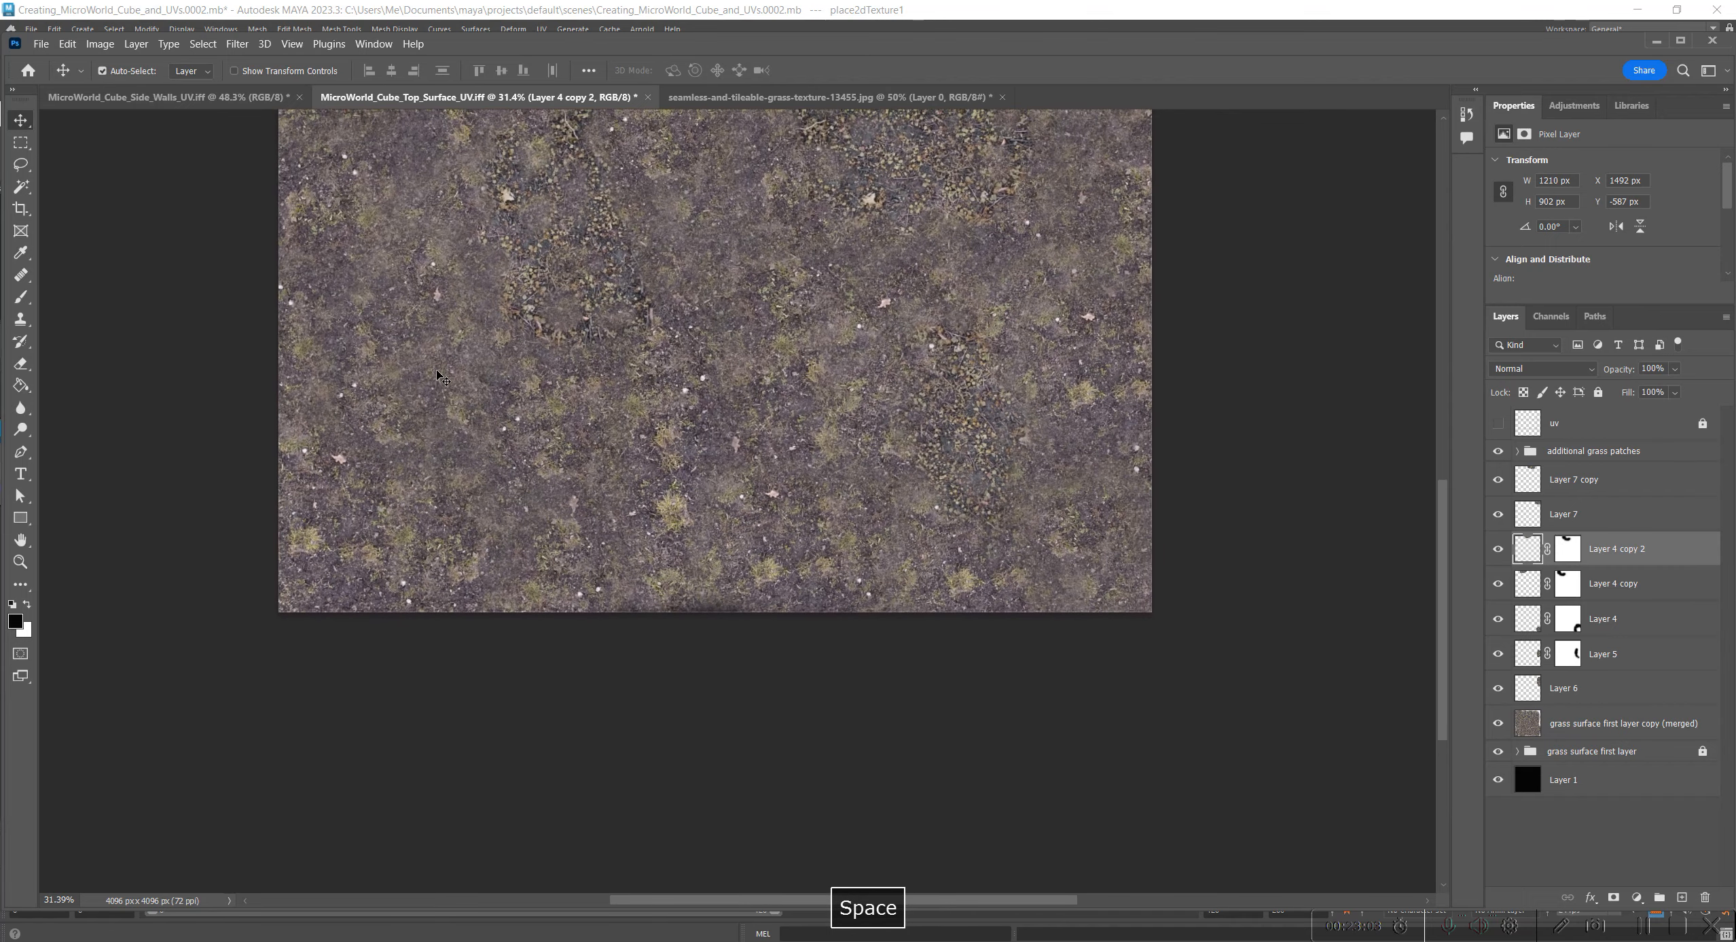
left_click(436, 368)
left_click(1498, 723)
left_click(1499, 723)
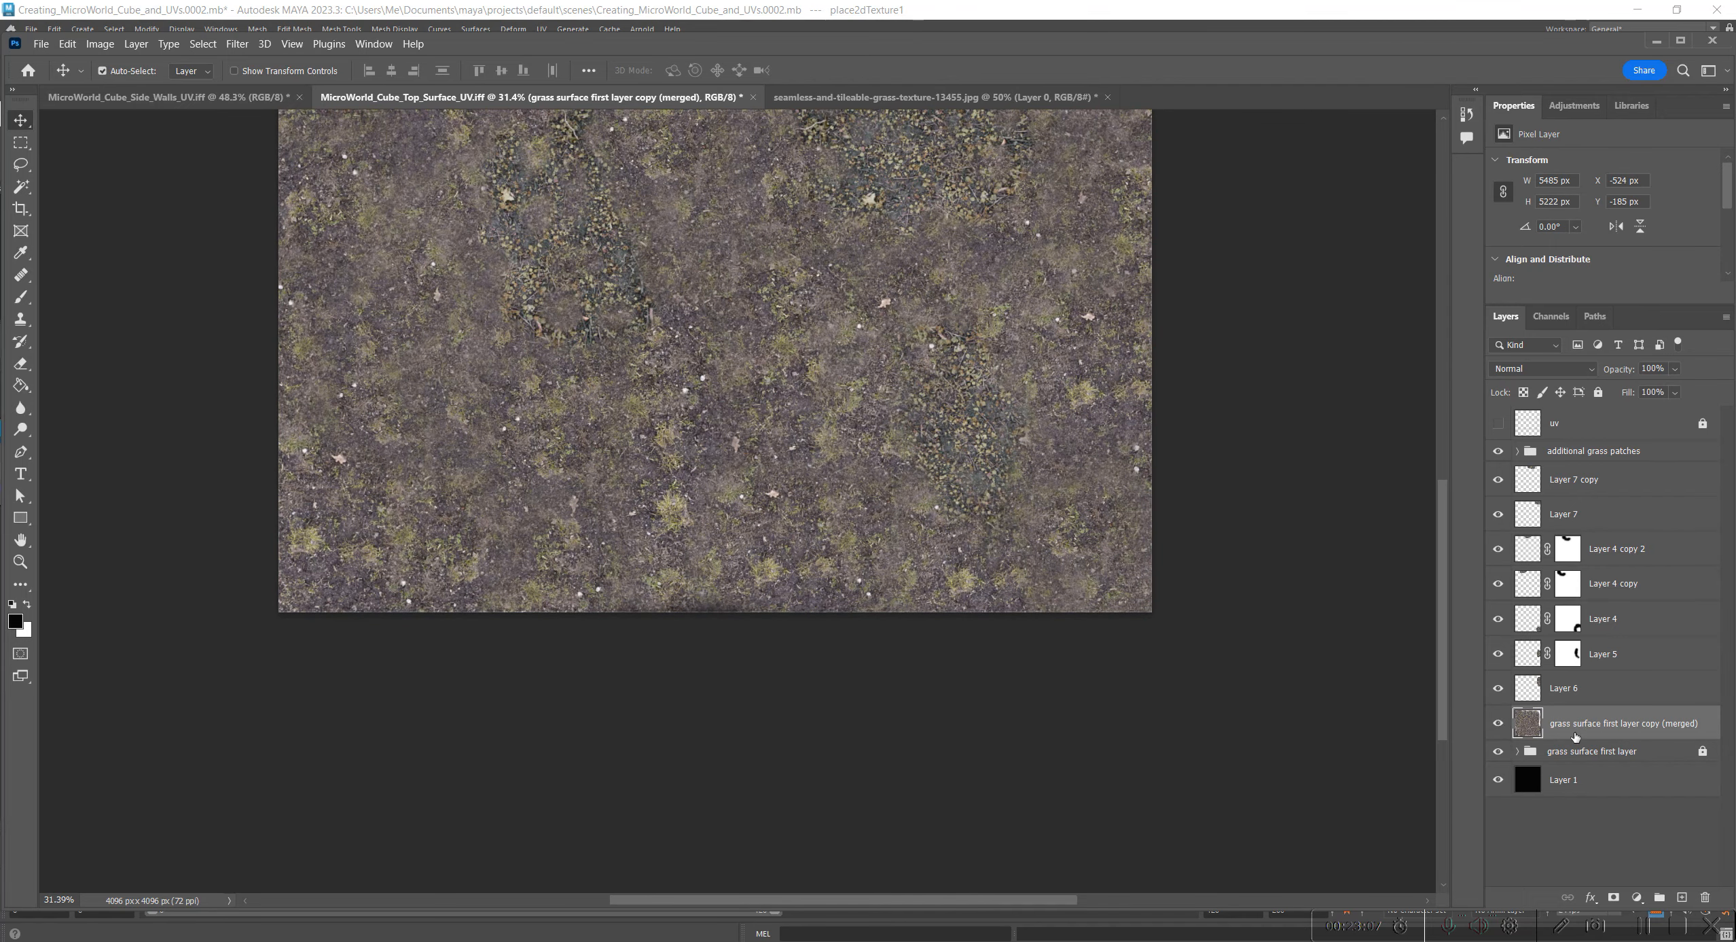
left_click(1498, 584)
left_click(1503, 621)
Step: Duplicate the Layer 4 patch and move the copy over the dark spot on the lower edge at about X 1388 px, Y 3668 px
left_click(1121, 574)
left_click_drag(1114, 560, 1165, 576)
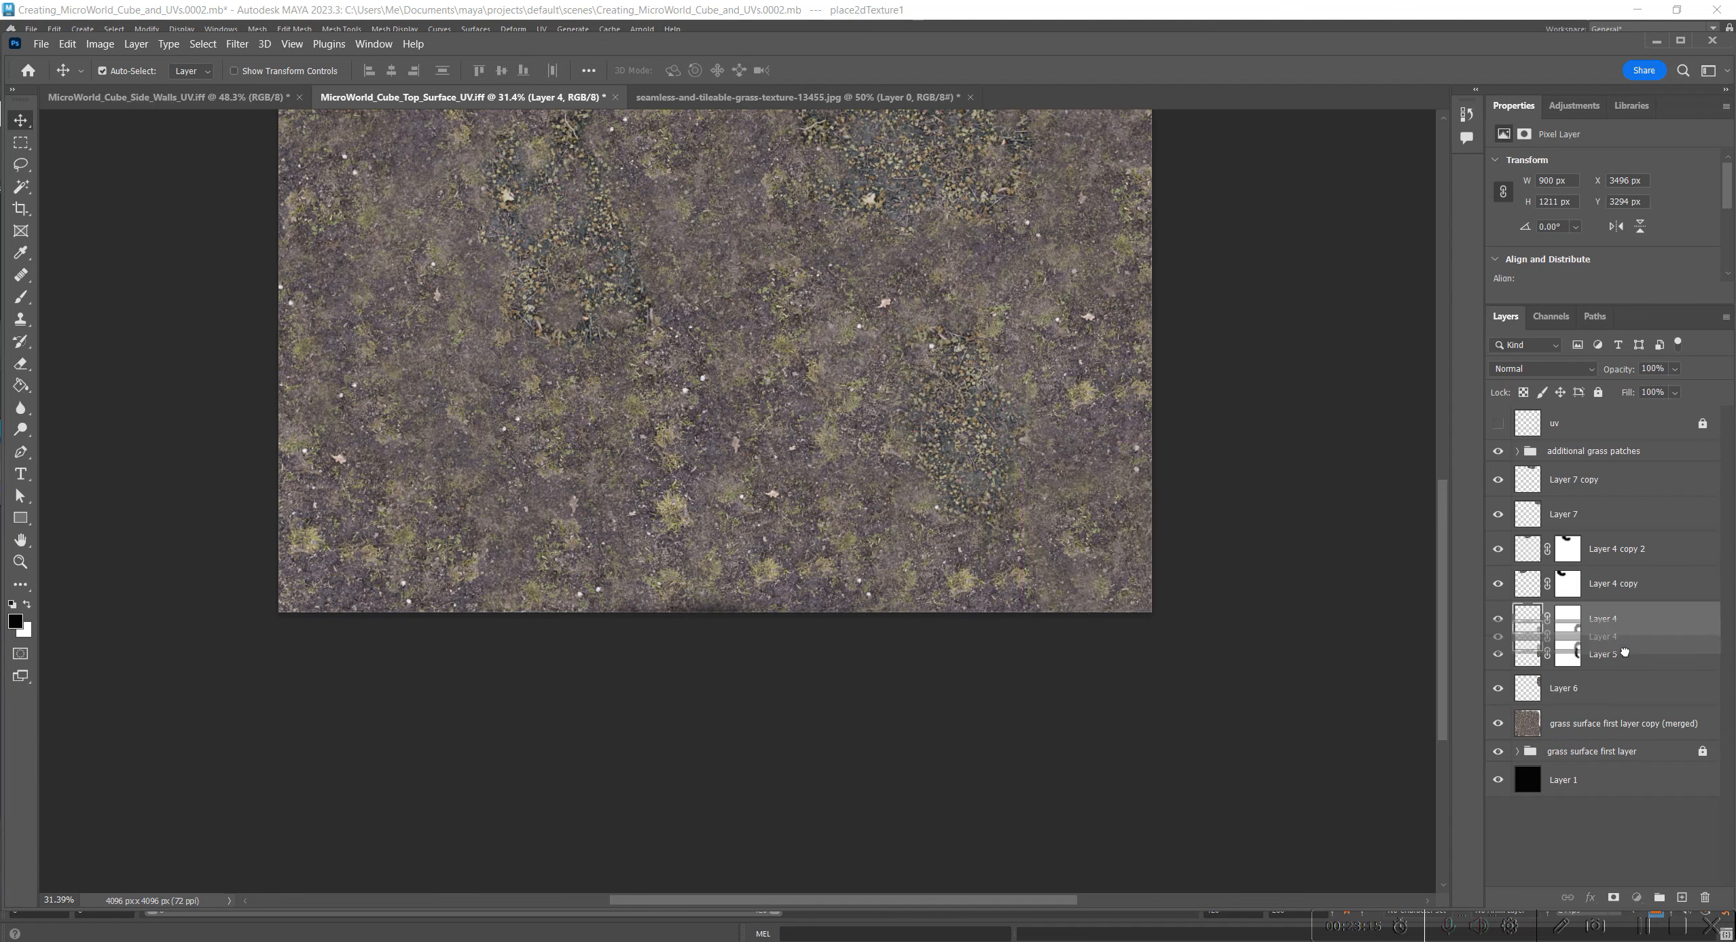
left_click_drag(1620, 624, 1683, 898)
left_click_drag(1263, 705, 667, 623)
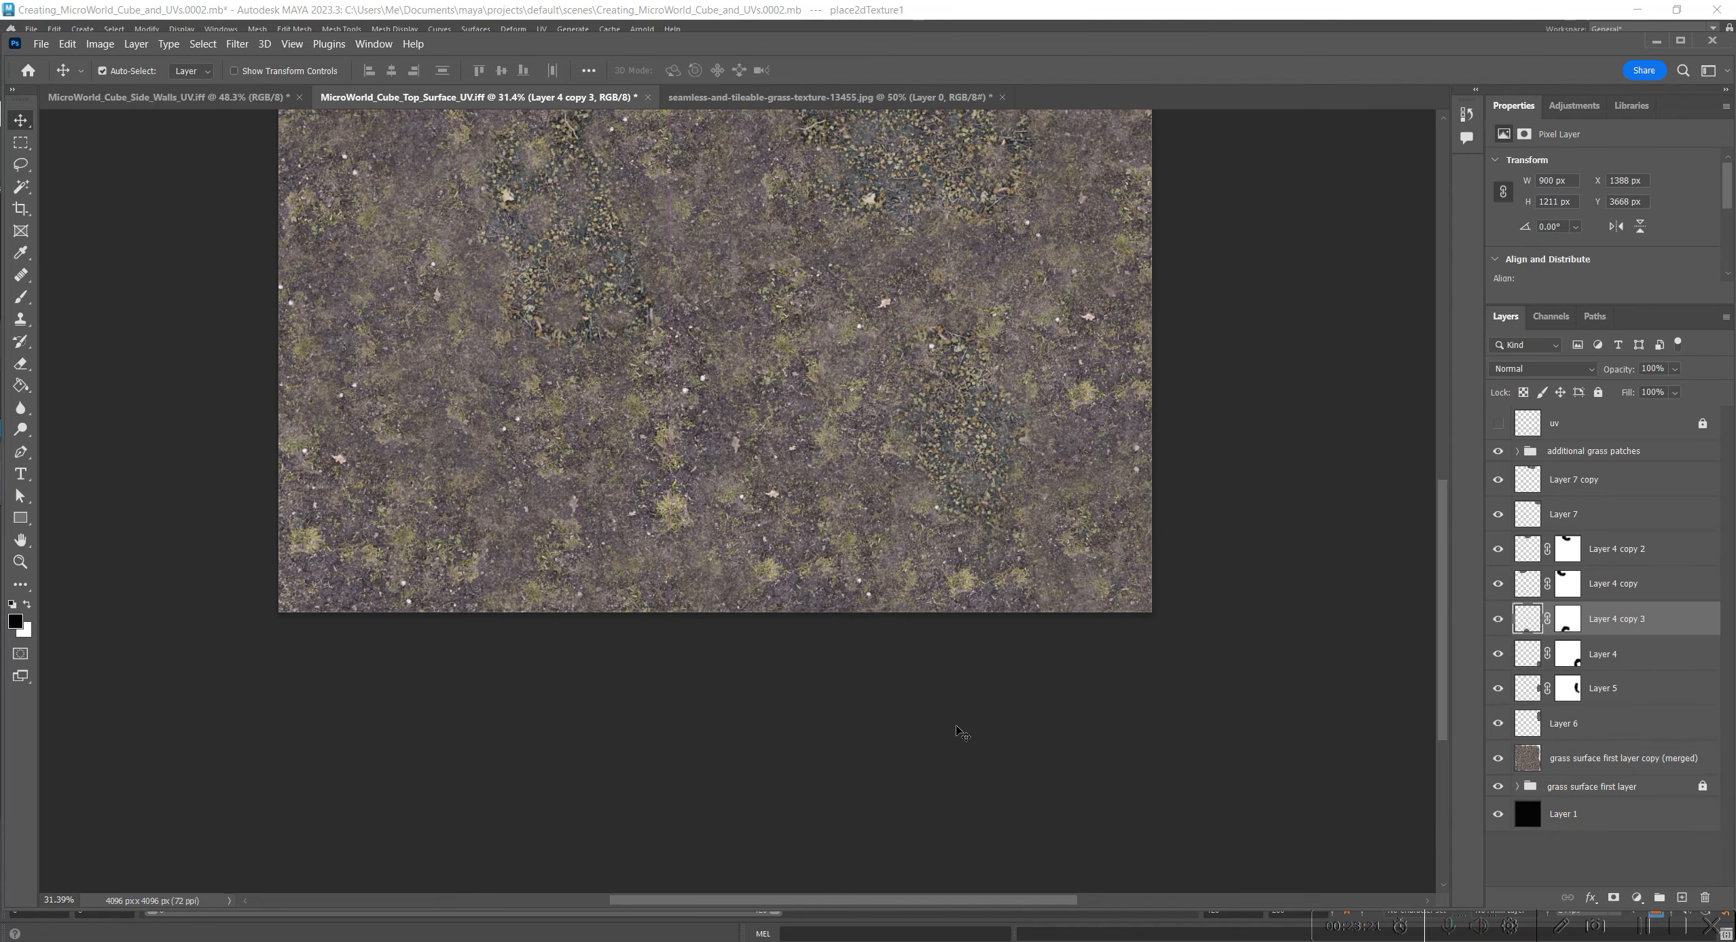
scroll(945, 725, "down", 3)
key("space")
left_click_drag(1213, 470, 1208, 703)
scroll(1089, 581, "down", 2)
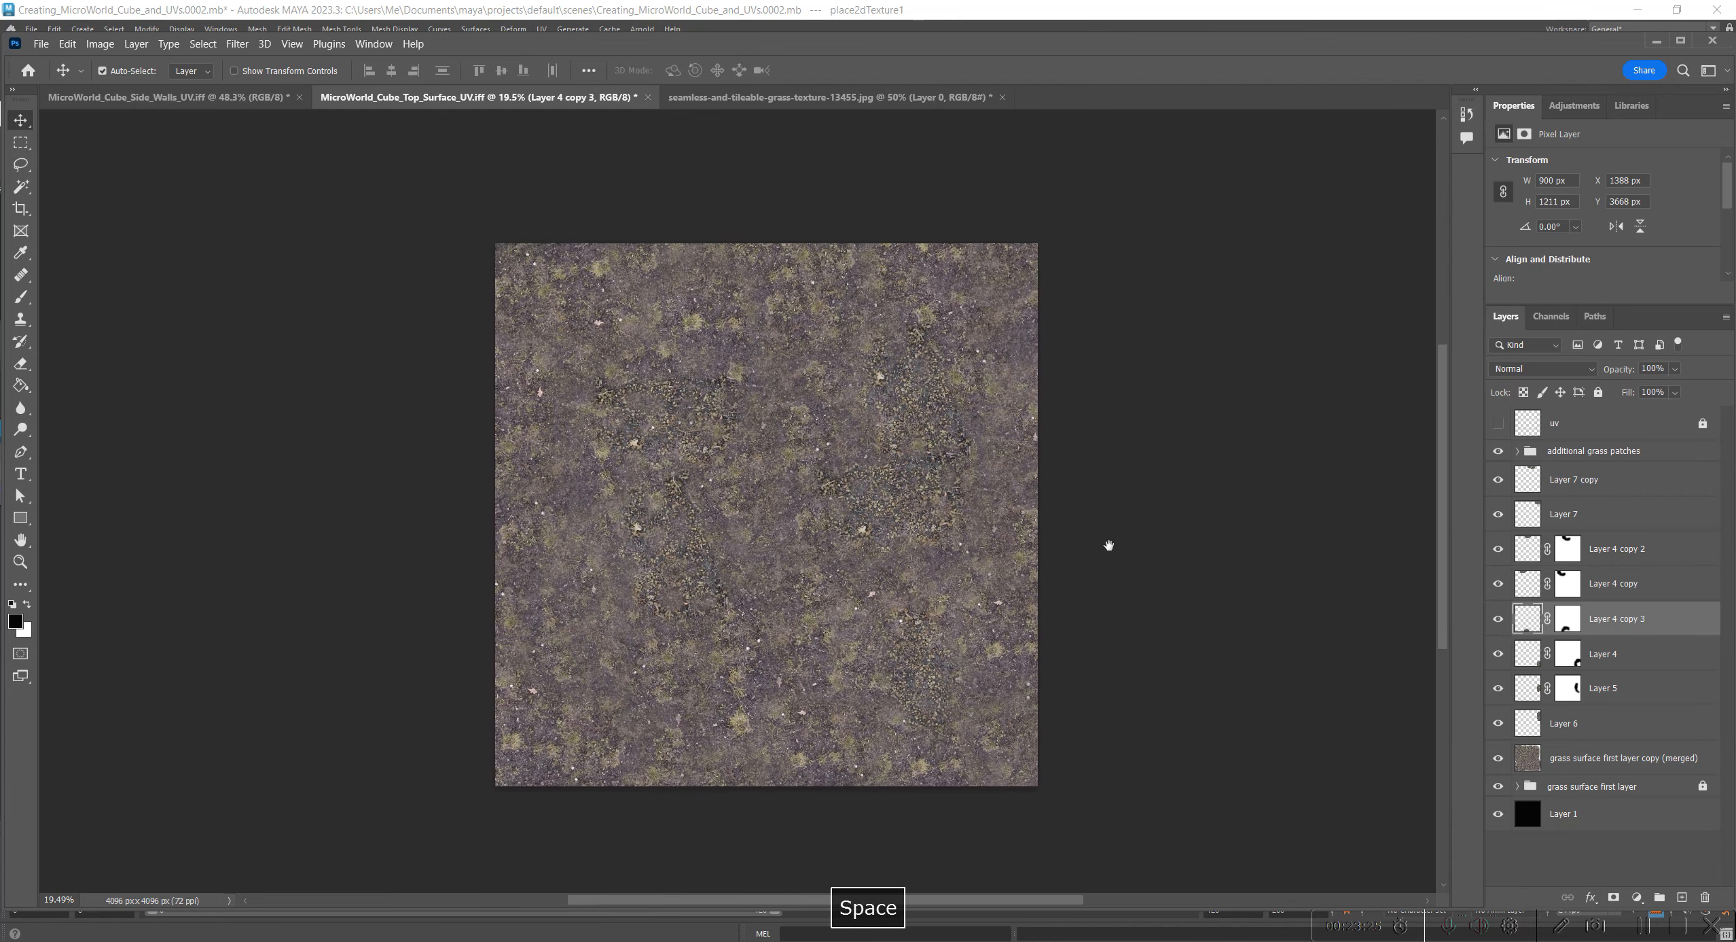
Step: Select the merged grass layer and toggle the additional grass patches group's visibility to compare the texture with and without it
left_click(1624, 757)
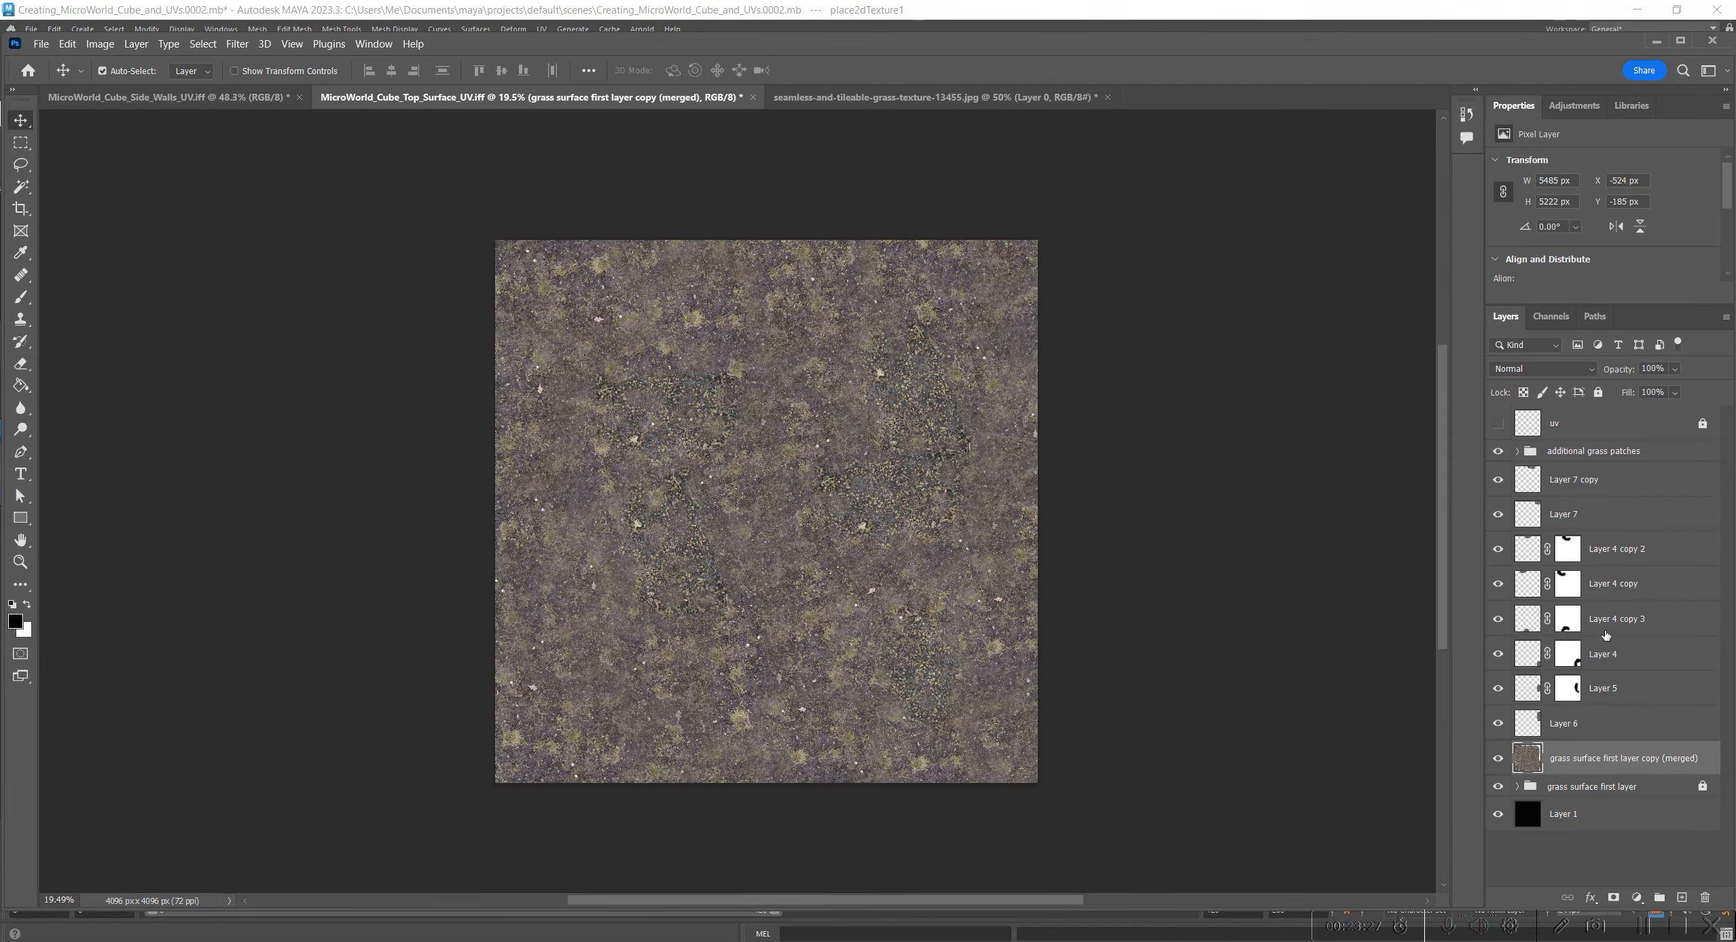
left_click(1497, 452)
left_click(1498, 452)
scroll(1165, 506, "down", 1)
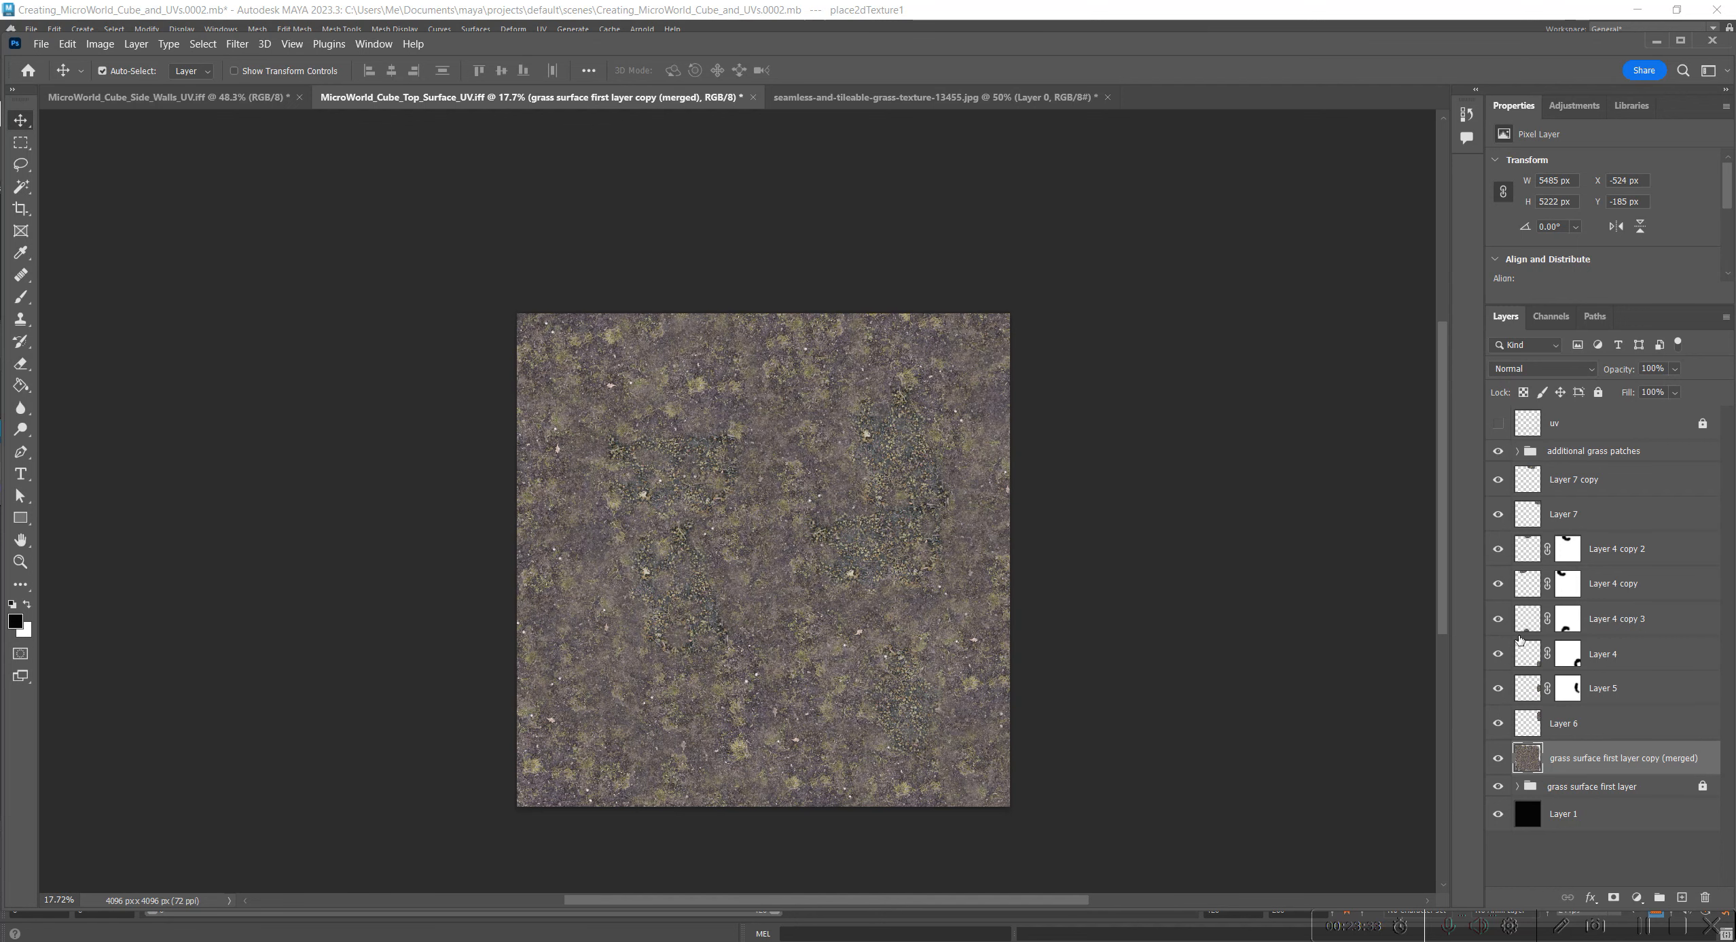
key("ctrl+s")
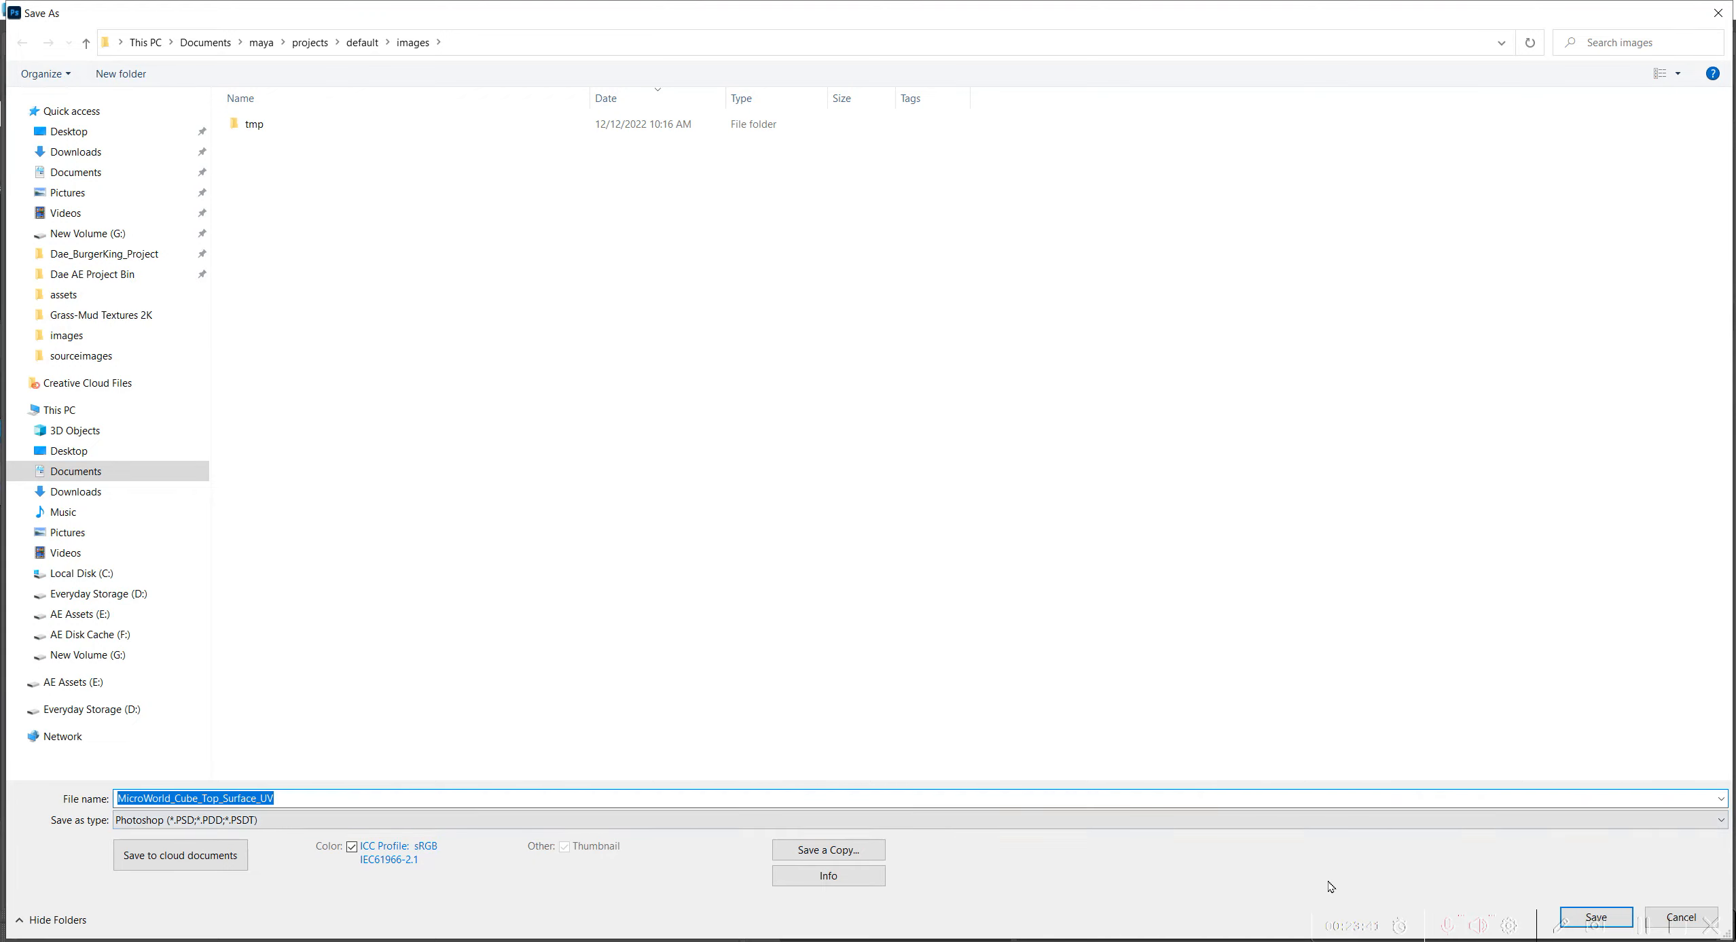
key("Escape")
key("ctrl")
key("ctrl")
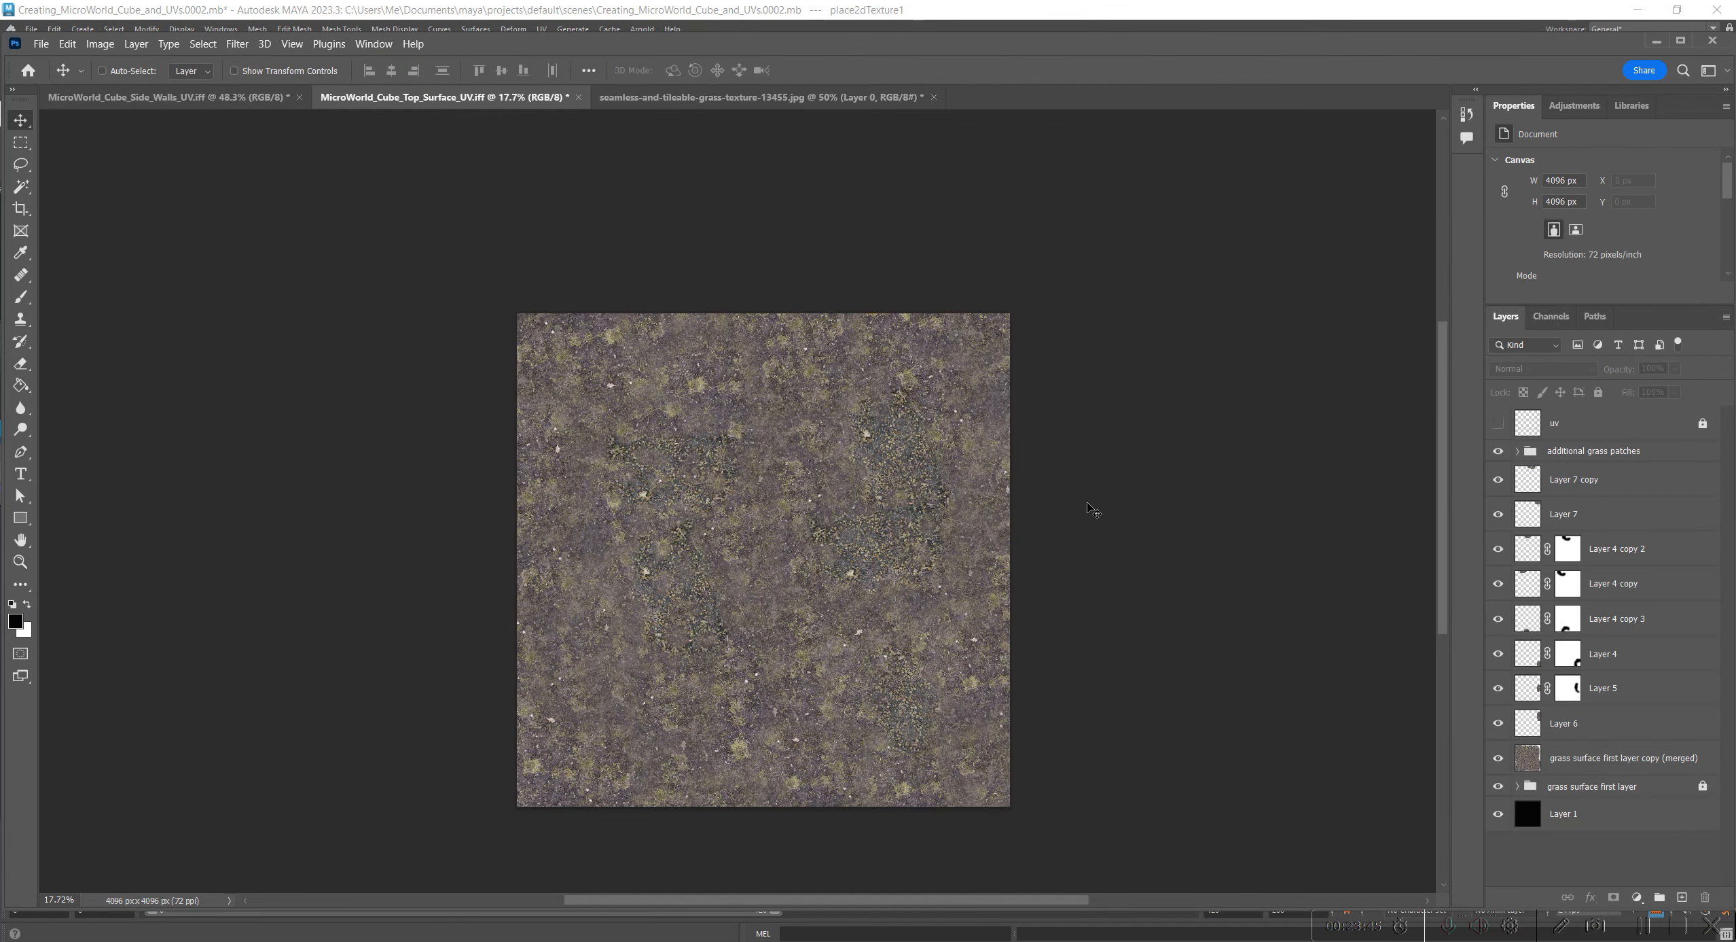
Step: Start saving the document as a Photoshop file and enter the name MicroWorld_Cube_Top_Surface_Second_Example
key("ctrl+shift+s")
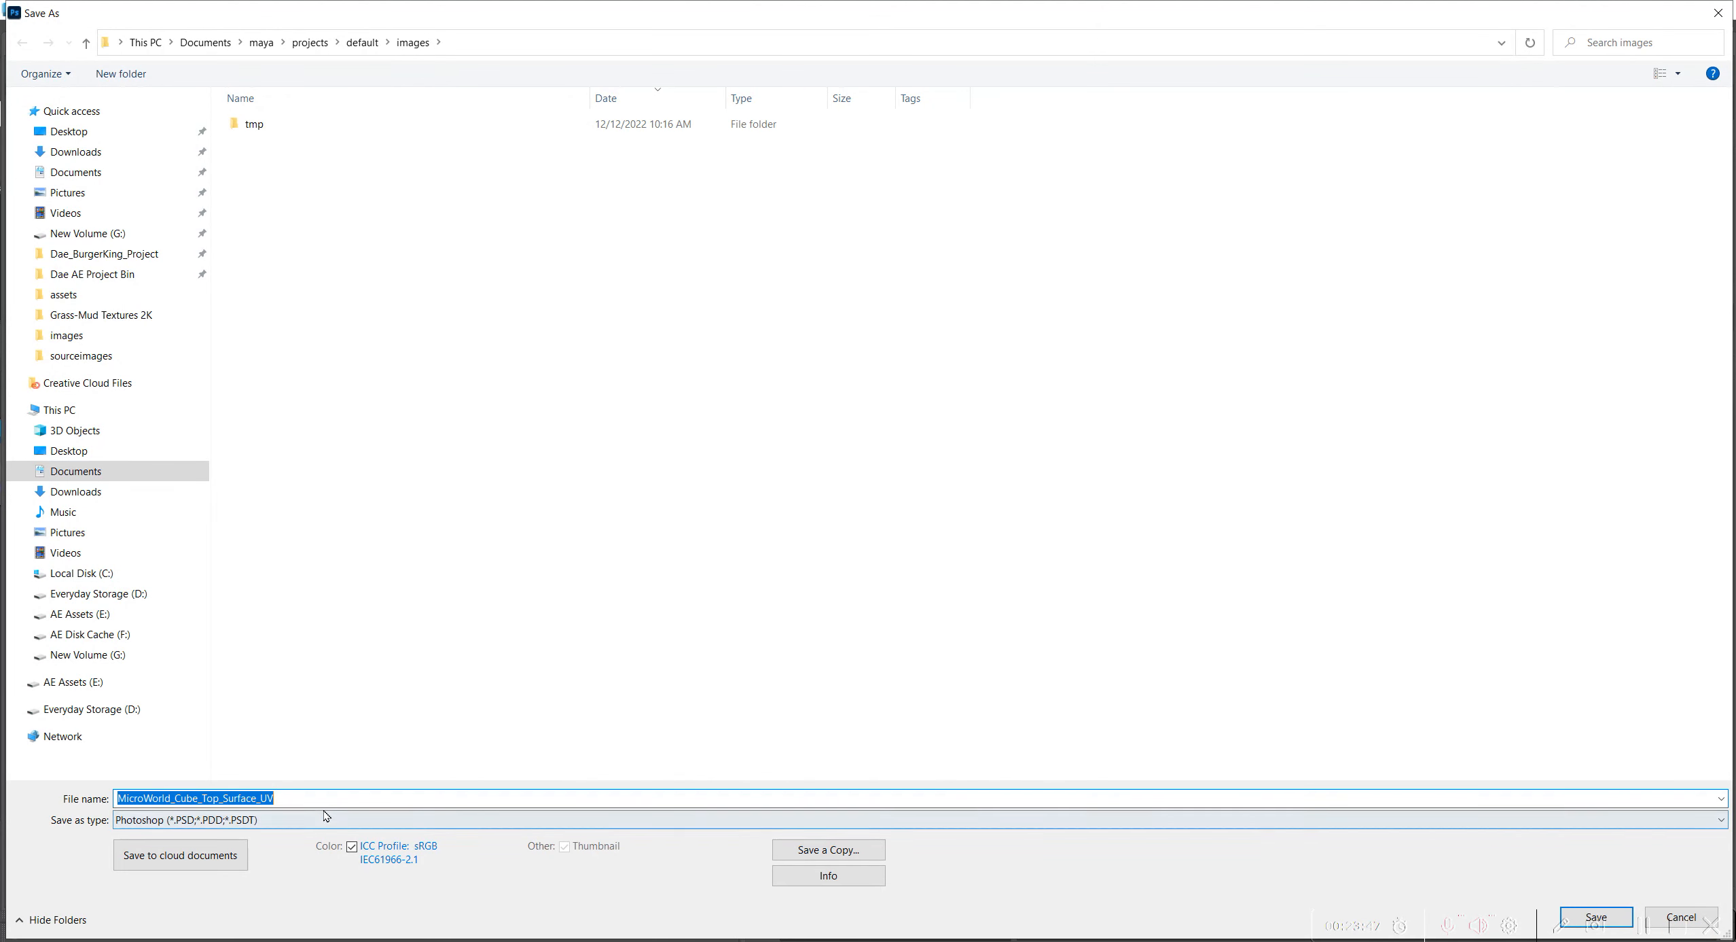
left_click(265, 799)
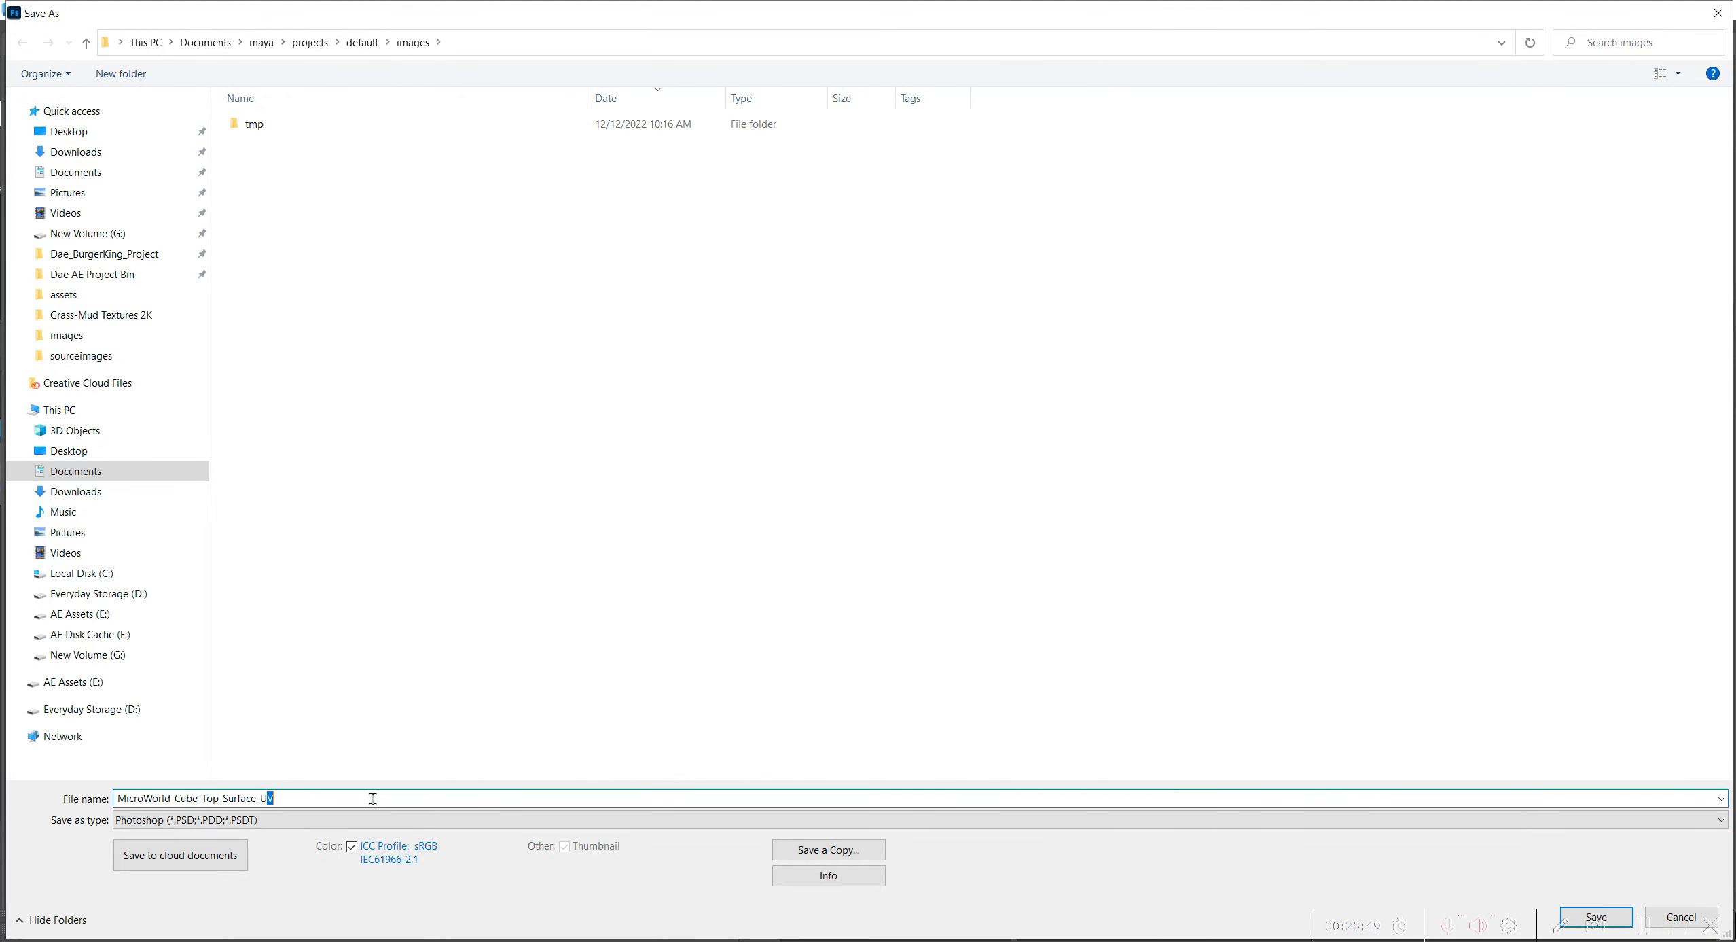
key("BackSpace")
key("BackSpace")
type("Second_Example")
Step: Save the document to the Desktop under the existing name MicroWorld_Cube_Top_Surface_Example, replacing that file
left_click(72, 136)
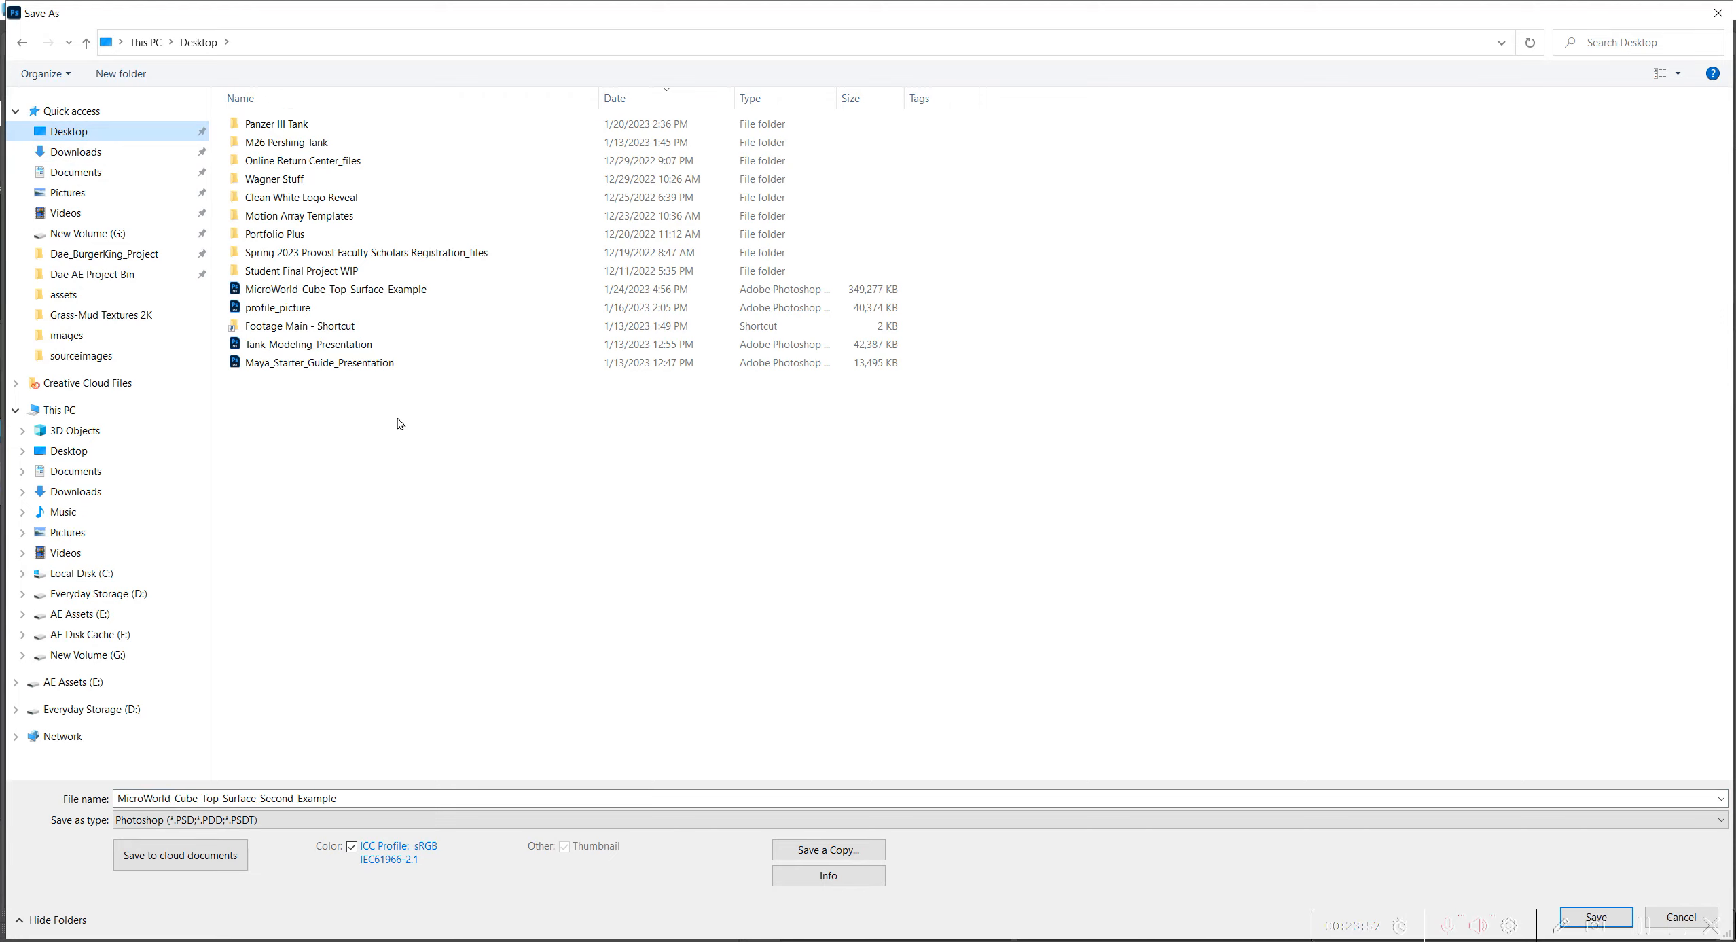
double_click(326, 289)
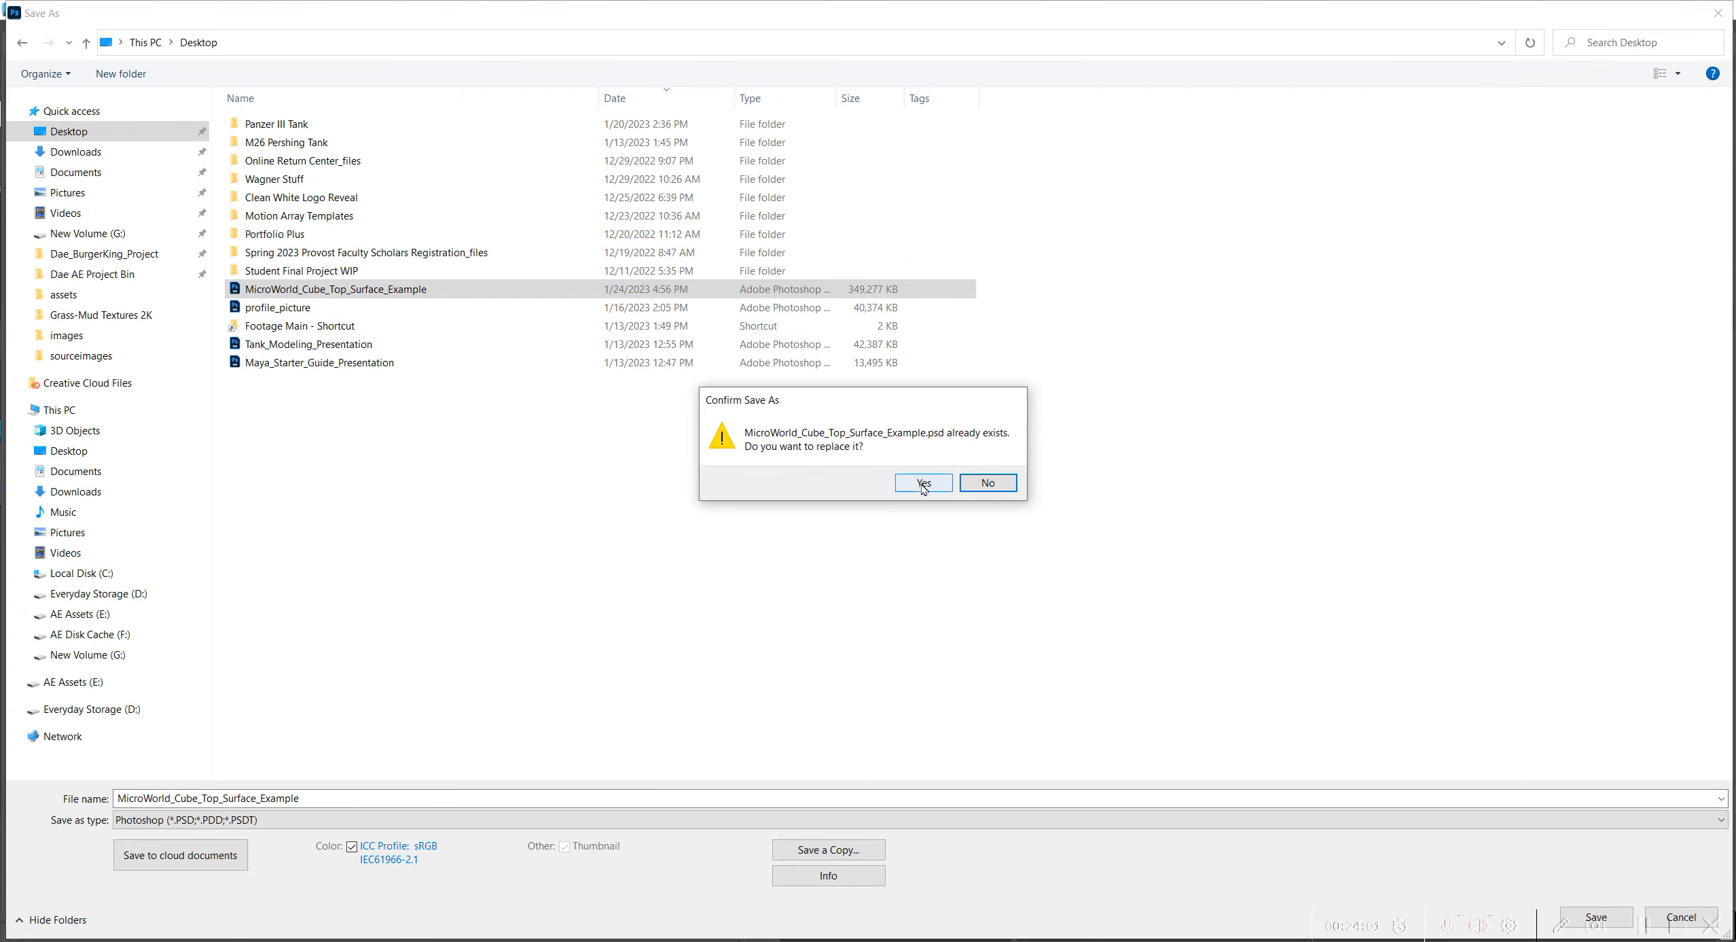
left_click(924, 483)
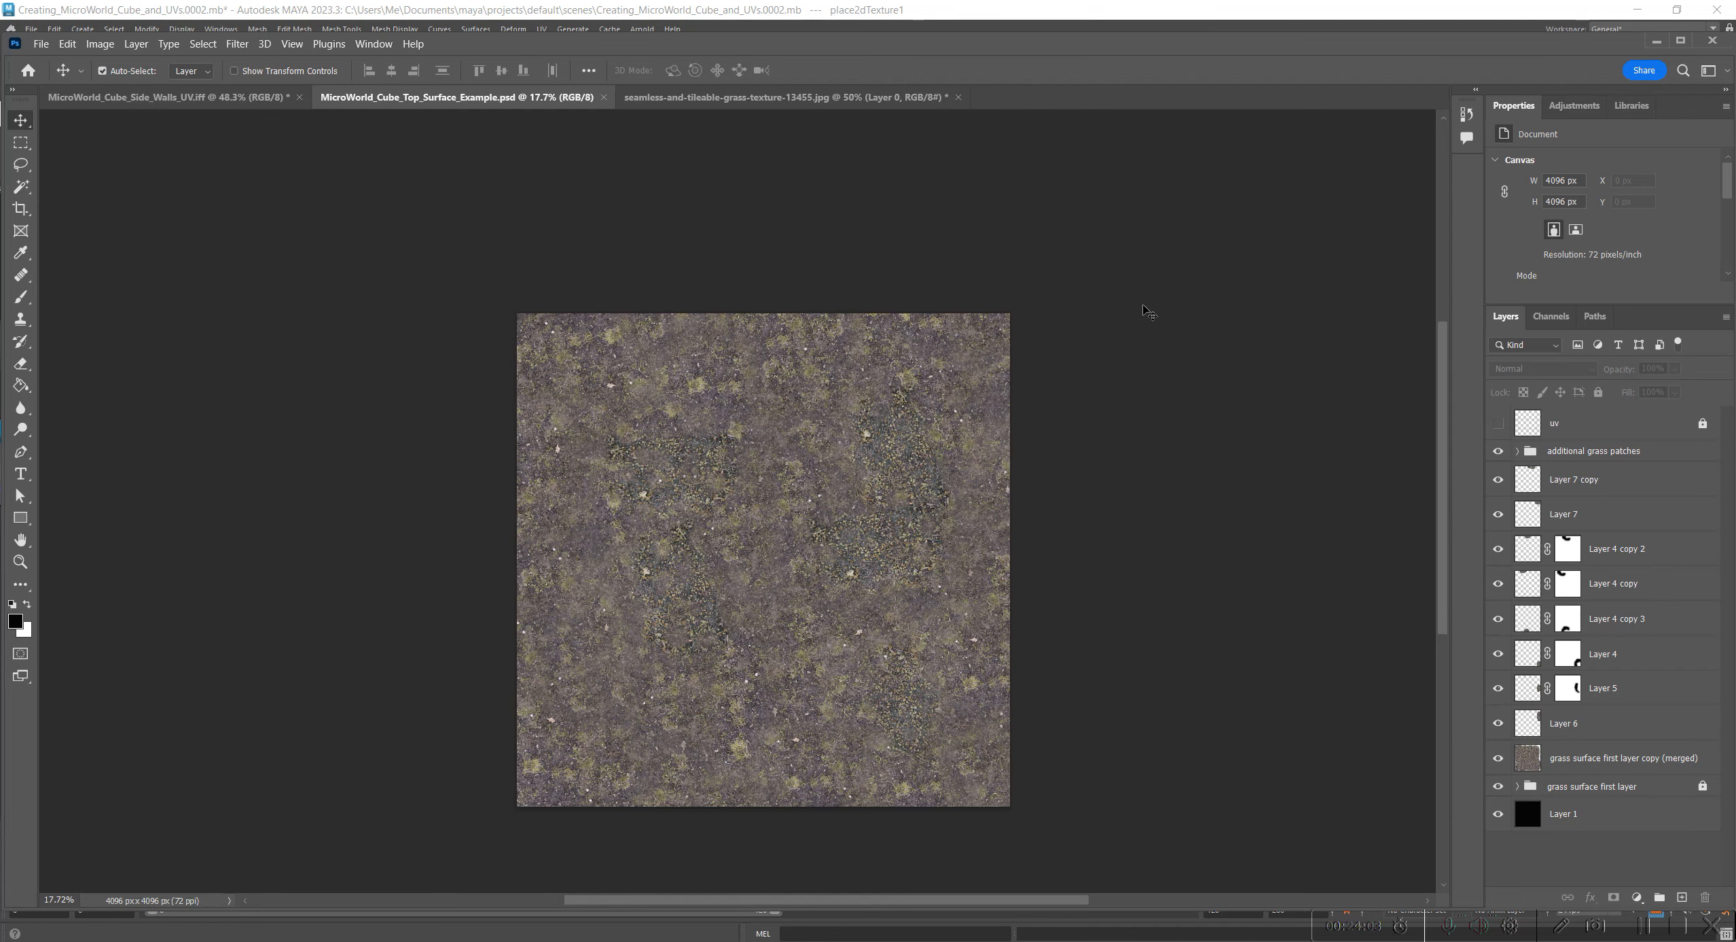
Step: Try to save a maximum-quality JPEG copy into the sourceimages folder, replacing the existing MicroWorld_Cube_Top_Surface_Second_Example file
key("ctrl+alt+s")
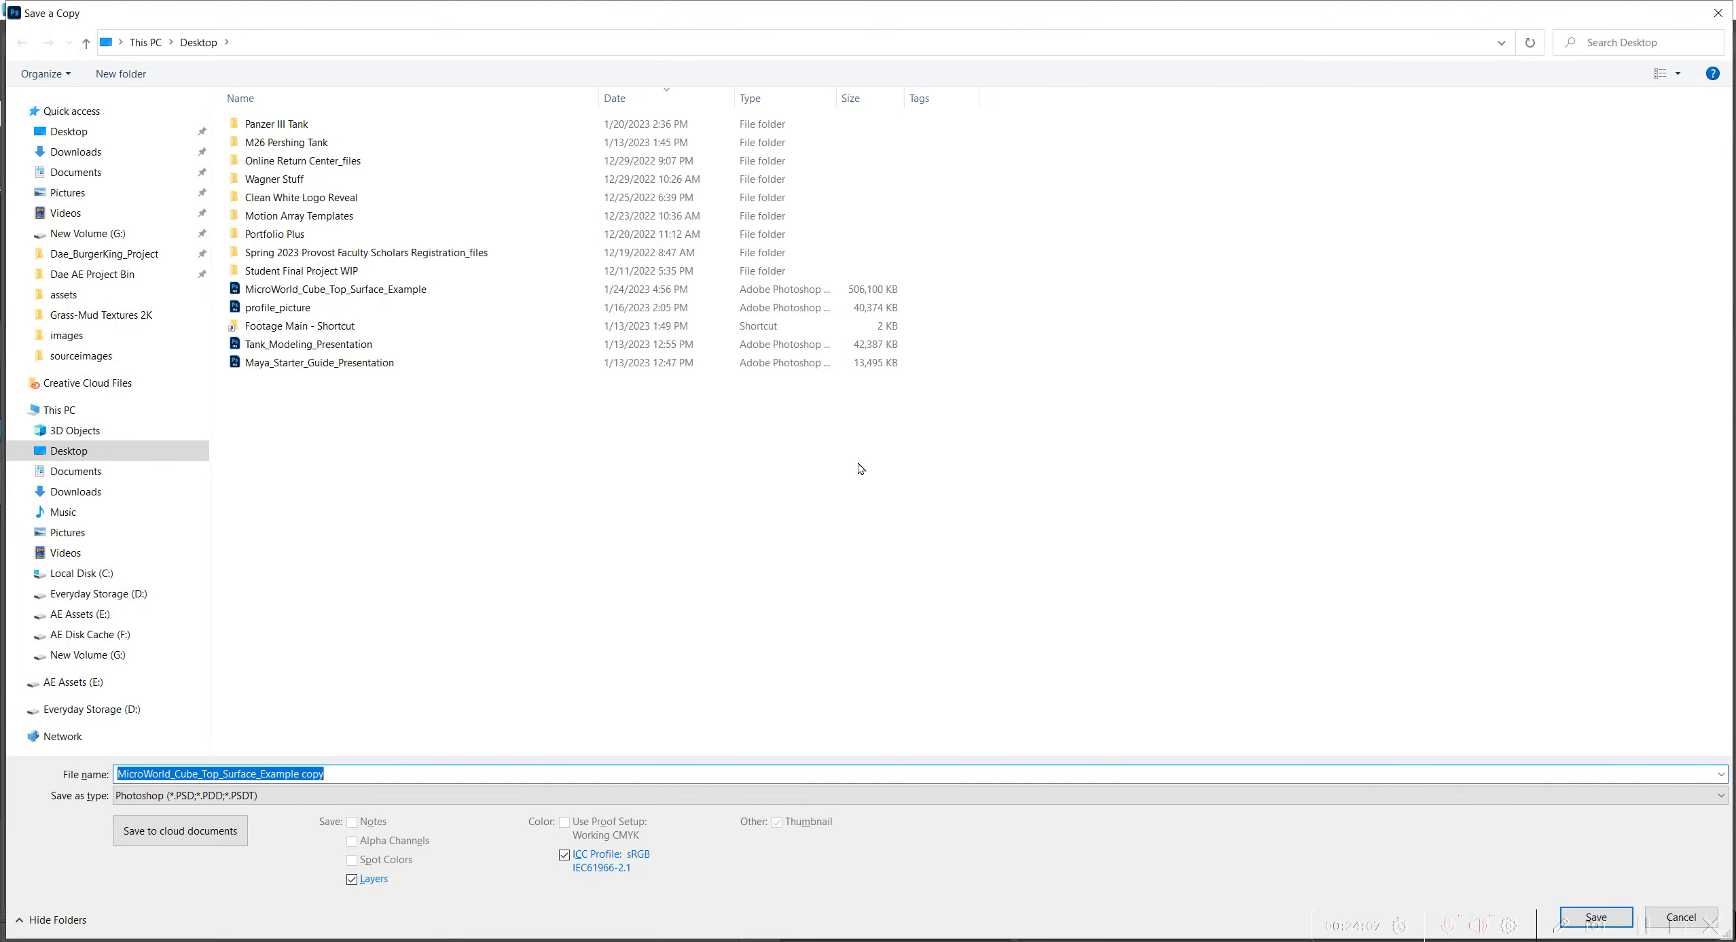
left_click(395, 796)
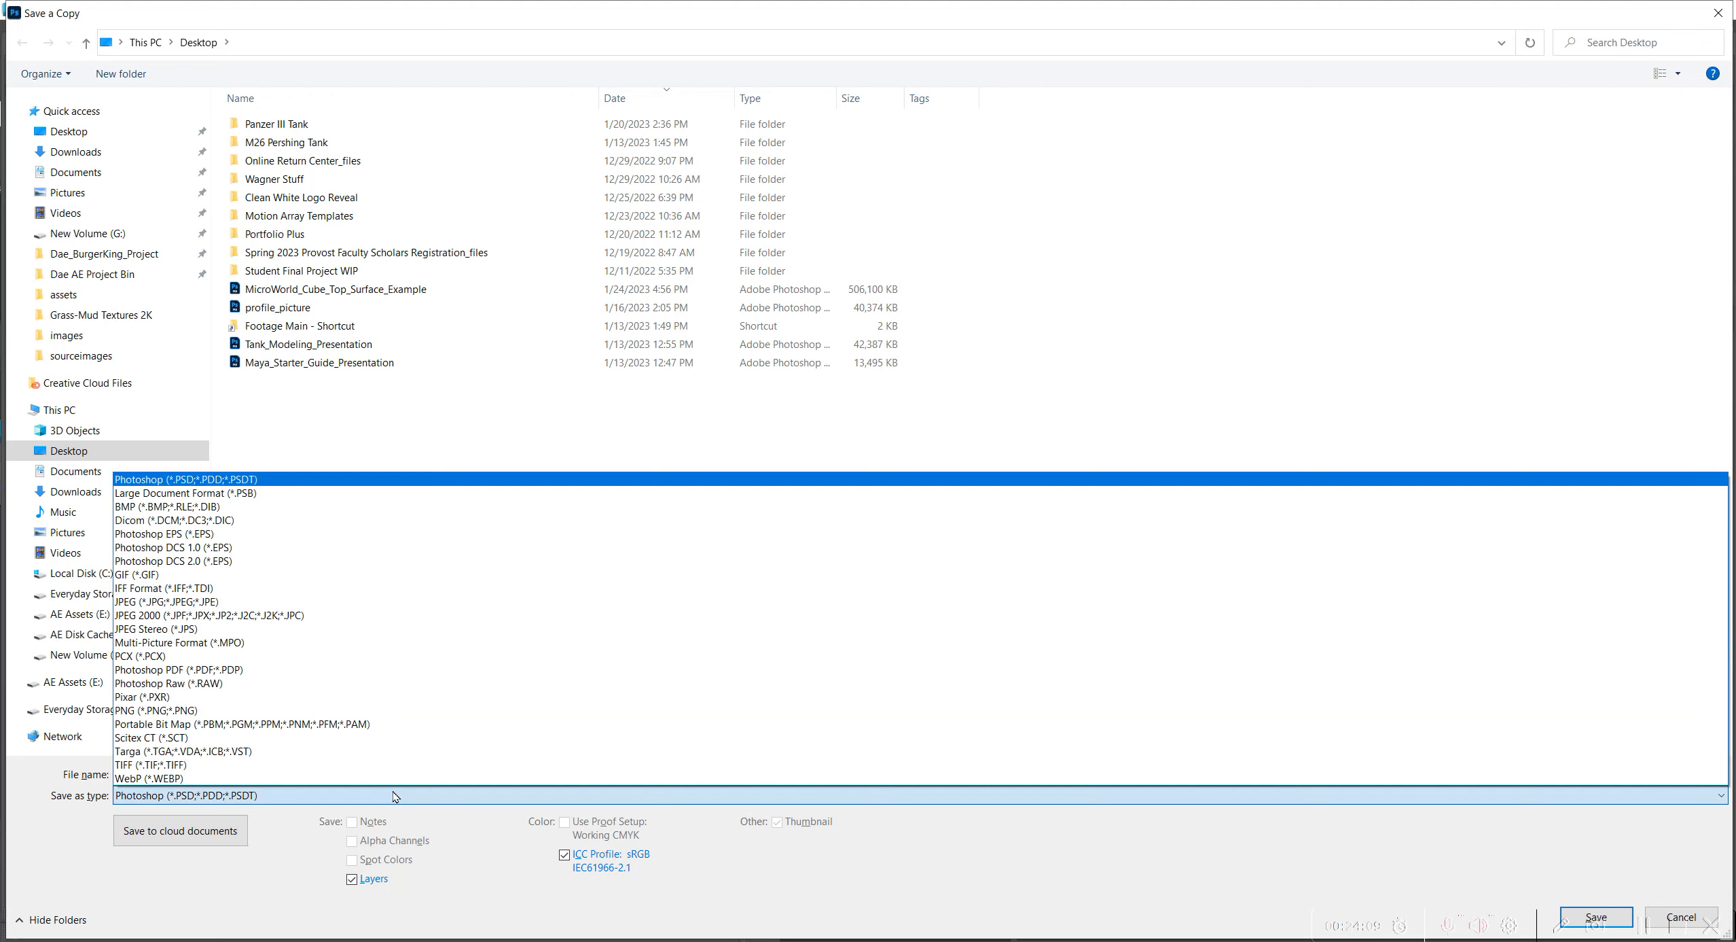
key("j")
key("Return")
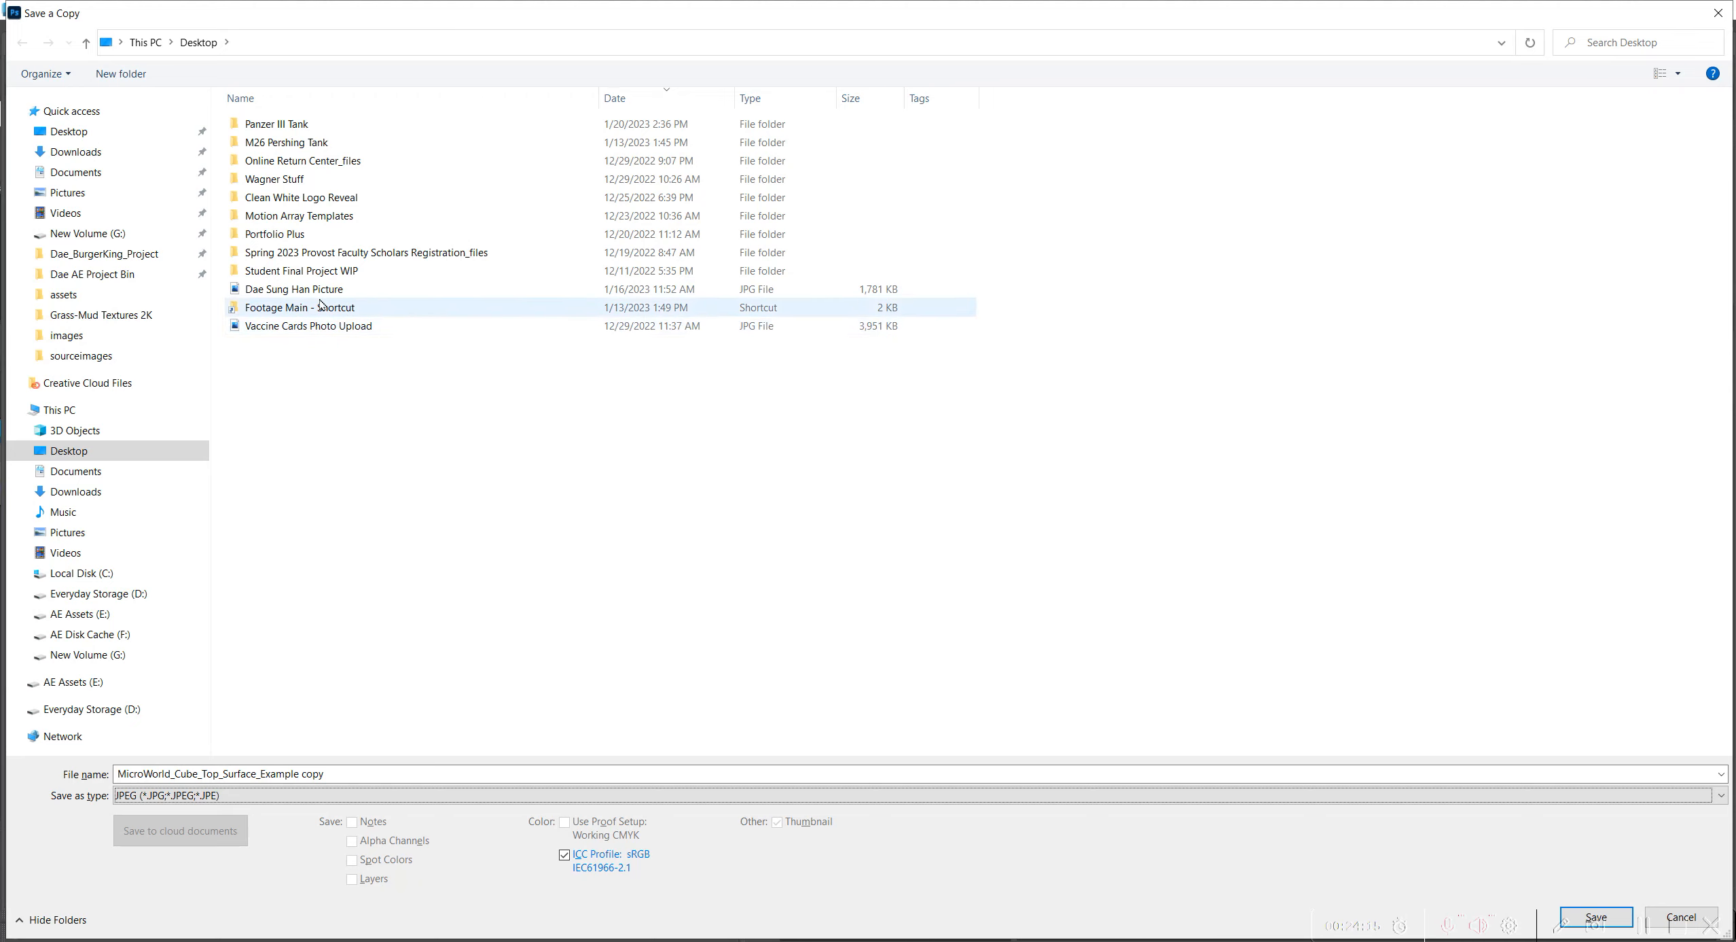
left_click(134, 361)
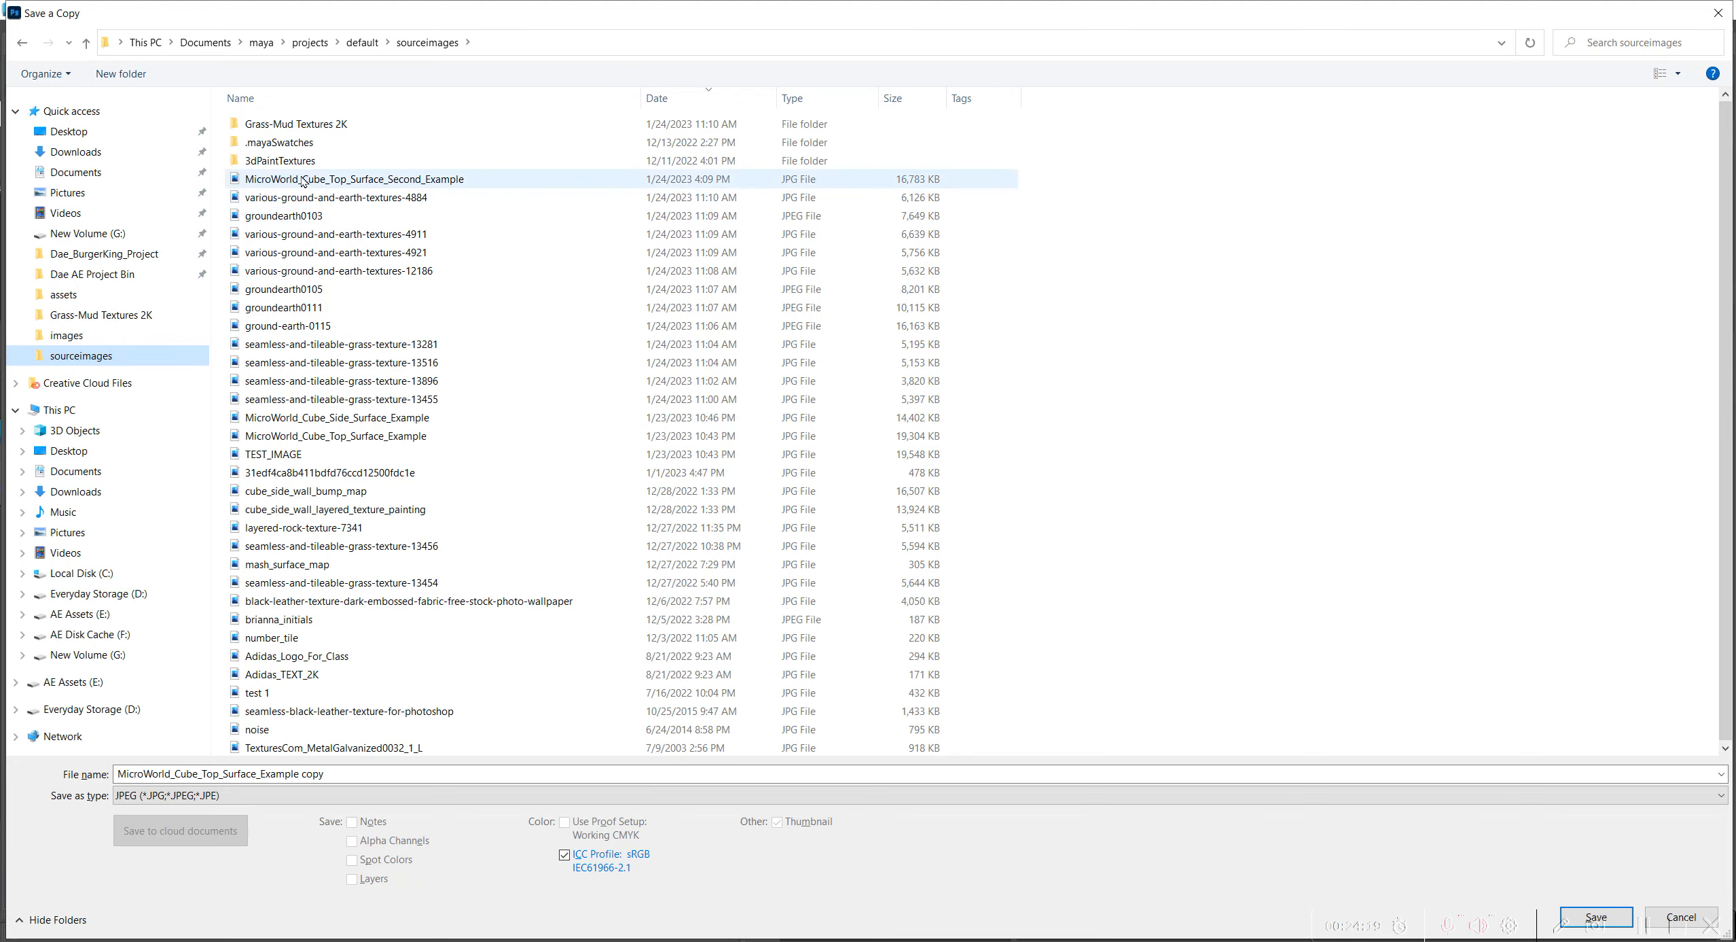
left_click(326, 180)
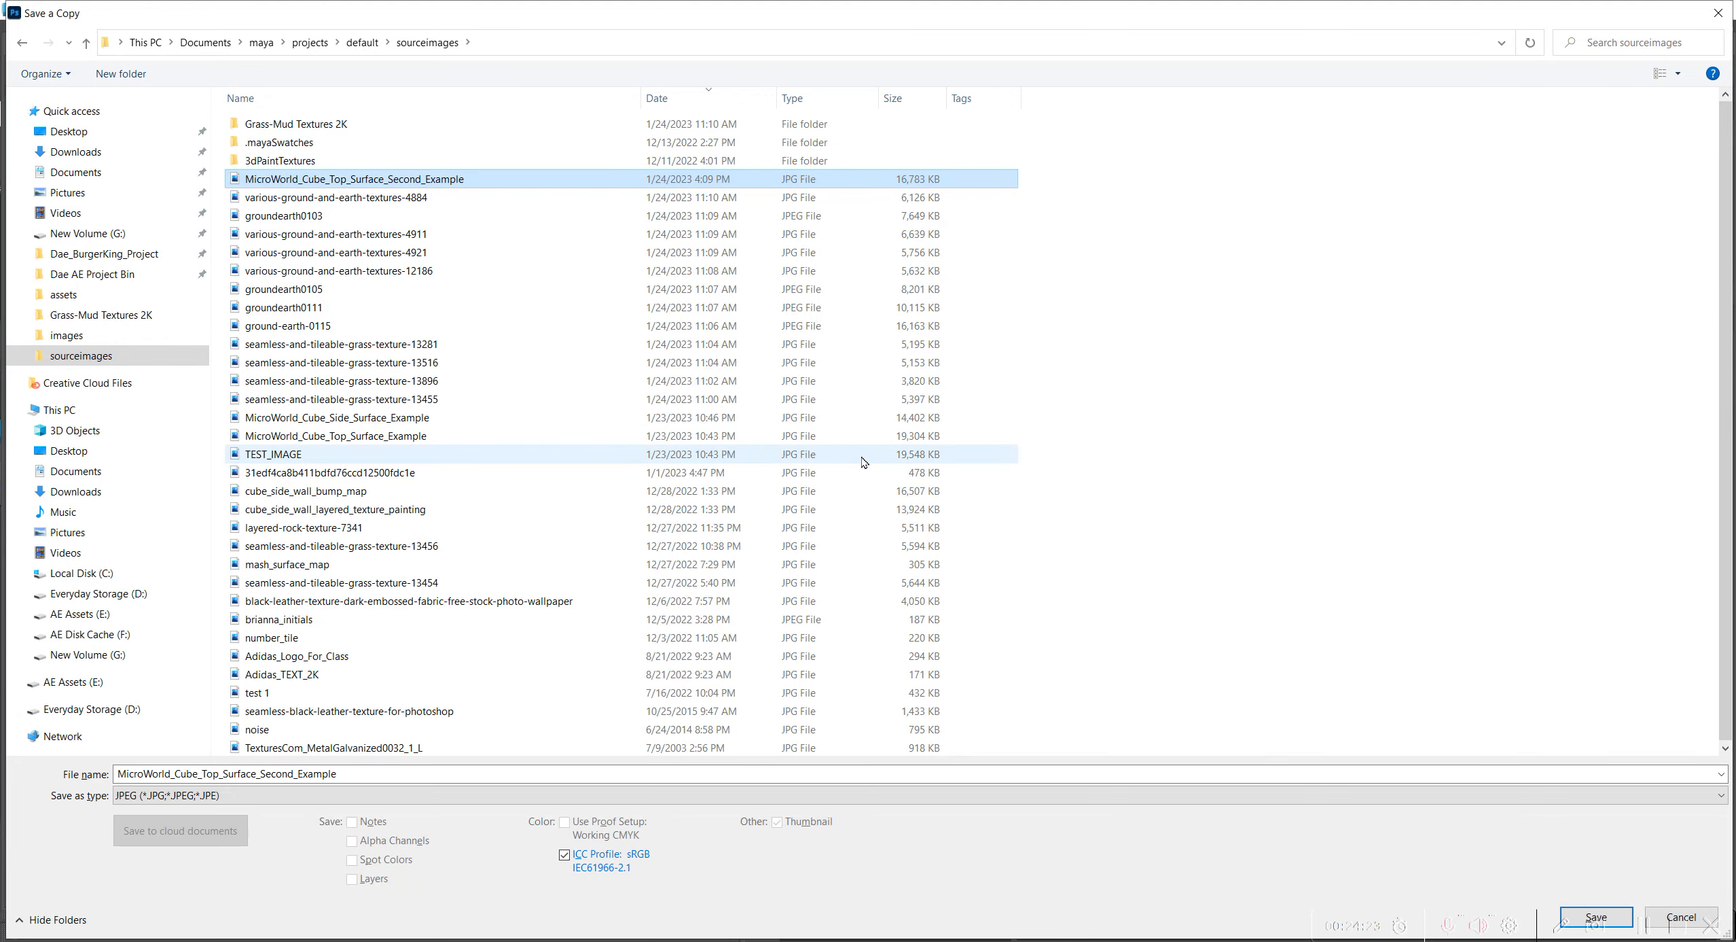
key("Return")
left_click(943, 483)
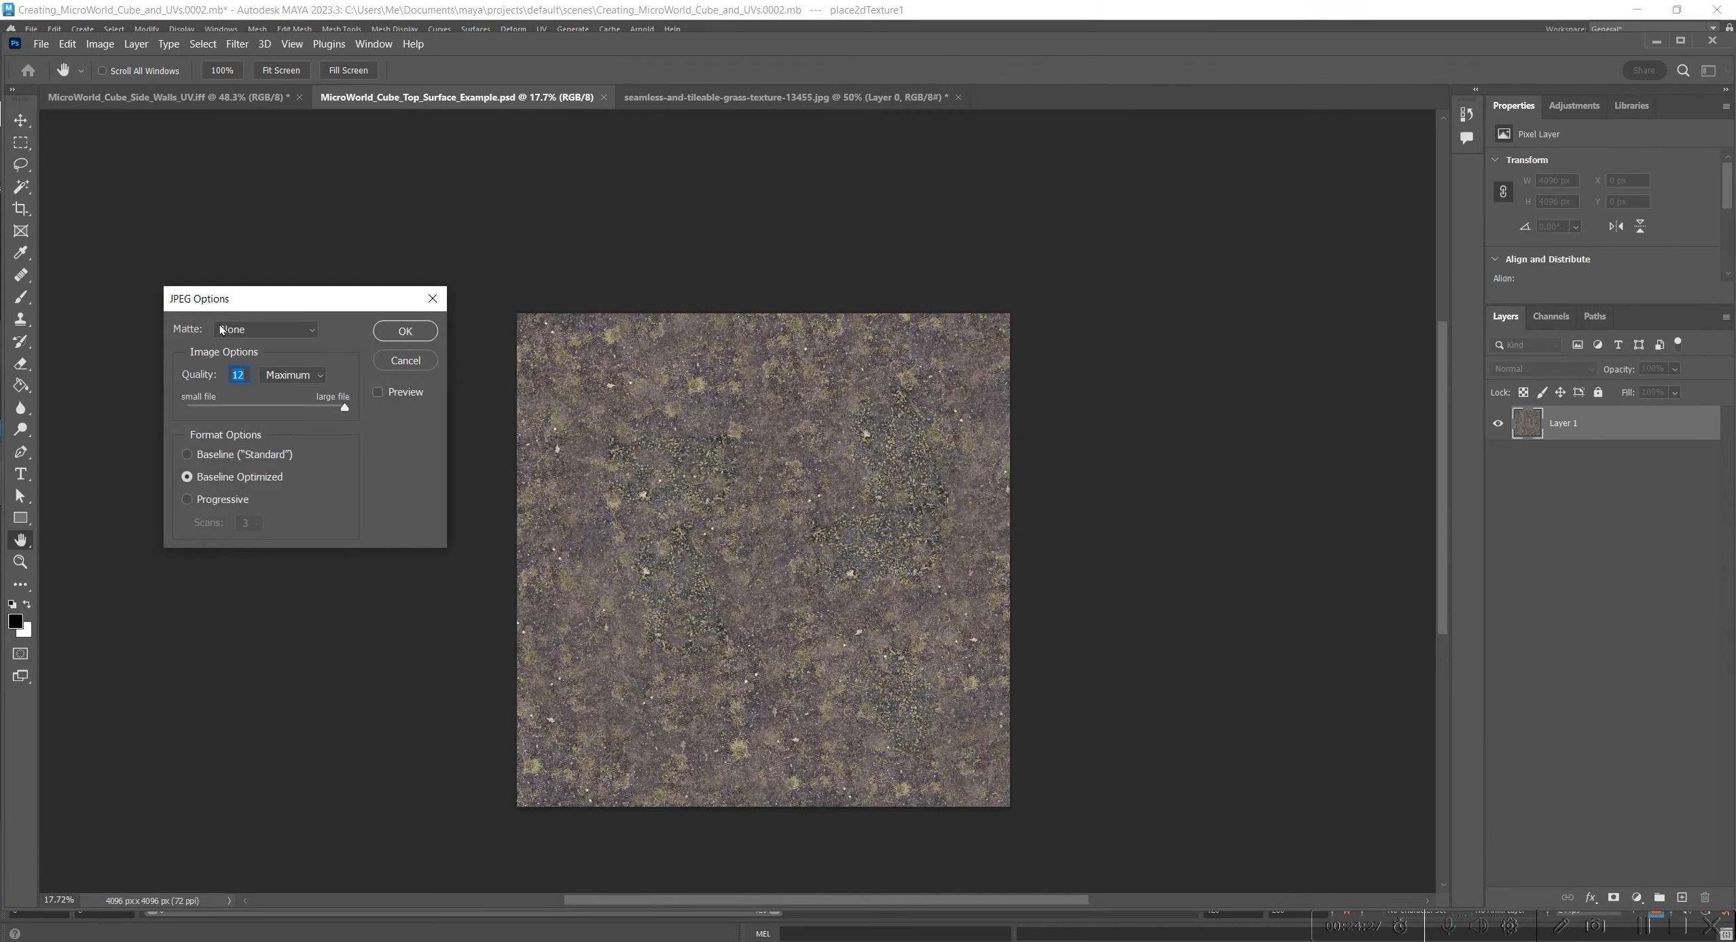
left_click(394, 331)
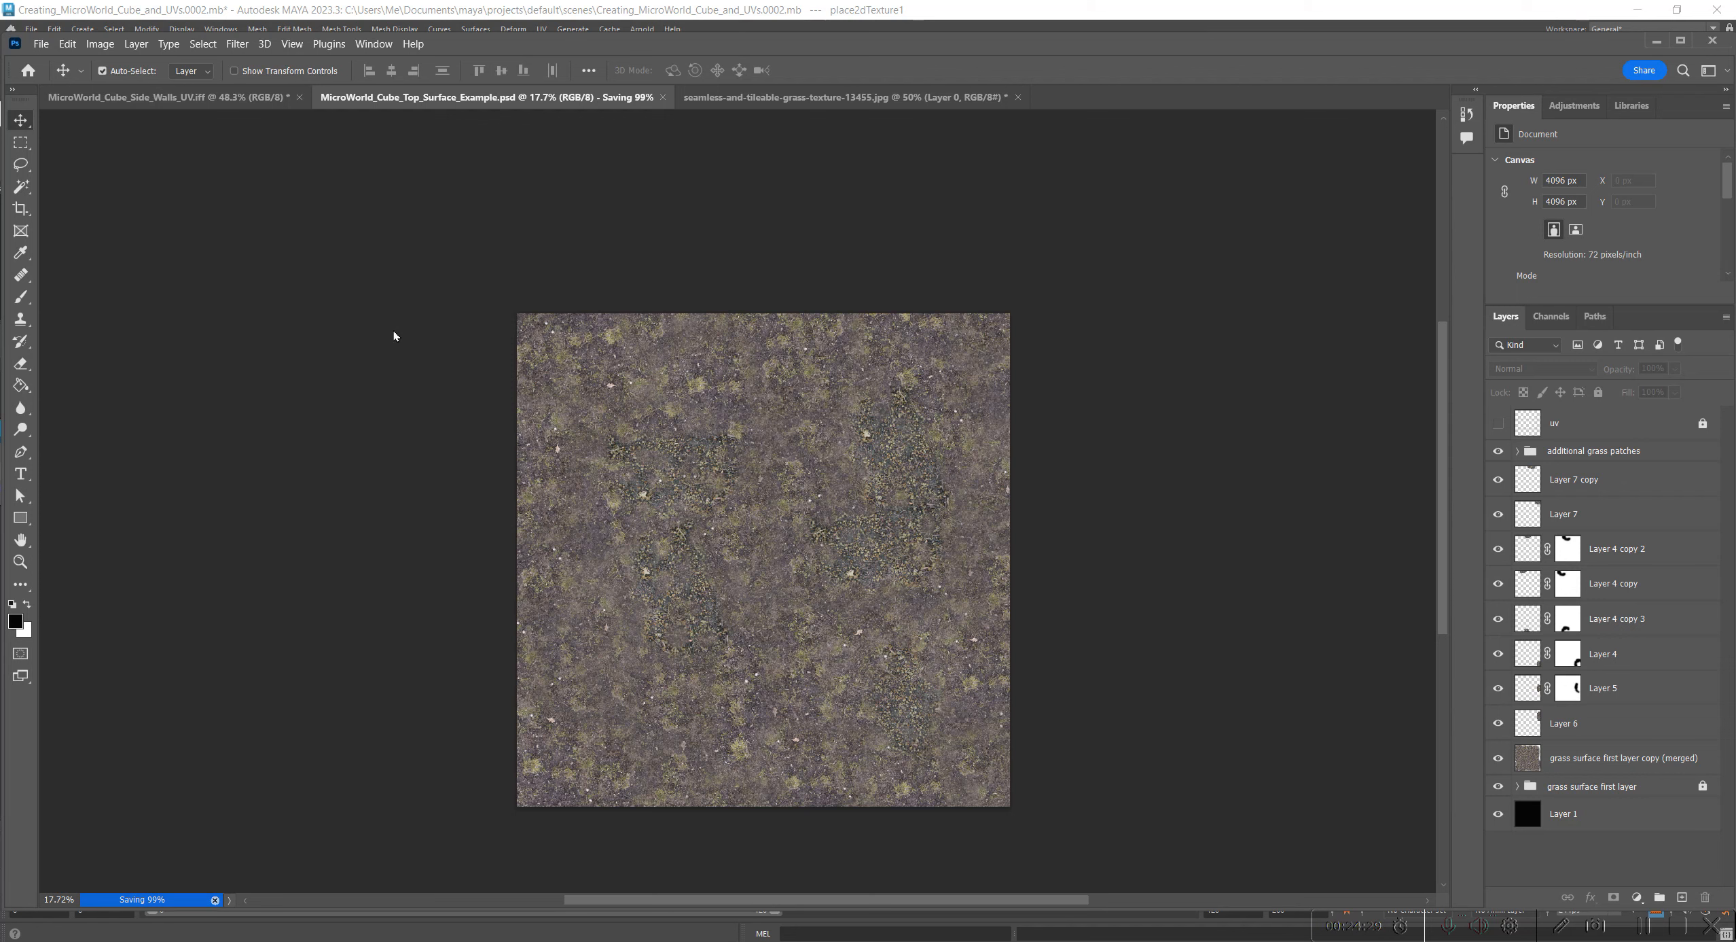
Step: Dismiss the error dialog about saving the JPEG copy
left_click_drag(788, 305, 163, 319)
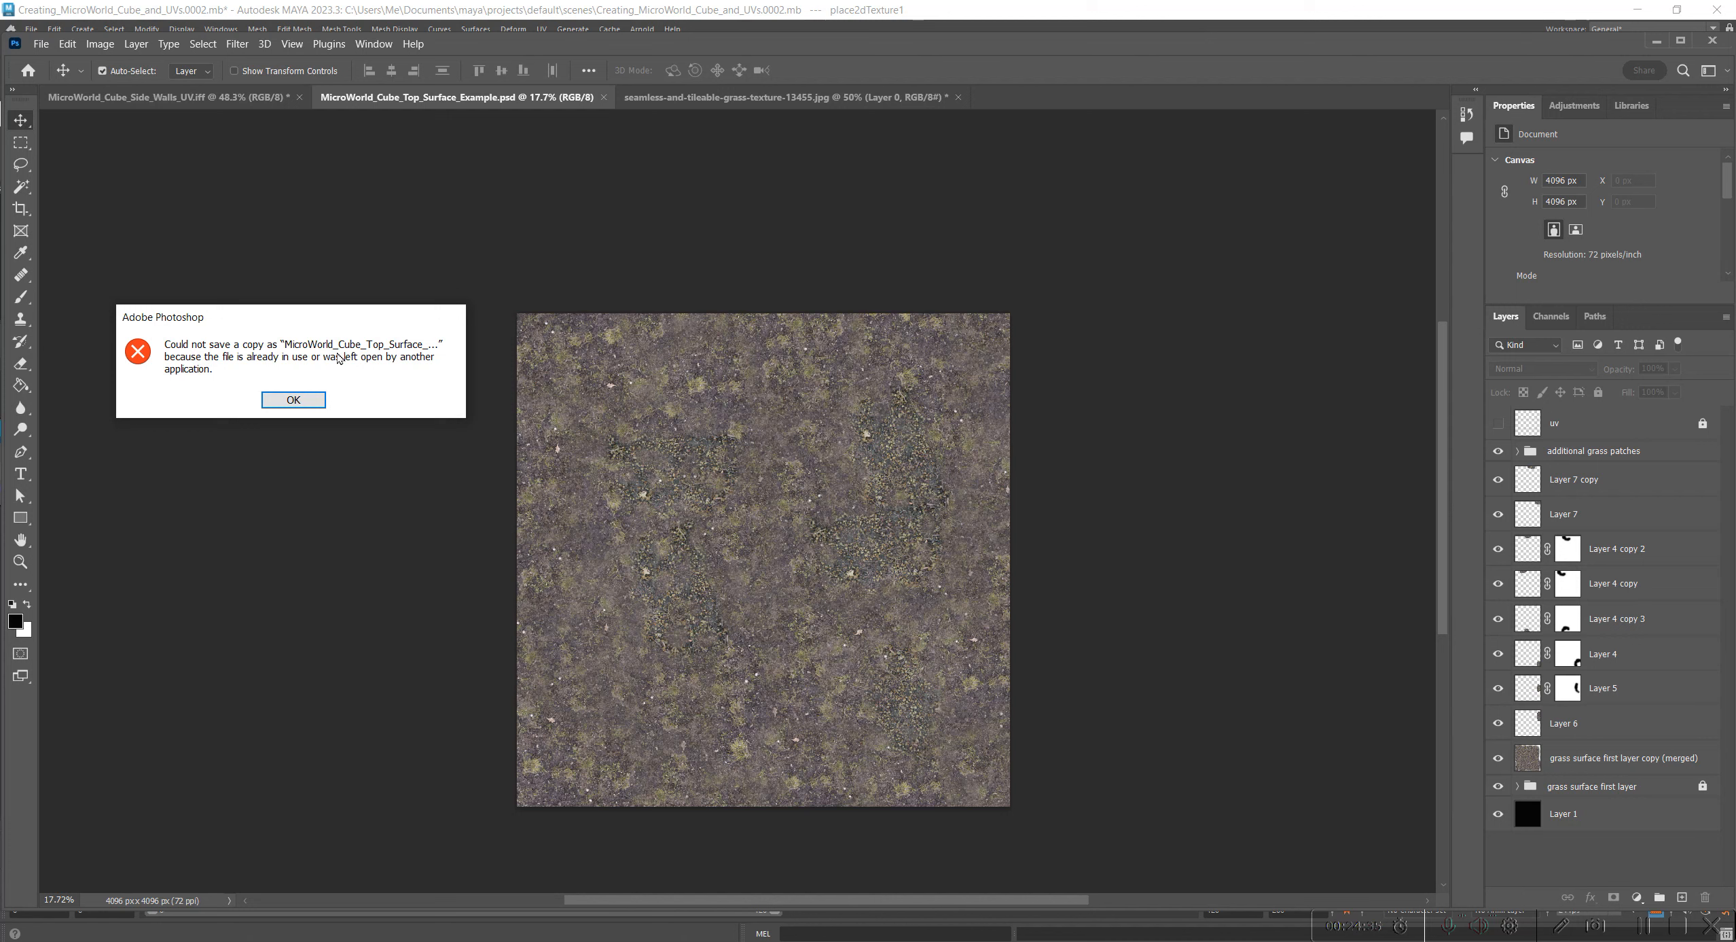
left_click_drag(221, 340, 460, 369)
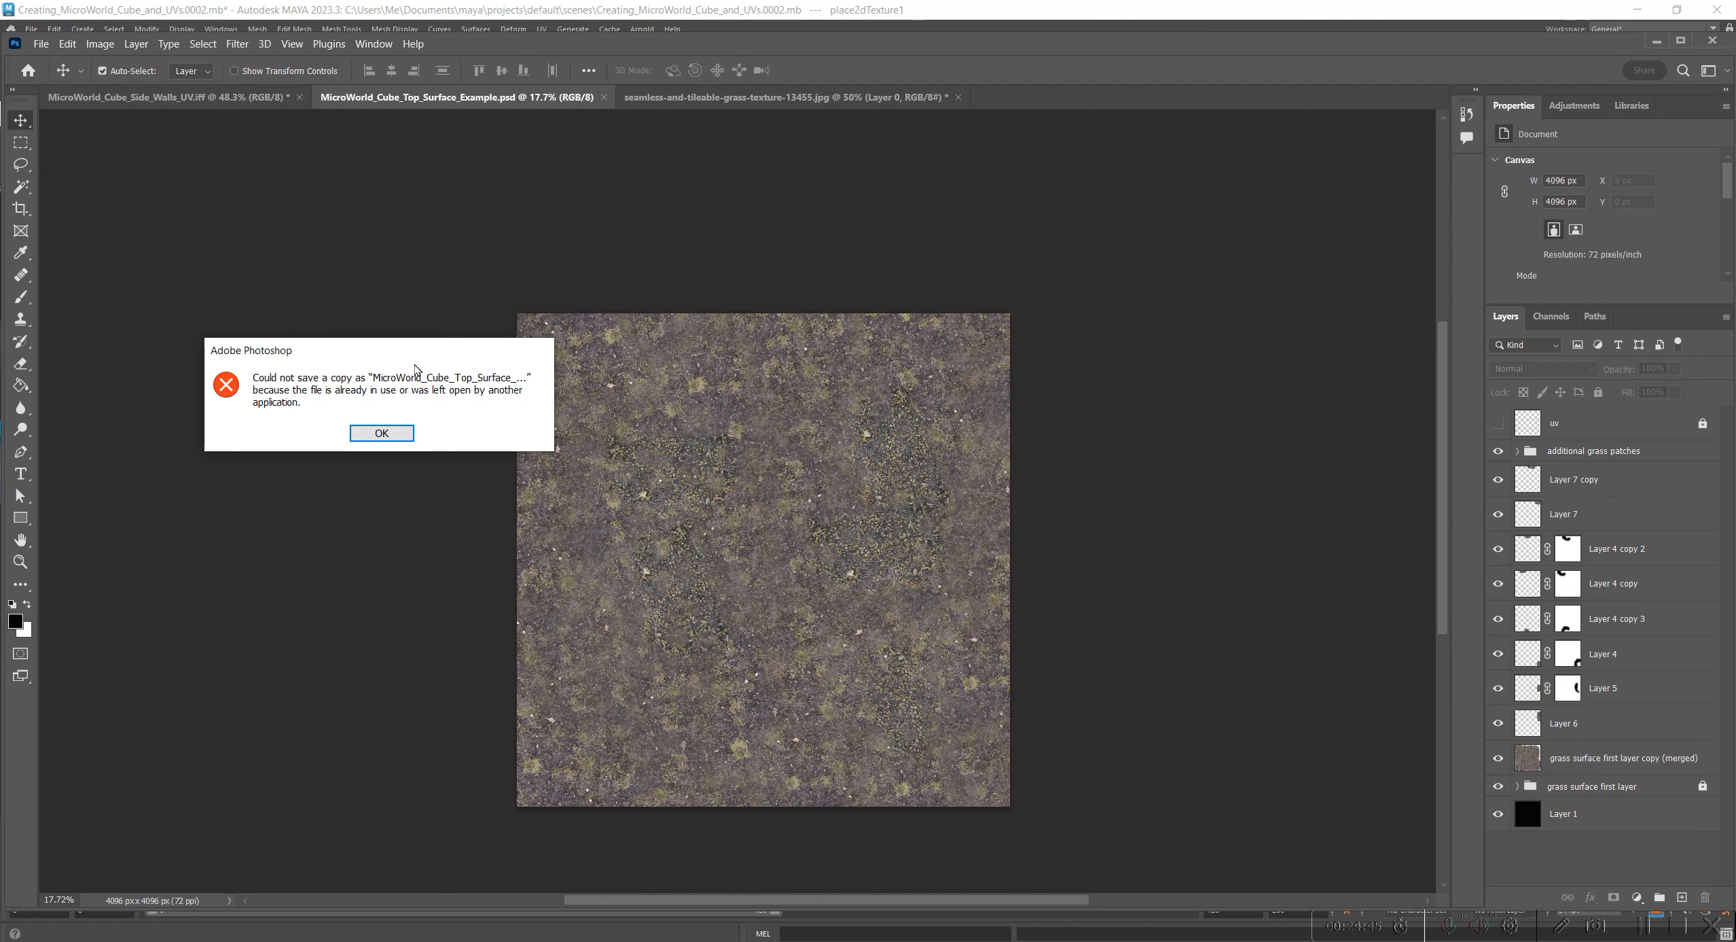
left_click_drag(397, 360, 356, 360)
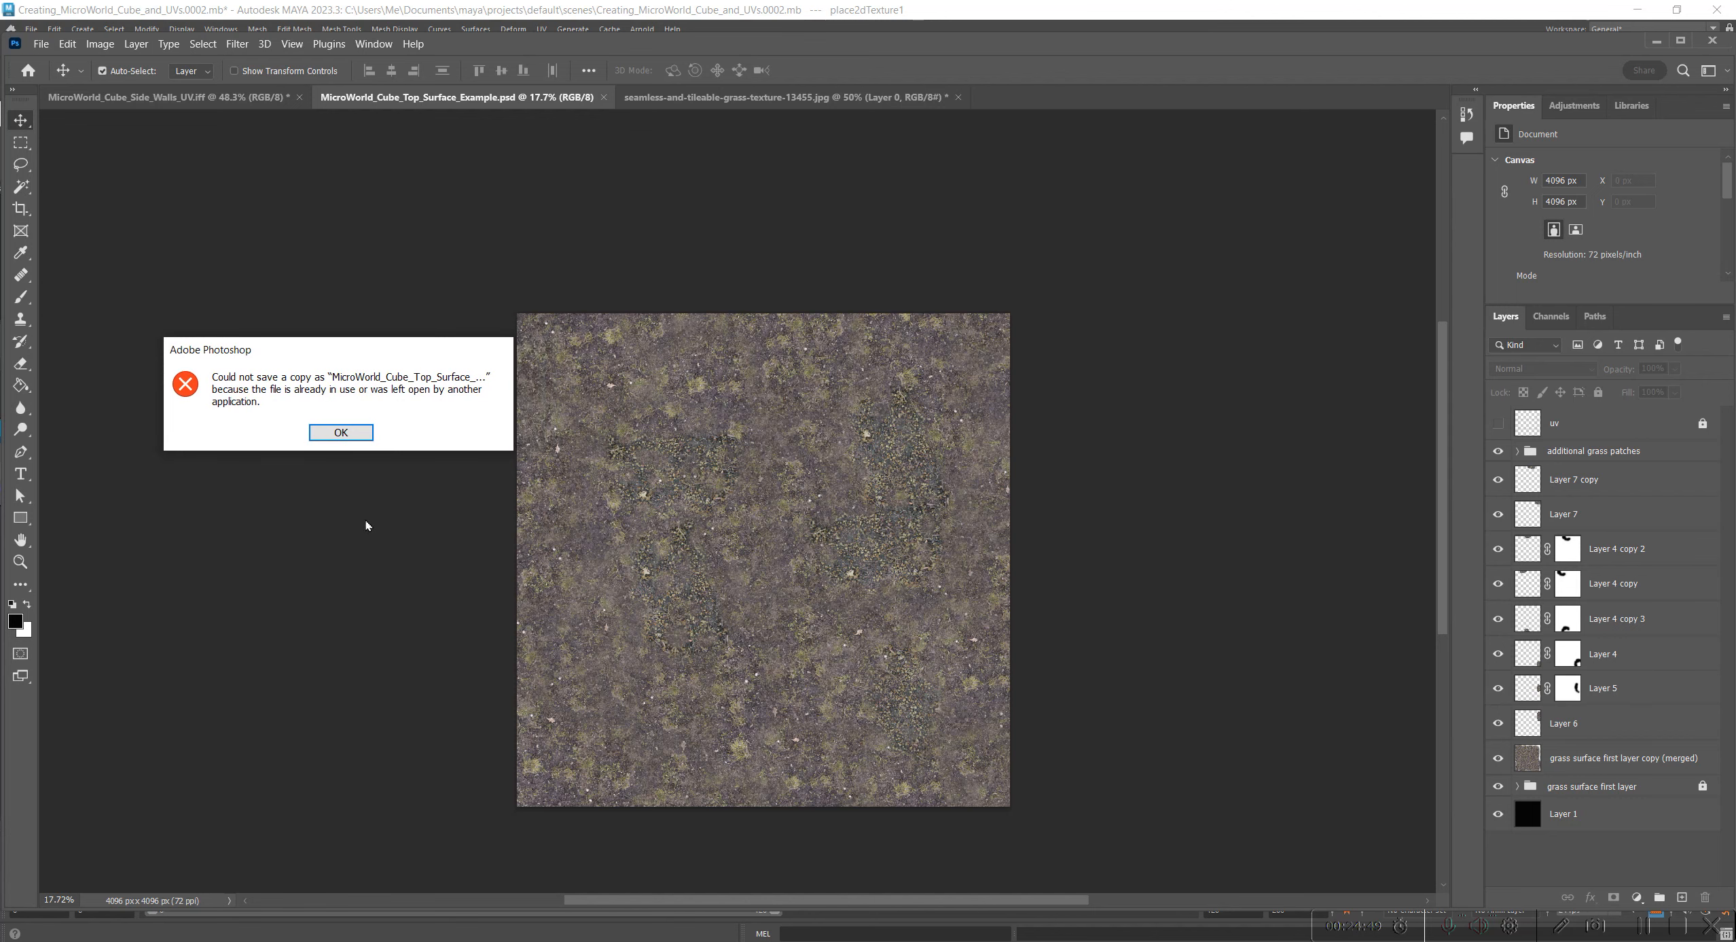
mouse_move(283, 353)
left_mouse_down()
mouse_move(283, 322)
mouse_move(263, 326)
left_mouse_up()
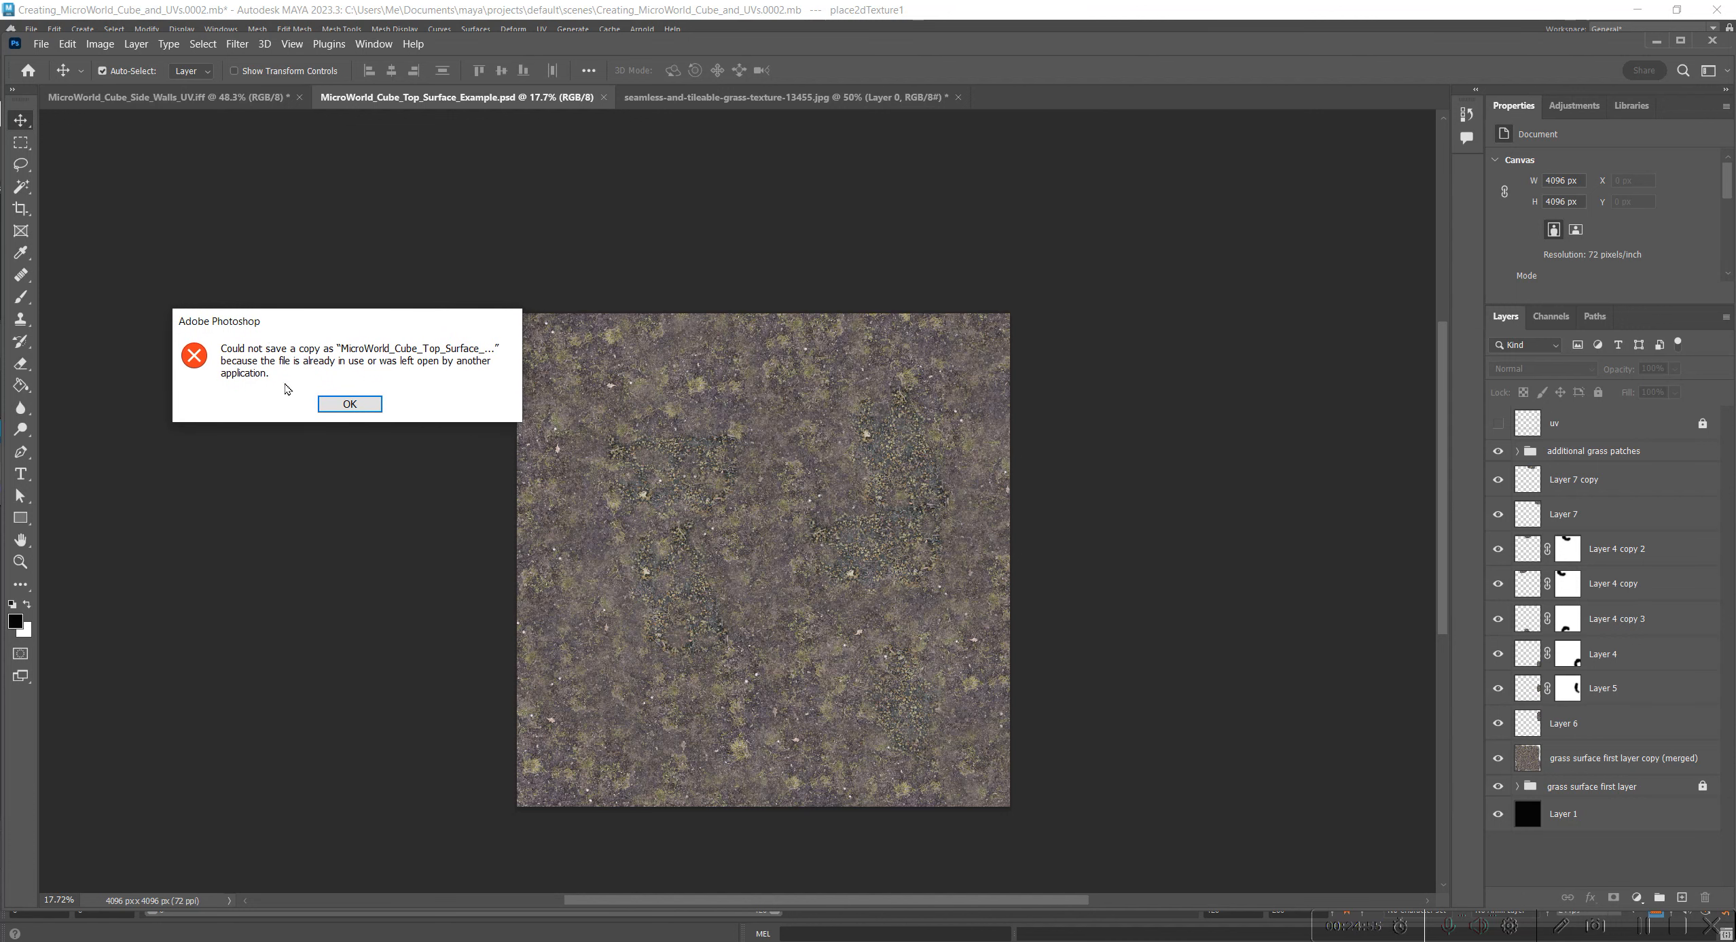
left_click_drag(366, 329, 331, 222)
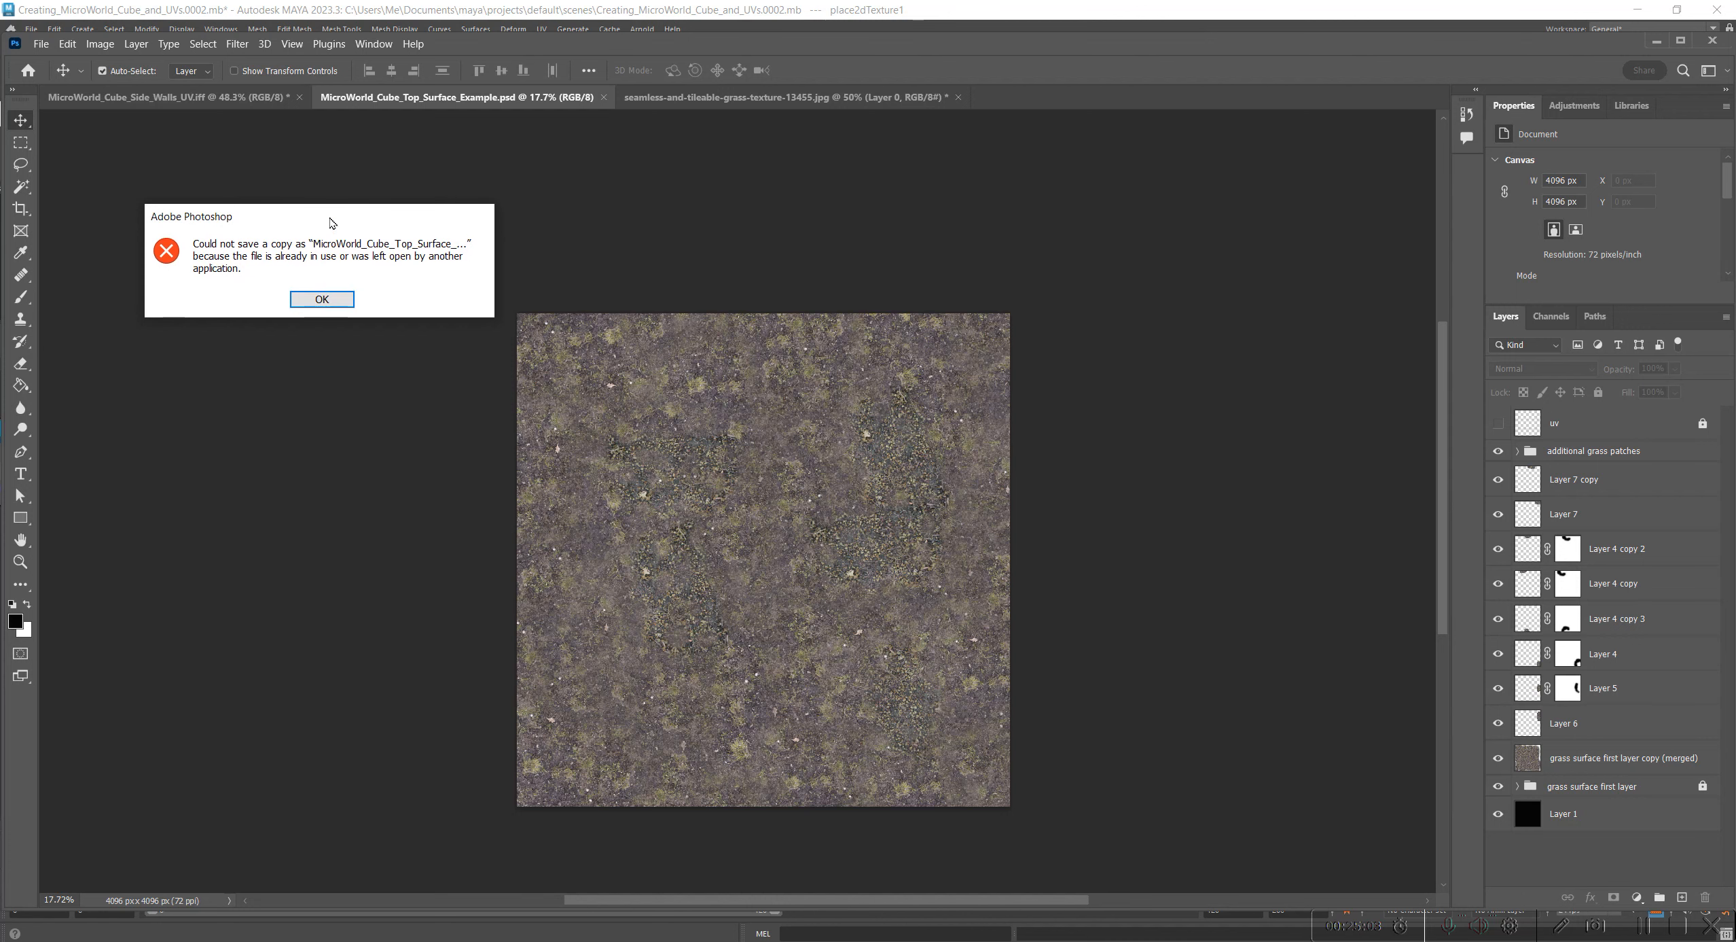
left_click(322, 300)
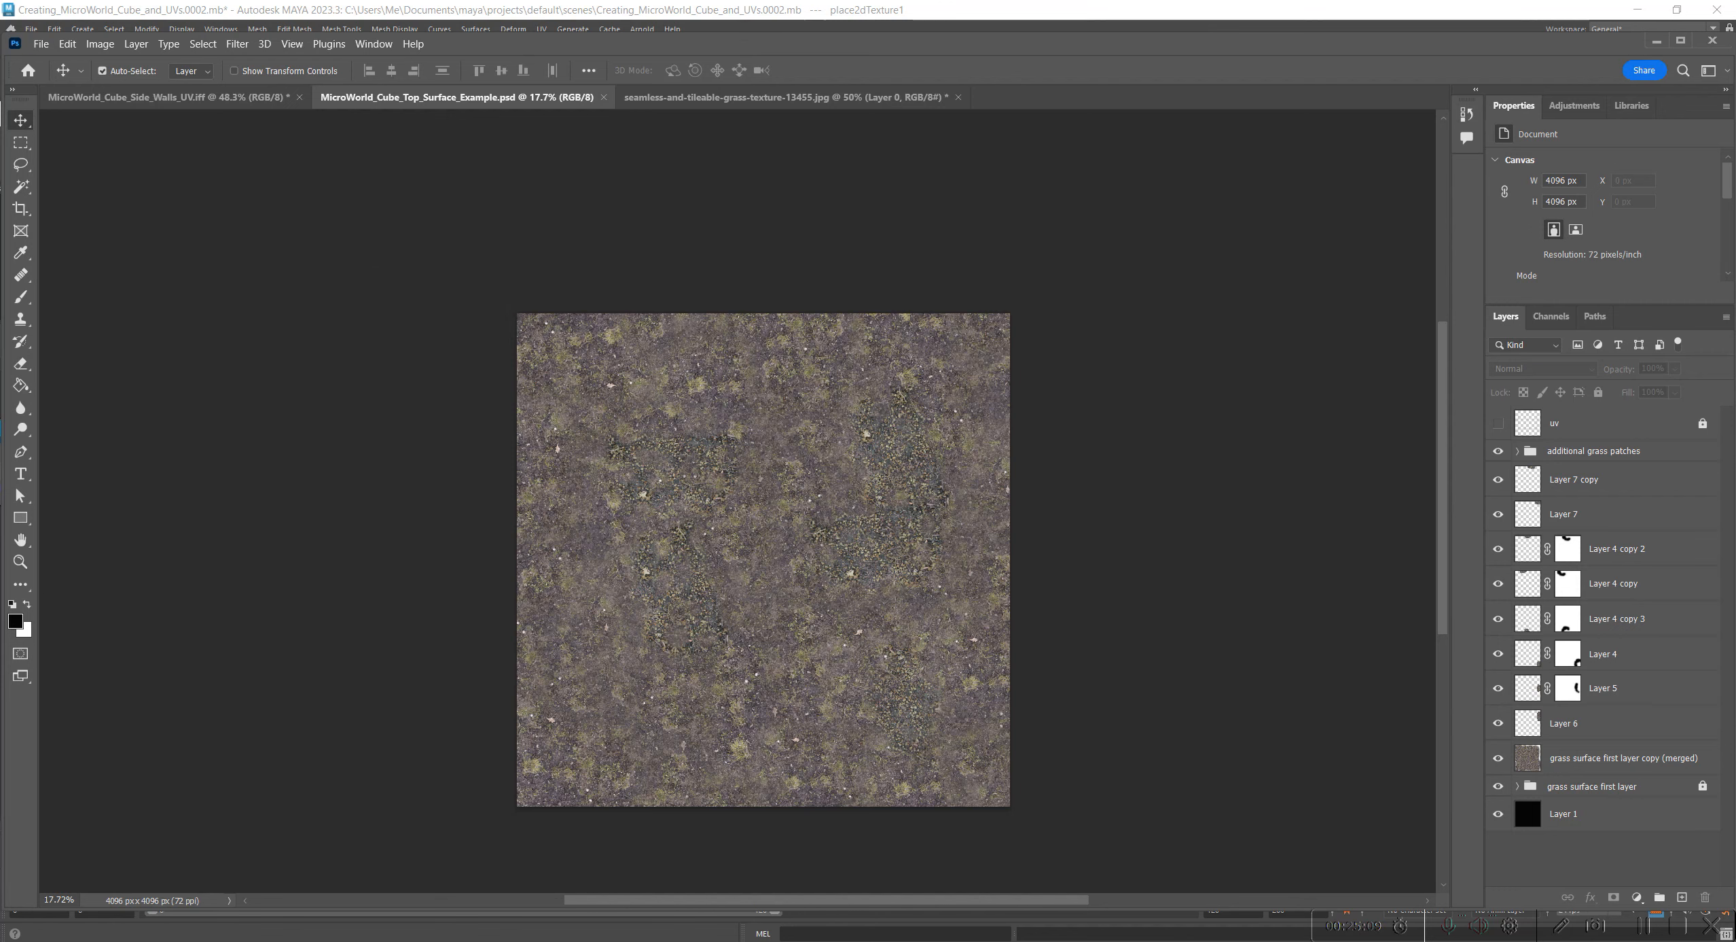
Step: Switch to Maya and flush Arnold's texture caches
key("alt+Tab")
left_click_drag(604, 54, 1010, 270)
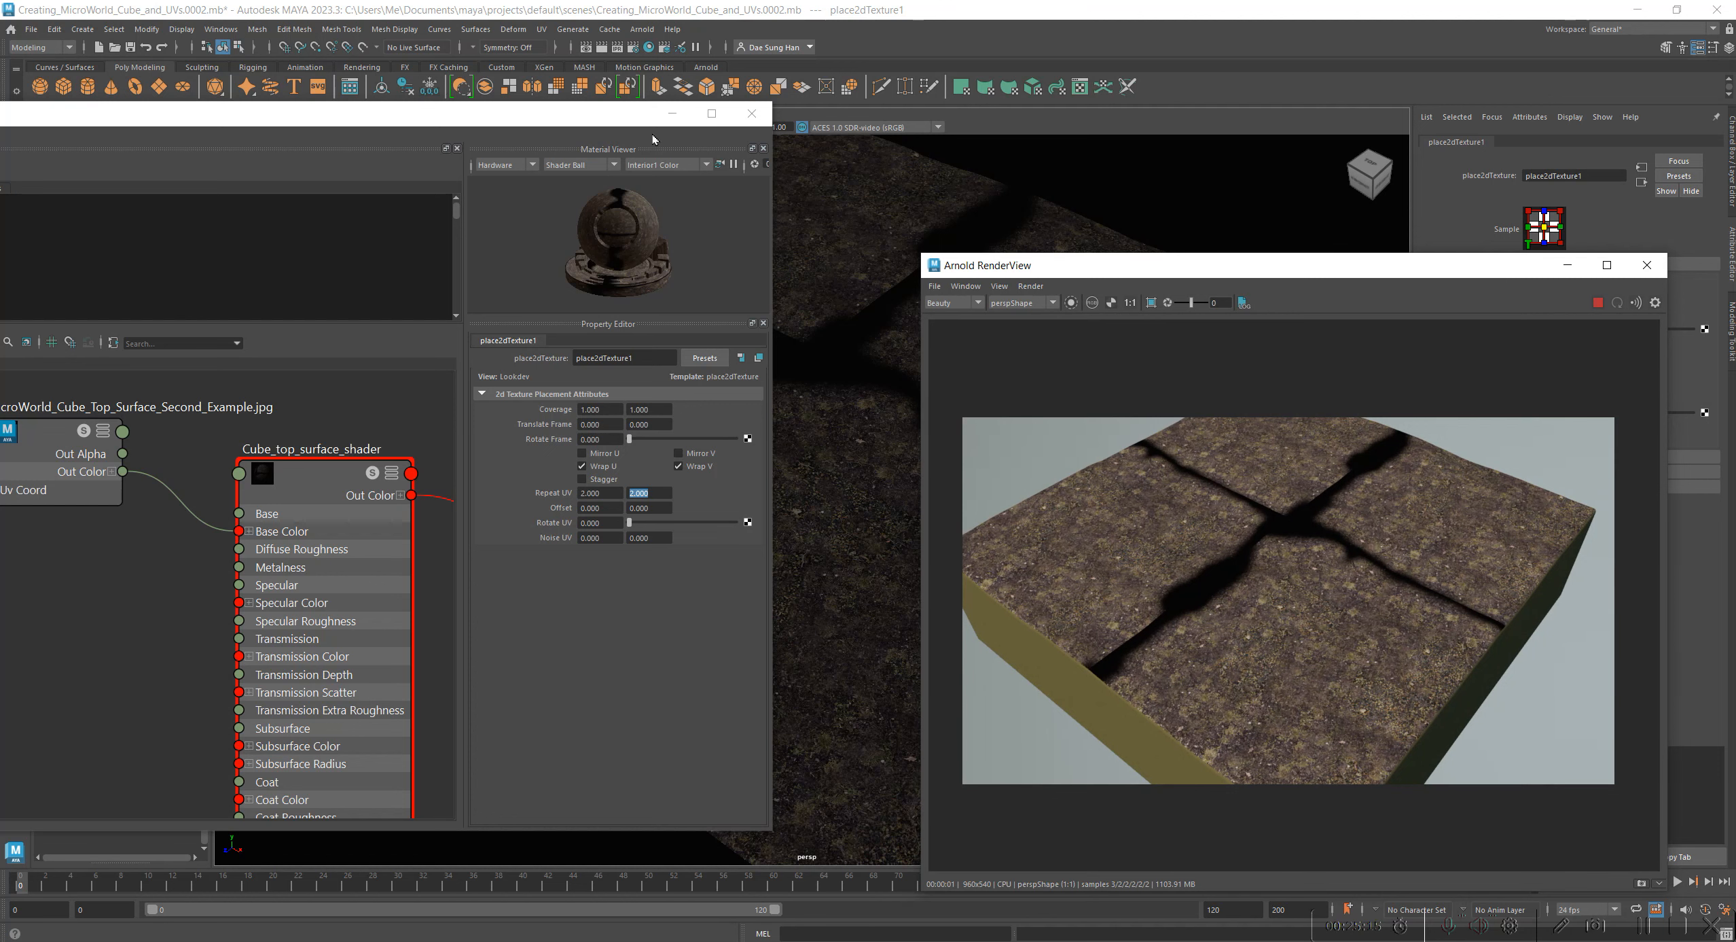
left_click_drag(637, 122, 635, 155)
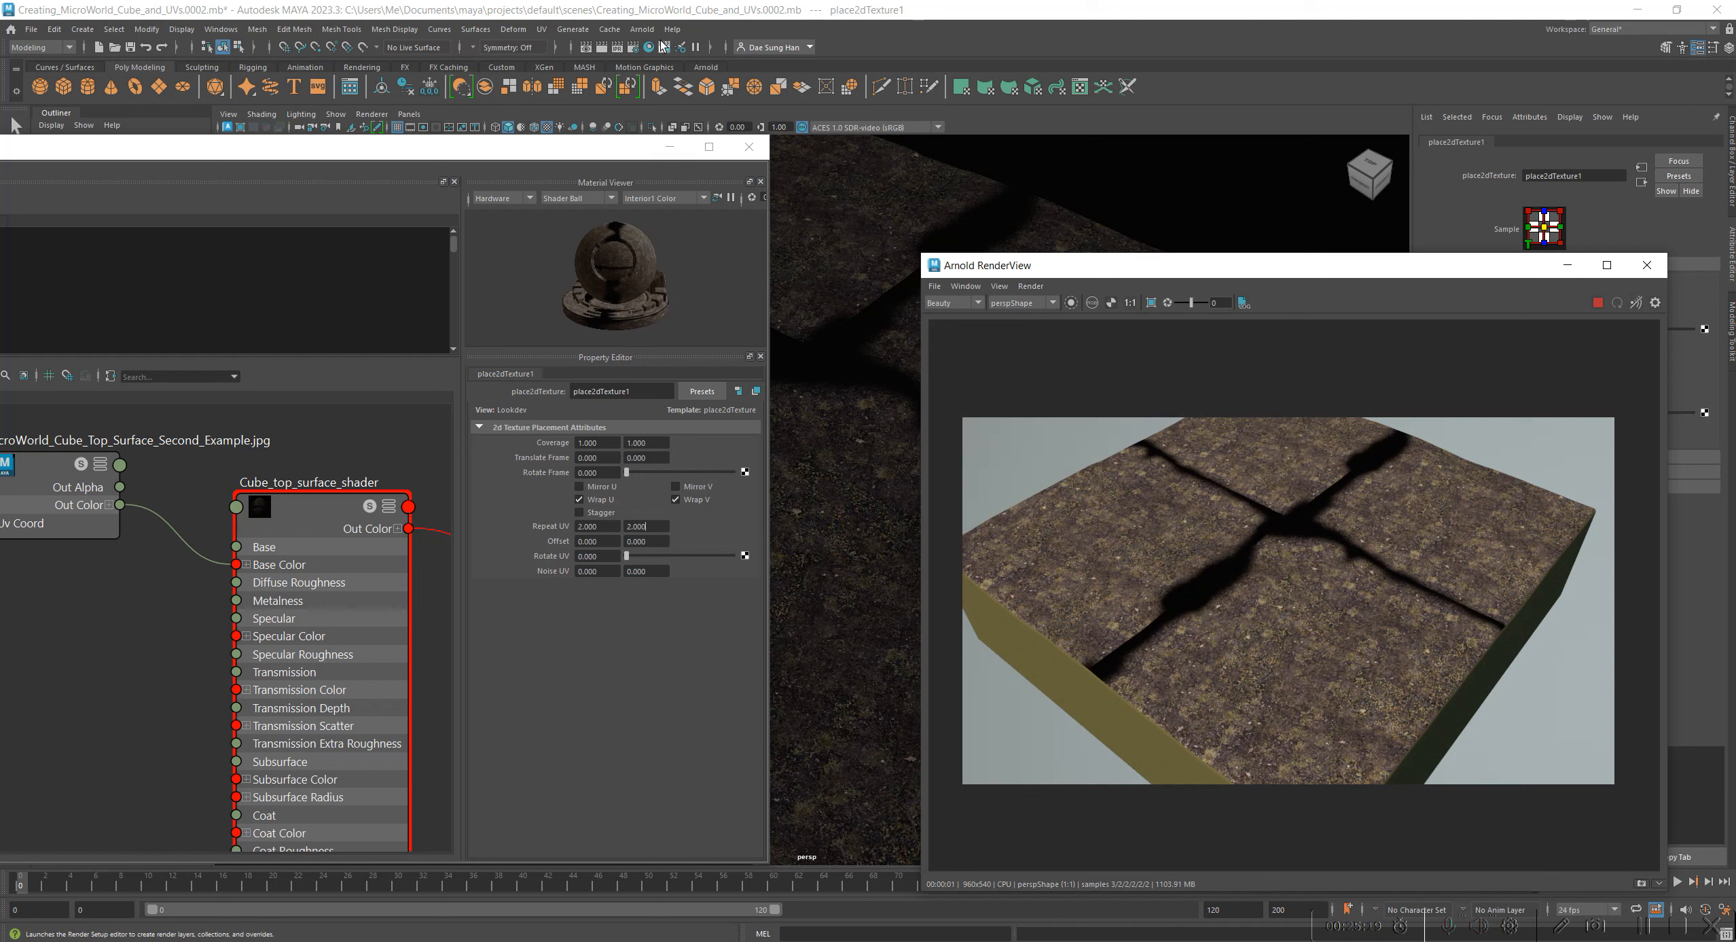
left_click(643, 30)
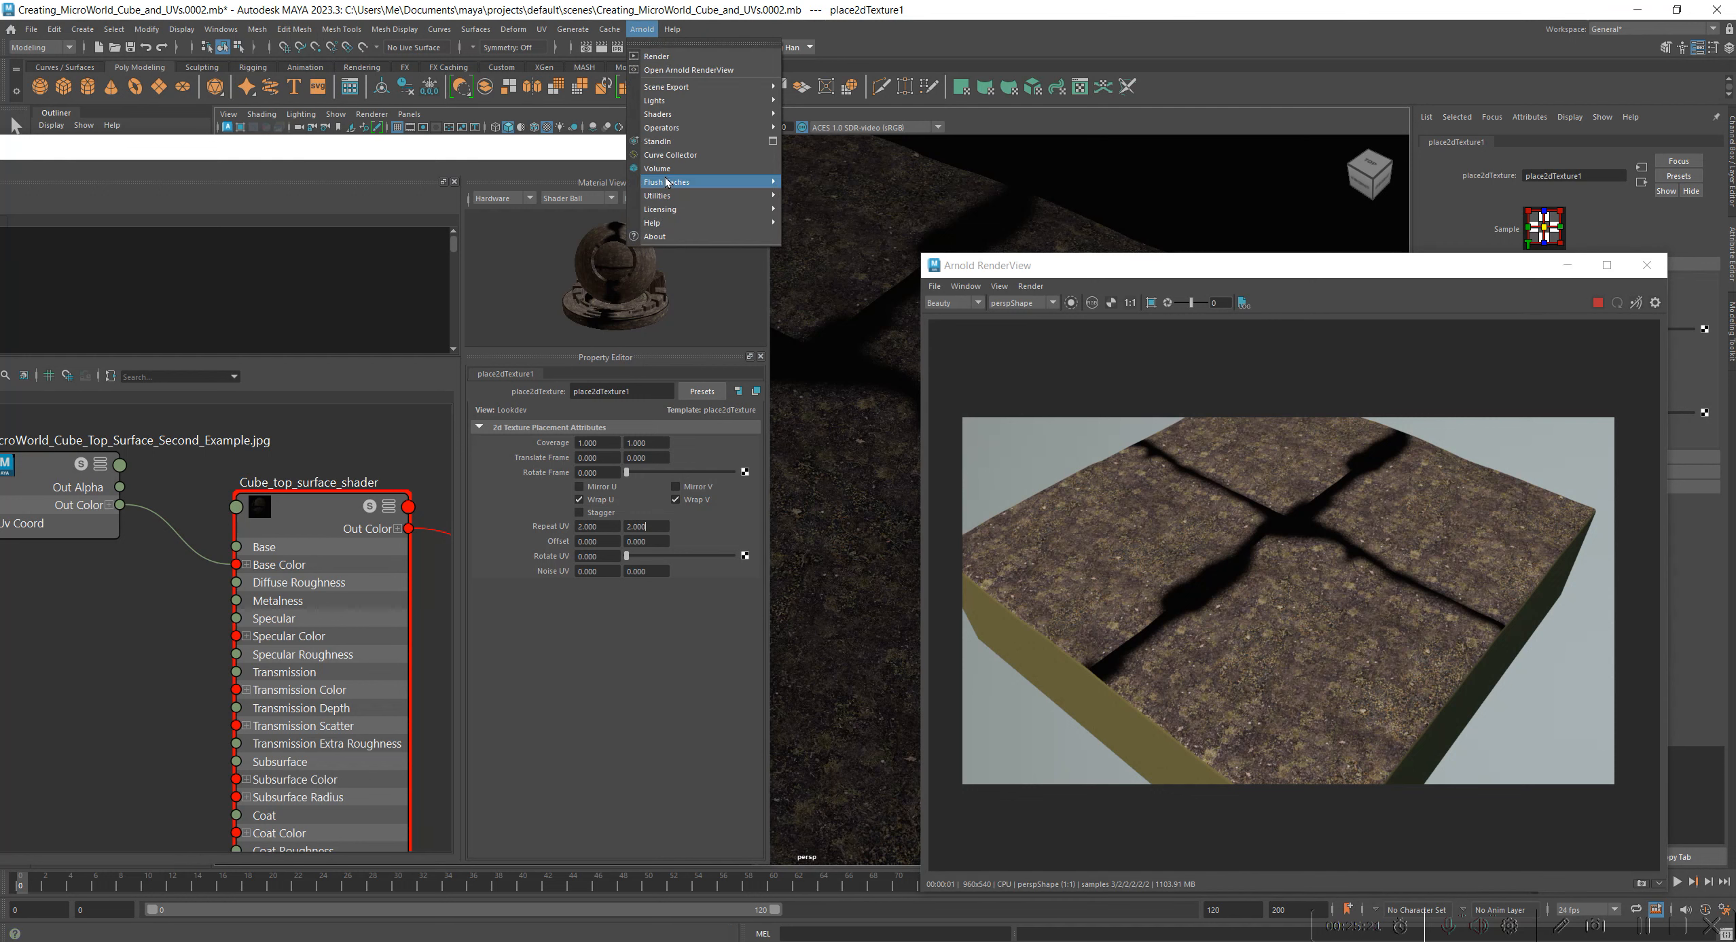
mouse_move(668, 184)
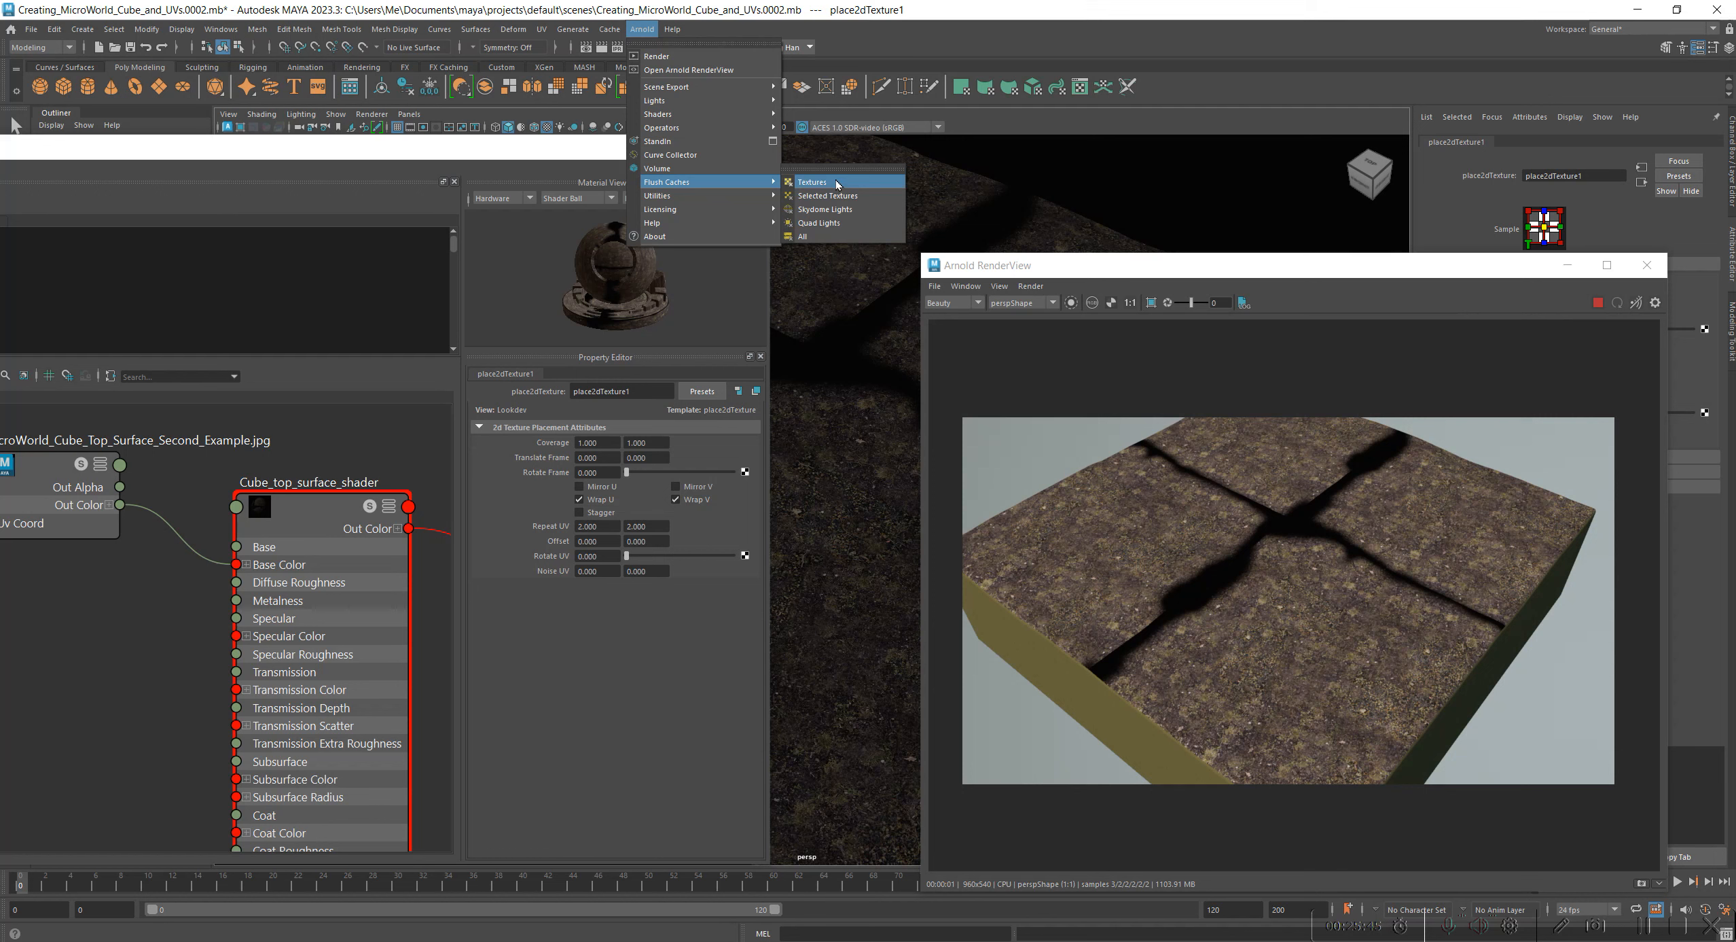
left_click(827, 184)
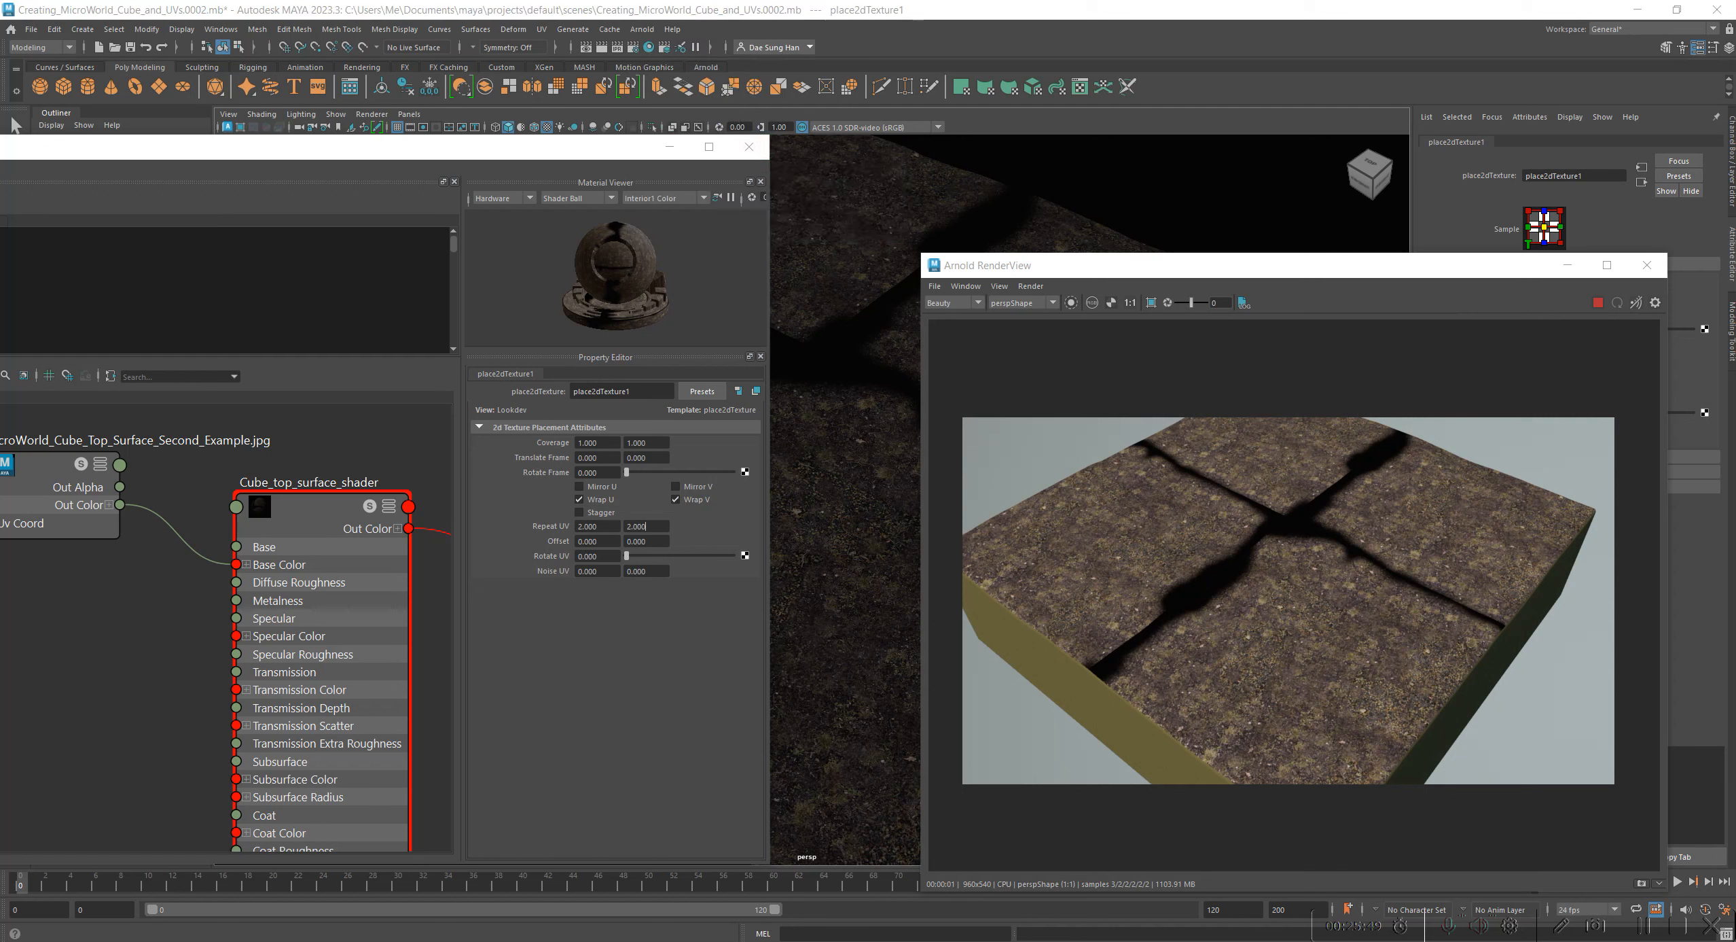
Step: Switch to File Explorer, open the sourceimages folder and look through it for the .tx texture files
left_click_drag(0, 237, 1184, 65)
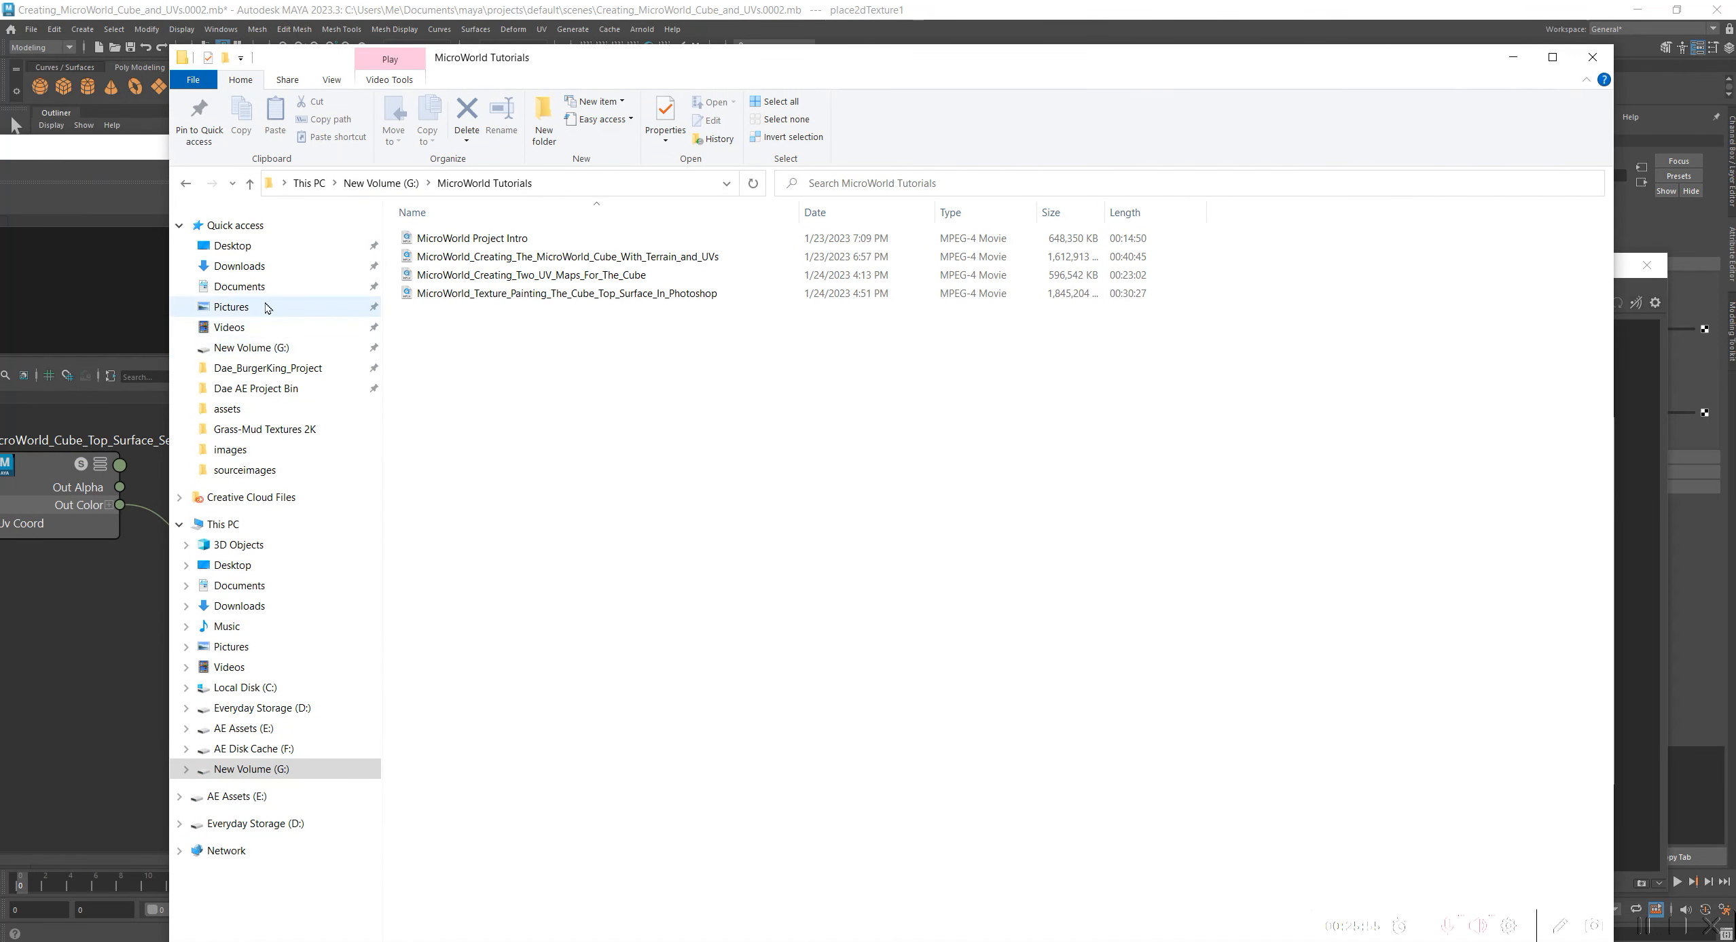
left_click(269, 470)
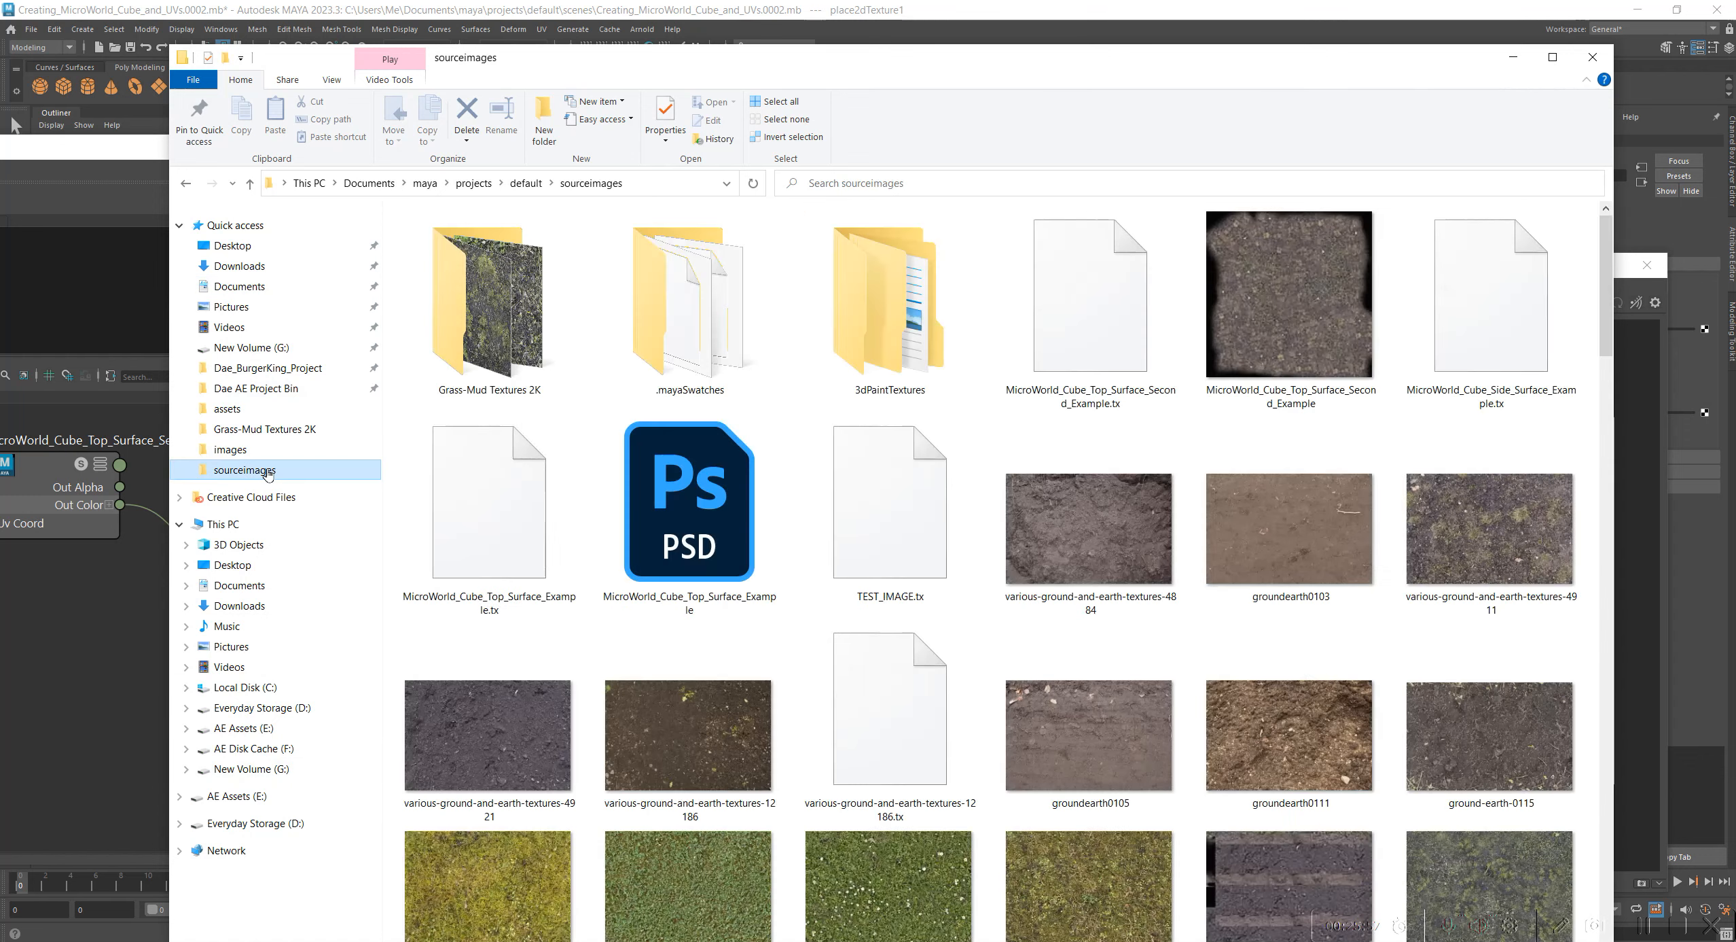
scroll(1241, 675, "down", 5)
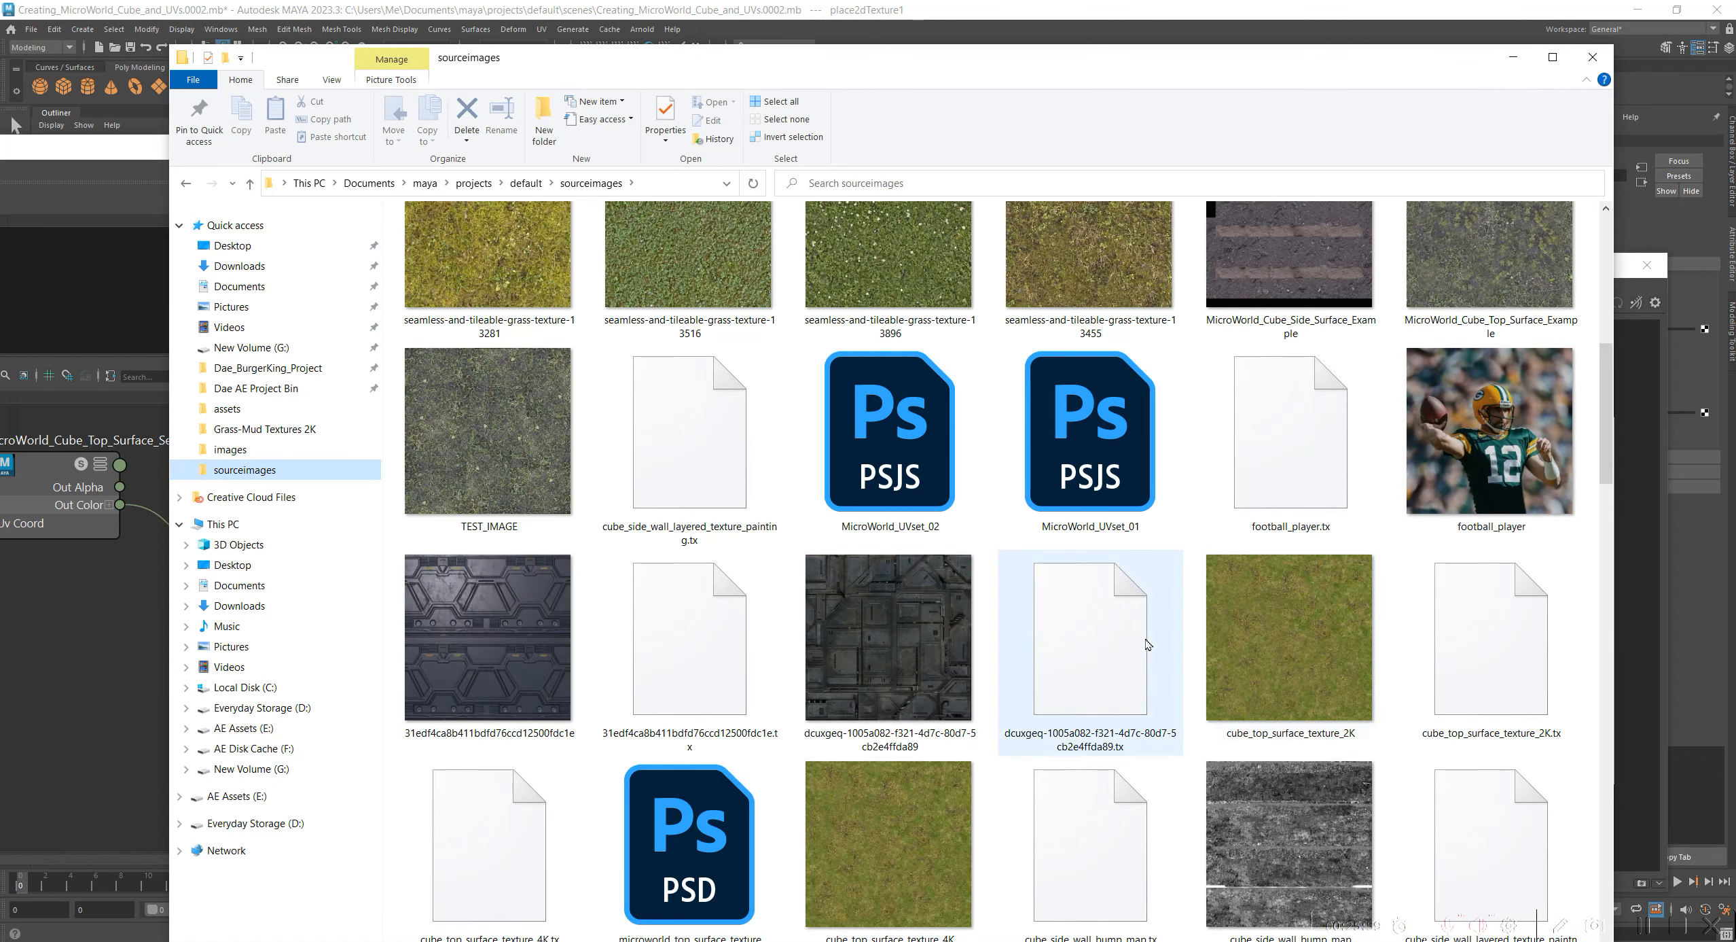
left_click(682, 477)
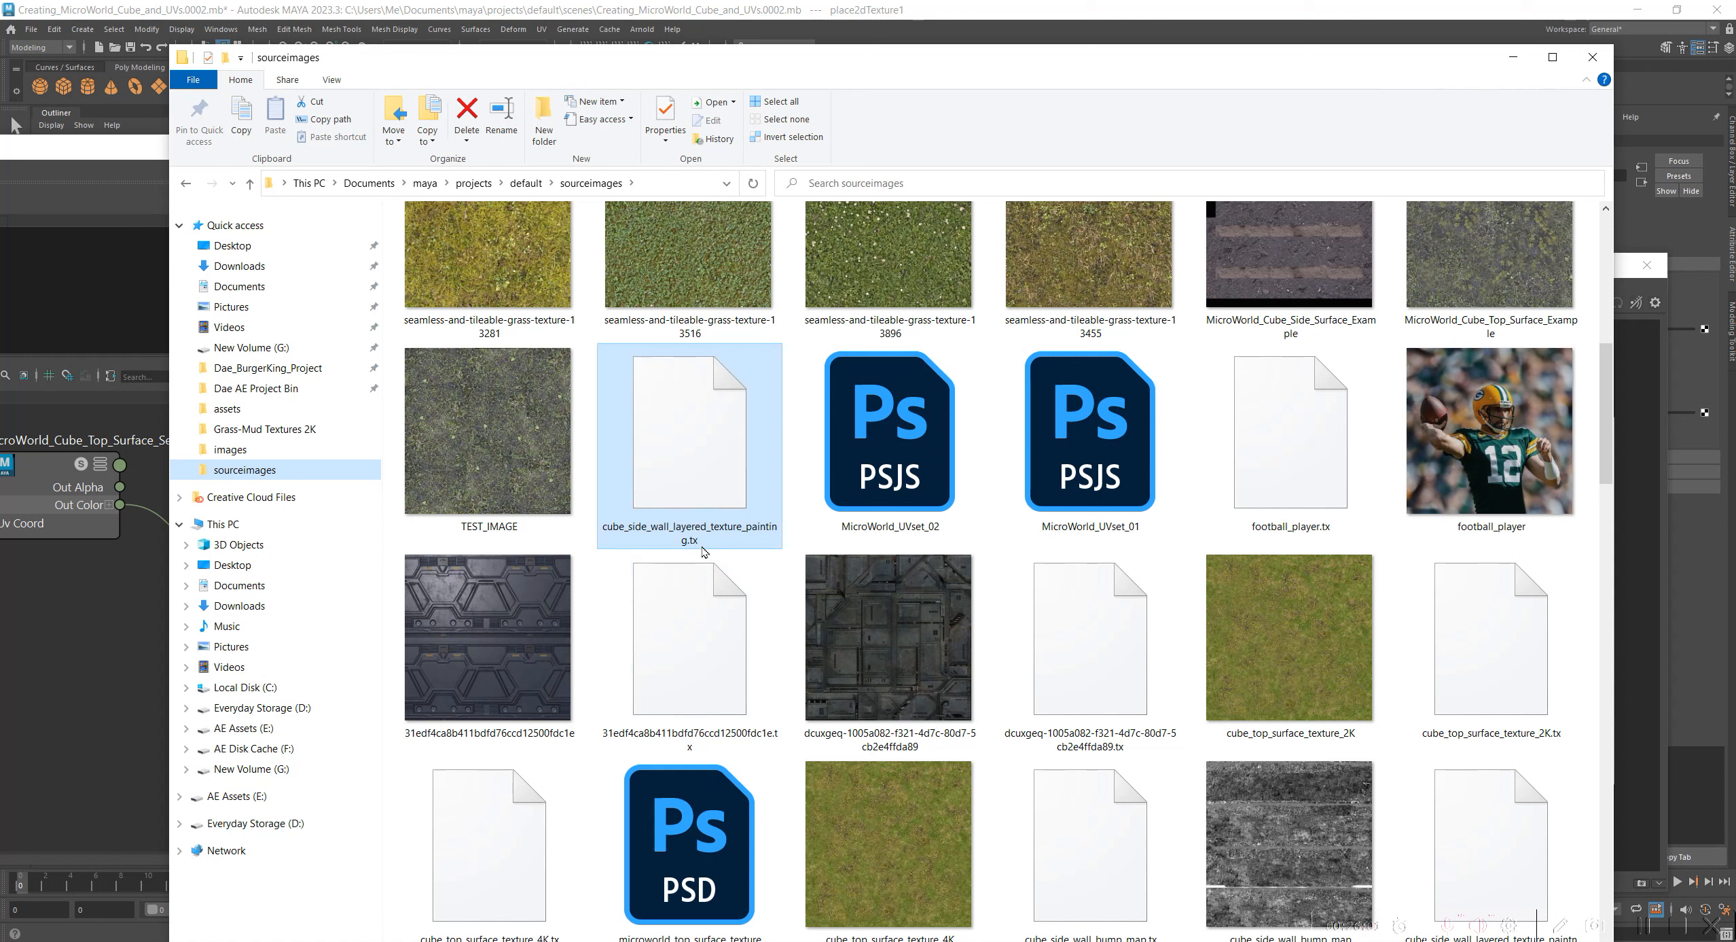
left_click(1060, 698)
left_click(1330, 500)
left_click(1481, 730)
scroll(1481, 729, "down", 6)
left_click(1481, 729)
left_click(1090, 448)
left_click(890, 448)
left_click(890, 646)
left_click(489, 646)
left_click(501, 541)
scroll(501, 541, "down", 5)
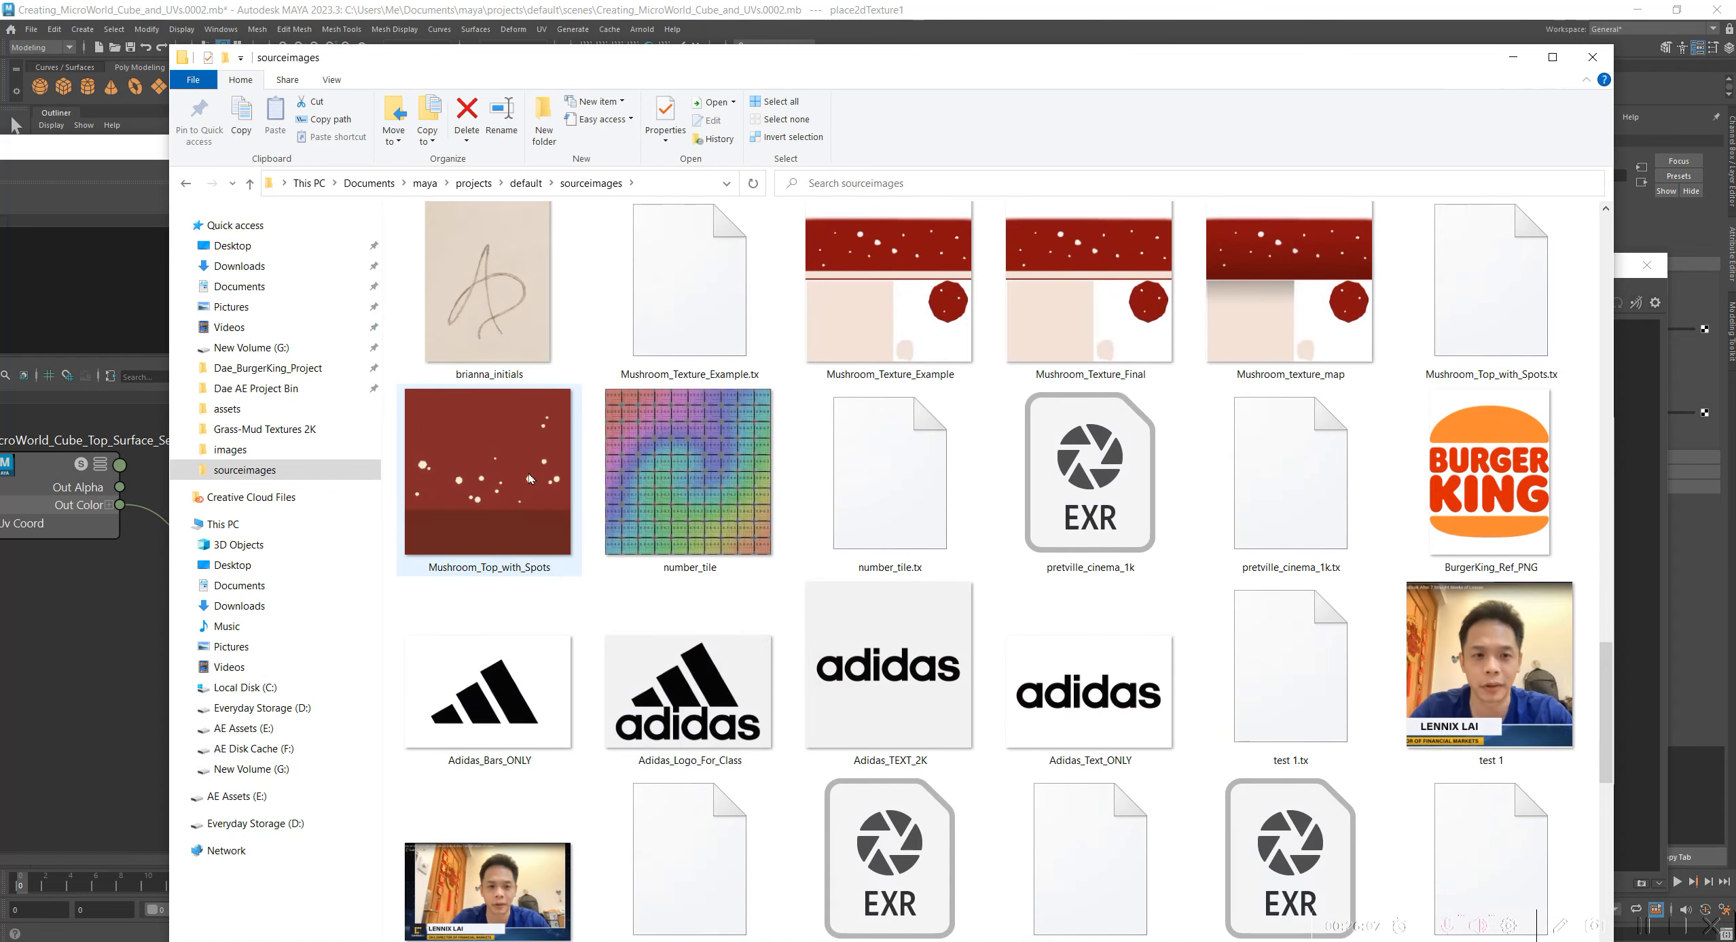
left_click(690, 285)
left_click(890, 483)
left_click(1329, 494)
left_click(1491, 299)
left_click(1290, 679)
scroll(1482, 828, "down", 5)
left_click(1091, 645)
left_click(1291, 646)
left_click(1090, 448)
left_click(1491, 285)
scroll(1350, 280, "up", 1)
left_click(1115, 285)
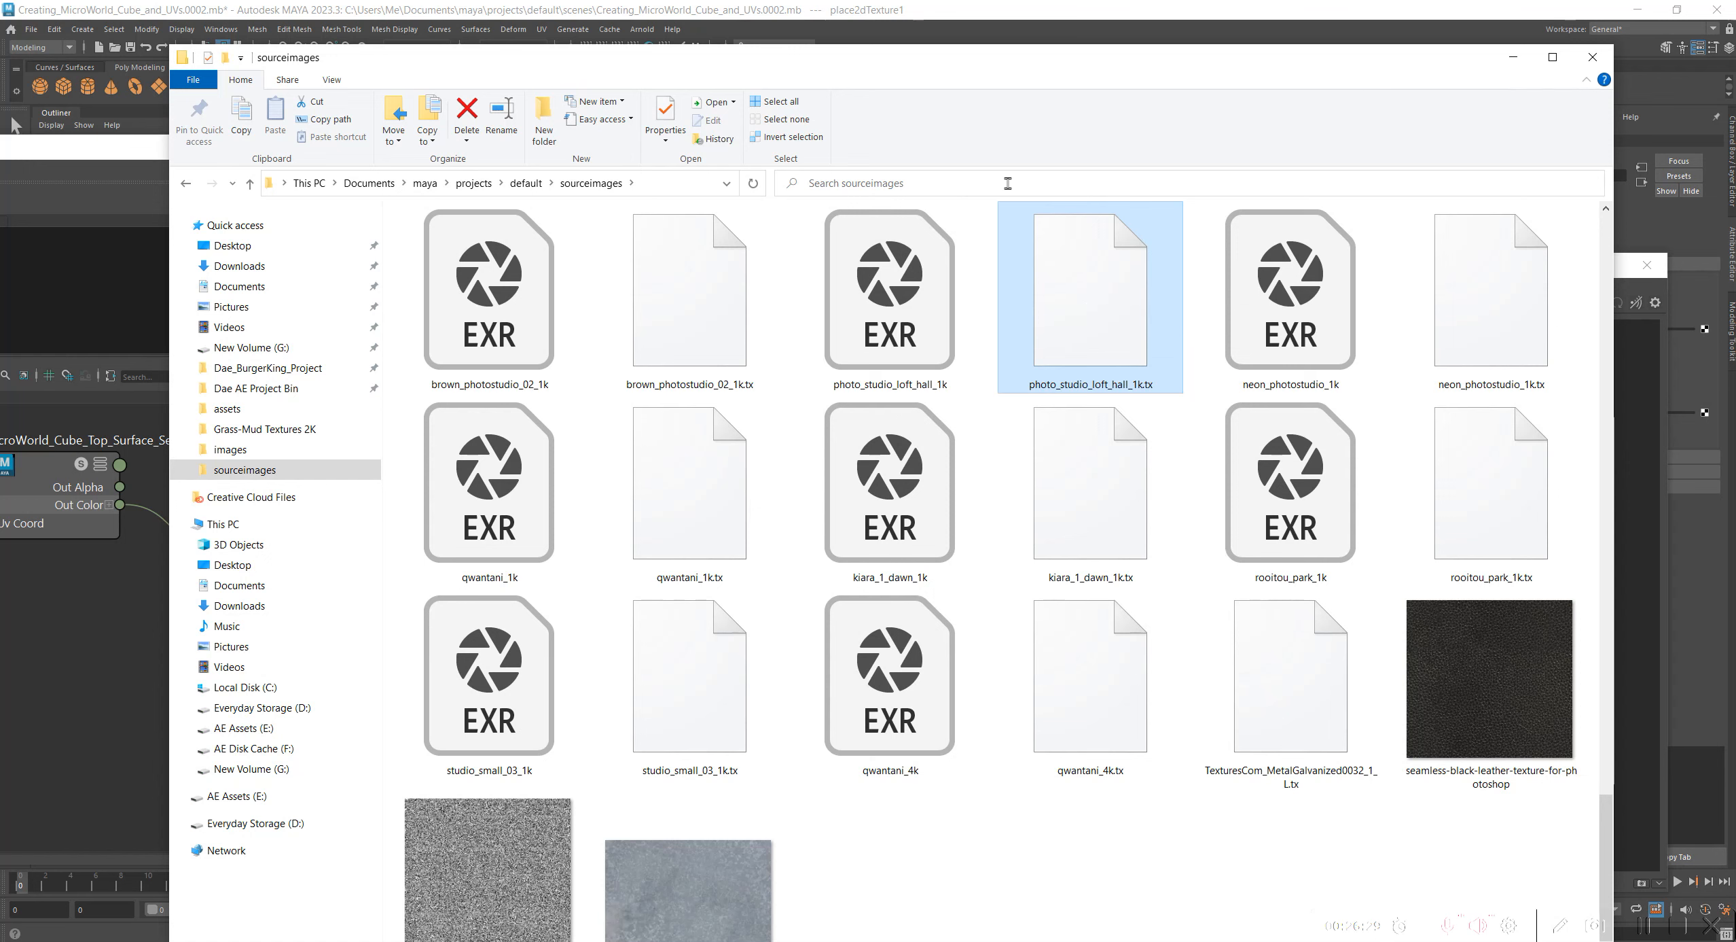
left_click_drag(1257, 72, 0, 469)
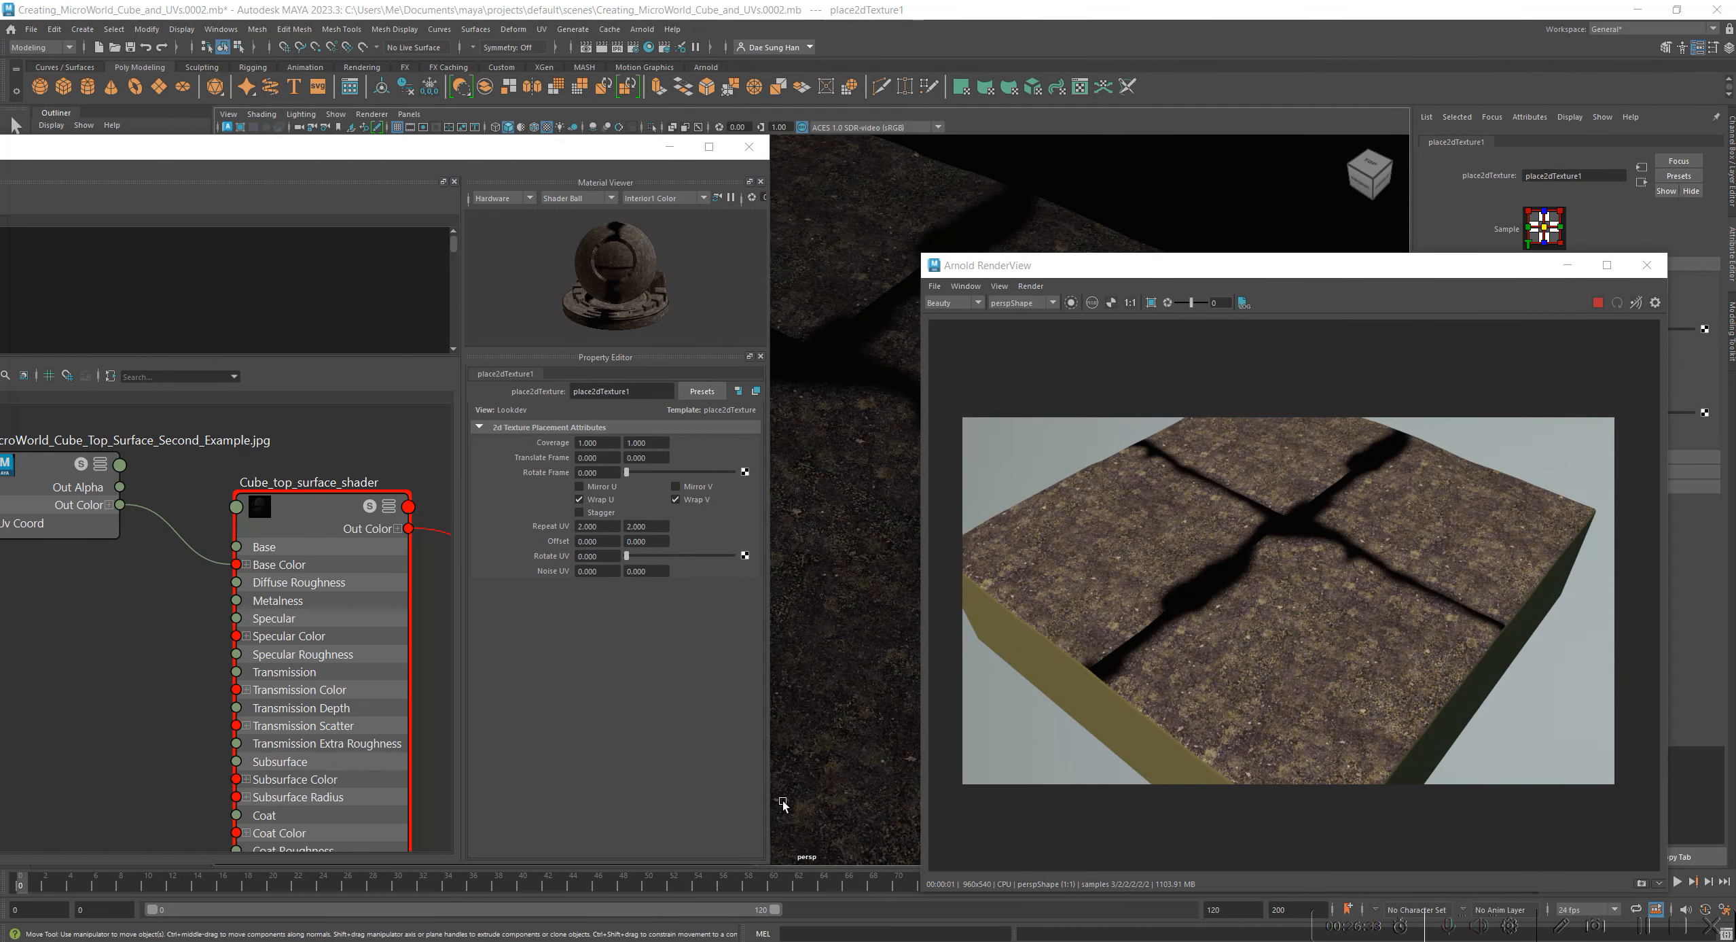
left_click(640, 31)
mouse_move(733, 182)
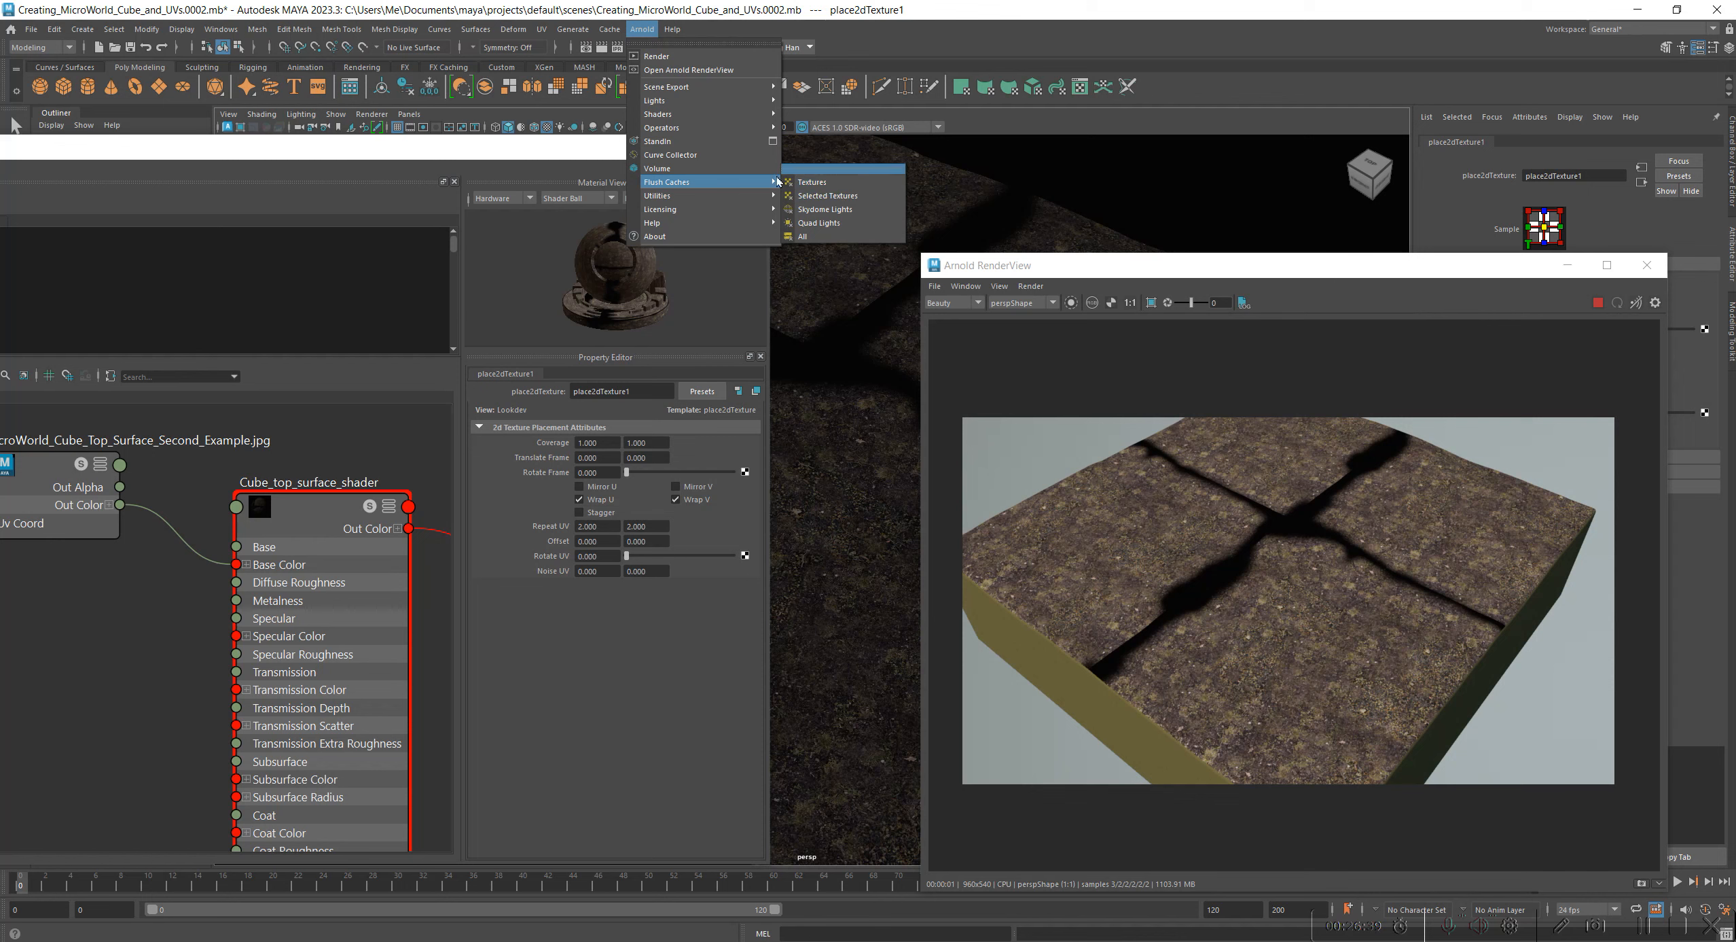
left_click(1072, 269)
Step: Arrange the Arnold RenderView and Hypershade windows to expose the node network, tidy the shader node's position and select the MicroWorld_Cube_Top_Surface_Second_Example.jpg file node
left_click_drag(1078, 267, 1000, 128)
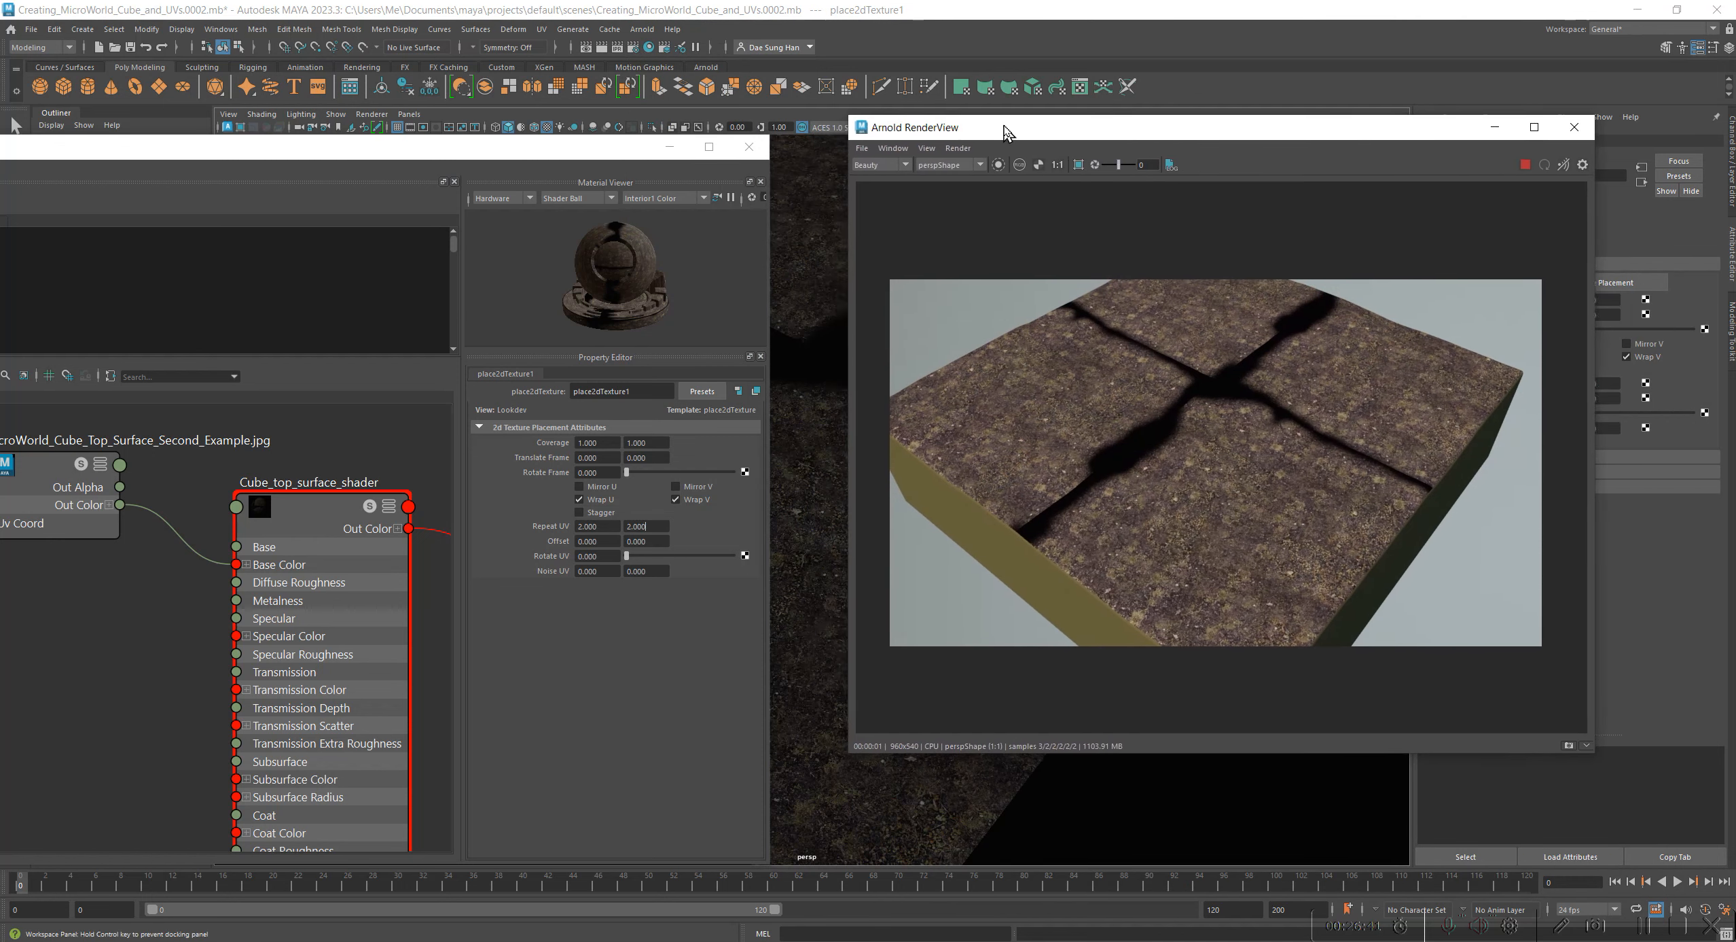
left_click_drag(531, 161, 1174, 81)
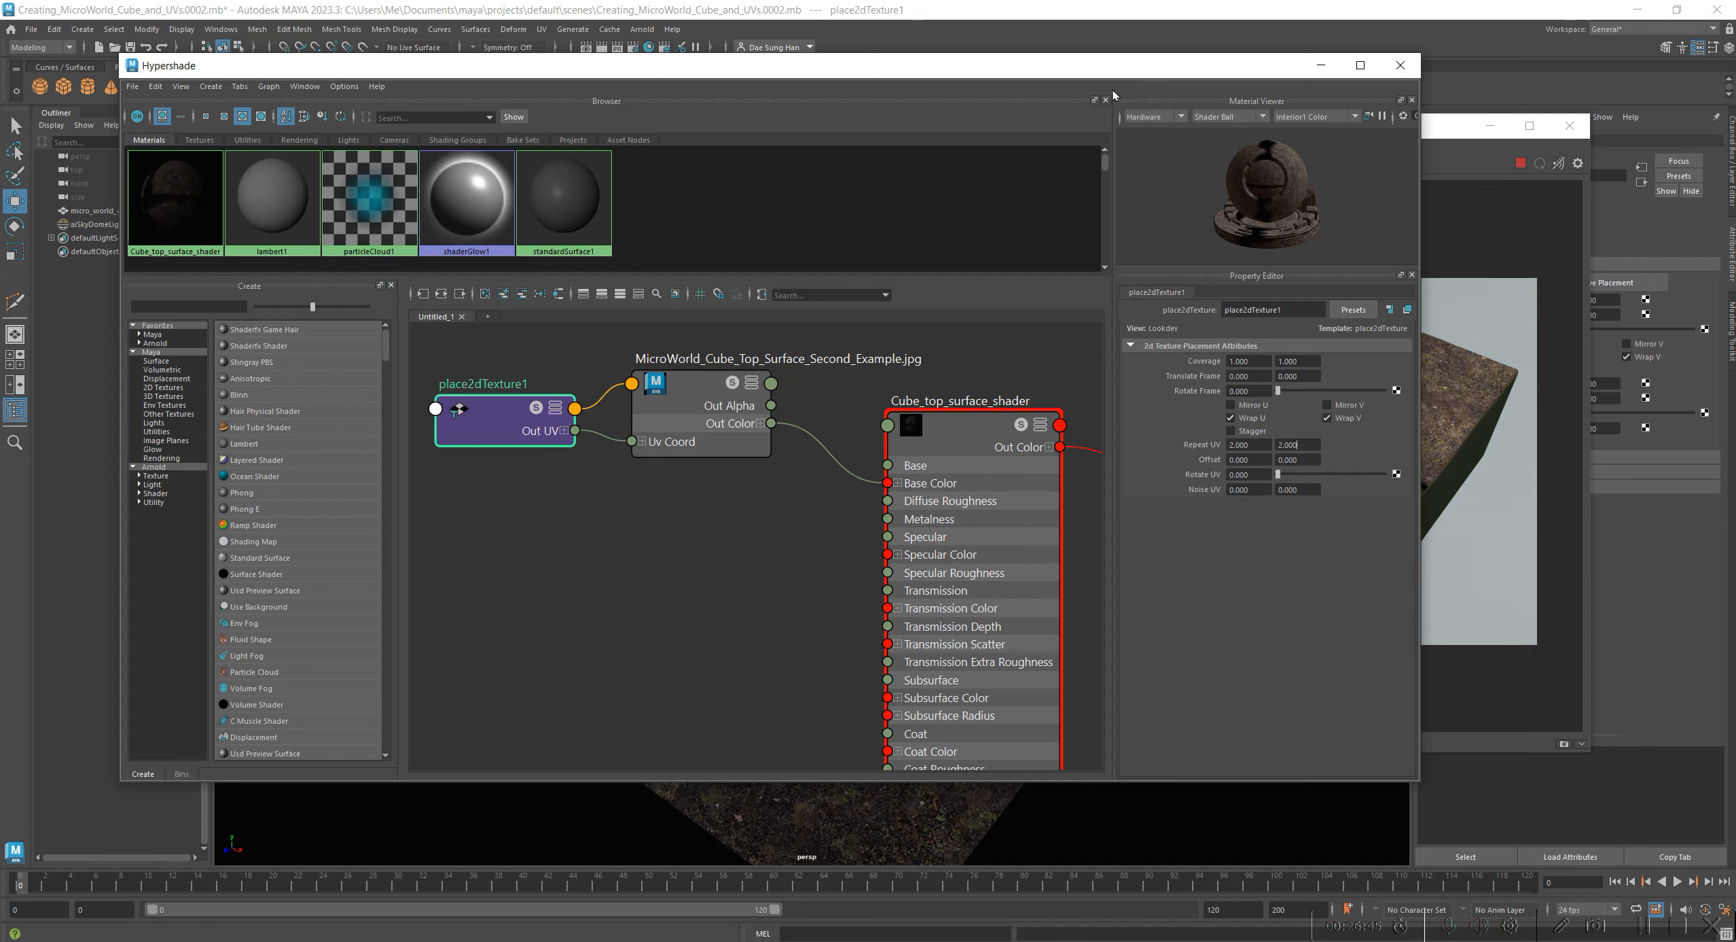
left_click_drag(973, 455, 944, 424)
left_click_drag(702, 390, 720, 387)
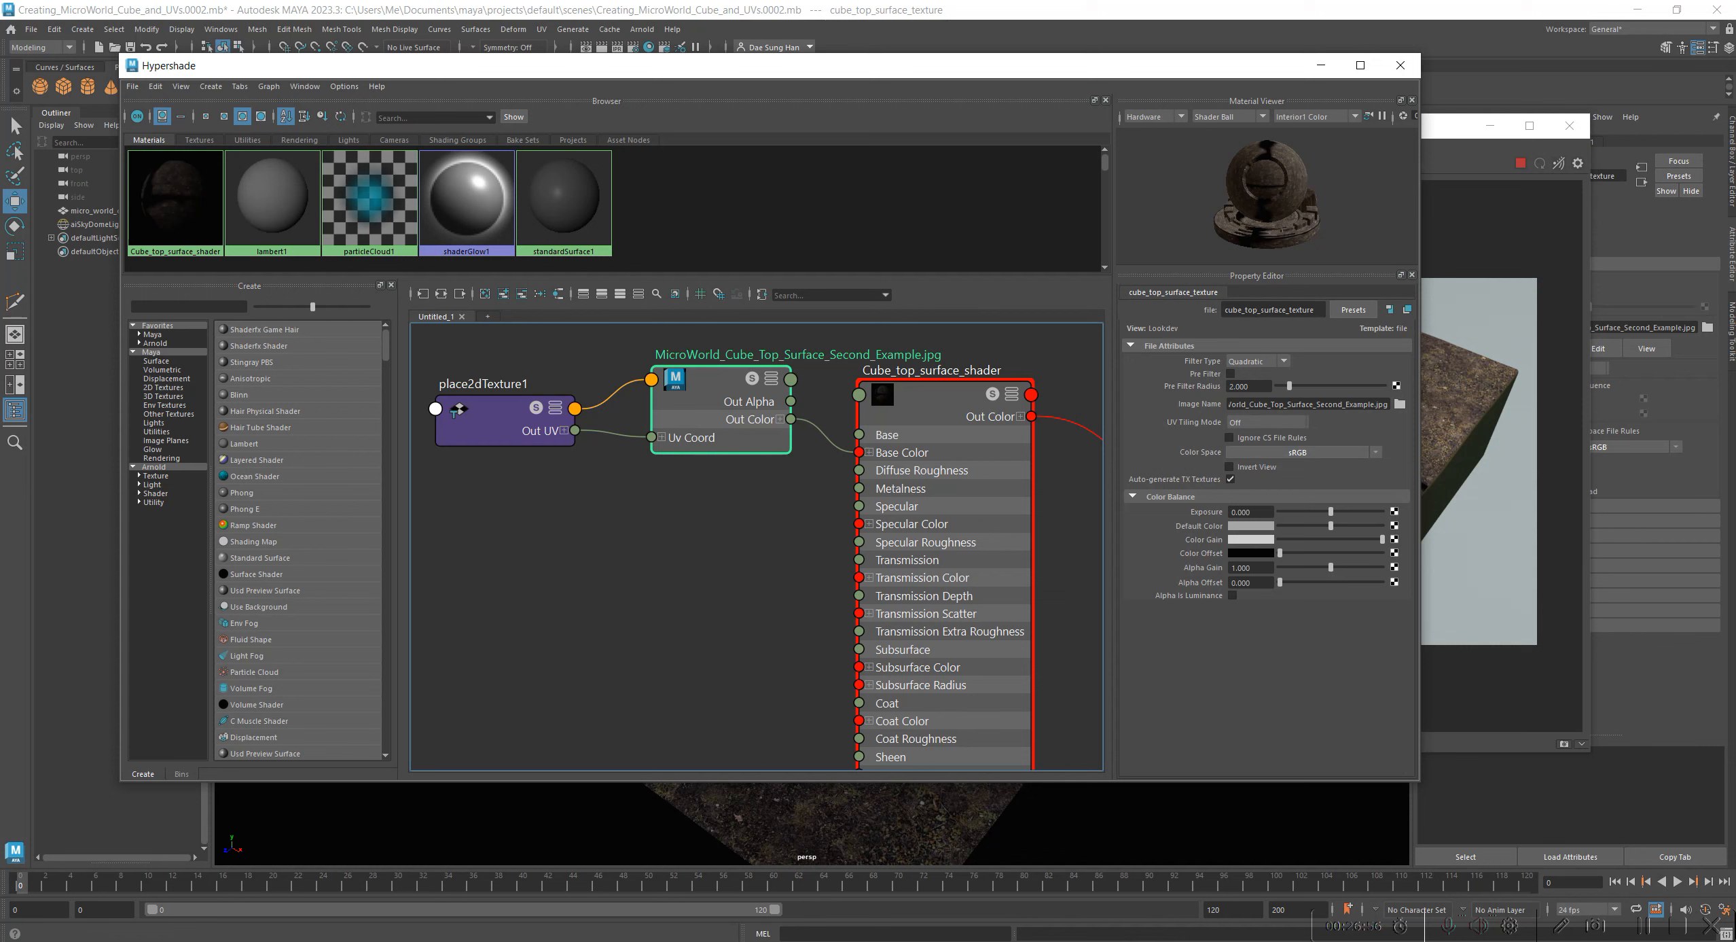
Step: Switch to Photoshop and start saving a copy of MicroWorld_Cube_Top_Surface_Example in JPEG format
key("alt+Tab")
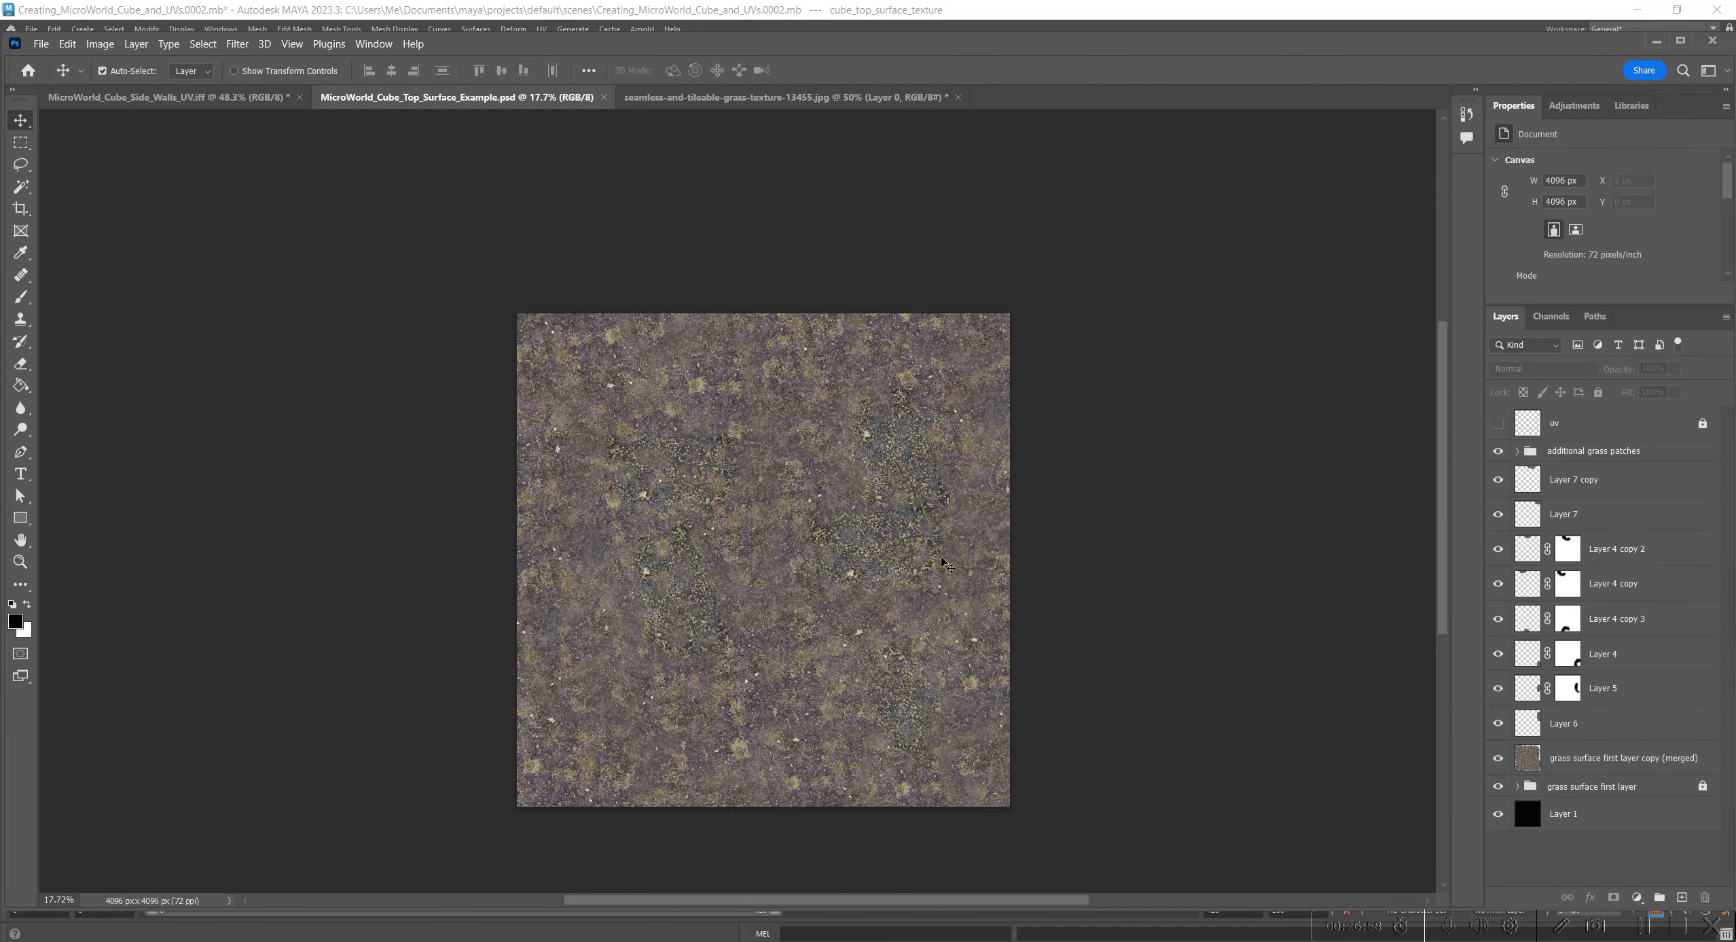
left_click(35, 44)
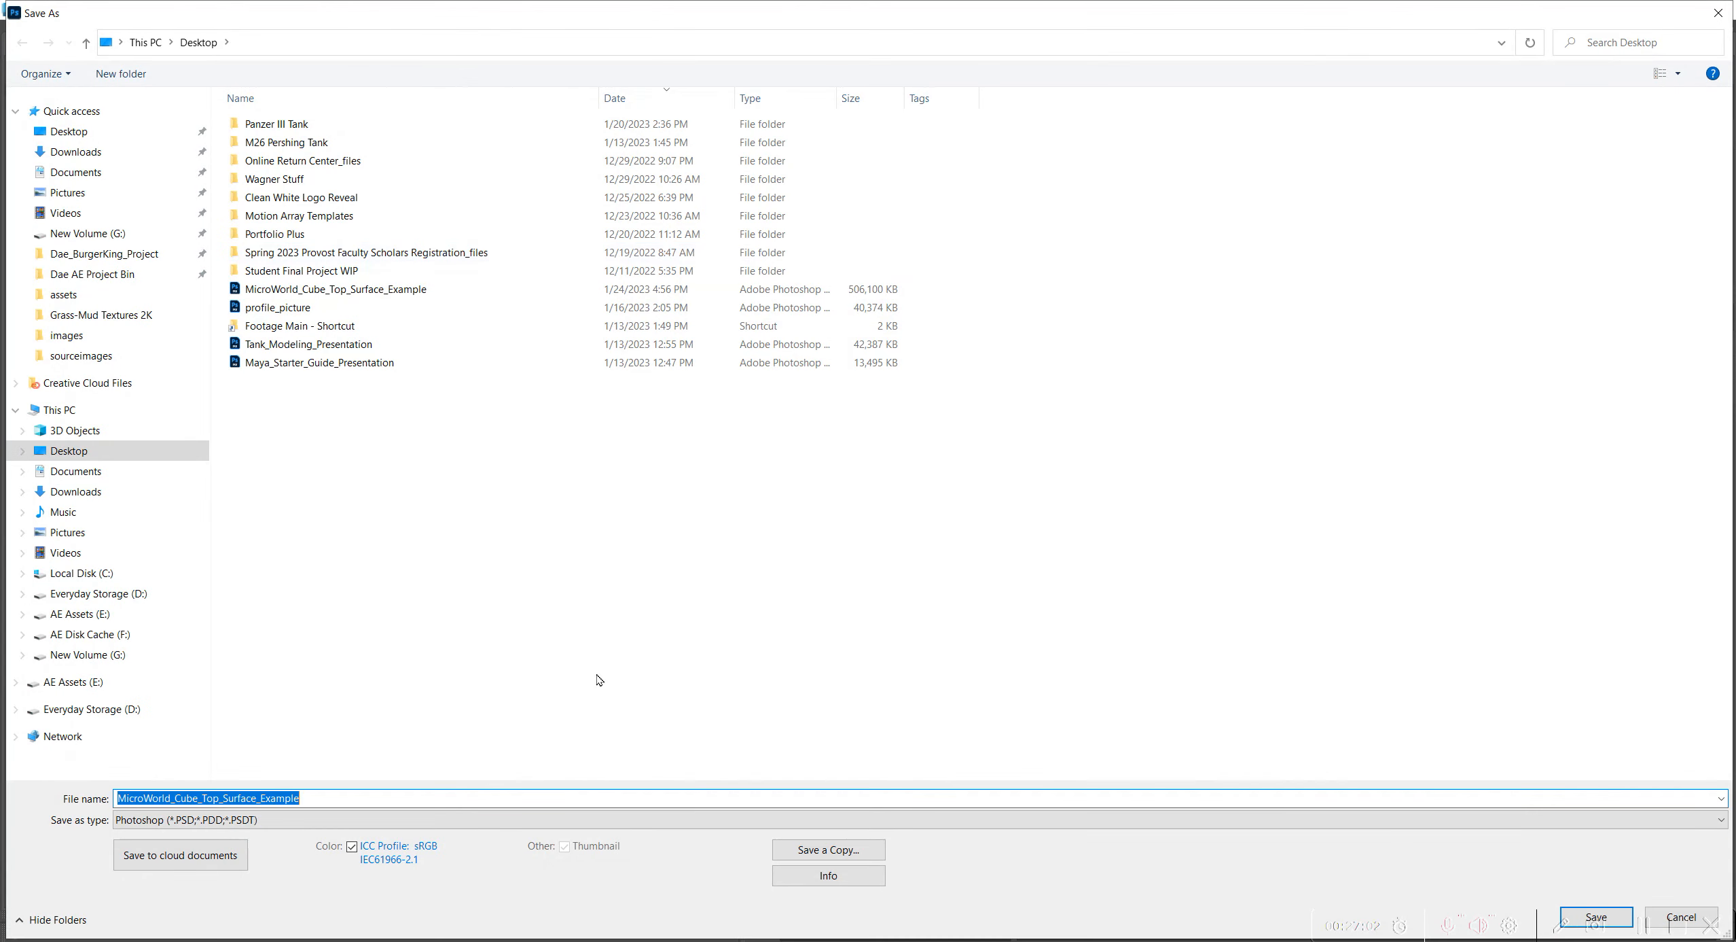
left_click(365, 823)
left_click(377, 817)
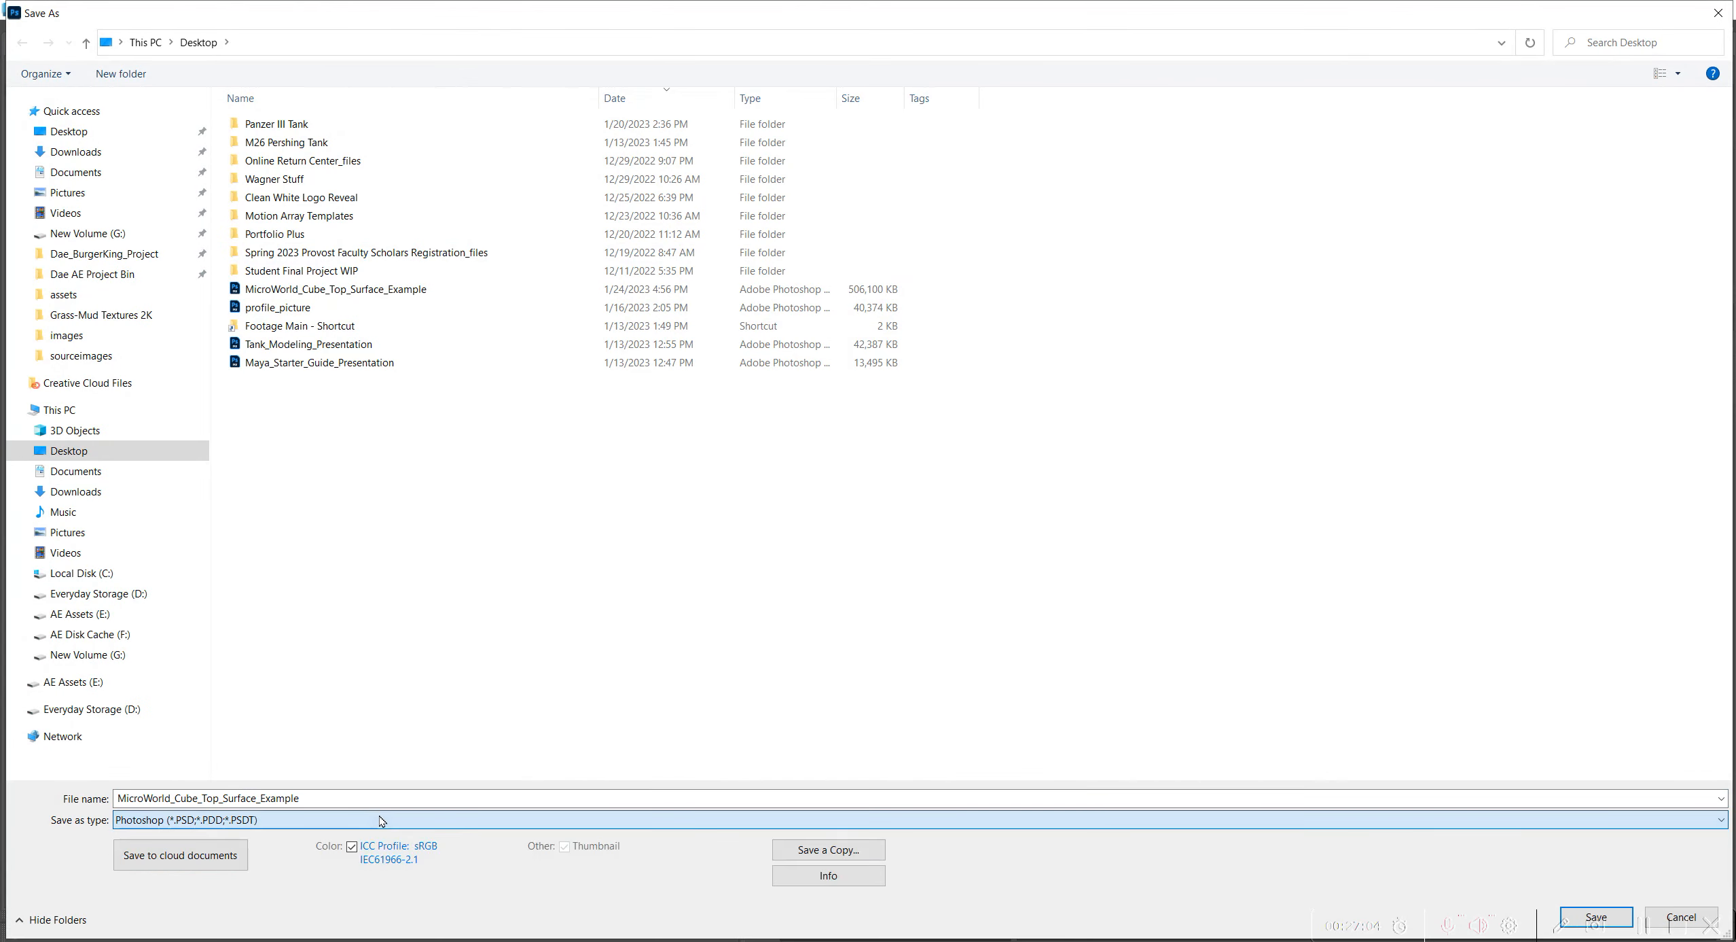
left_click(815, 850)
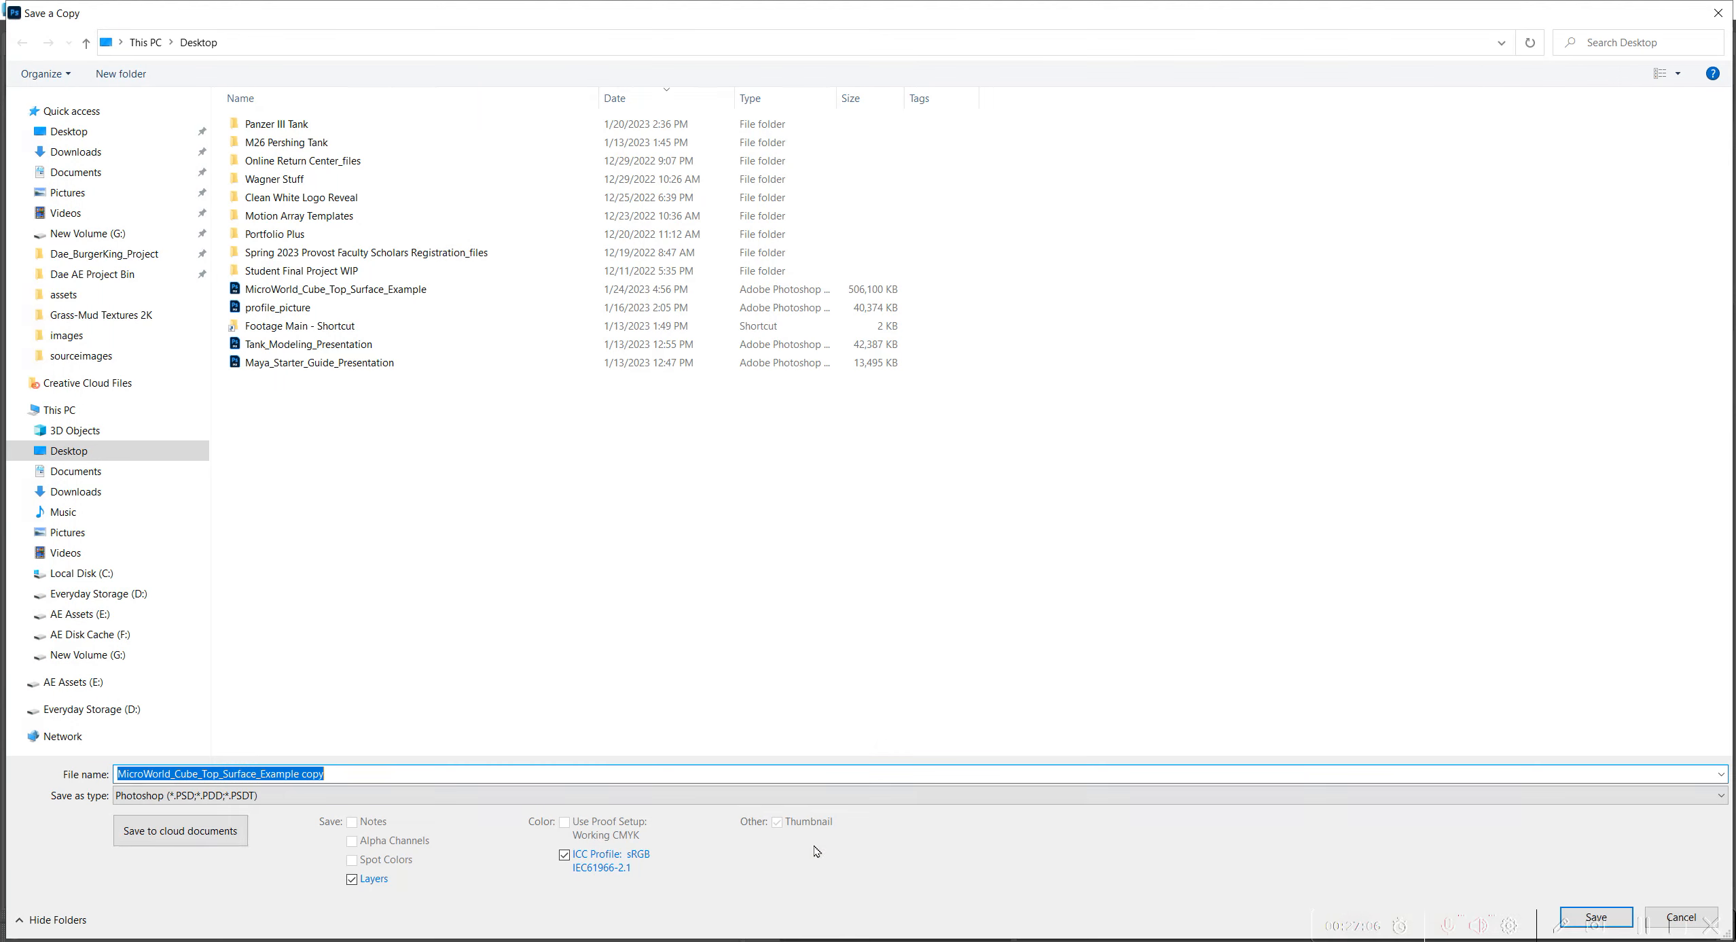
left_click(392, 796)
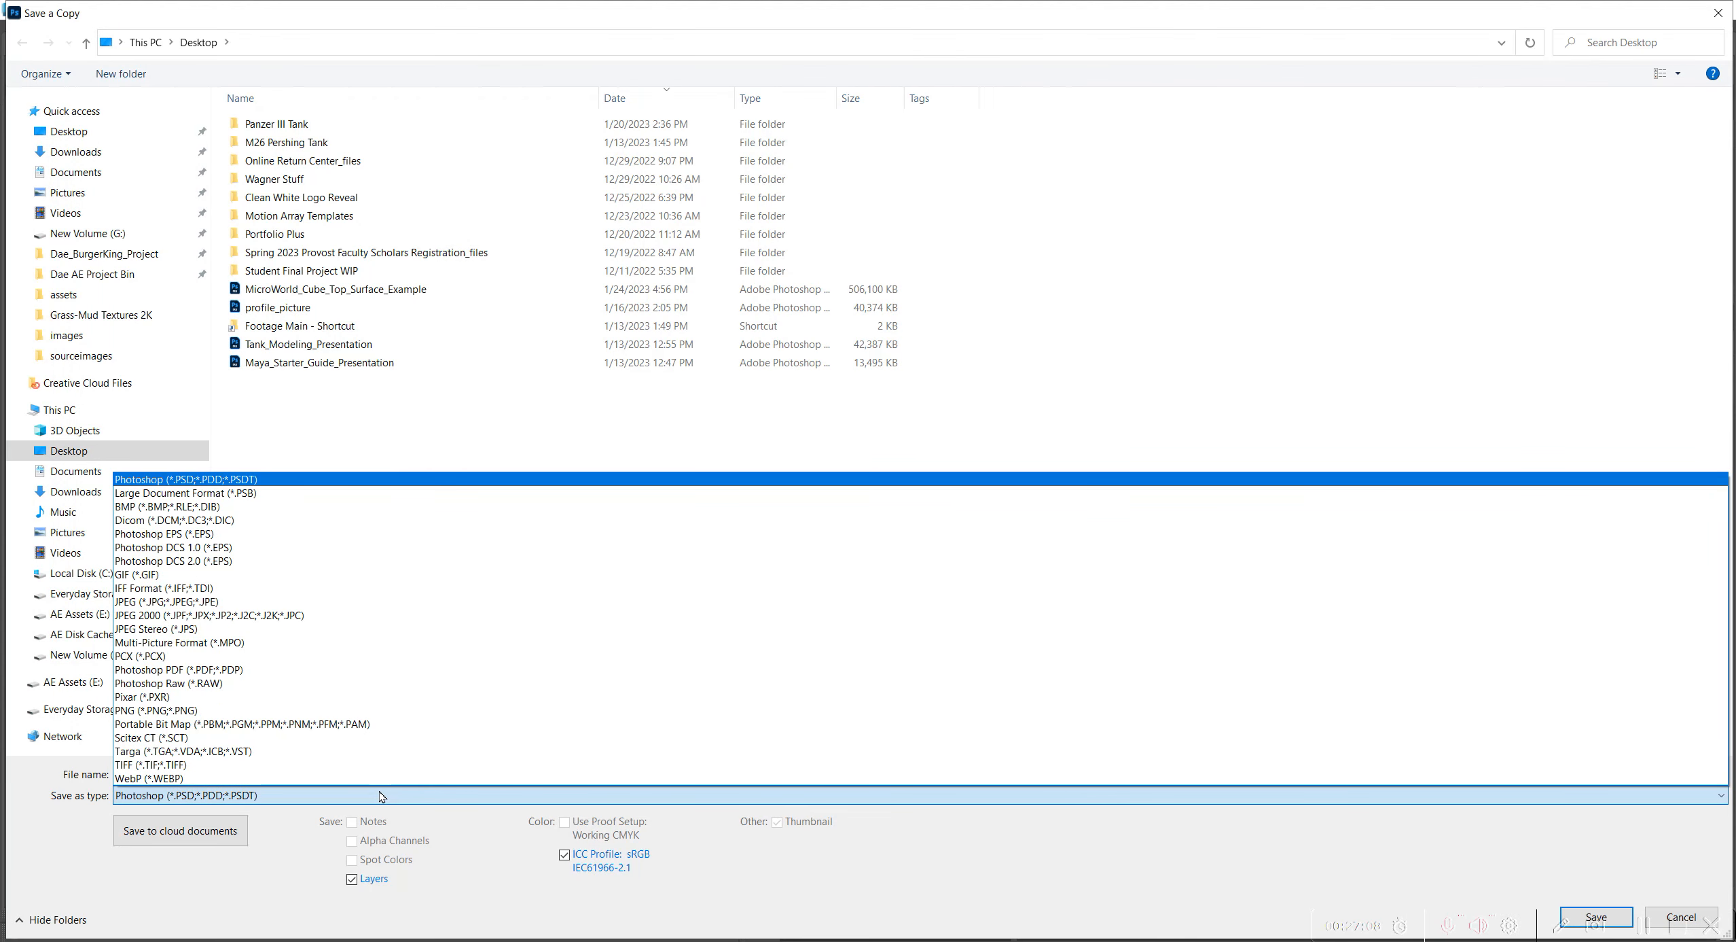
key("j")
key("Return")
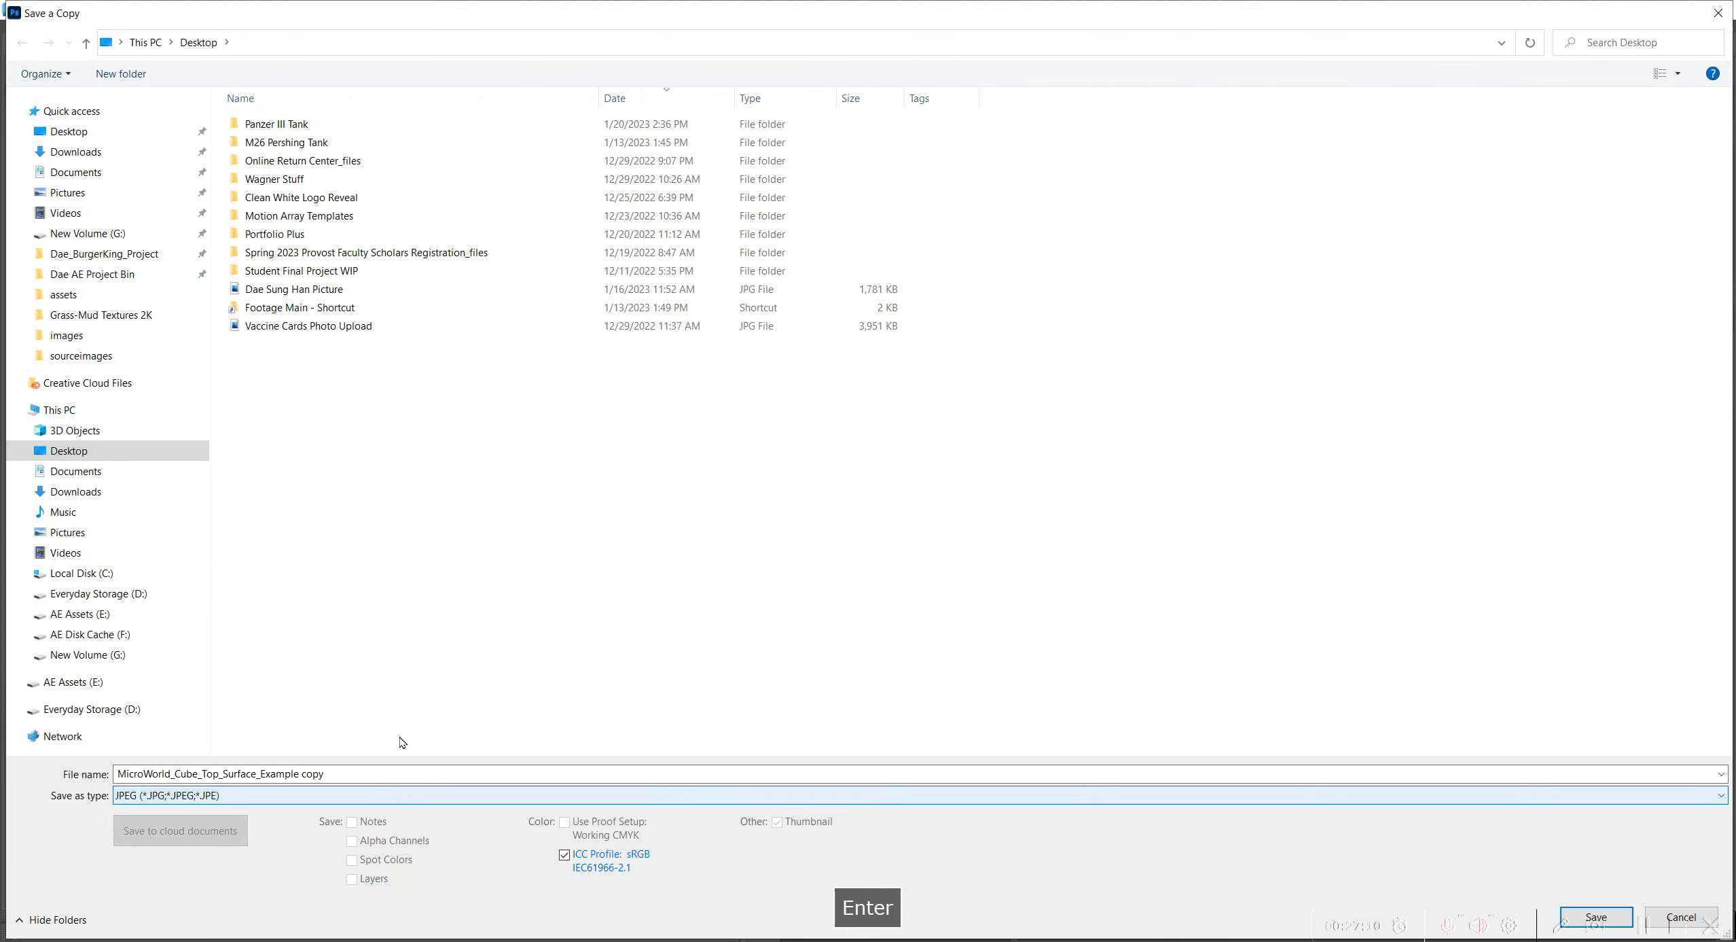
Step: Save the JPEG copy in sourceimages, overwriting MicroWorld_Cube_Top_Surface_Second_Example, with quality 12 and the Baseline Optimized format
left_click(116, 357)
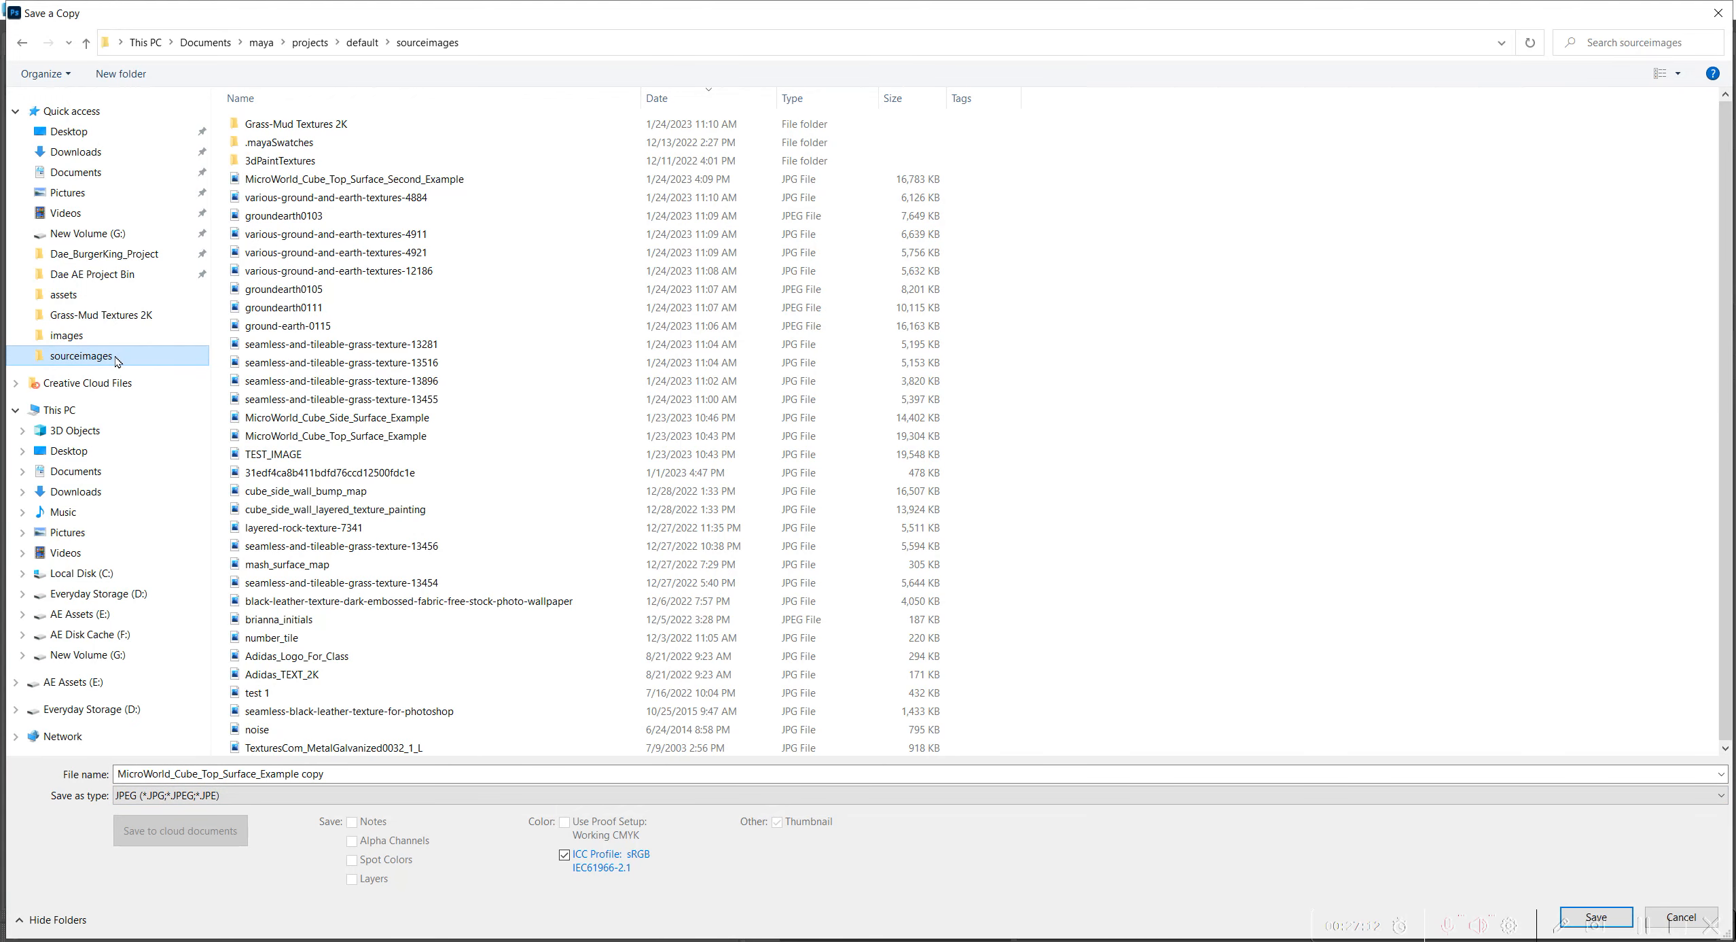
left_click(396, 180)
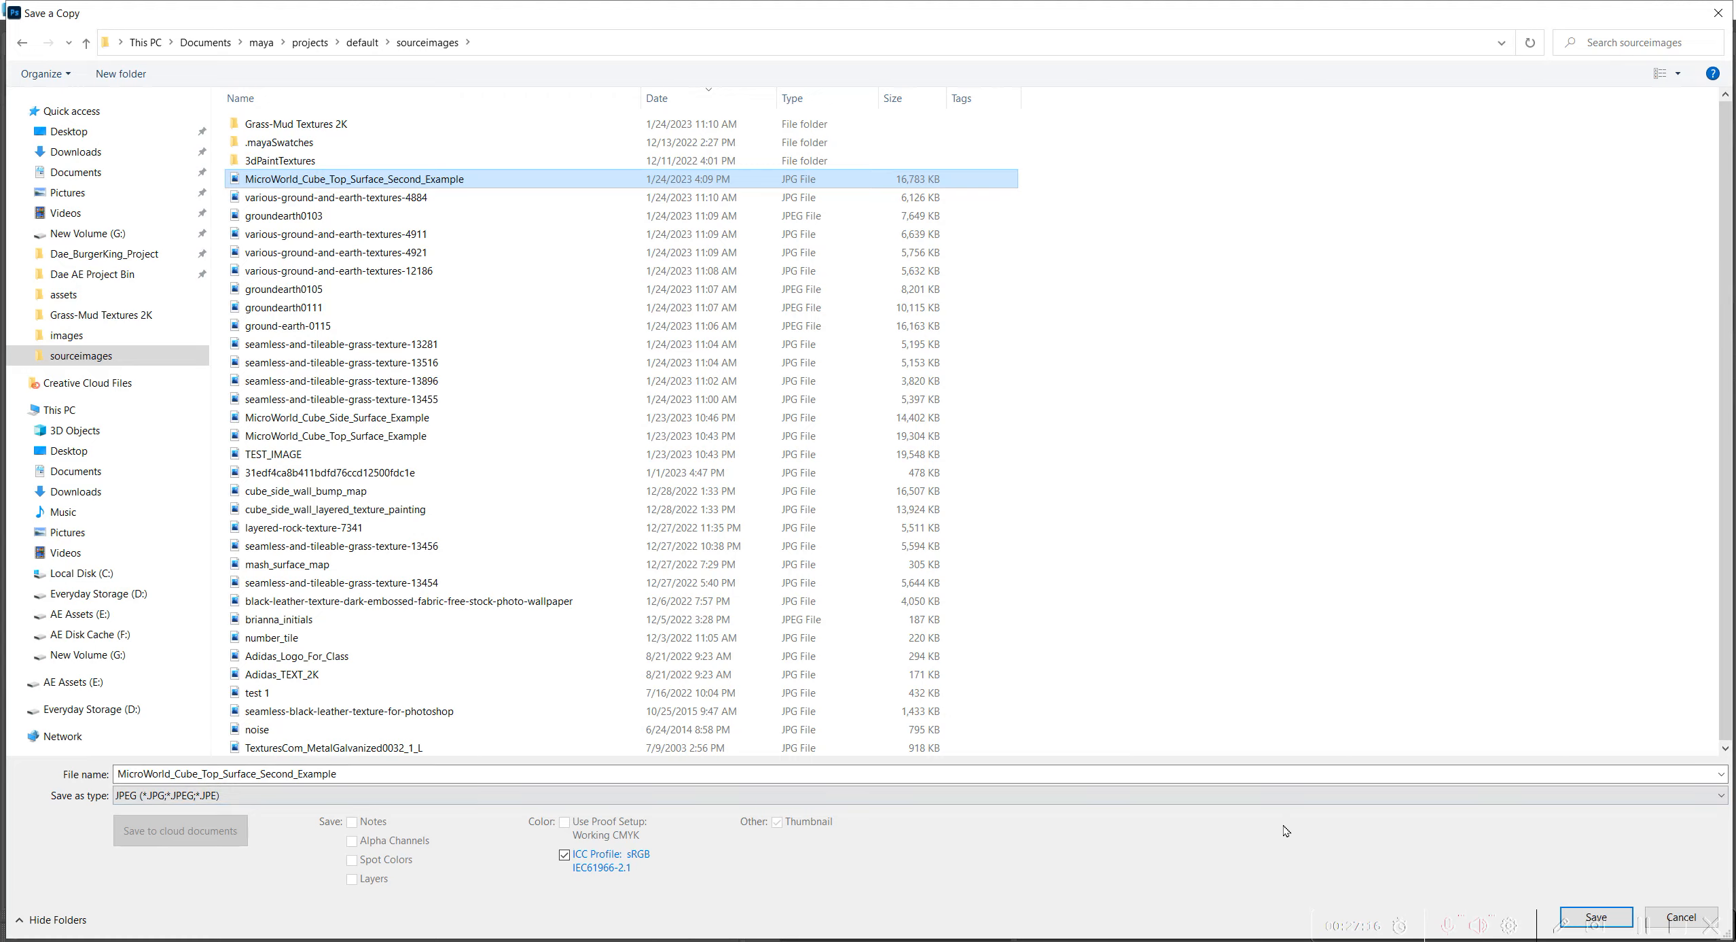
key("Return")
left_click(941, 483)
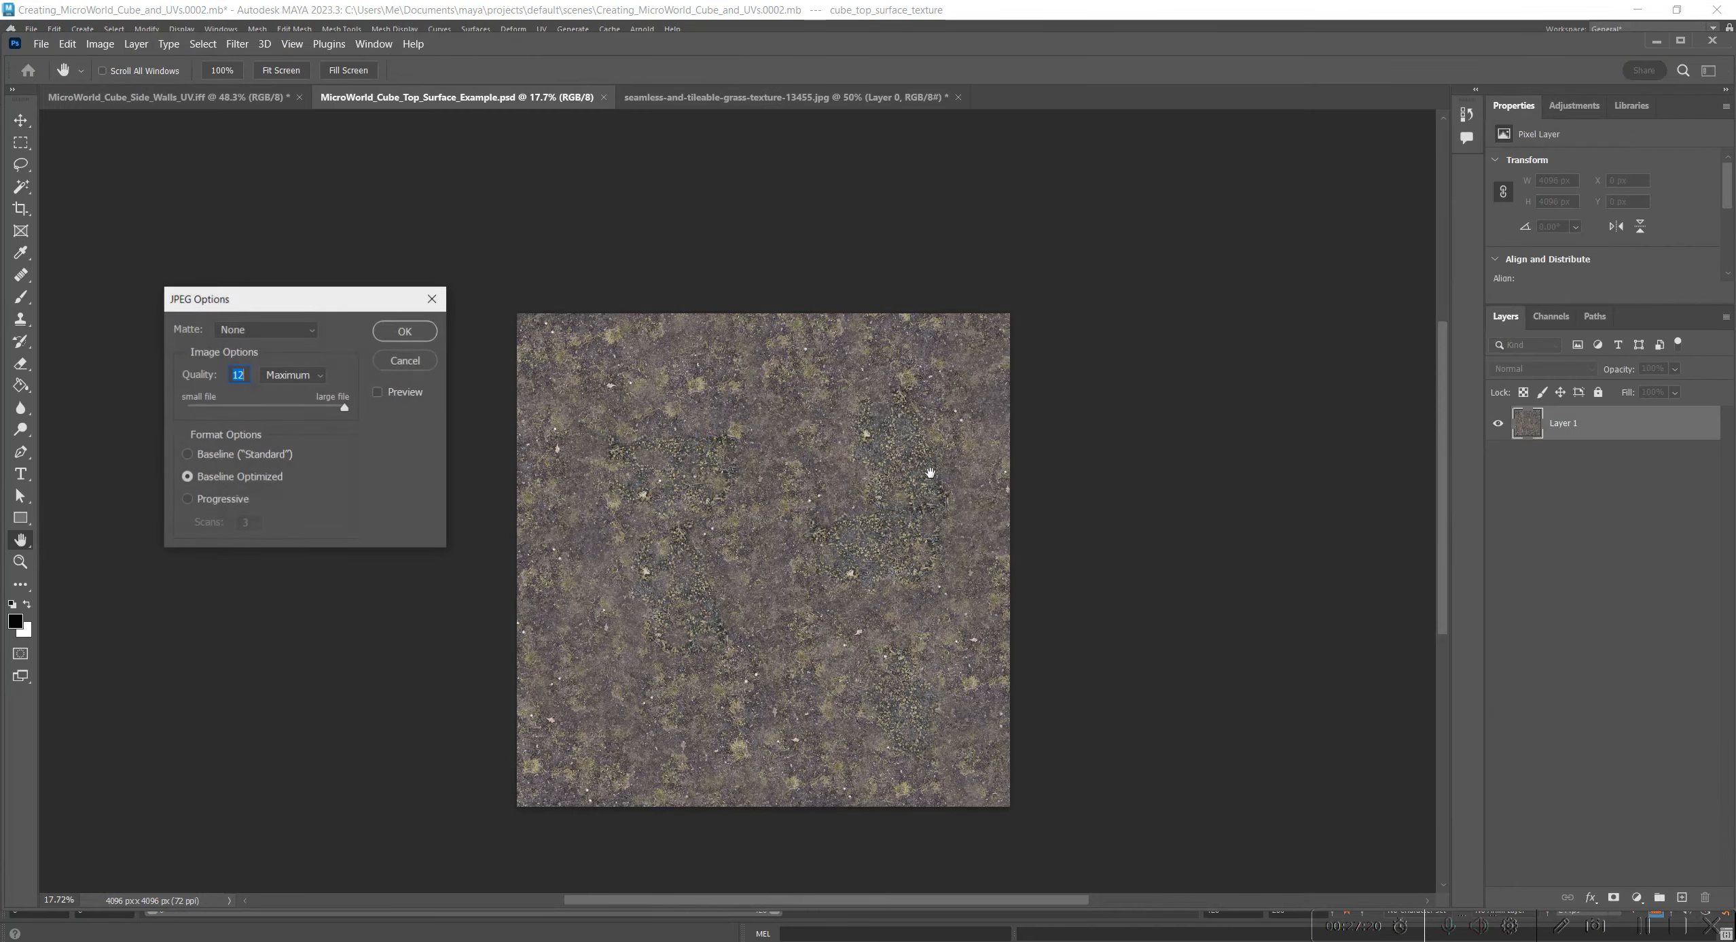
left_click(406, 331)
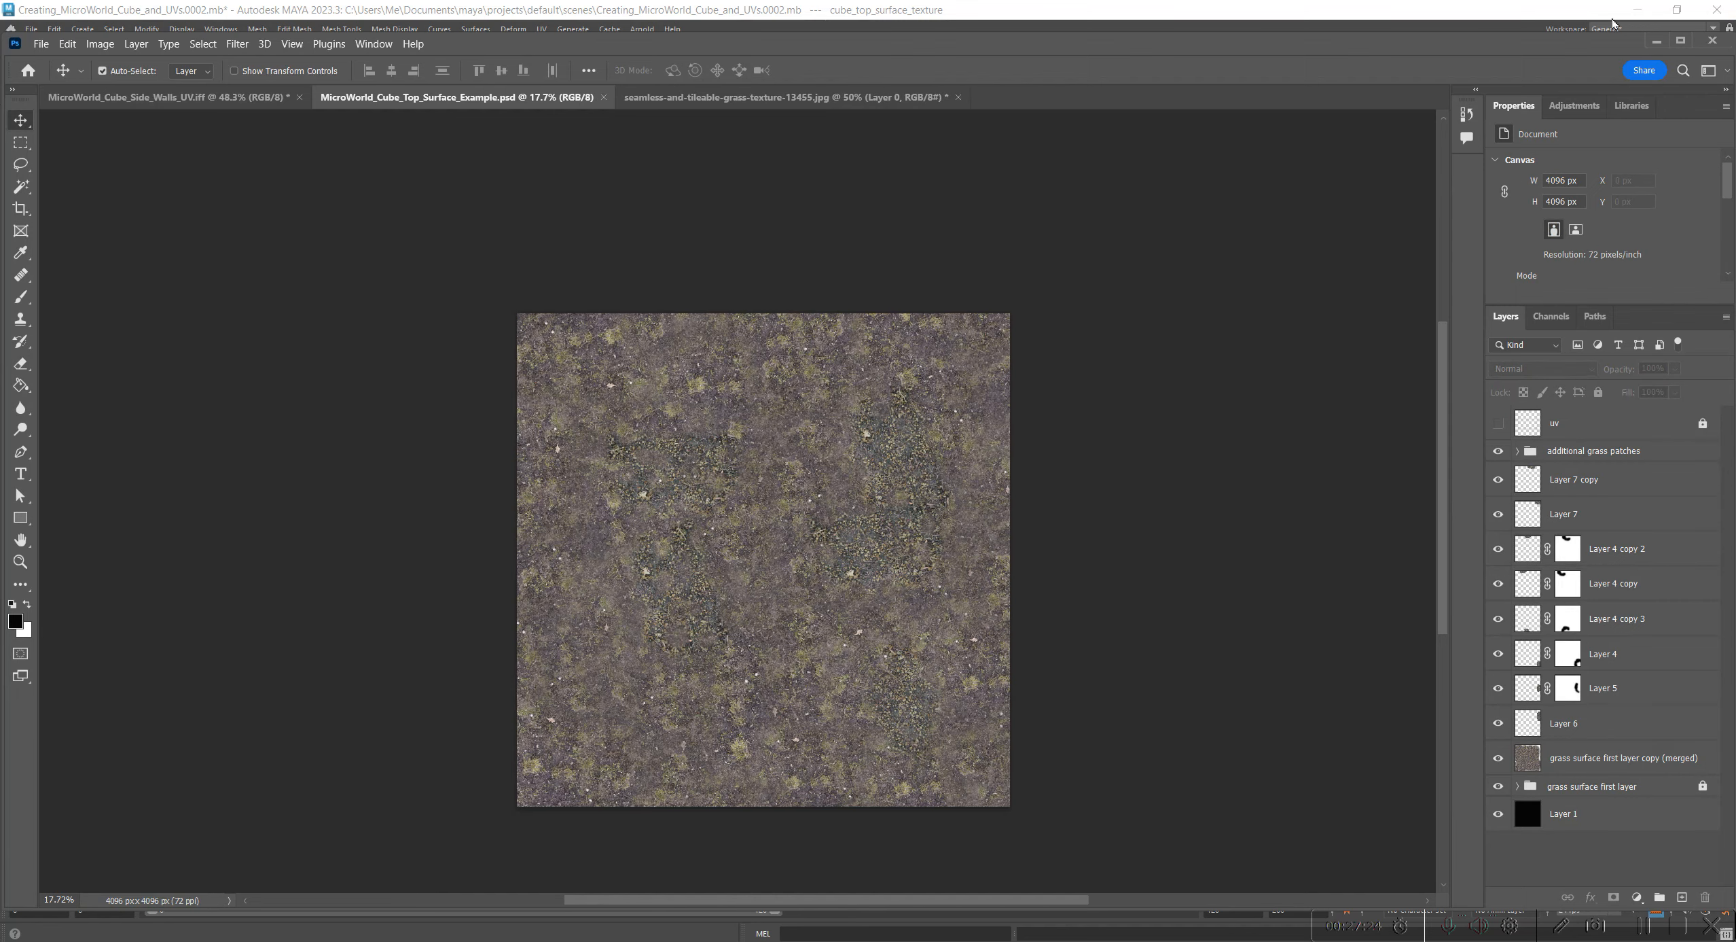
Step: Return to Maya and check the image files available to the MicroWorld_Cube_Top_Surface_Second_Example.jpg node, keeping its assigned file
left_click(1635, 11)
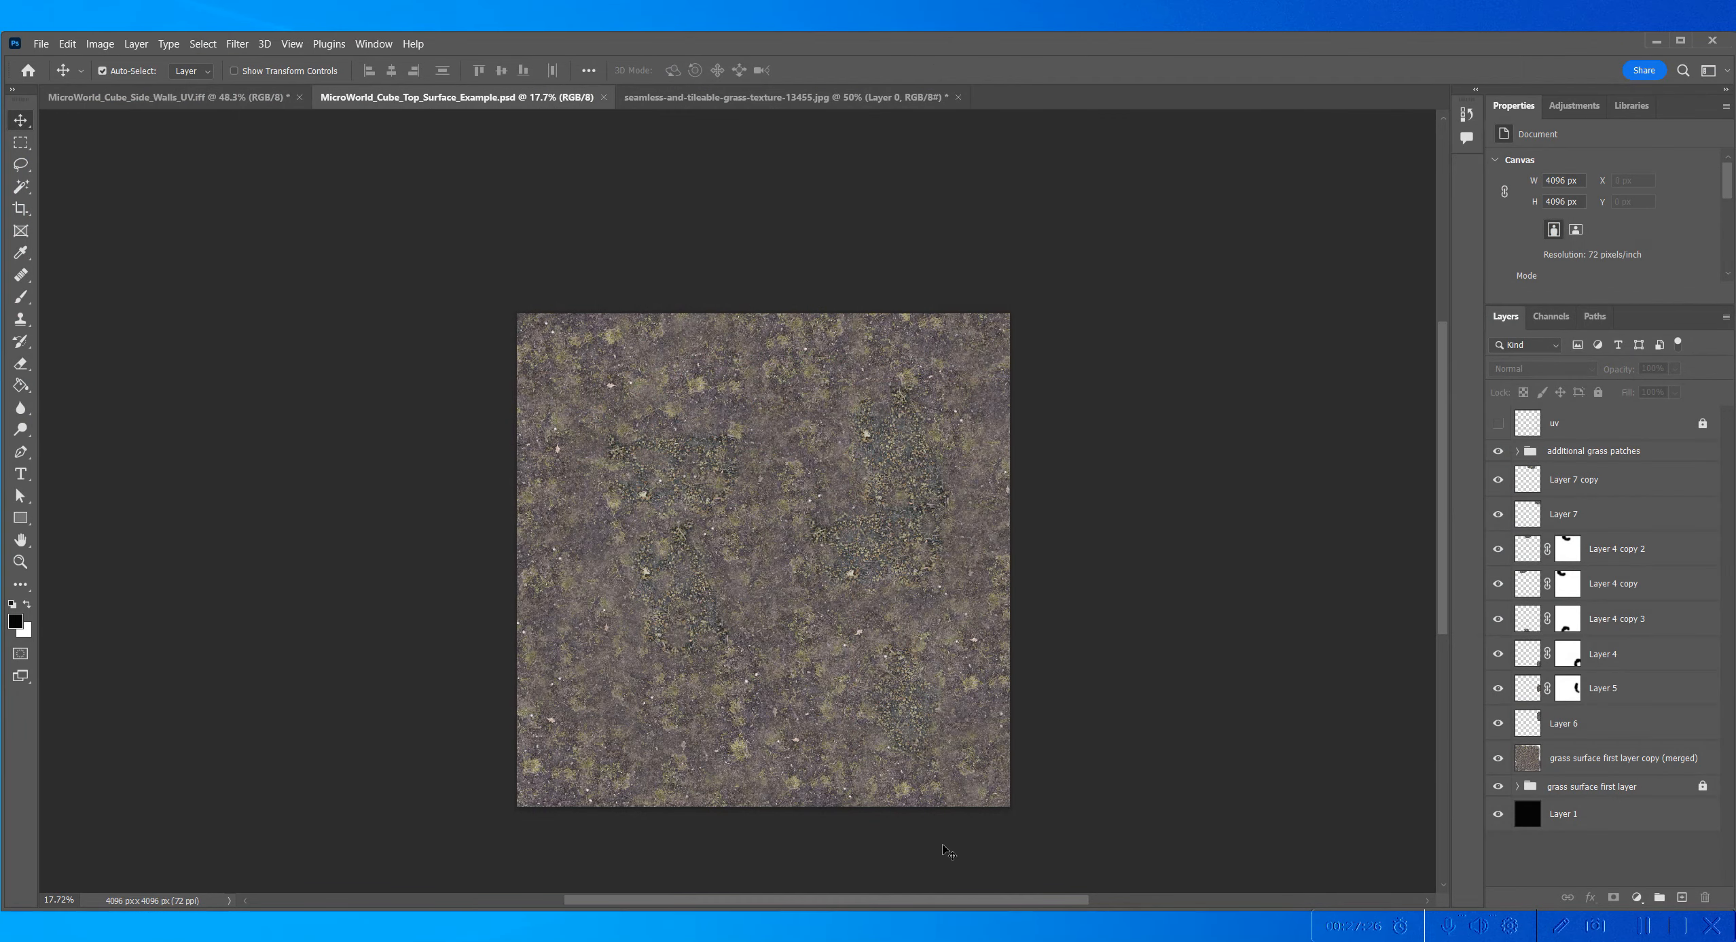
key("alt+Tab")
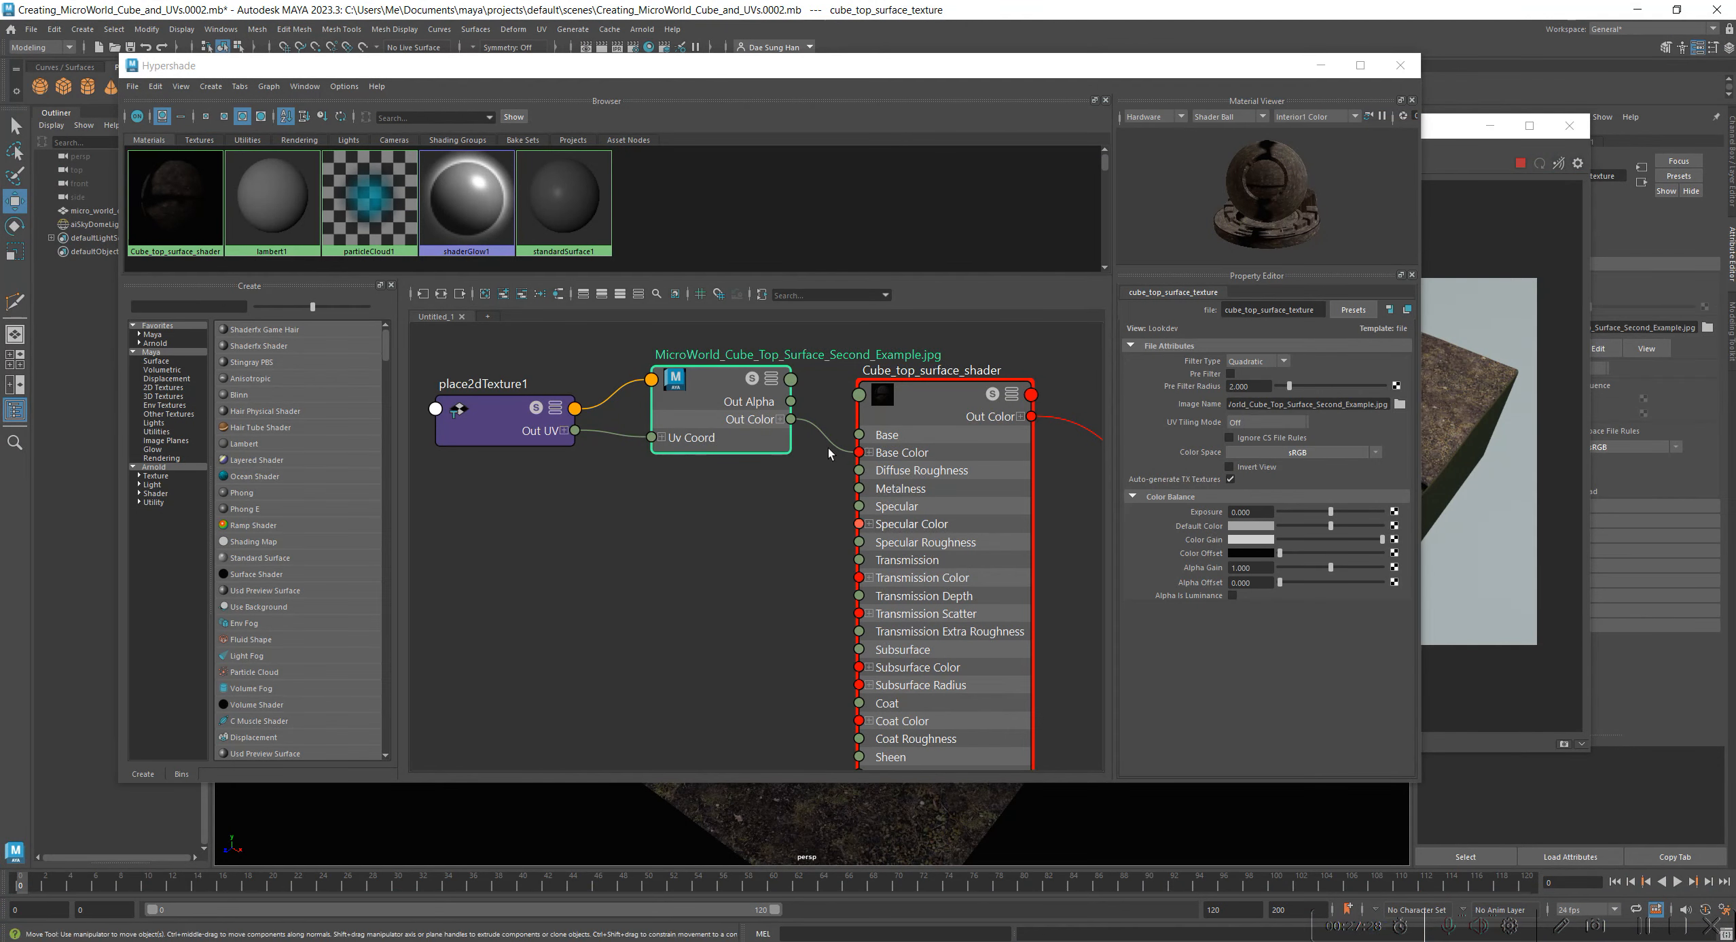
left_click(705, 409)
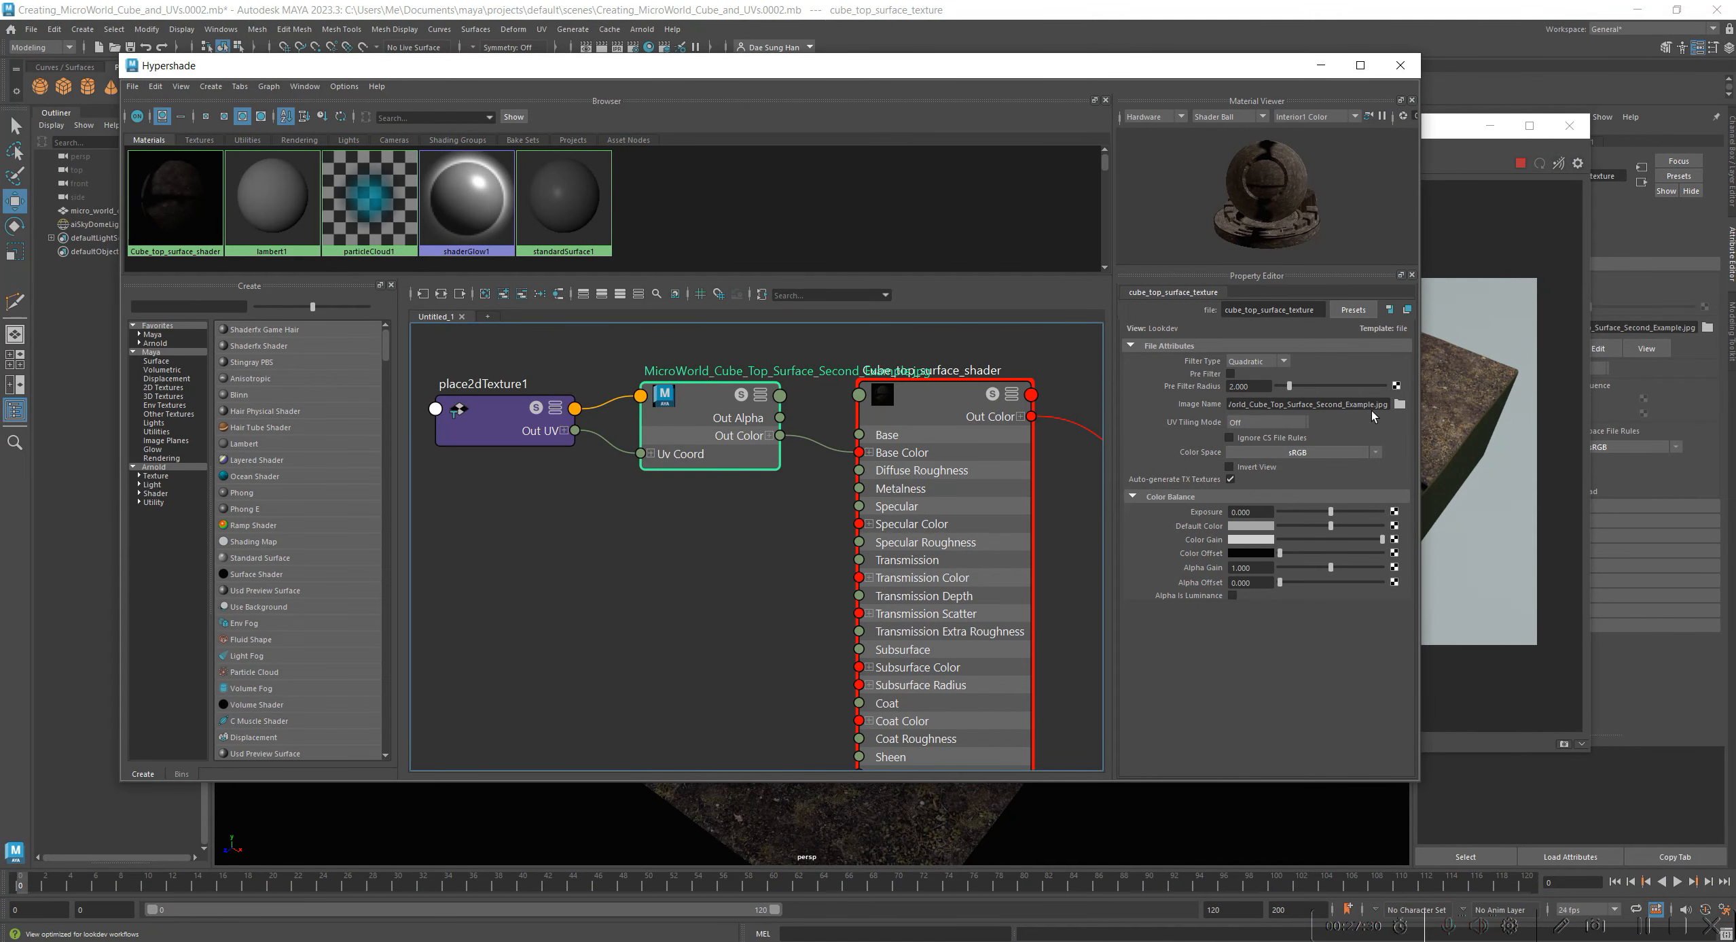
left_click(1400, 404)
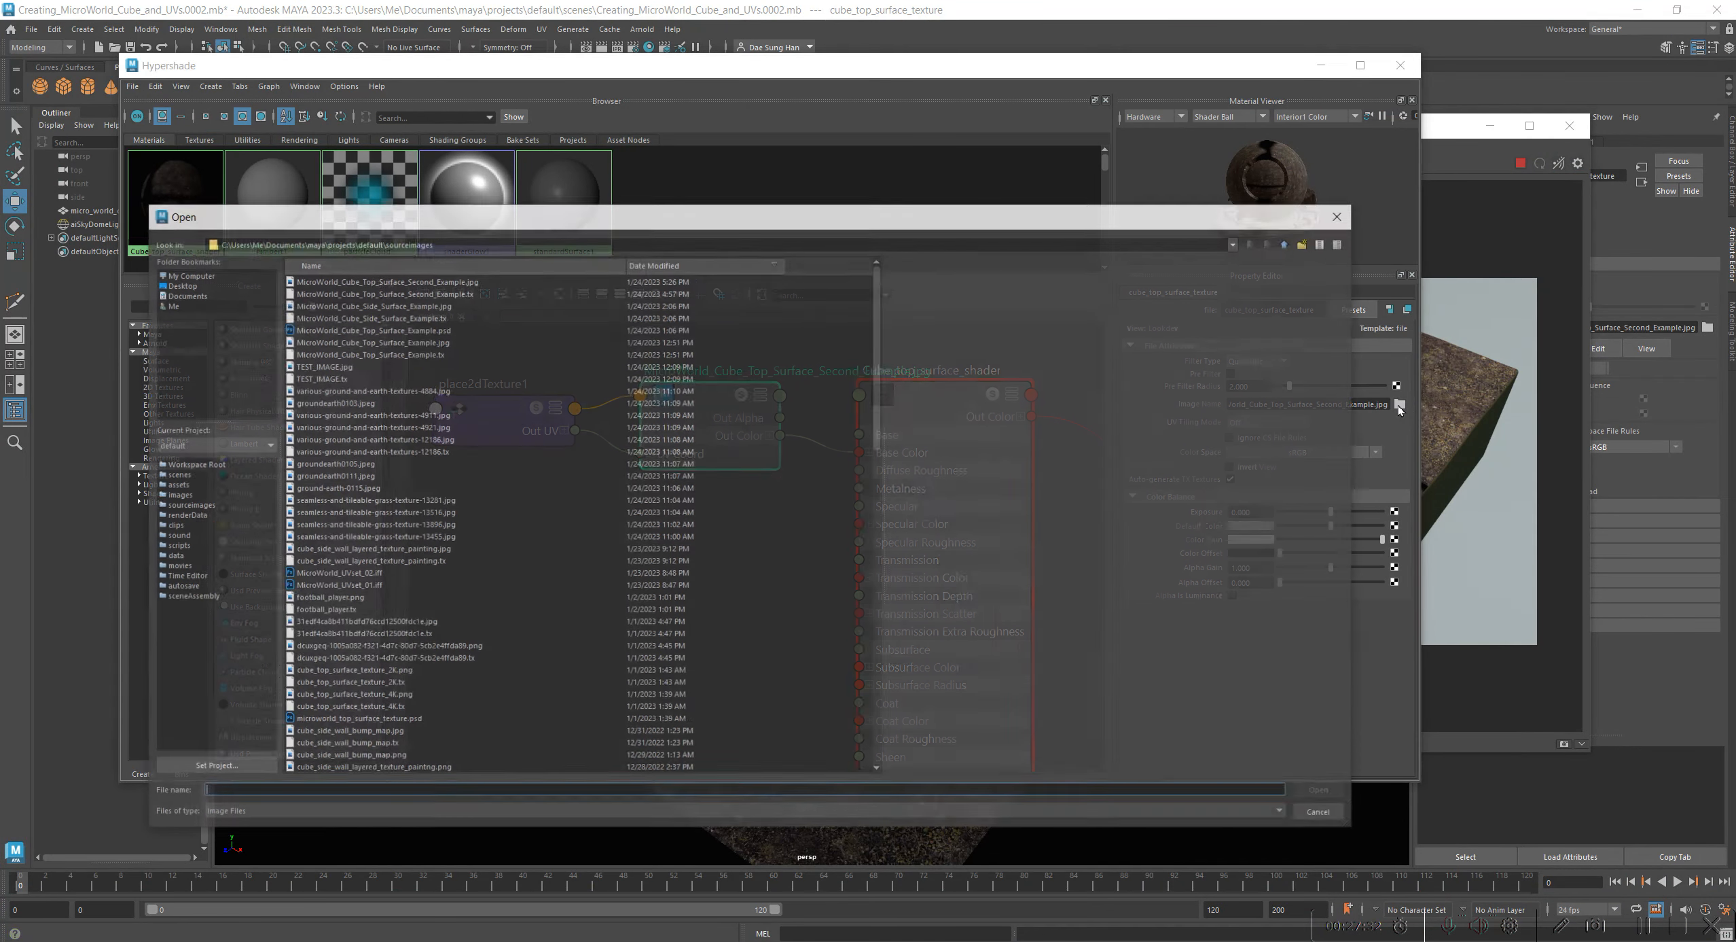
left_click(1322, 815)
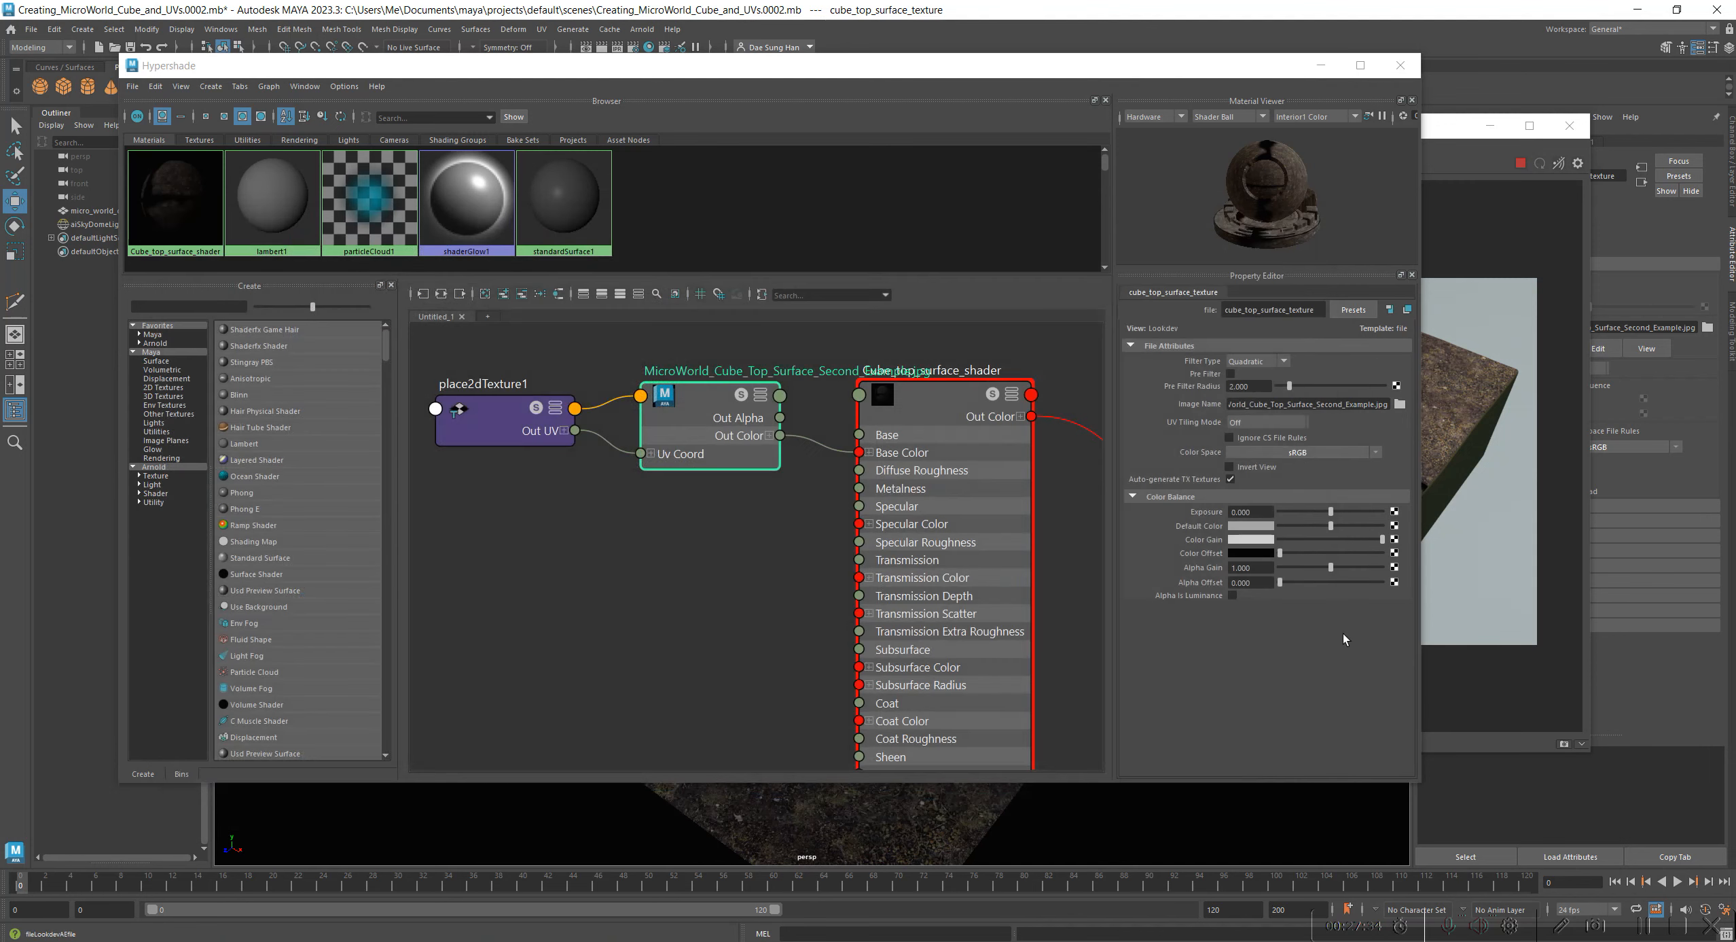
left_click_drag(649, 406, 620, 396)
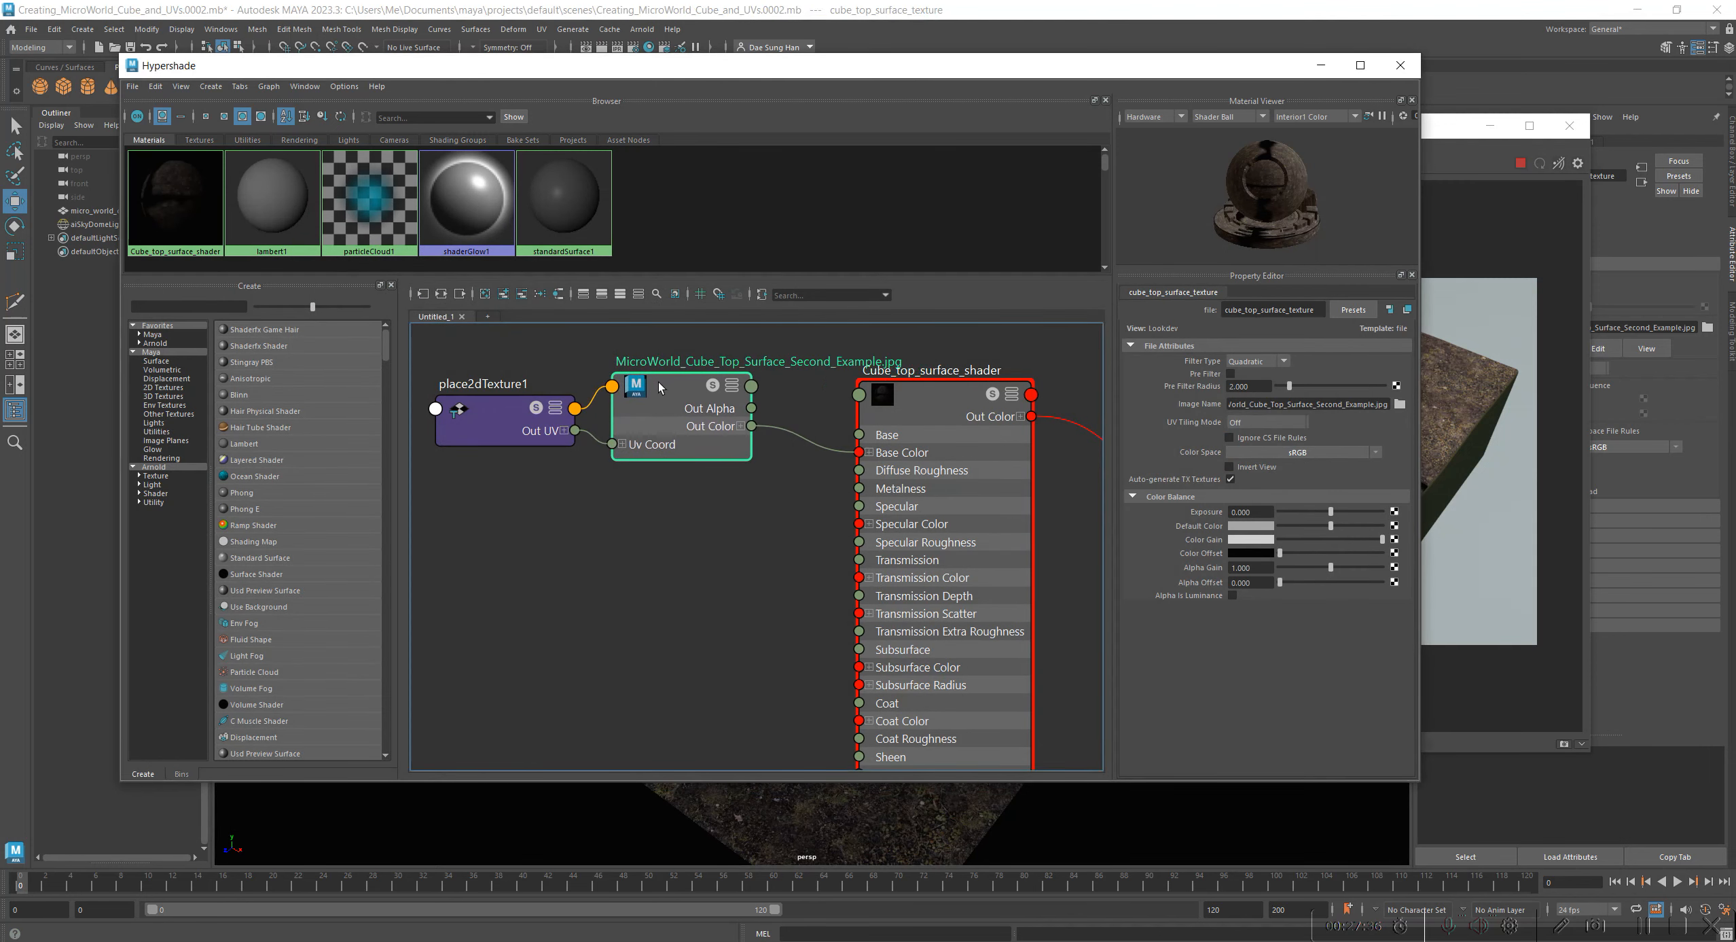
Step: Widen the Hypershade window and inspect the texture connected to the base color of Cube_top_surface_shader
left_click_drag(1426, 386, 1554, 386)
left_click_drag(1244, 372, 1114, 355)
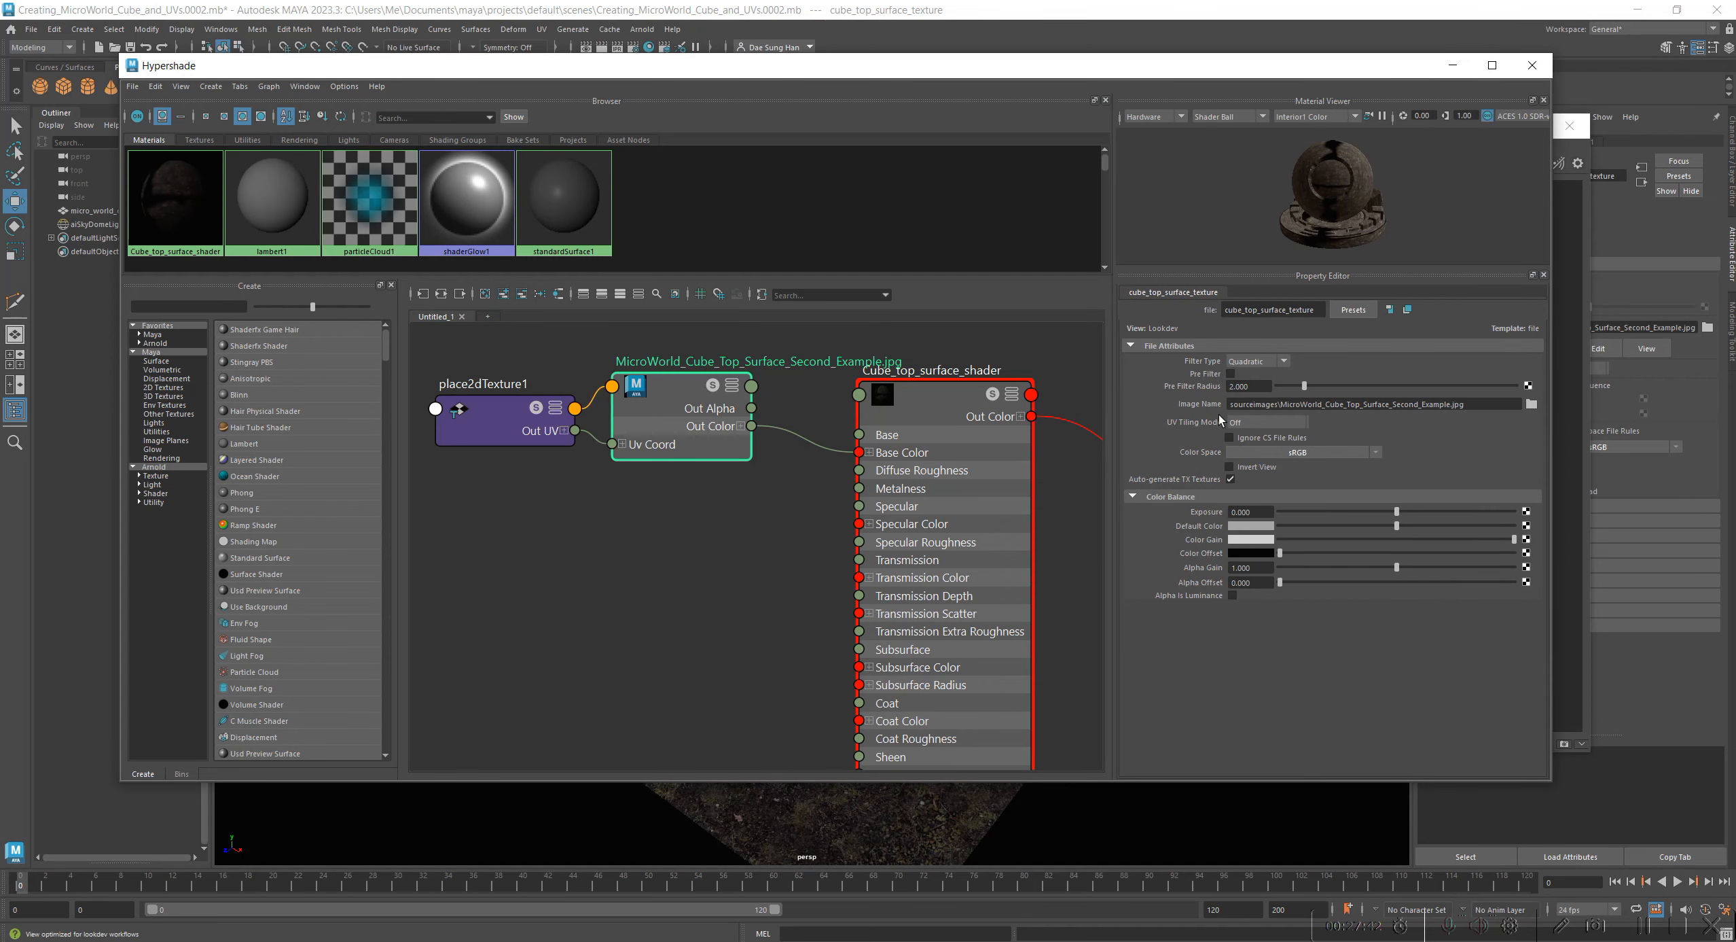
left_click(934, 410)
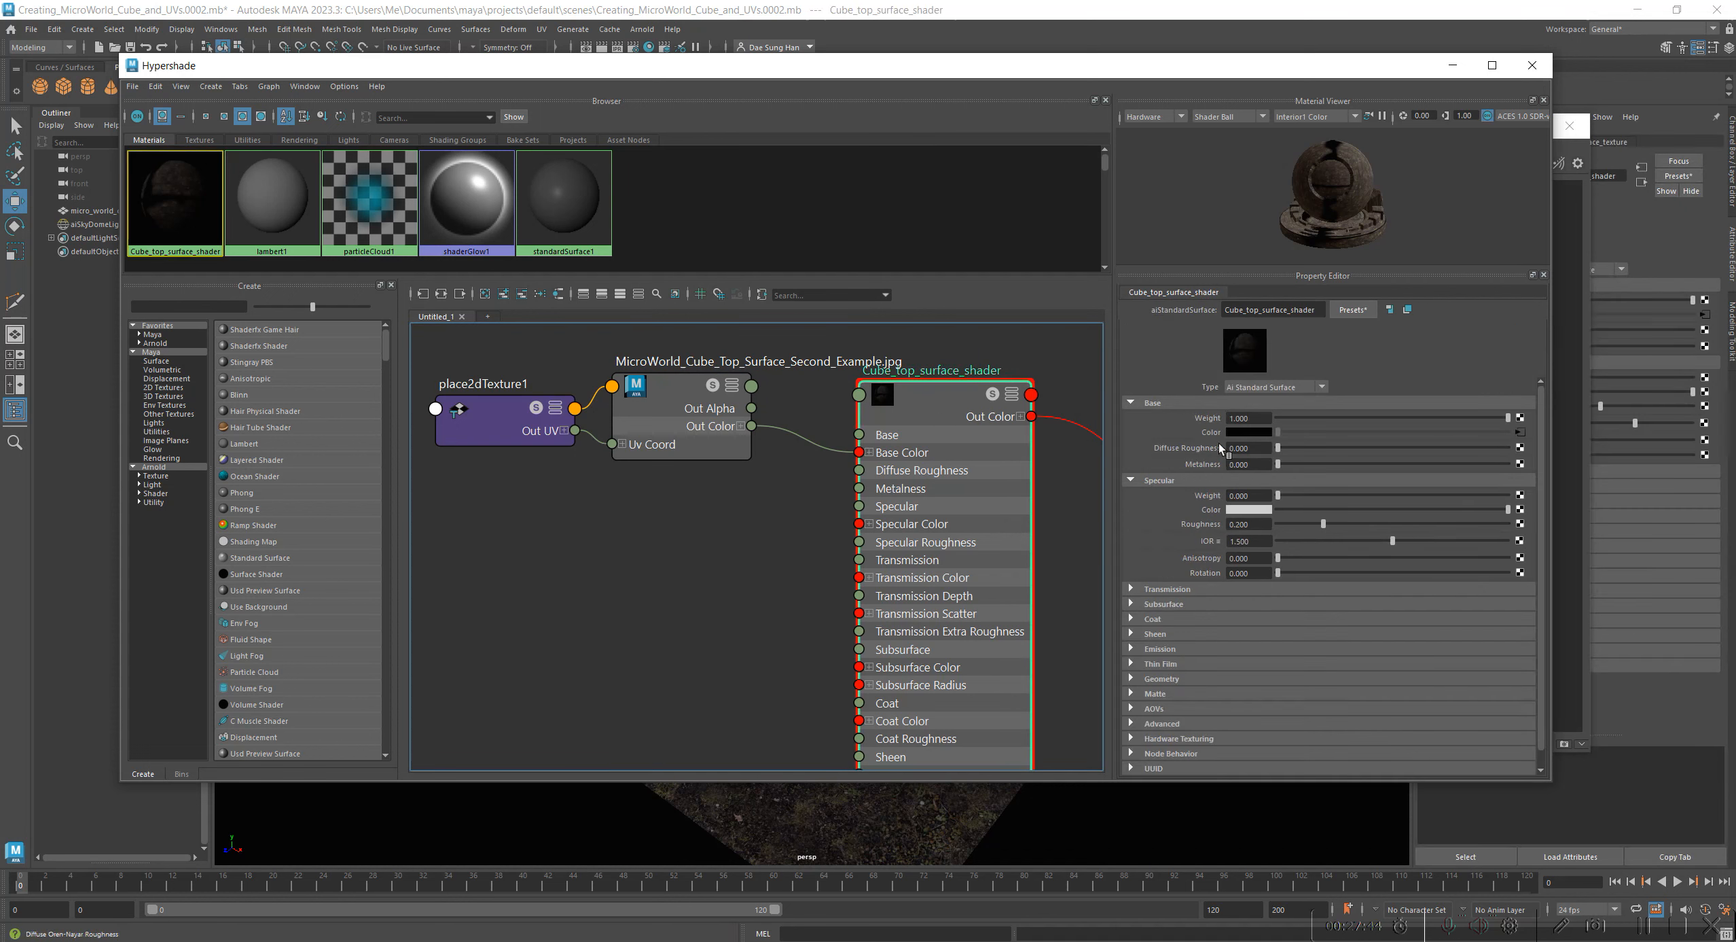
left_click(1521, 434)
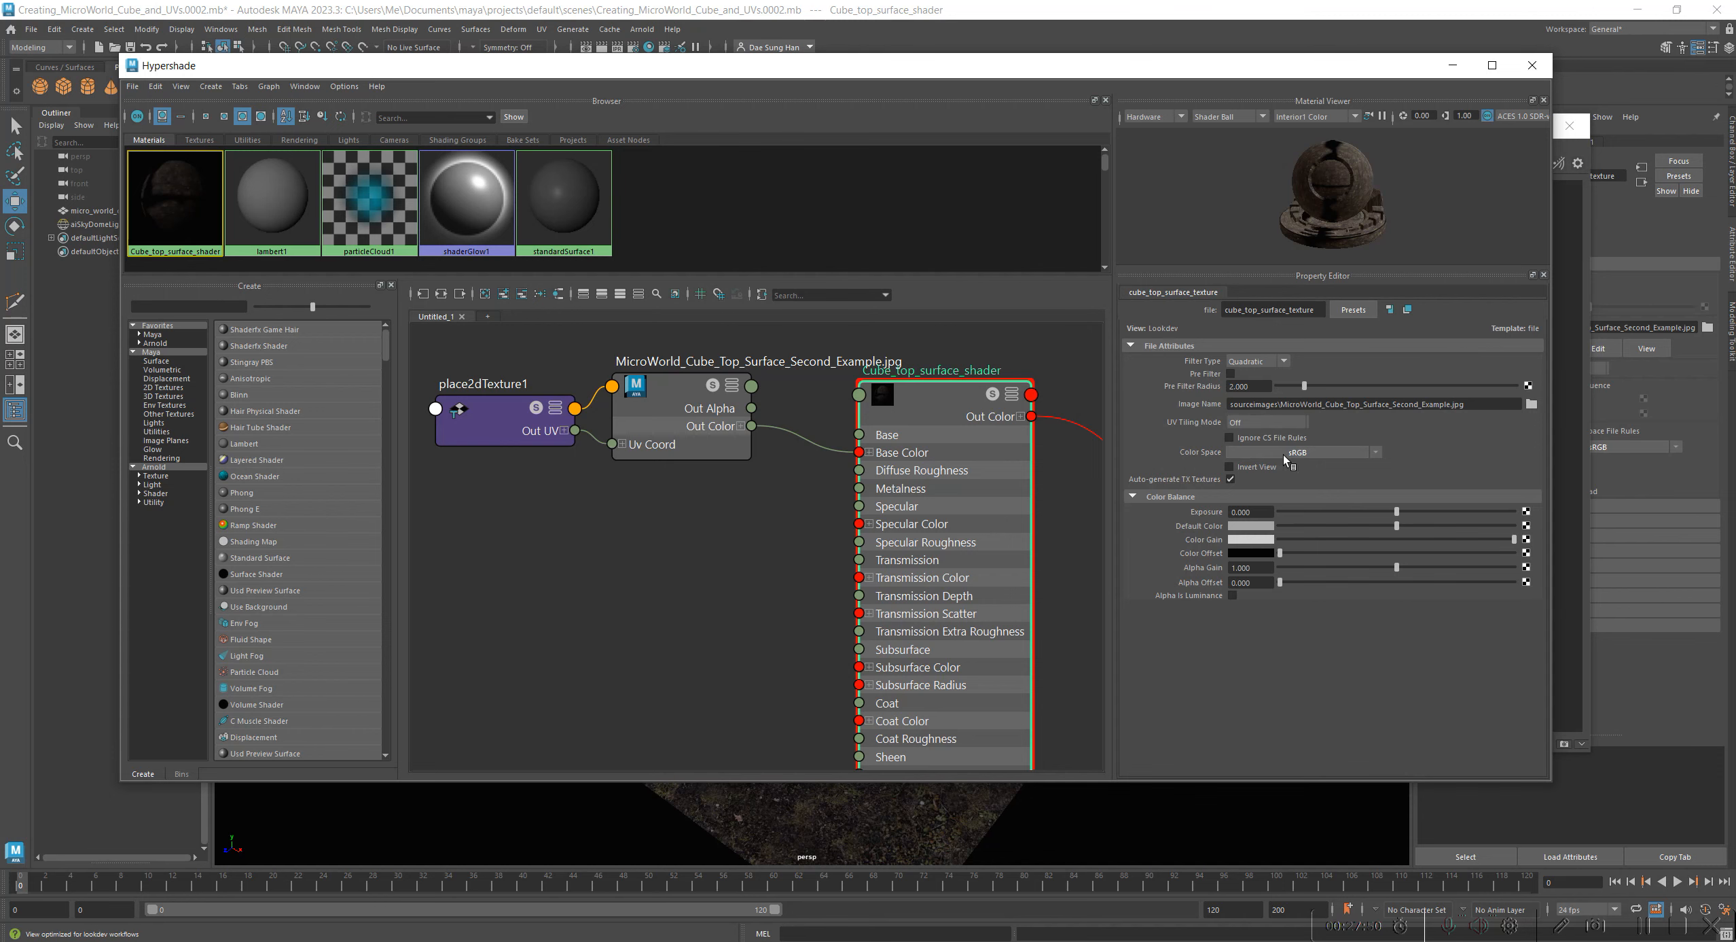
Step: Move the Hypershade and Arnold RenderView windows off the Attribute Editor and reload the image of cube_top_surface_texture
left_click_drag(1325, 74, 867, 148)
left_click_drag(1440, 134, 702, 434)
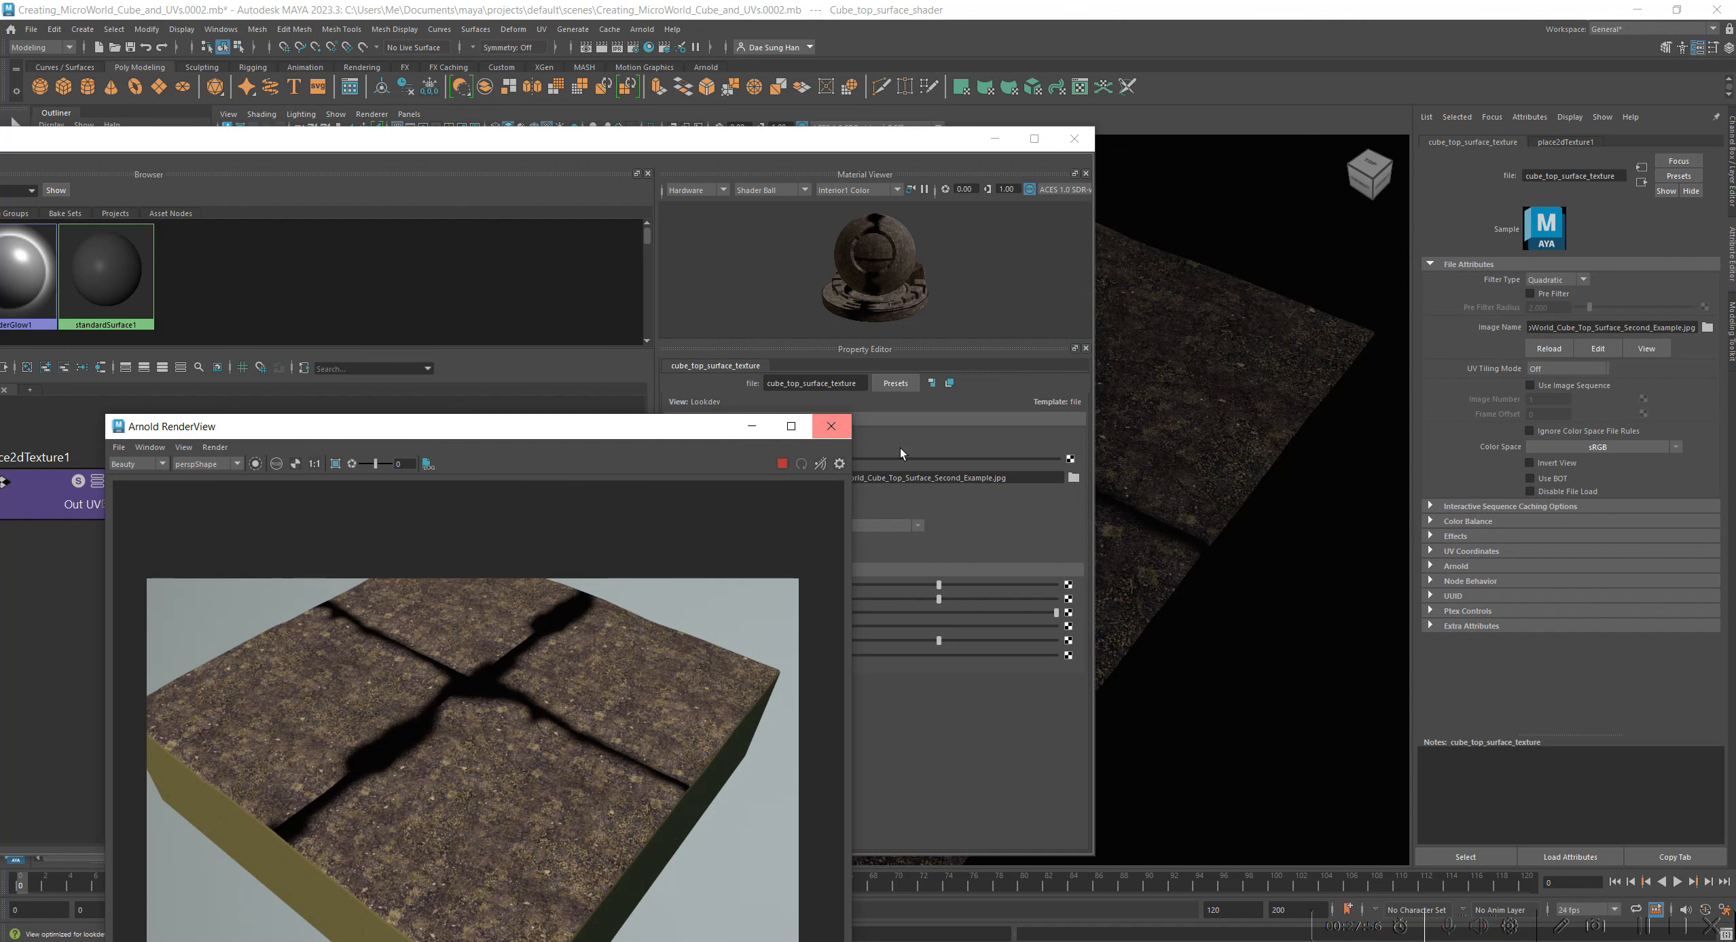
left_click_drag(734, 428, 431, 576)
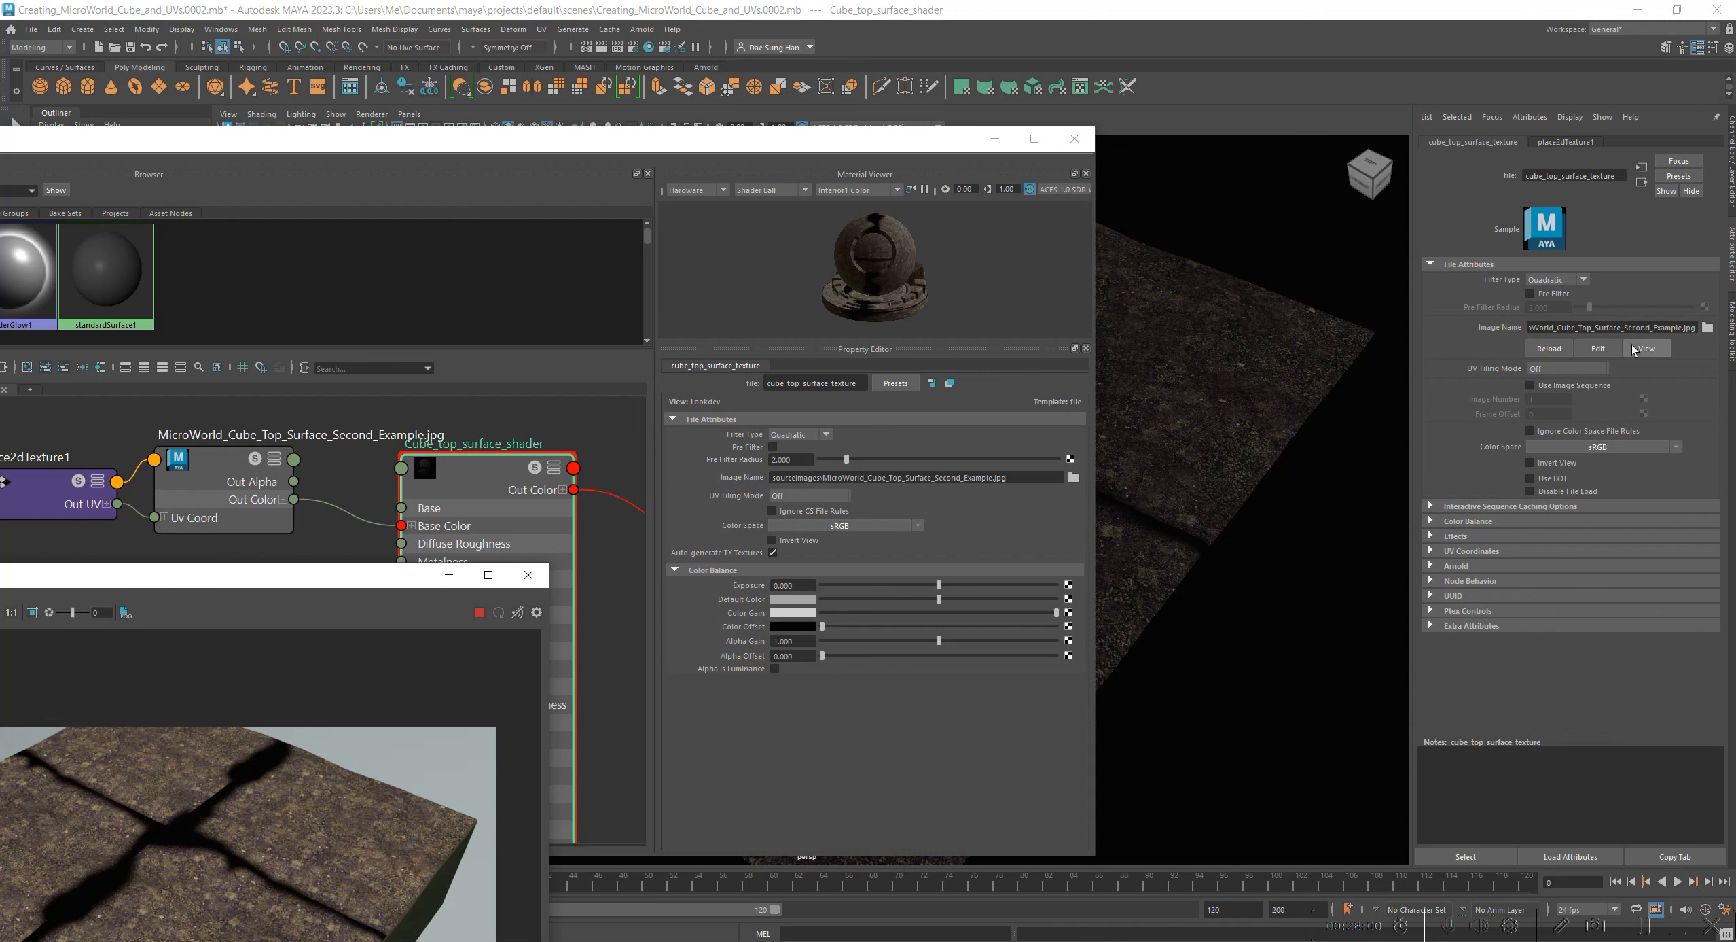
left_click(1547, 348)
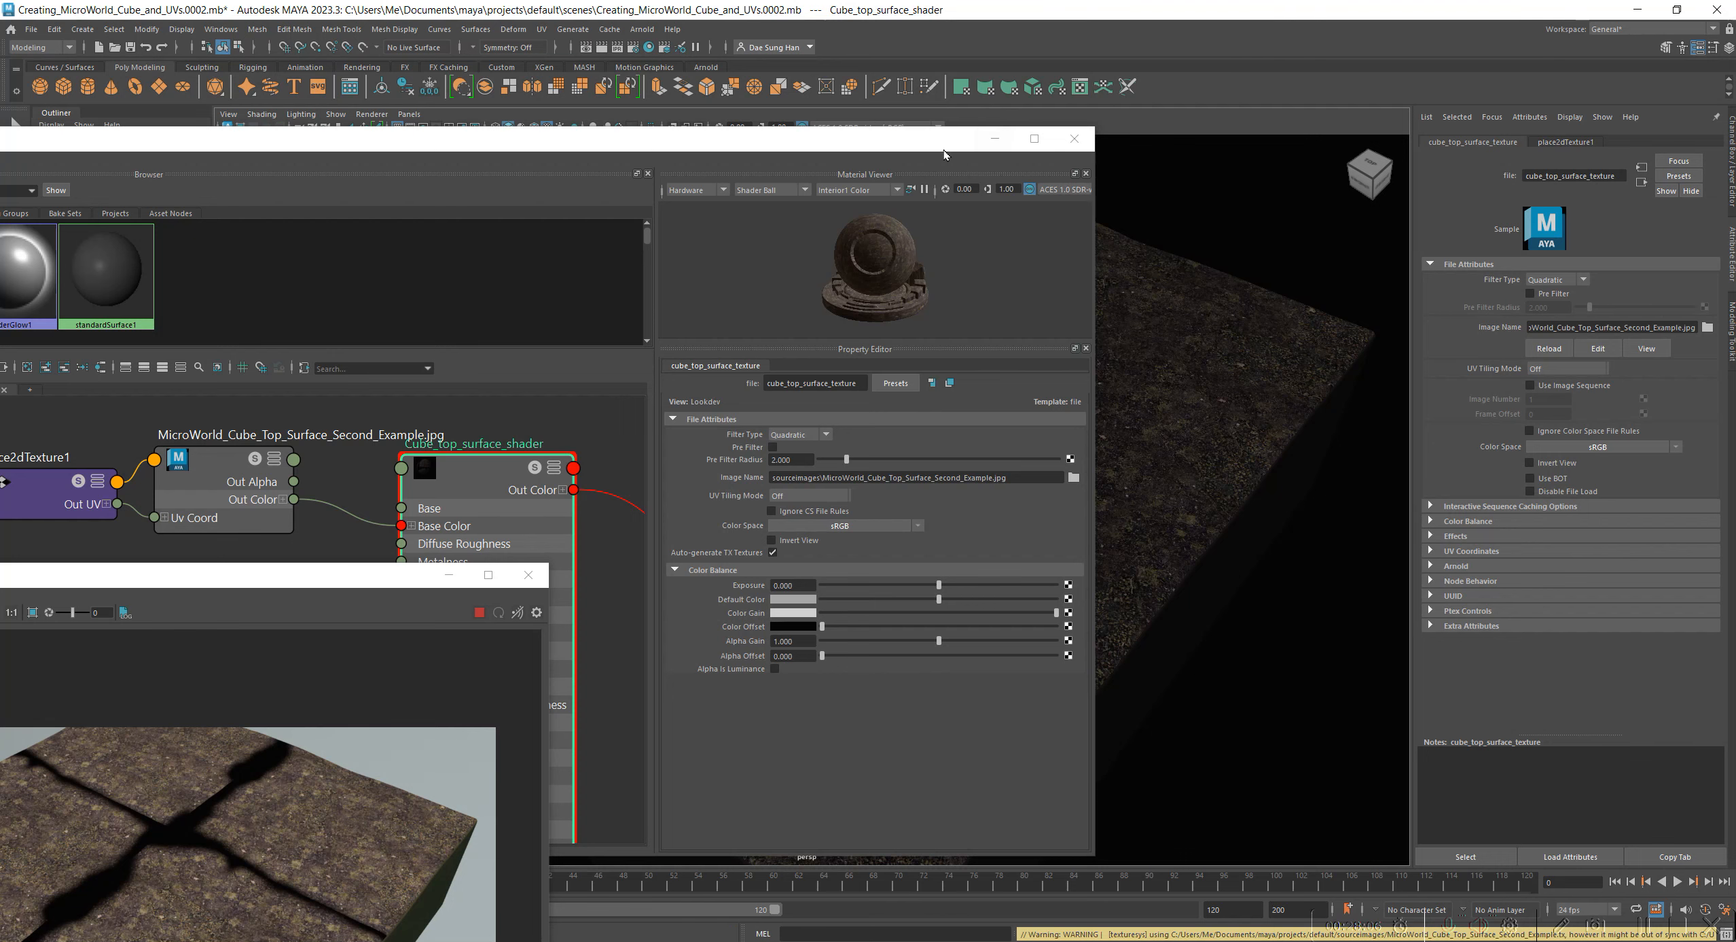
Step: Move Hypershade clear of the viewport and examine the reloaded texture on the cube's top surface from above and from an angle
left_click(996, 147)
left_click_drag(1049, 460, 1148, 509, "alt")
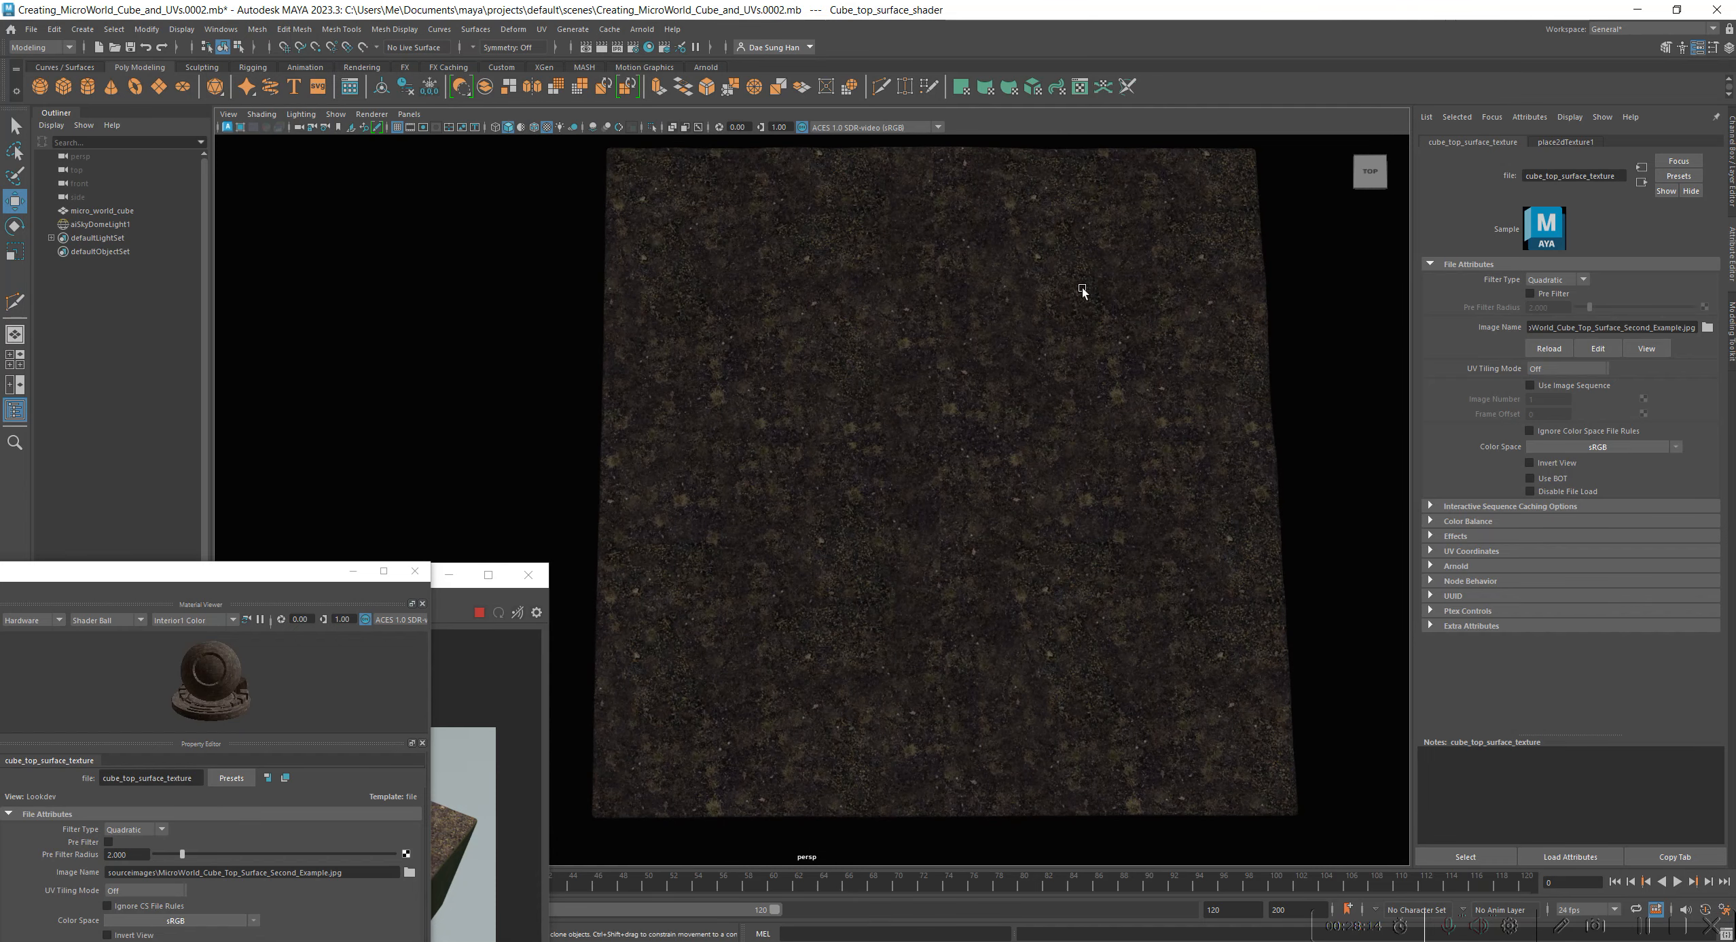
left_click_drag(934, 639, 1027, 566, "alt")
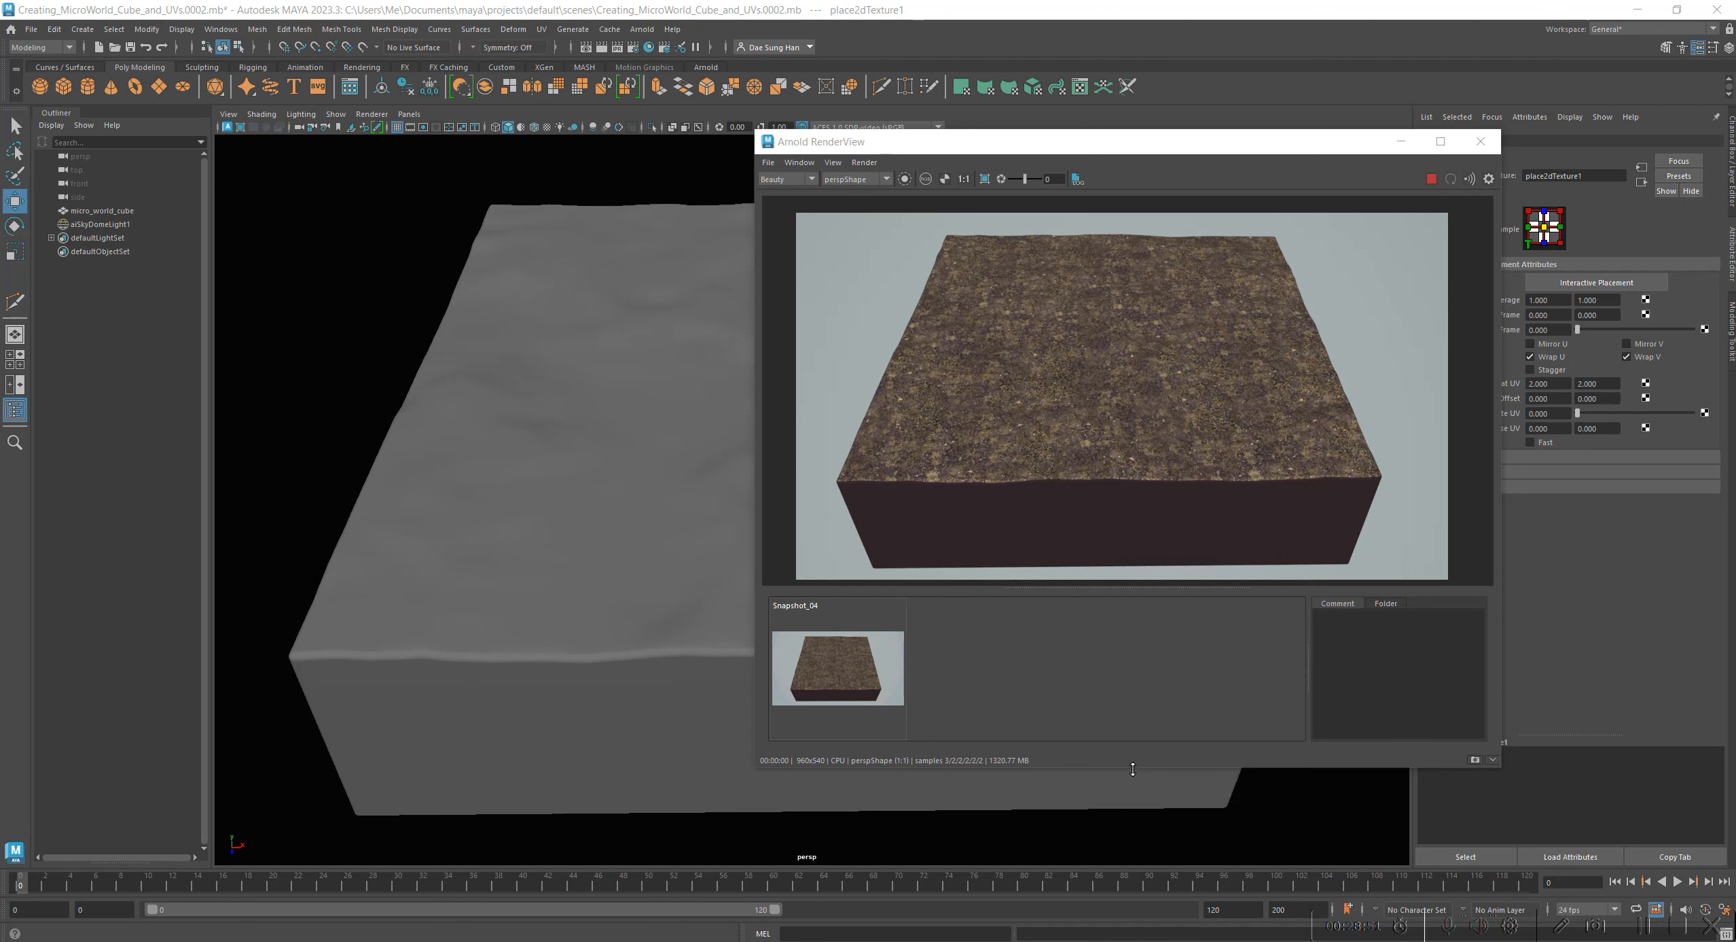
Step: Enlarge the Arnold RenderView, examine the rendered top surface up close and restore the 1:1 view
left_click_drag(1133, 768, 1147, 849)
scroll(1135, 439, "up", 3)
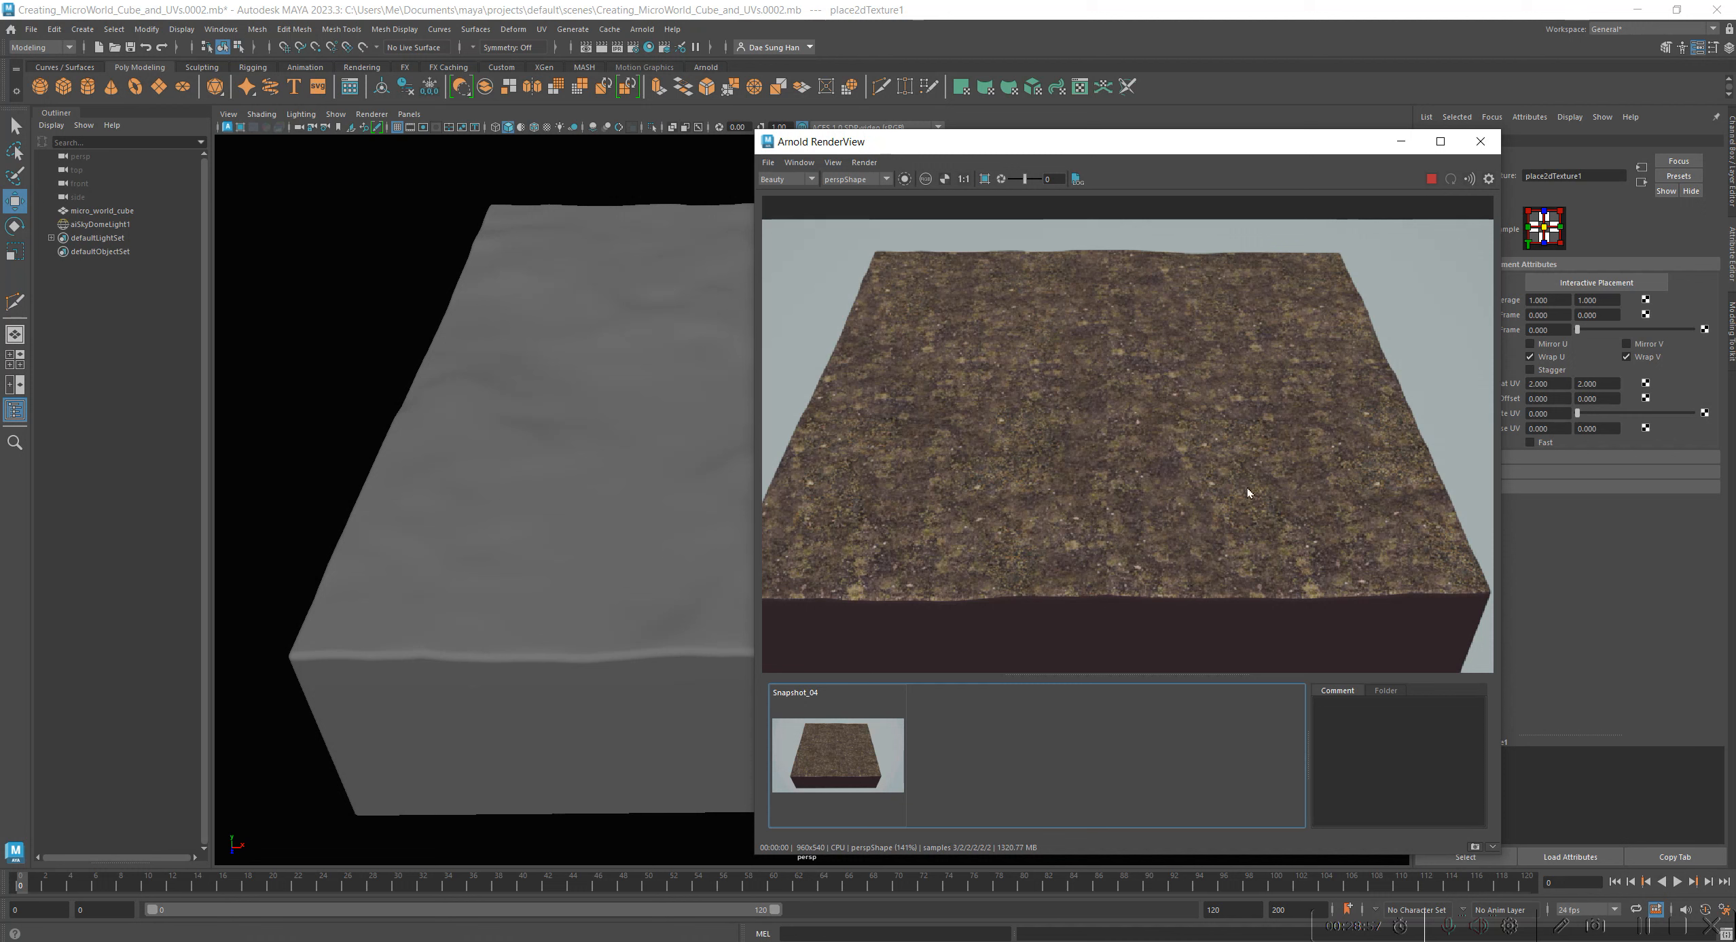
left_click(963, 178)
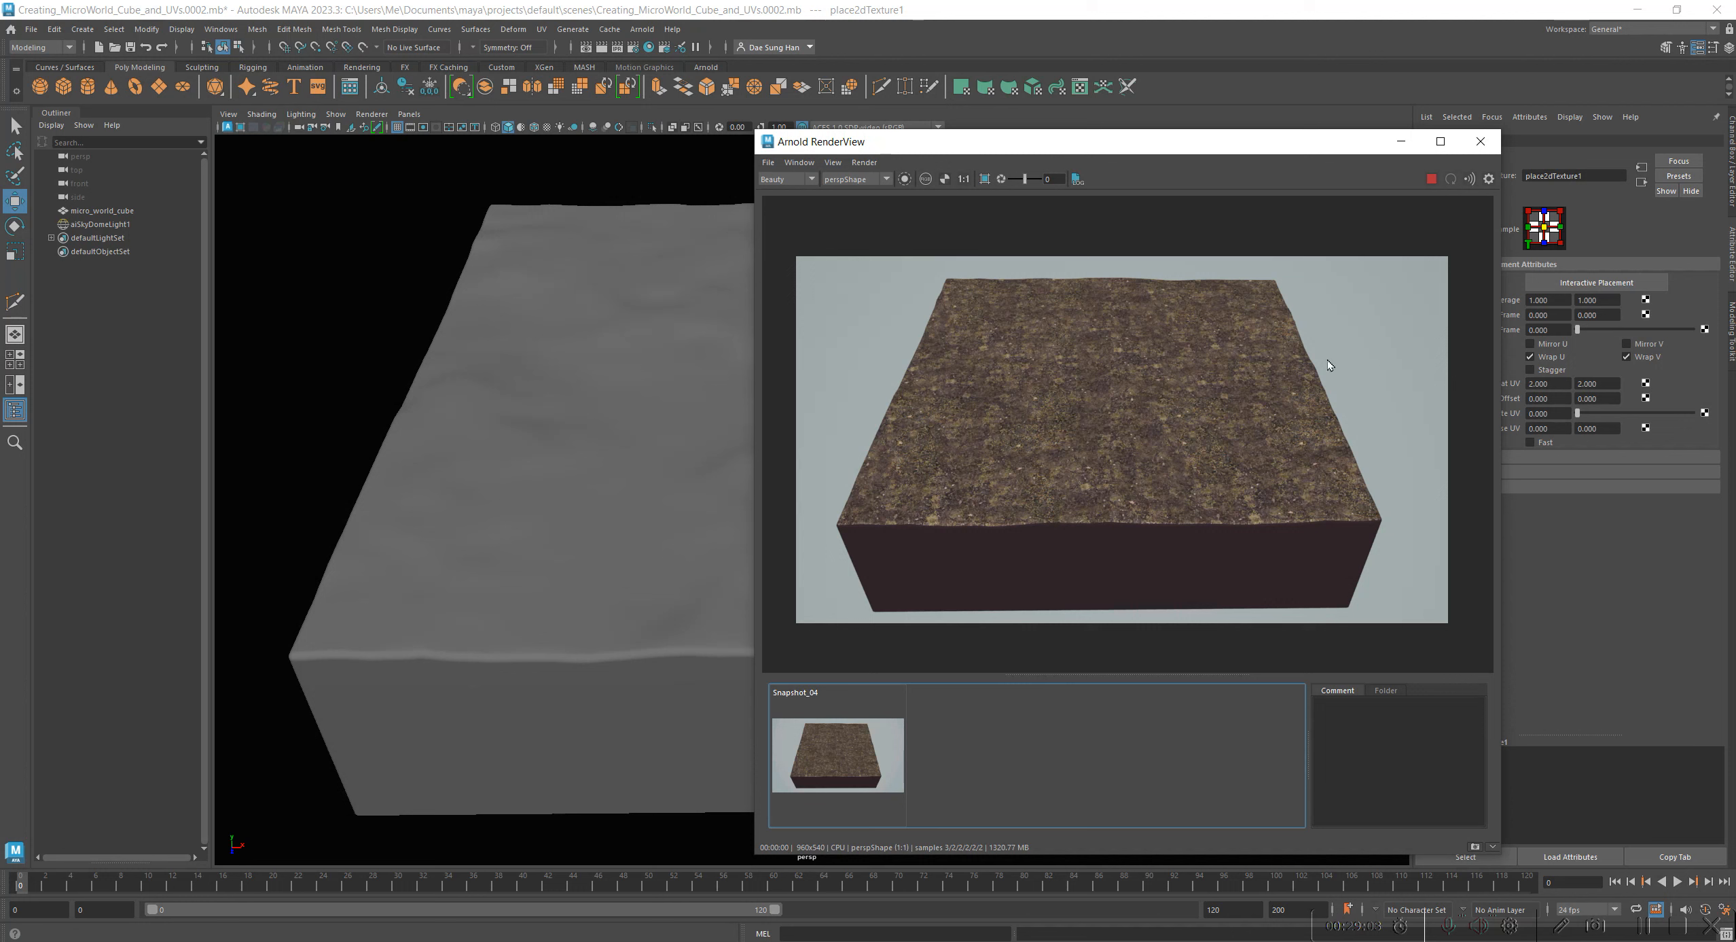
scroll(1158, 294, "up", 2)
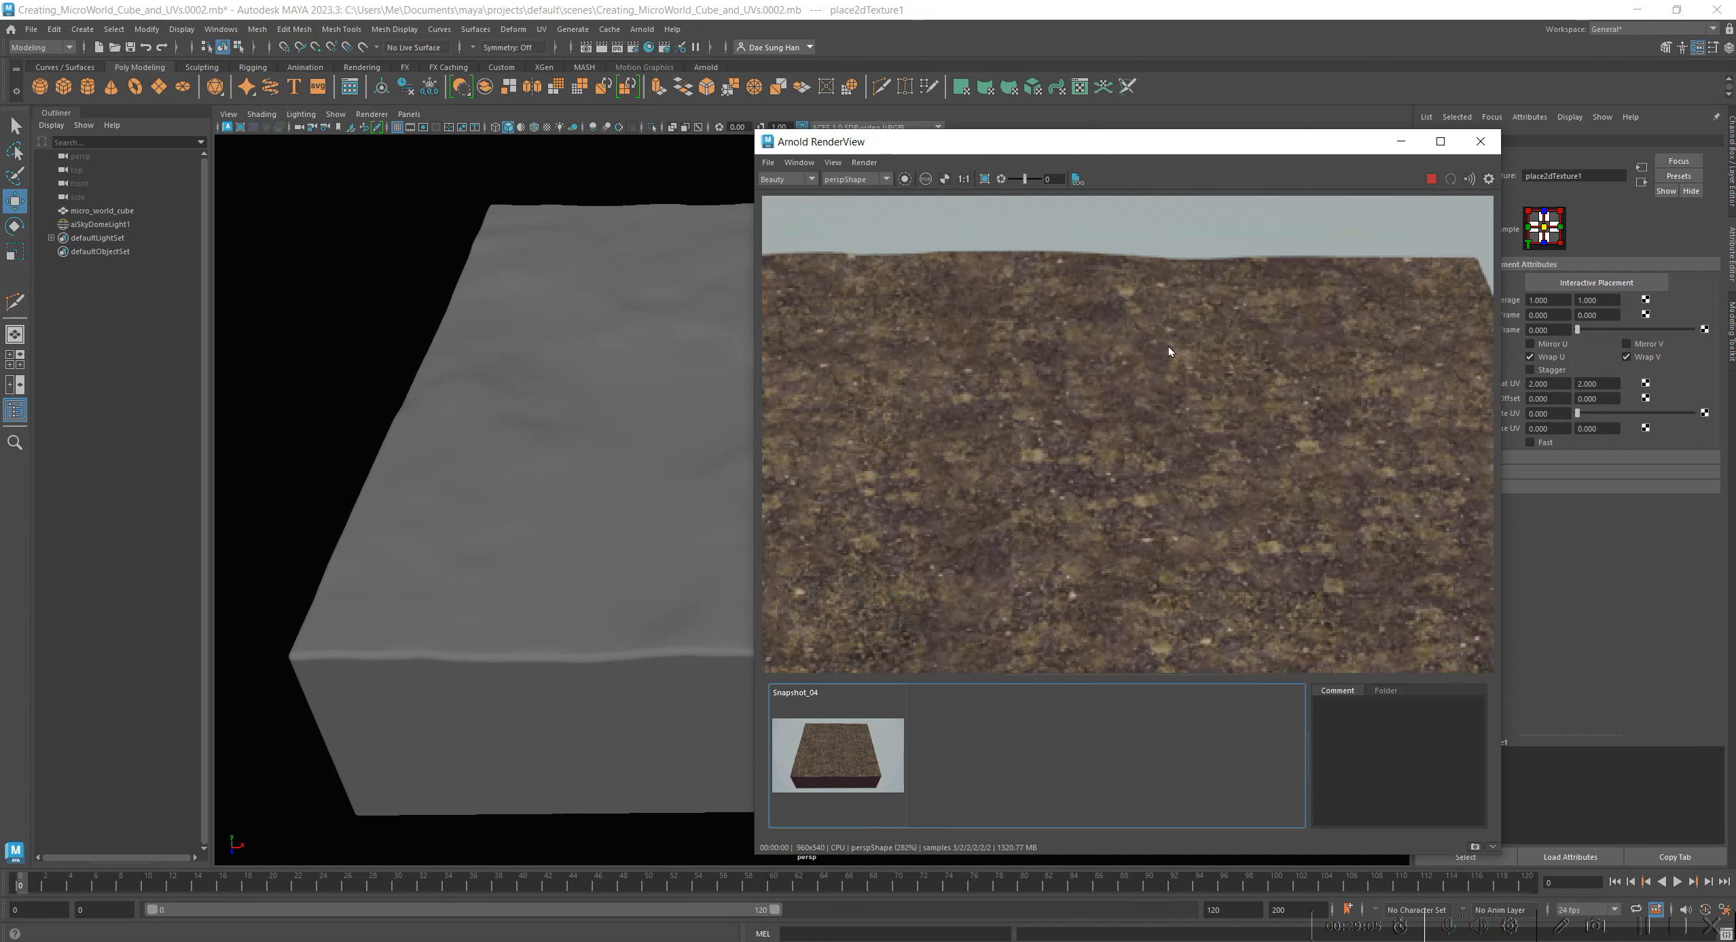
scroll(1051, 399, "up", 2)
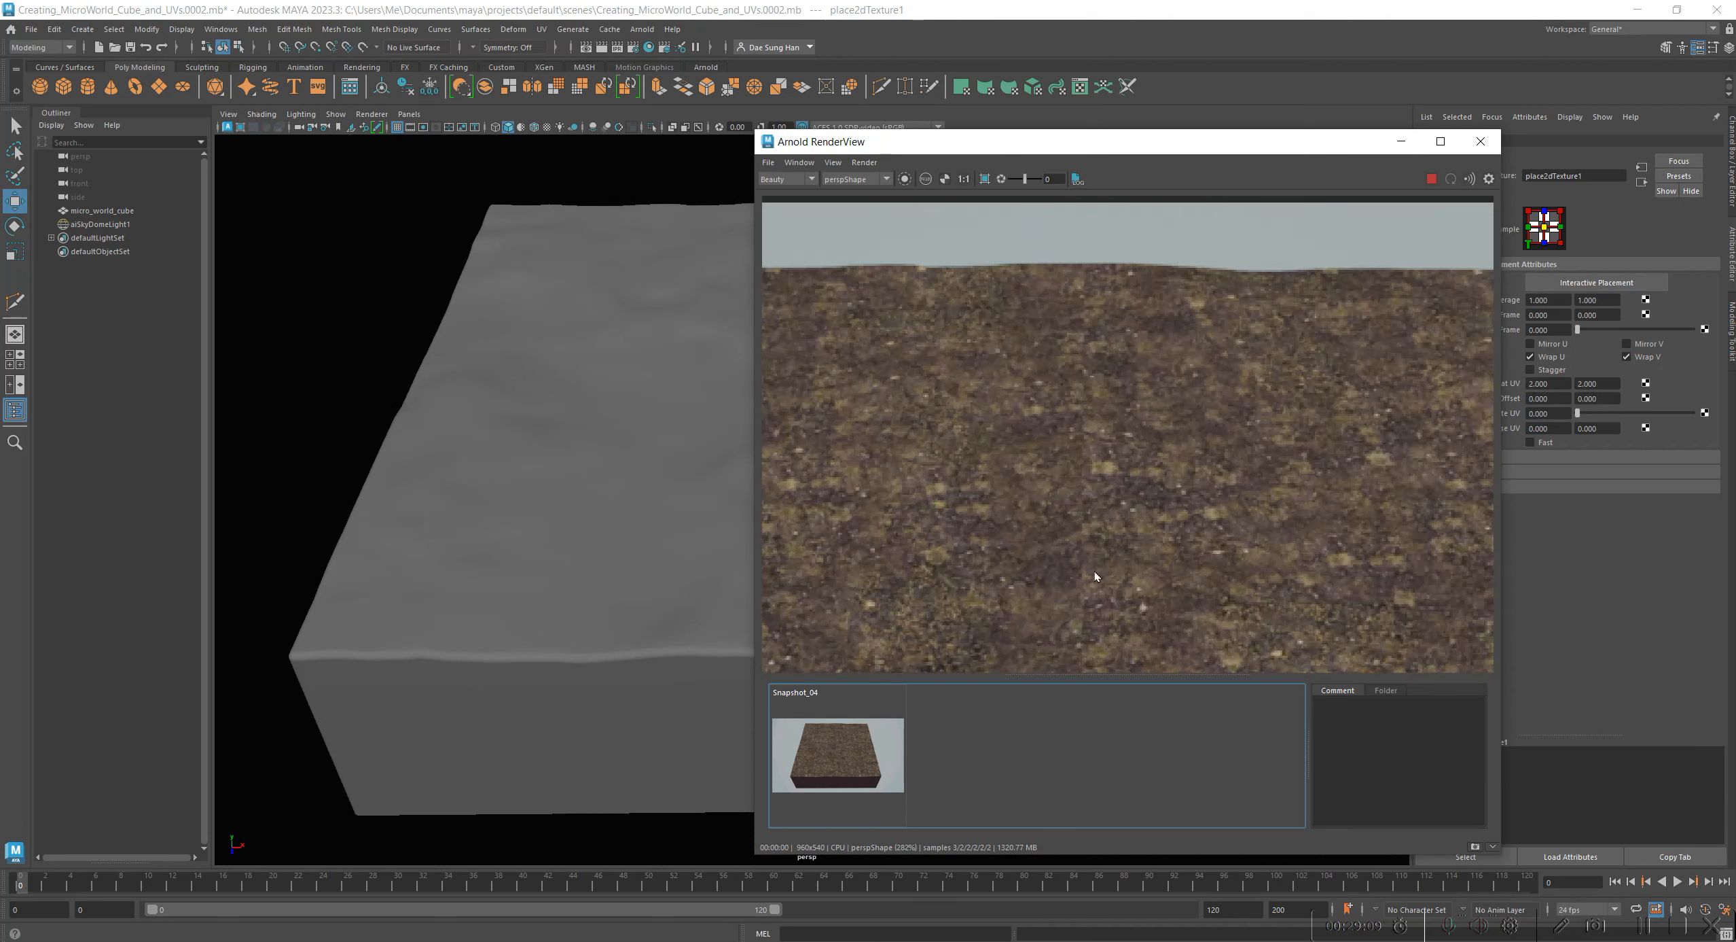
left_click(964, 180)
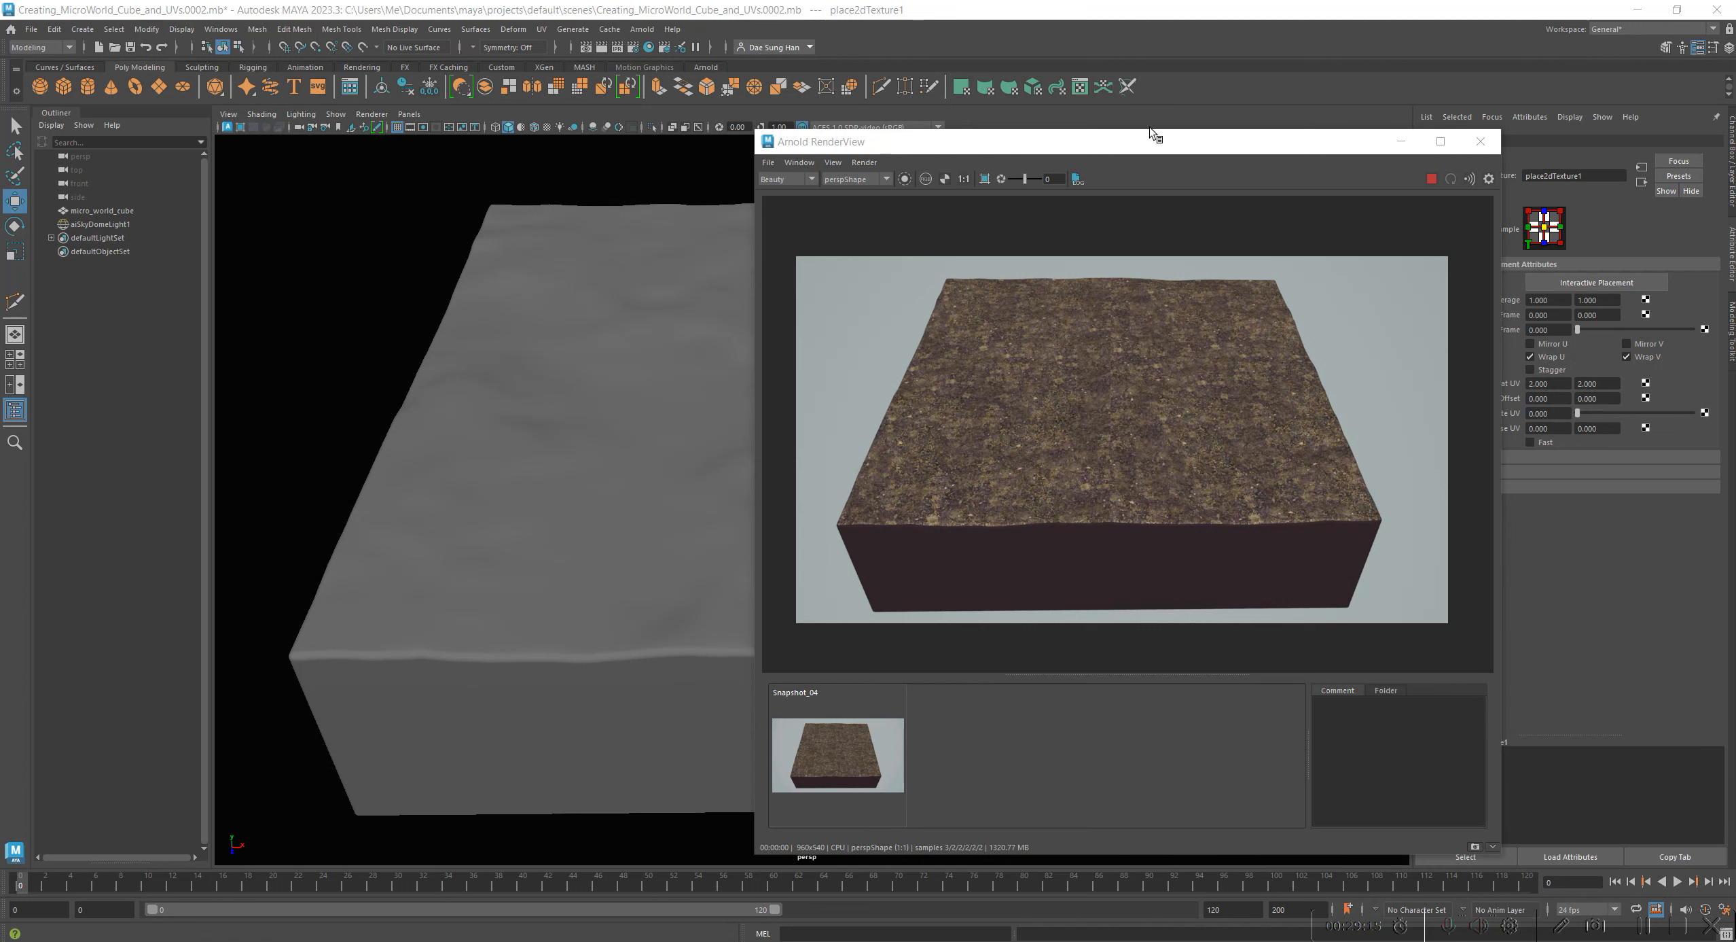
Step: Delete the old snapshot in the Arnold RenderView and store a new one of the current render
left_click(834, 793)
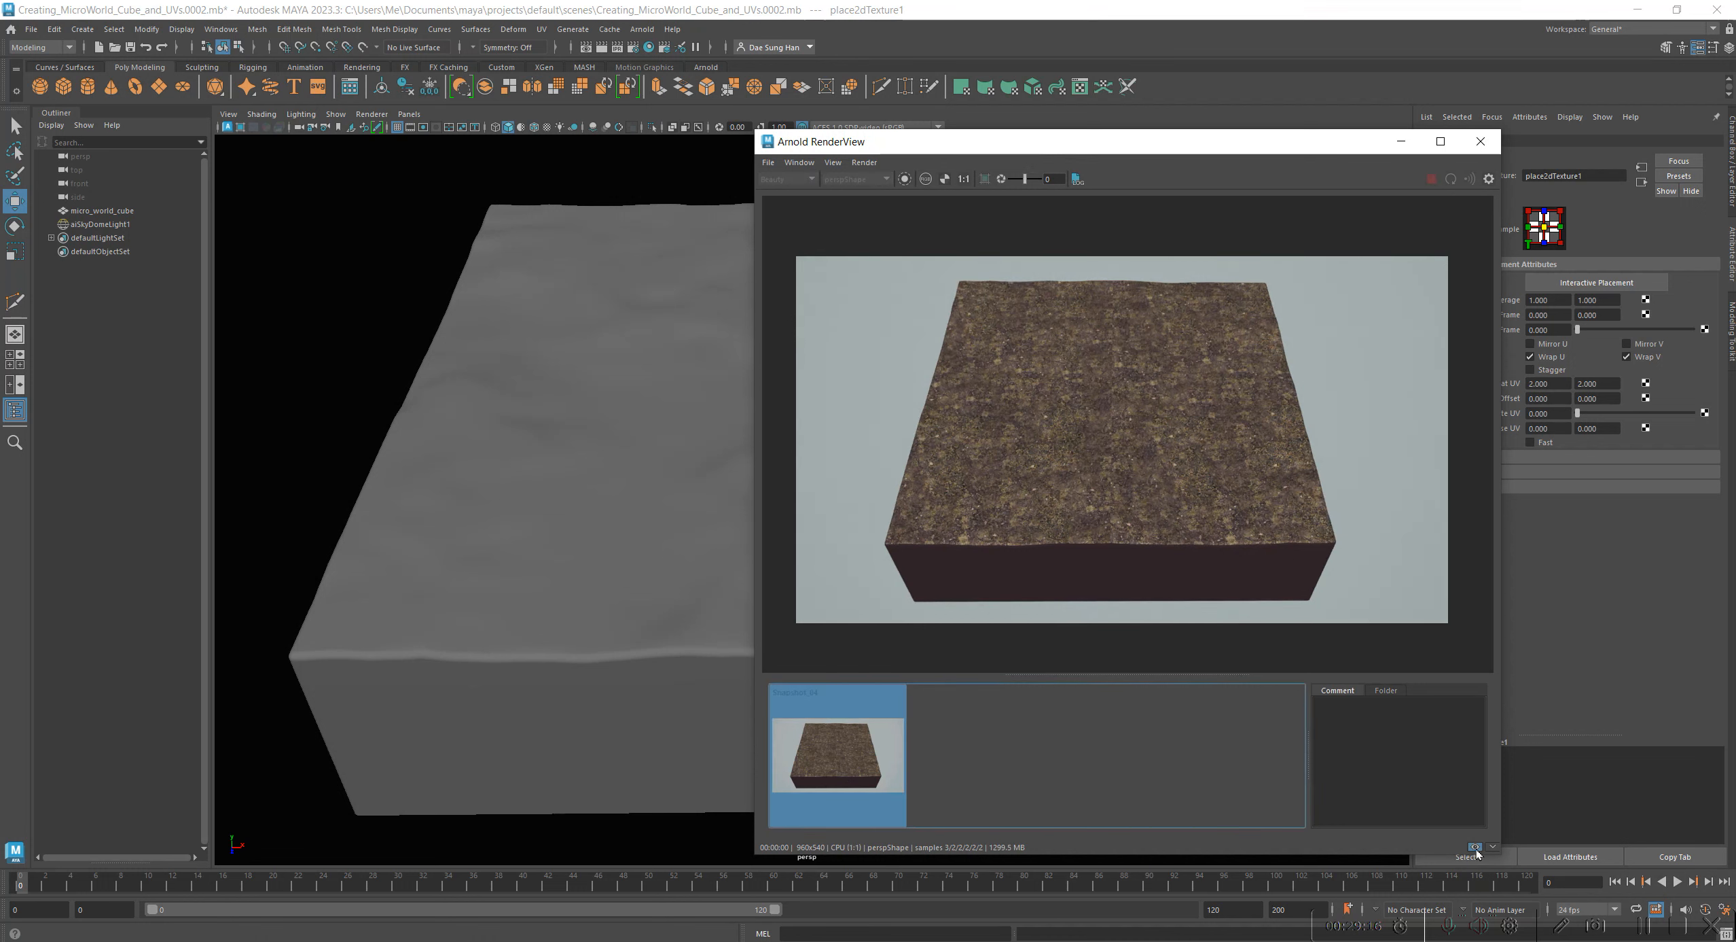
key("Delete")
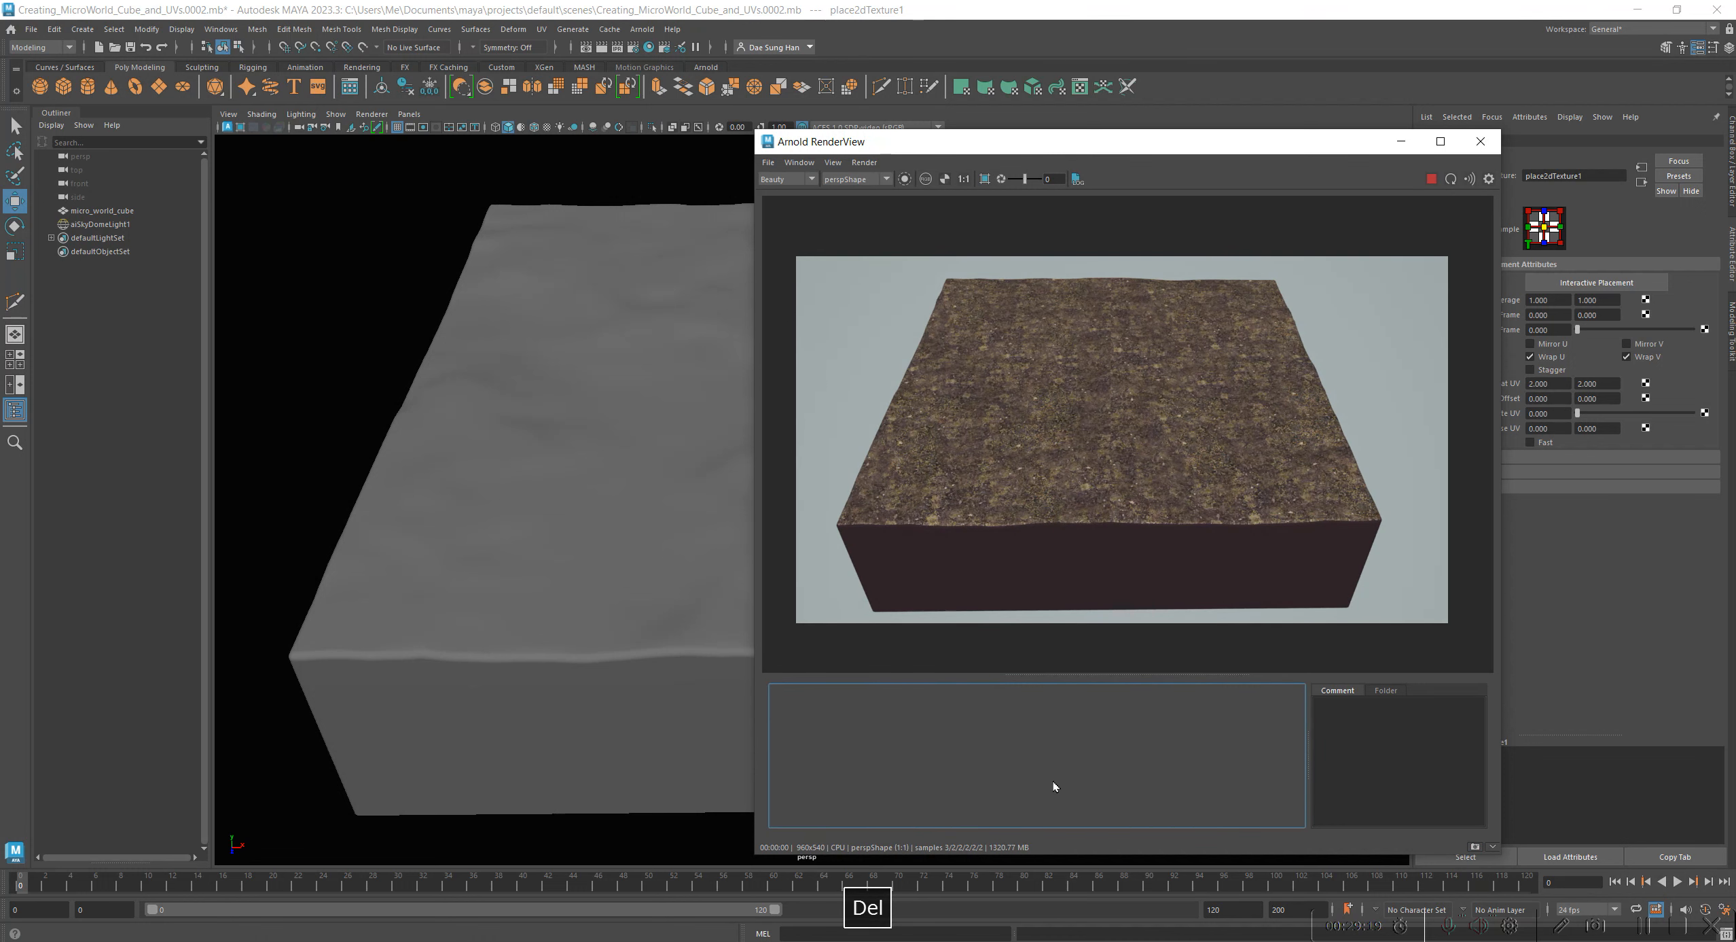
left_click(1475, 847)
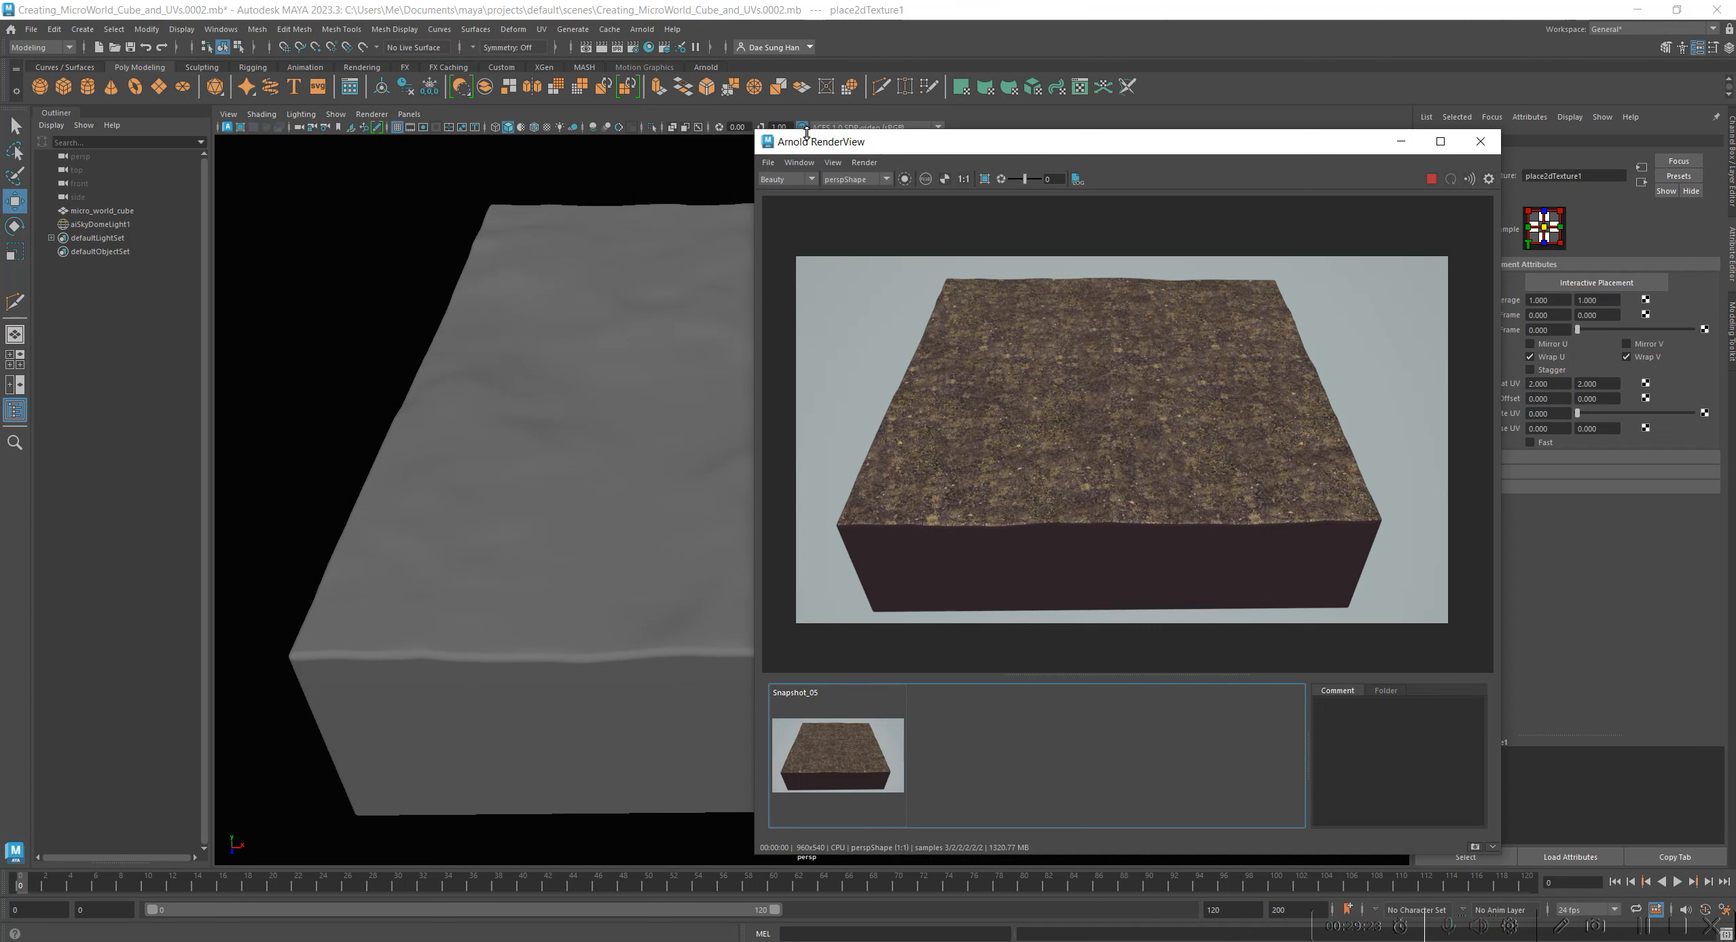
Step: Reposition the Arnold RenderView window and display the stored snapshot
left_click_drag(912, 151, 917, 148)
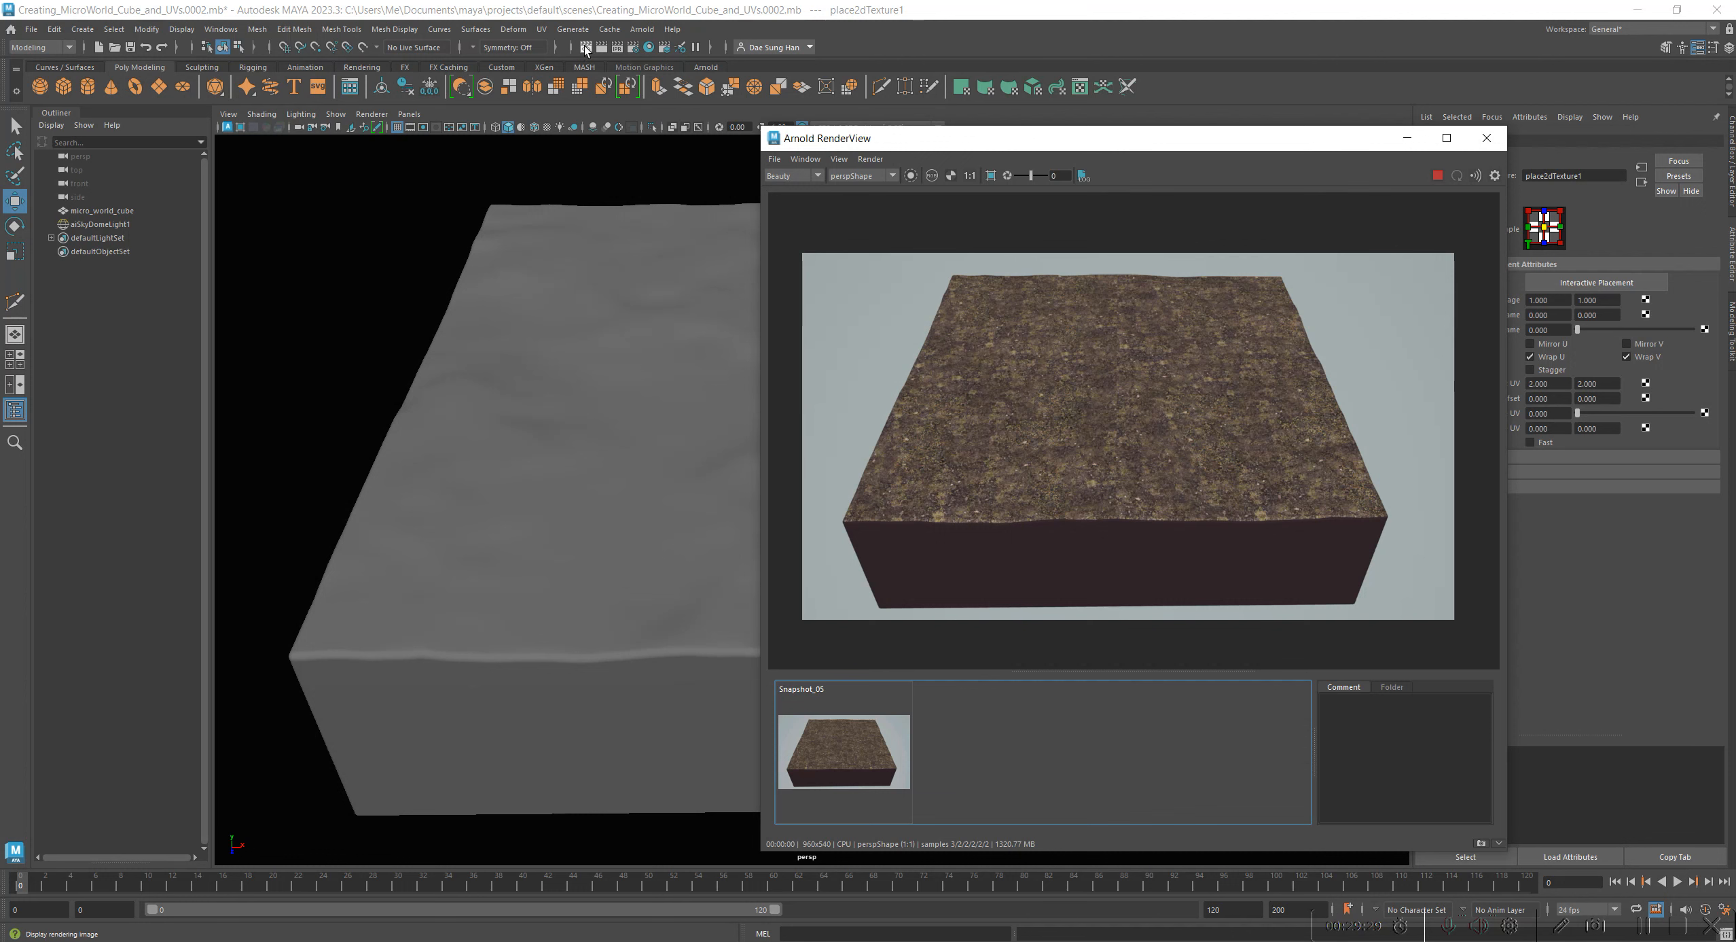
left_click_drag(1006, 139, 961, 117)
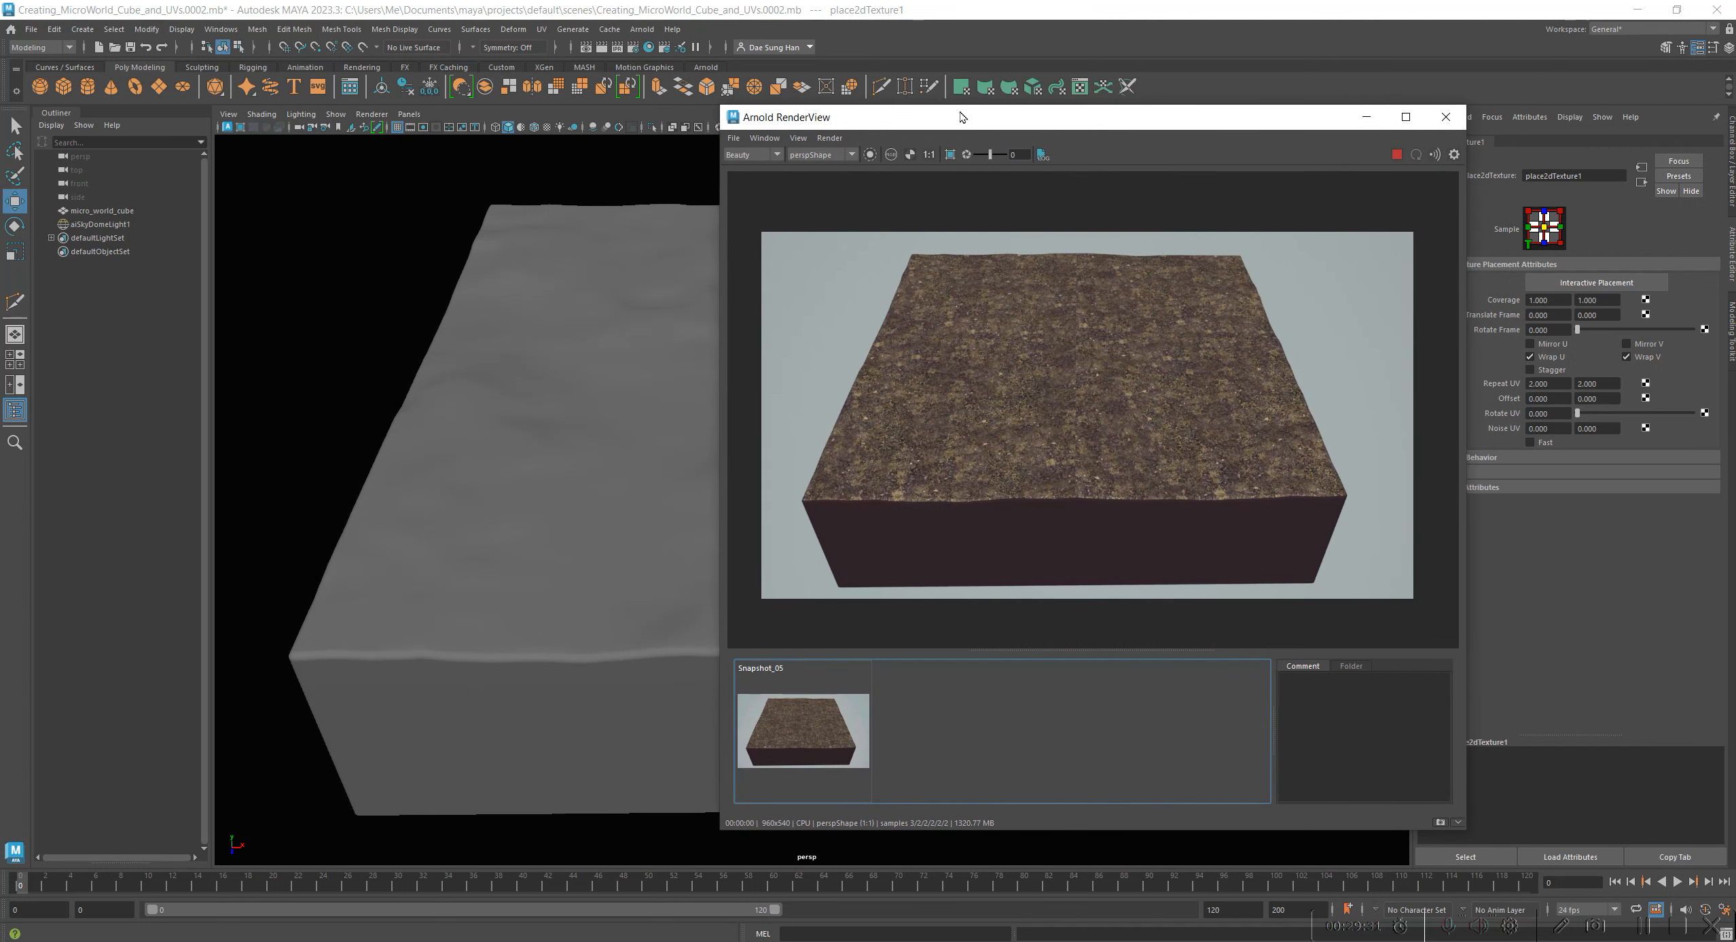
left_click(803, 731)
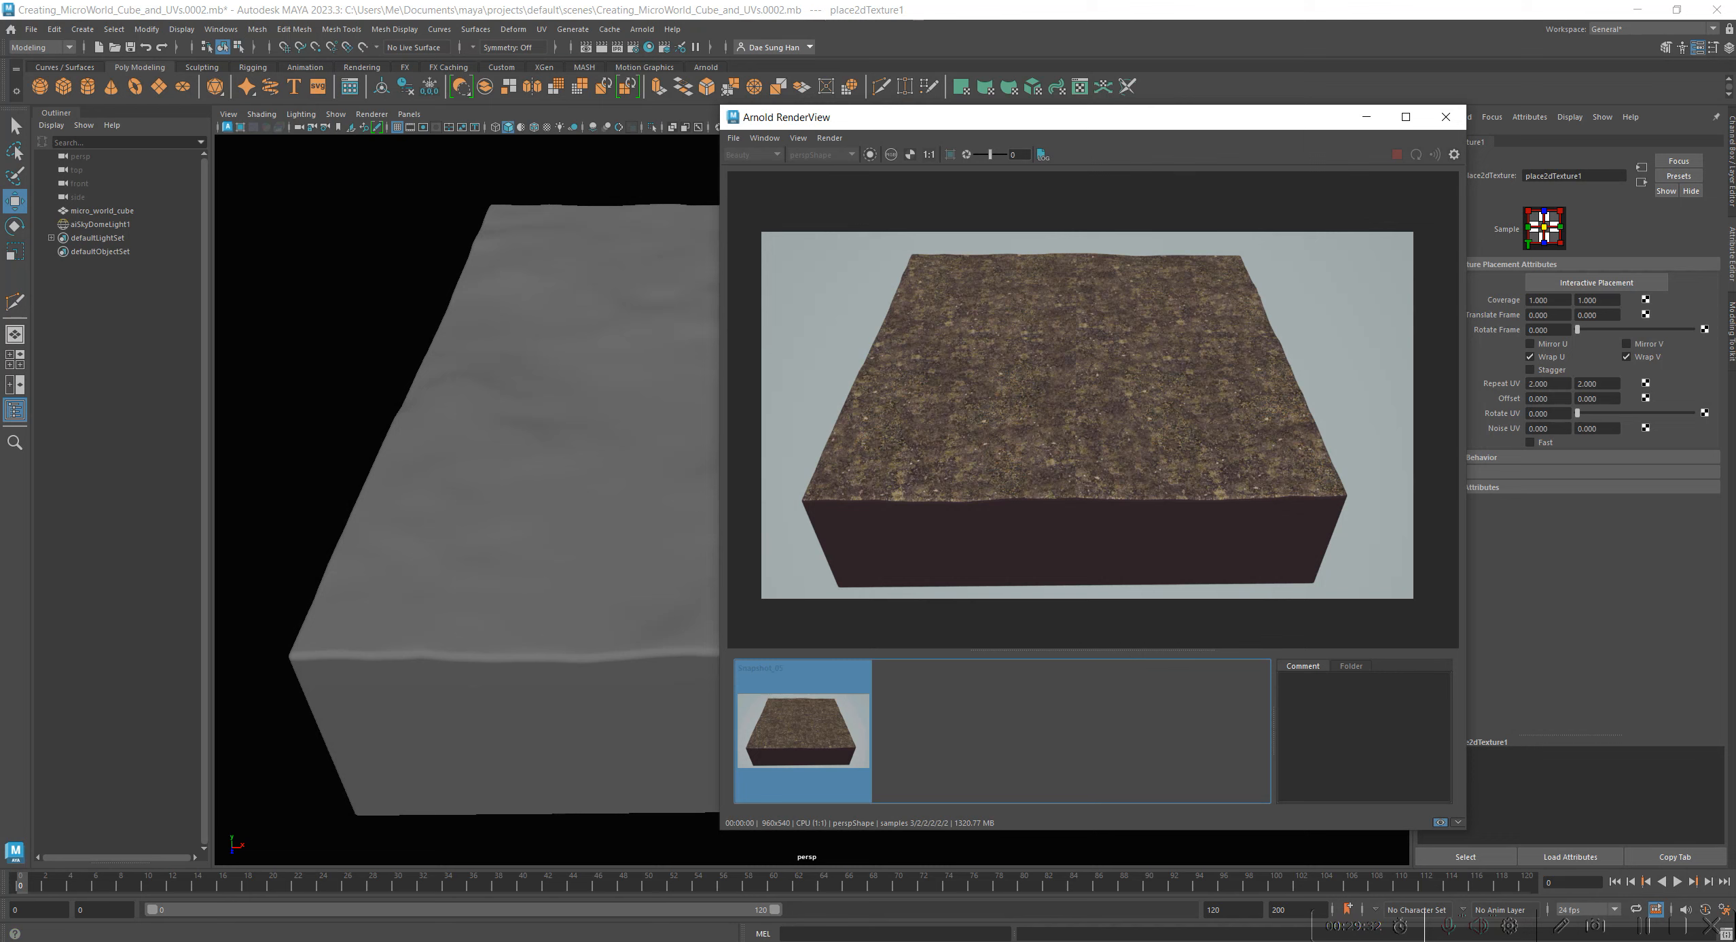
Step: Bring Hypershade back into view and spread out the place2dTexture1, file texture, Cube_top_surface_shader and shading group nodes in the graph
left_click_drag(0, 122, 863, 60)
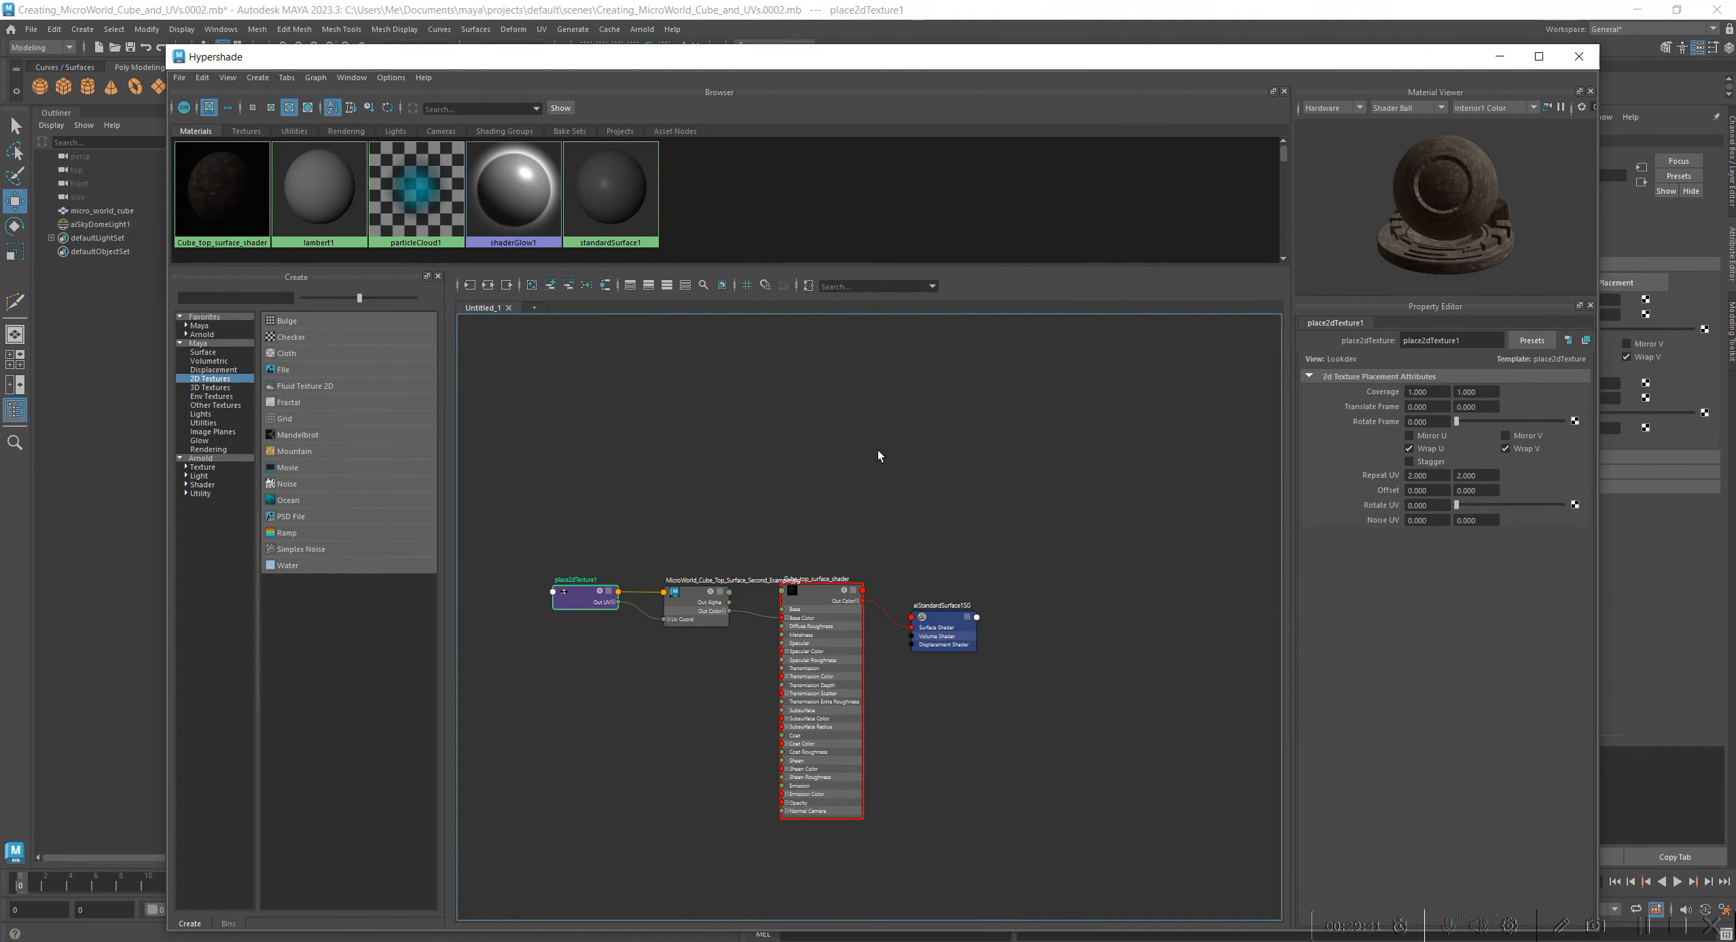
right_click_drag(784, 669, 836, 650, "alt")
middle_click_drag(835, 650, 1005, 589, "alt")
left_click_drag(816, 486, 799, 403)
left_click(679, 468)
left_click_drag(650, 412, 610, 517)
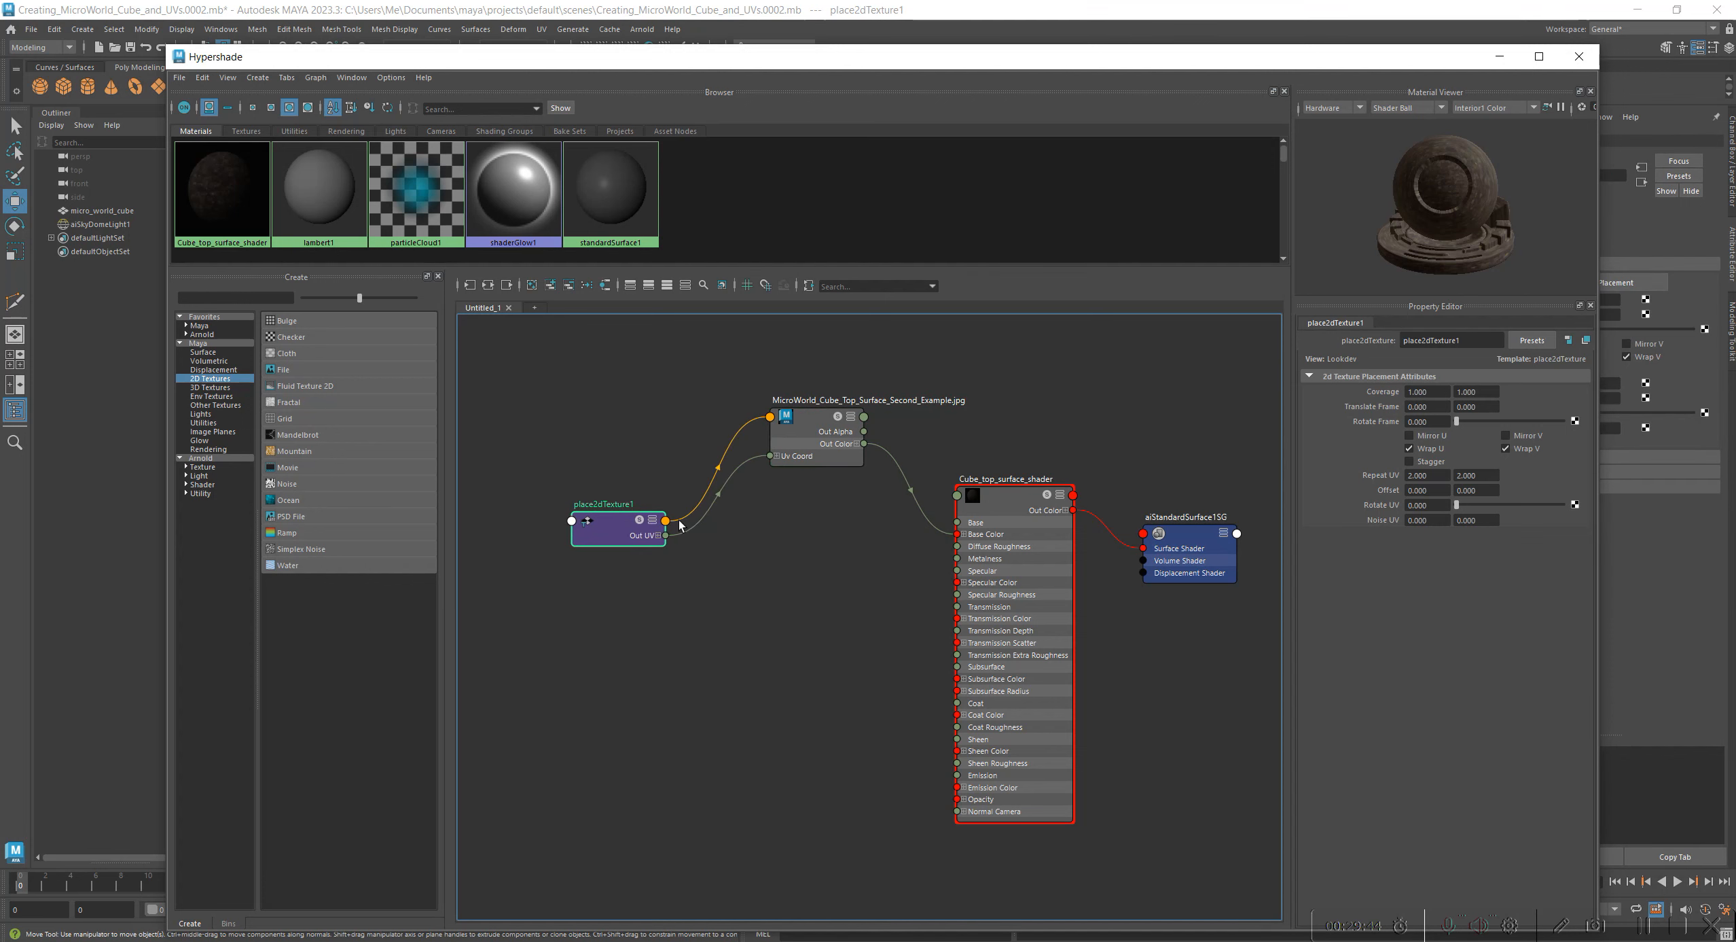
left_click(779, 411)
left_click_drag(780, 416, 752, 418)
left_click_drag(1001, 492, 985, 460)
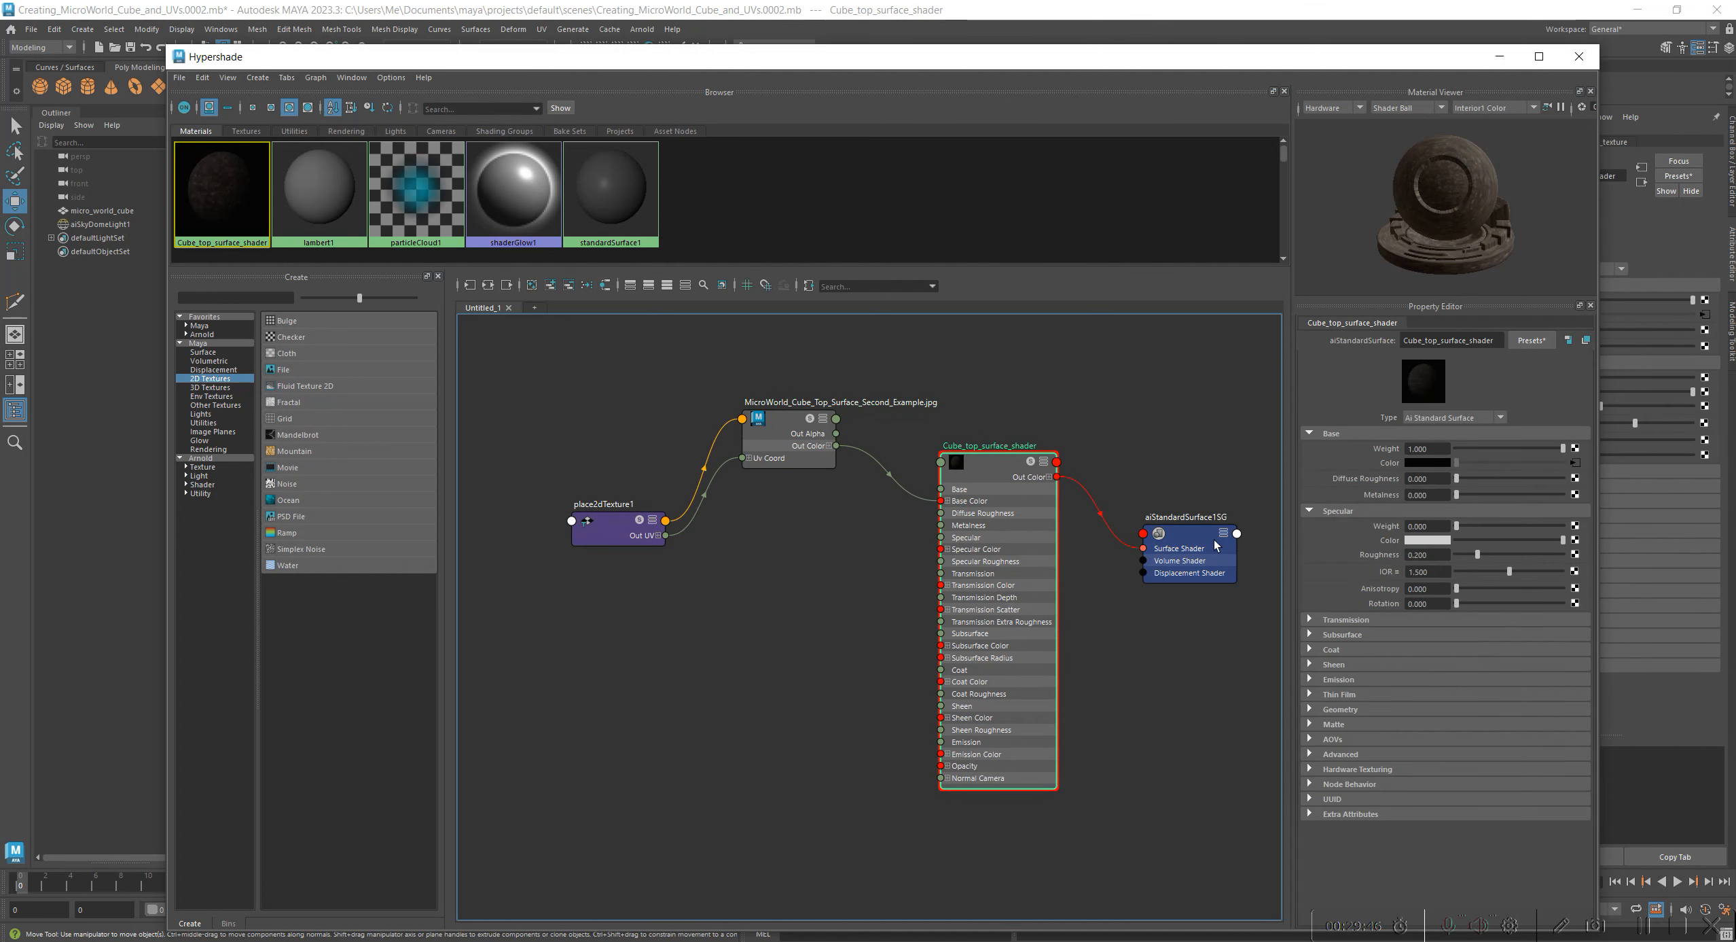
left_click_drag(1204, 535, 1226, 598)
left_click_drag(973, 480, 980, 550)
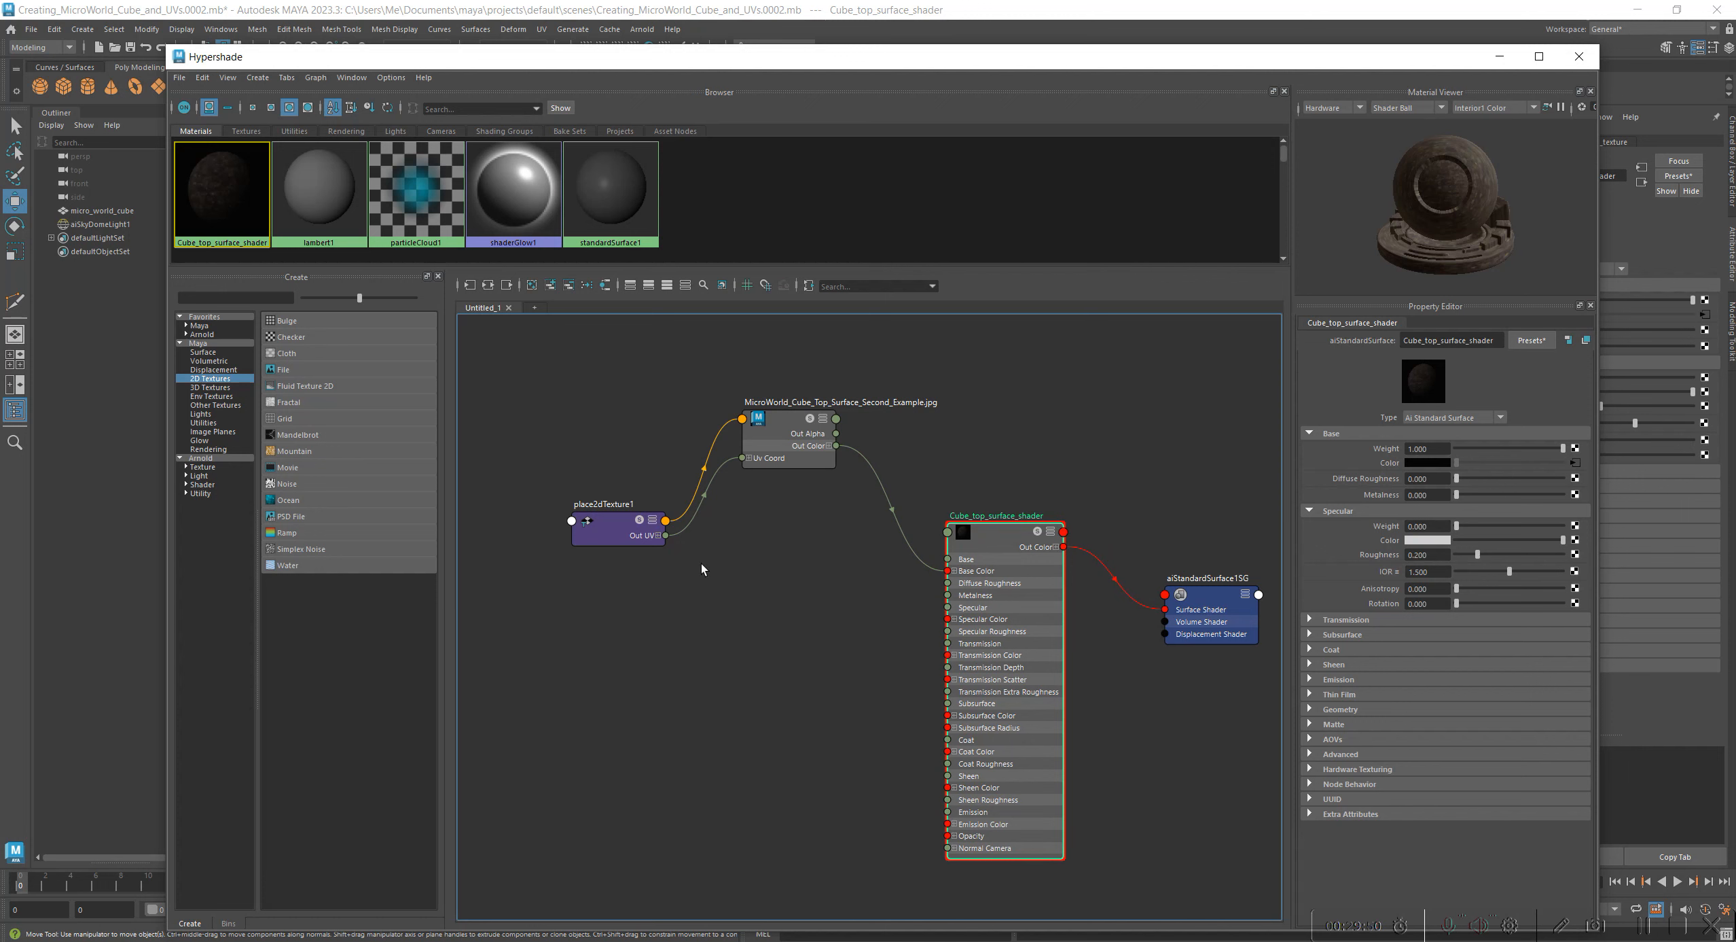
left_click(738, 640)
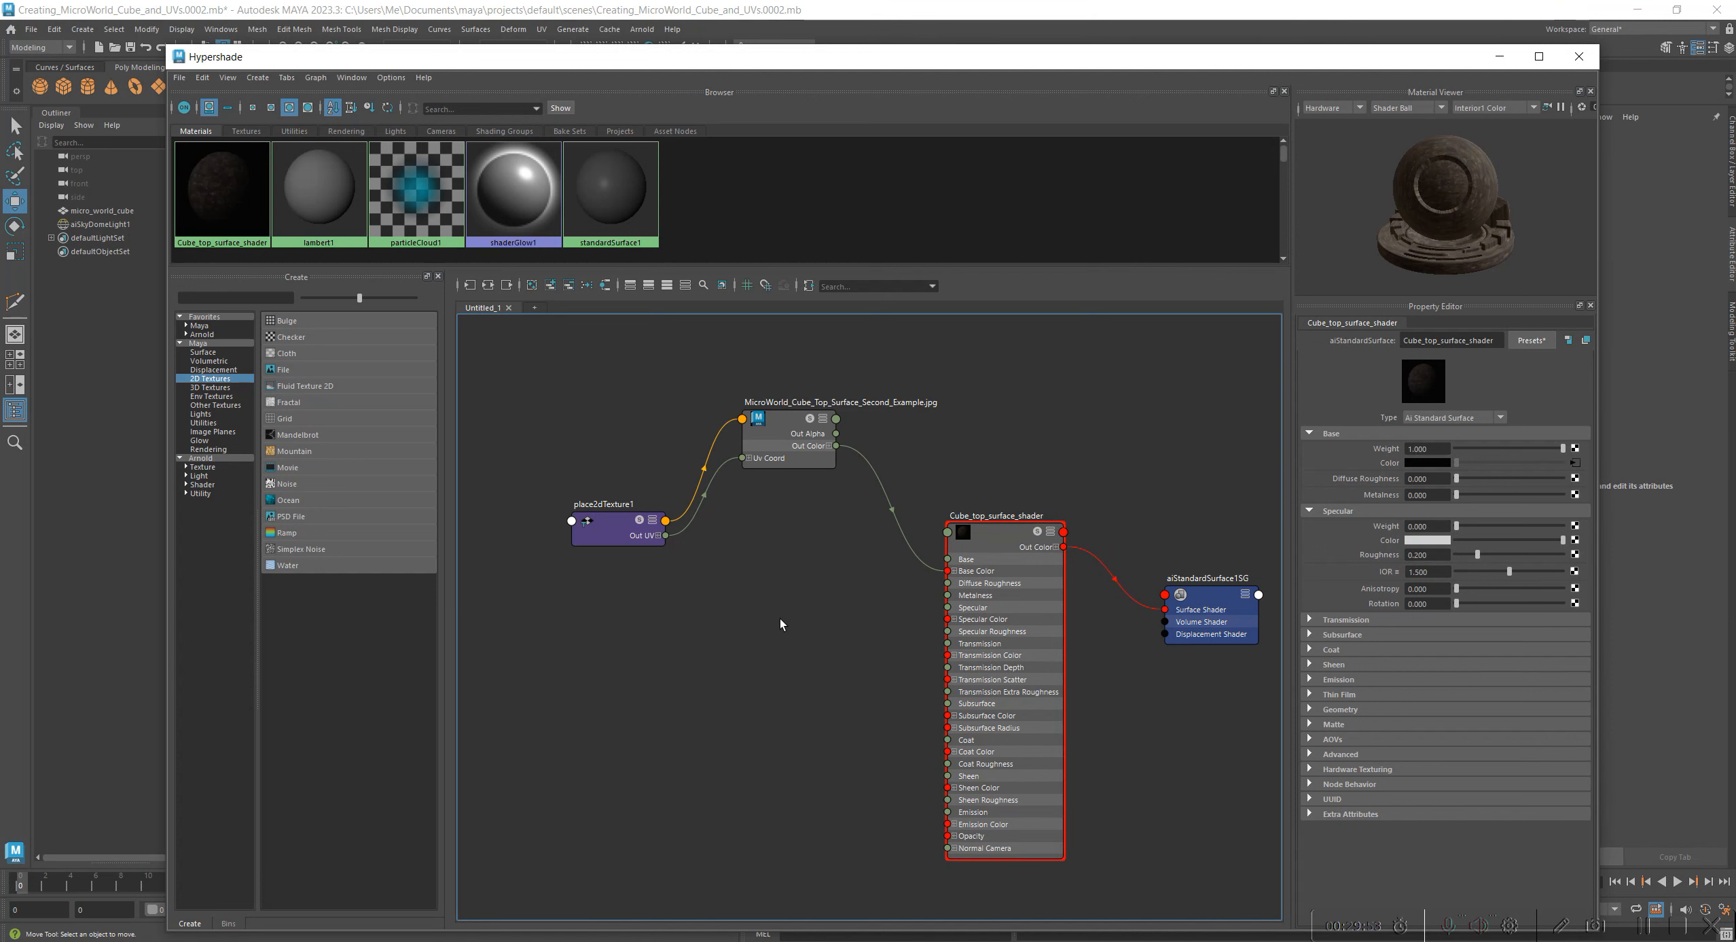
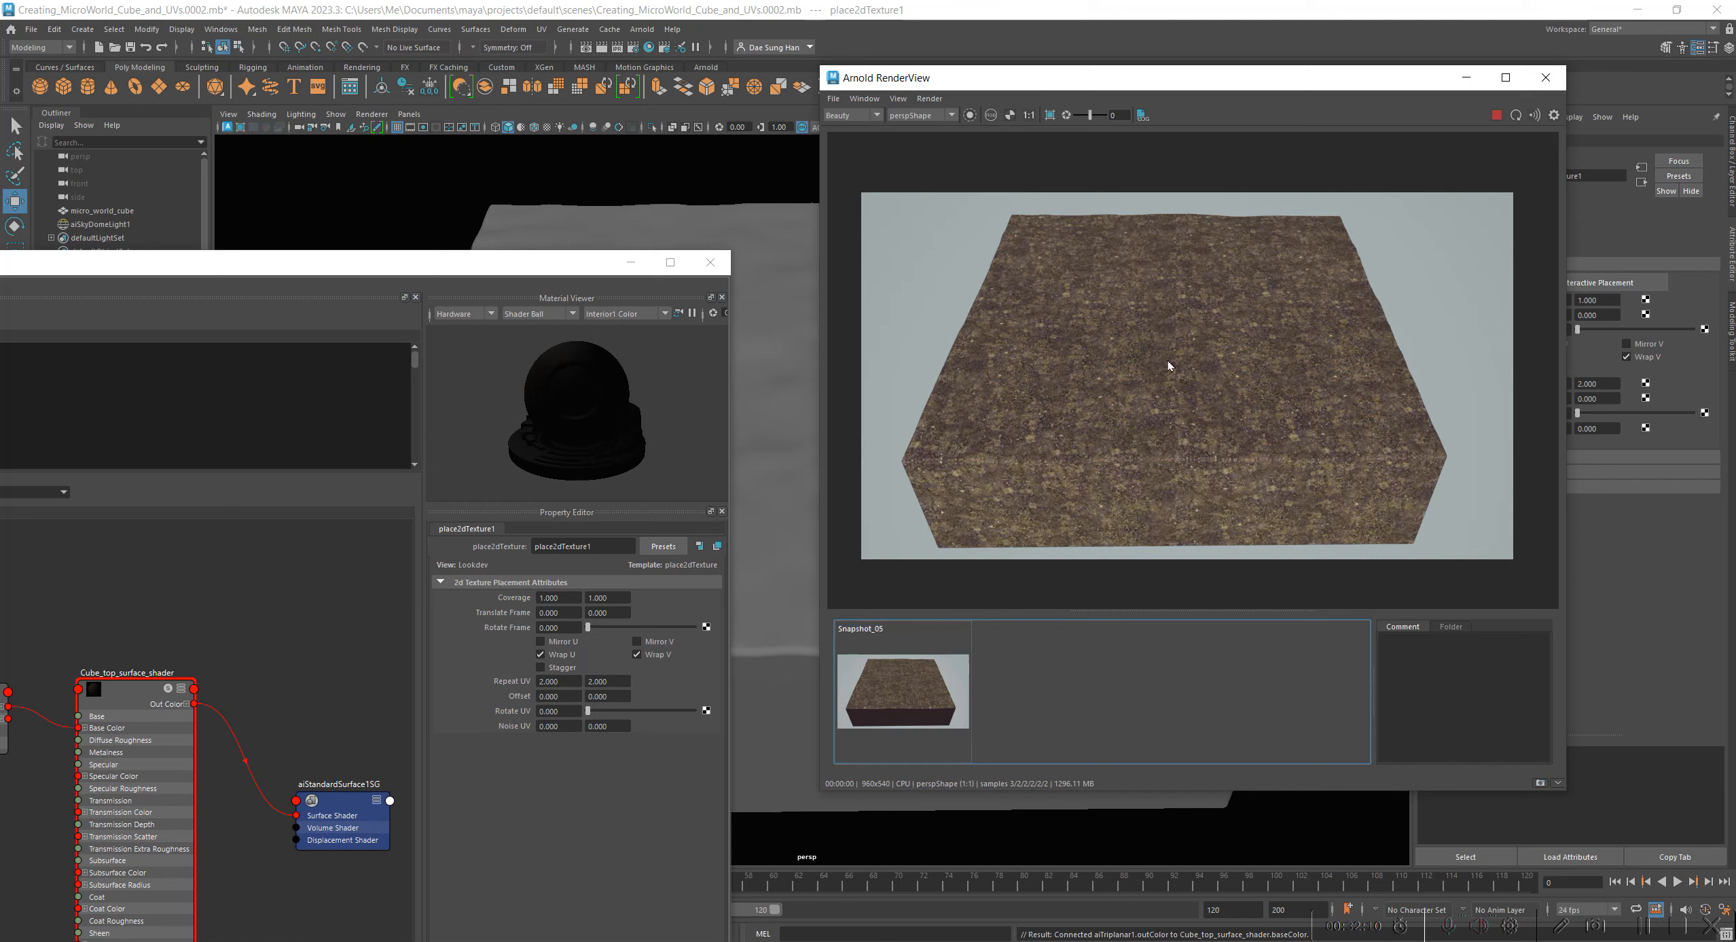
Step: Compare Snapshot_05 with the current triplanar render in the Arnold RenderView
left_click(908, 697)
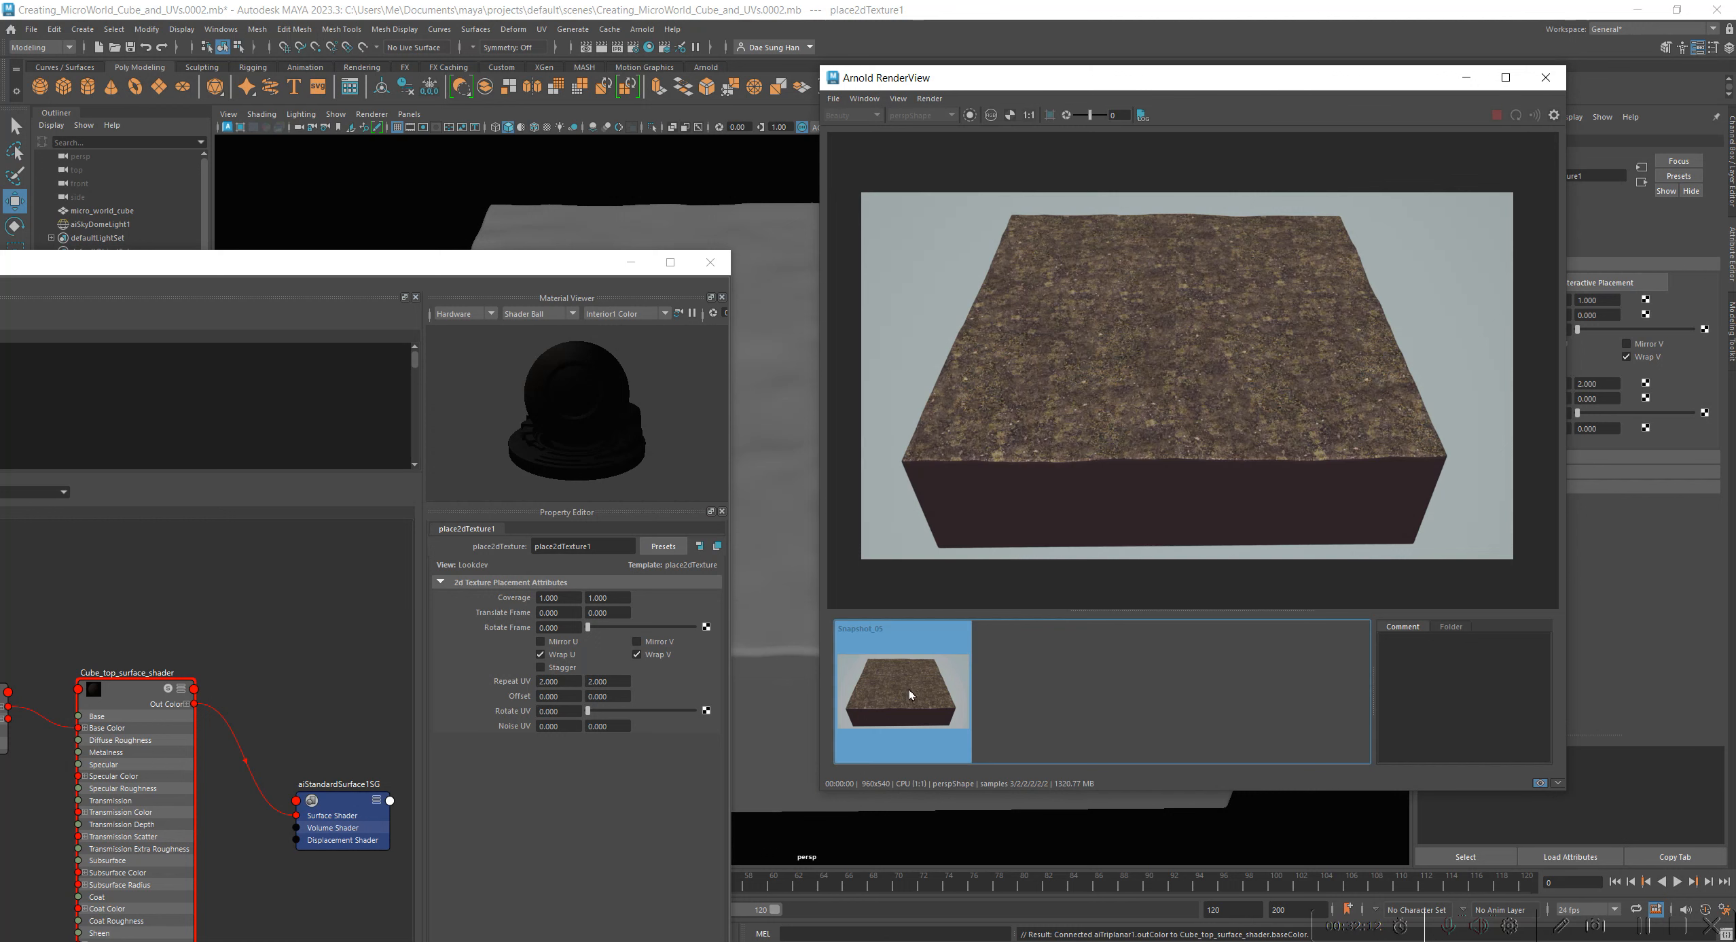
left_click(909, 689)
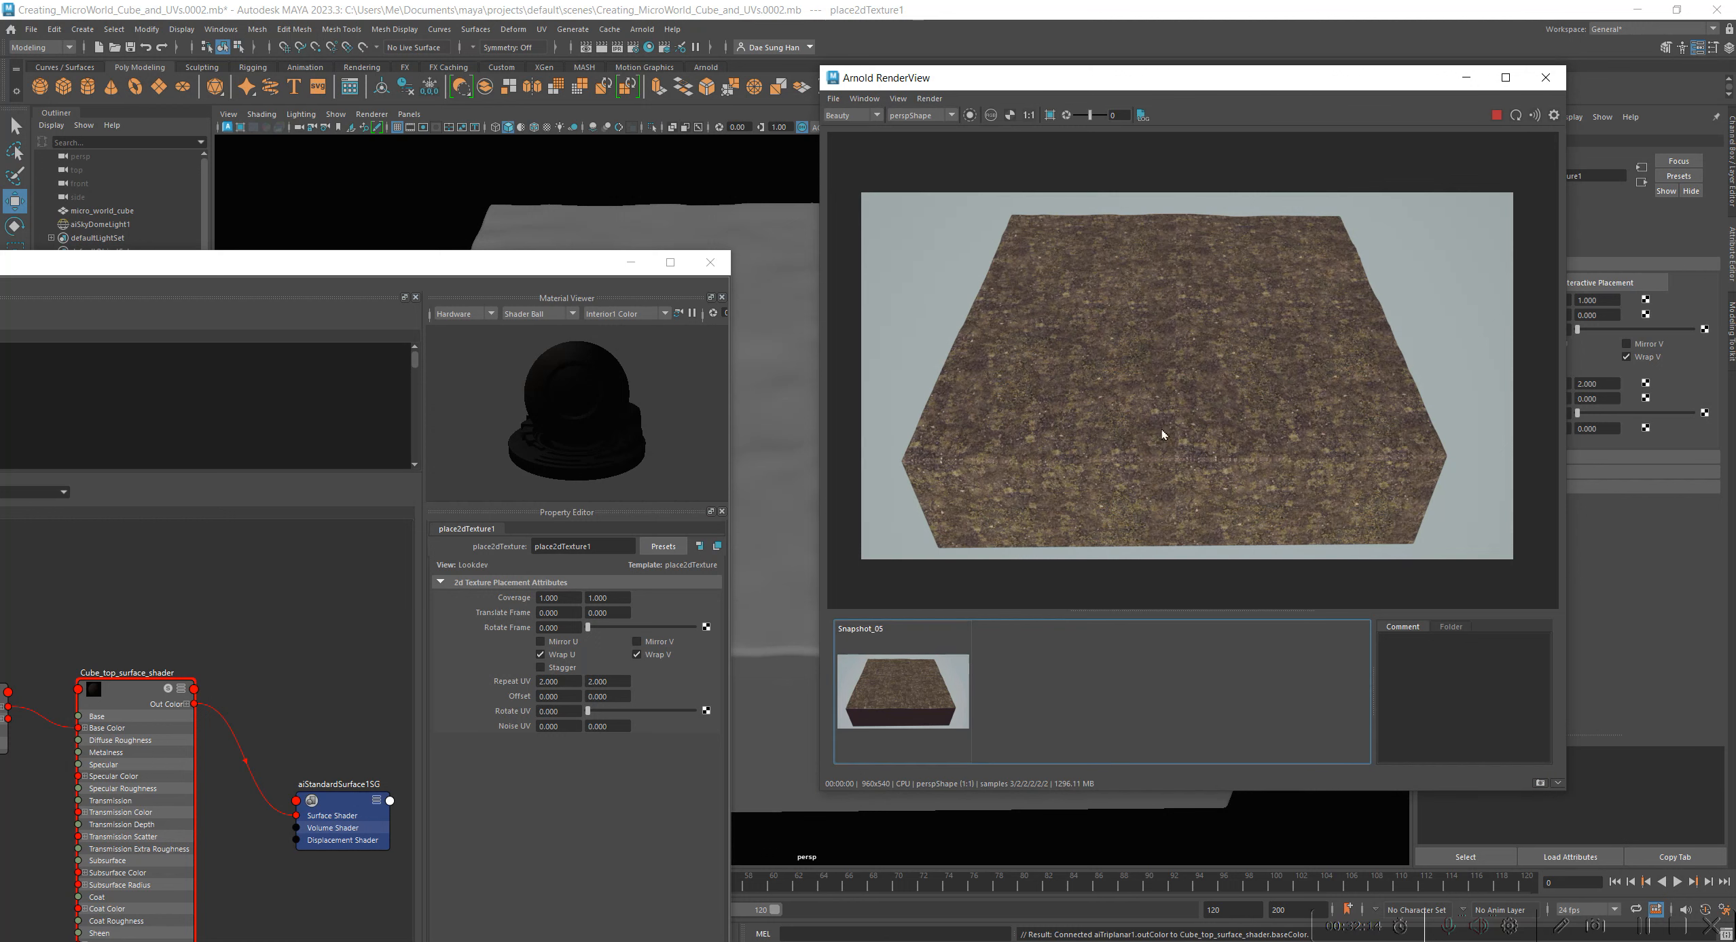
left_click(897, 713)
left_click(905, 701)
Step: Bring Hypershade back, tidy the shader and aiTriplanar1 nodes, and enable Cell on aiTriplanar1
left_click_drag(361, 261, 1207, 73)
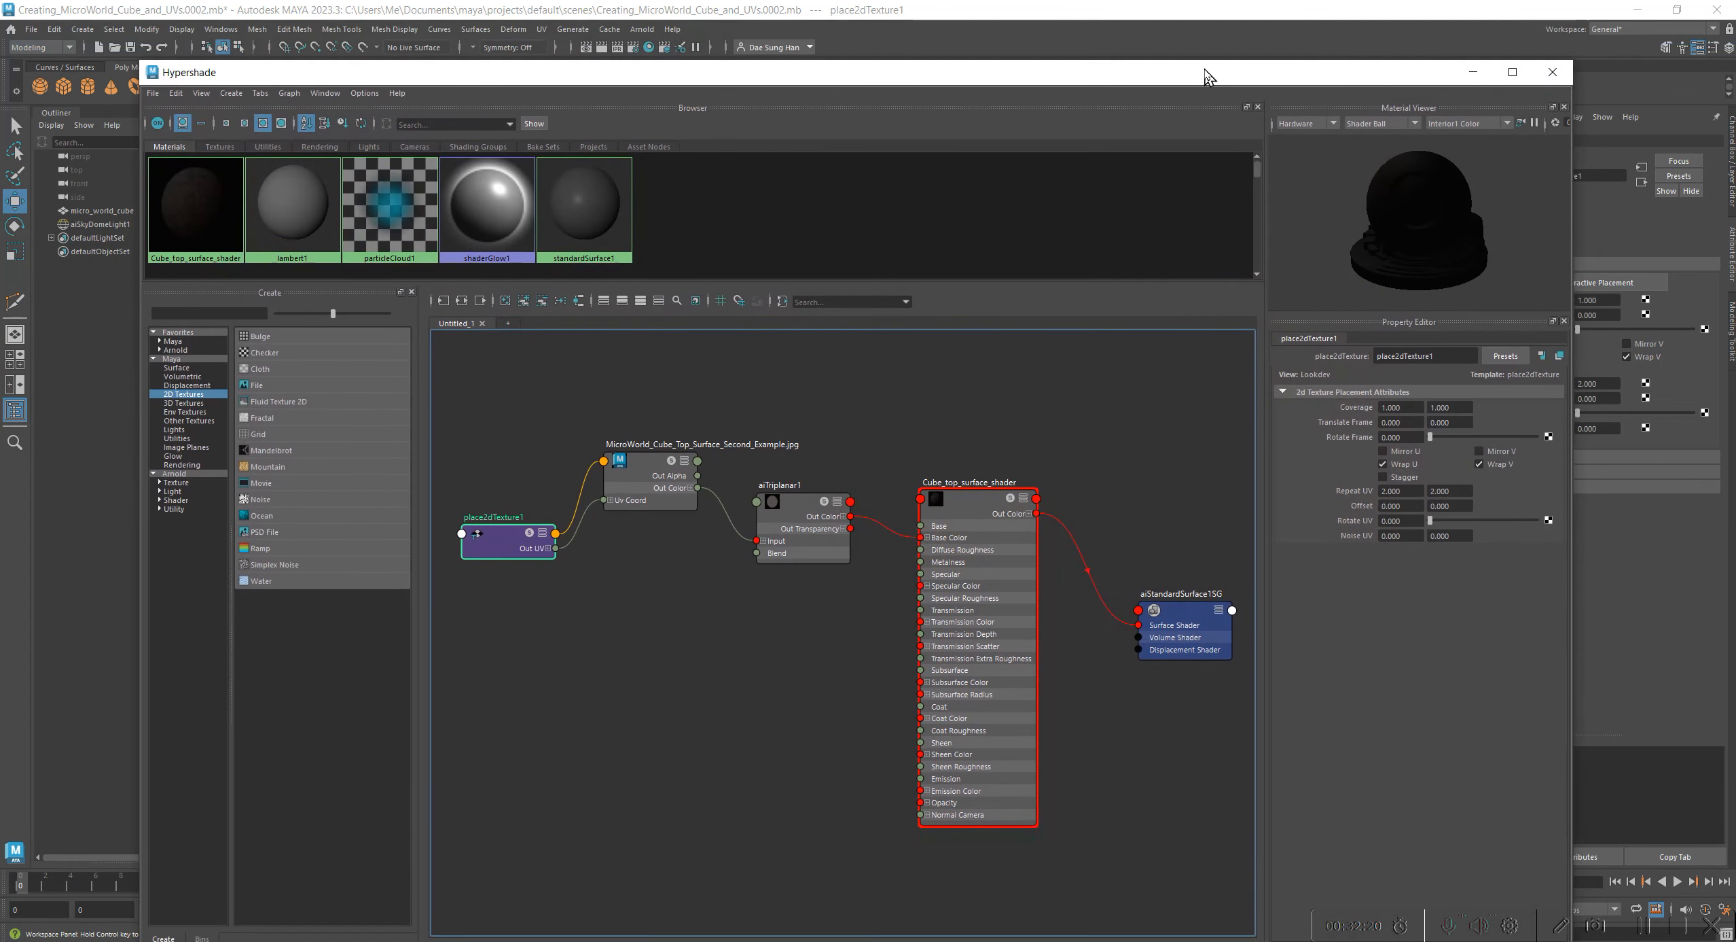
left_click_drag(931, 562, 942, 524)
mouse_move(799, 508)
left_mouse_down()
mouse_move(825, 495)
mouse_move(808, 503)
left_mouse_up()
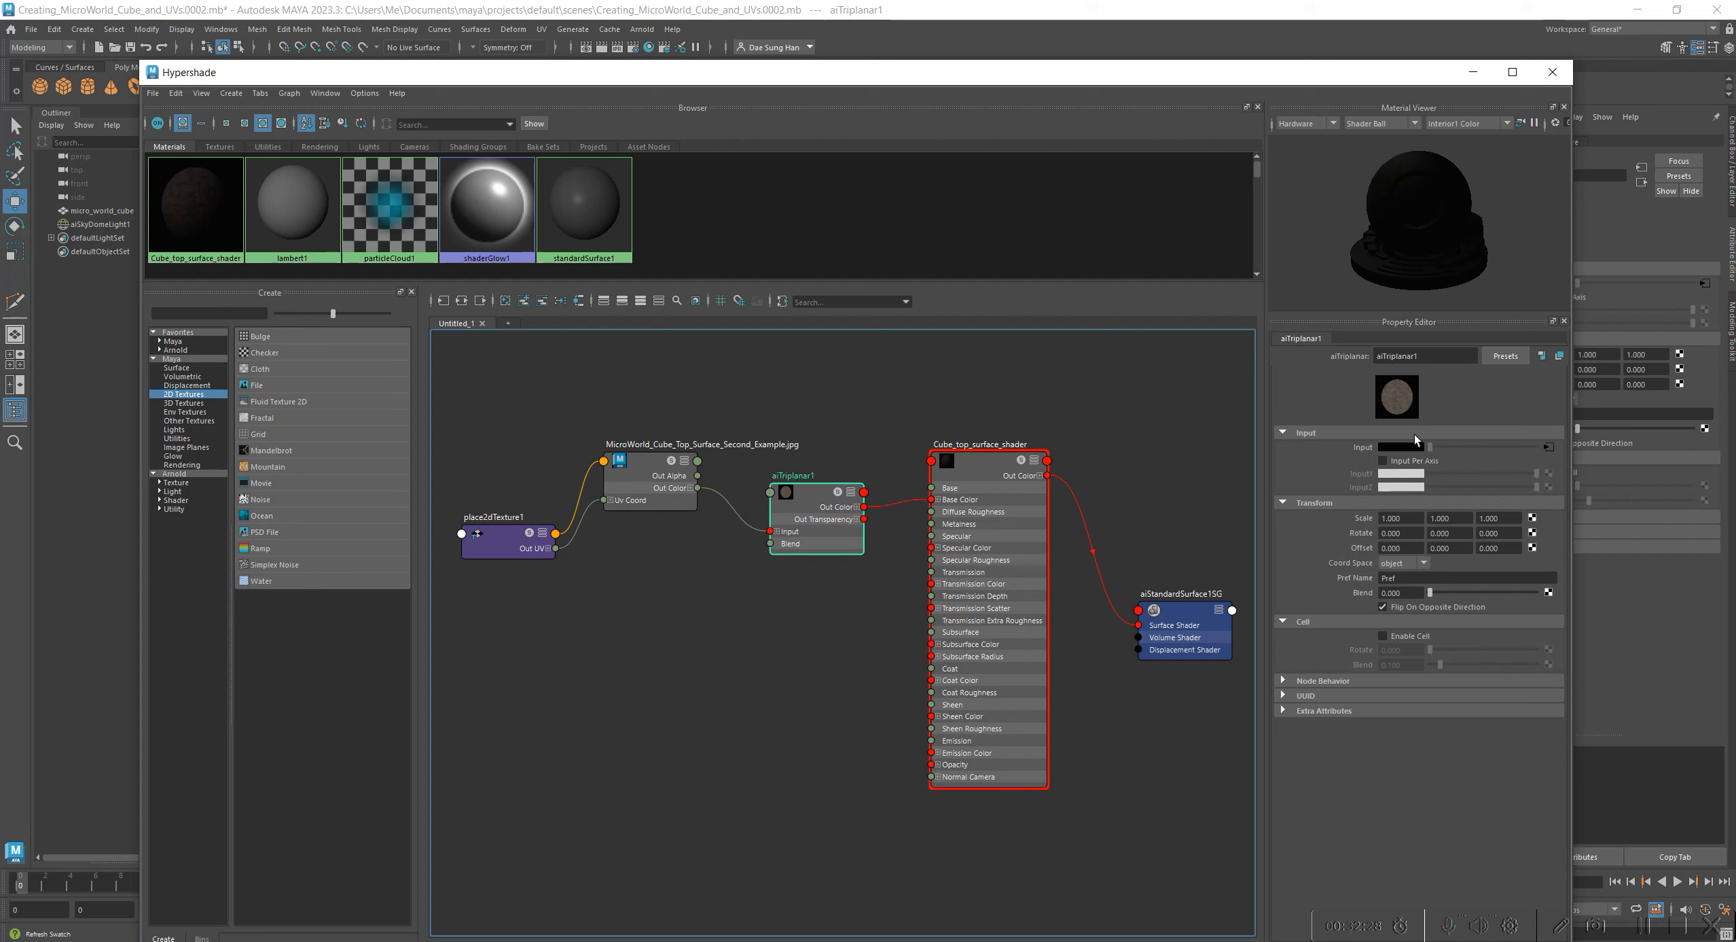
left_click(1410, 636)
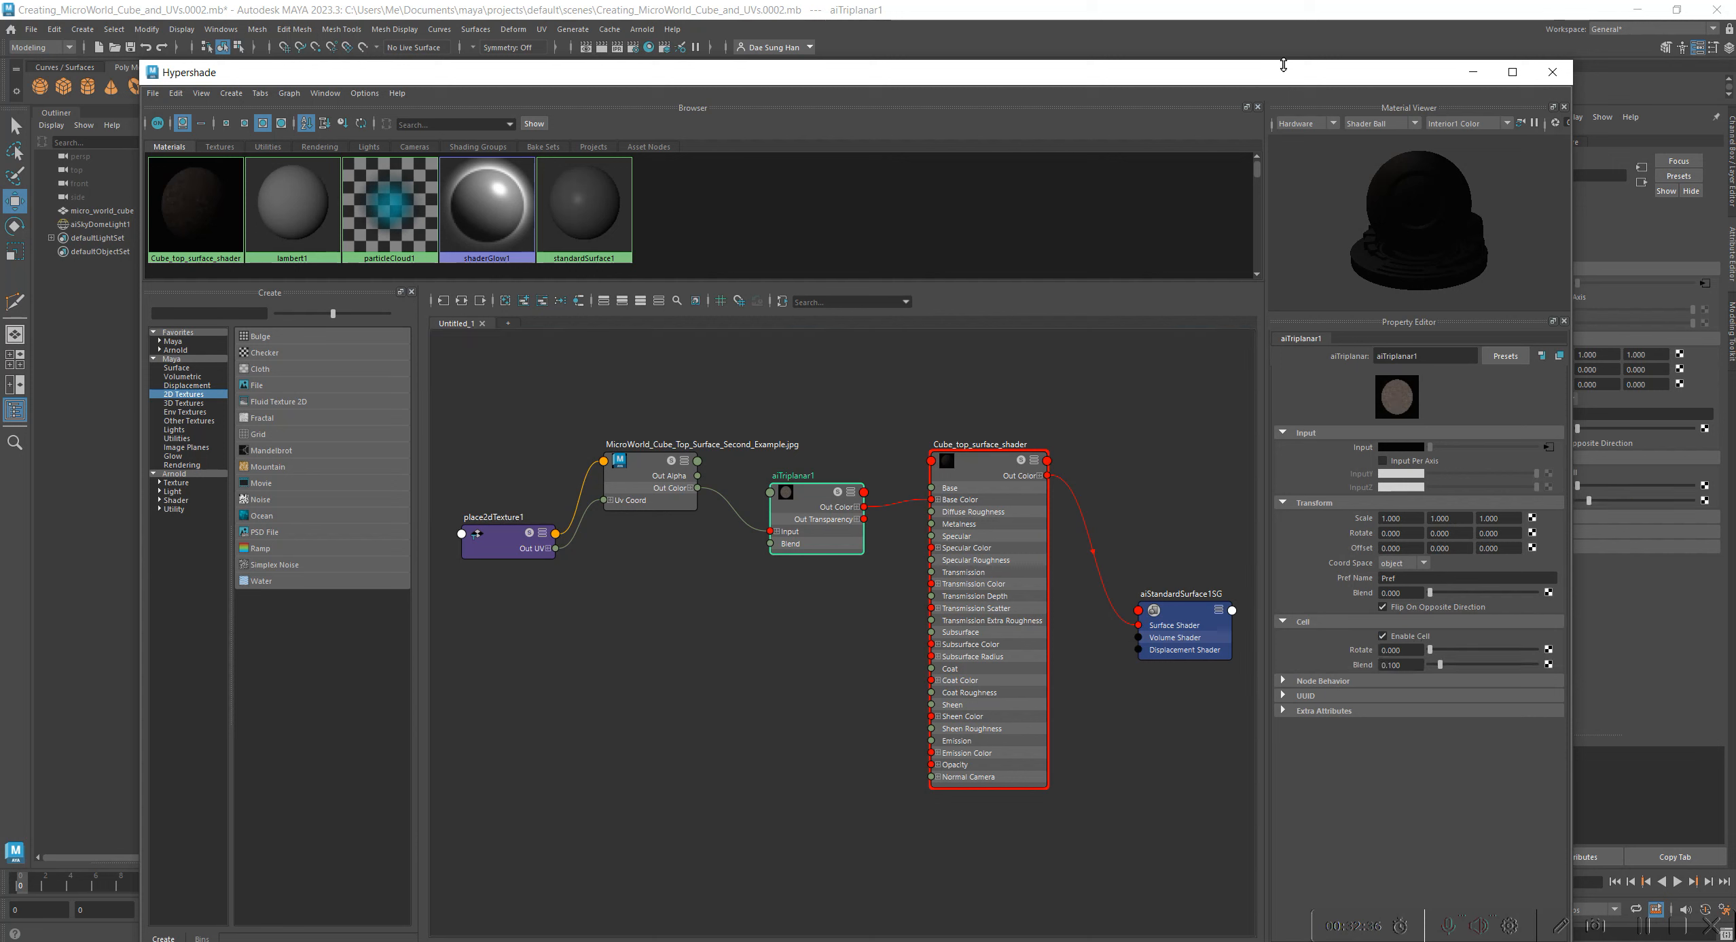
Step: Place Hypershade and the Arnold RenderView side by side and store a snapshot of the current render
left_click_drag(1276, 85, 661, 90)
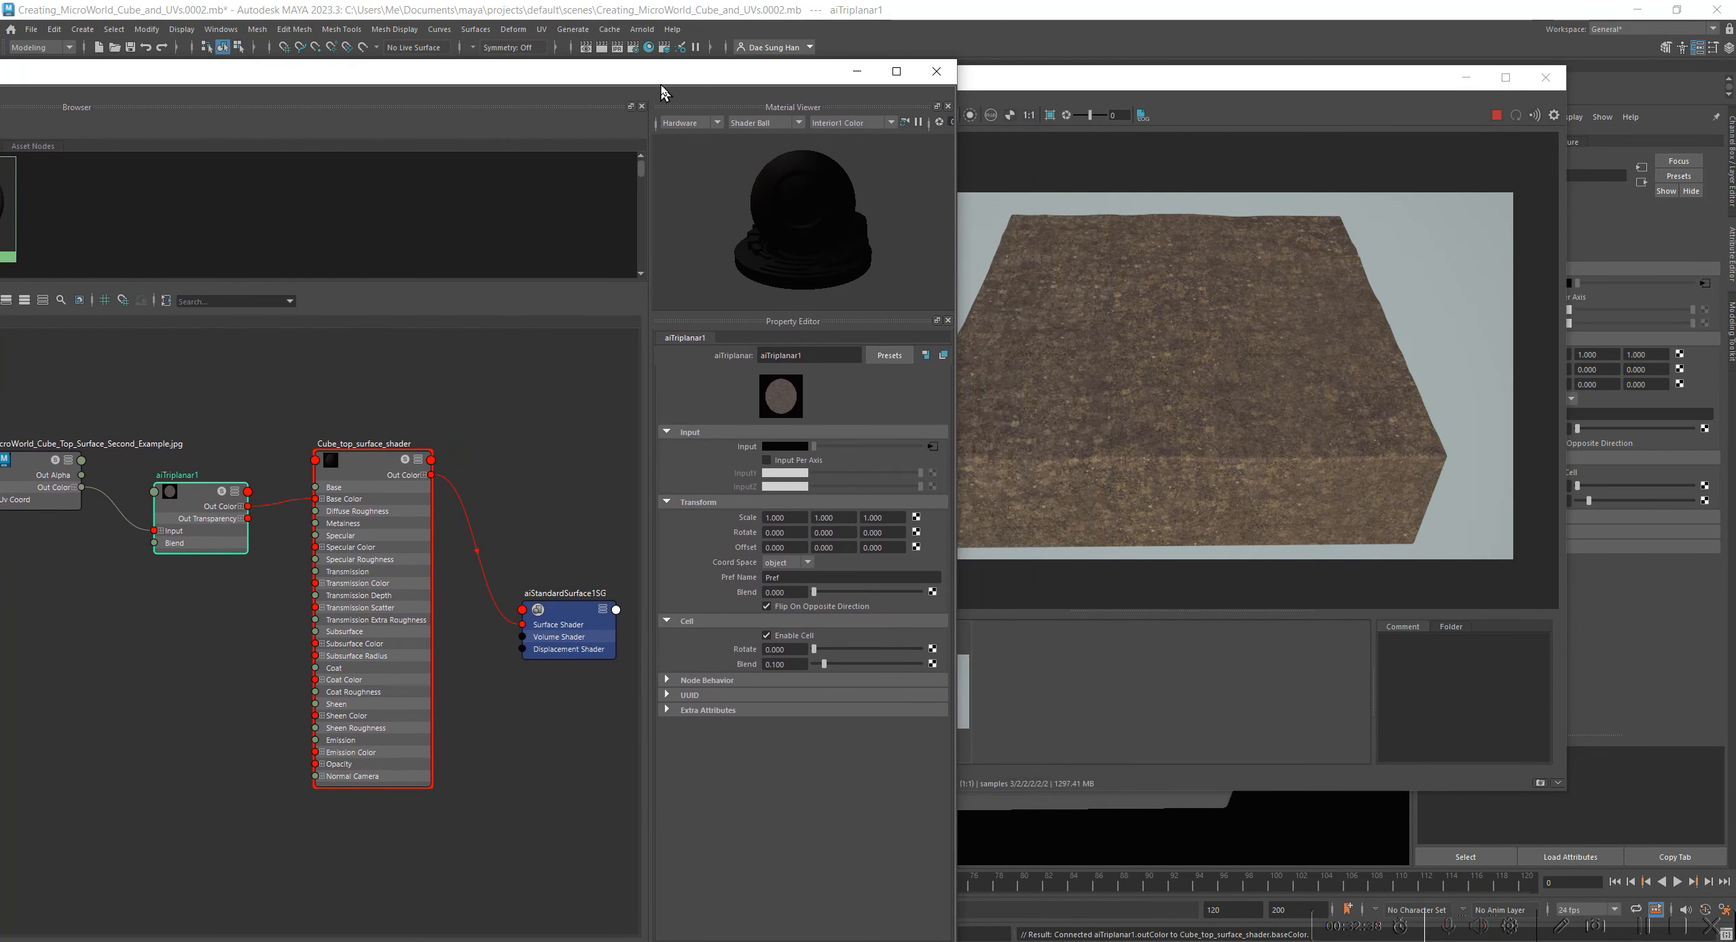
left_click_drag(1016, 78, 1123, 90)
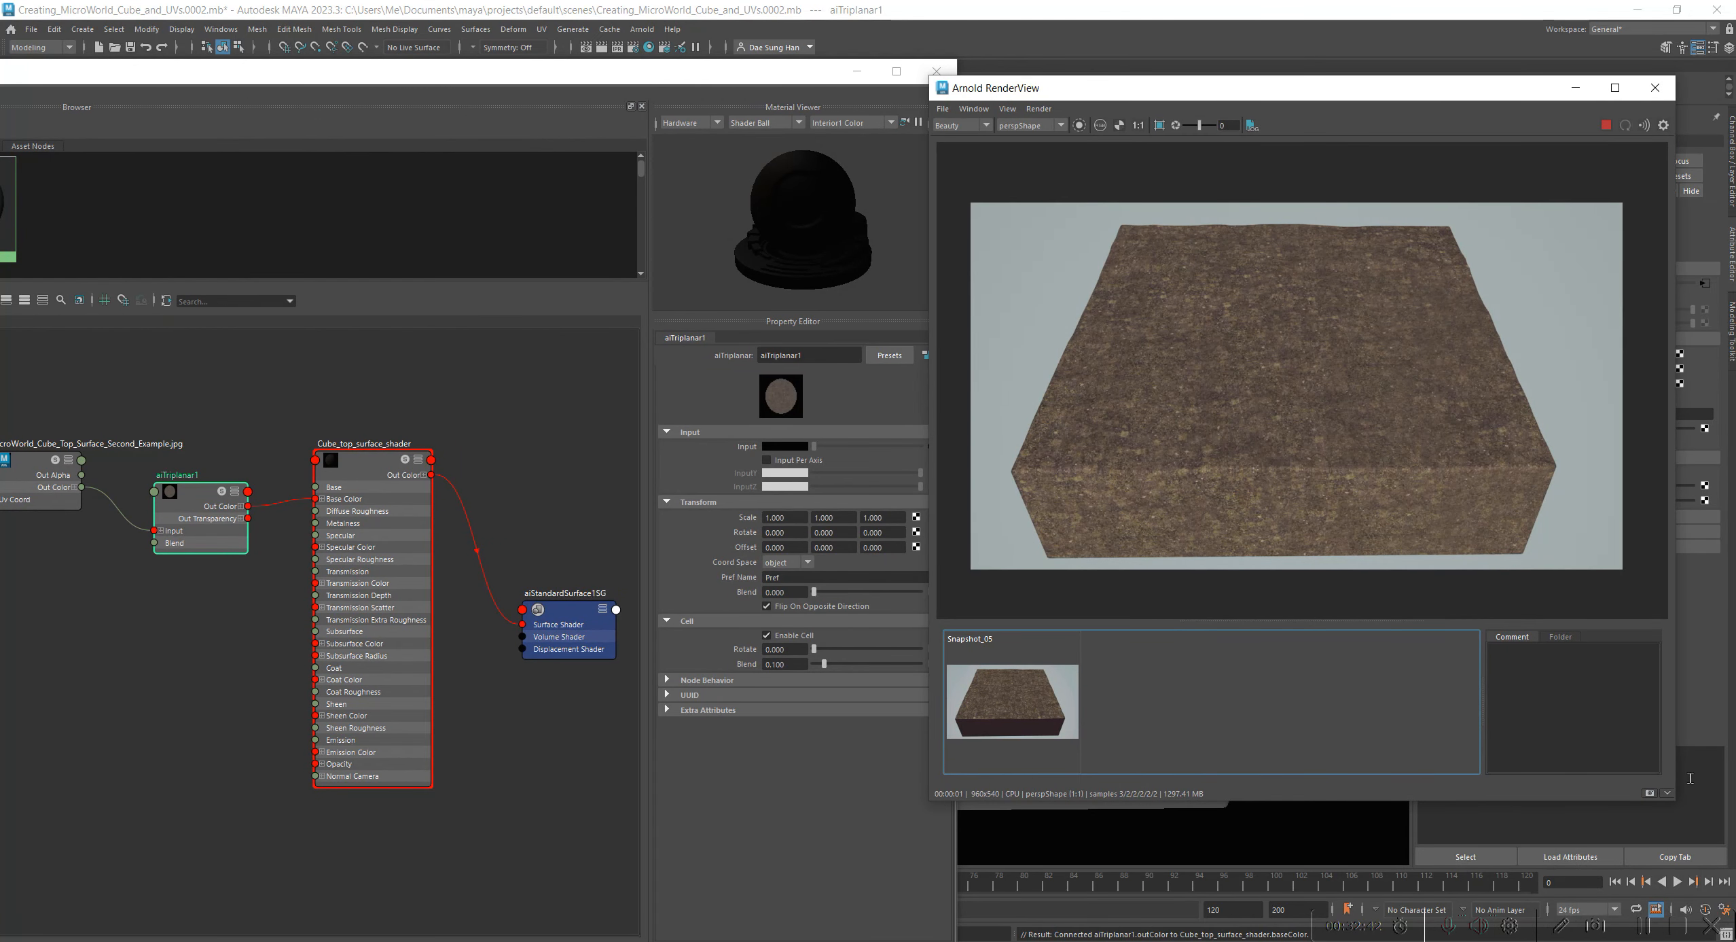
left_click(1651, 792)
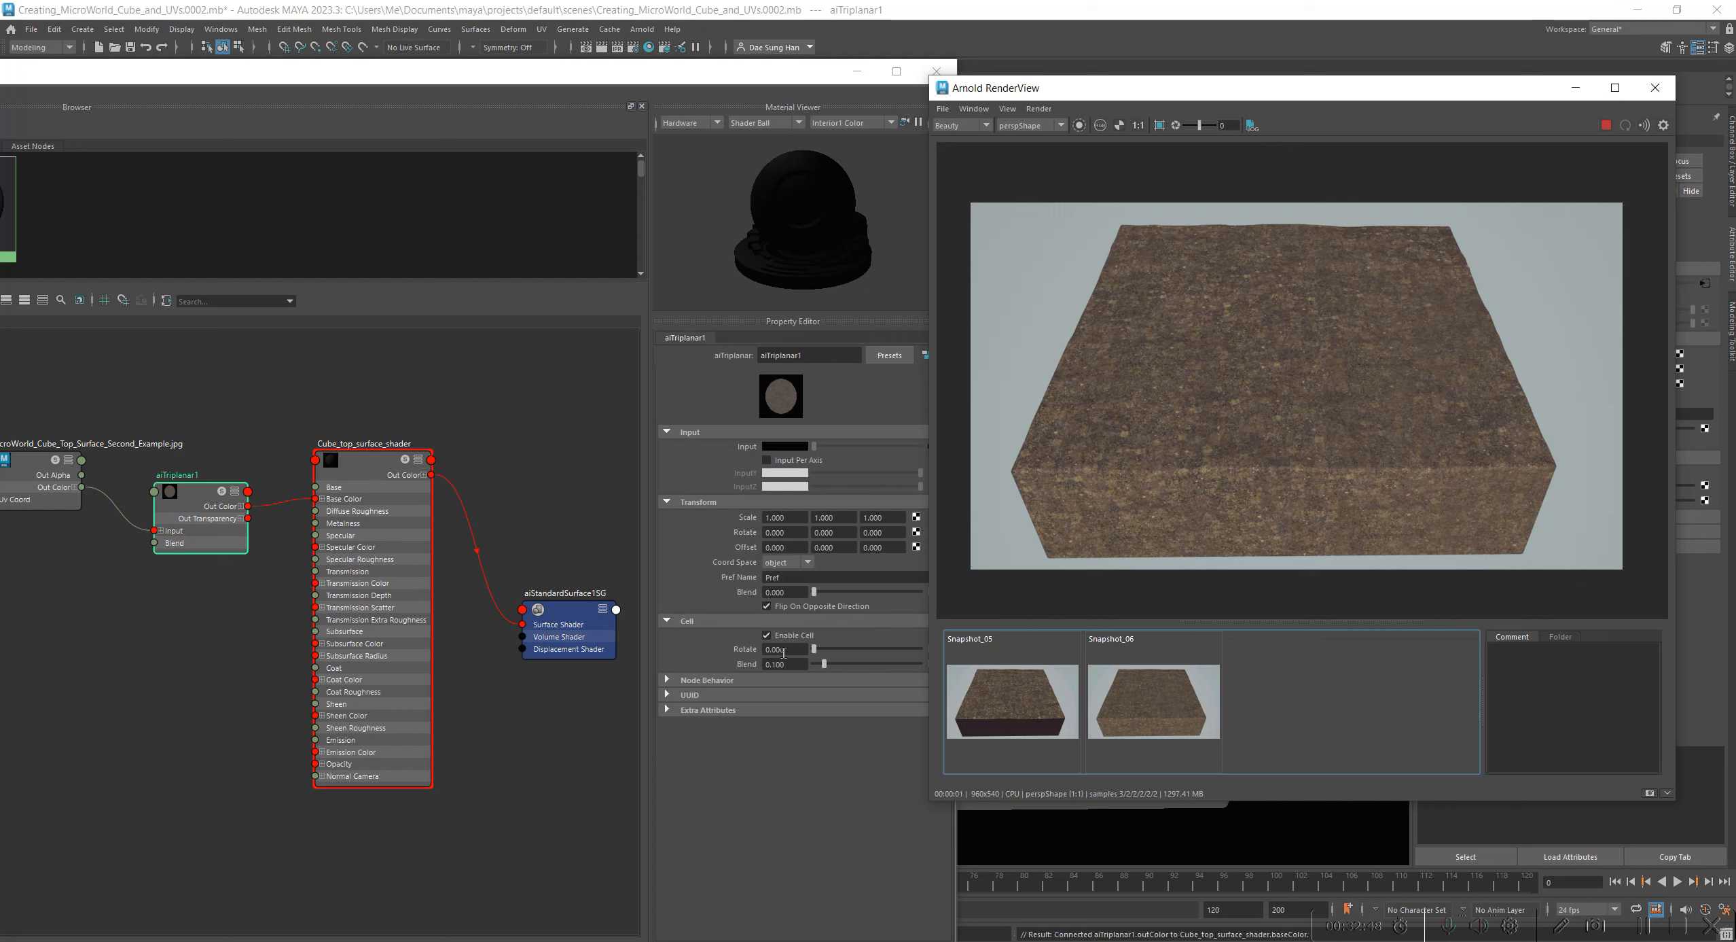
Step: Set the Cell Rotate of aiTriplanar1 to 0.110, keeping the whole render in view
left_click(818, 649)
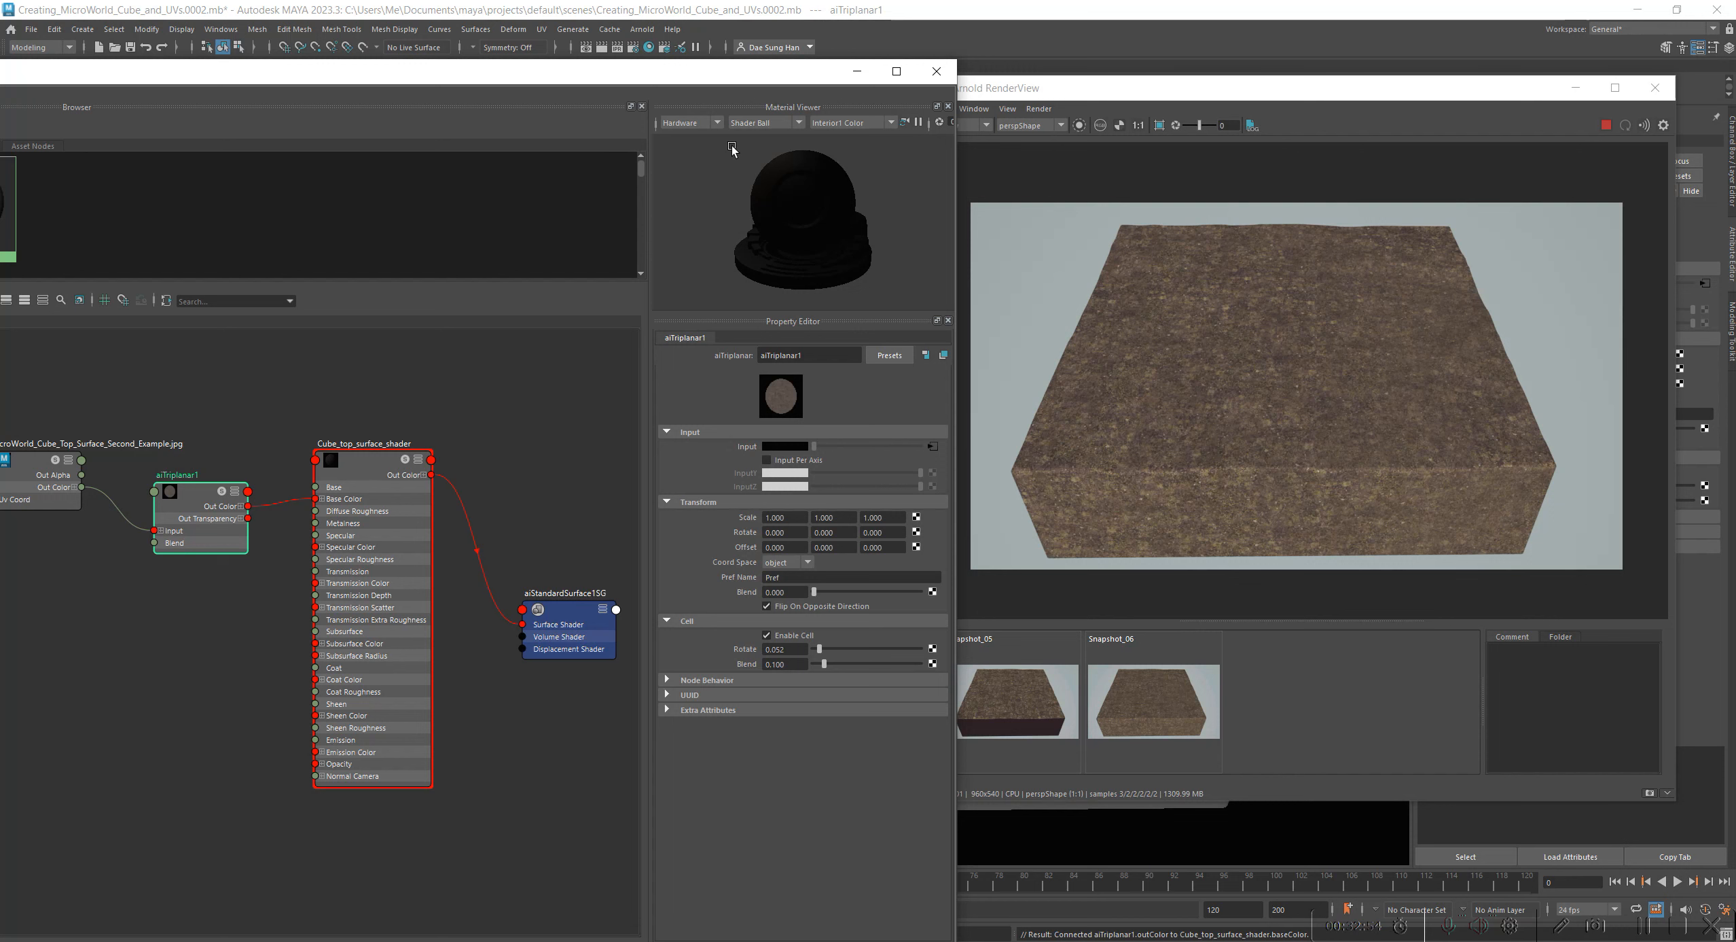
left_click_drag(743, 83, 603, 80)
left_click_drag(679, 646, 684, 645)
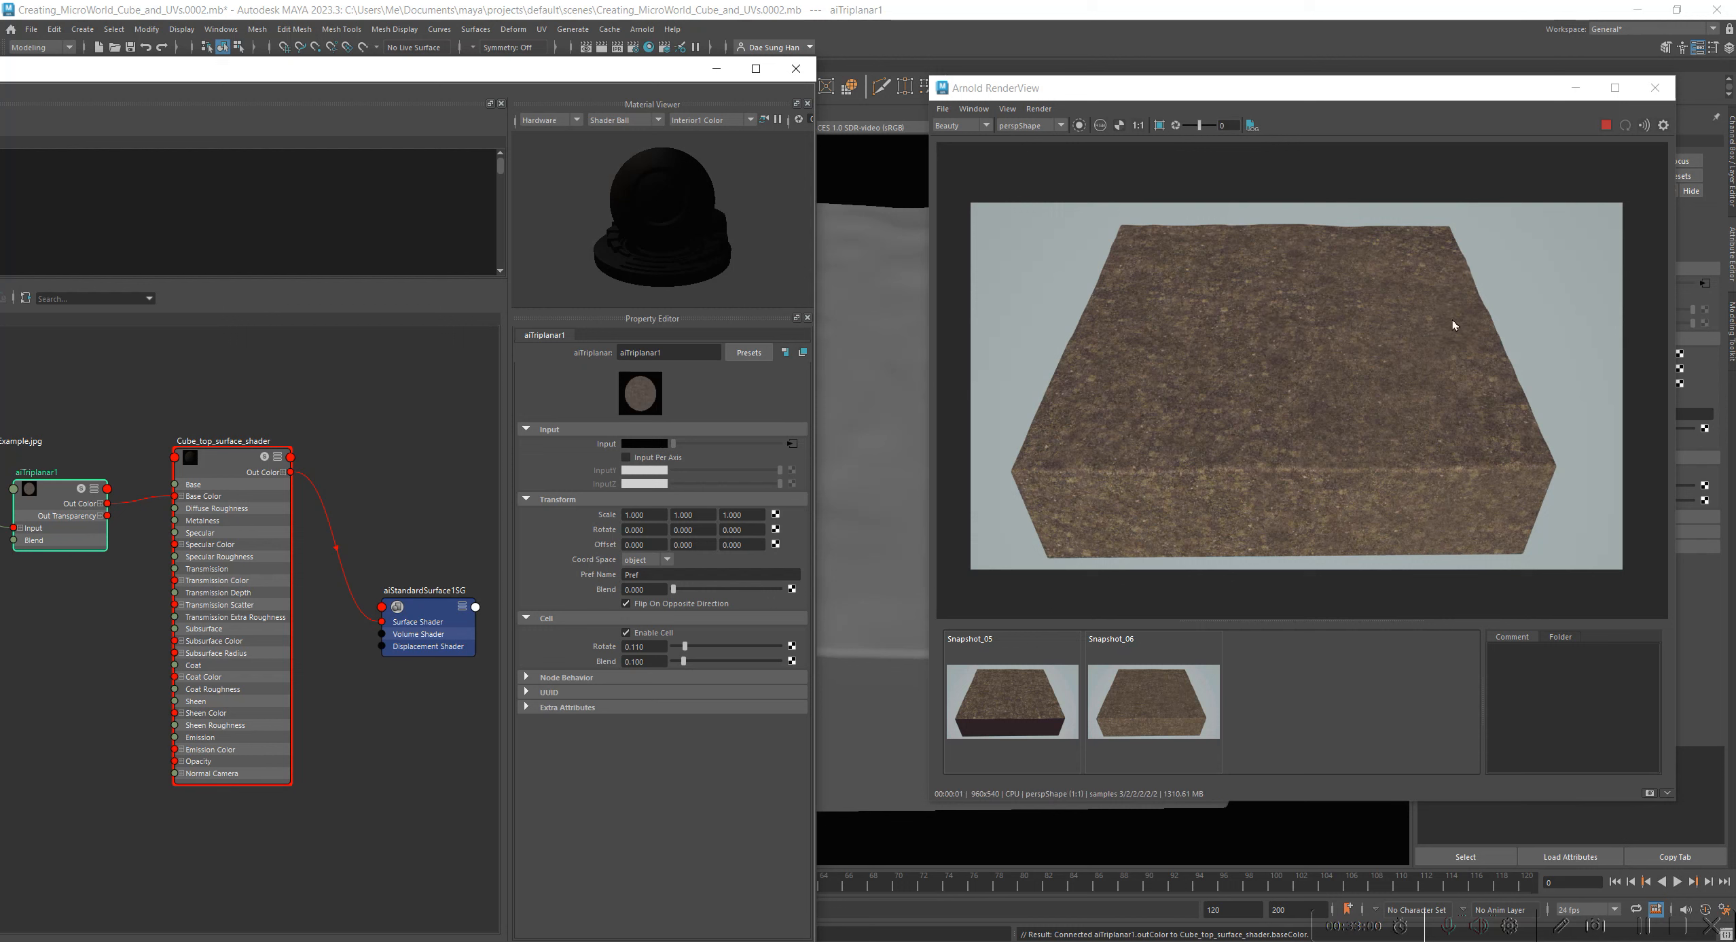
Step: Compare Snapshot_06 with the current render of the rotated cells by switching between them repeatedly
left_click(1168, 707)
left_click(1166, 698)
left_click(1164, 696)
left_click(1164, 695)
left_click(1170, 697)
left_click(1170, 696)
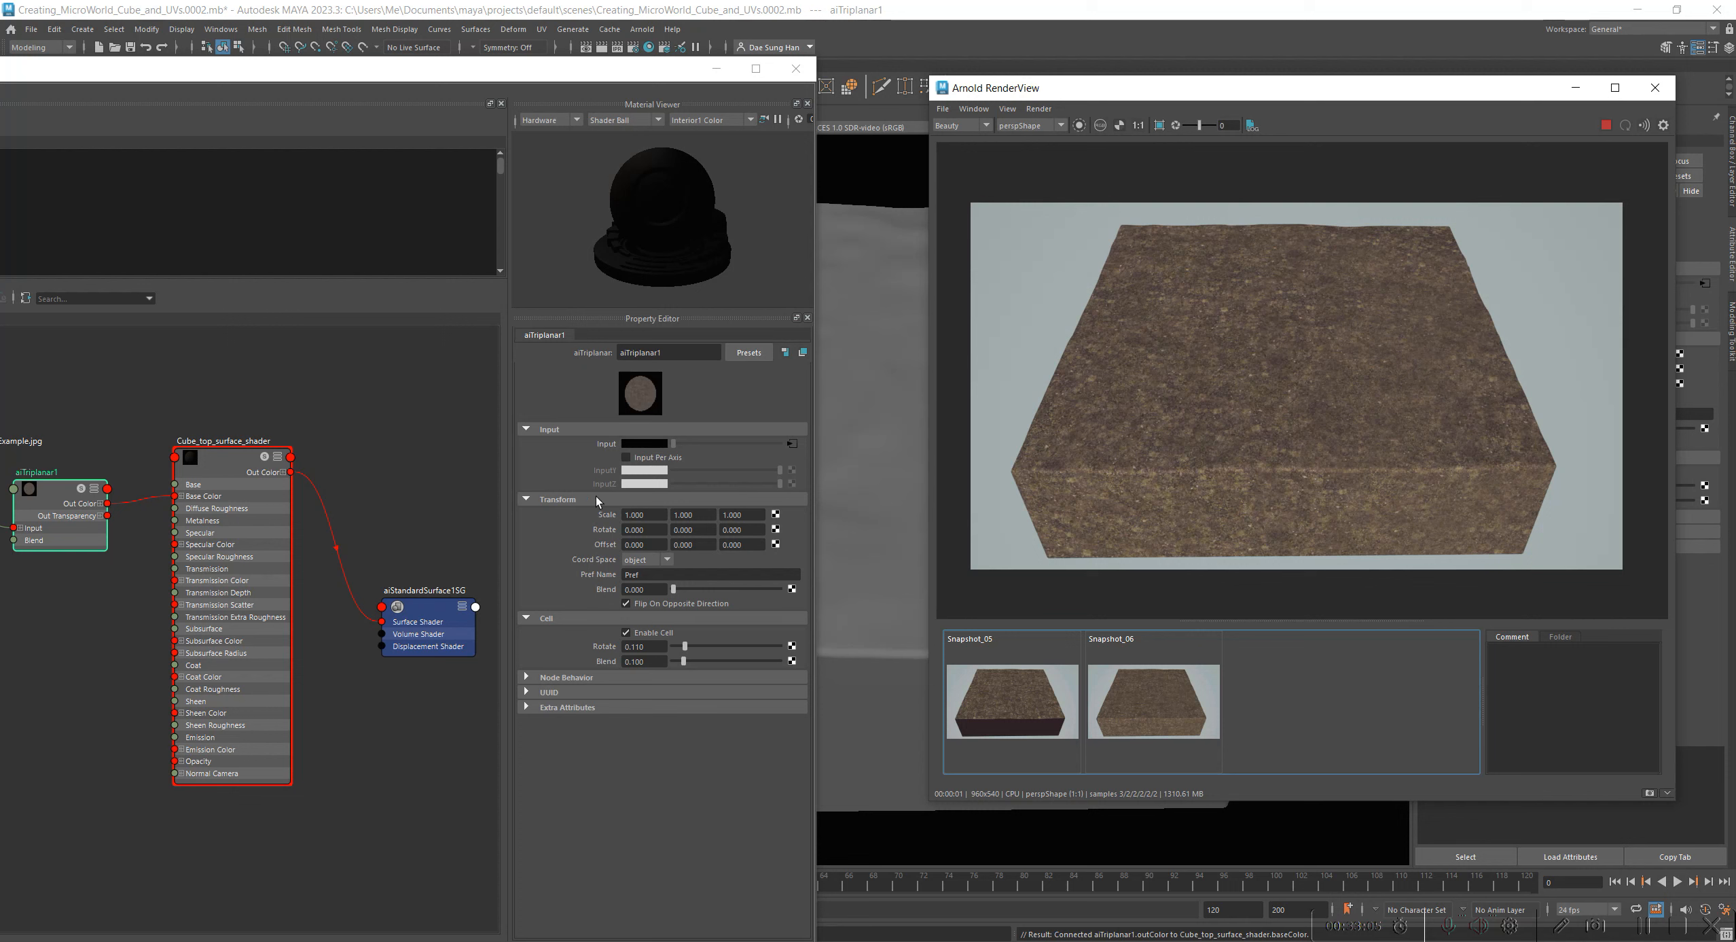
Step: Set the transform Scale of aiTriplanar1 to 1.5 on all three axes
left_click_drag(646, 514, 613, 515)
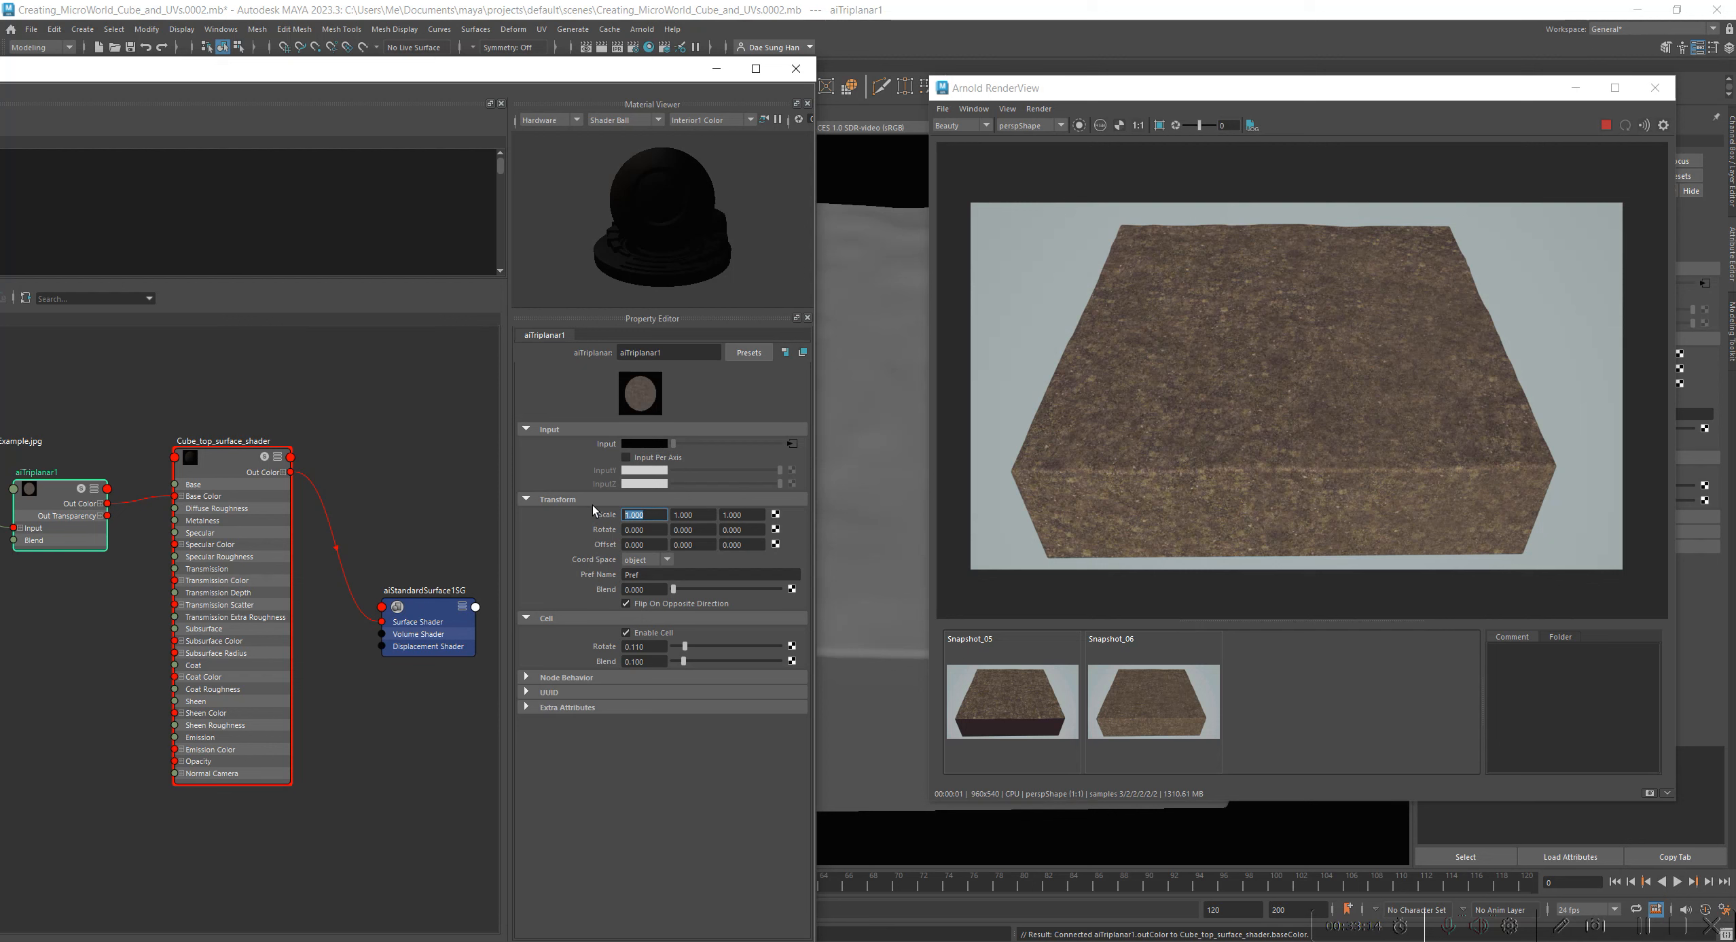
type("1.5")
key("Return")
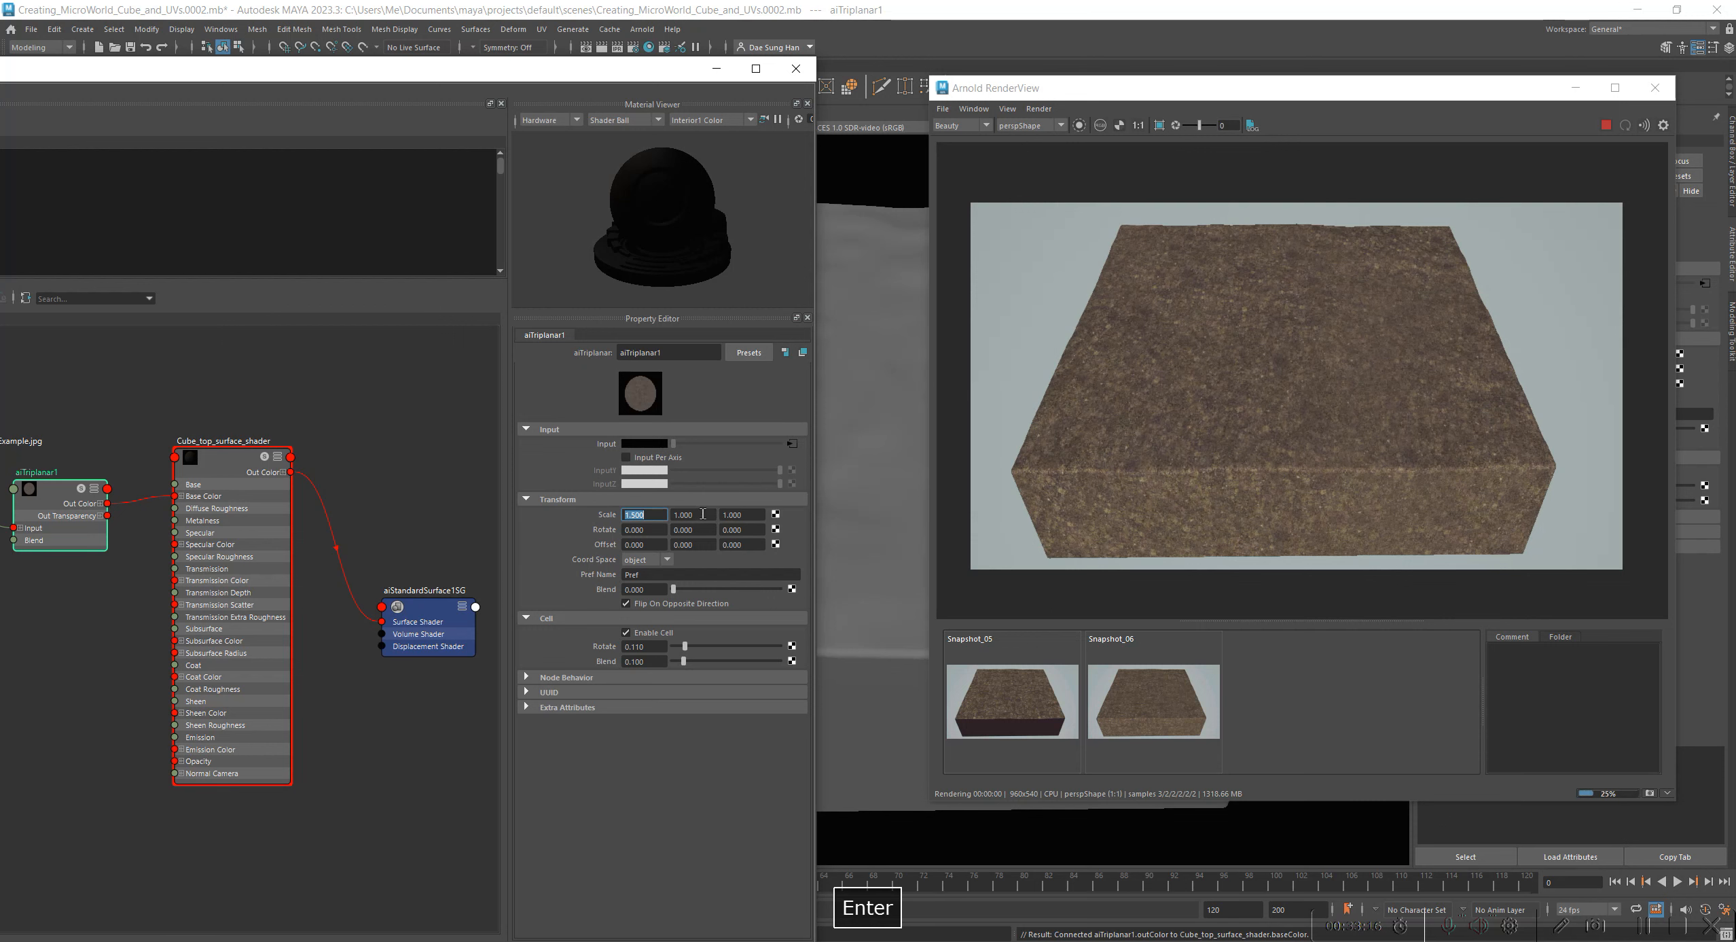
key("Tab")
type("1.5")
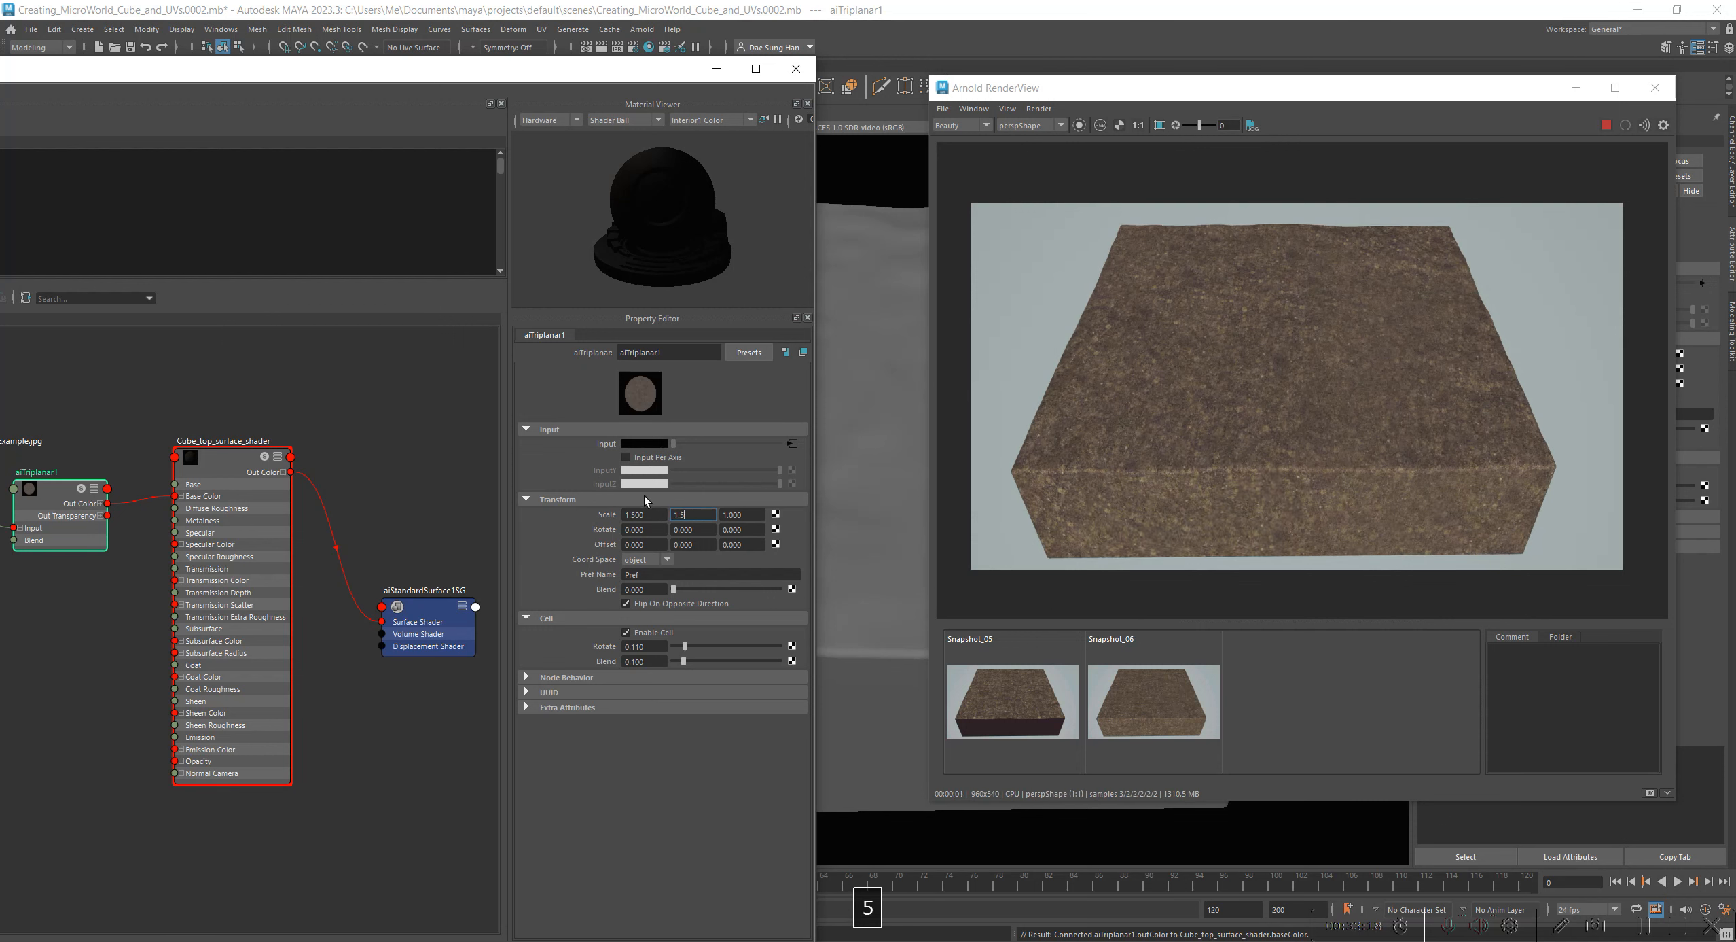
key("Return")
key("Tab")
type("1.5")
key("Return")
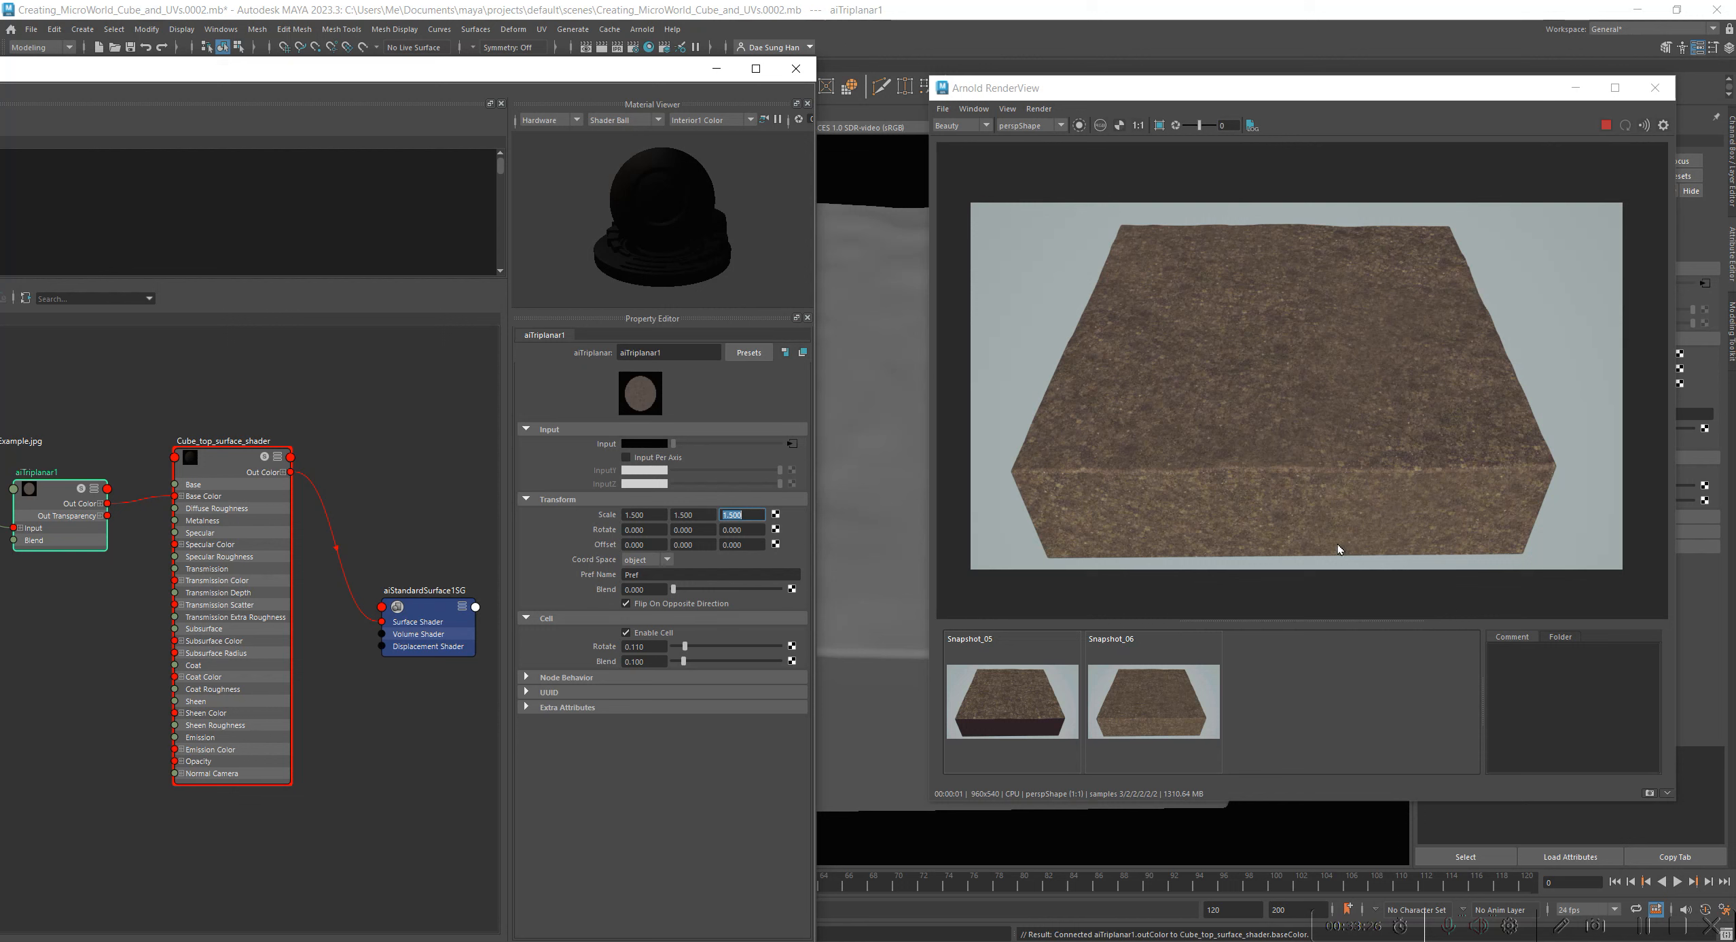
Step: Compare the render against Snapshot_05 and Snapshot_06 and store a new snapshot of it
left_click(1010, 690)
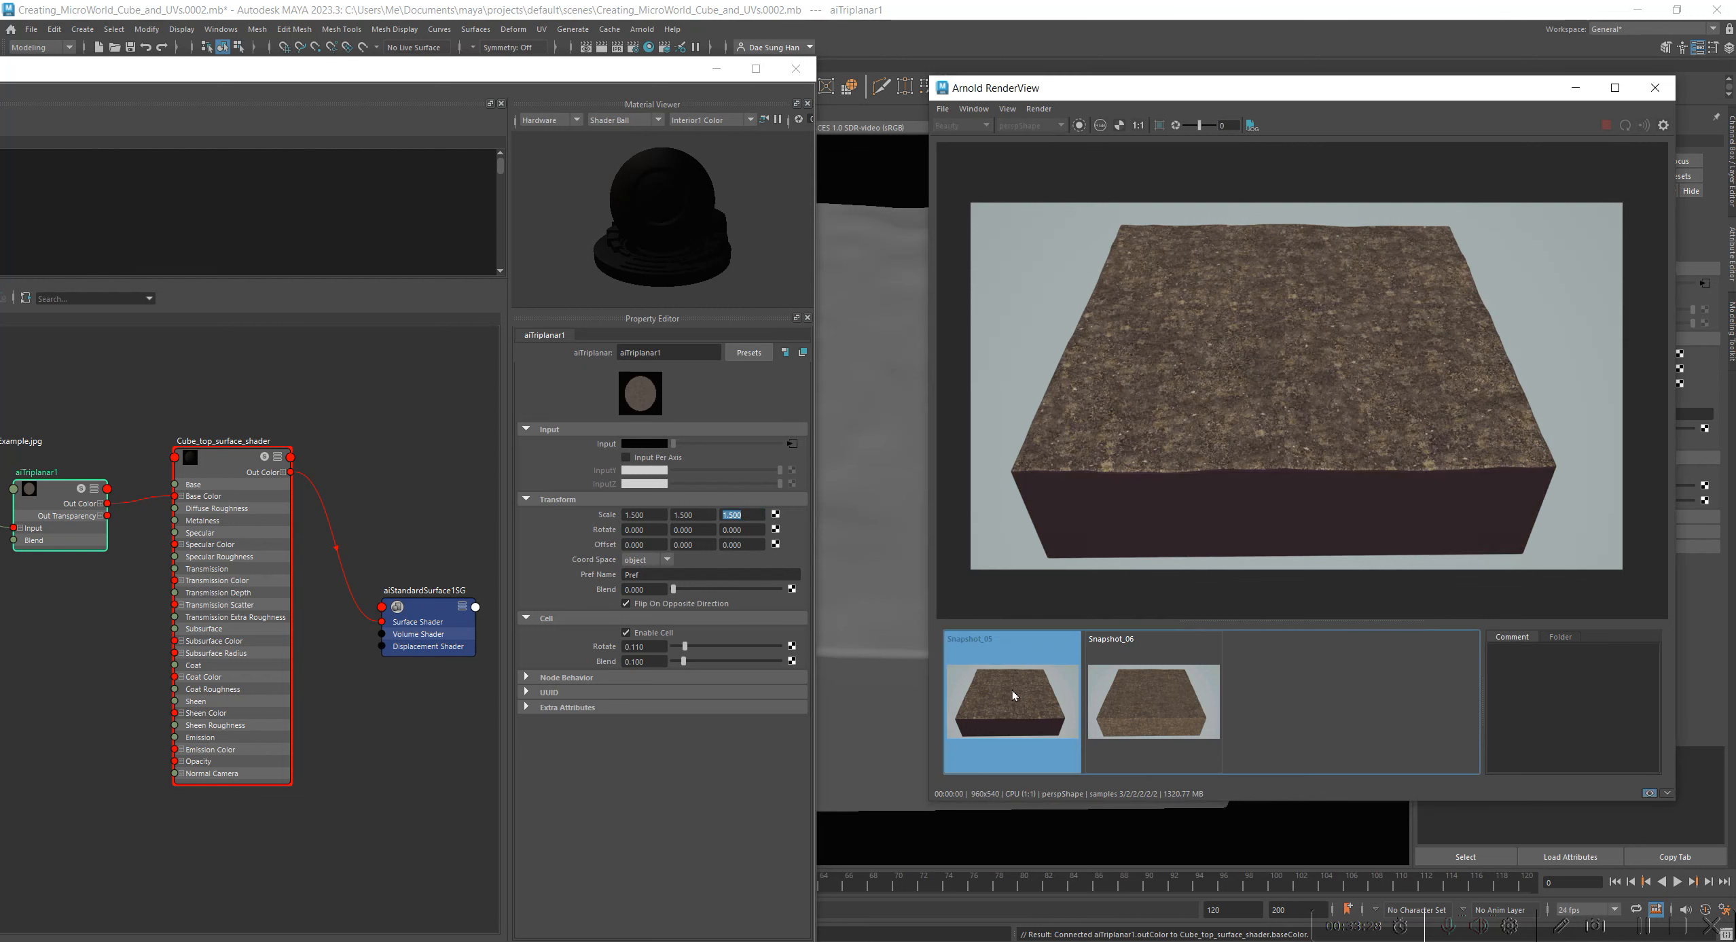
left_click(1150, 694)
left_click(1163, 703)
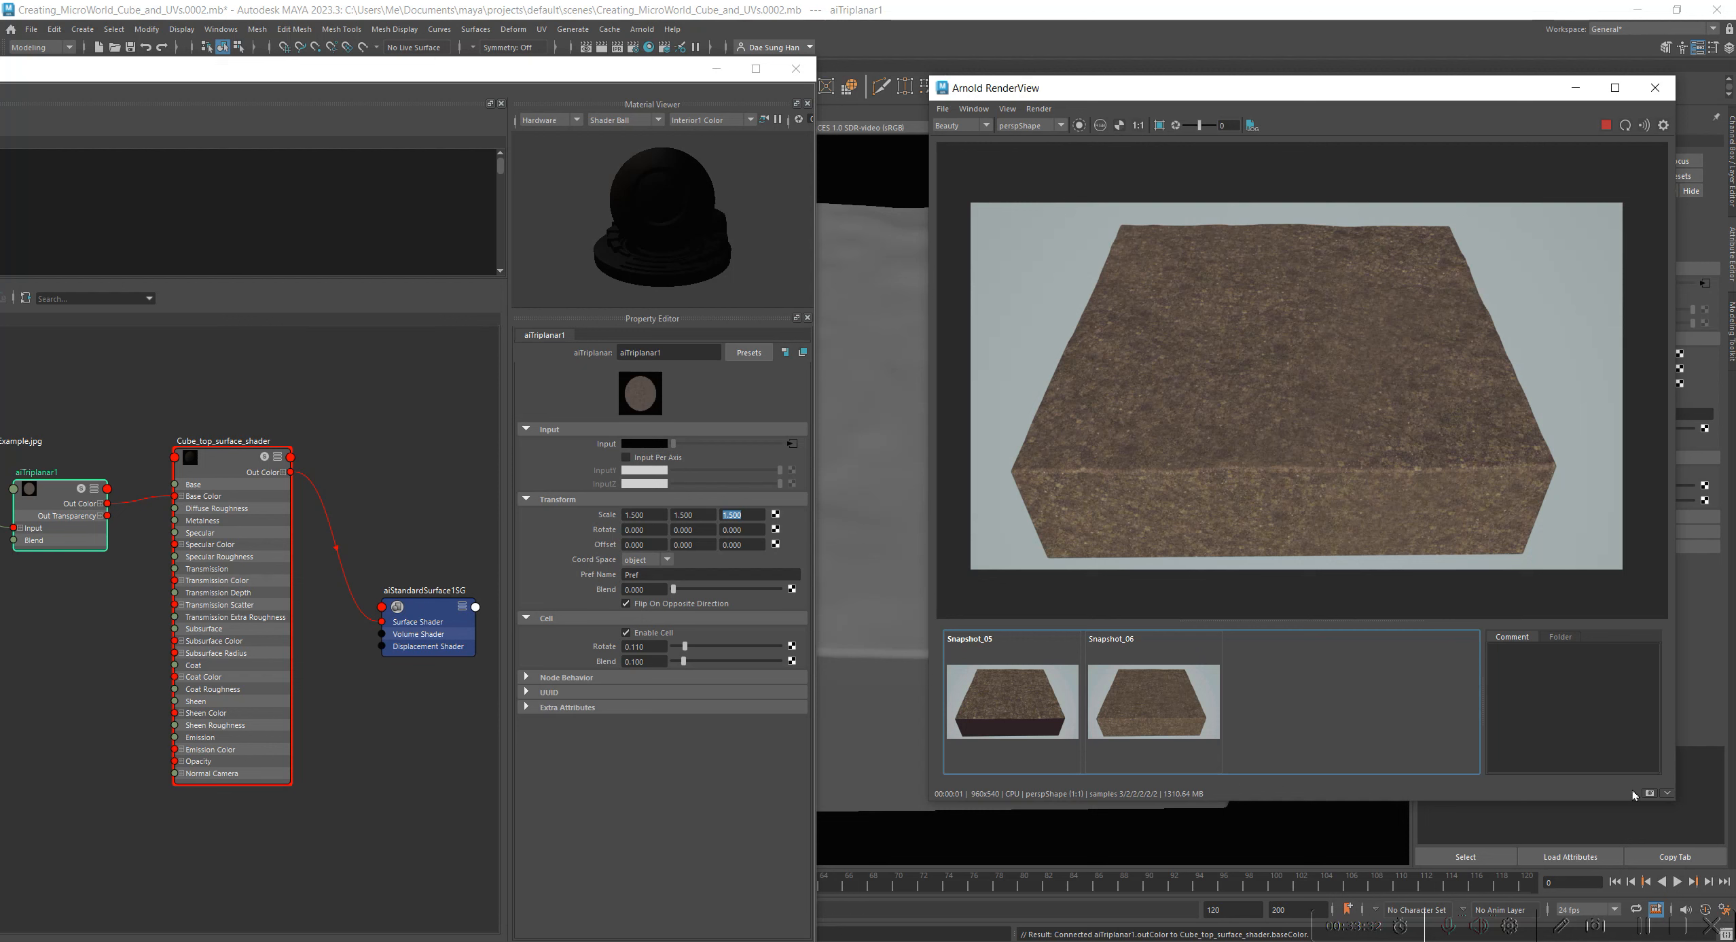
left_click(1651, 792)
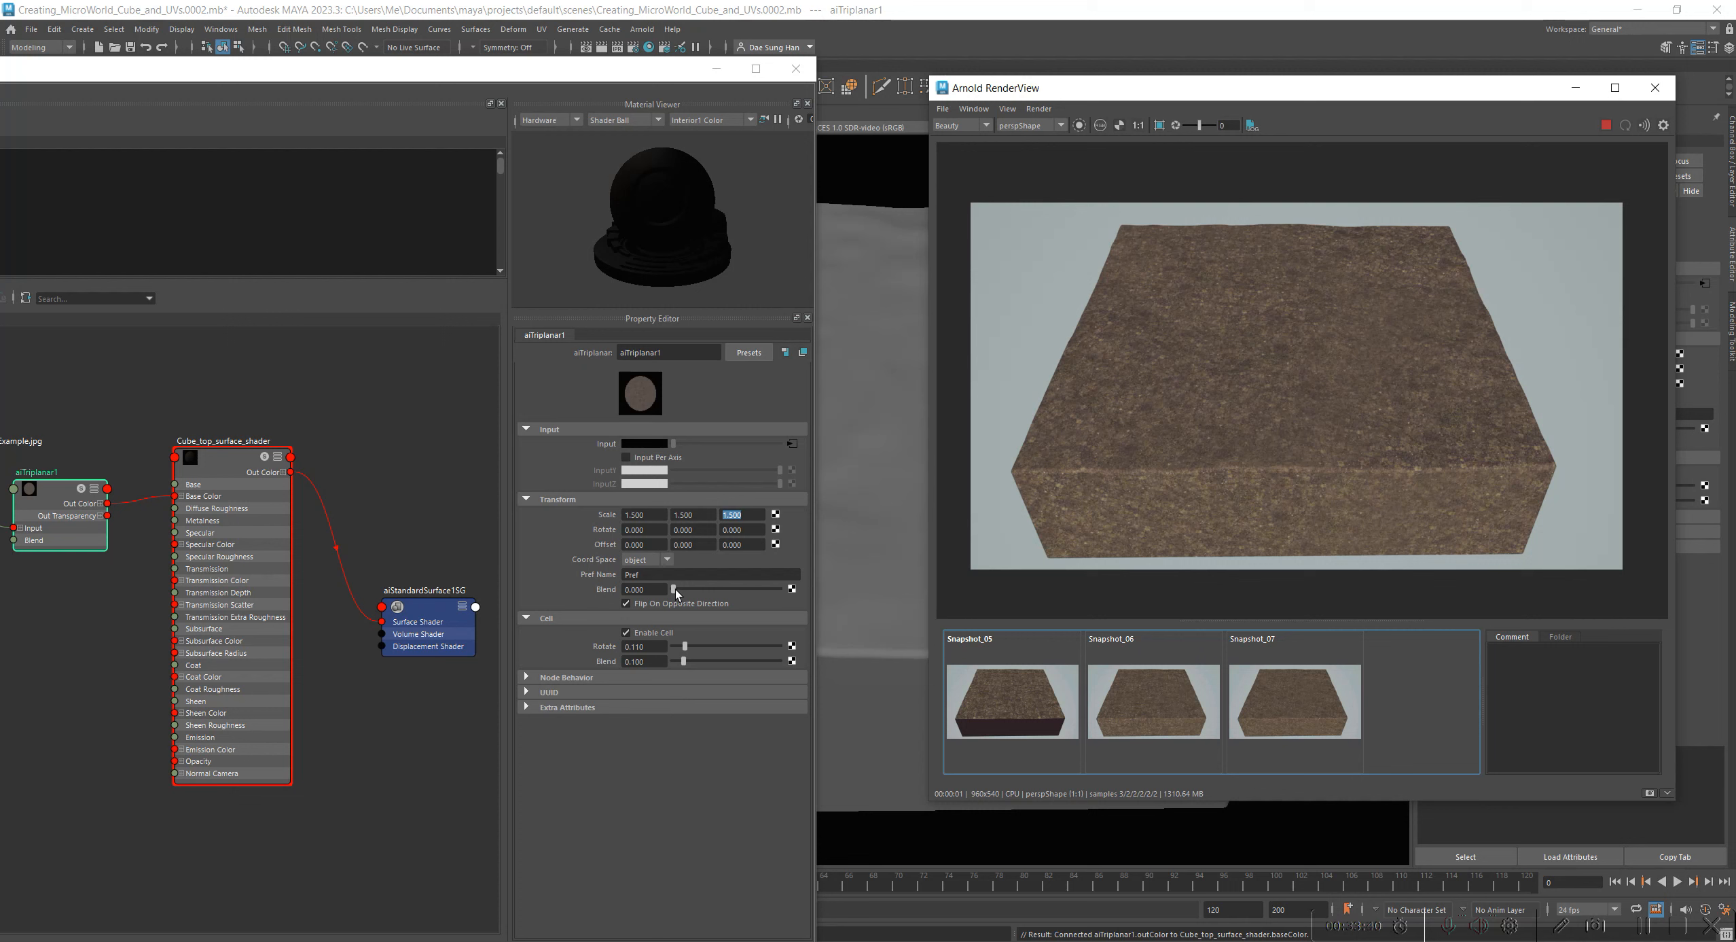
Step: Try a transform Blend of 0.194 on aiTriplanar1, compare it with Snapshot_07 and reset the Blend to 0
left_click_drag(673, 589, 689, 589)
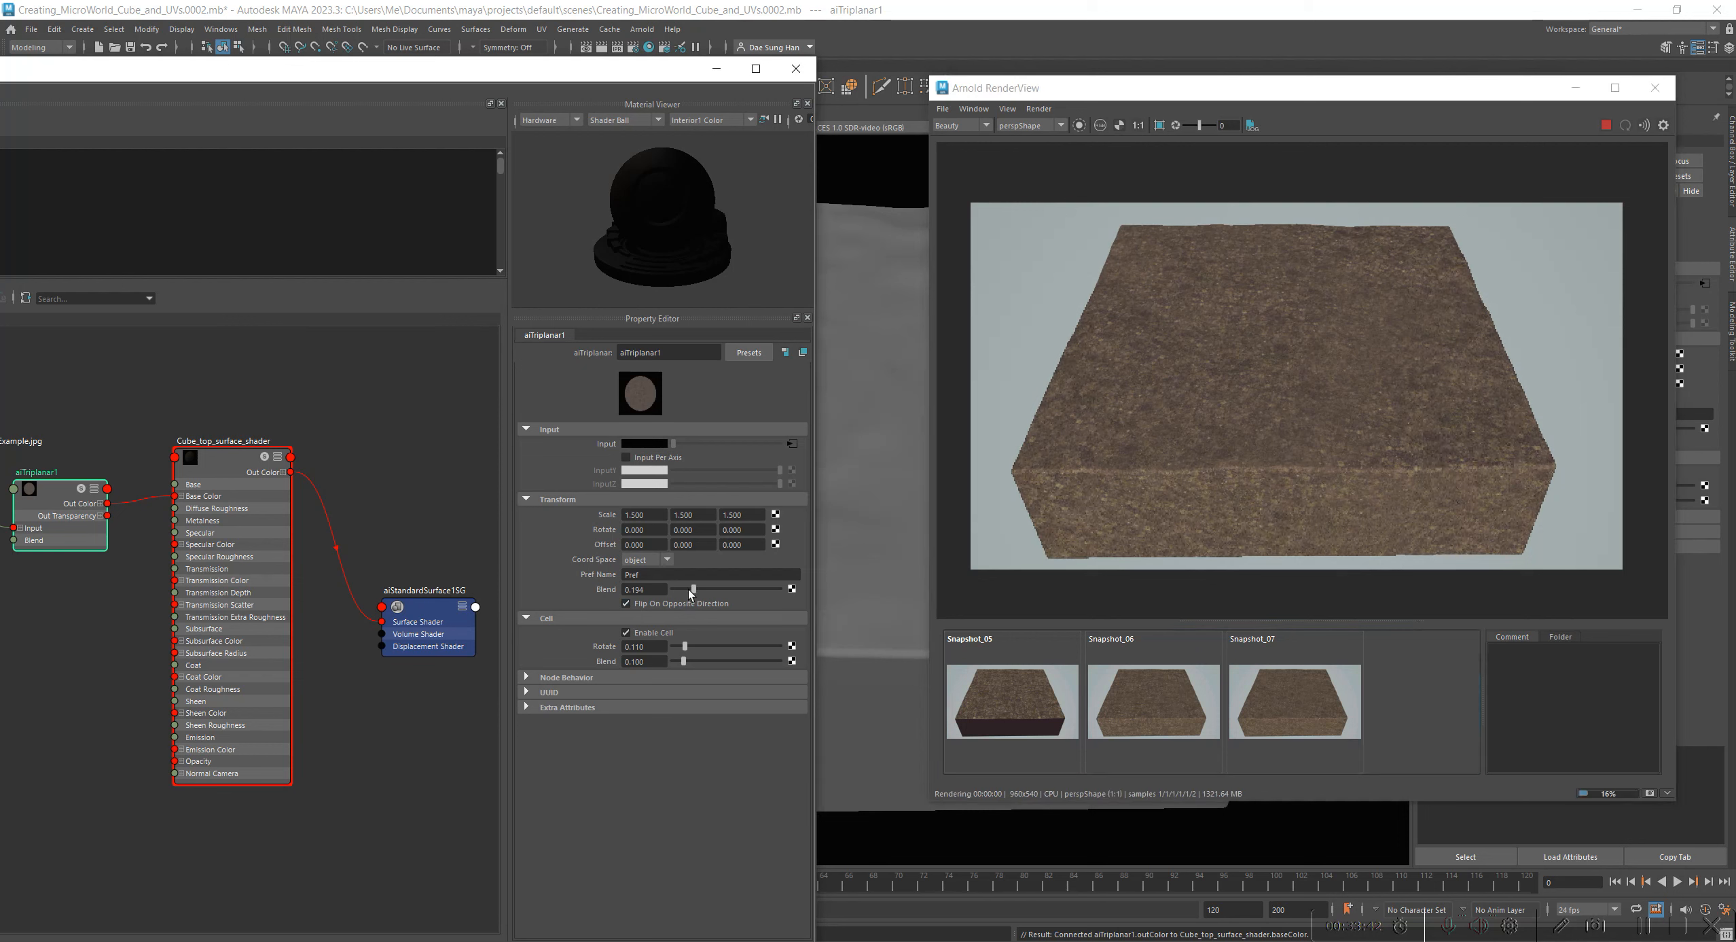
left_click(1289, 697)
left_click(1289, 698)
left_click(1297, 687)
left_click(1300, 683)
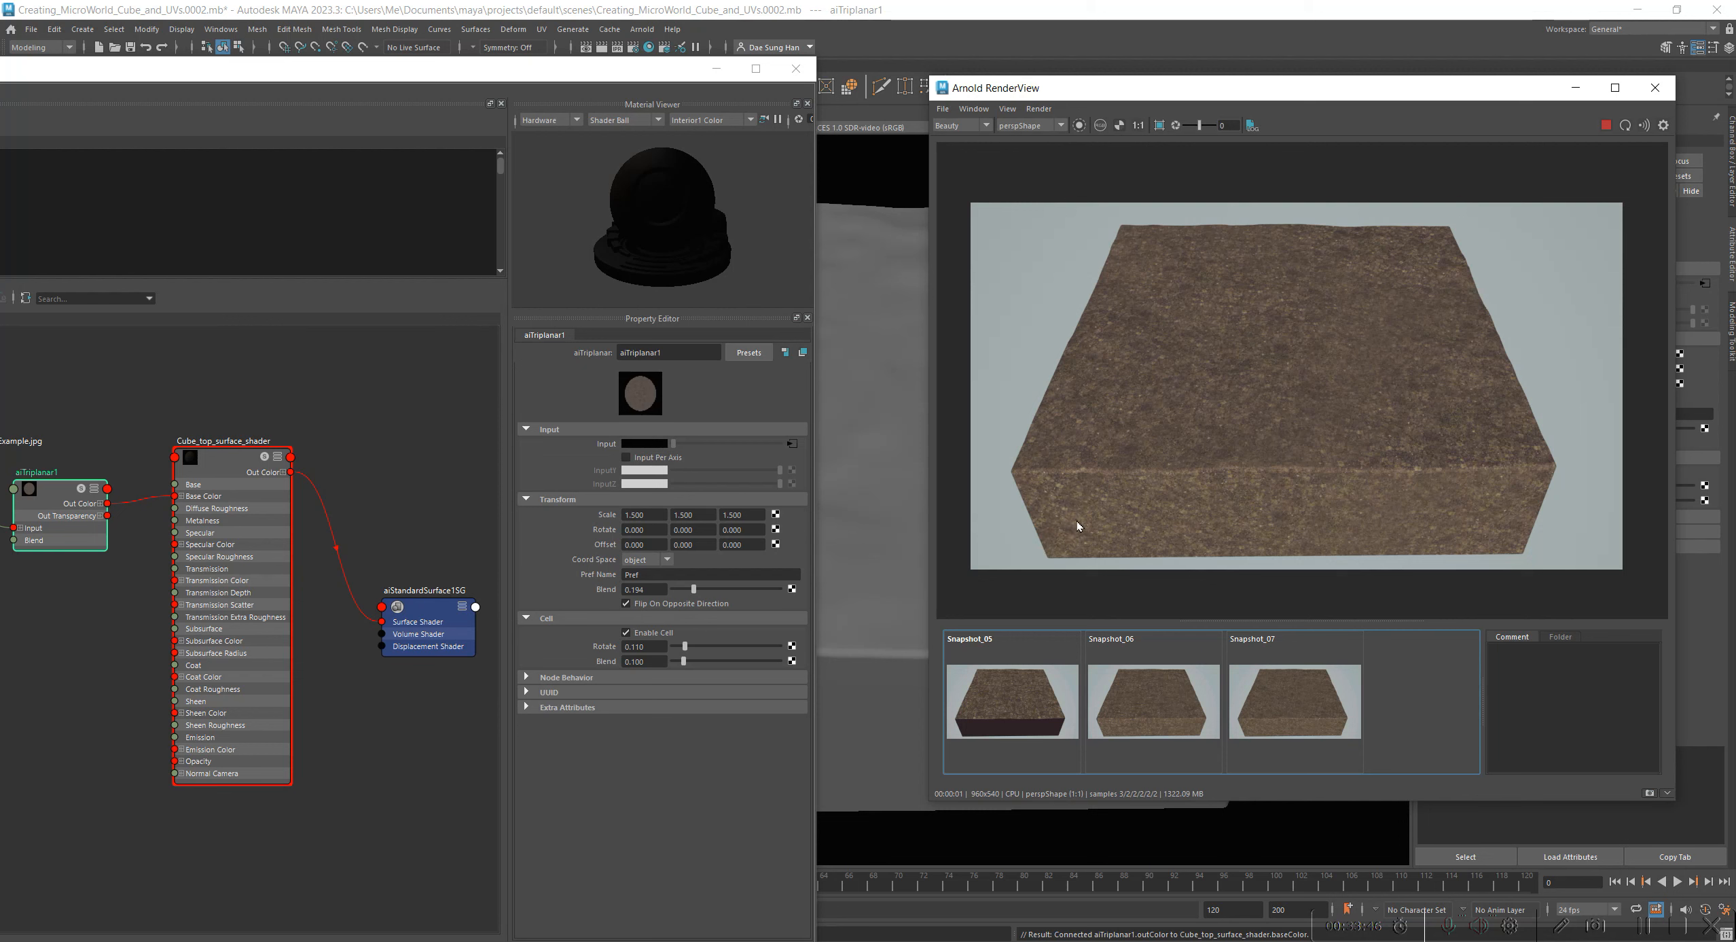
scroll(1078, 525, "up", 3)
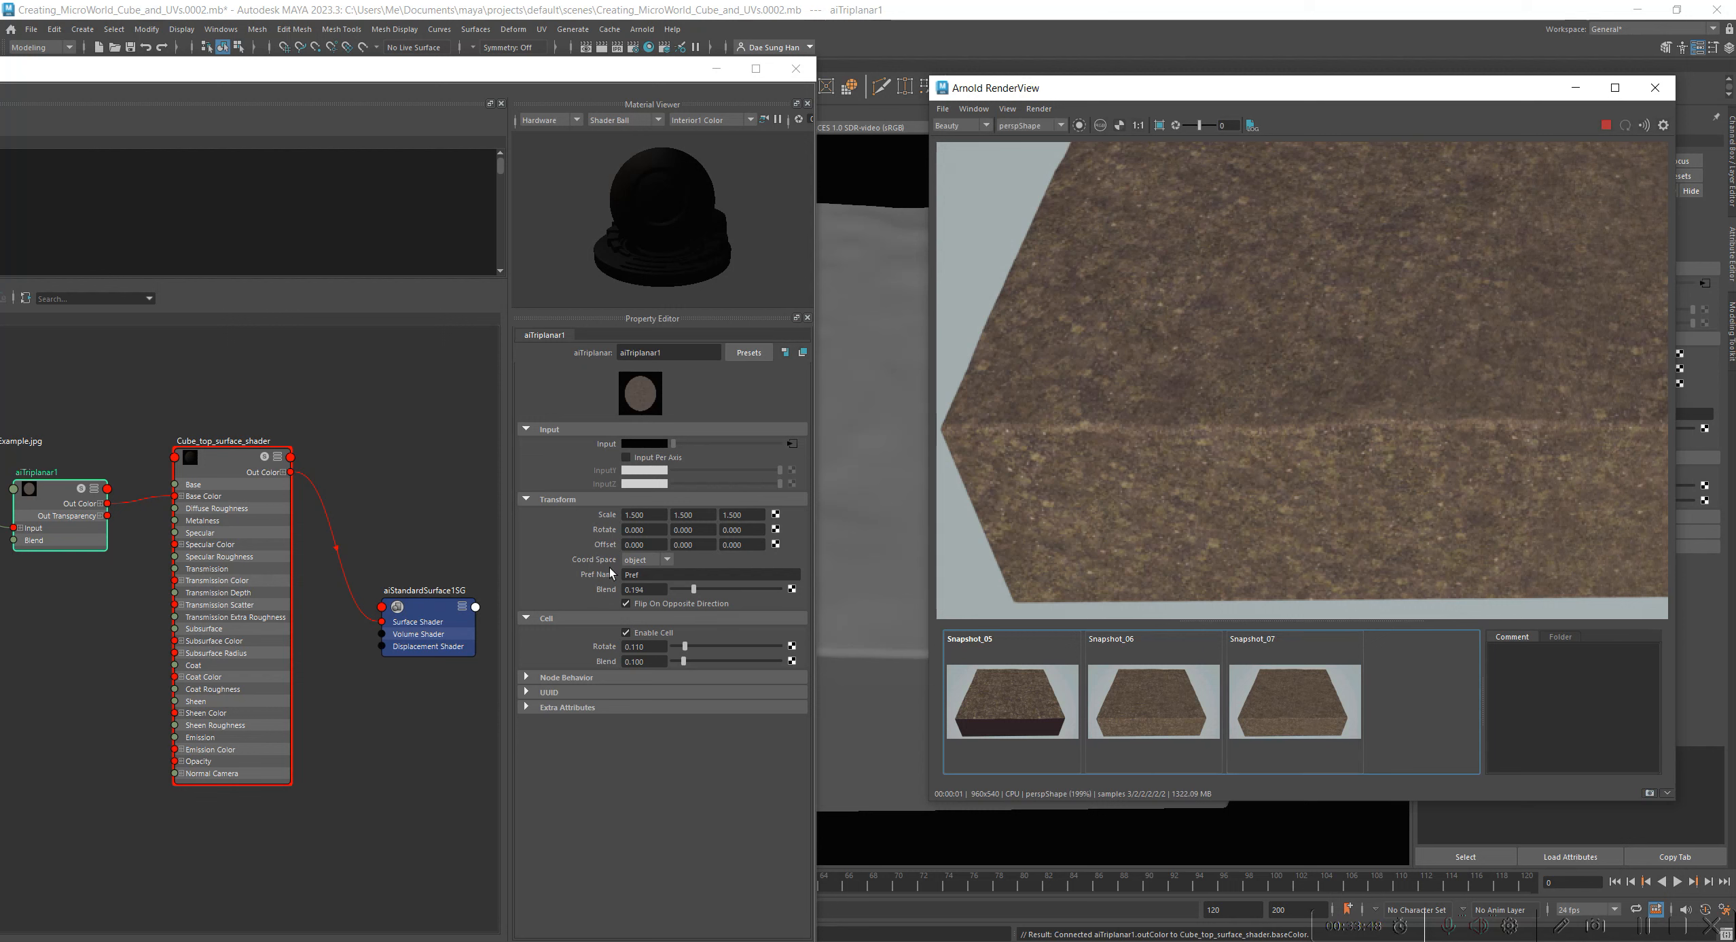
left_click_drag(697, 589, 610, 589)
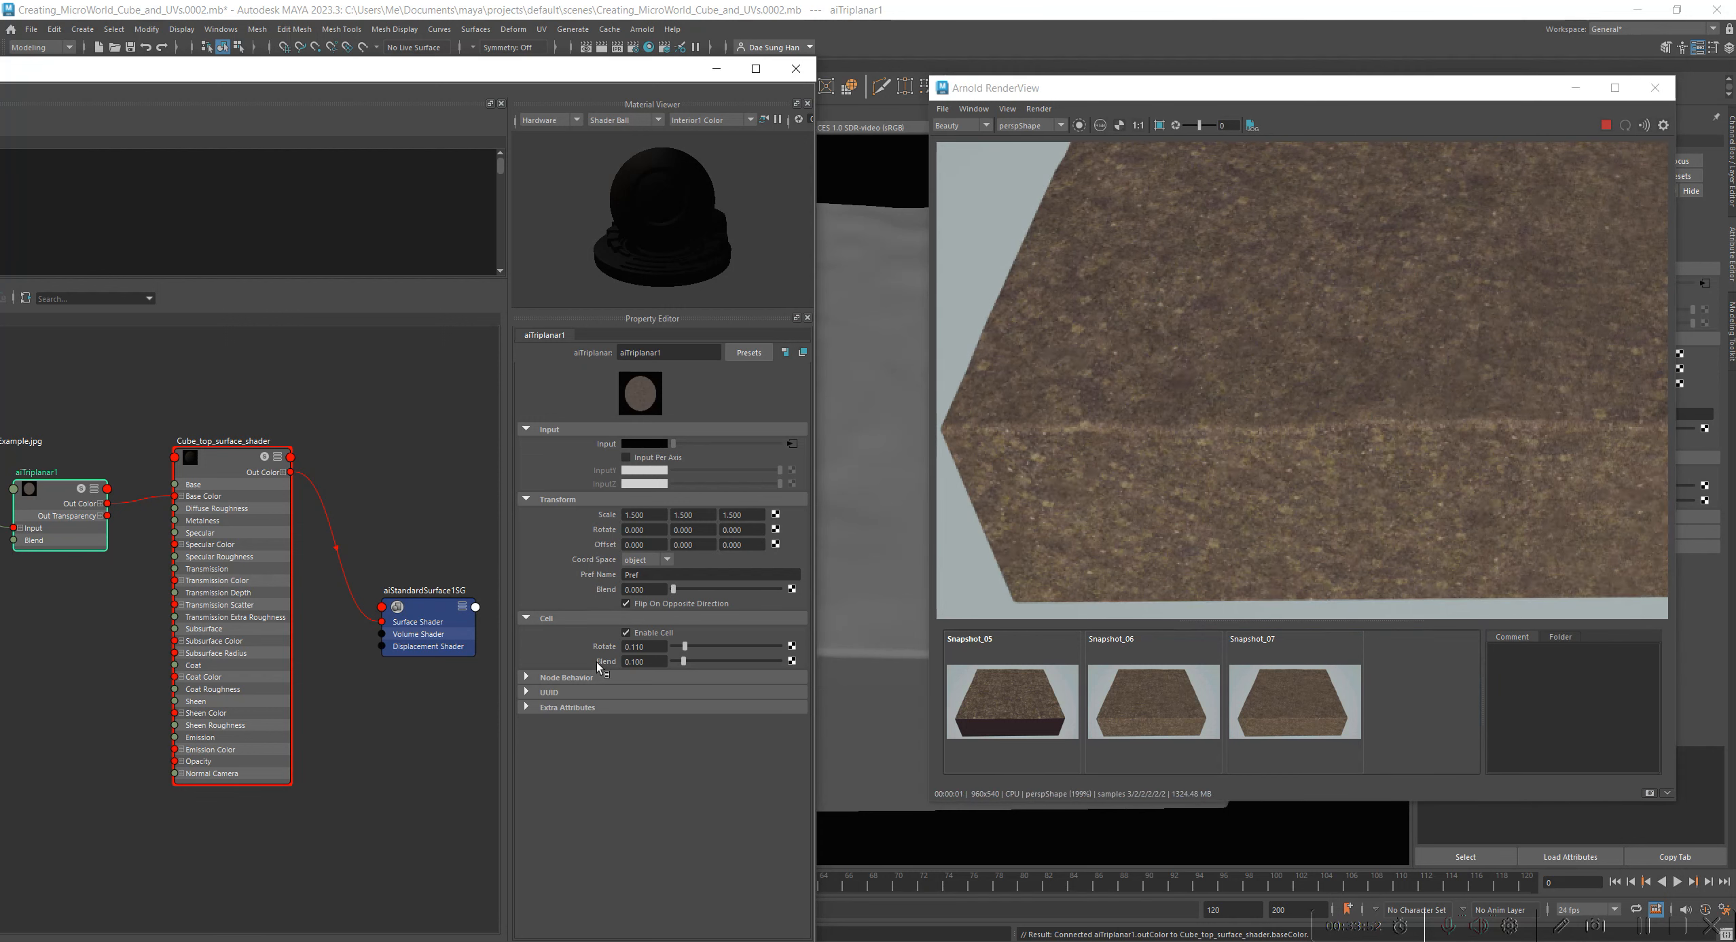
Step: Set the Cell Blend of aiTriplanar1 to 0.239 and restore the render's 1:1 view
left_click(697, 660)
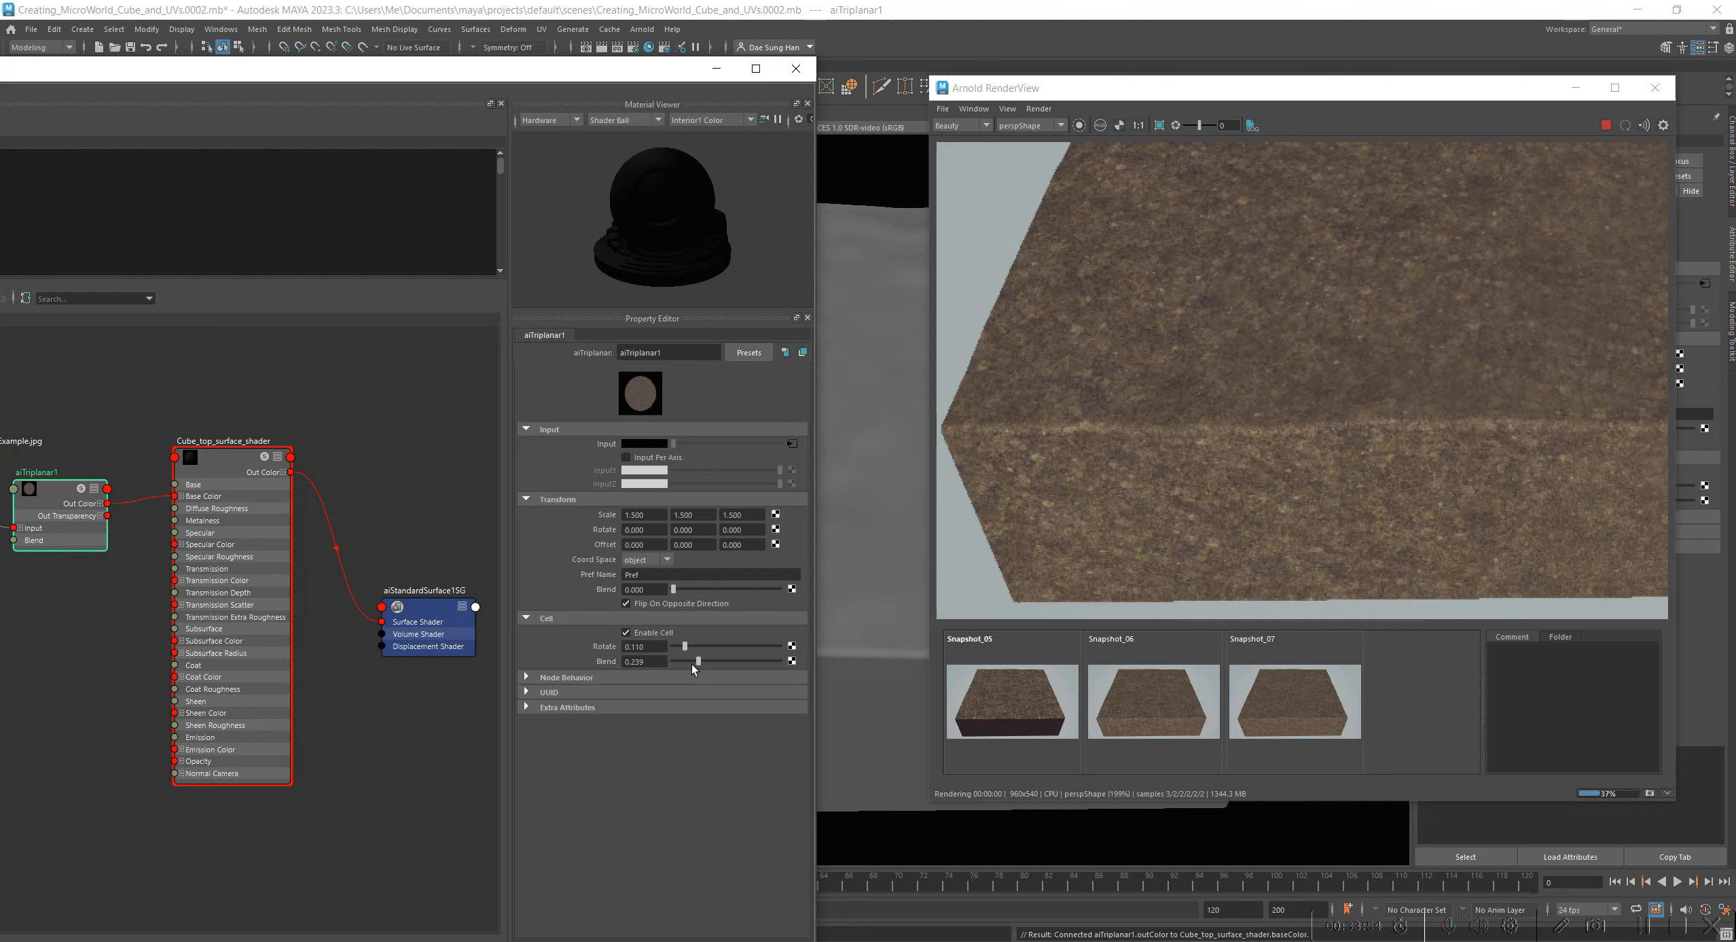
left_click(1138, 125)
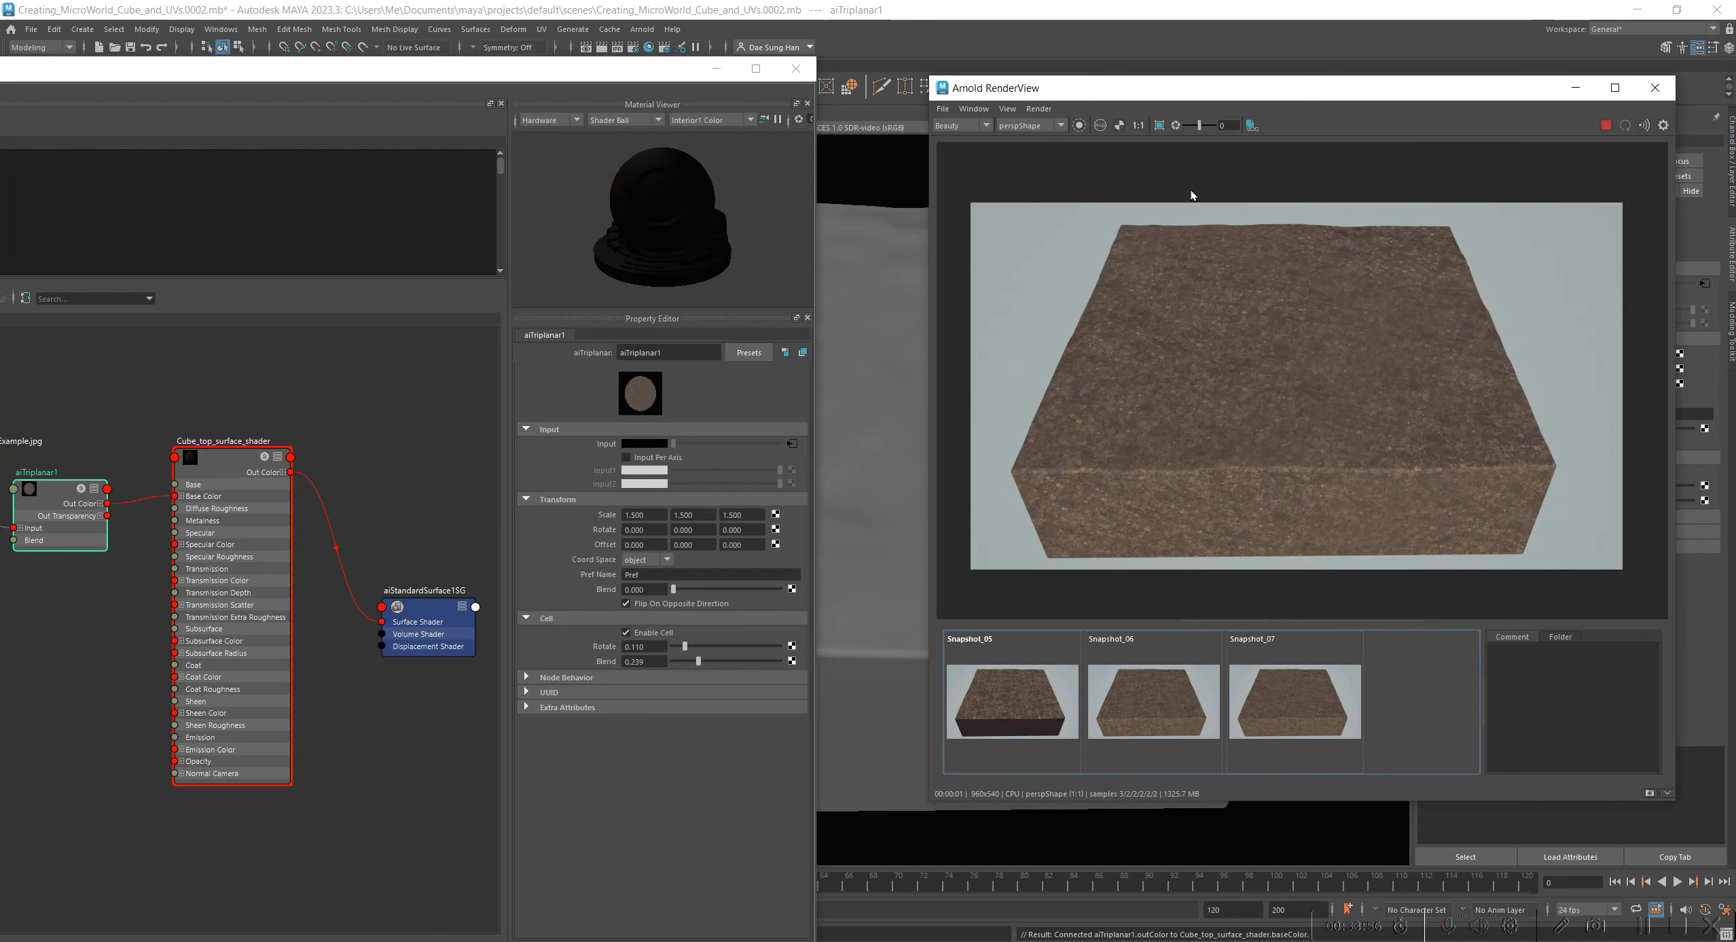
Step: Compare the current render with Snapshot_07 up close across different areas of the cube and return to the full view
scroll(1359, 557, "up", 2)
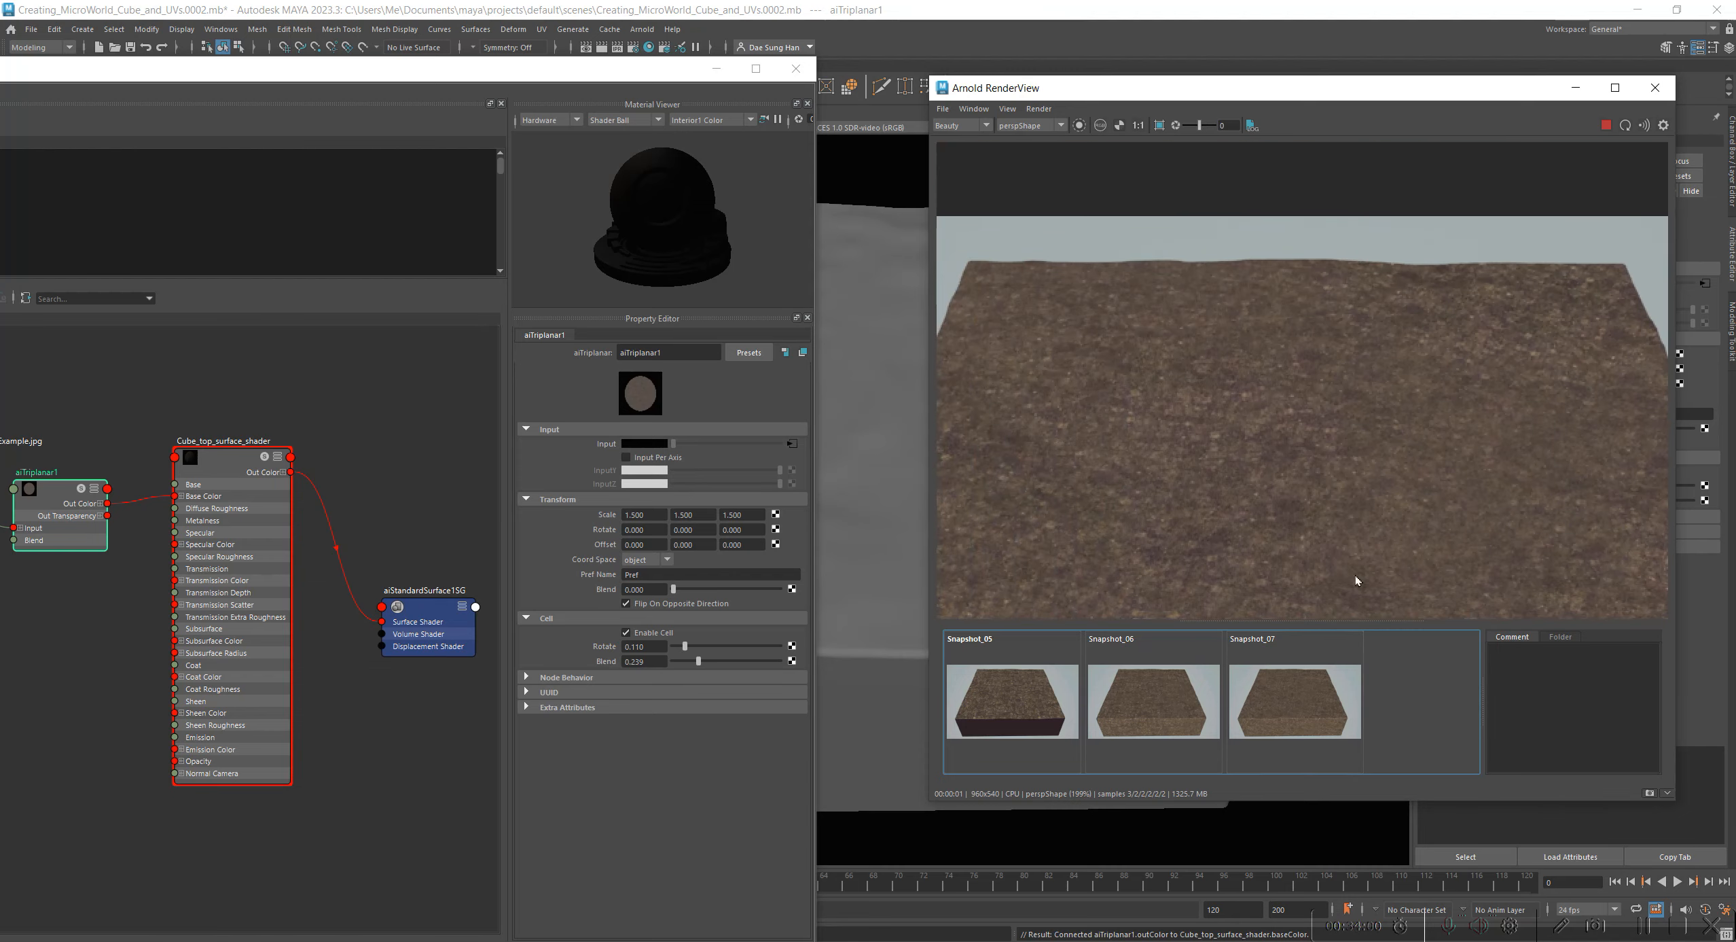
middle_click_drag(1356, 576, 1304, 293)
left_click(1295, 704)
left_click(1297, 701)
left_click(1303, 697)
left_click(1304, 698)
middle_click_drag(1515, 495, 1353, 480)
left_click(1308, 706)
left_click(1308, 709)
middle_click_drag(1157, 491, 1420, 561)
left_click(1293, 703)
left_click(1295, 698)
middle_click_drag(1325, 359, 1248, 544)
left_click(1139, 127)
scroll(1328, 310, "up", 2)
scroll(1241, 334, "down", 1)
scroll(1240, 334, "down", 1)
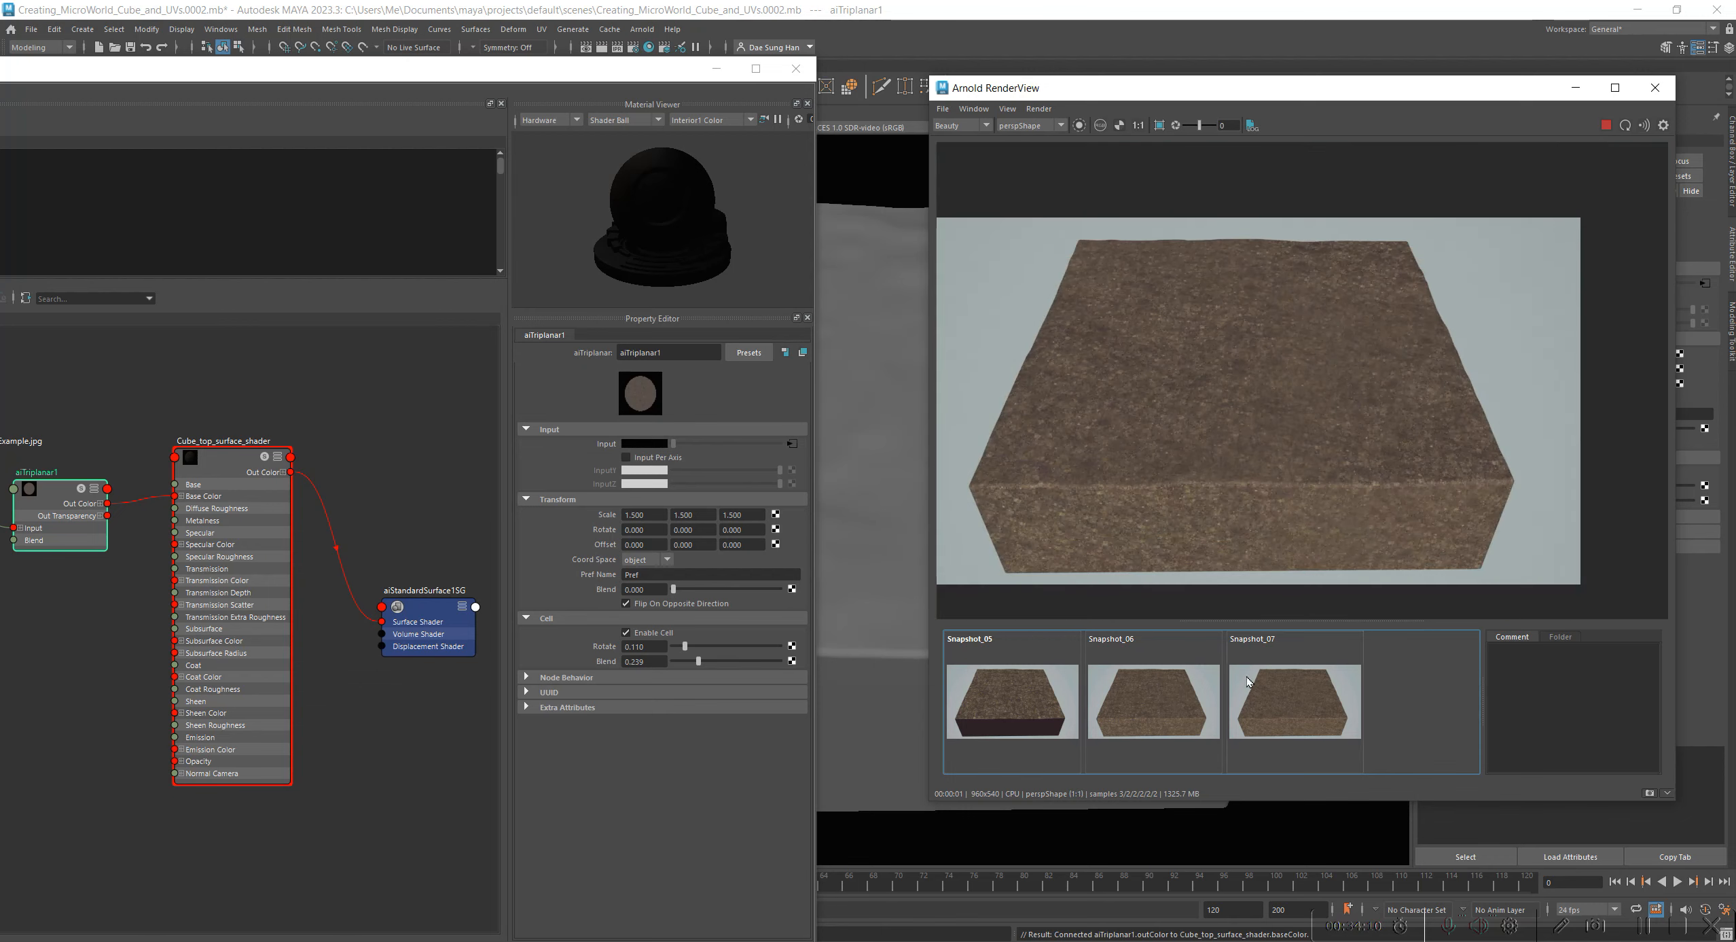
Step: Compare Snapshot_05 with the current render up close on the cube's top surface
left_click(1015, 684)
scroll(1249, 350, "up", 3)
scroll(1246, 346, "down", 1)
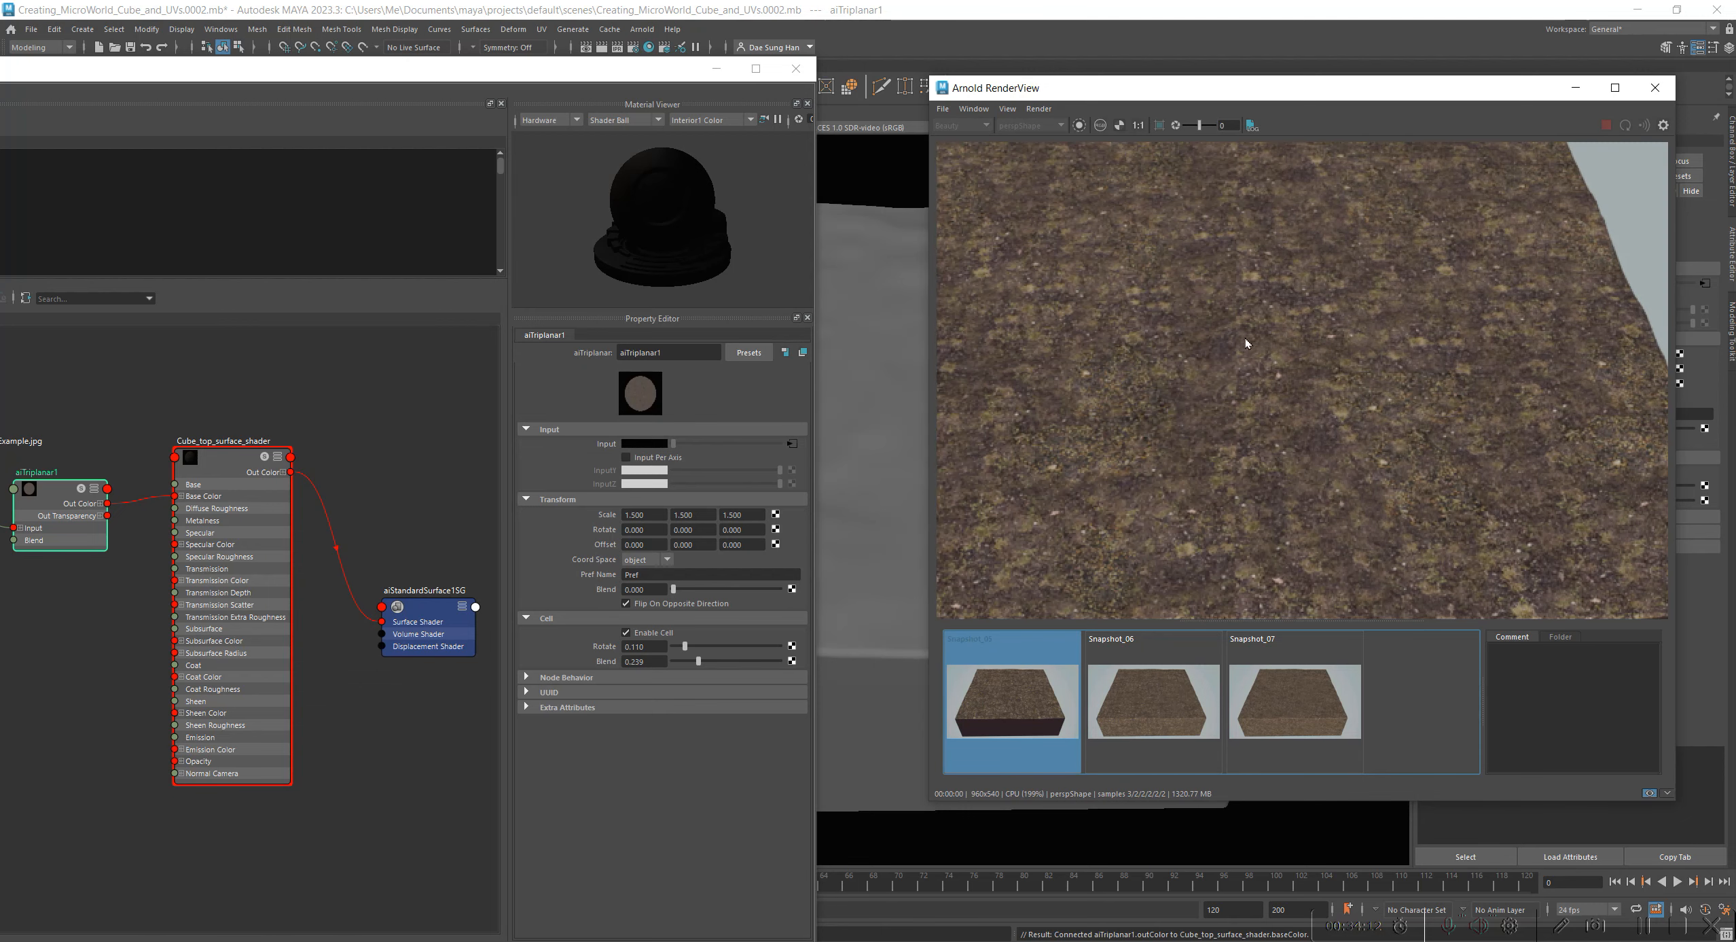
scroll(1219, 455, "down", 1)
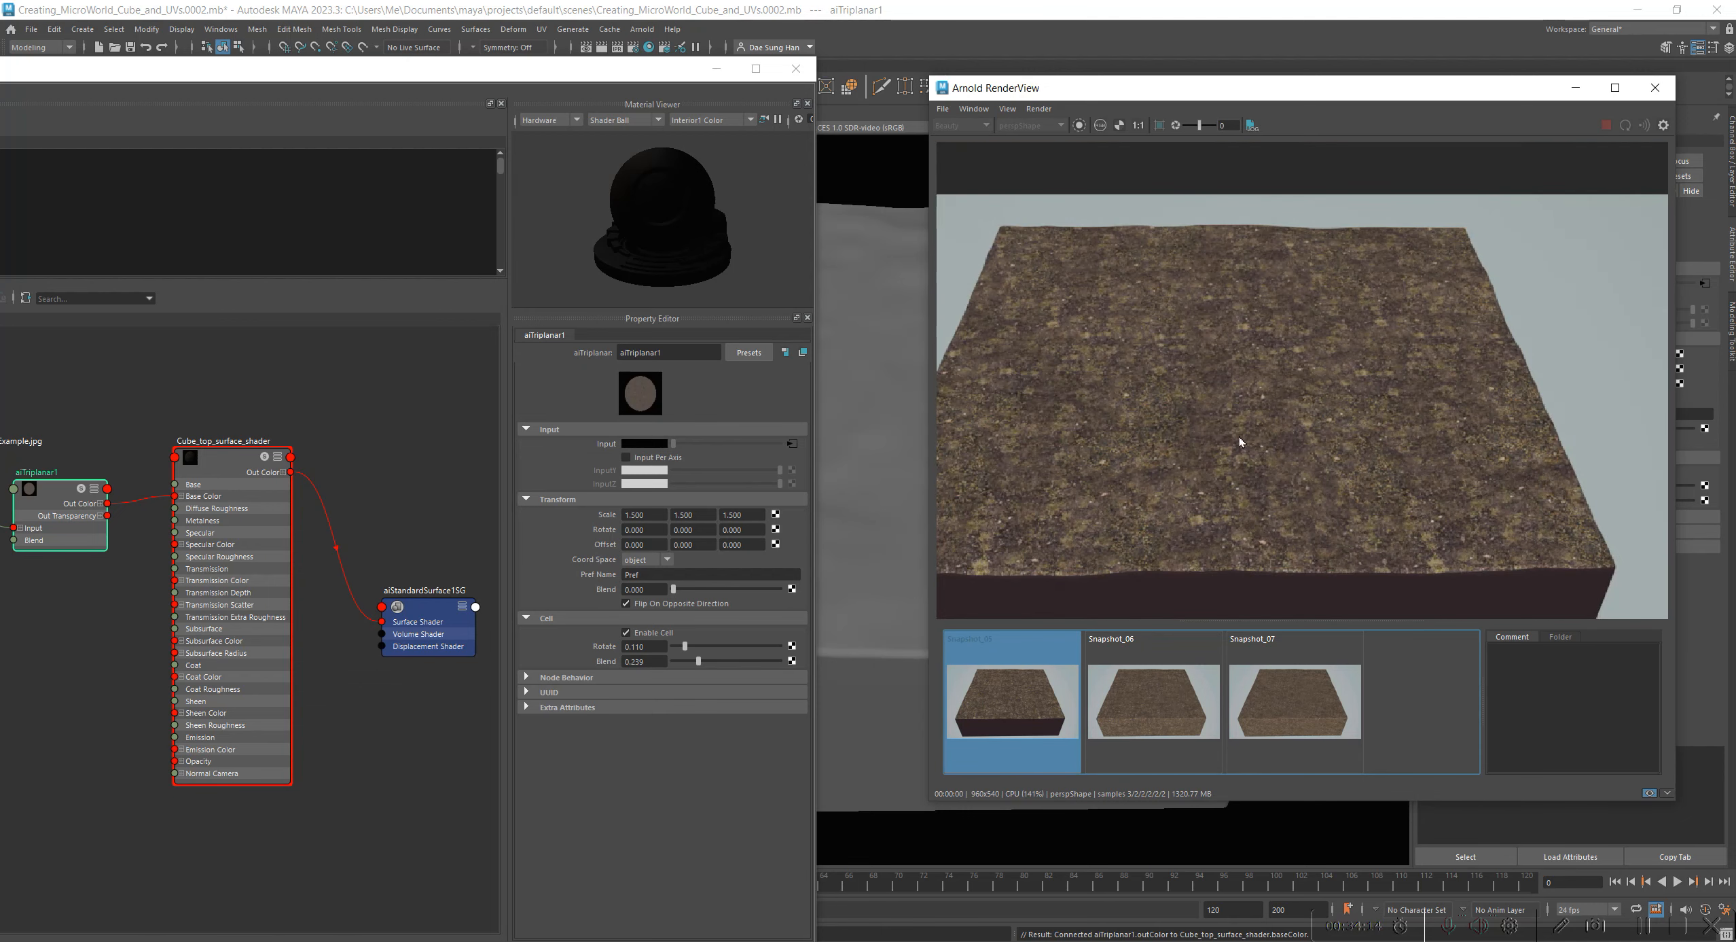
left_click(1041, 693)
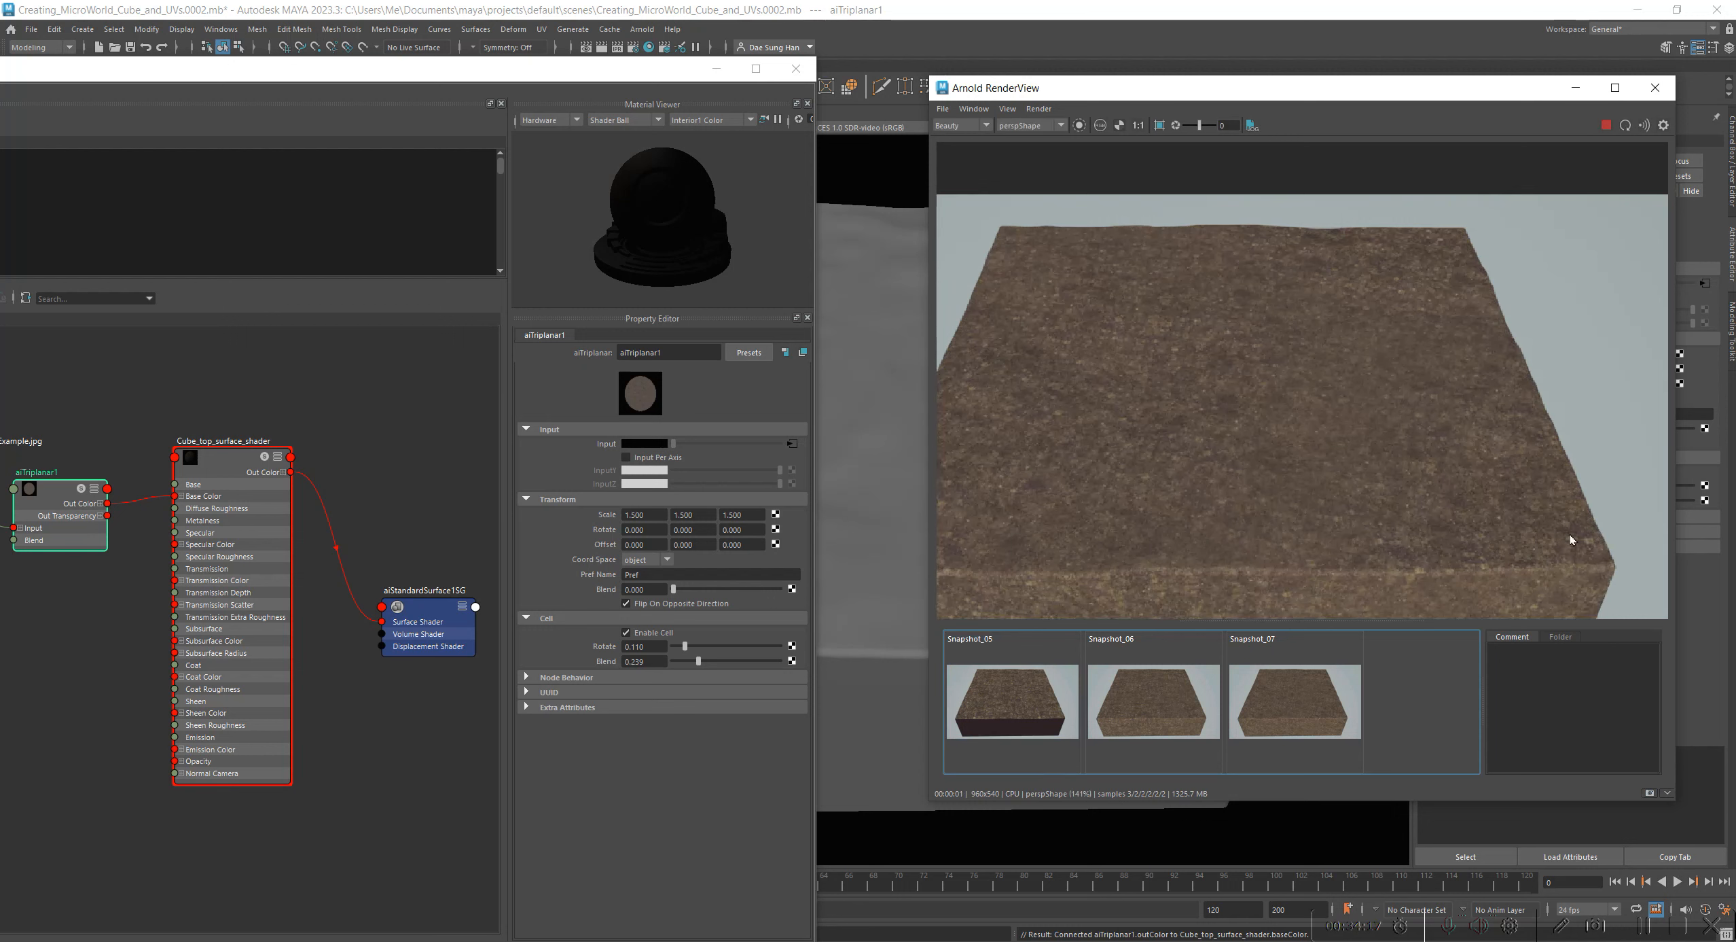
Step: Compare Snapshot_06 with Snapshot_07, examining the texture repetition on the cube up close and in the full 1:1 view
left_click(1180, 686)
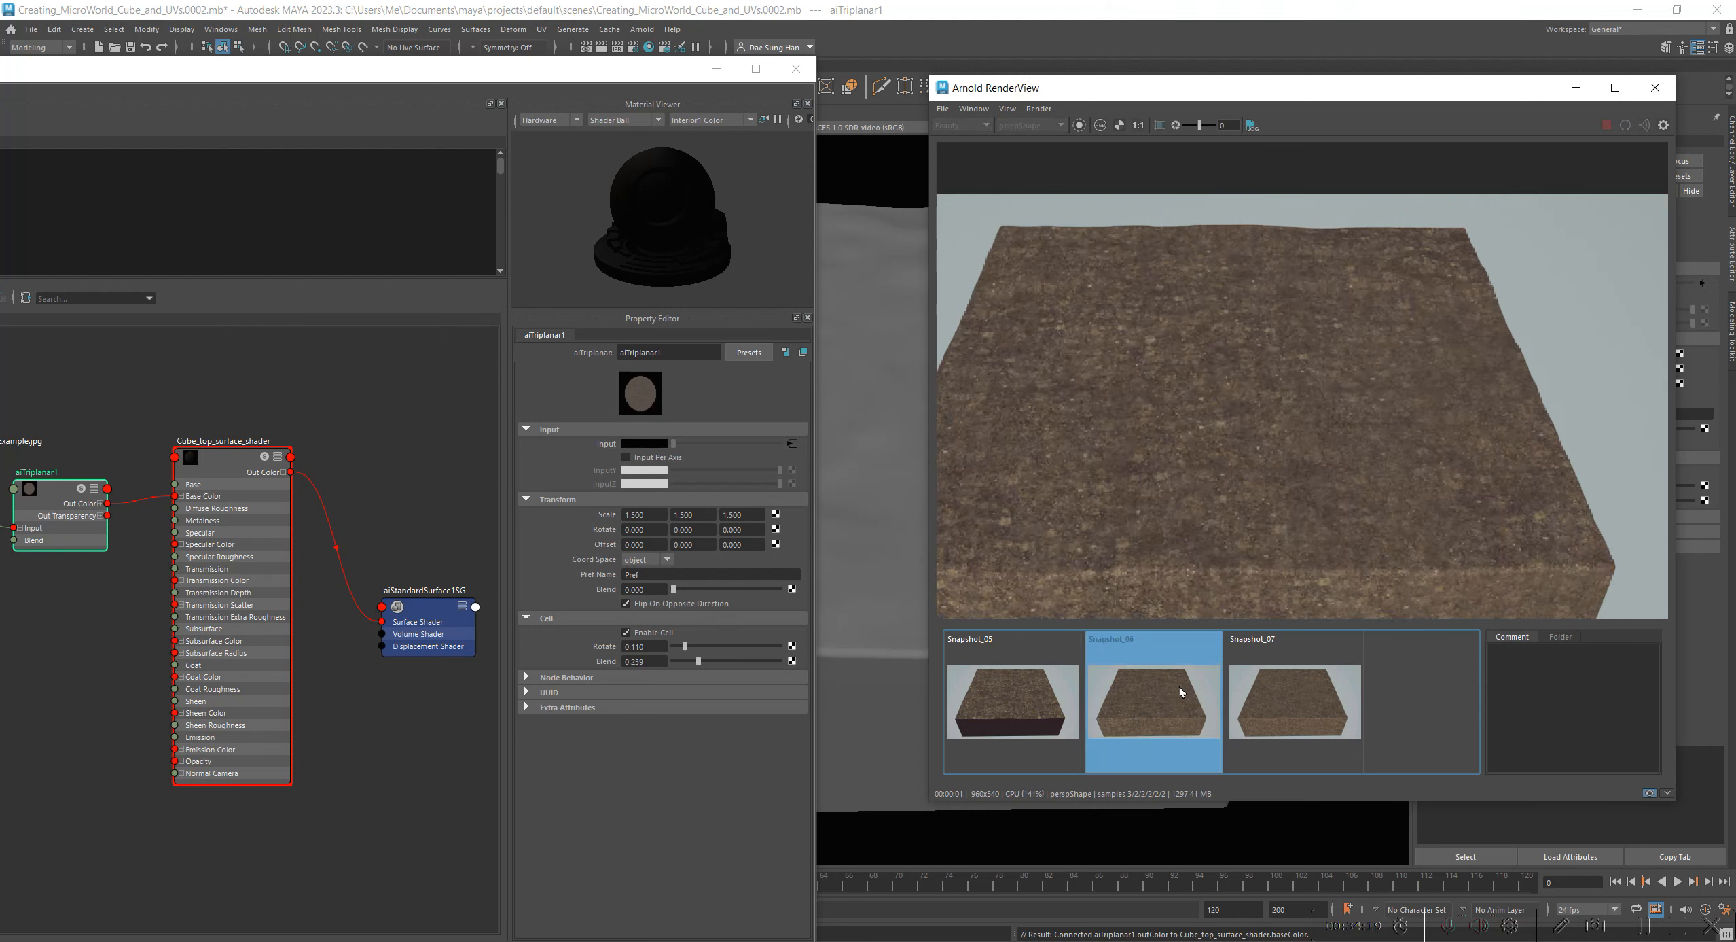
scroll(1289, 449, "up", 3)
middle_click_drag(1289, 449, 1325, 459)
scroll(1500, 479, "down", 2)
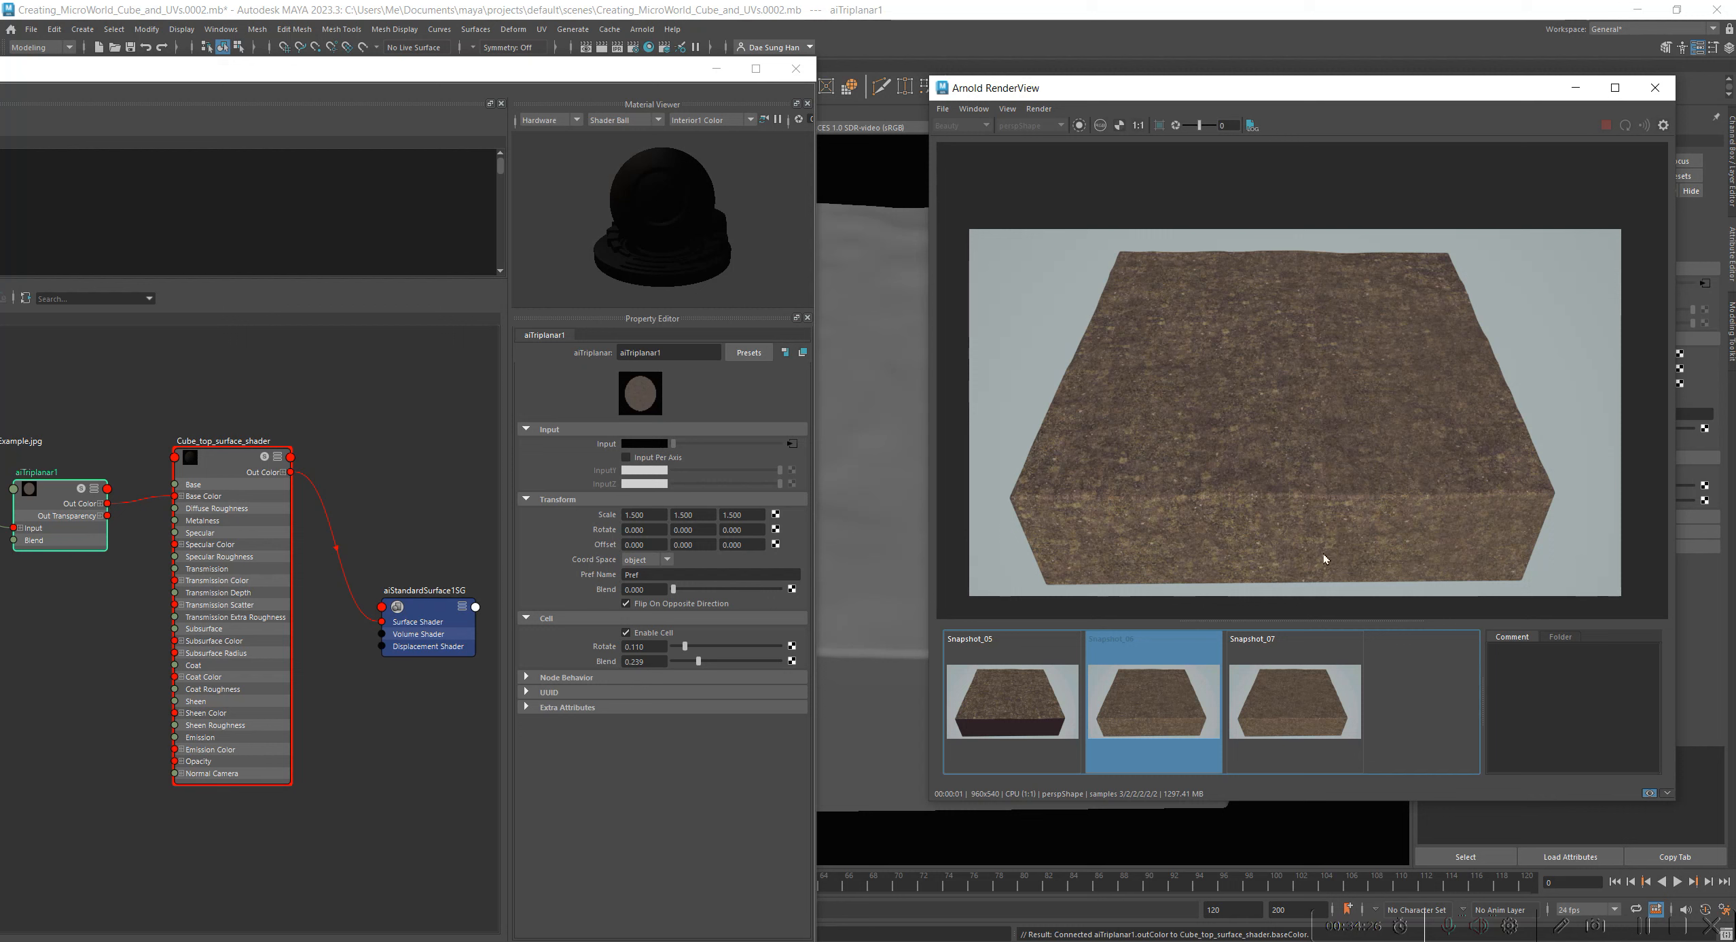
left_click(1276, 706)
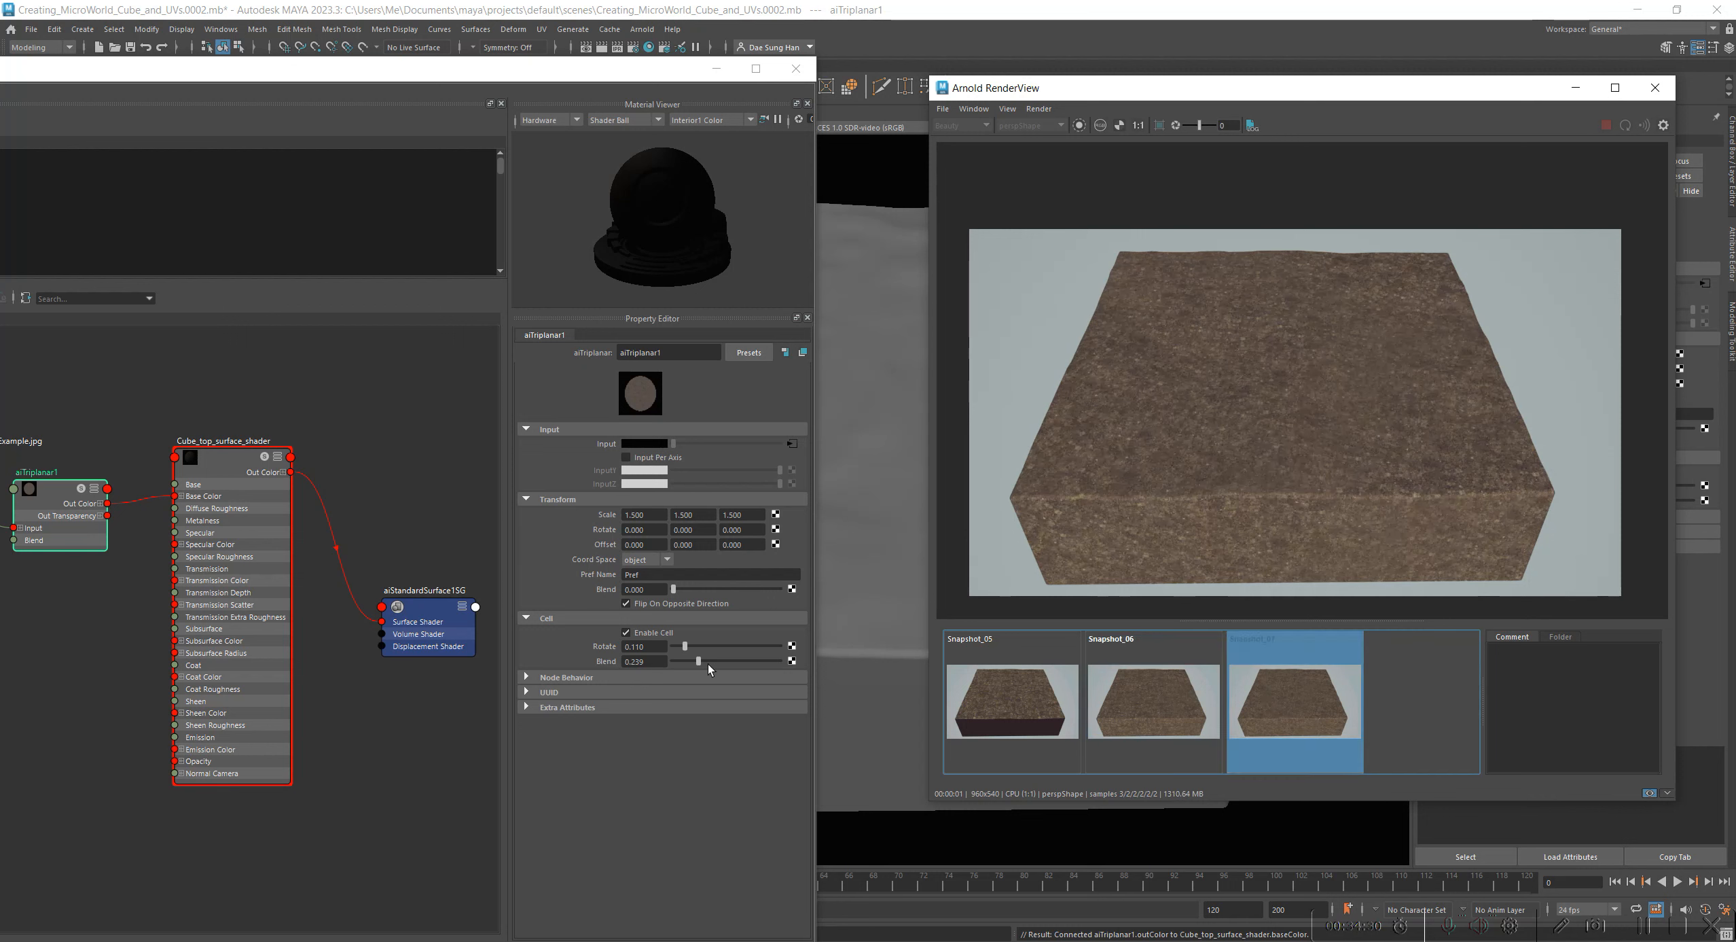
Step: Set the Cell Rotate of aiTriplanar1 to 0.381 and compare the new render with Snapshot_07
left_click_drag(688, 647, 701, 645)
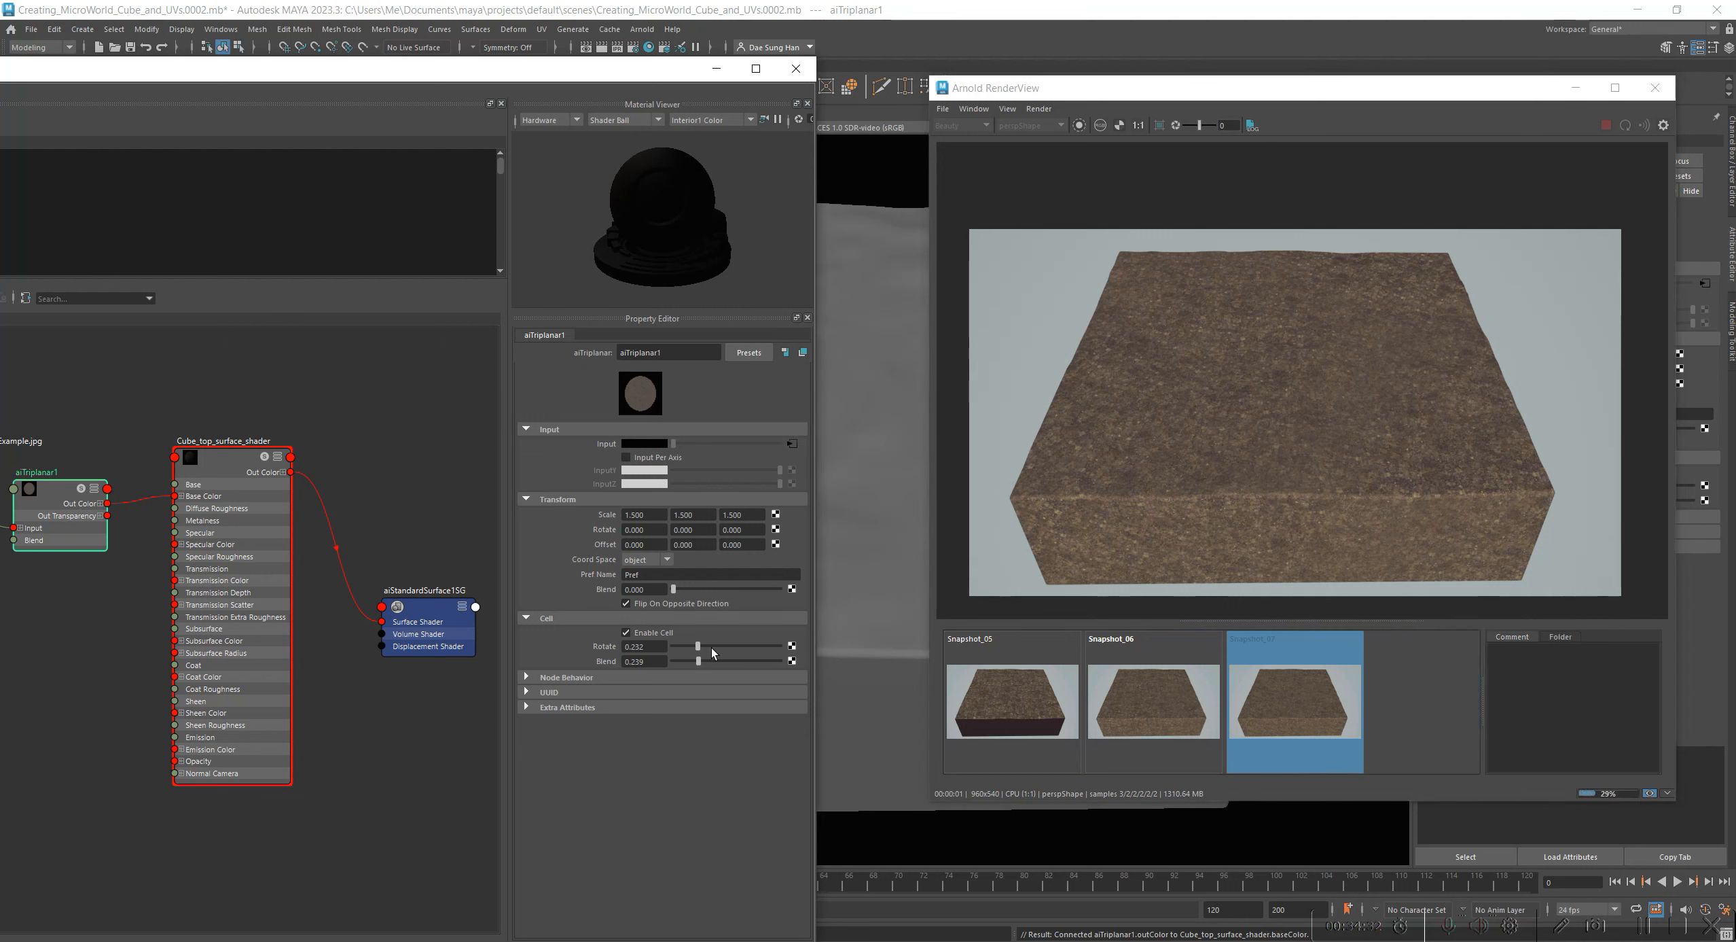
left_click(1312, 701)
left_click(1292, 717)
left_click(1298, 701)
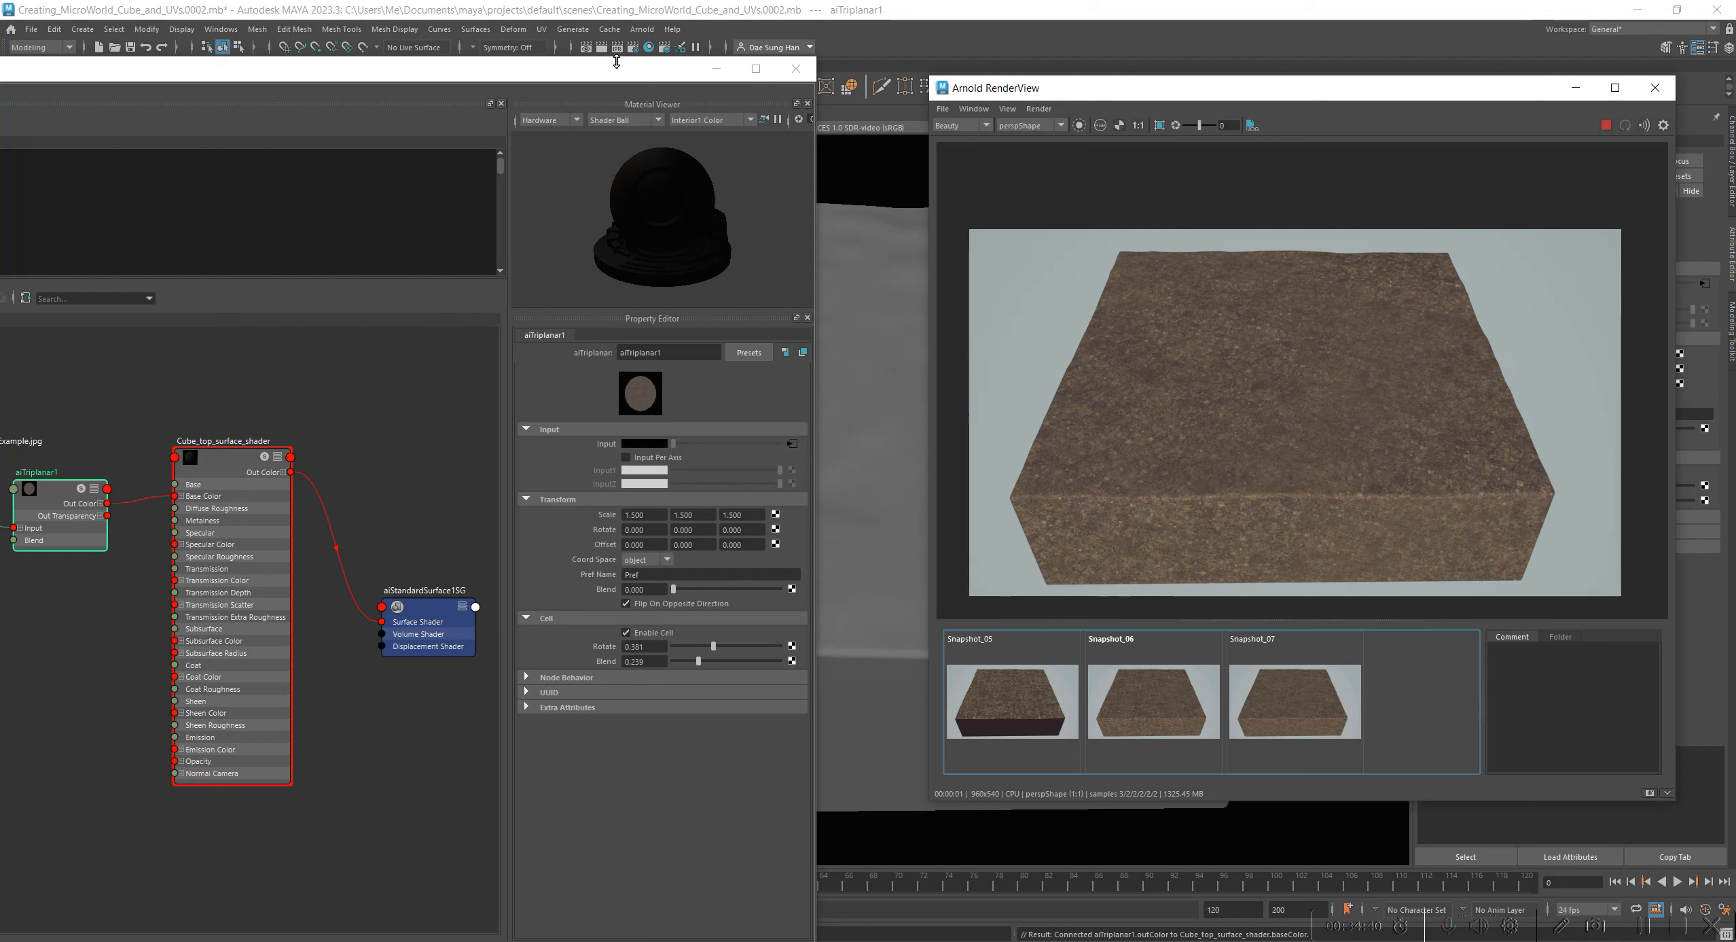
Step: Bring the whole Hypershade into view and move aiTriplanar1, the texture file node and place2dTexture1 up into a row beside the shader
left_click_drag(617, 72, 1367, 55)
left_click_drag(640, 438, 642, 467)
left_click_drag(799, 472, 833, 360)
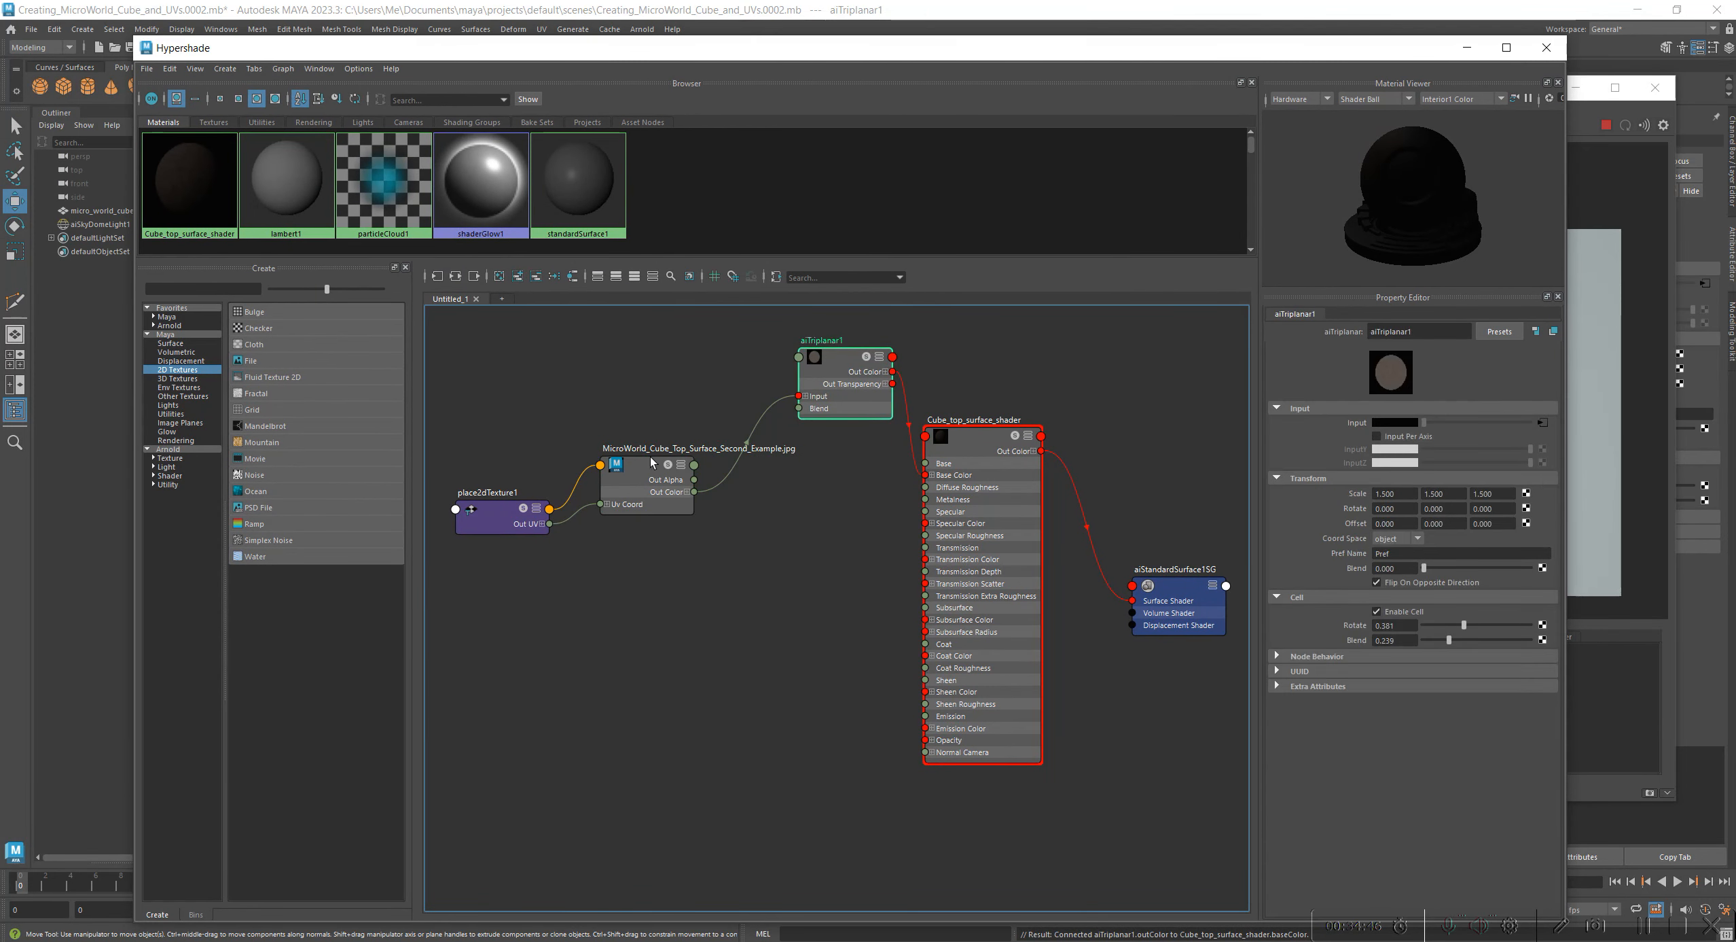
left_click_drag(651, 459, 623, 385)
left_click_drag(490, 521, 475, 459)
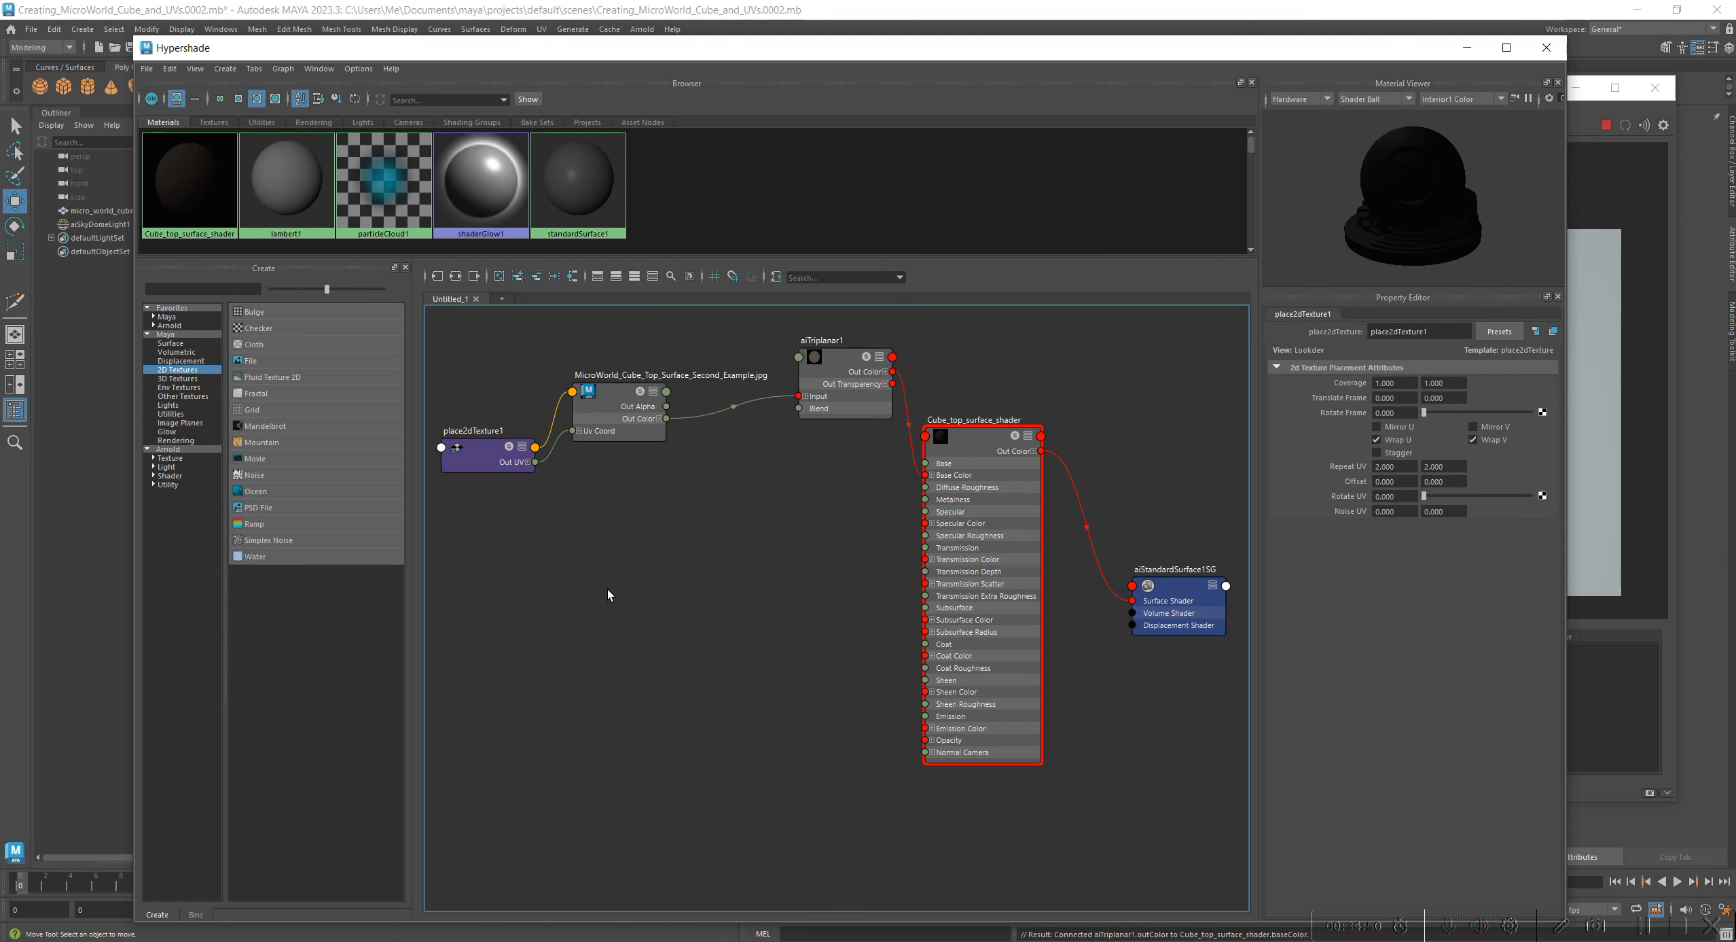
Step: Create a second aiTriplanar node in an empty area of the graph and delete it
key("Tab")
type("aitri")
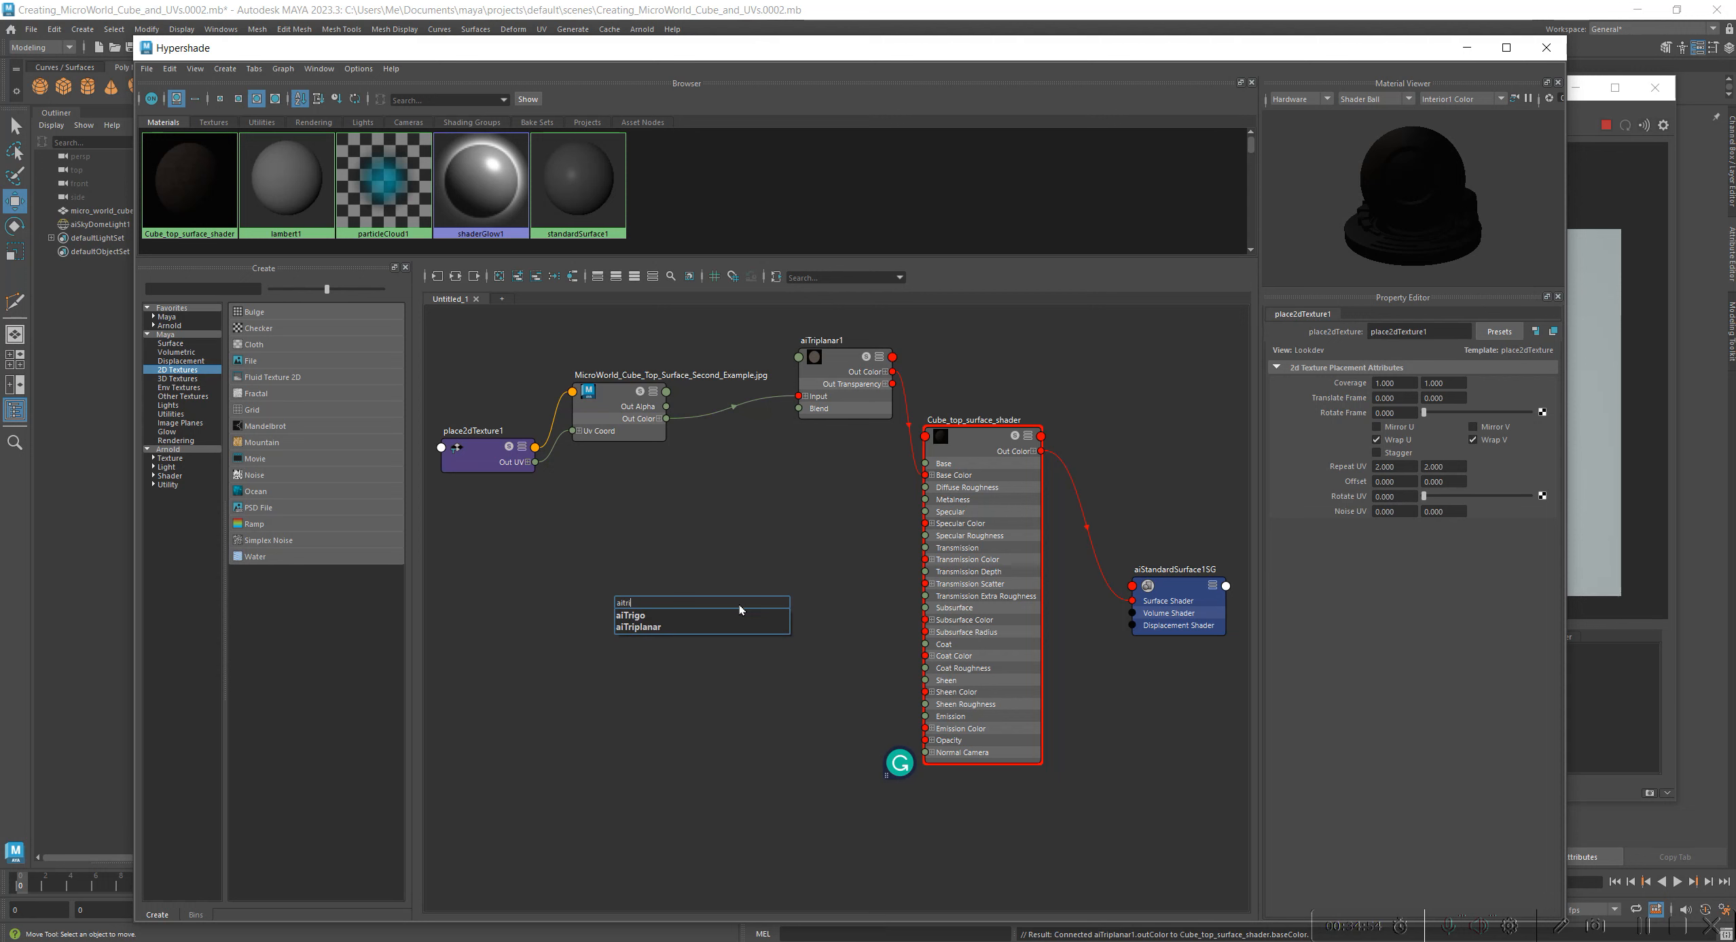
left_click(639, 627)
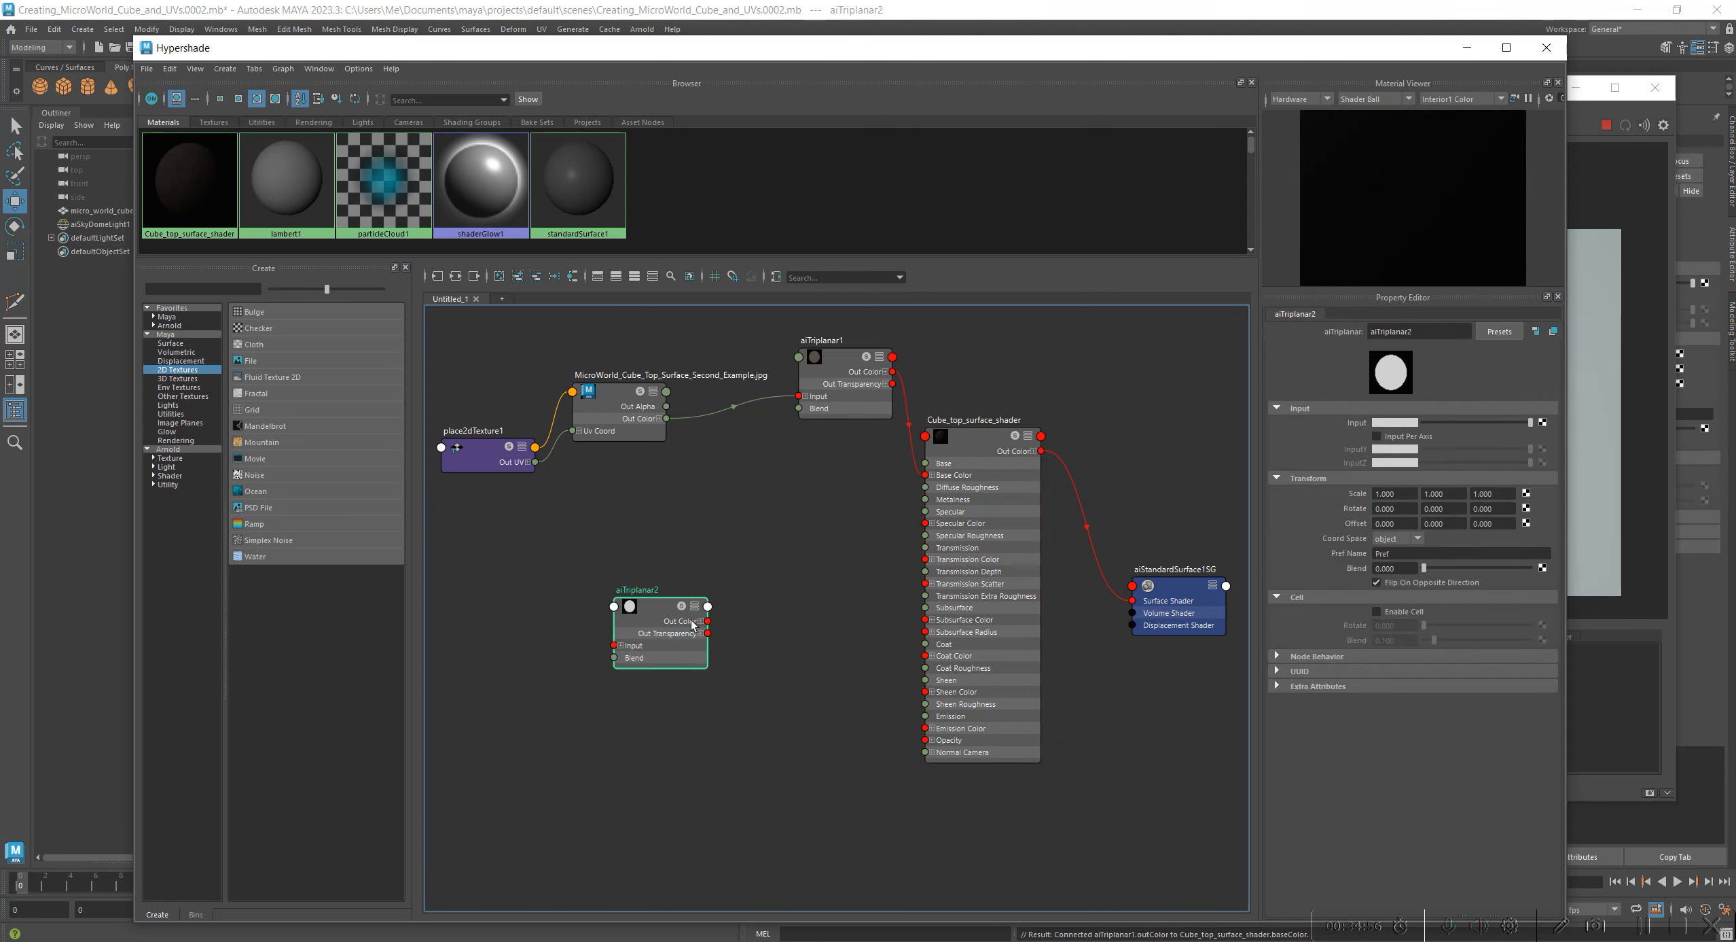
key("Delete")
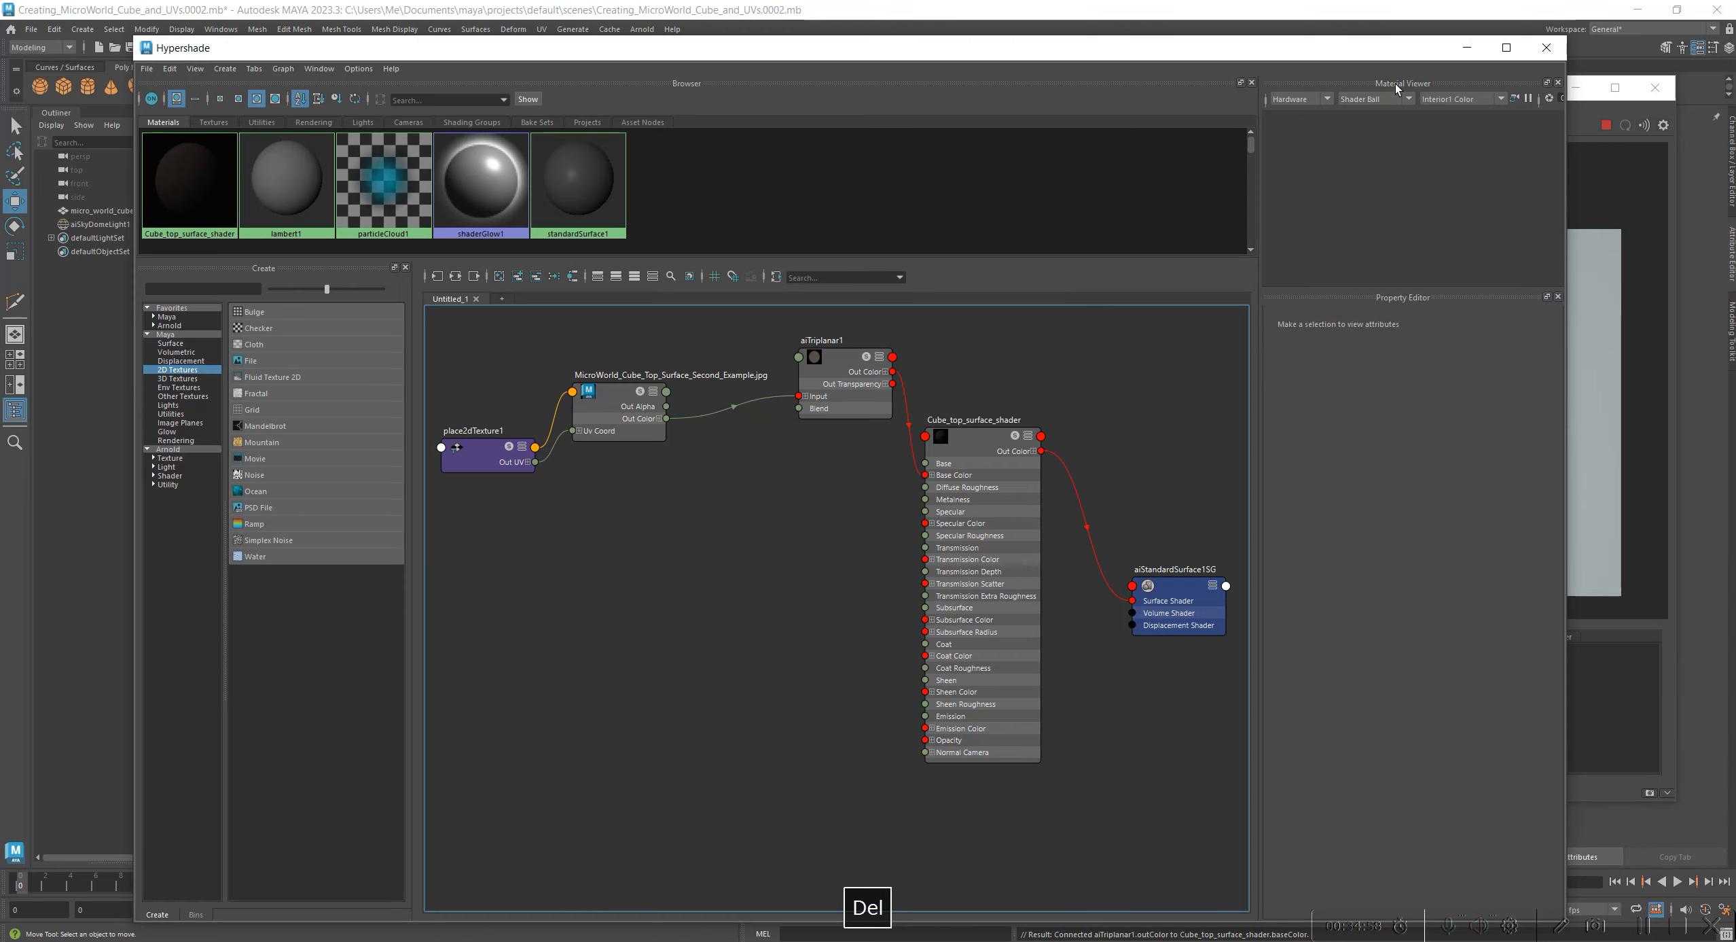
Step: Rearrange the nodes so aiTriplanar1 sits between the texture file node and Cube_top_surface_shader, and move the Hypershade clear of the render
left_click_drag(1367, 49, 1256, 66)
left_click(1644, 130)
left_click_drag(891, 66, 996, 92)
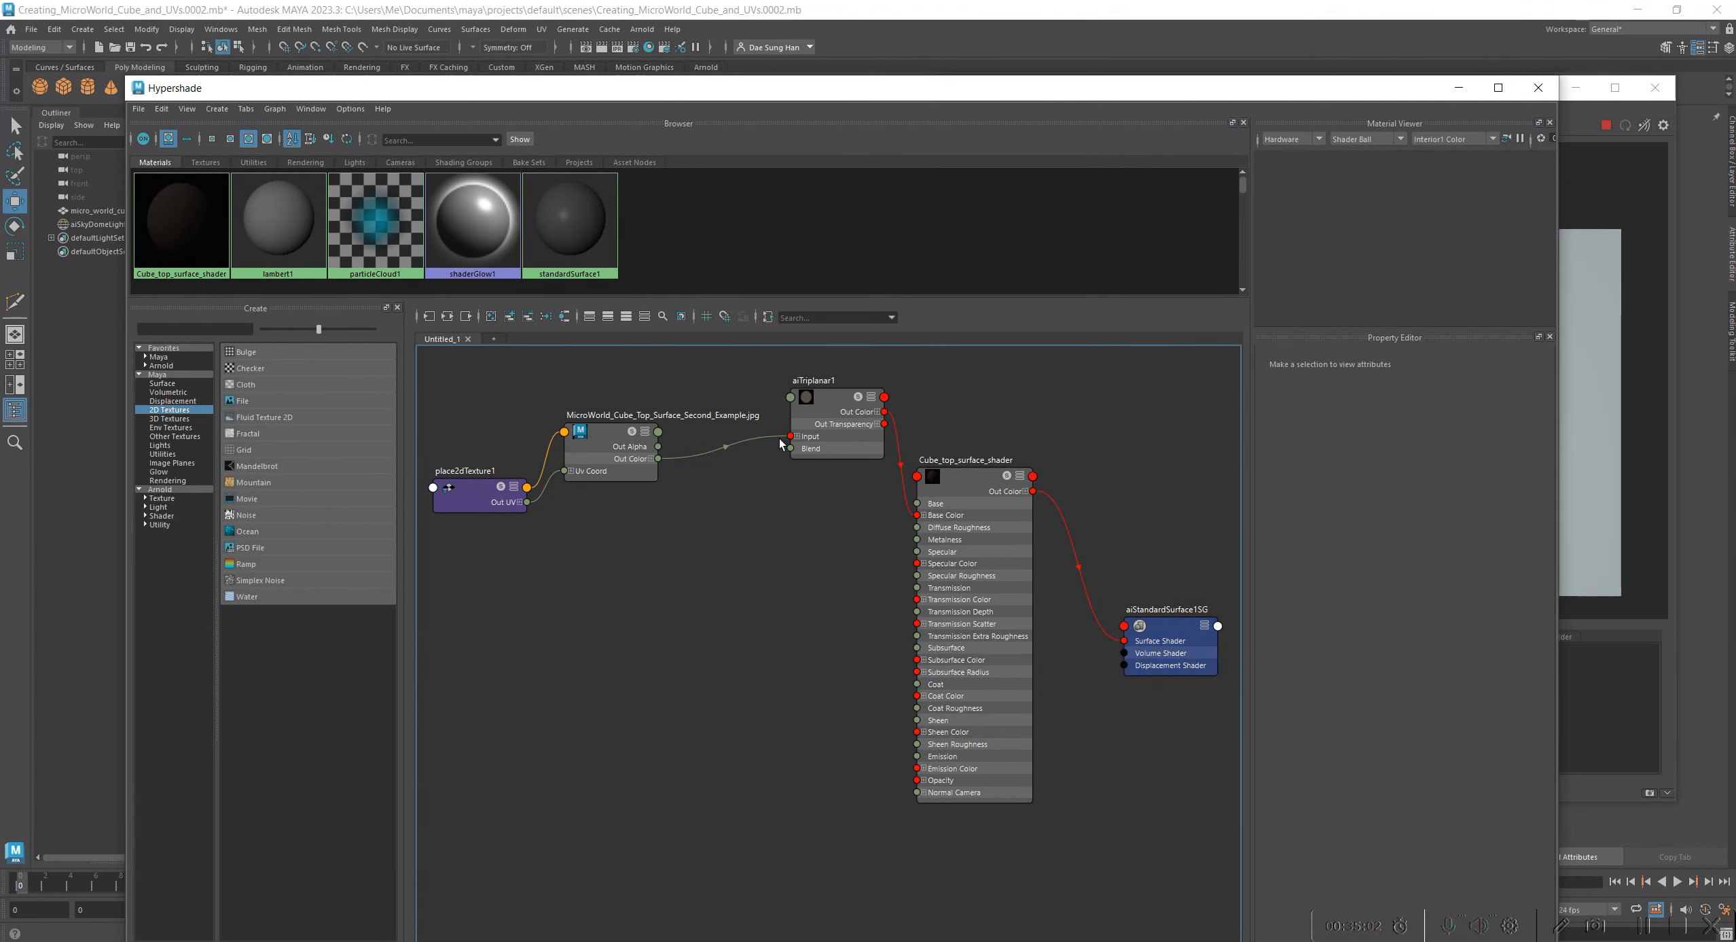
left_click_drag(835, 424, 784, 536)
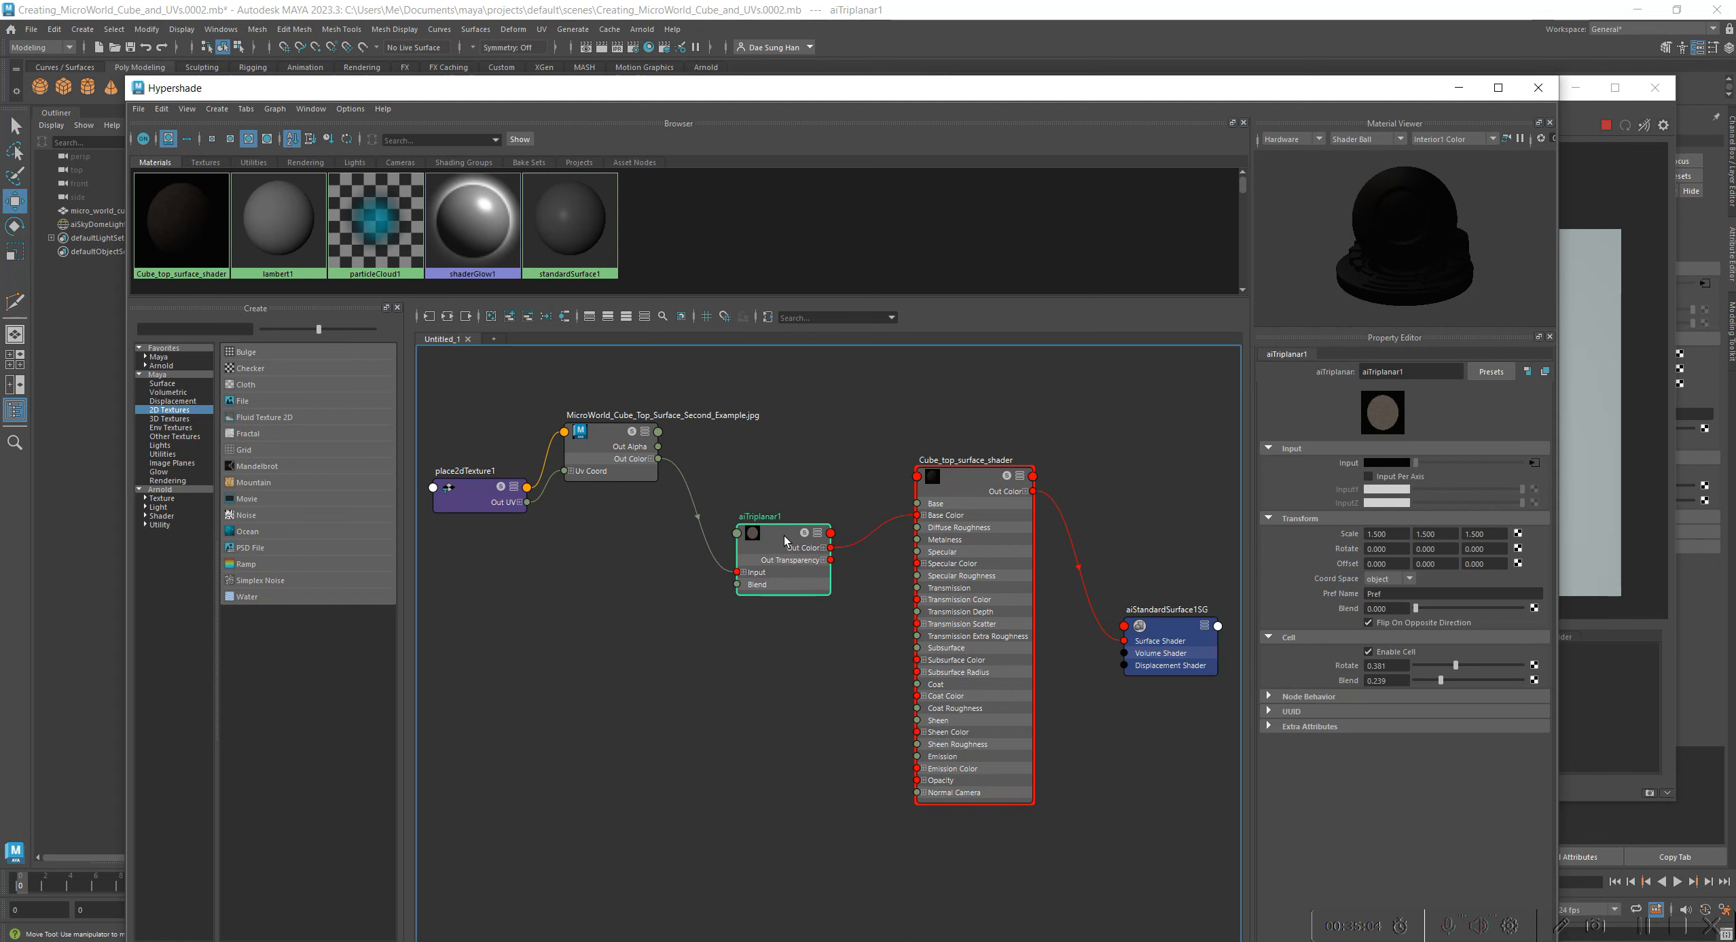
mouse_move(601, 437)
left_mouse_down()
mouse_move(582, 435)
mouse_move(593, 414)
left_mouse_up()
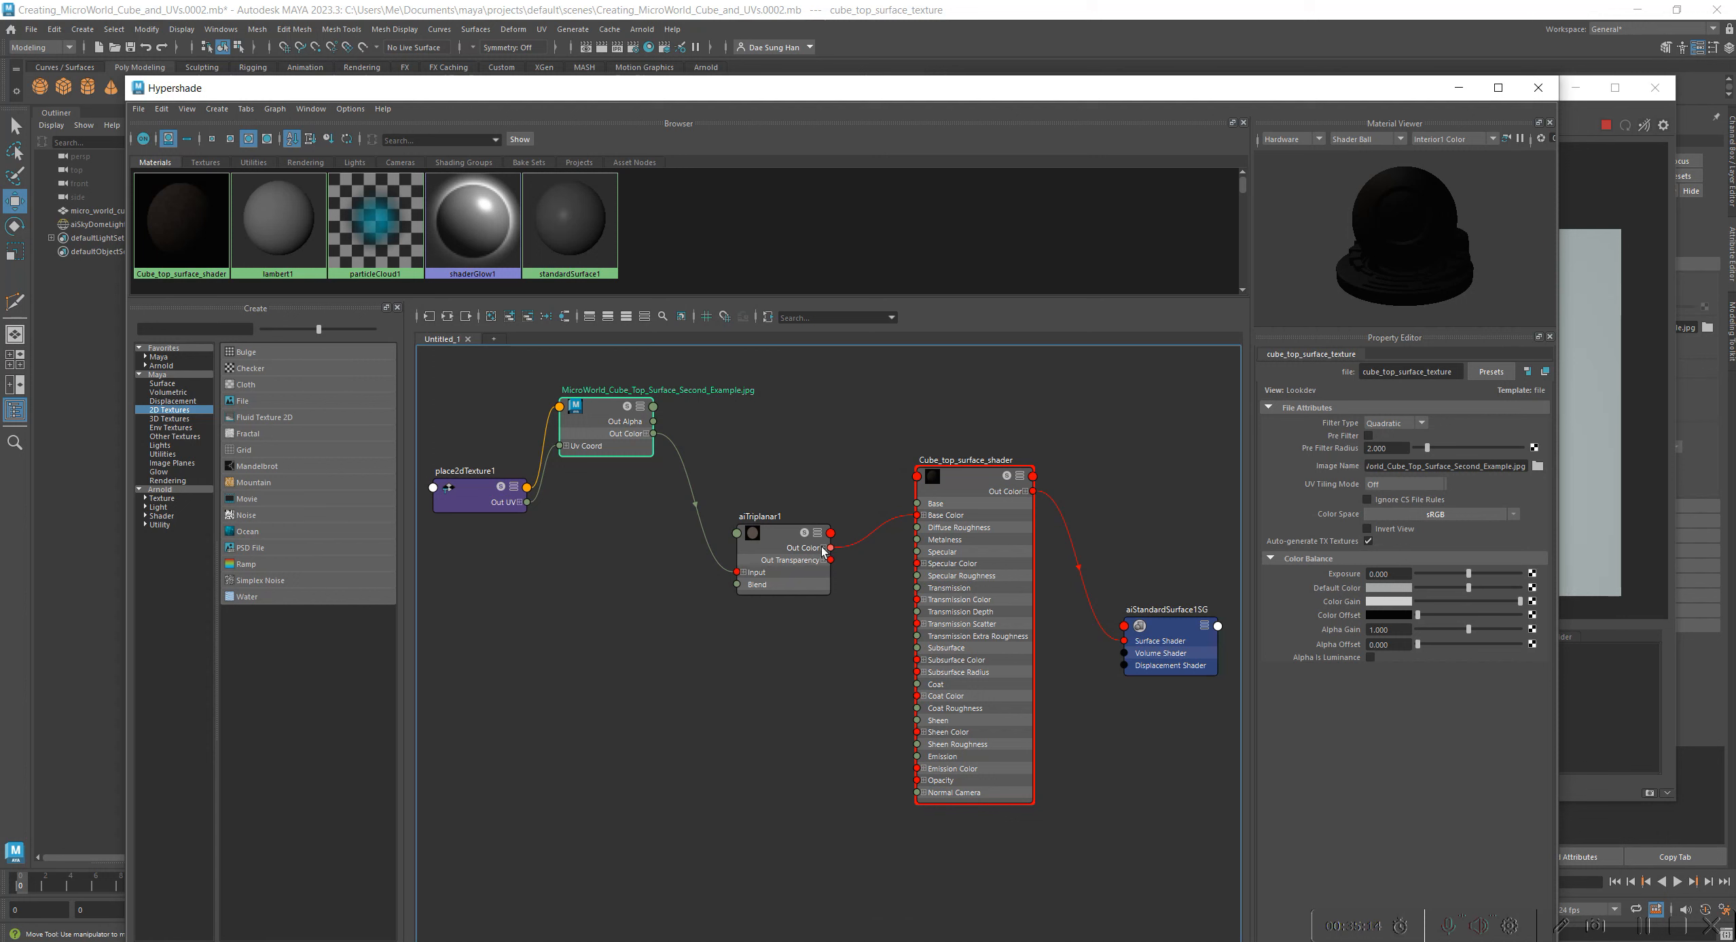
left_click_drag(968, 483, 1012, 436)
left_click_drag(786, 532, 808, 478)
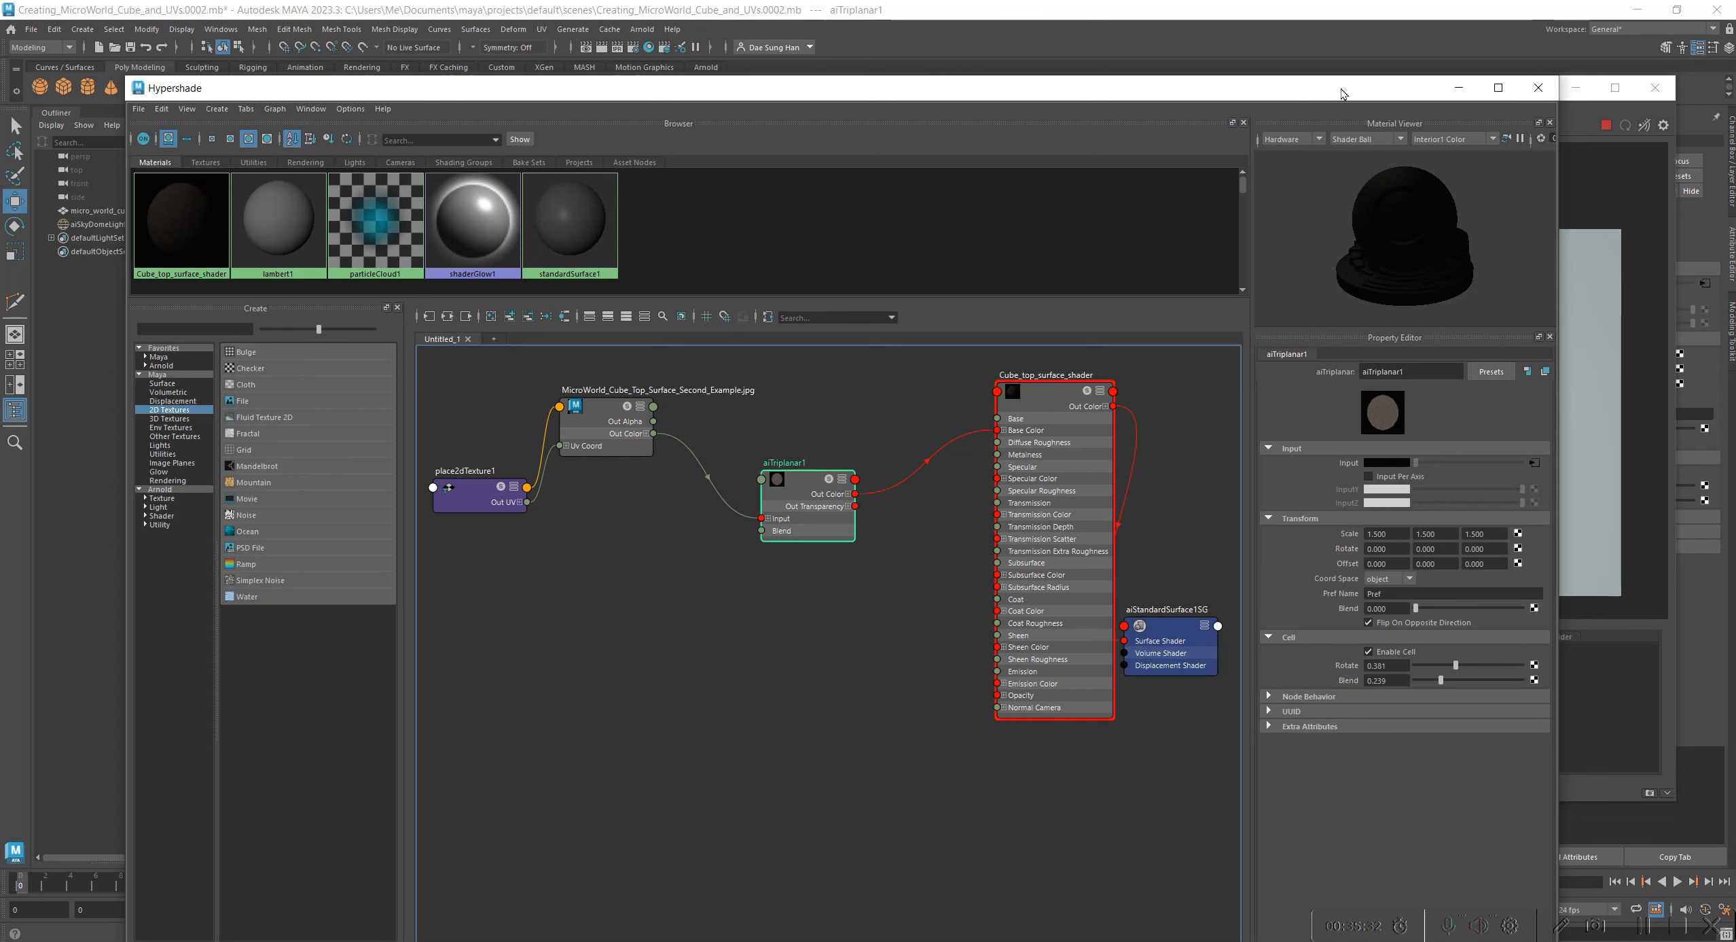
left_click_drag(1341, 89, 618, 442)
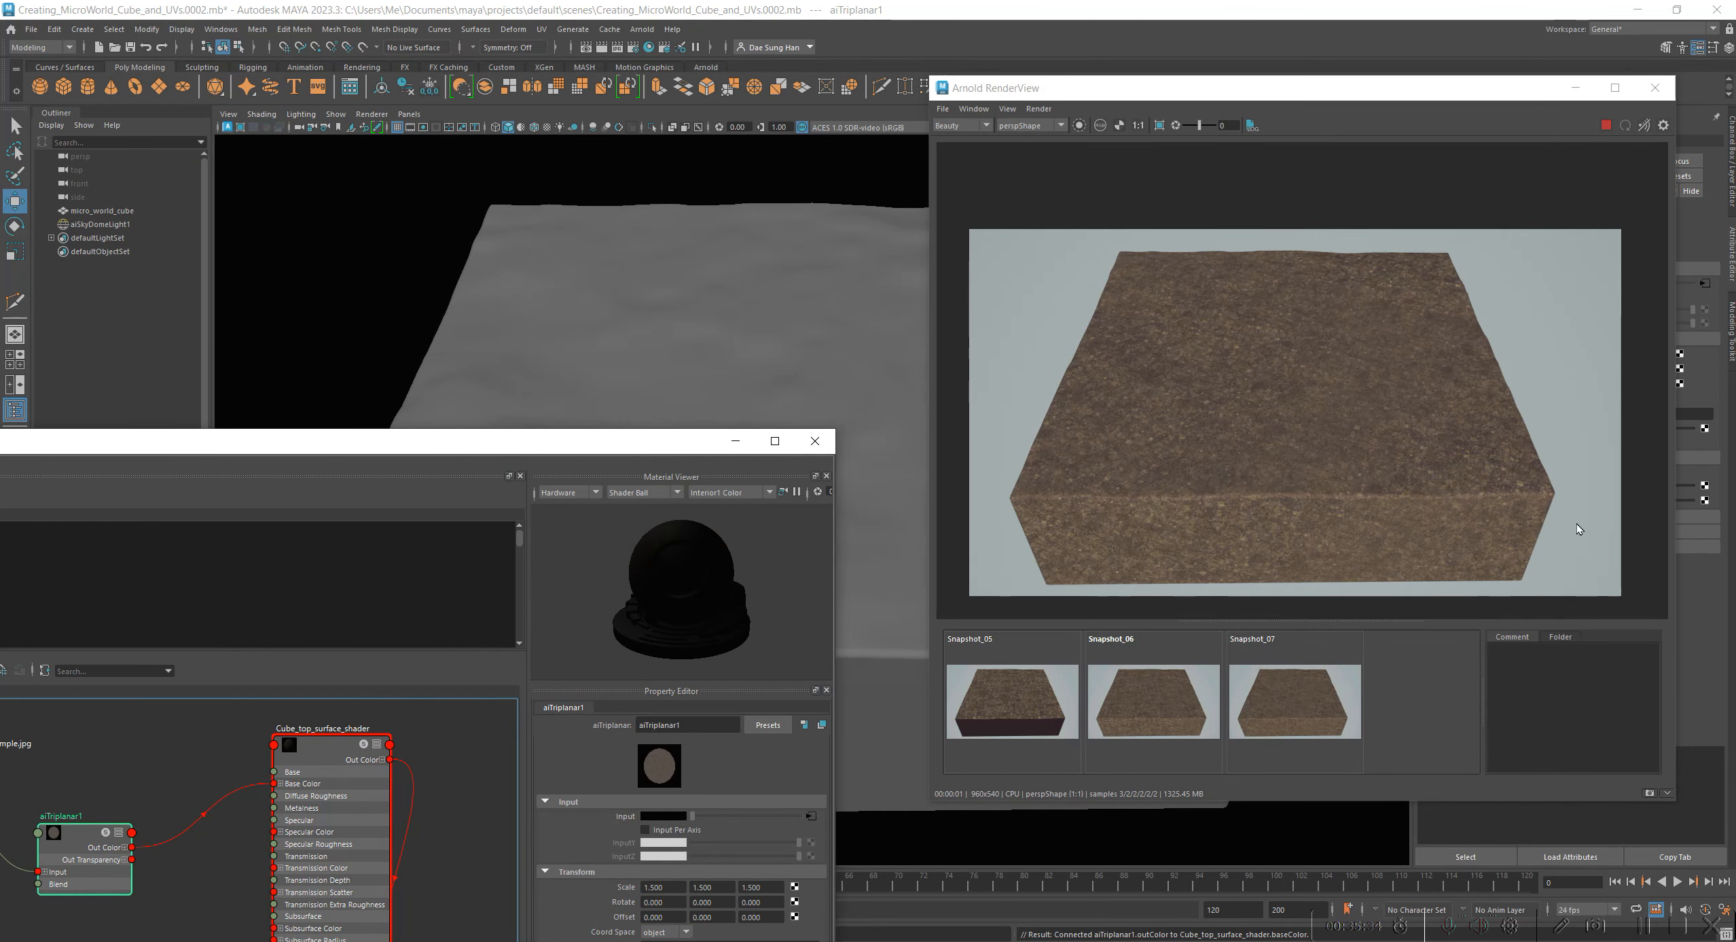